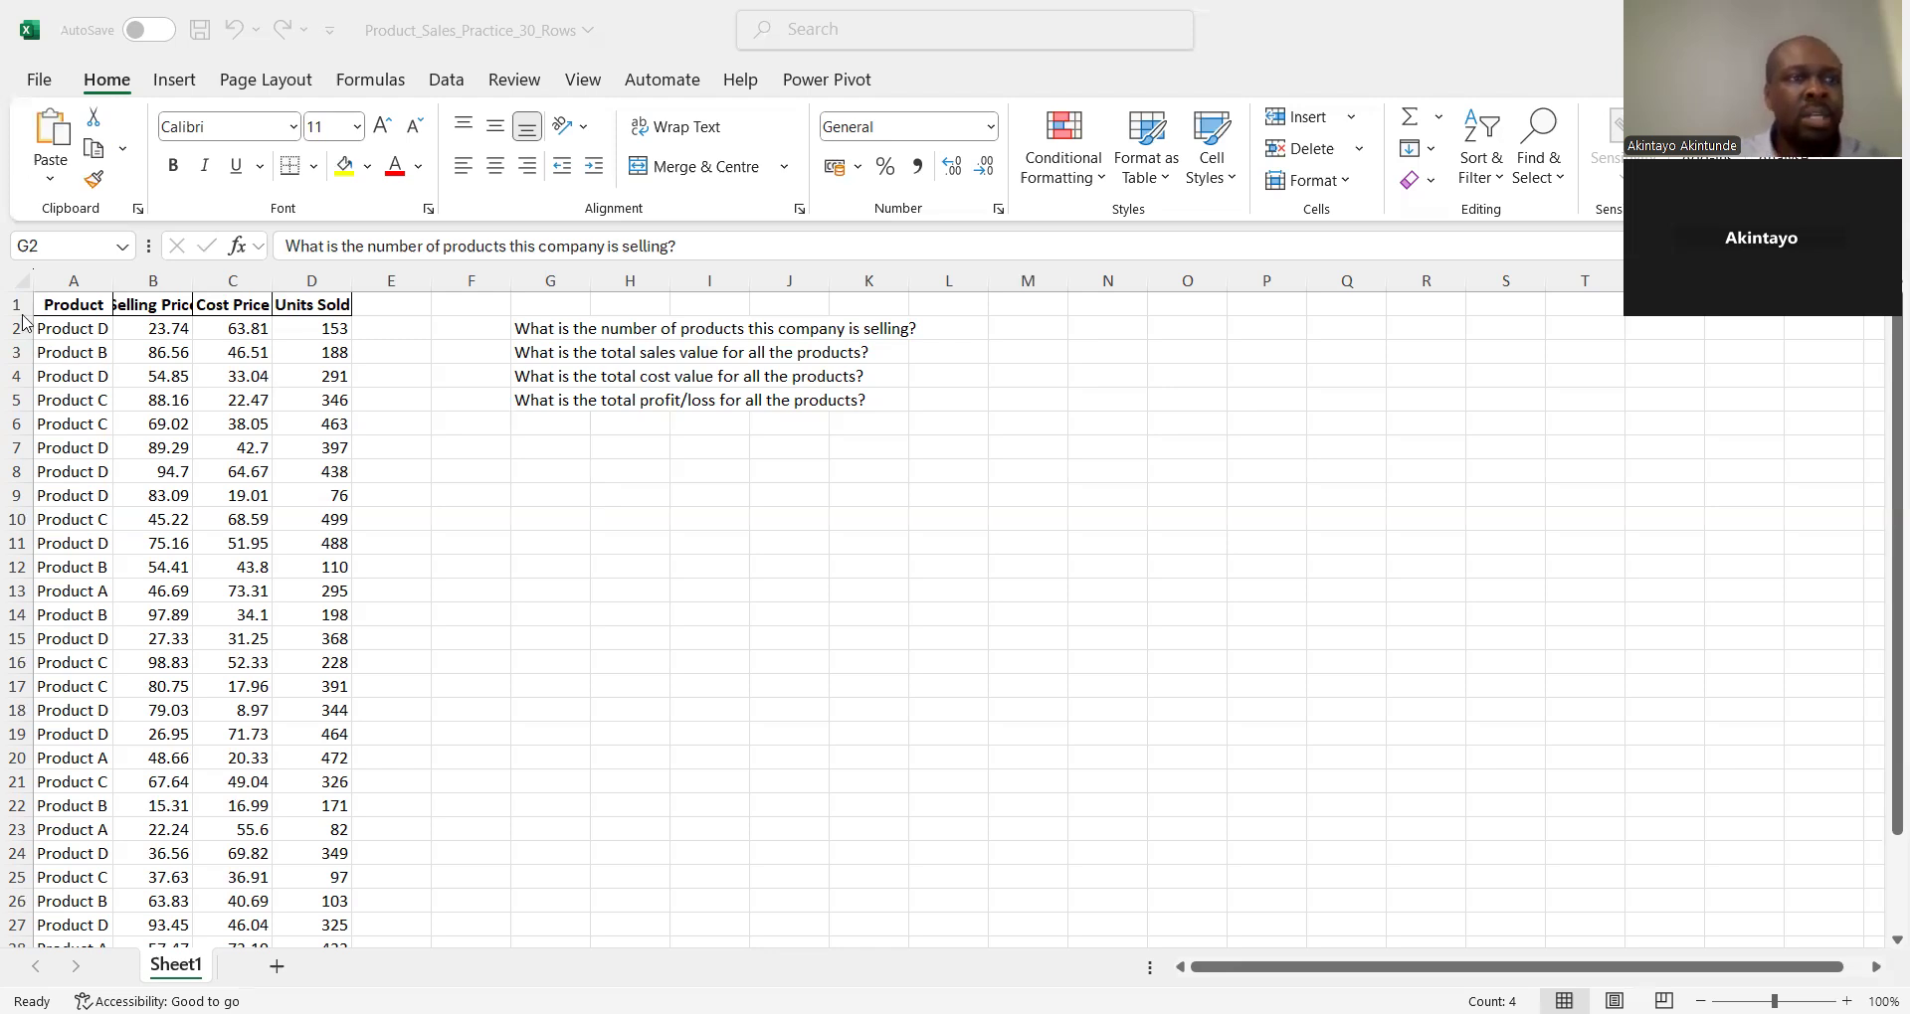
Examine the Product, Selling Price, Cost Price and Units Sold columns, the first data rows and the first question in G2
left_click(22, 315)
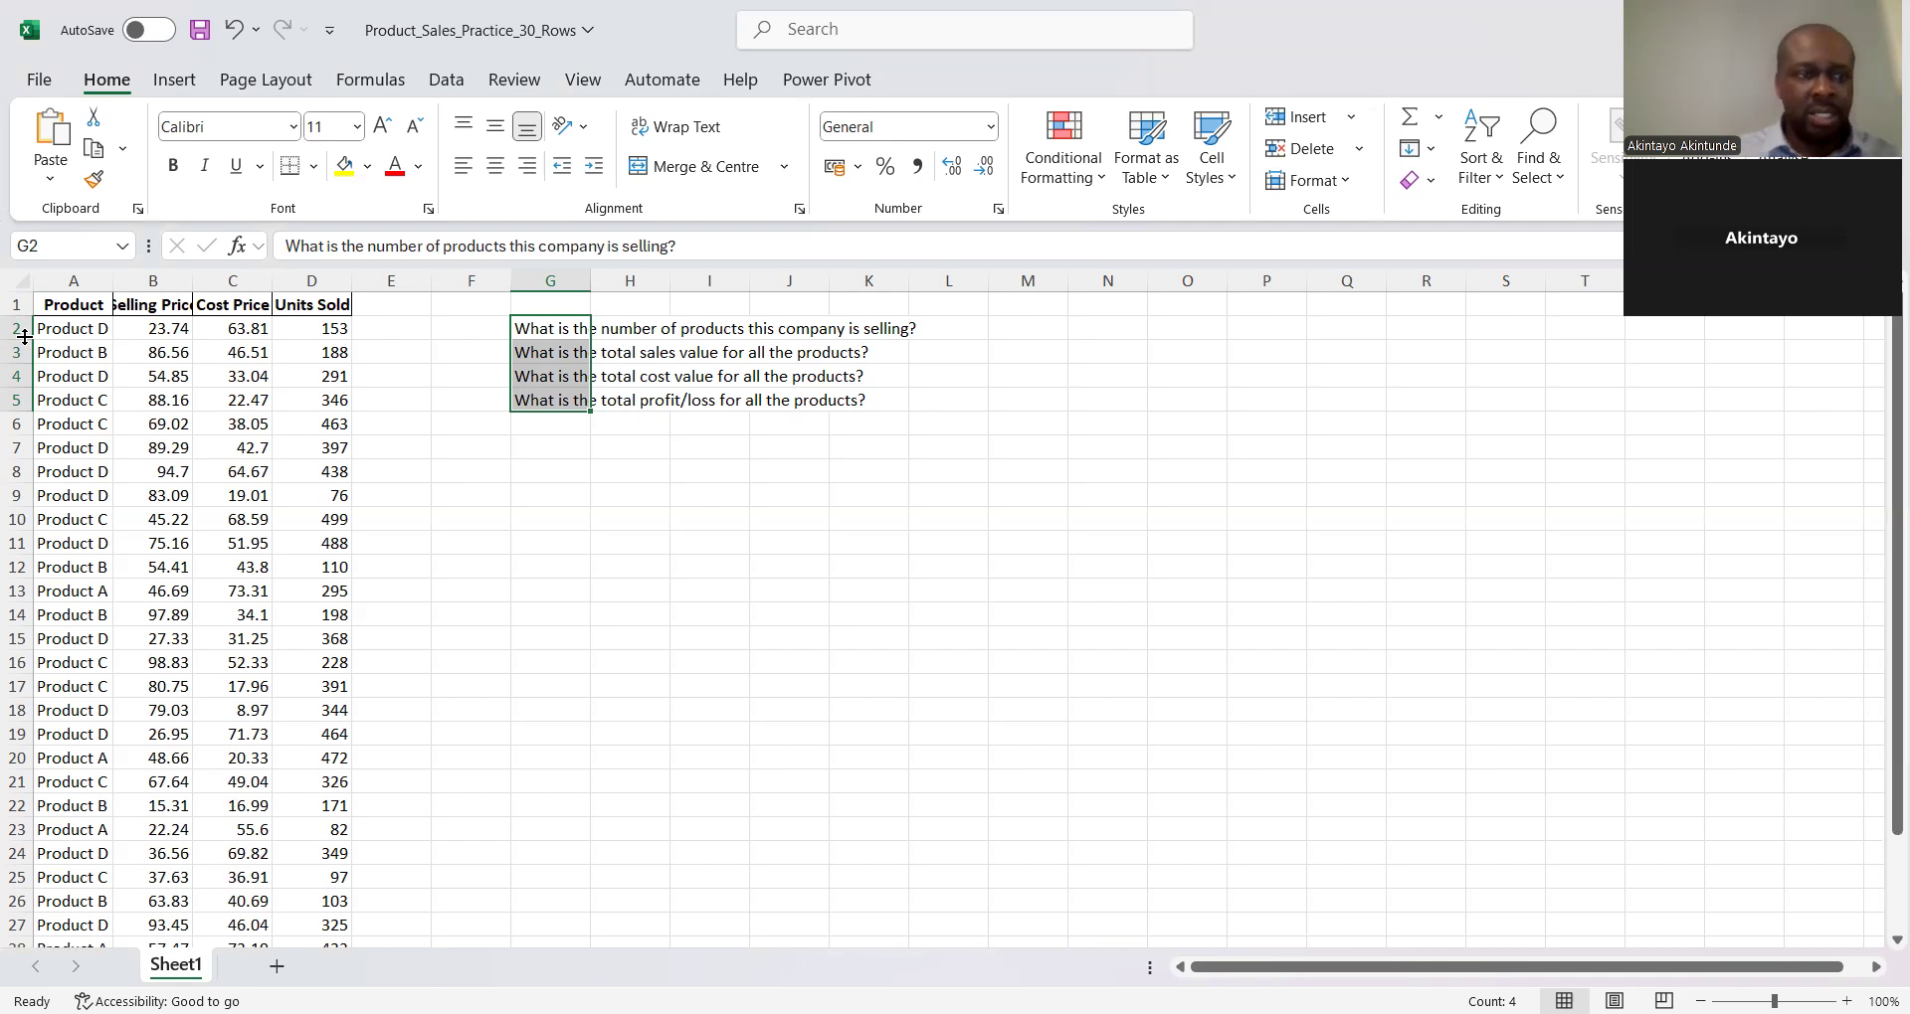
left_click(481, 424)
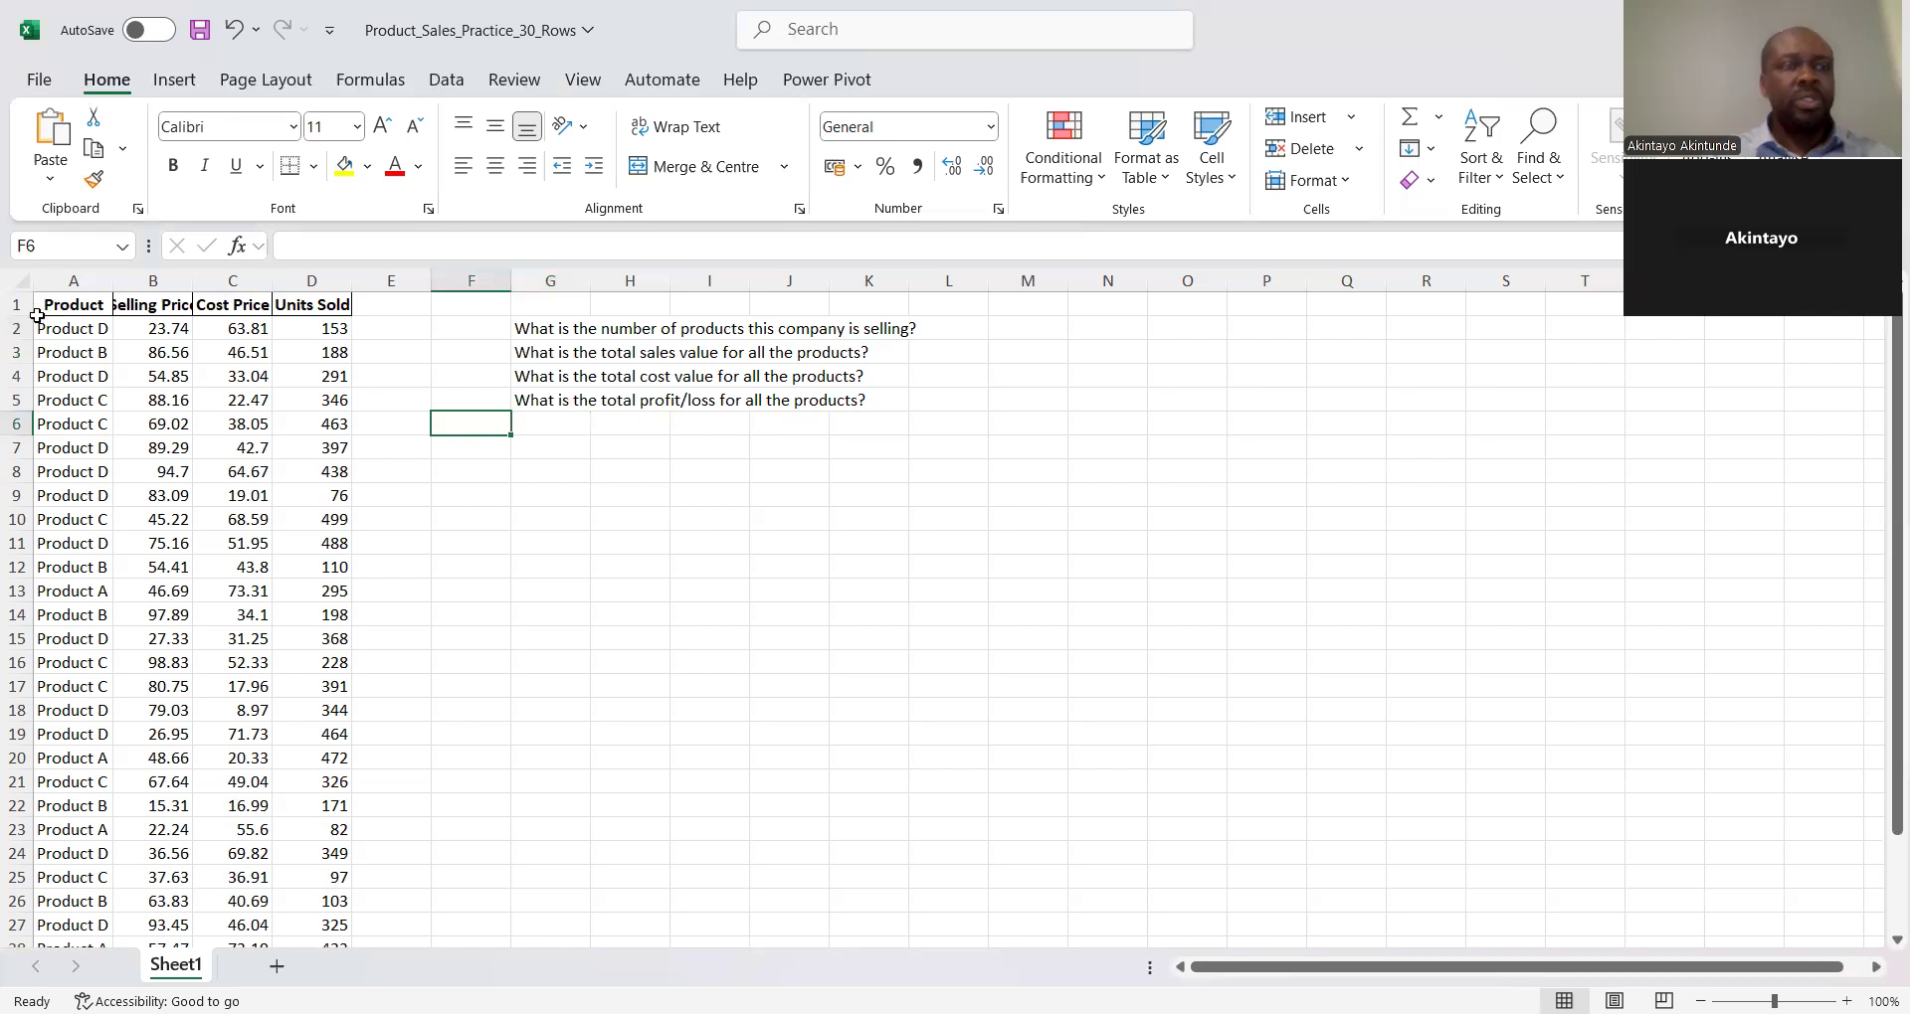
left_click(75, 268)
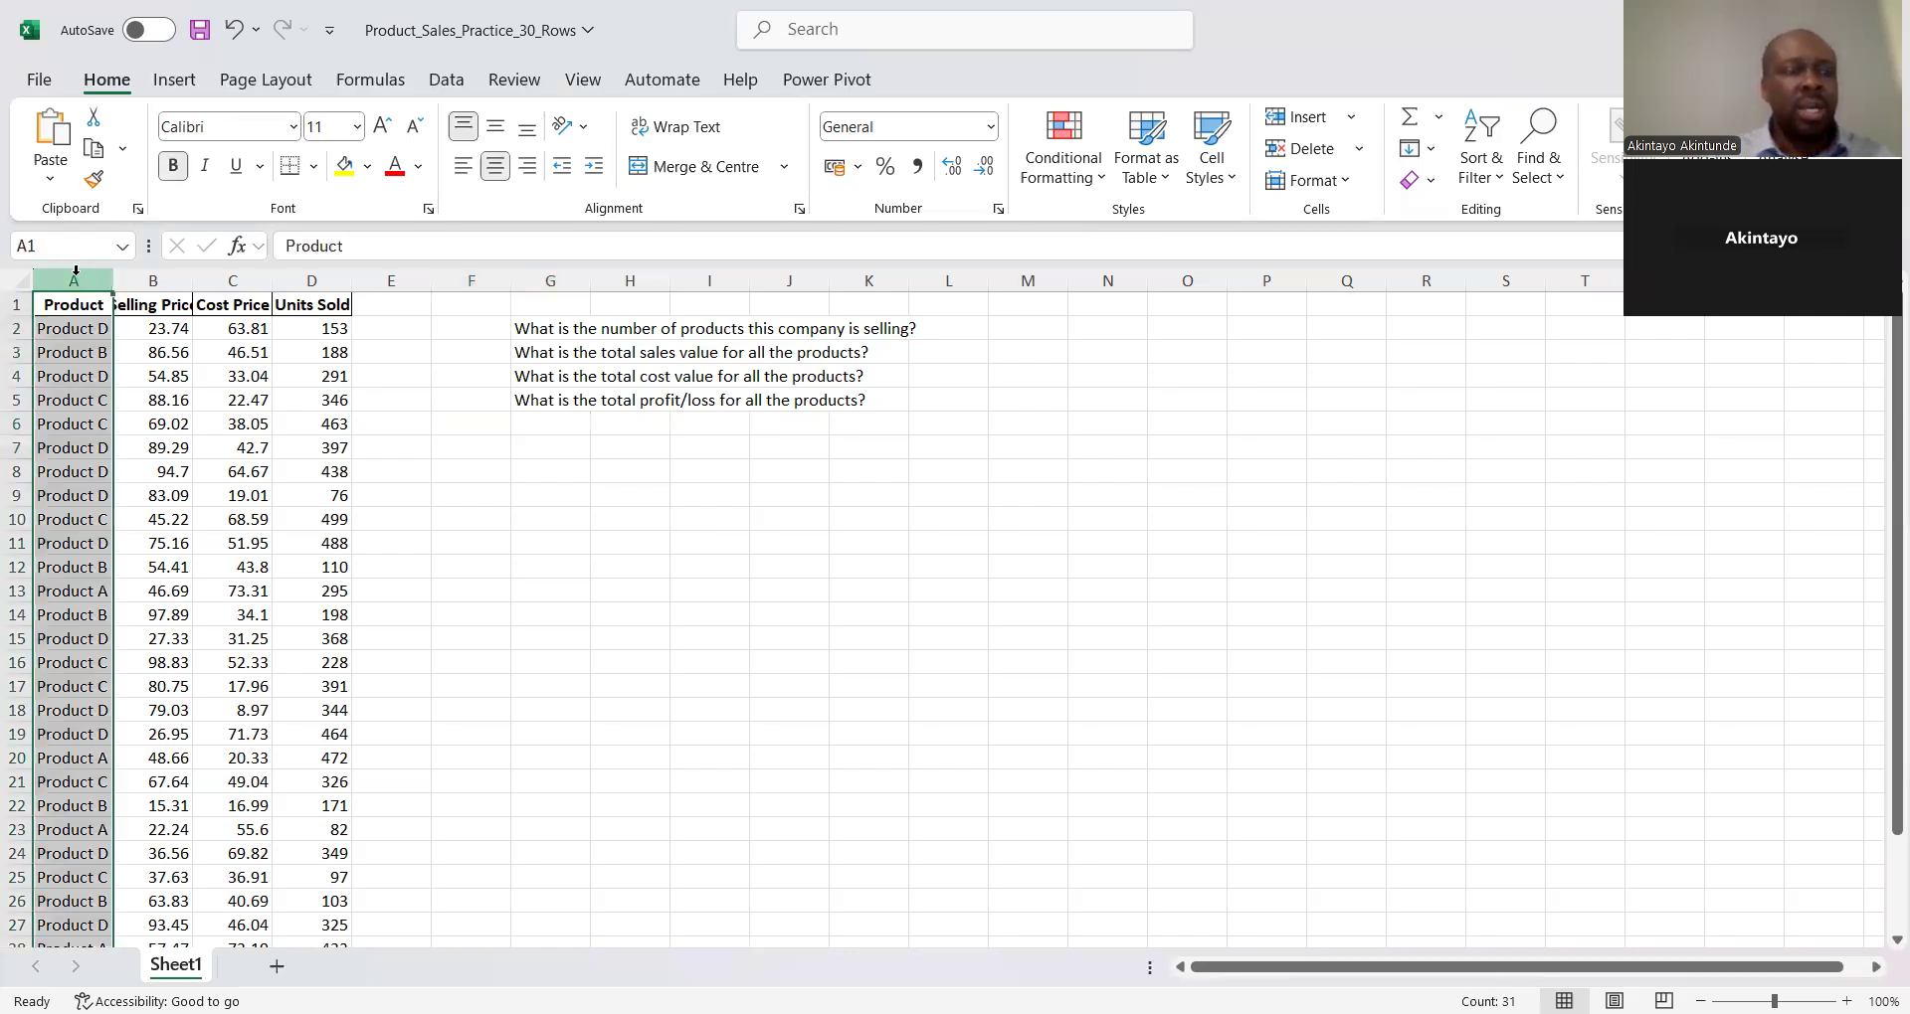
left_click(145, 271)
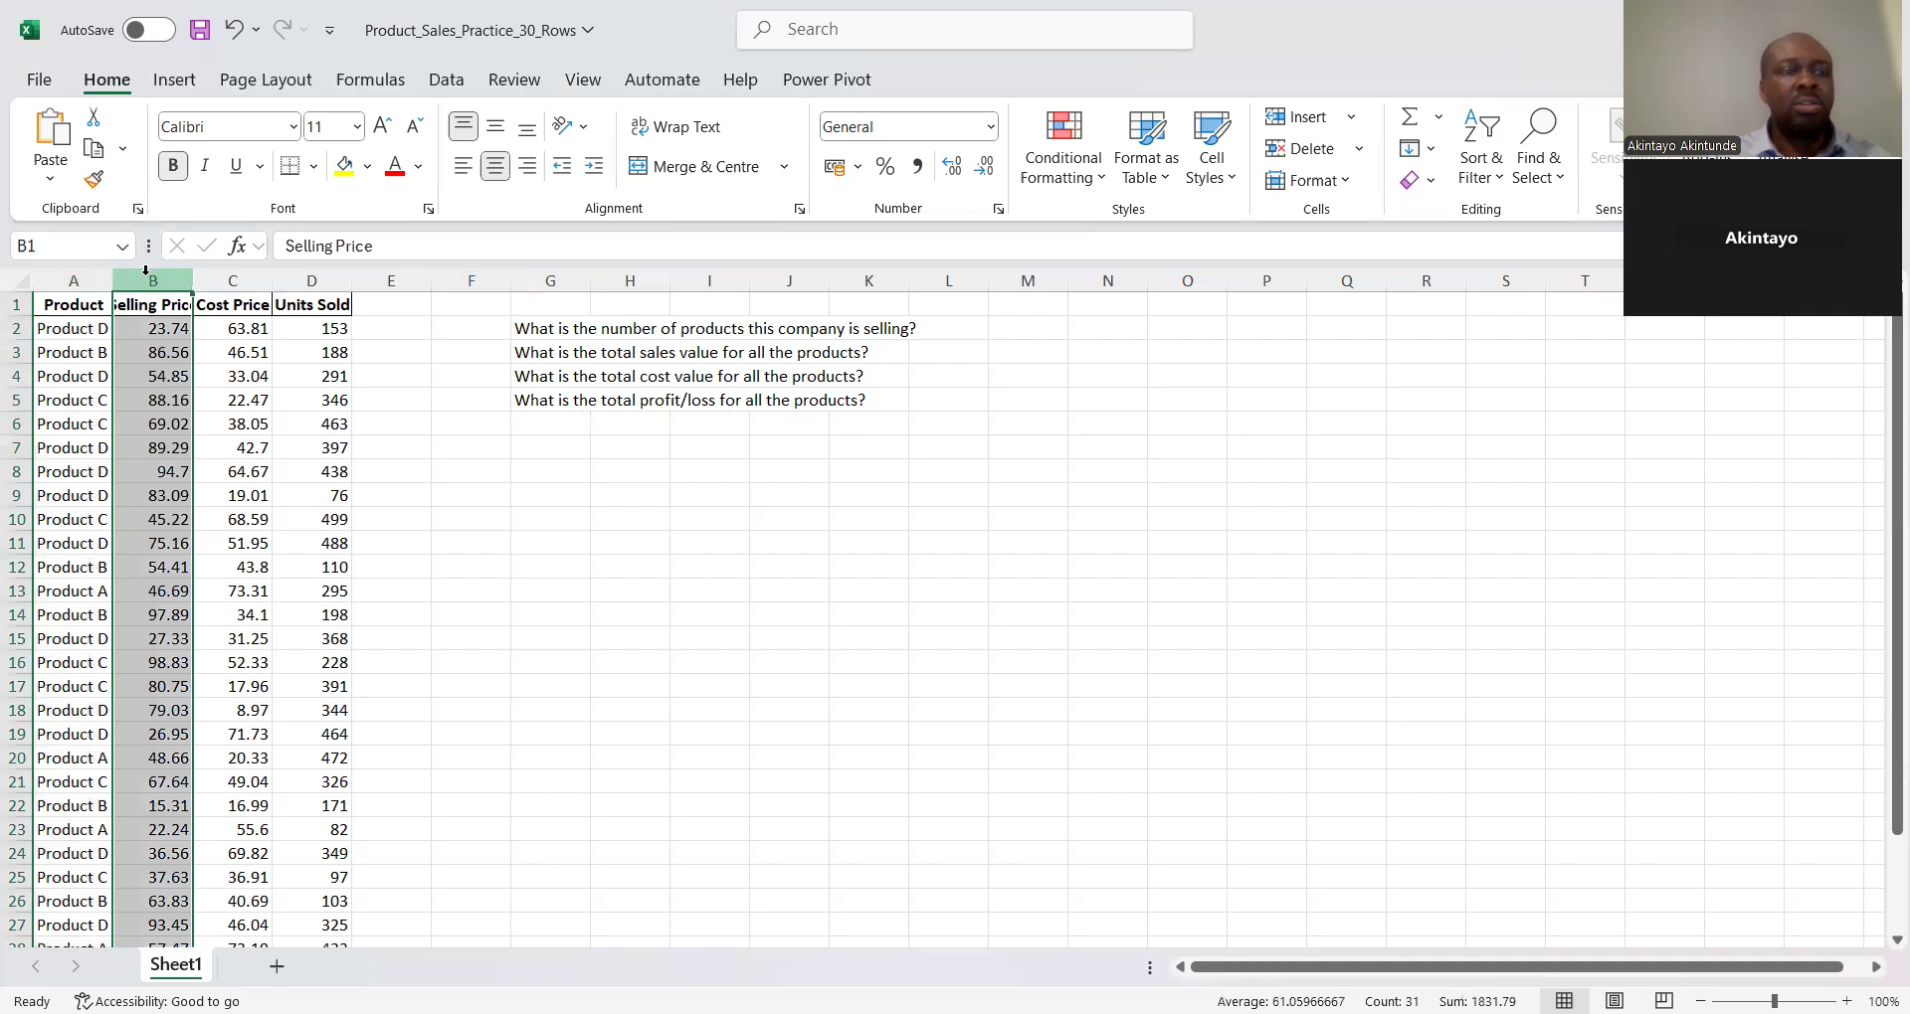
left_click(228, 271)
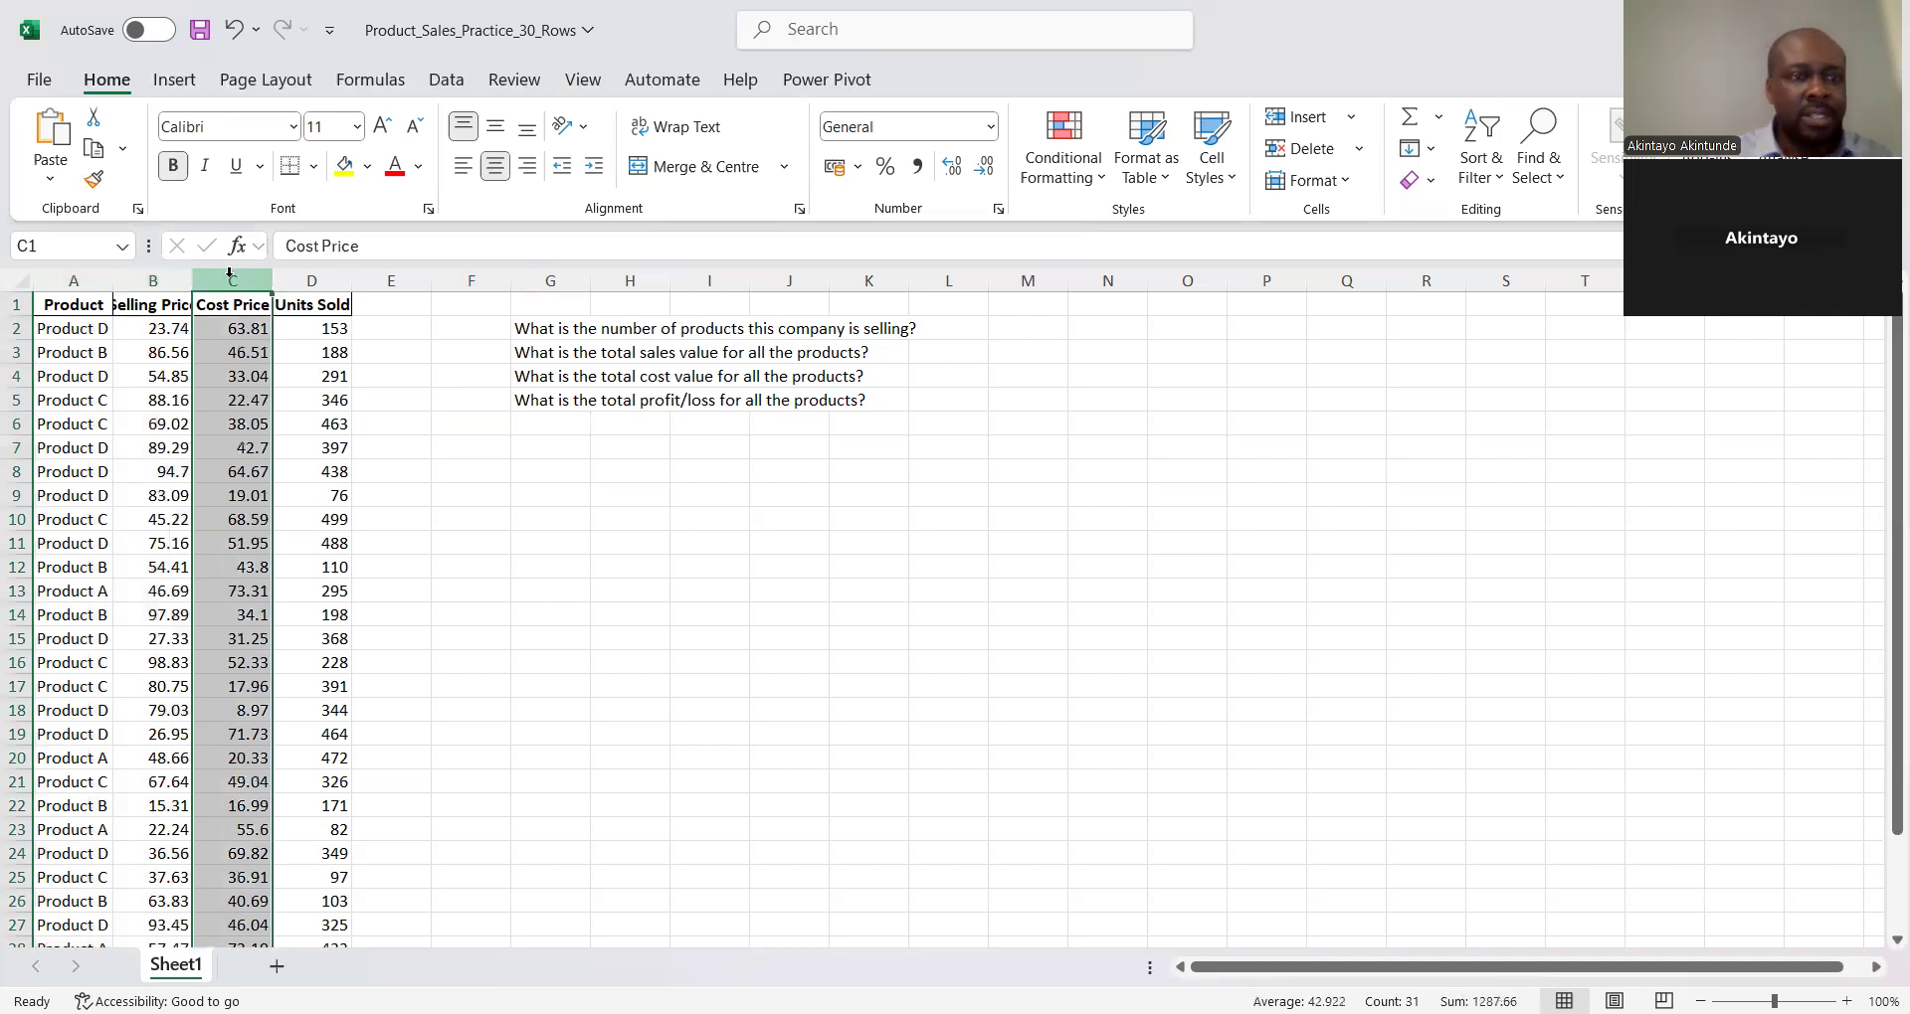
left_click(308, 270)
left_click(239, 280)
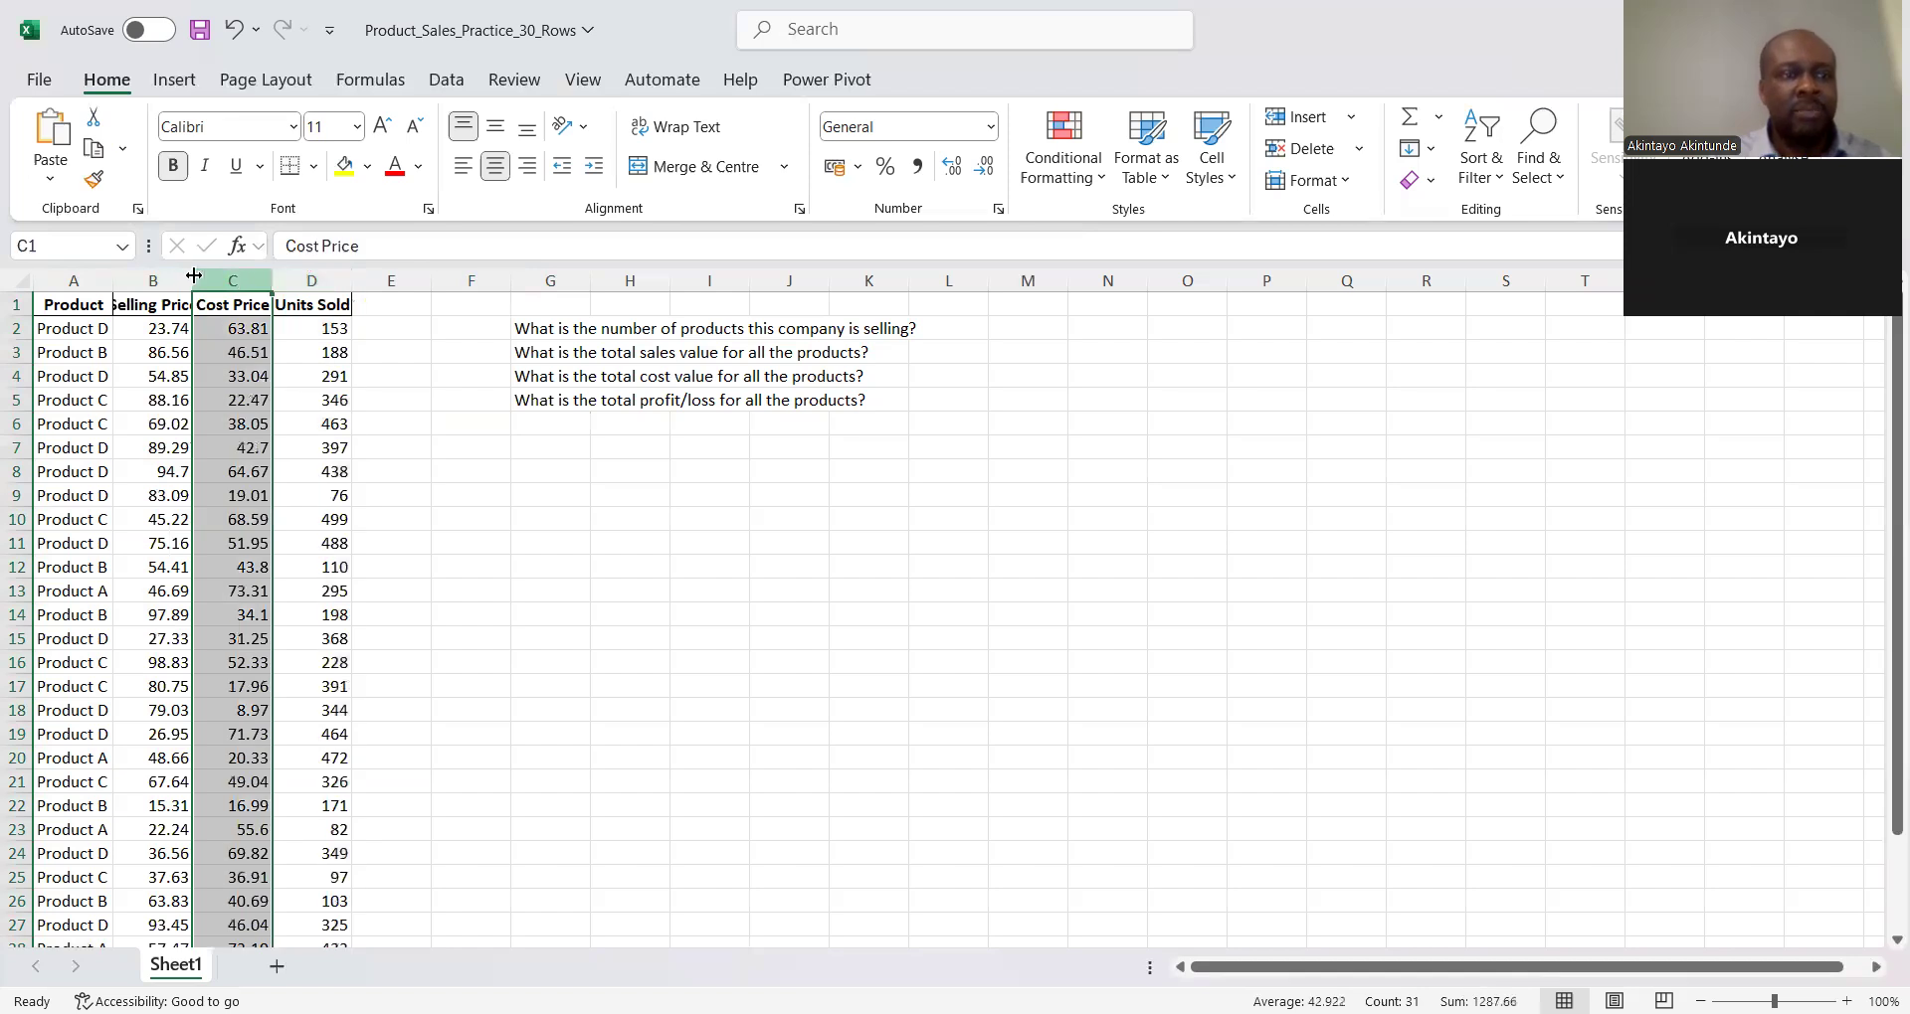
left_click(149, 273)
left_click(87, 271)
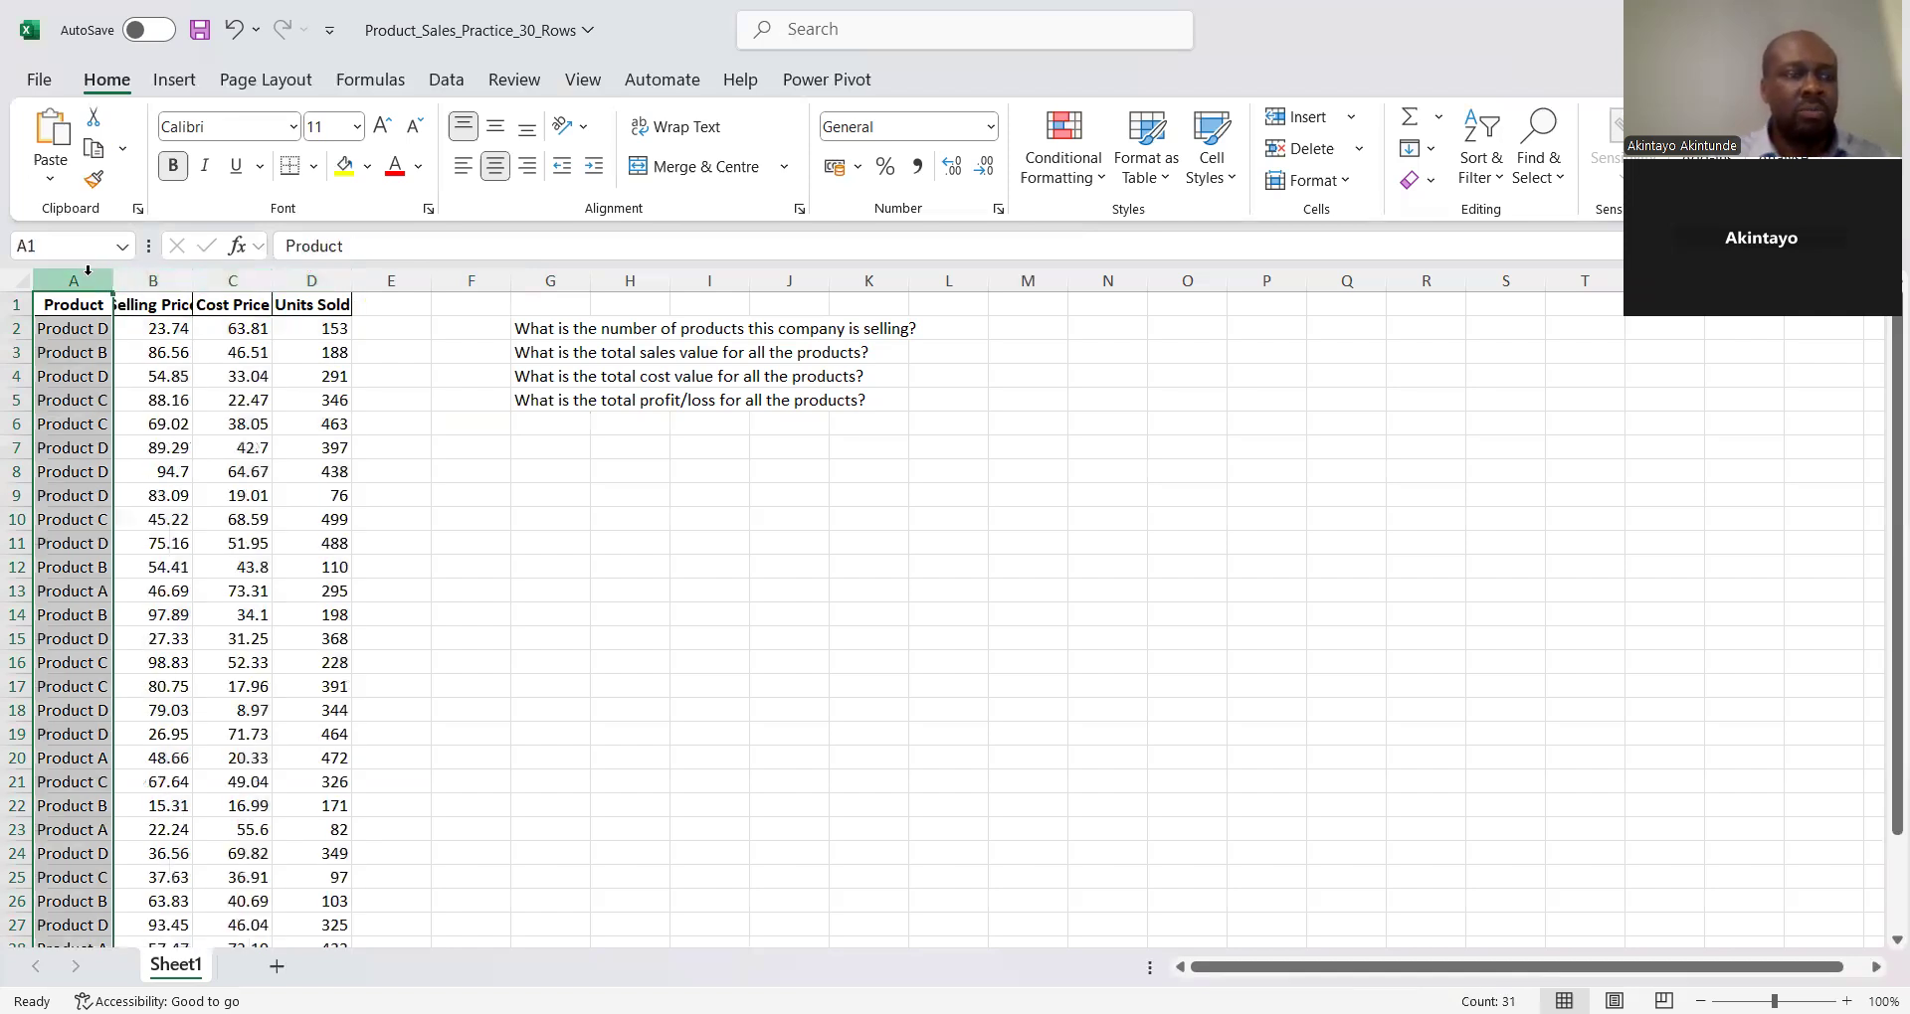
left_click(16, 305)
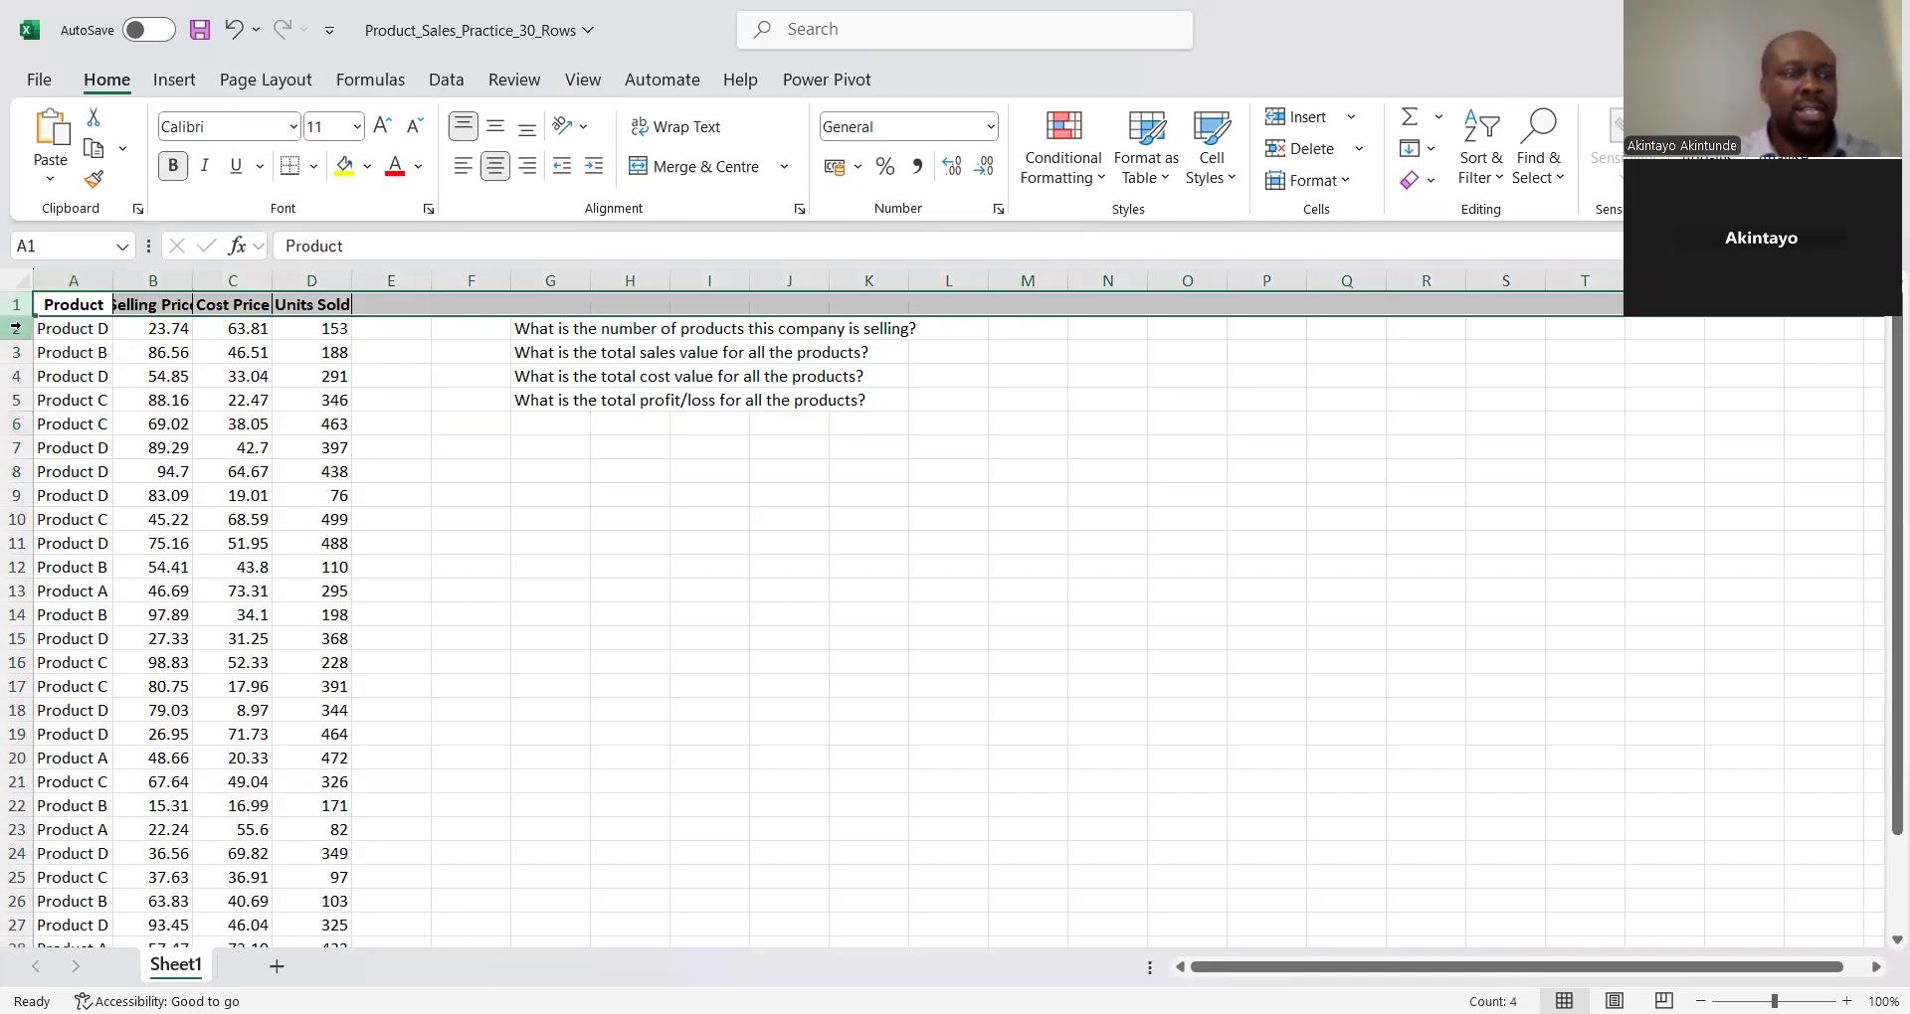
left_click(16, 328)
left_click(16, 352)
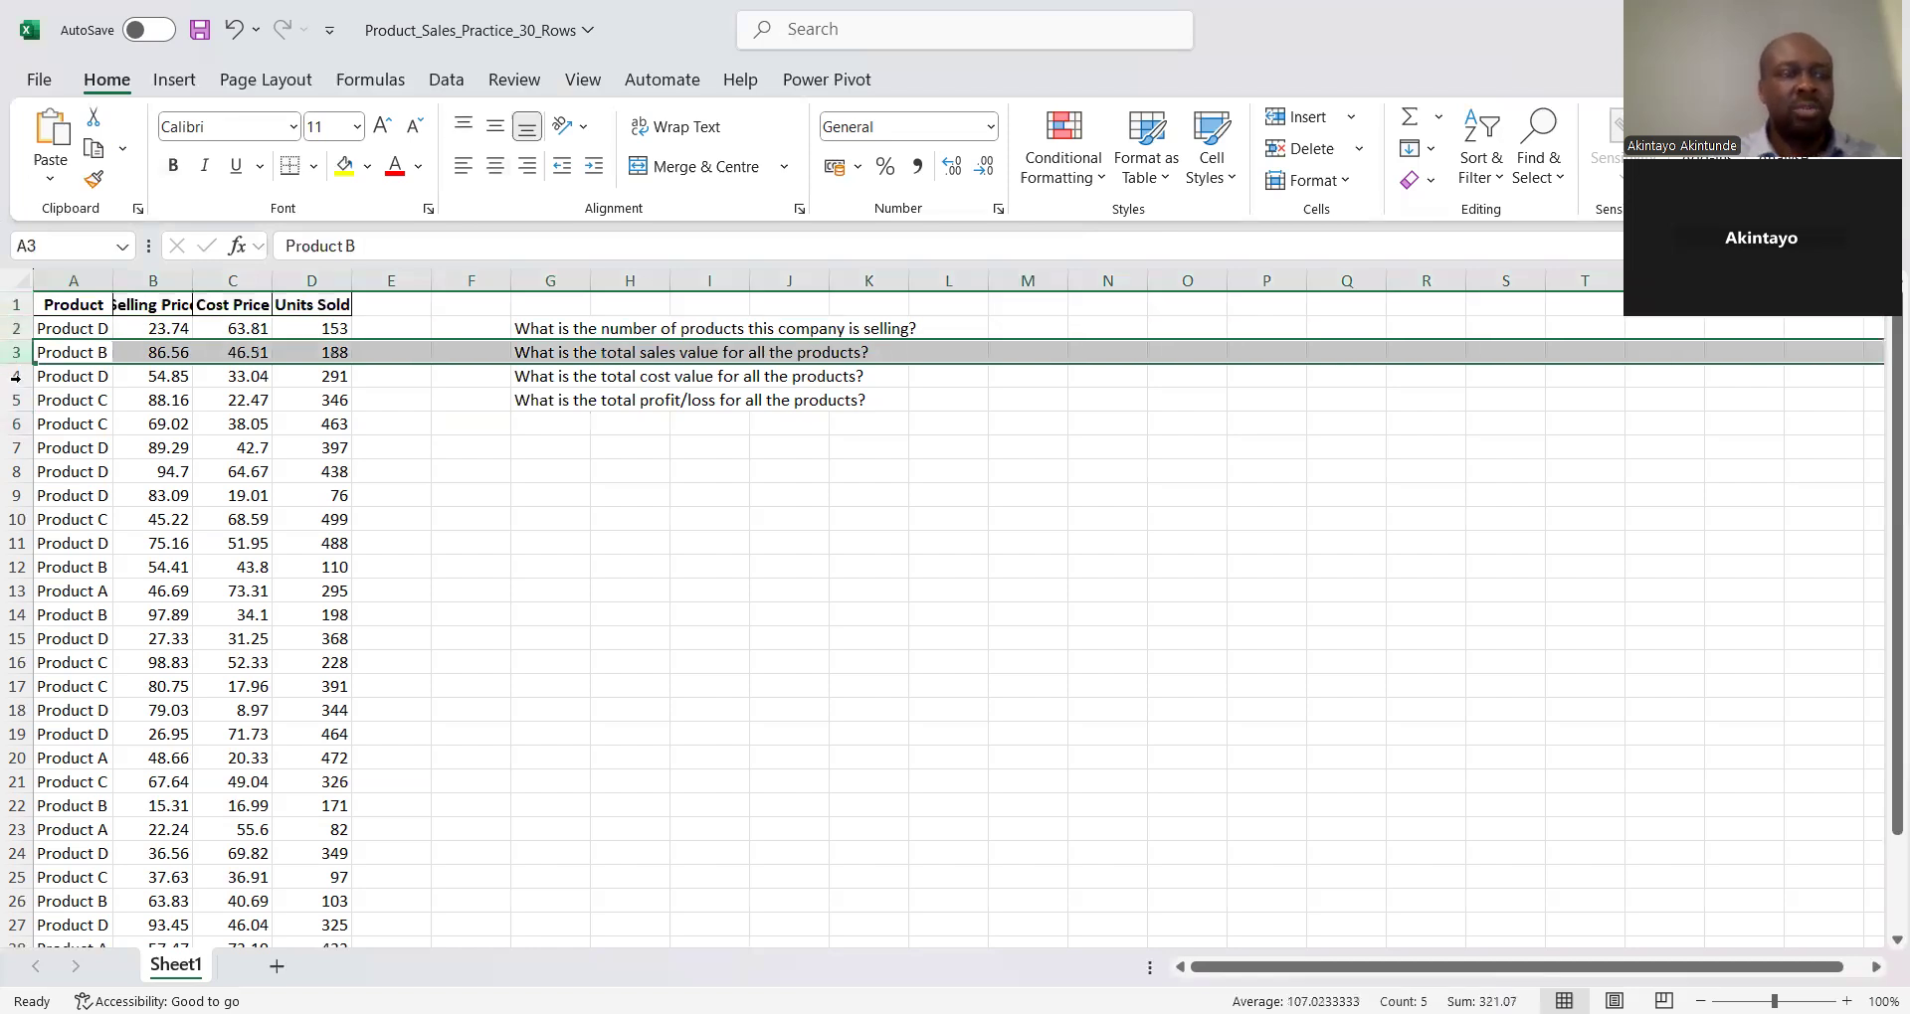
left_click(13, 378)
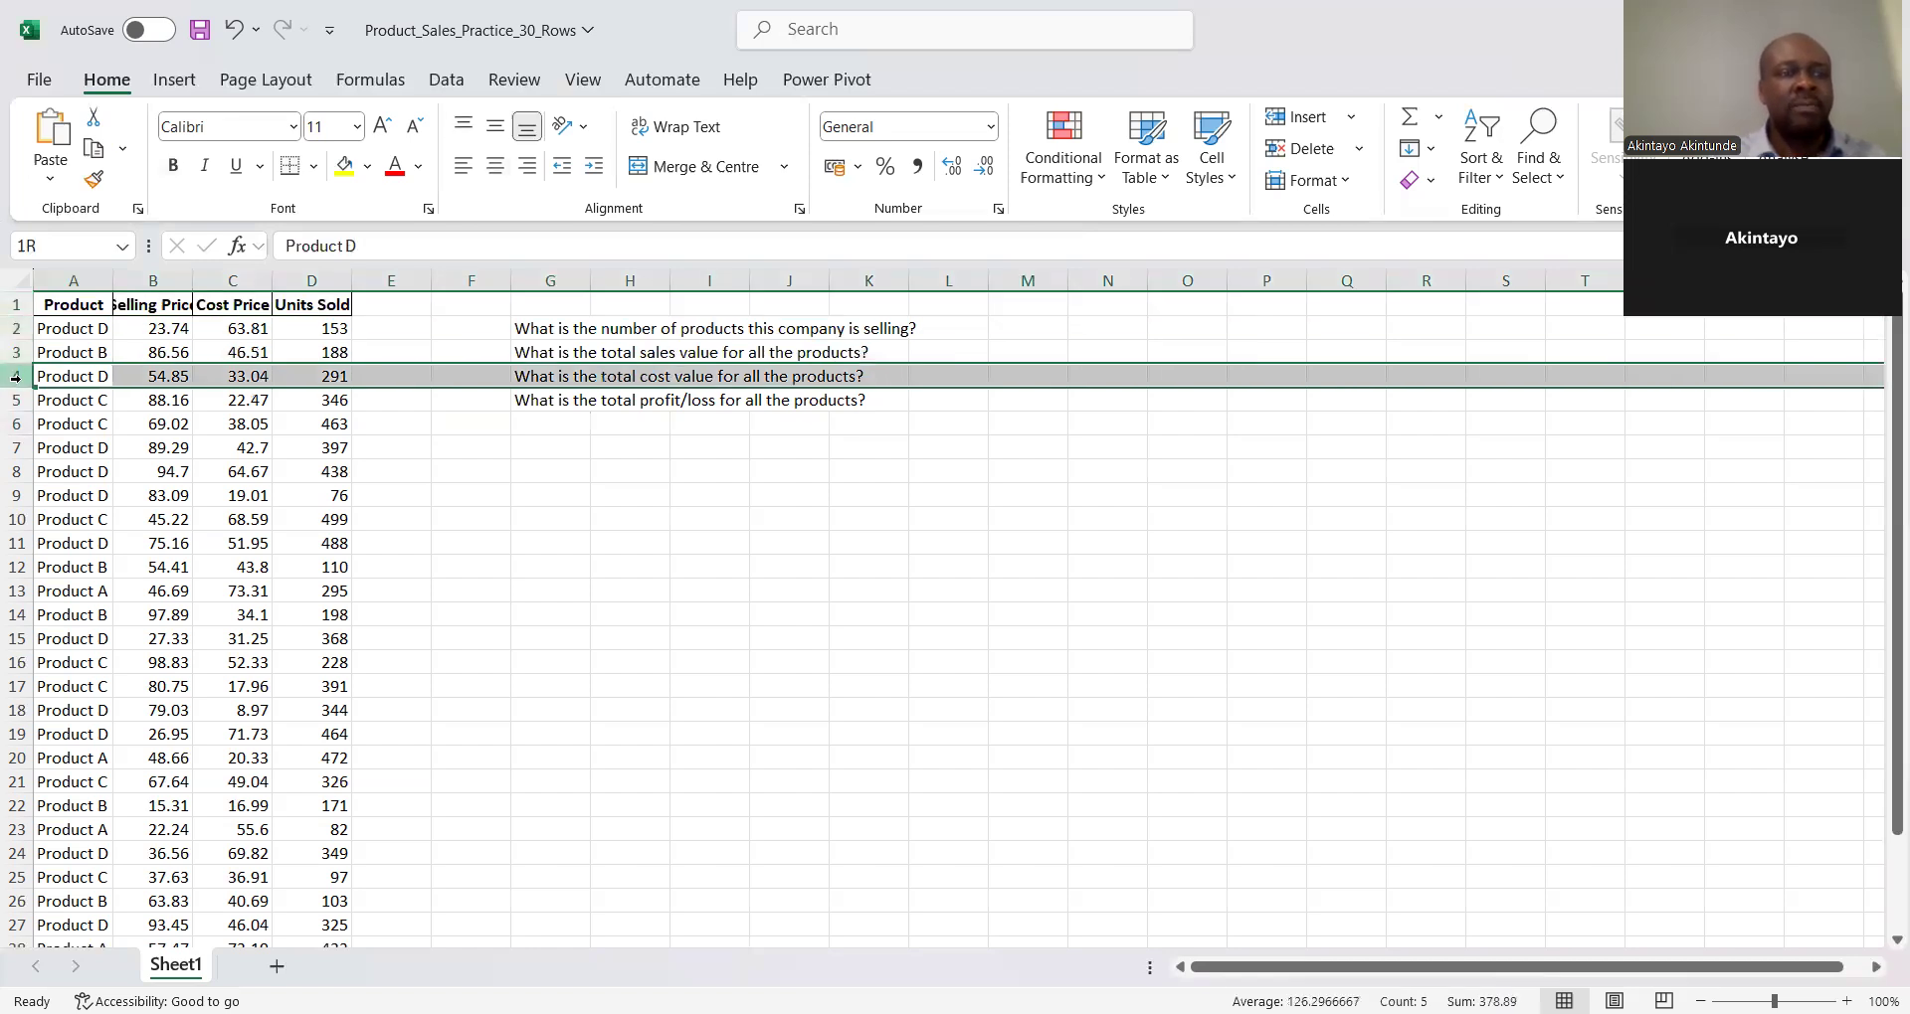
left_click(324, 350)
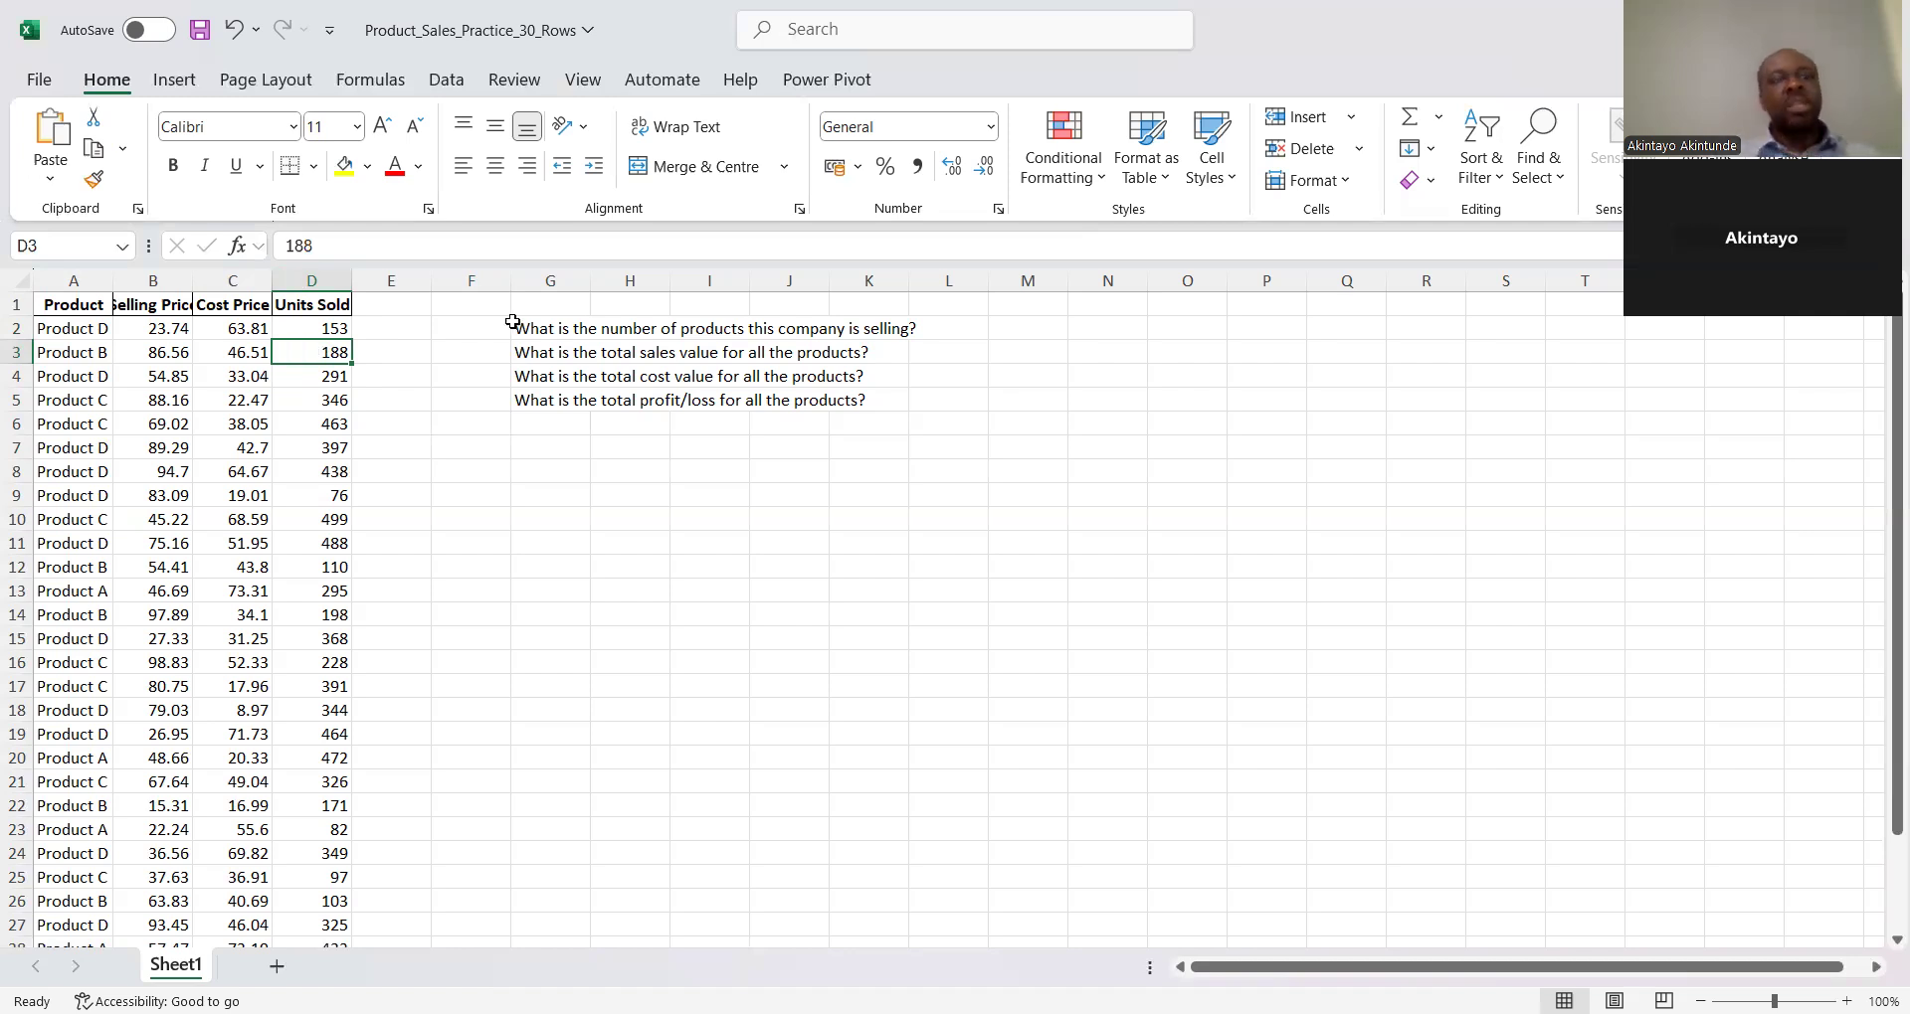
left_click(547, 328)
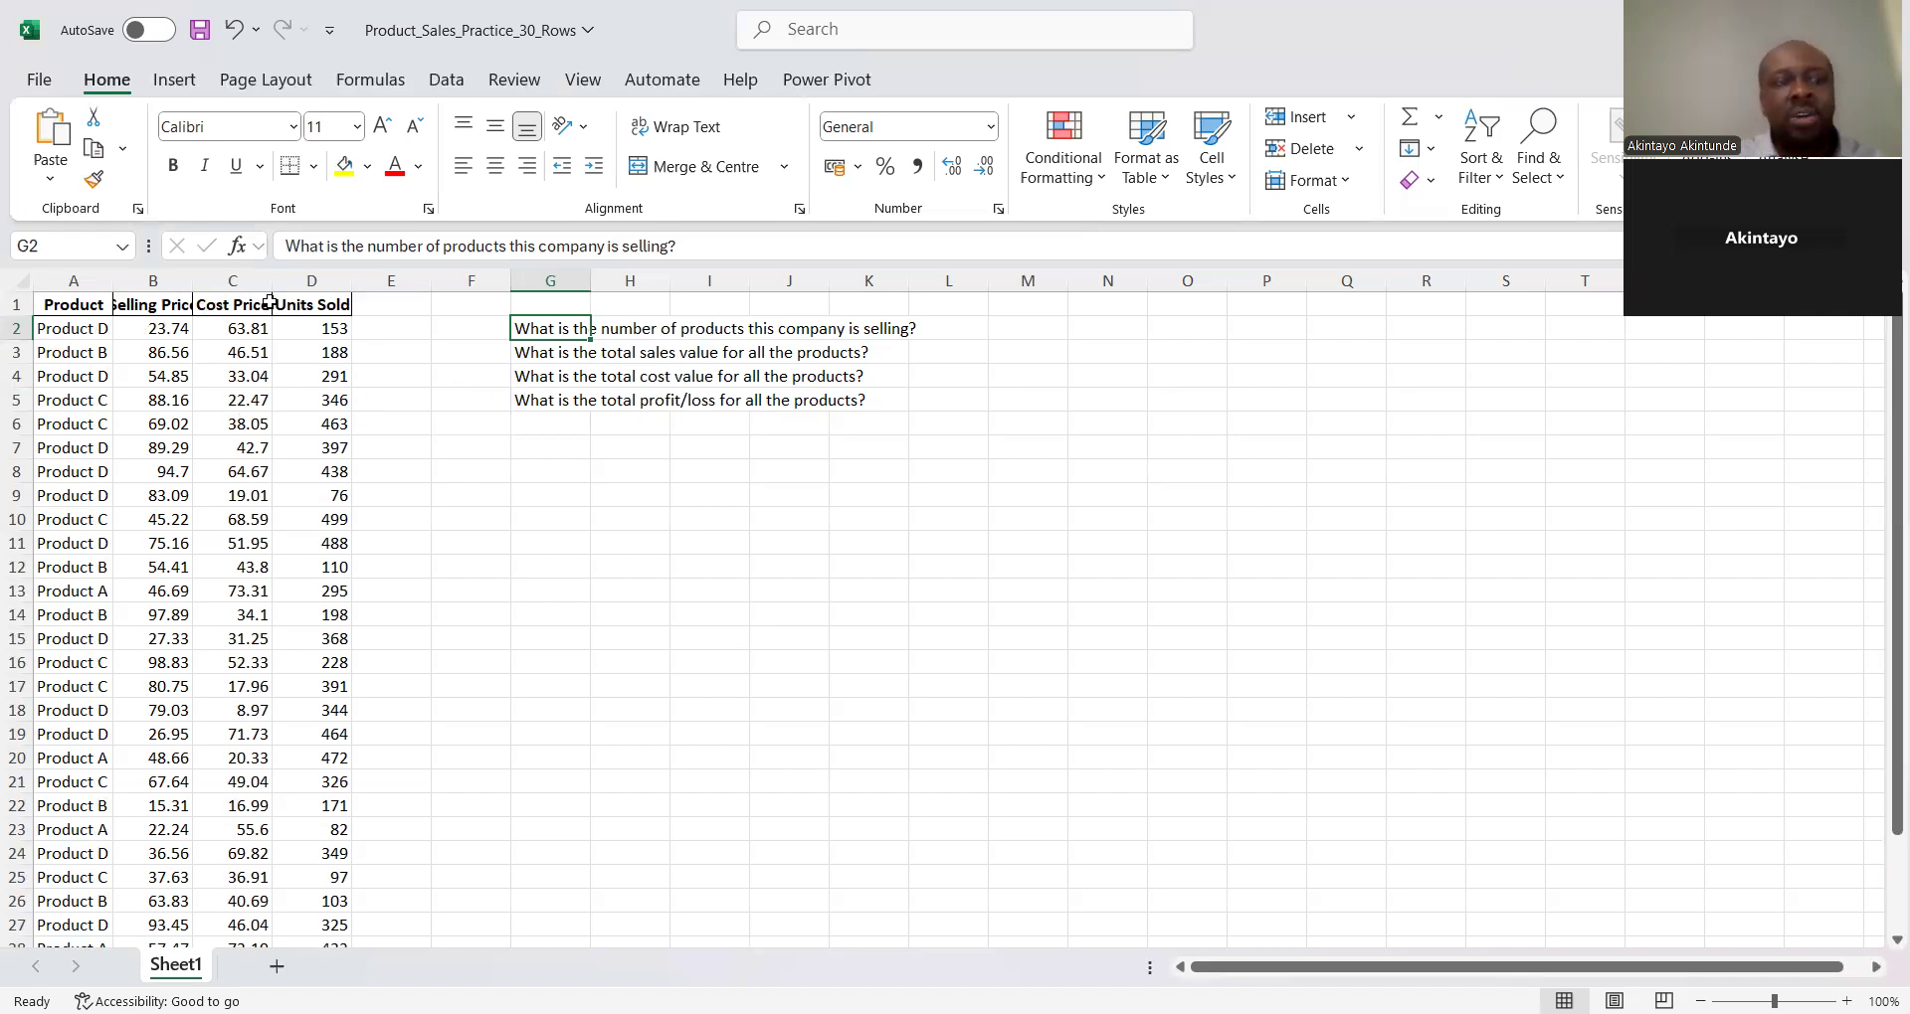
Auto-fit the widths of the Product, Selling Price, Cost Price and Units Sold columns to their contents
double_click(112, 282)
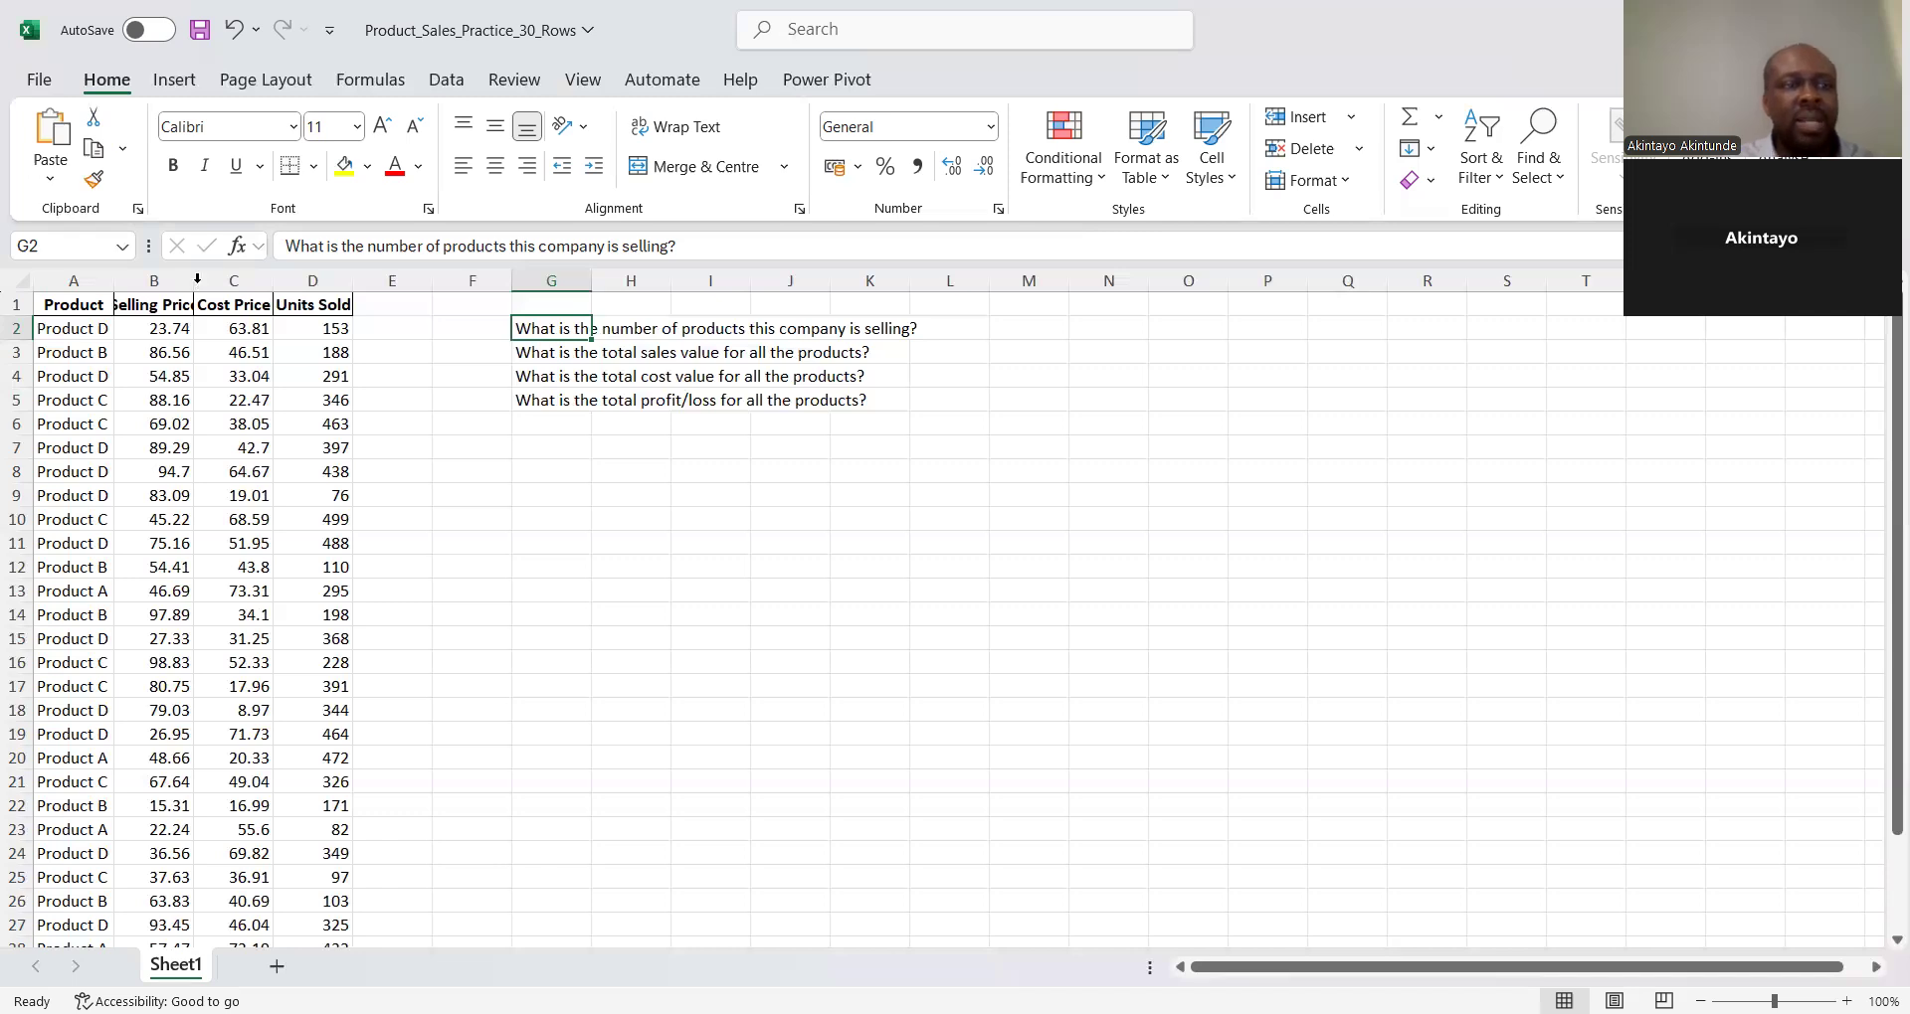
double_click(194, 282)
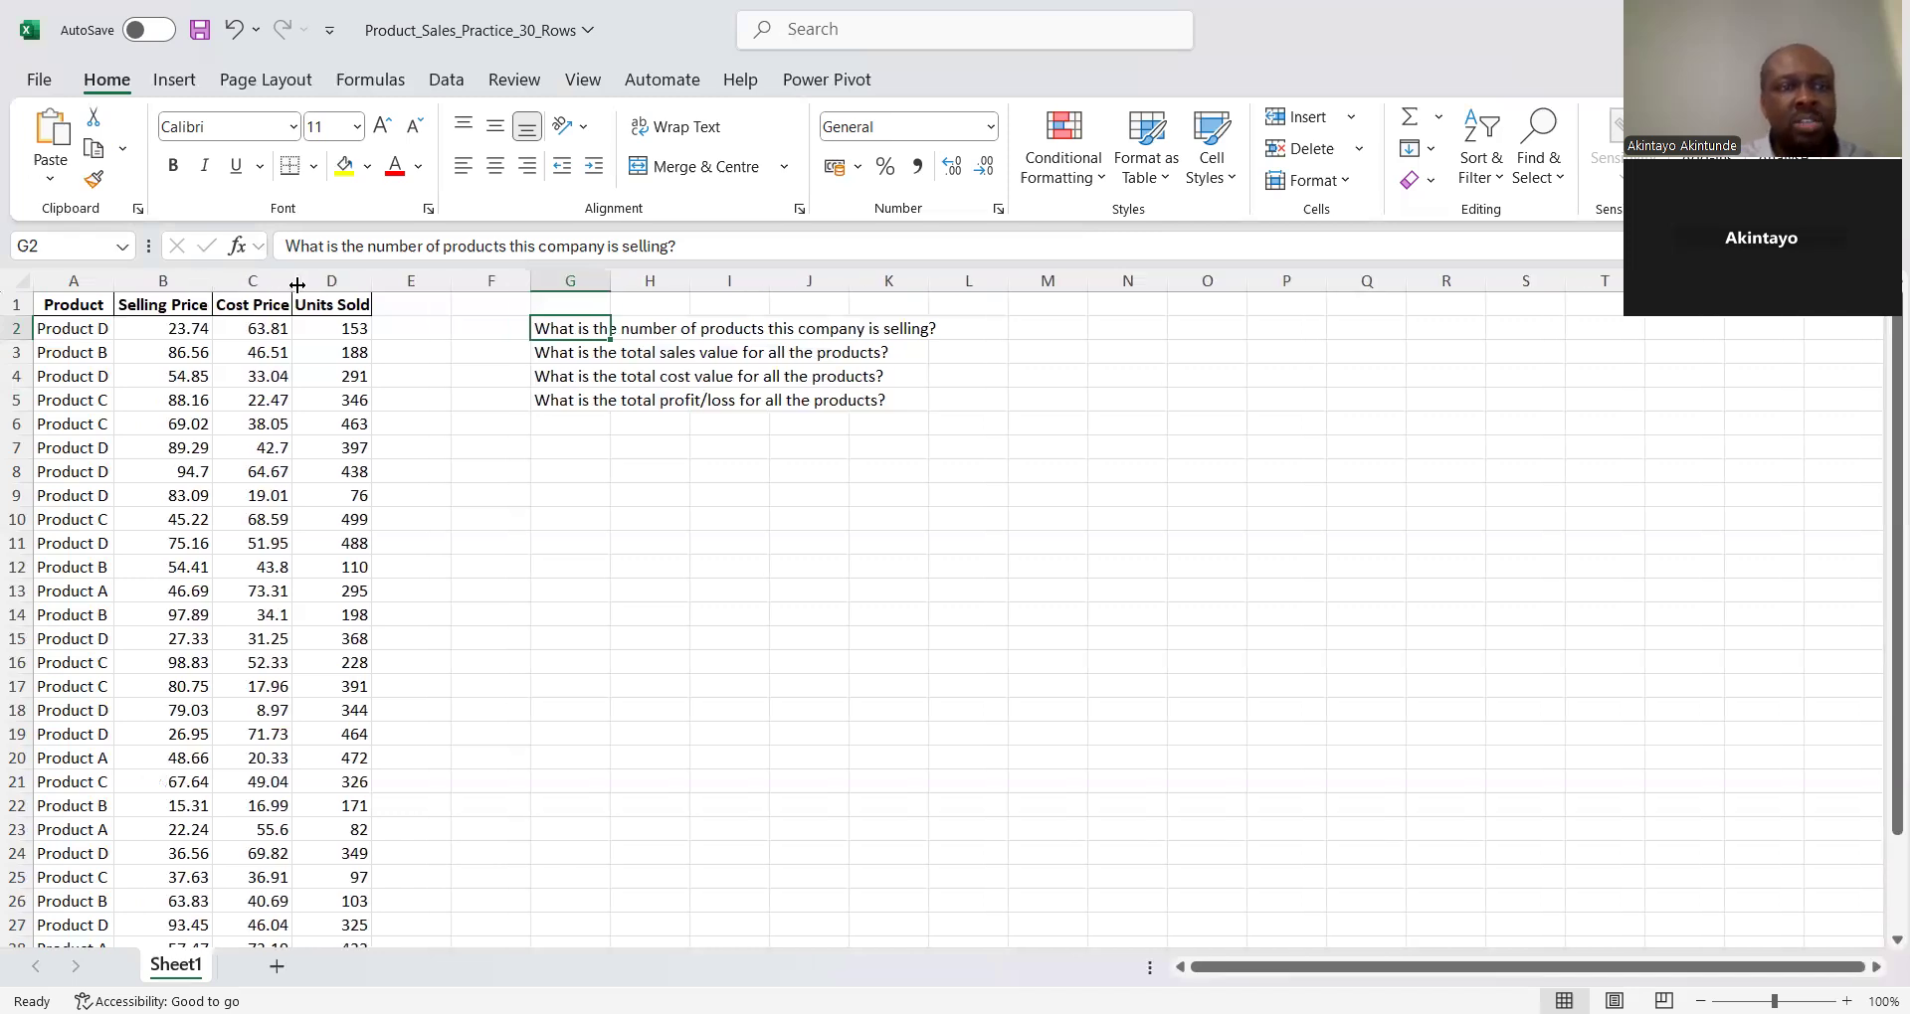
double_click(373, 281)
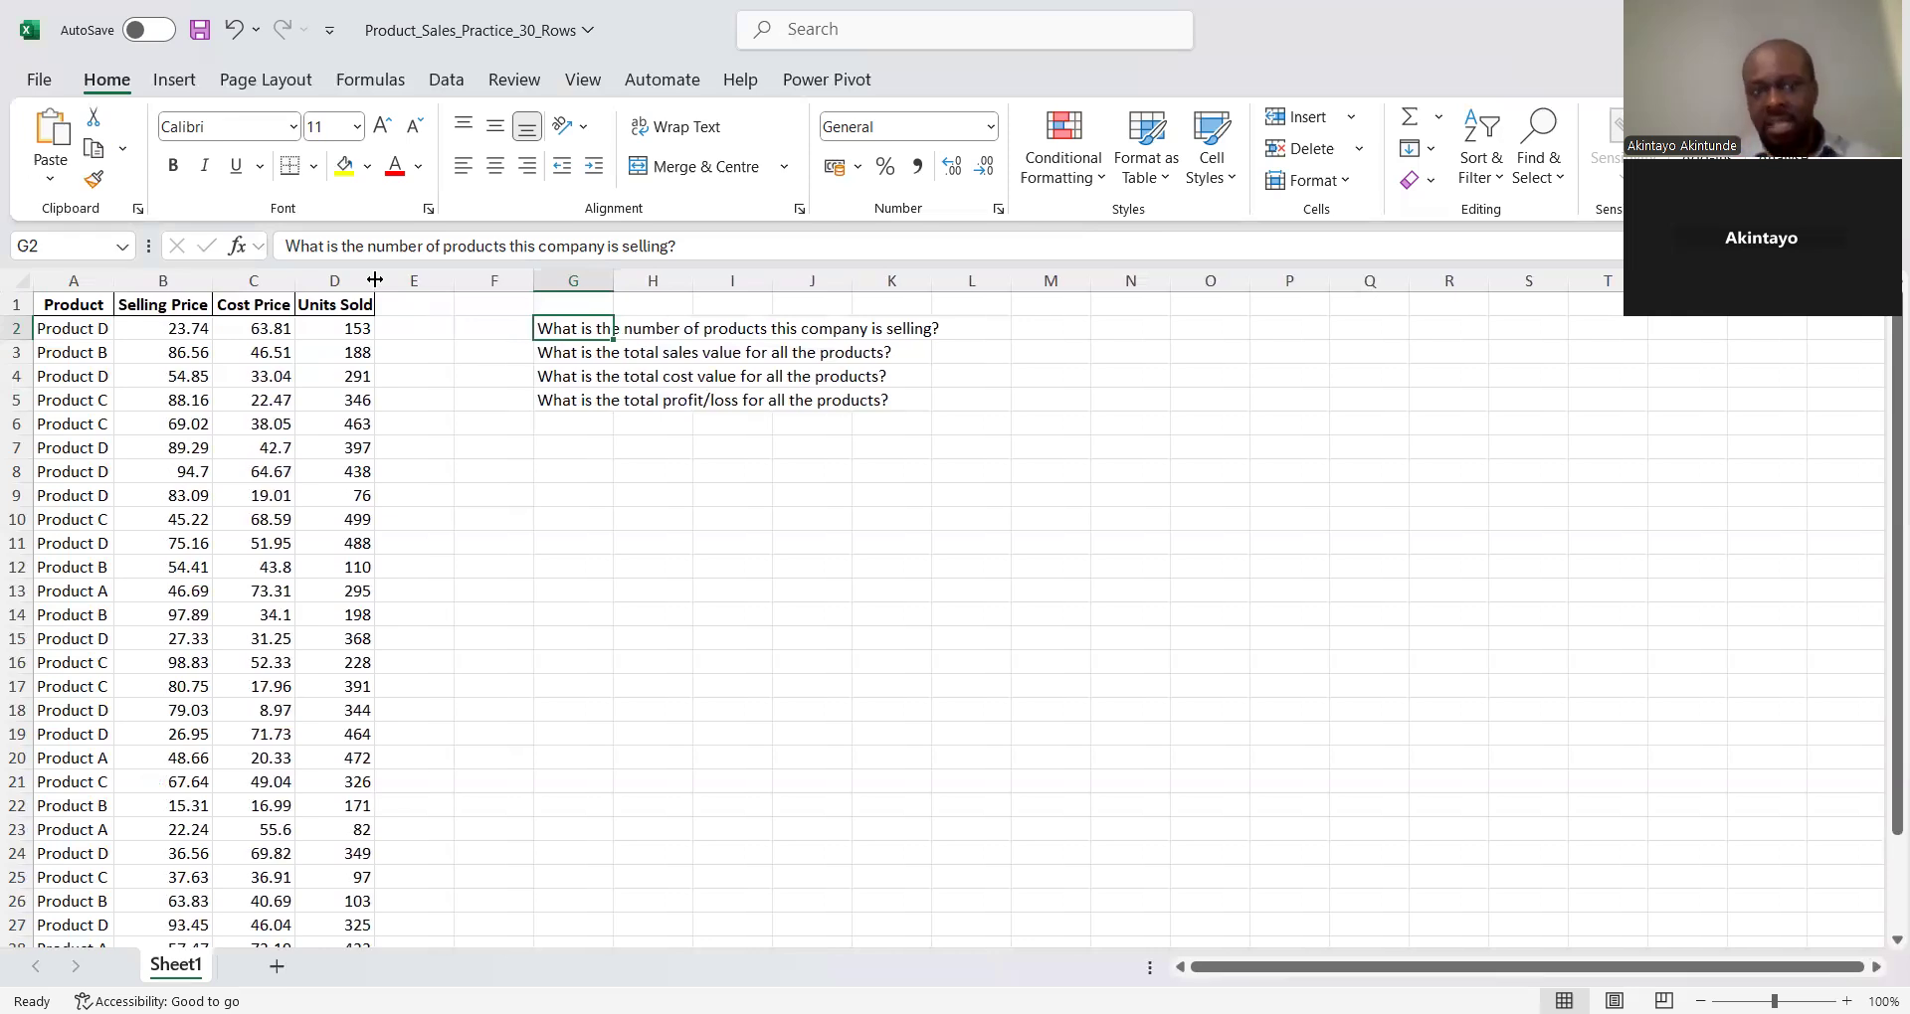
Narrow all columns and reduce all row heights across the entire sheet
left_click(18, 277)
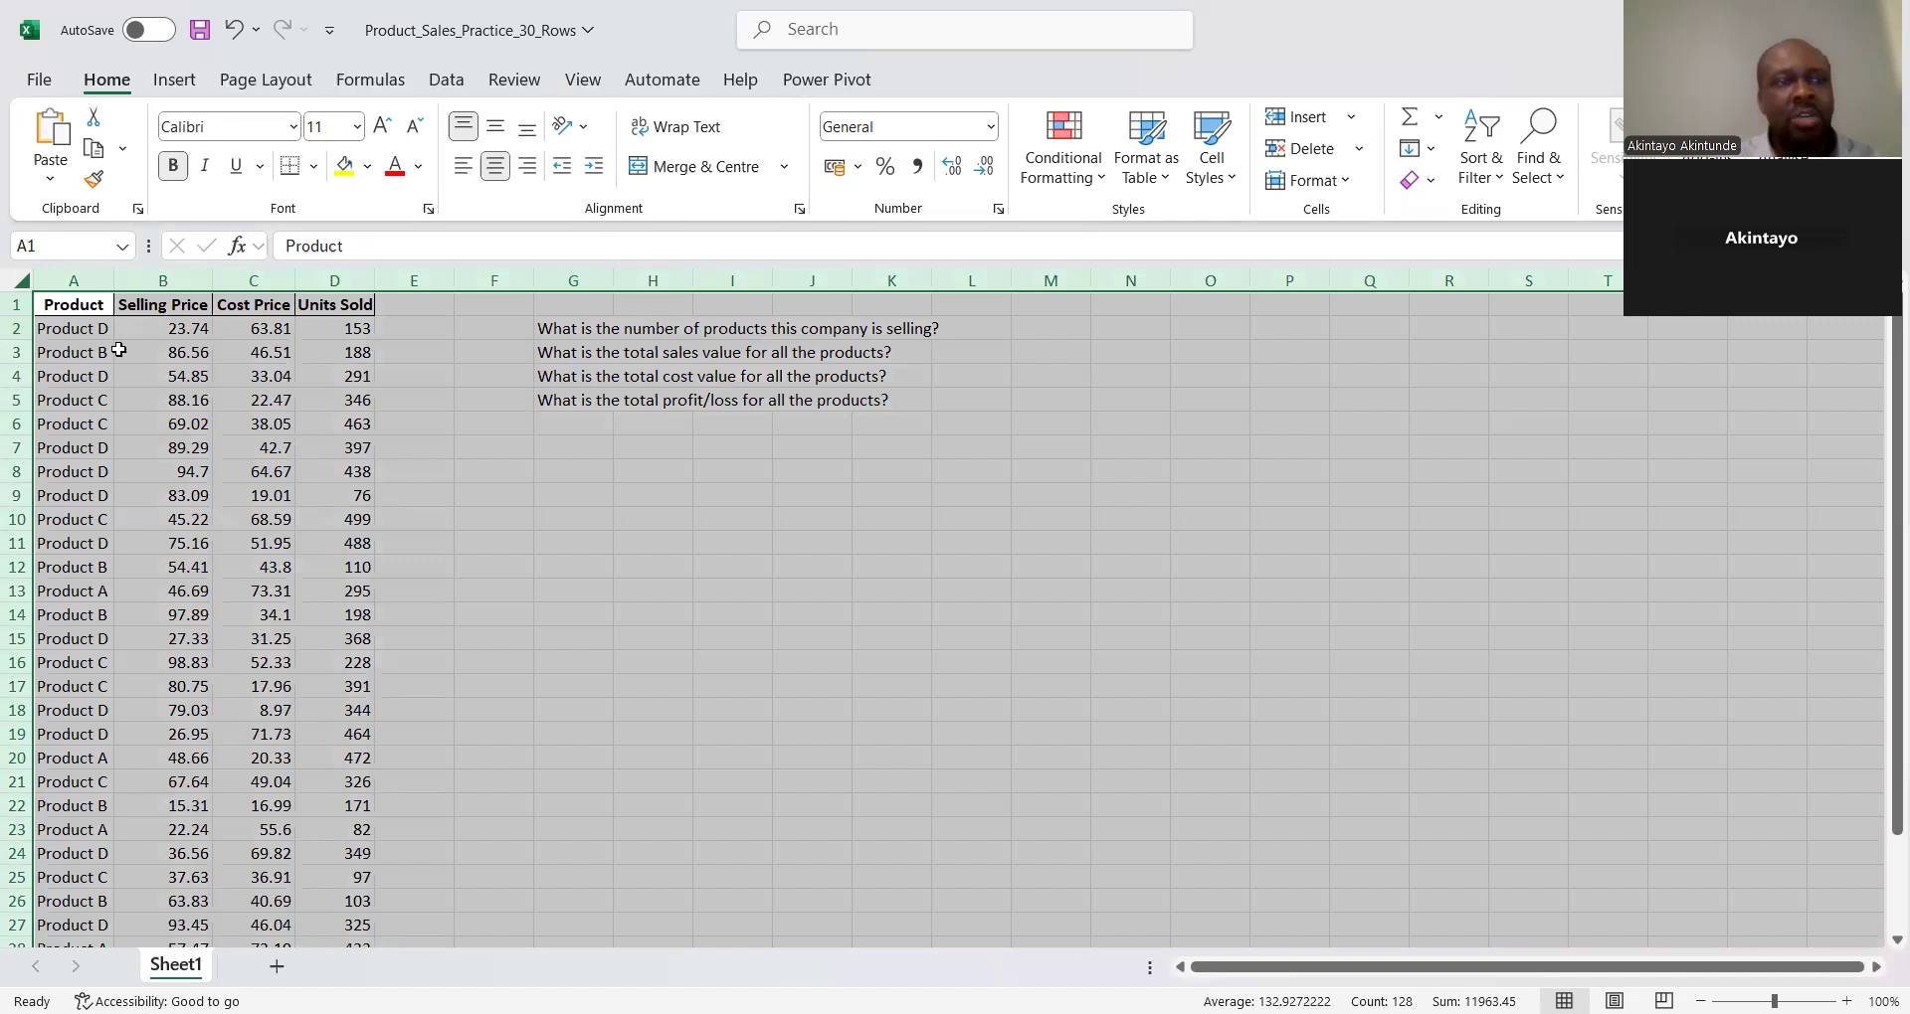
left_click(238, 361)
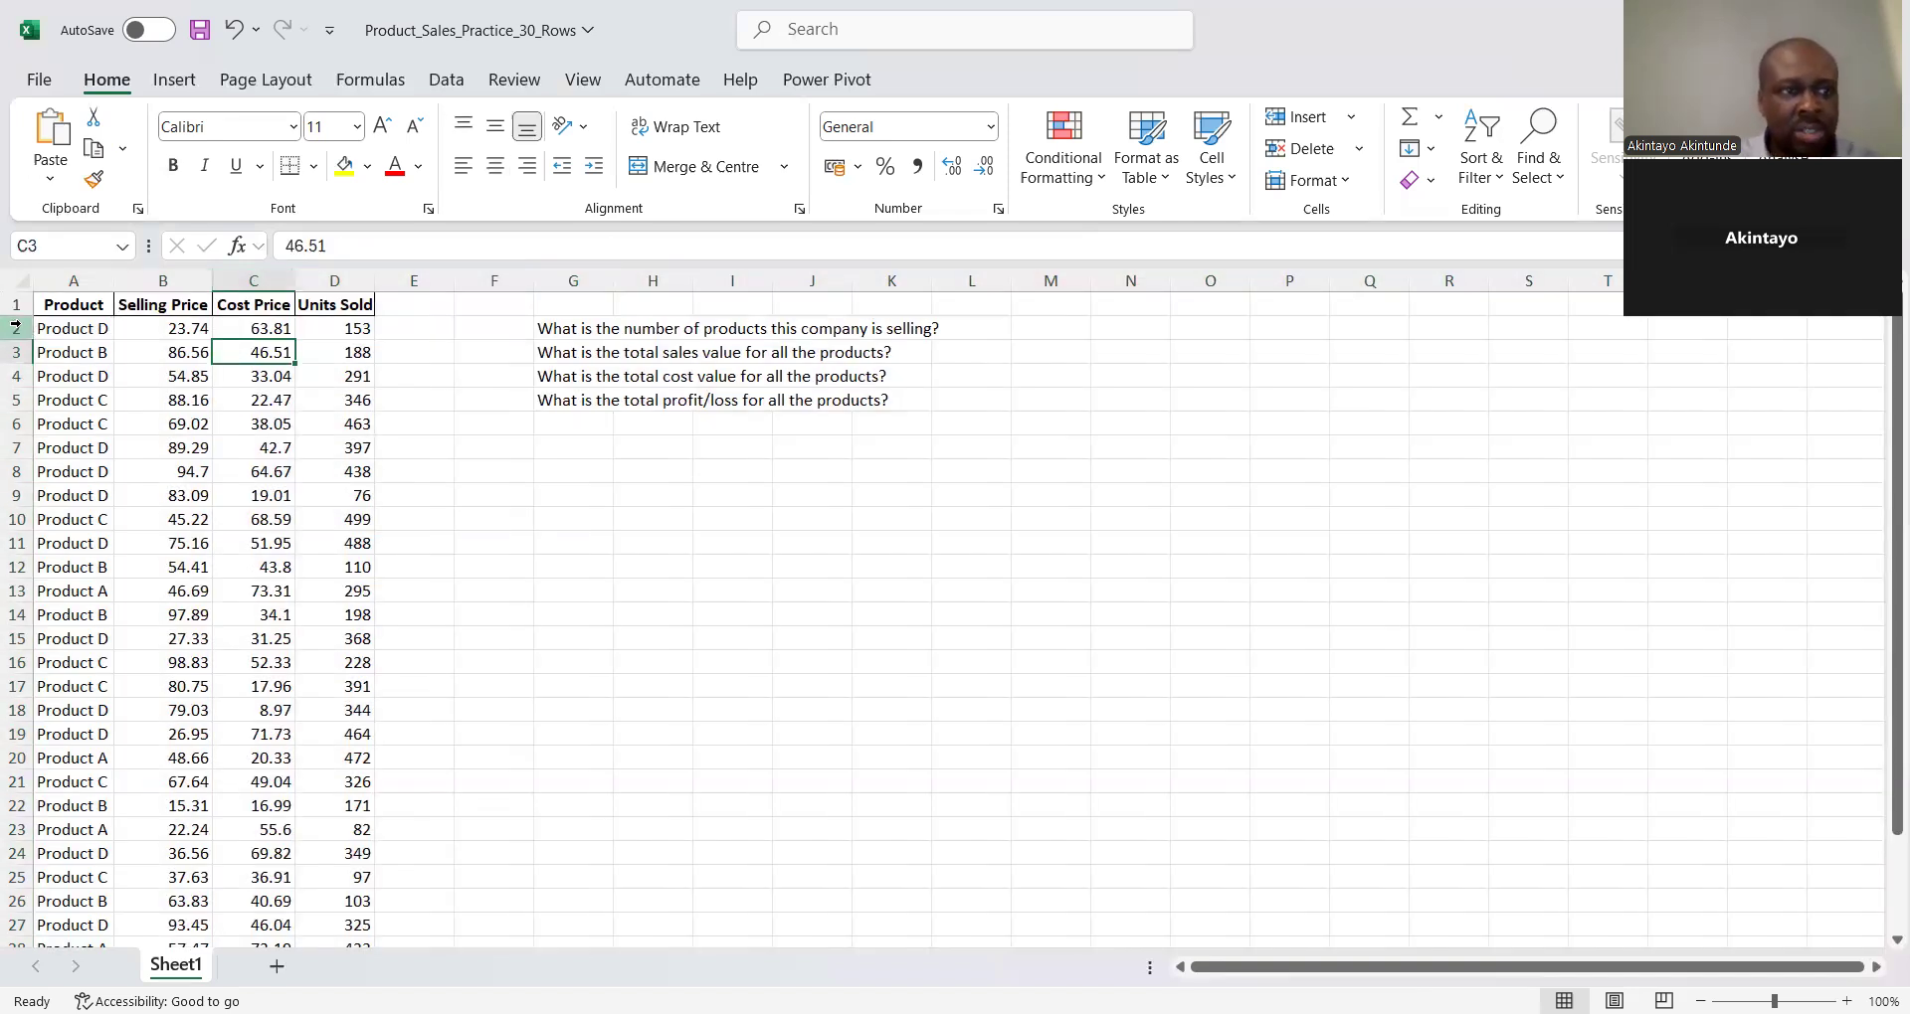
left_click(8, 284)
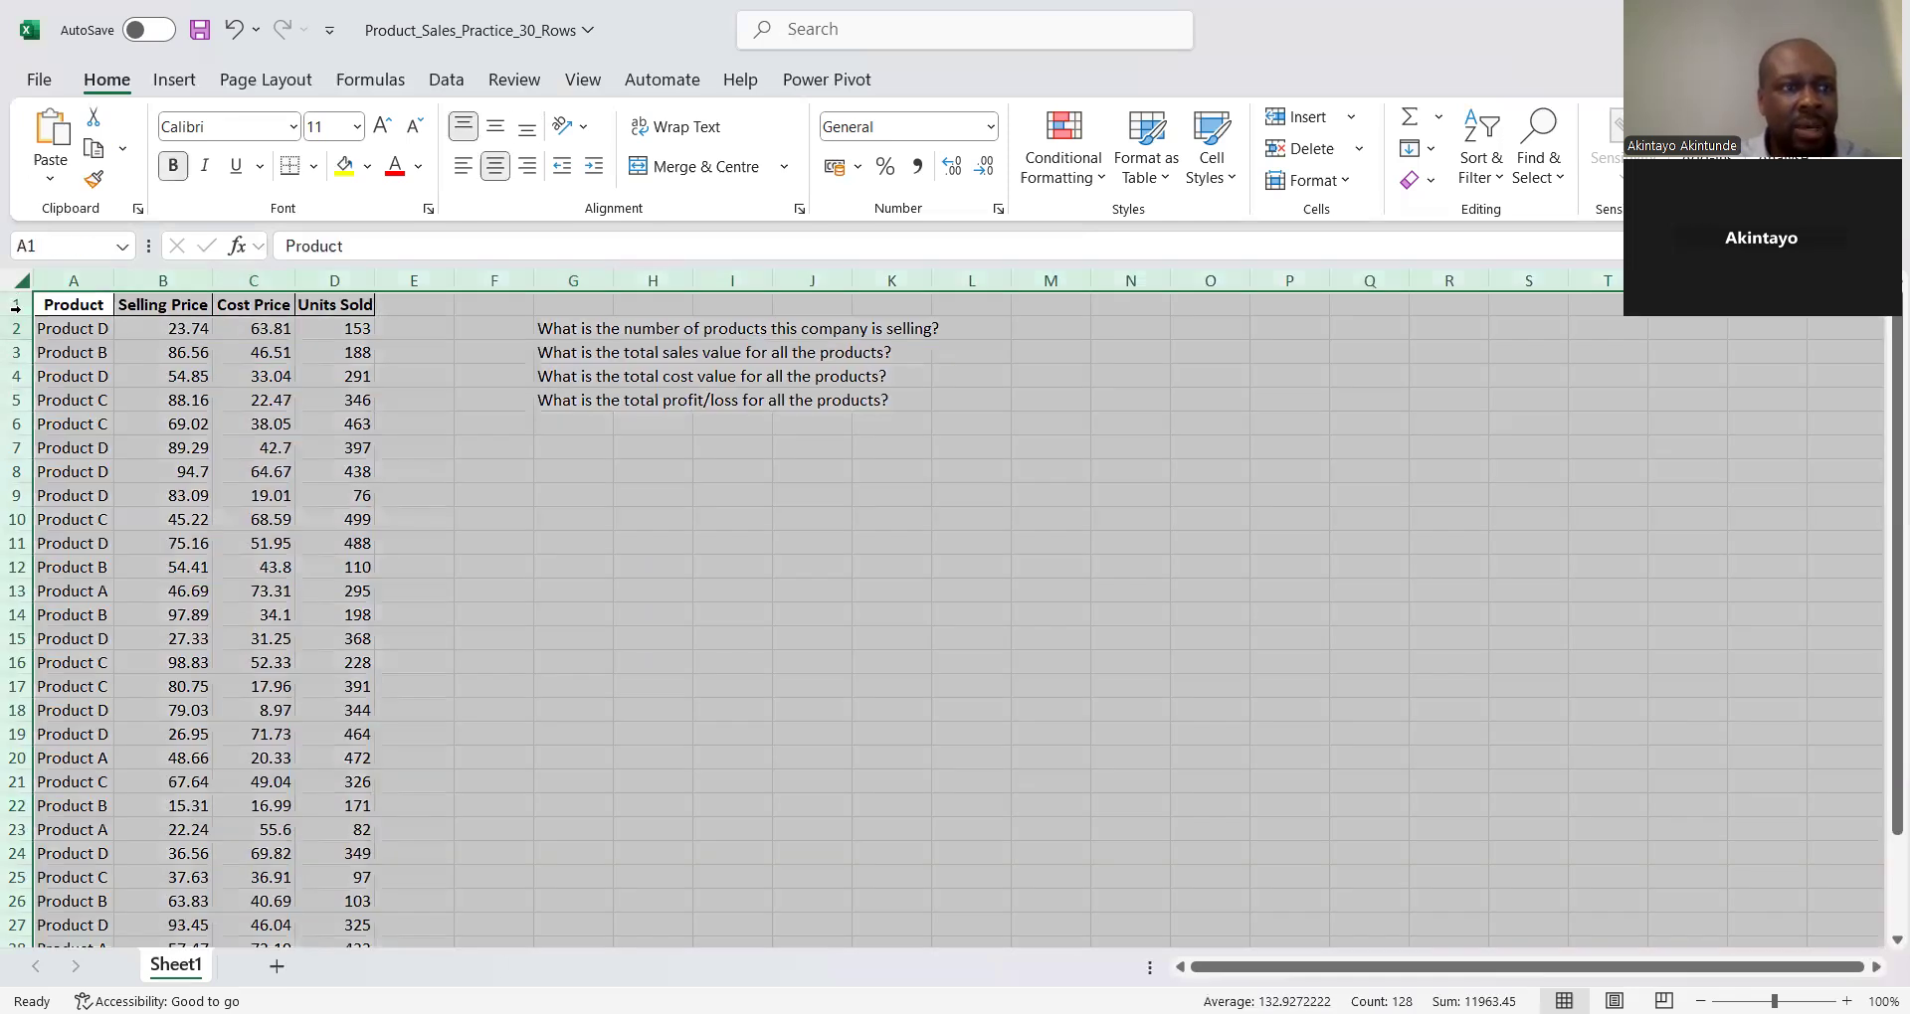
left_click_drag(12, 316, 85, 282)
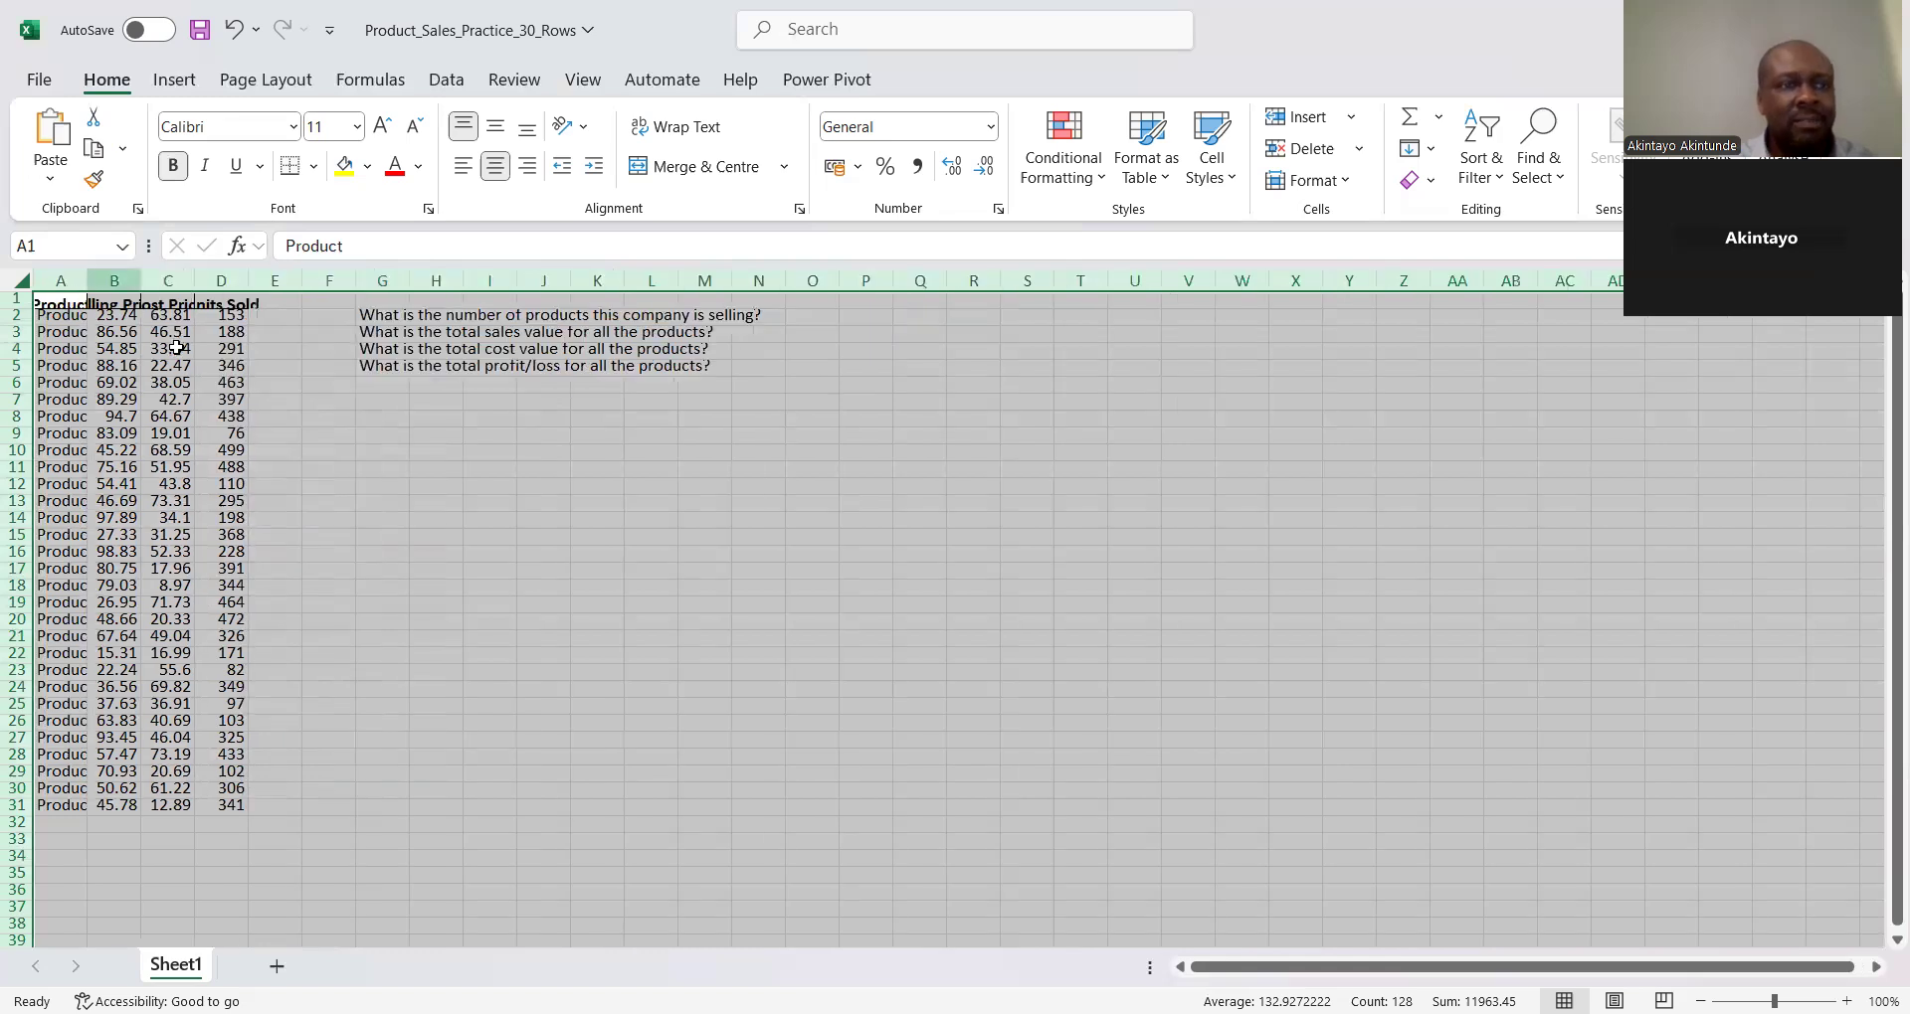
left_click_drag(17, 324, 19, 316)
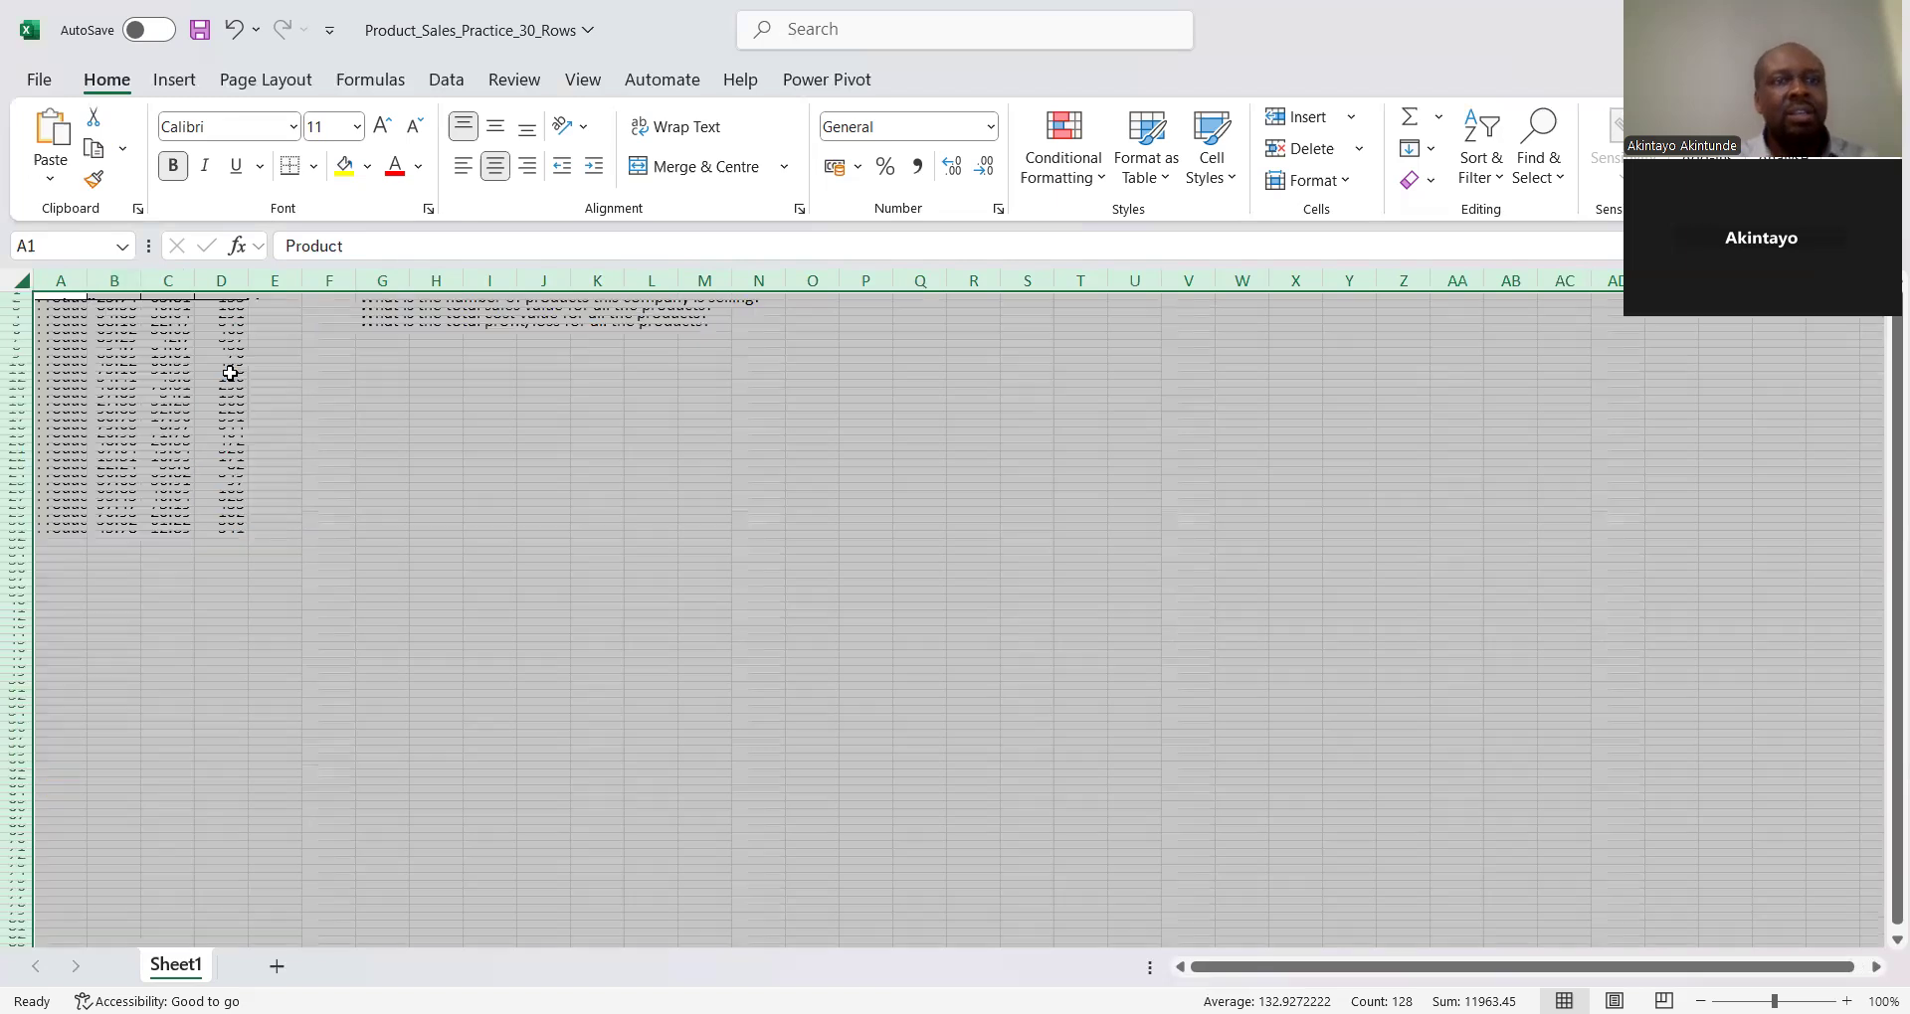
left_click(221, 375)
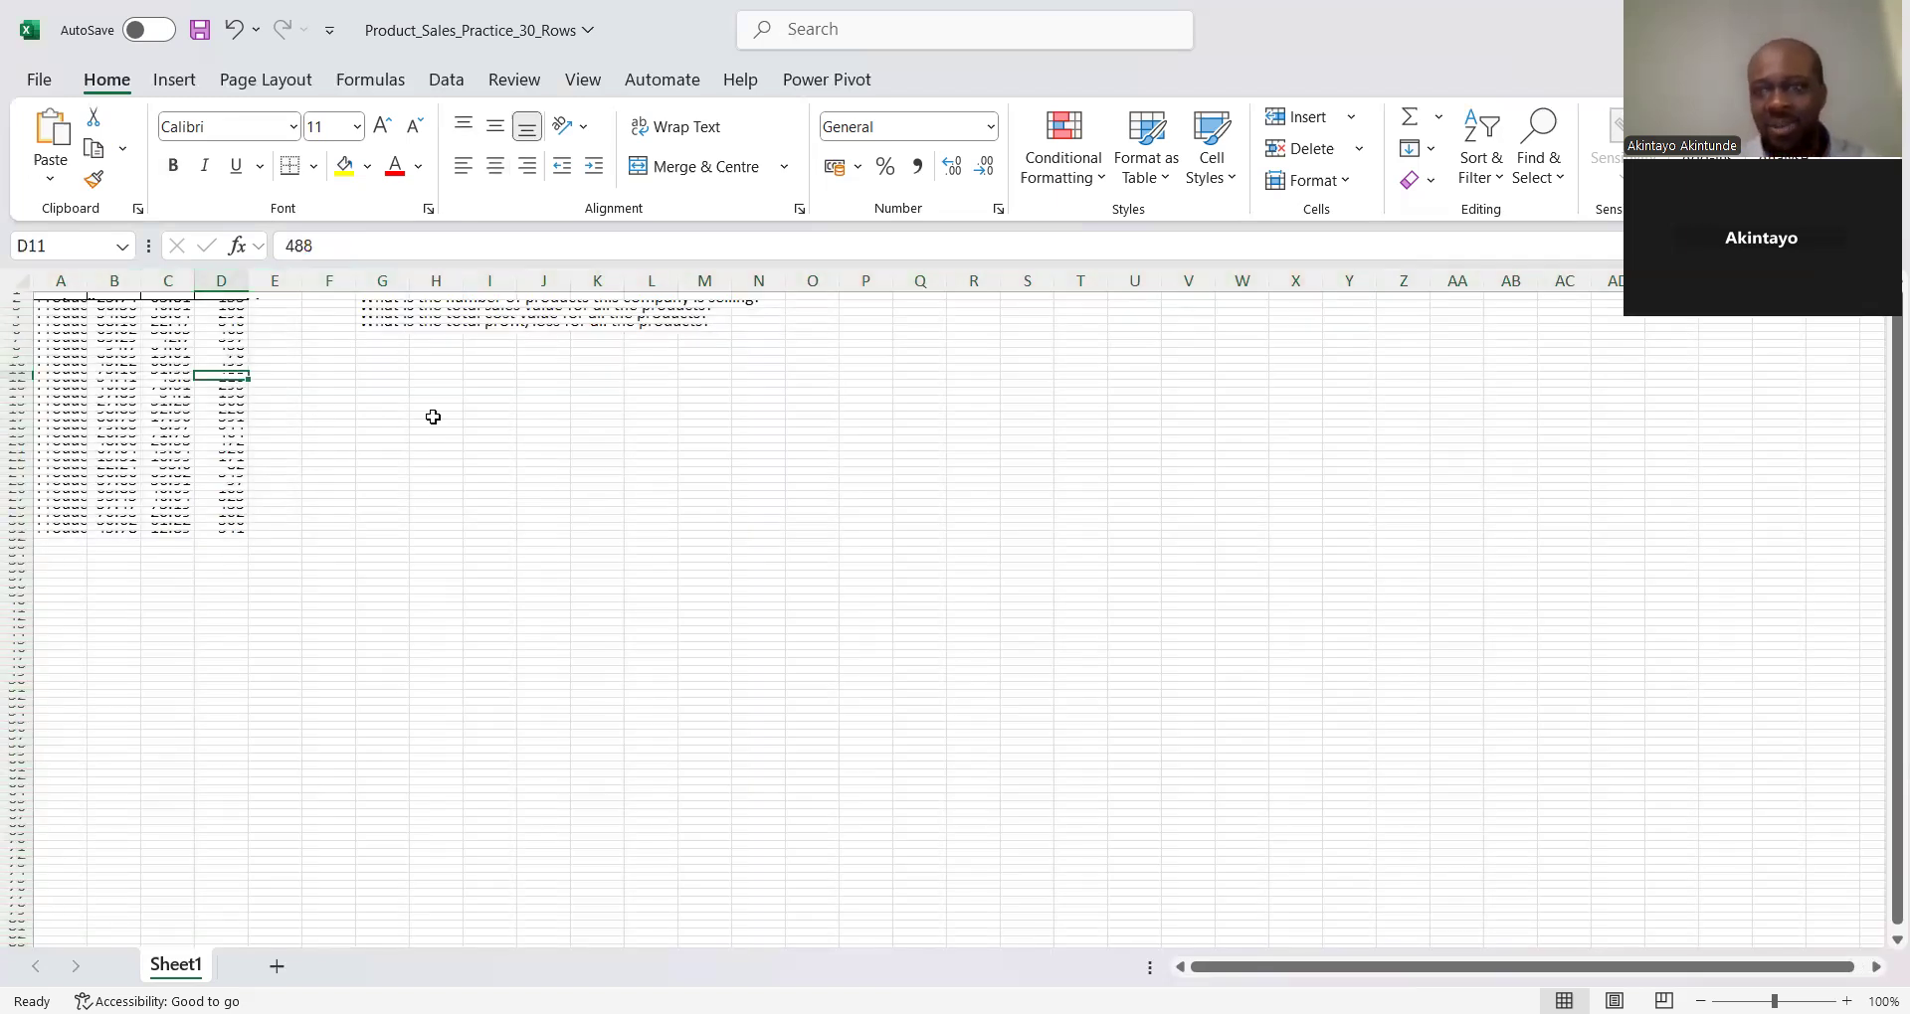
Auto-fit all column widths and row heights across the entire sheet to their contents
left_click(18, 274)
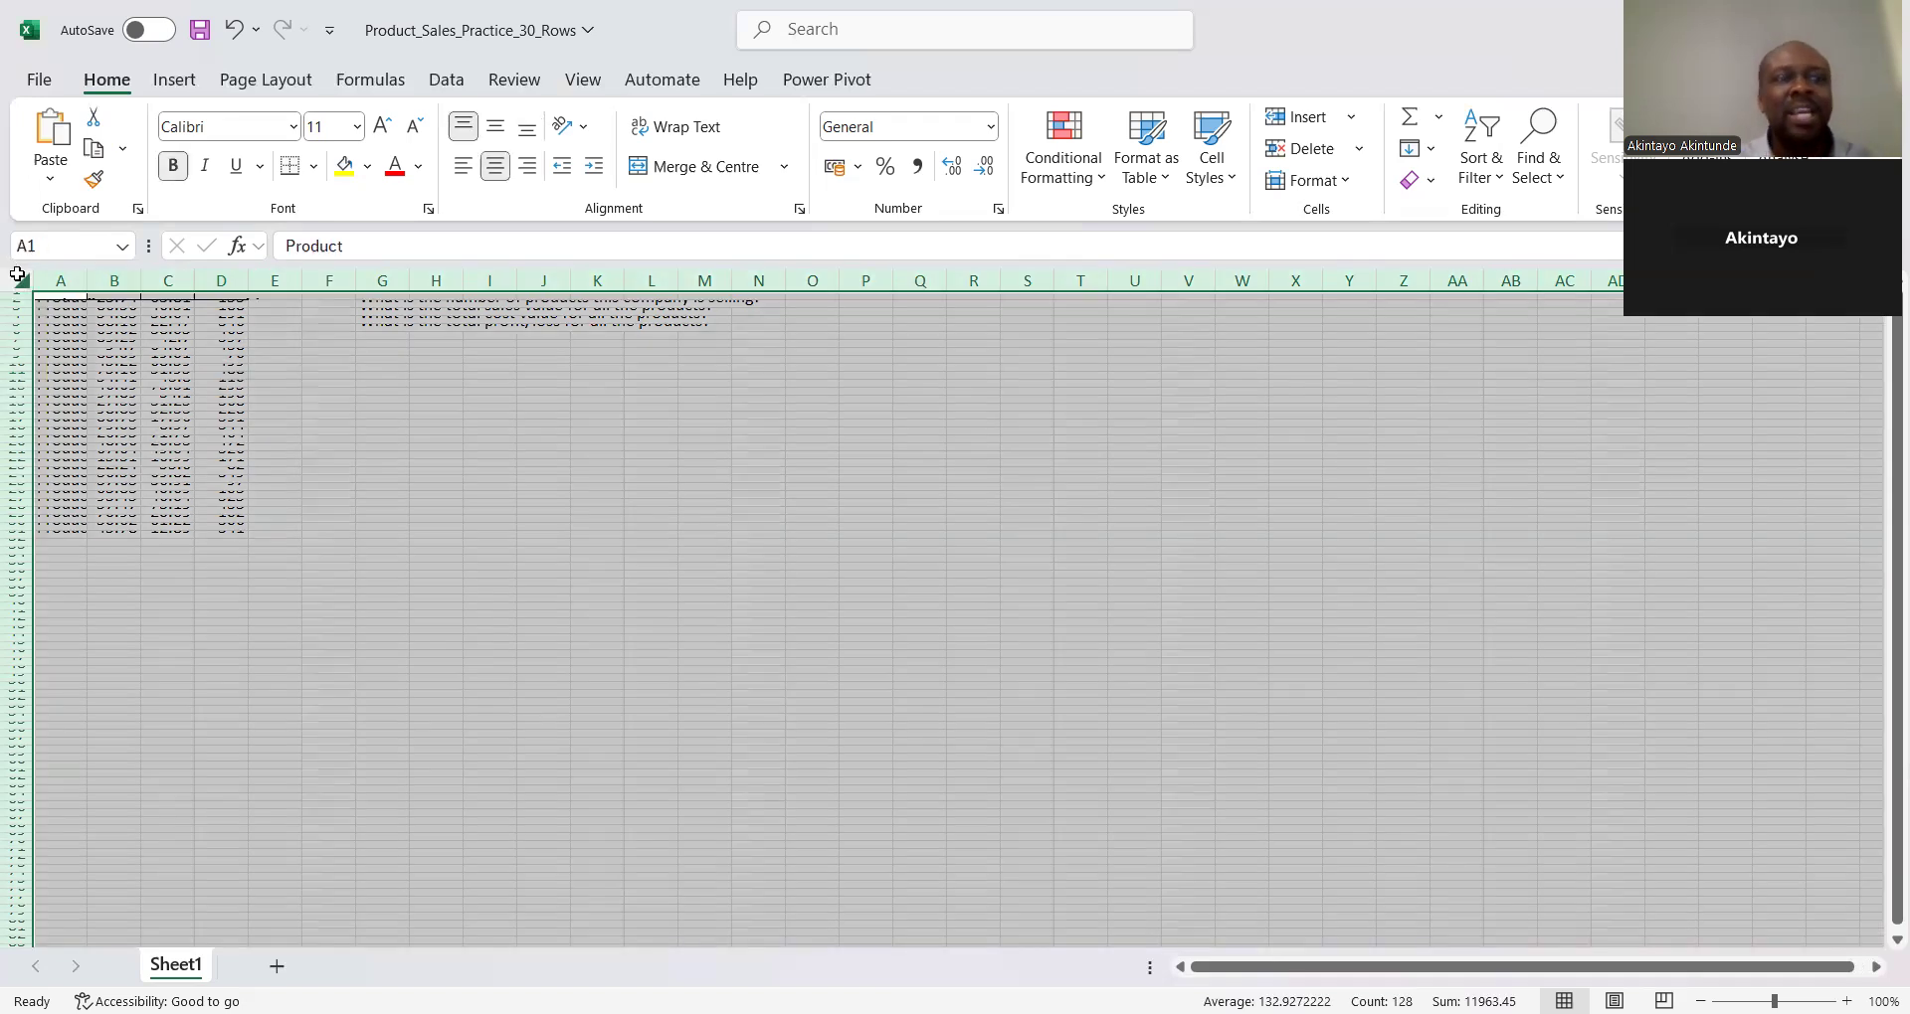
double_click(90, 274)
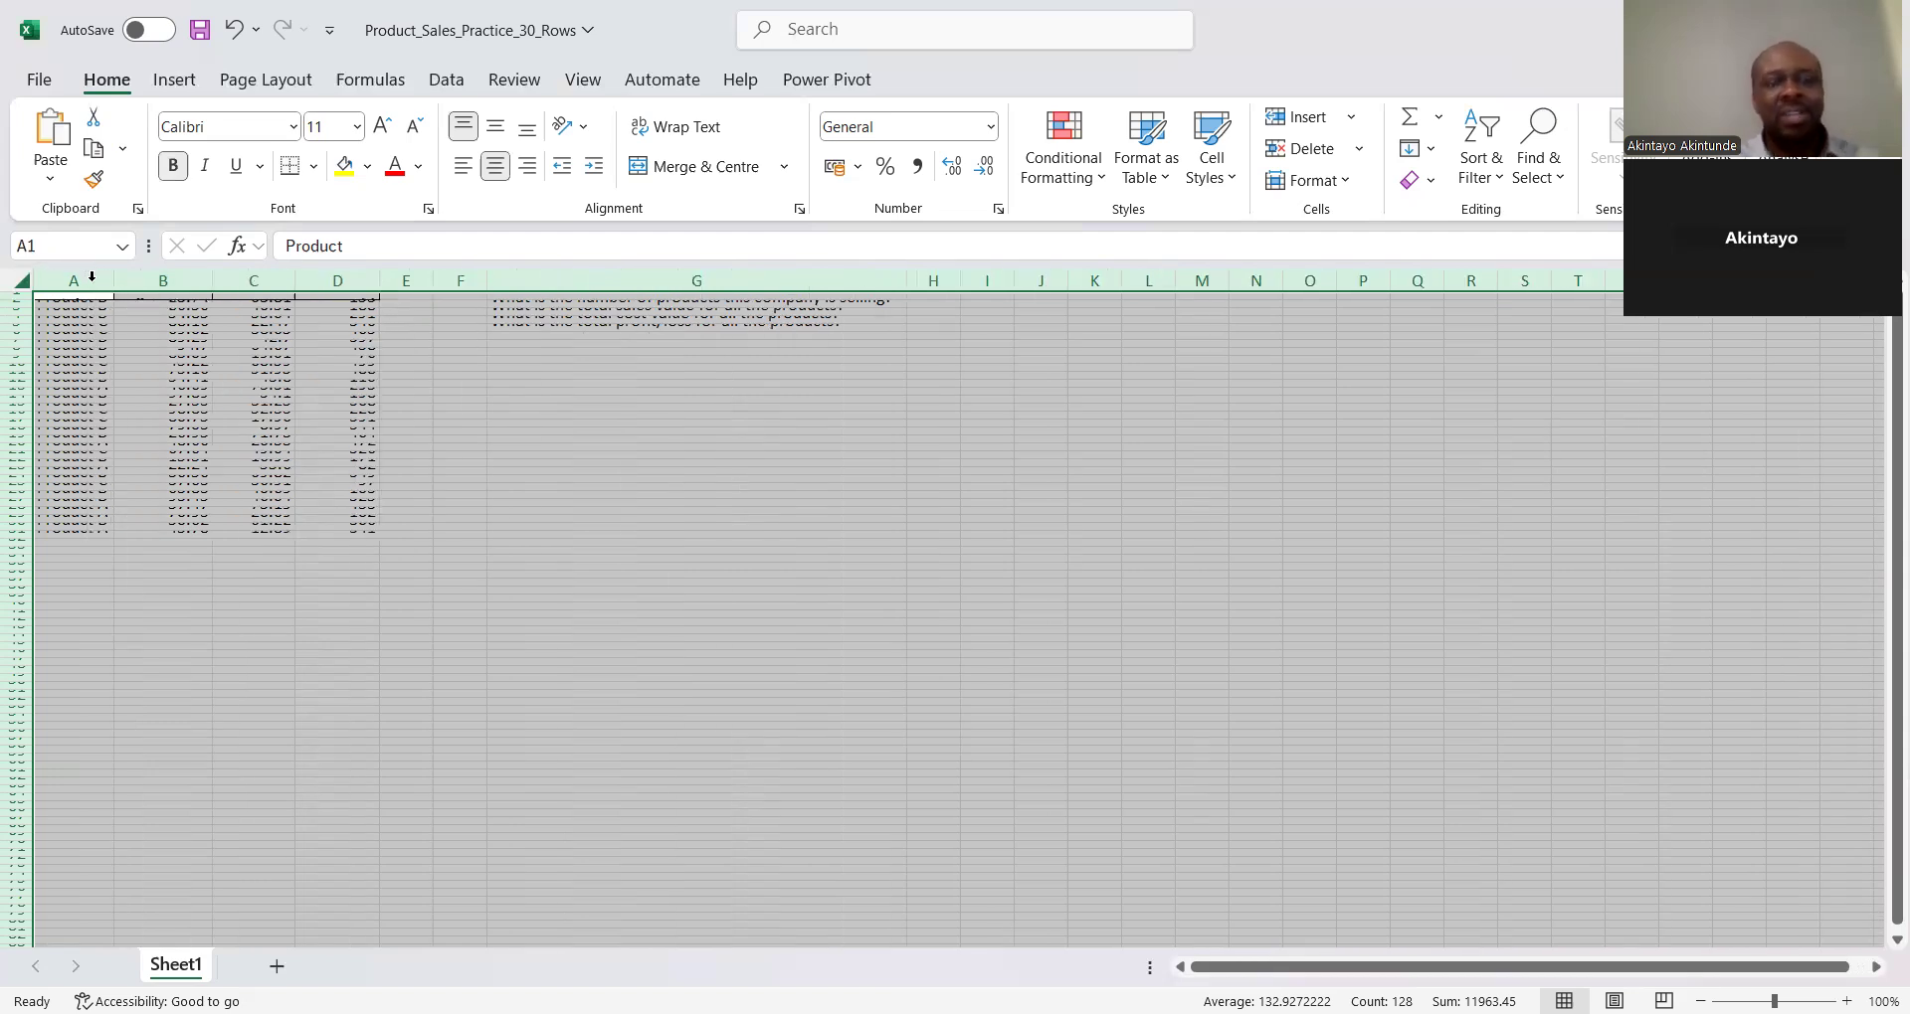
double_click(15, 306)
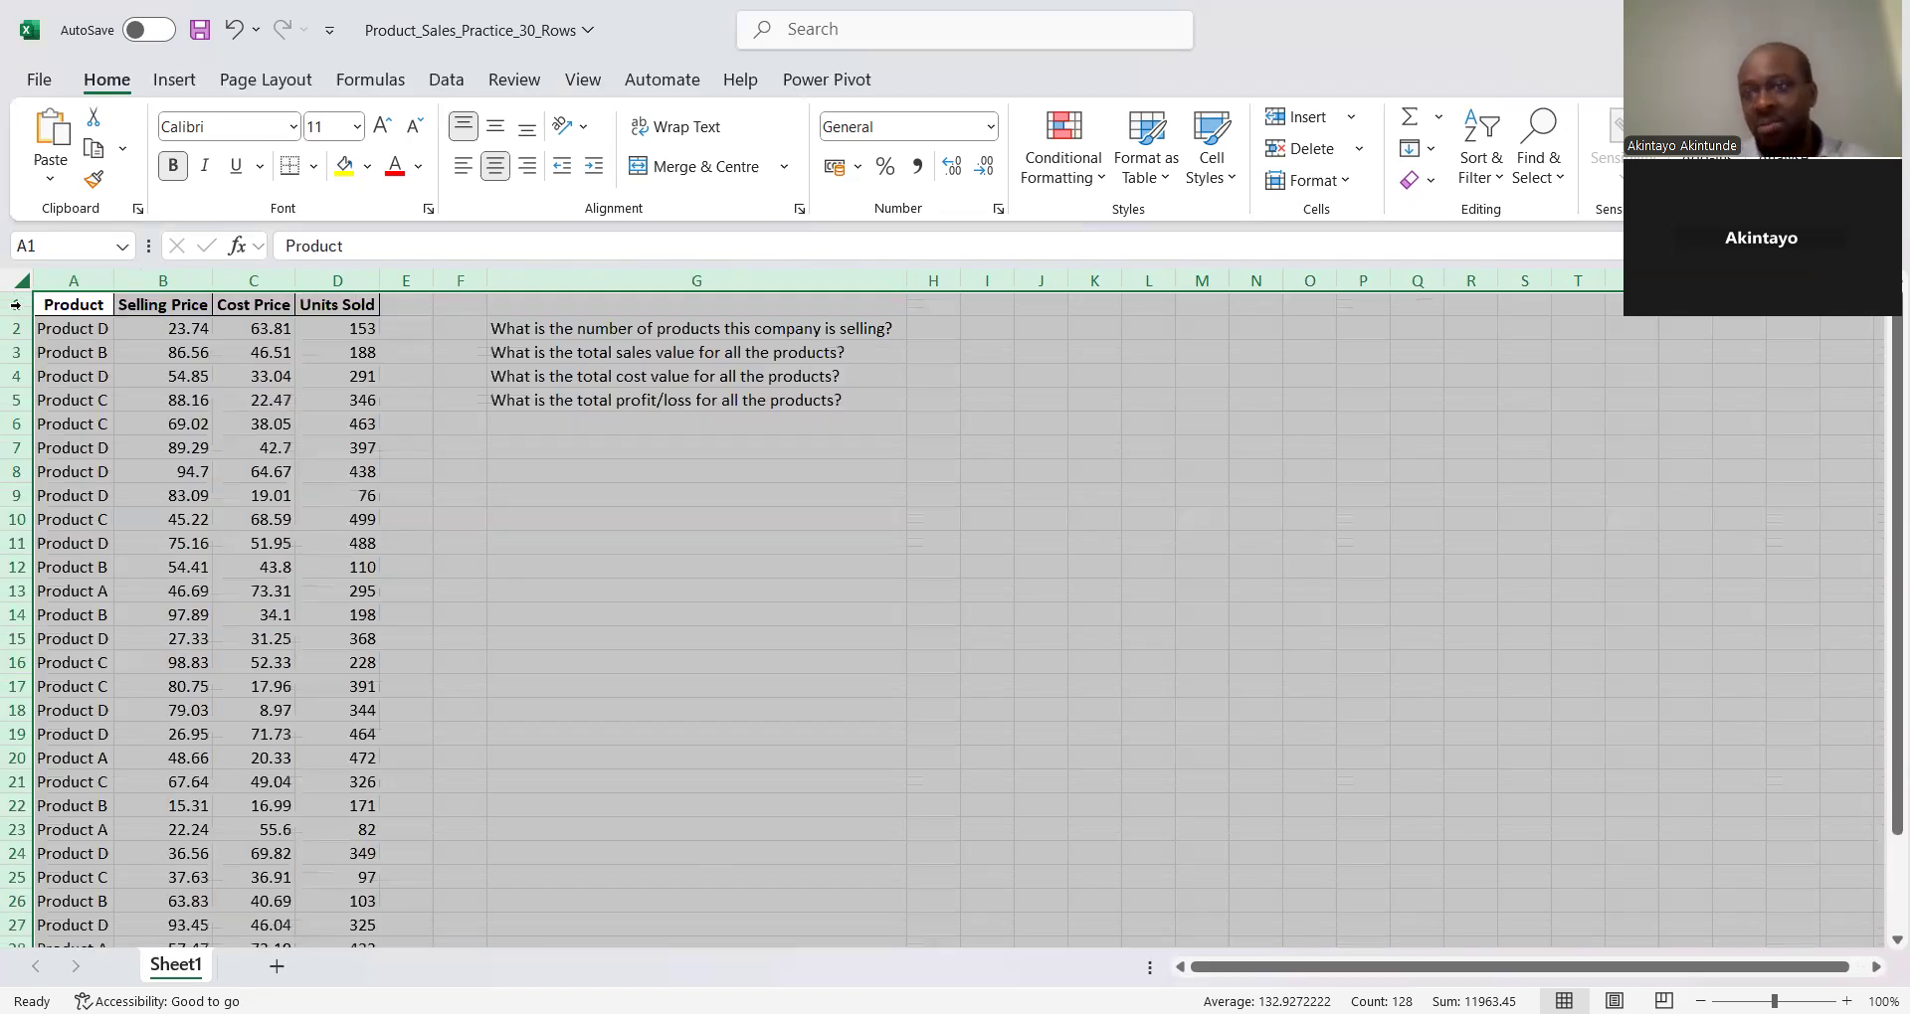
left_click(413, 519)
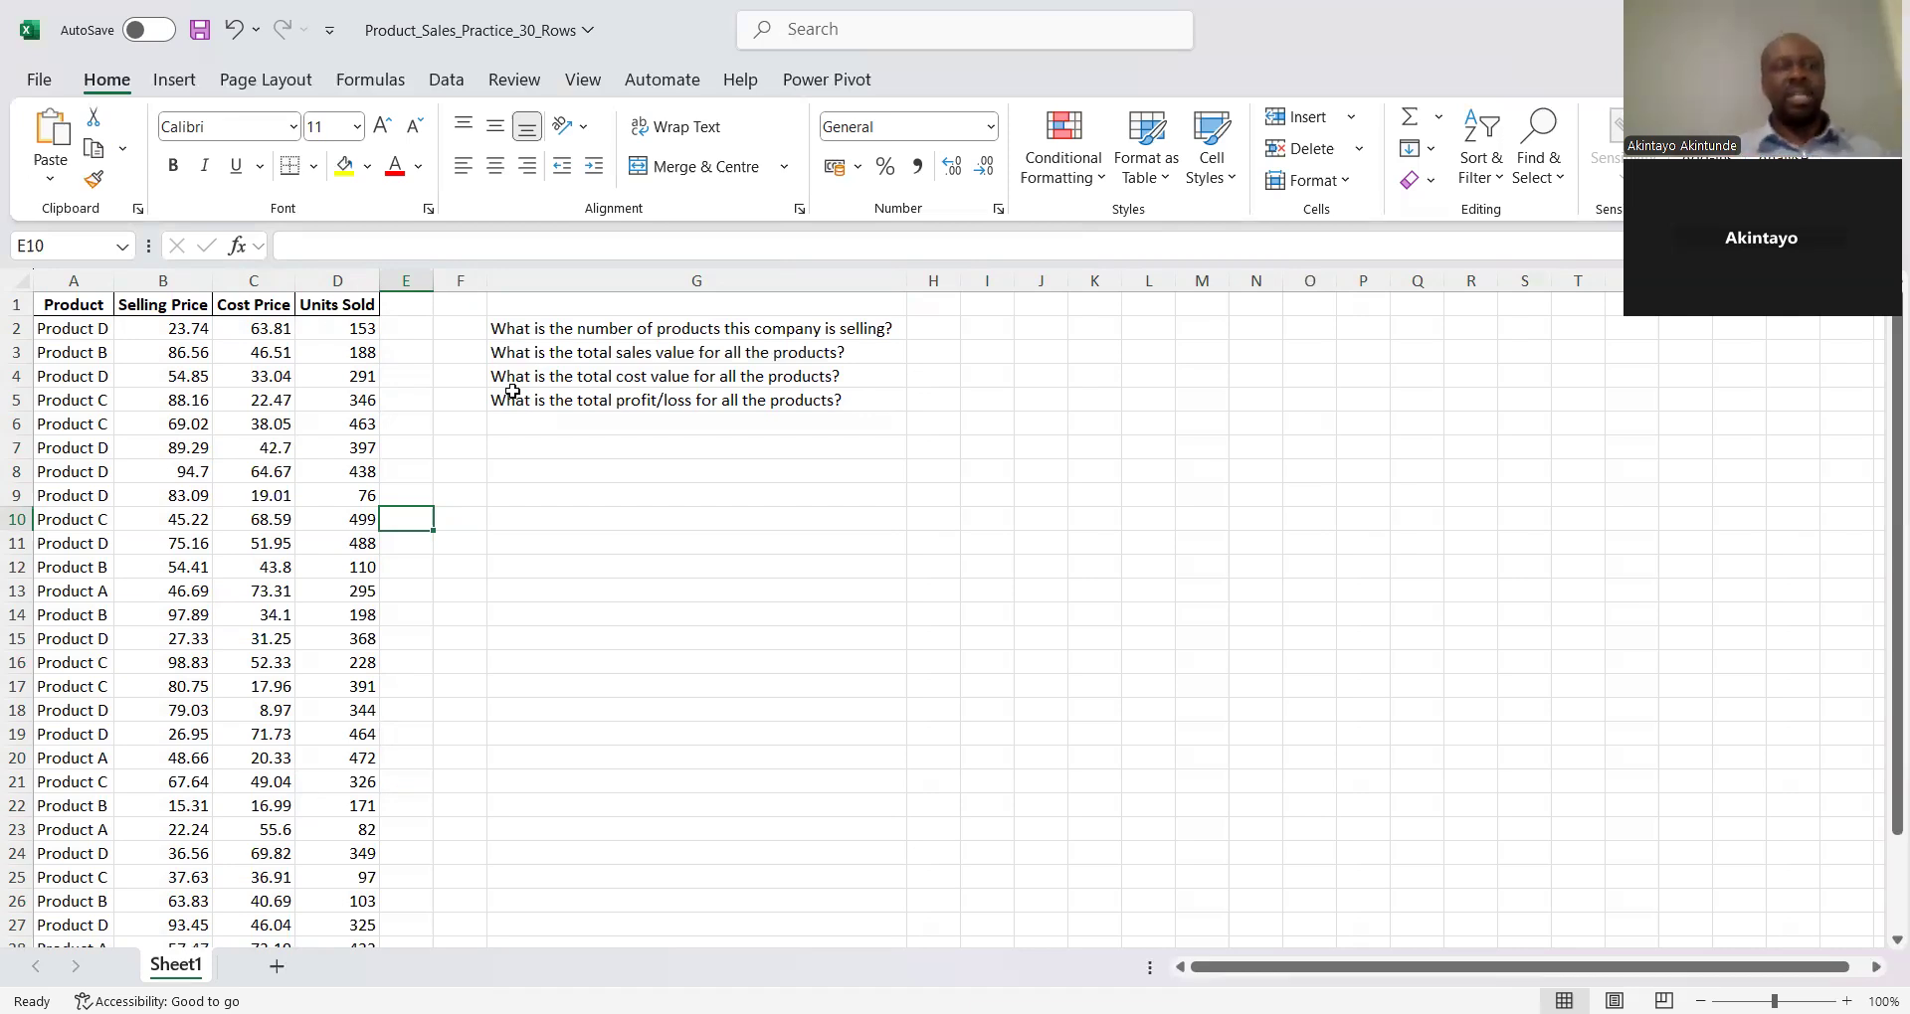
Review the first question in G2 and examine the product names in column A, starting from A2
left_click(539, 329)
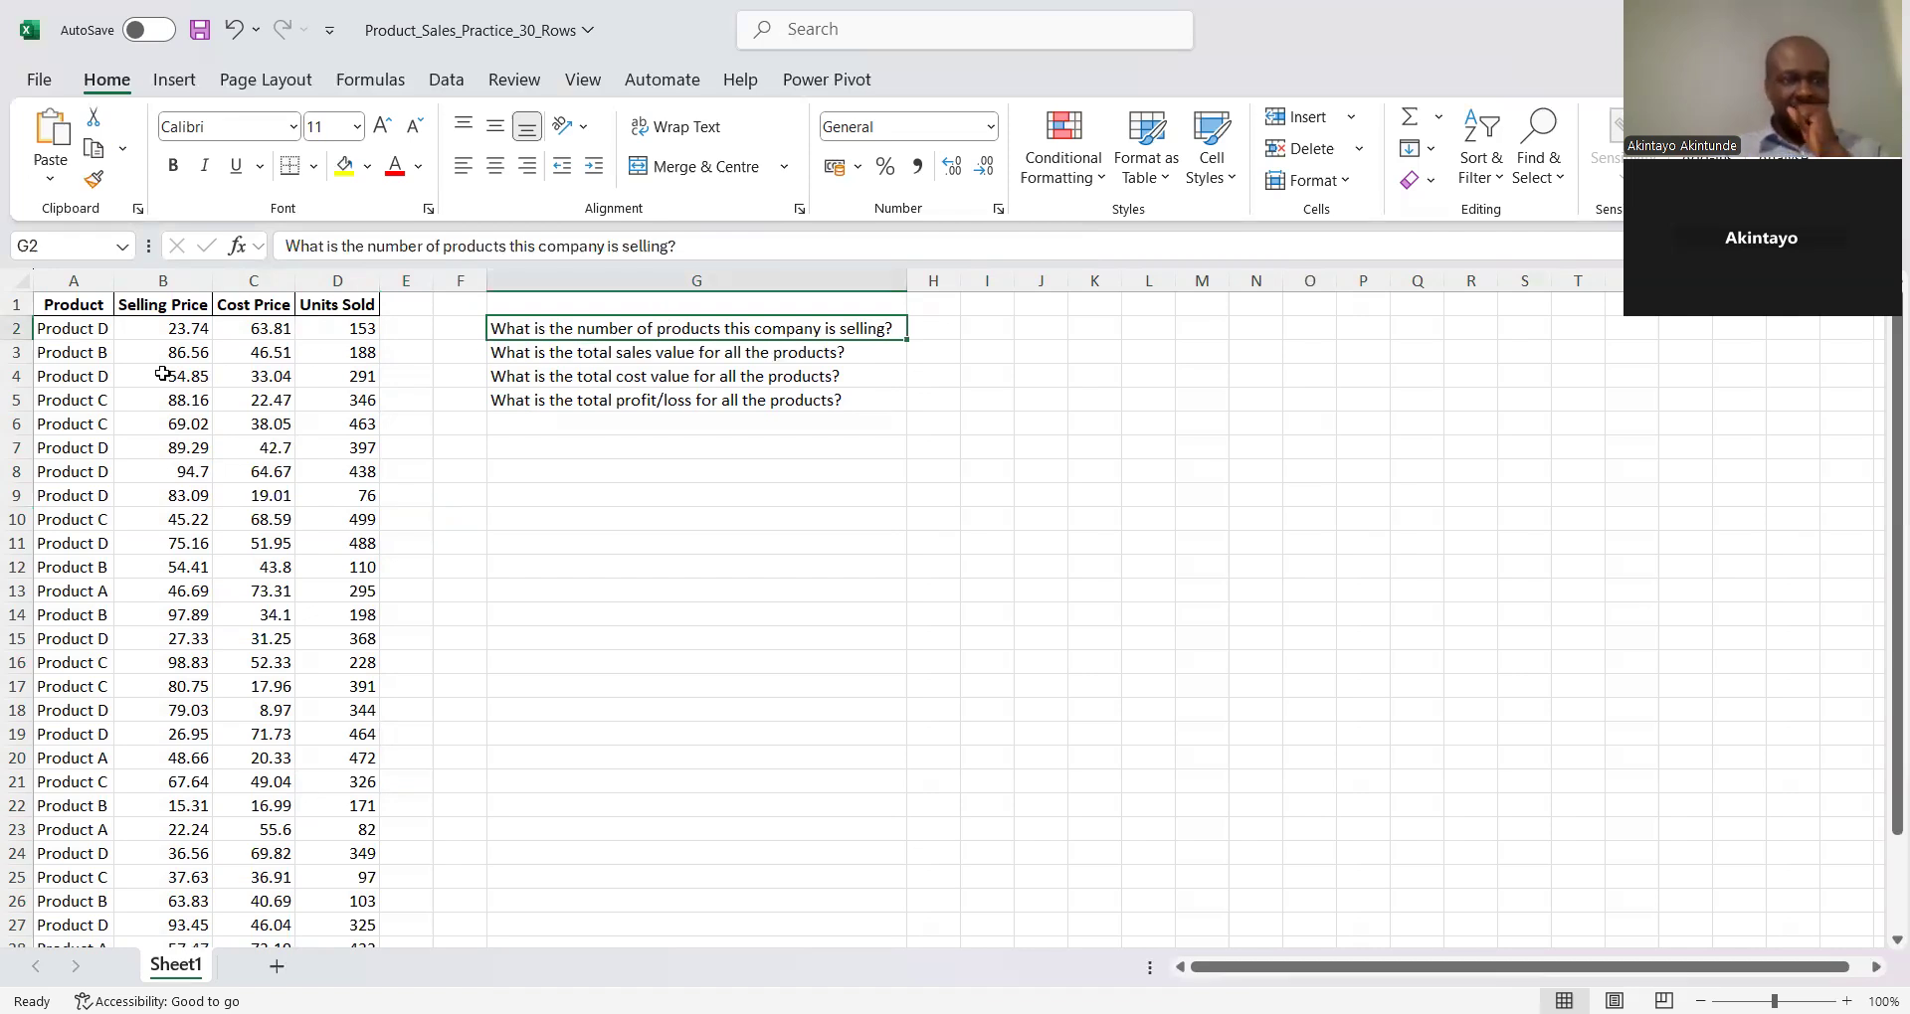
left_click(89, 335)
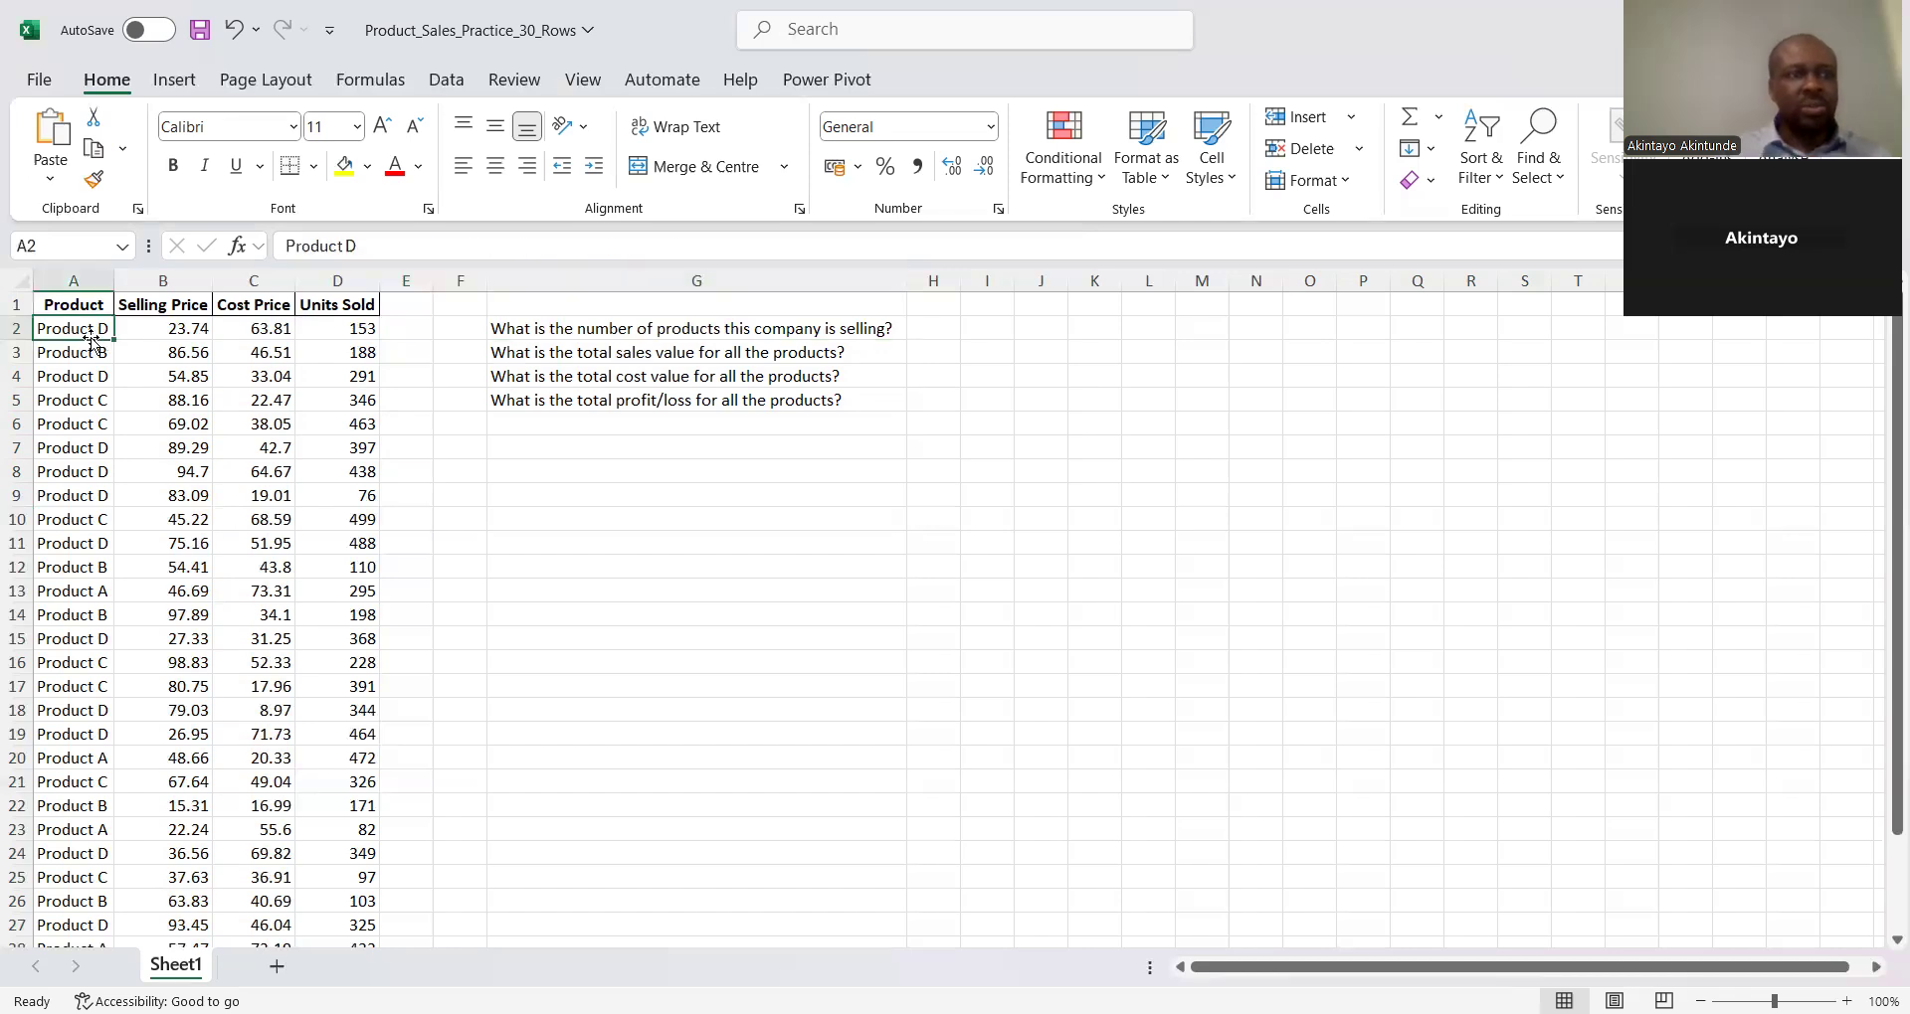
key("Down")
key("Down")
key("Down")
key("Down")
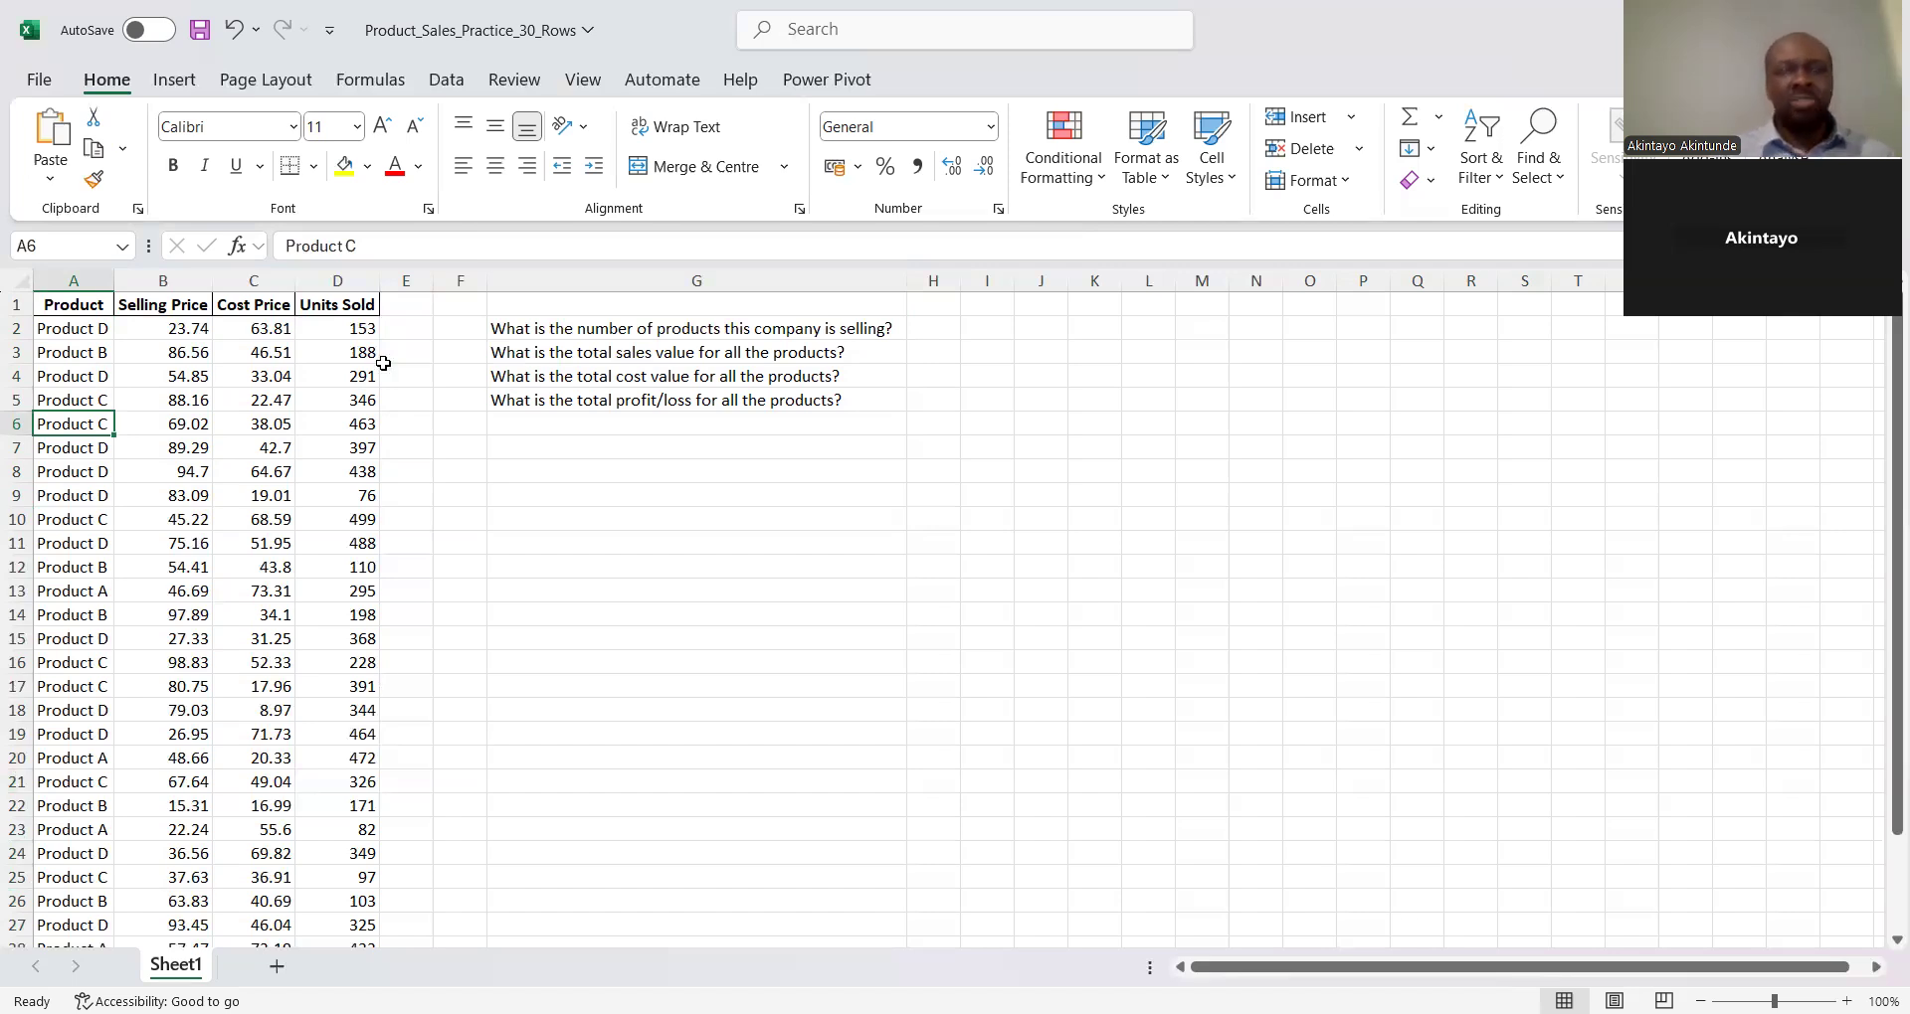
left_click_drag(1882, 448, 1883, 447)
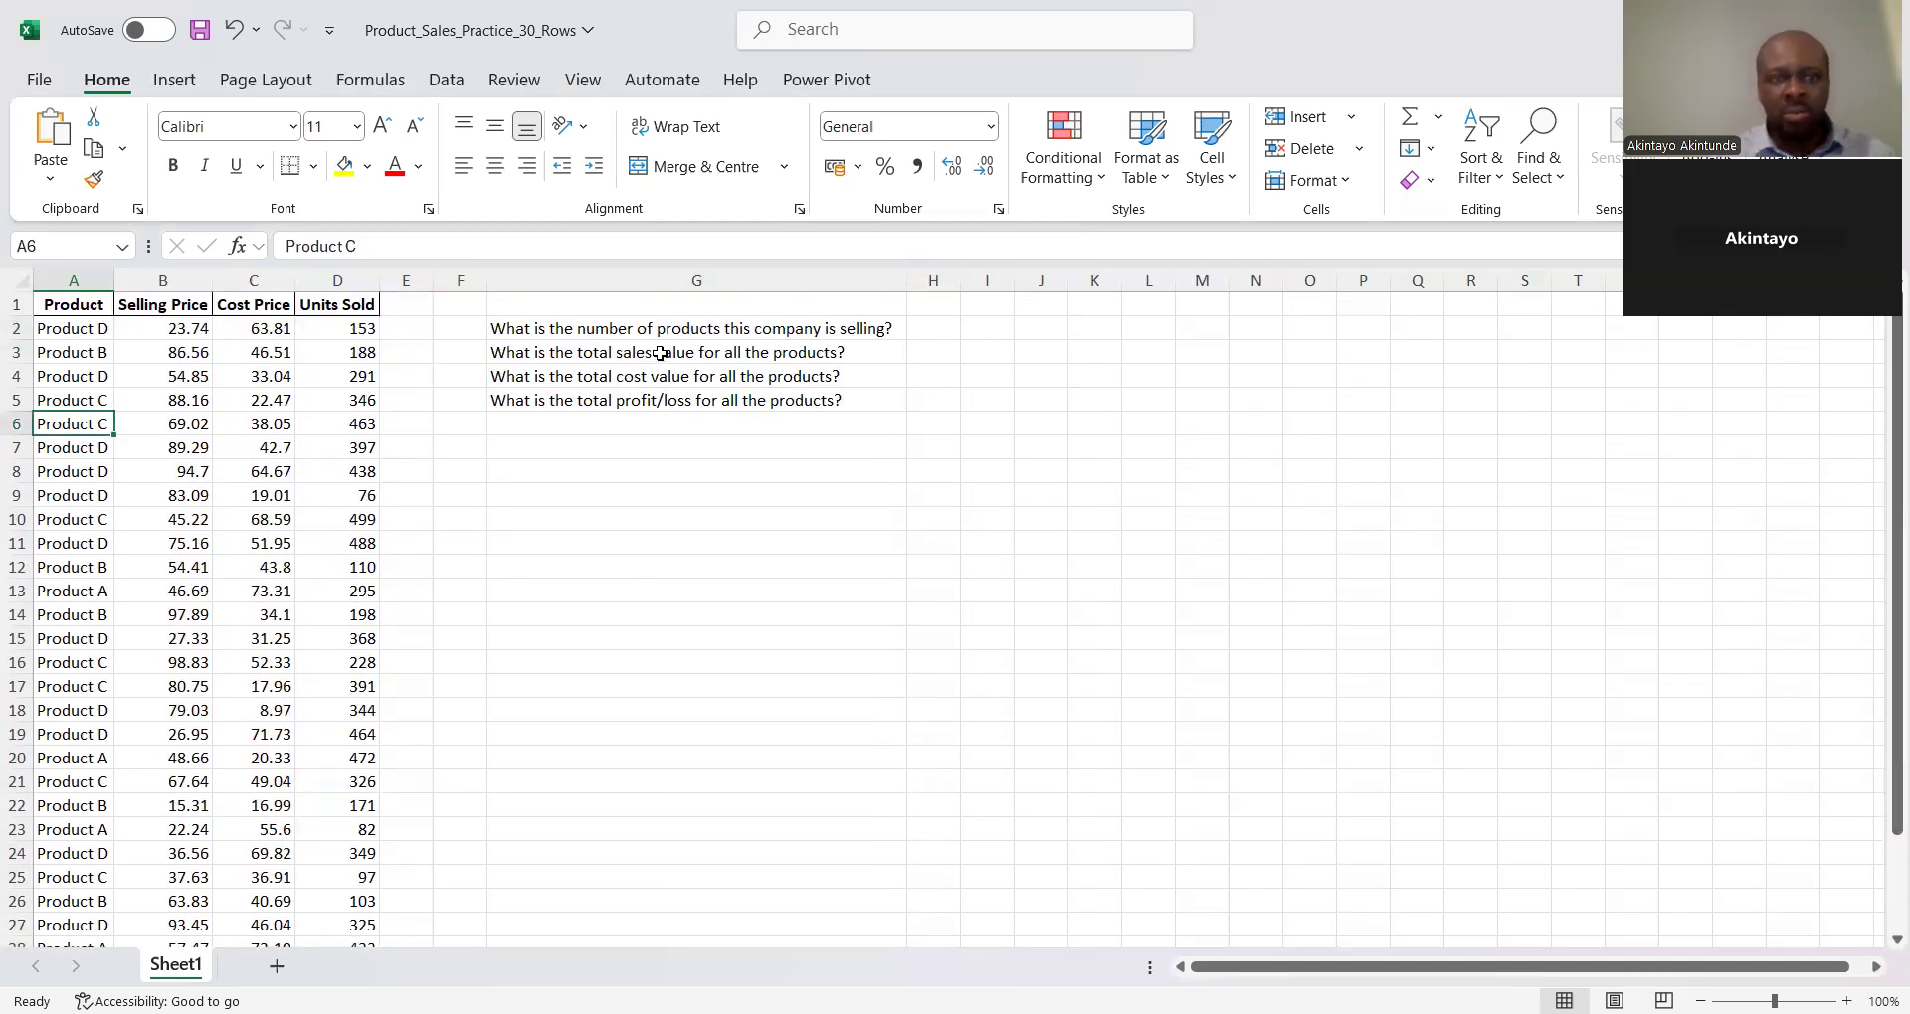
Add filters to the table's header row, starting from the Product header in A1
left_click(80, 303)
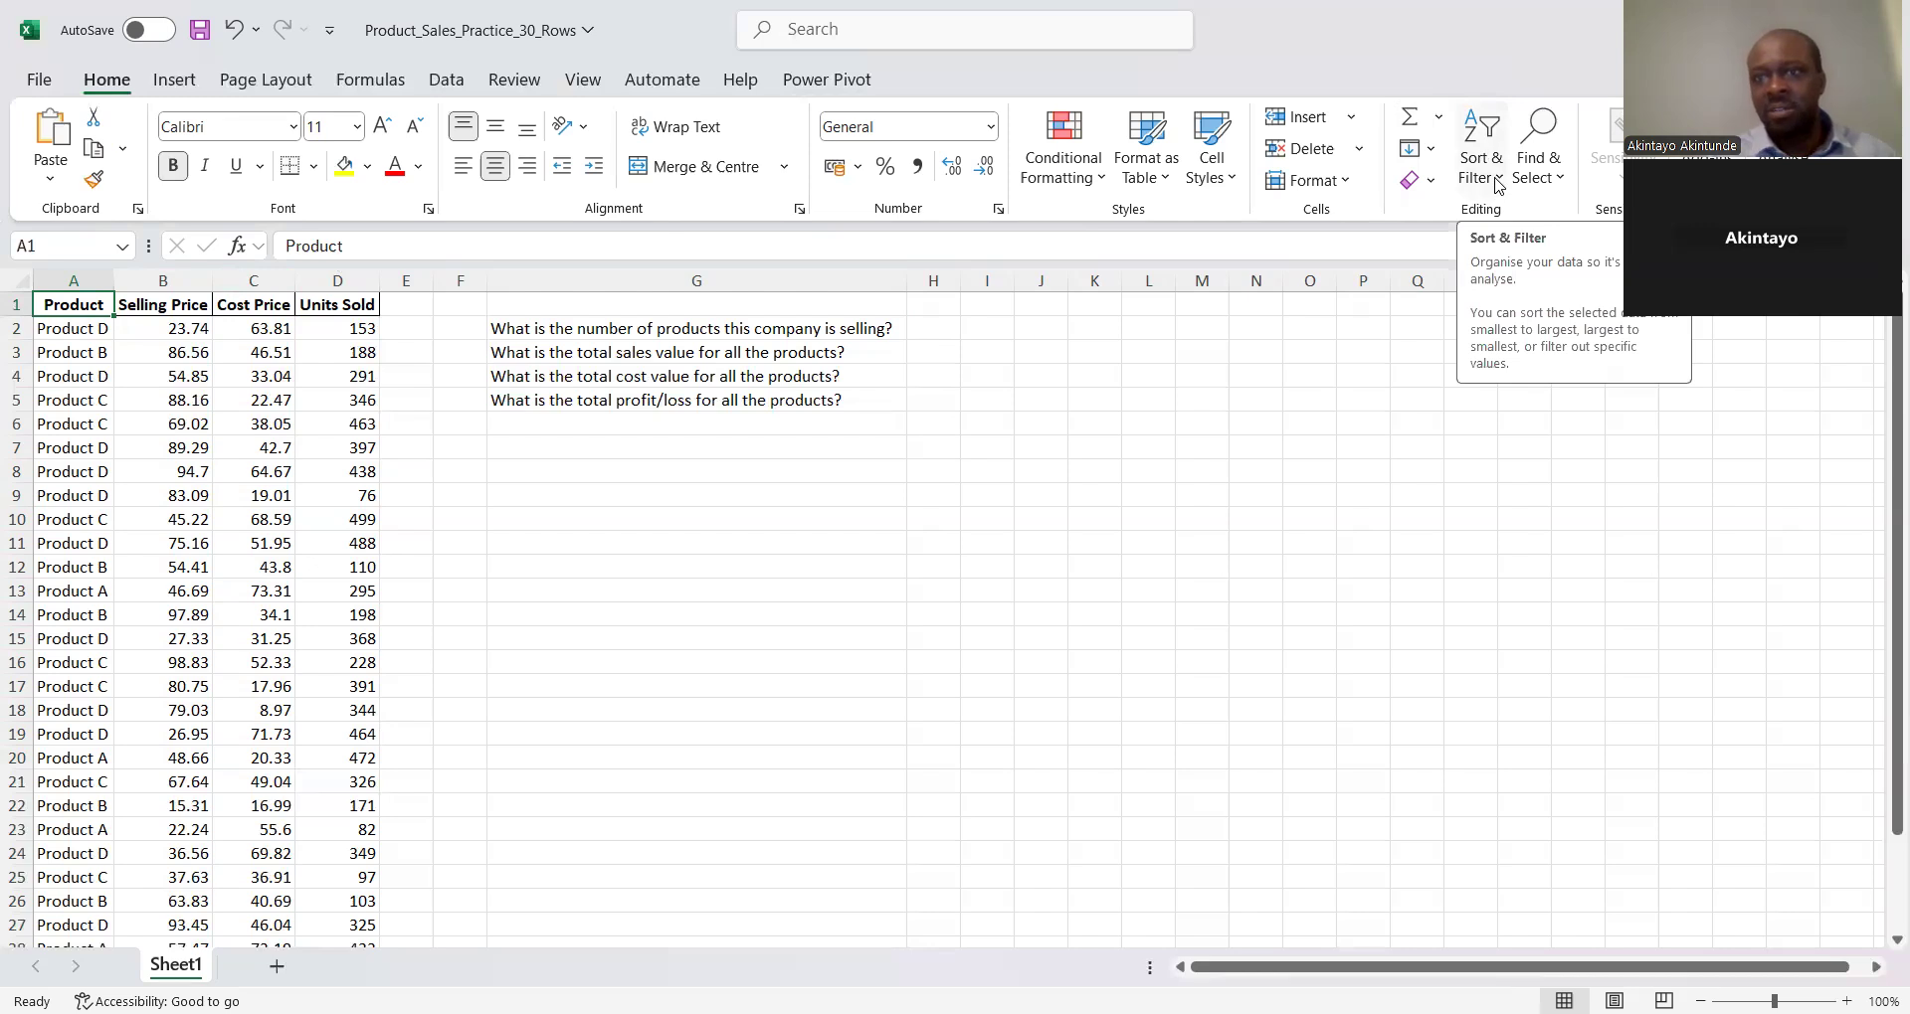
left_click(1497, 179)
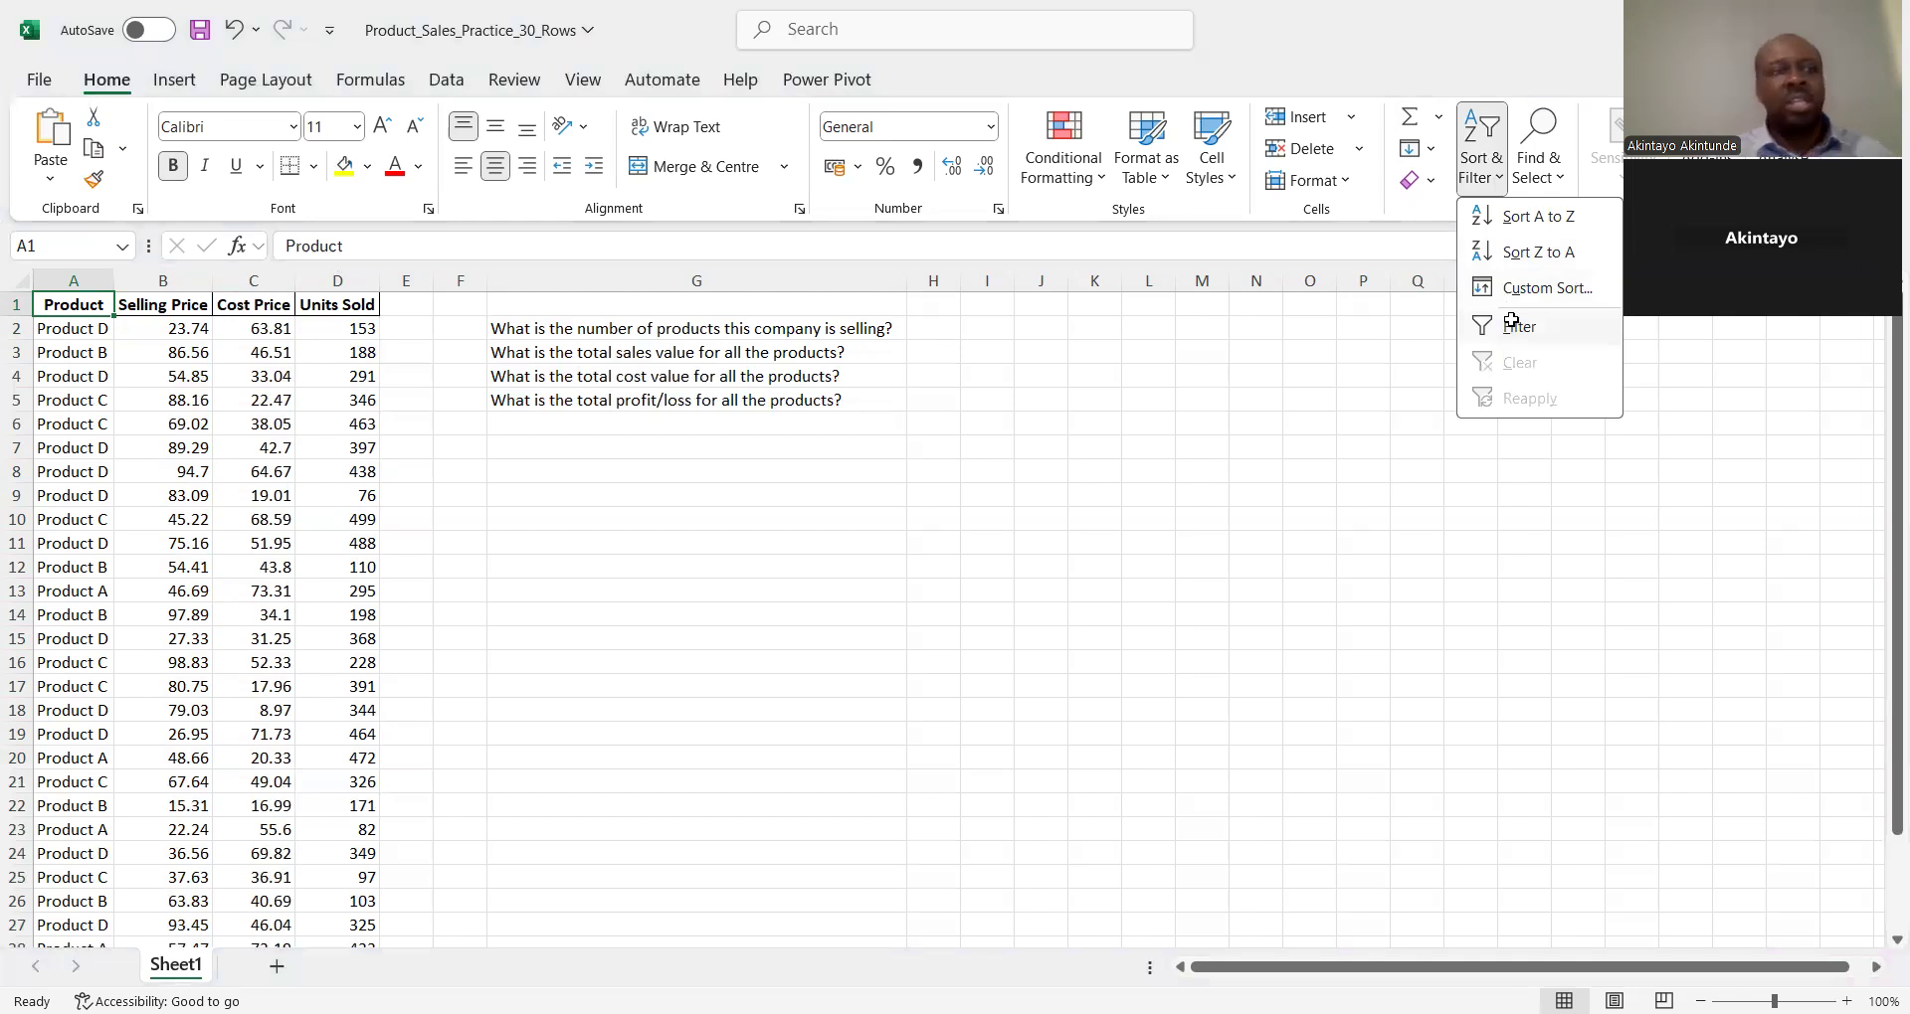
left_click(1511, 324)
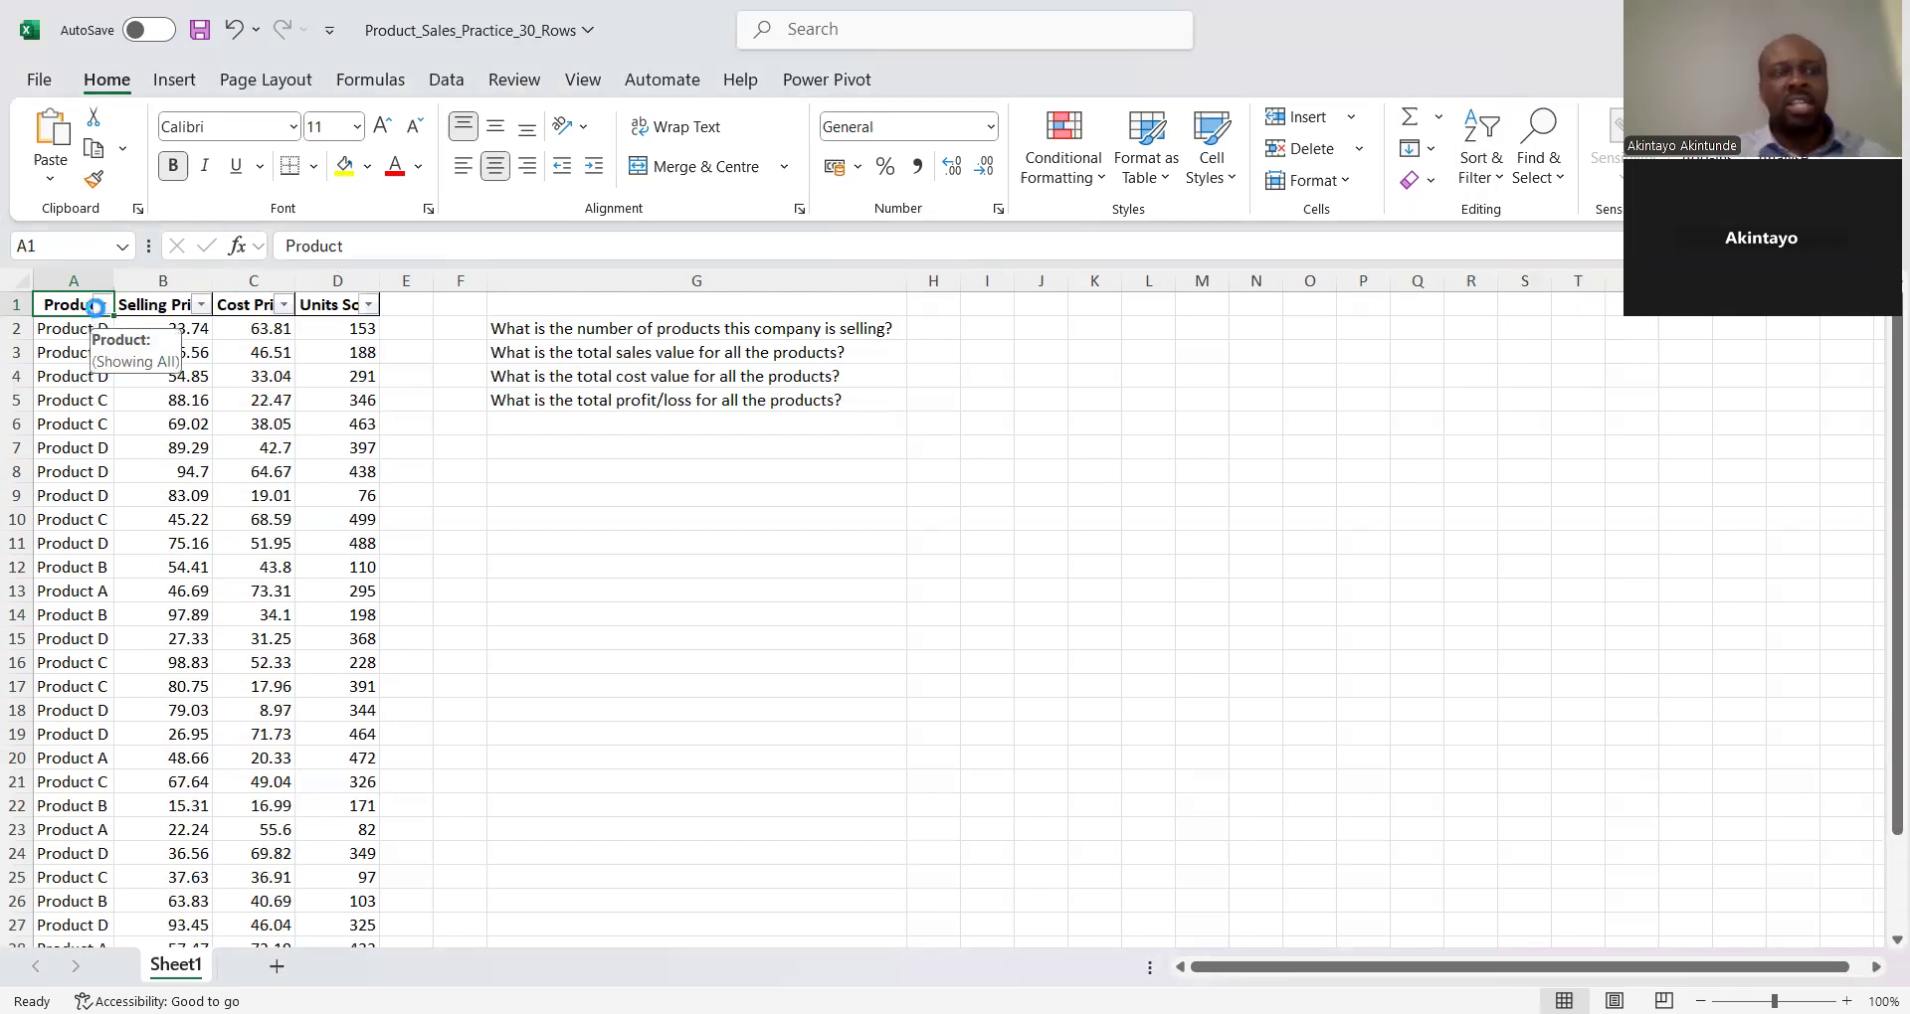
Check the distinct products in the Product column's filter list, keeping all of them selected, and select H2 beside the first question
left_click(101, 306)
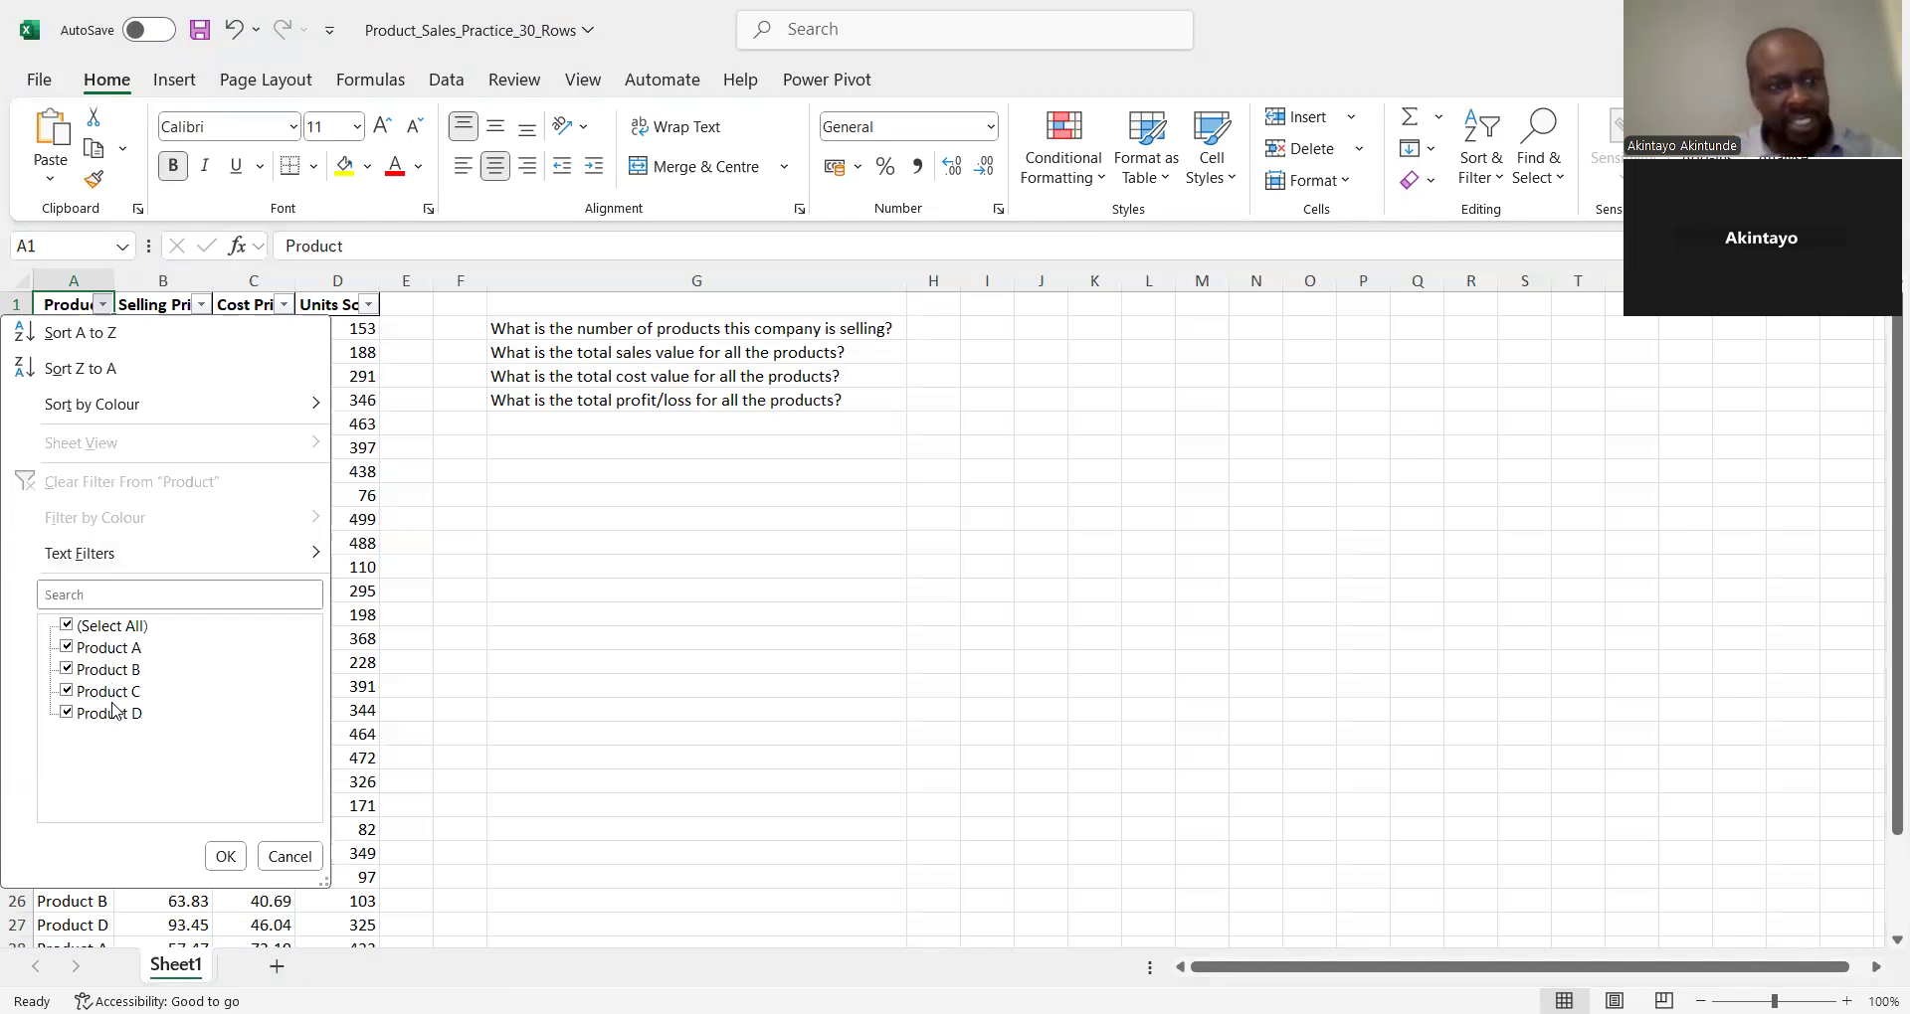
left_click(226, 858)
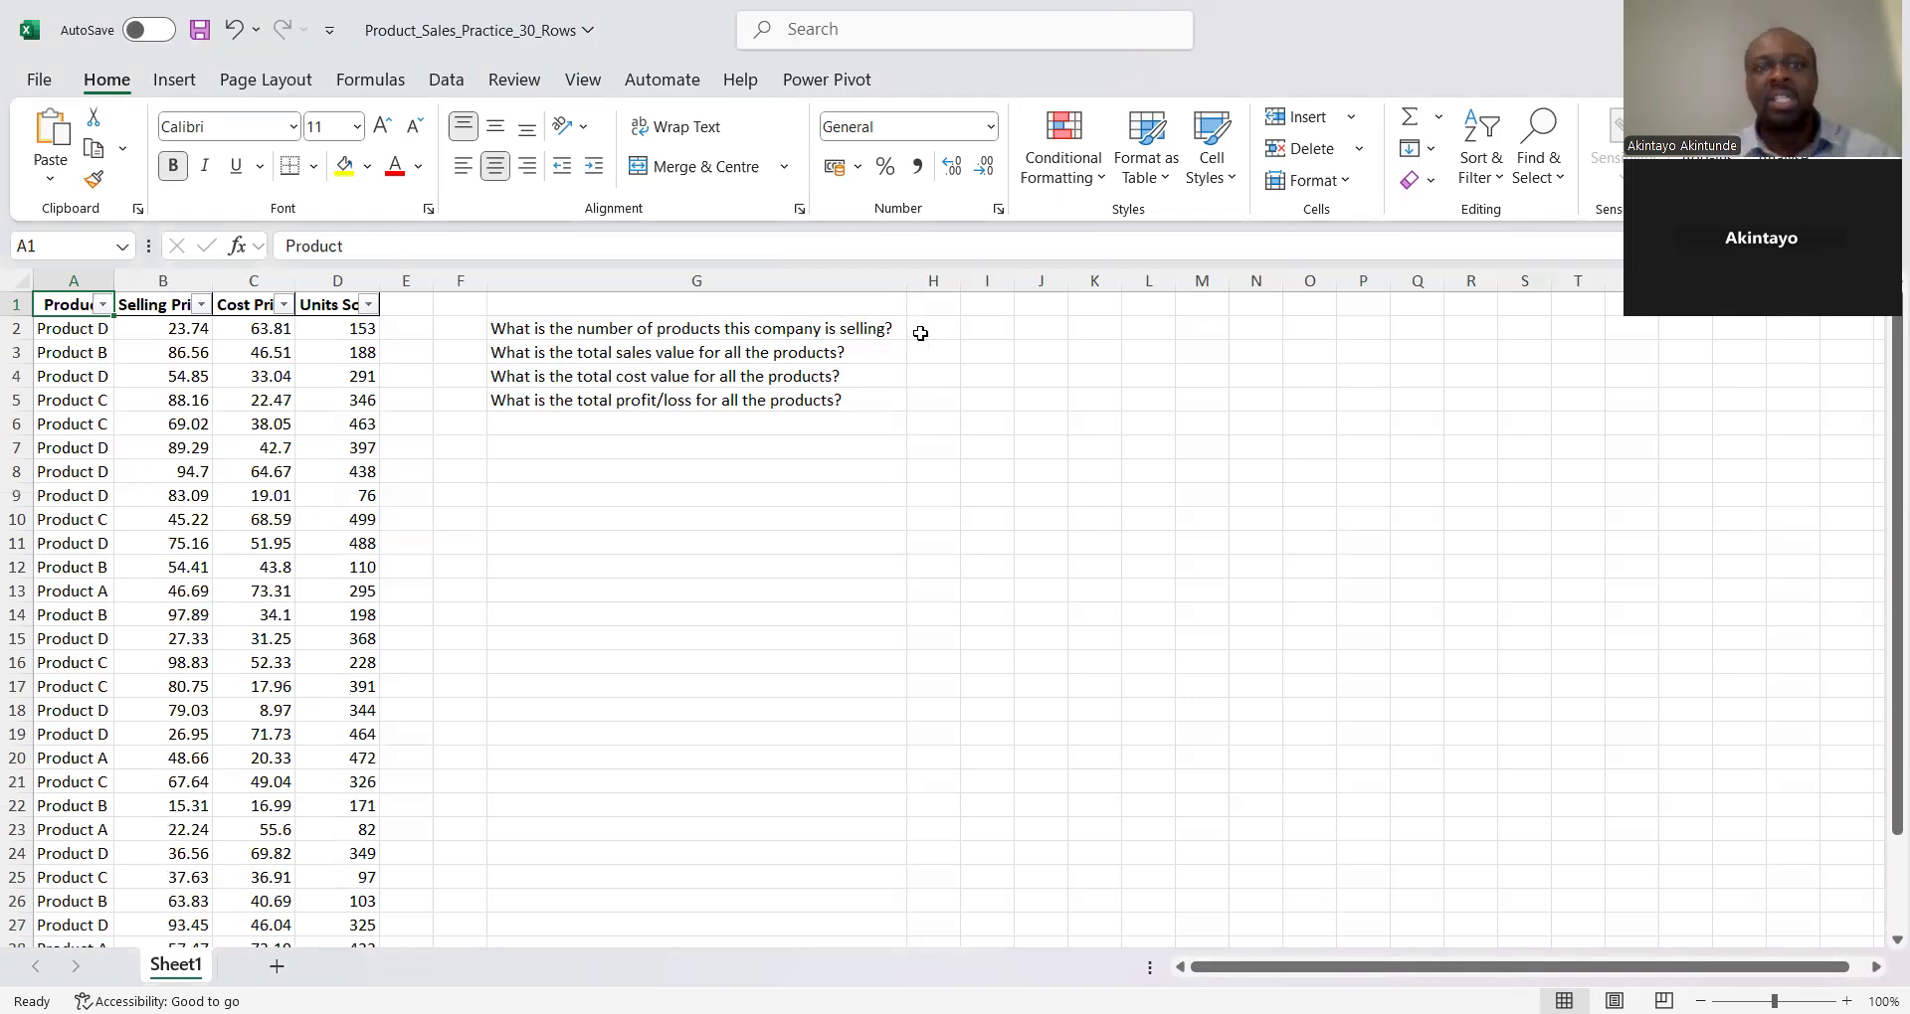
left_click(920, 333)
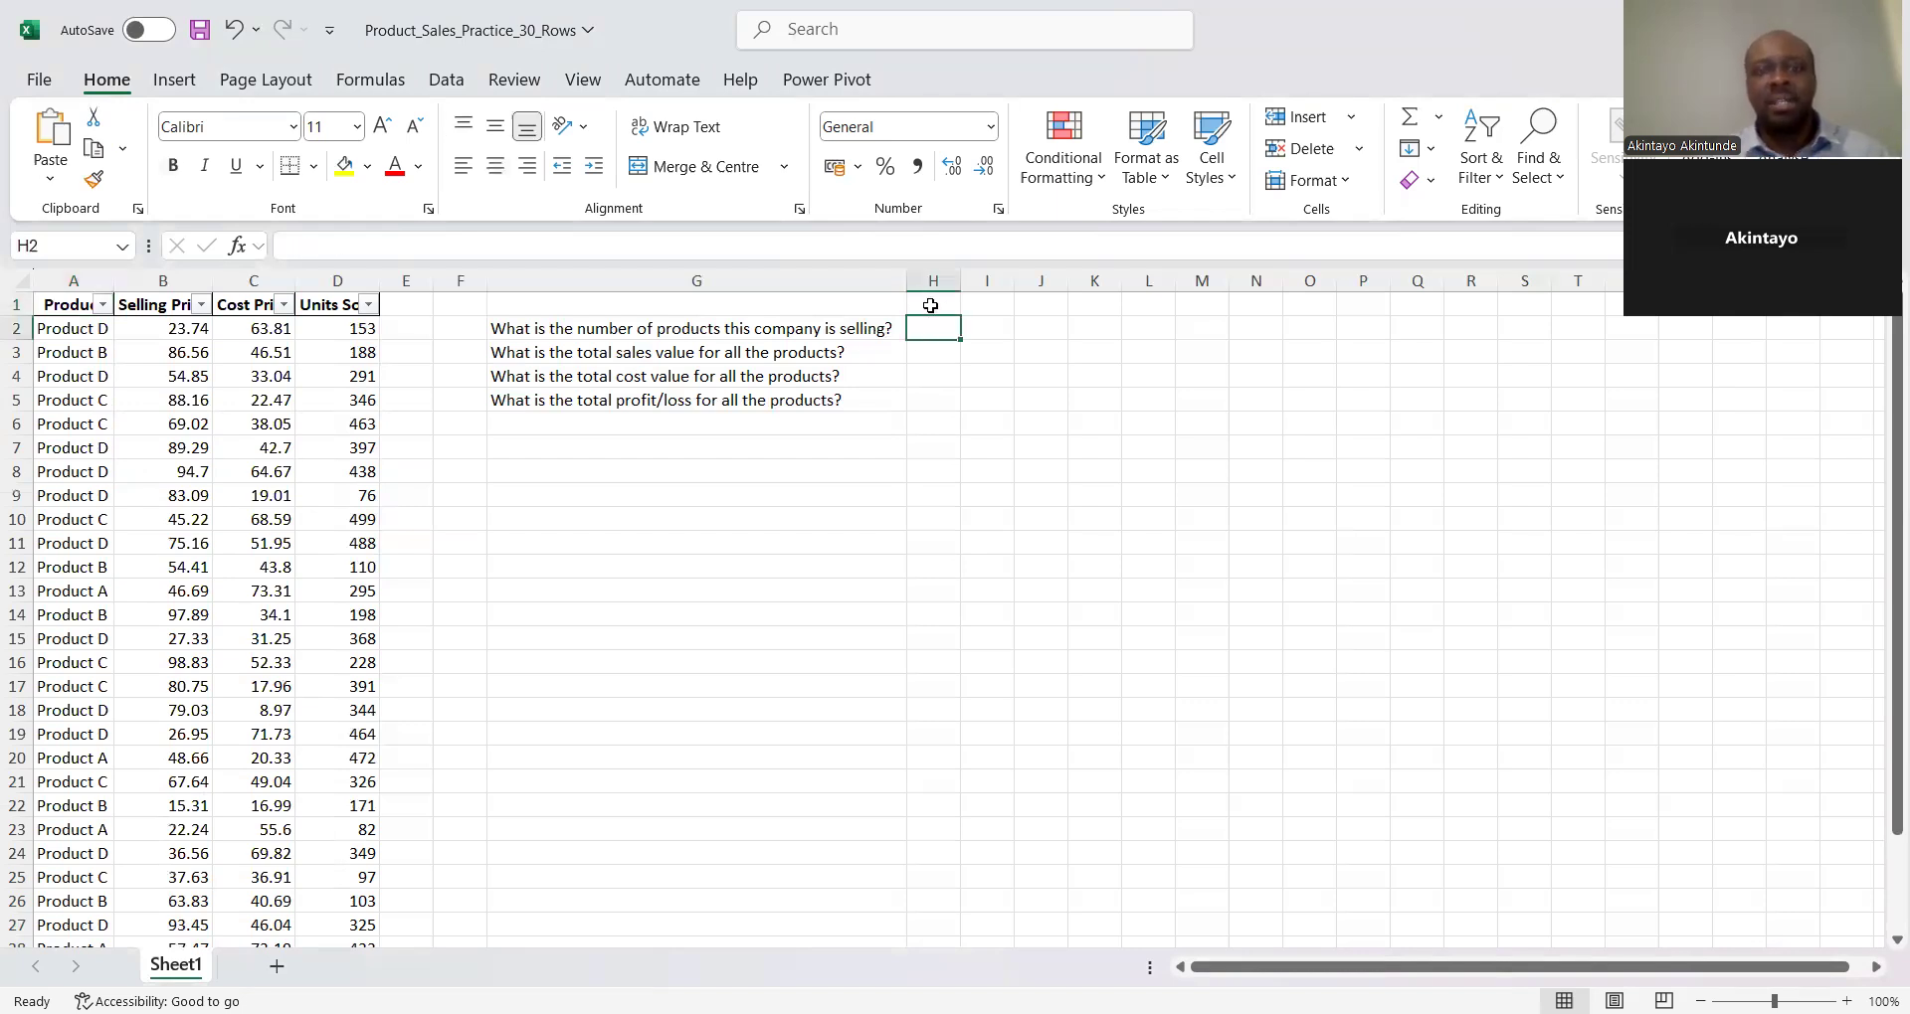
Answer the first question in H2 with "4-Products A,B,C & D"
type("4")
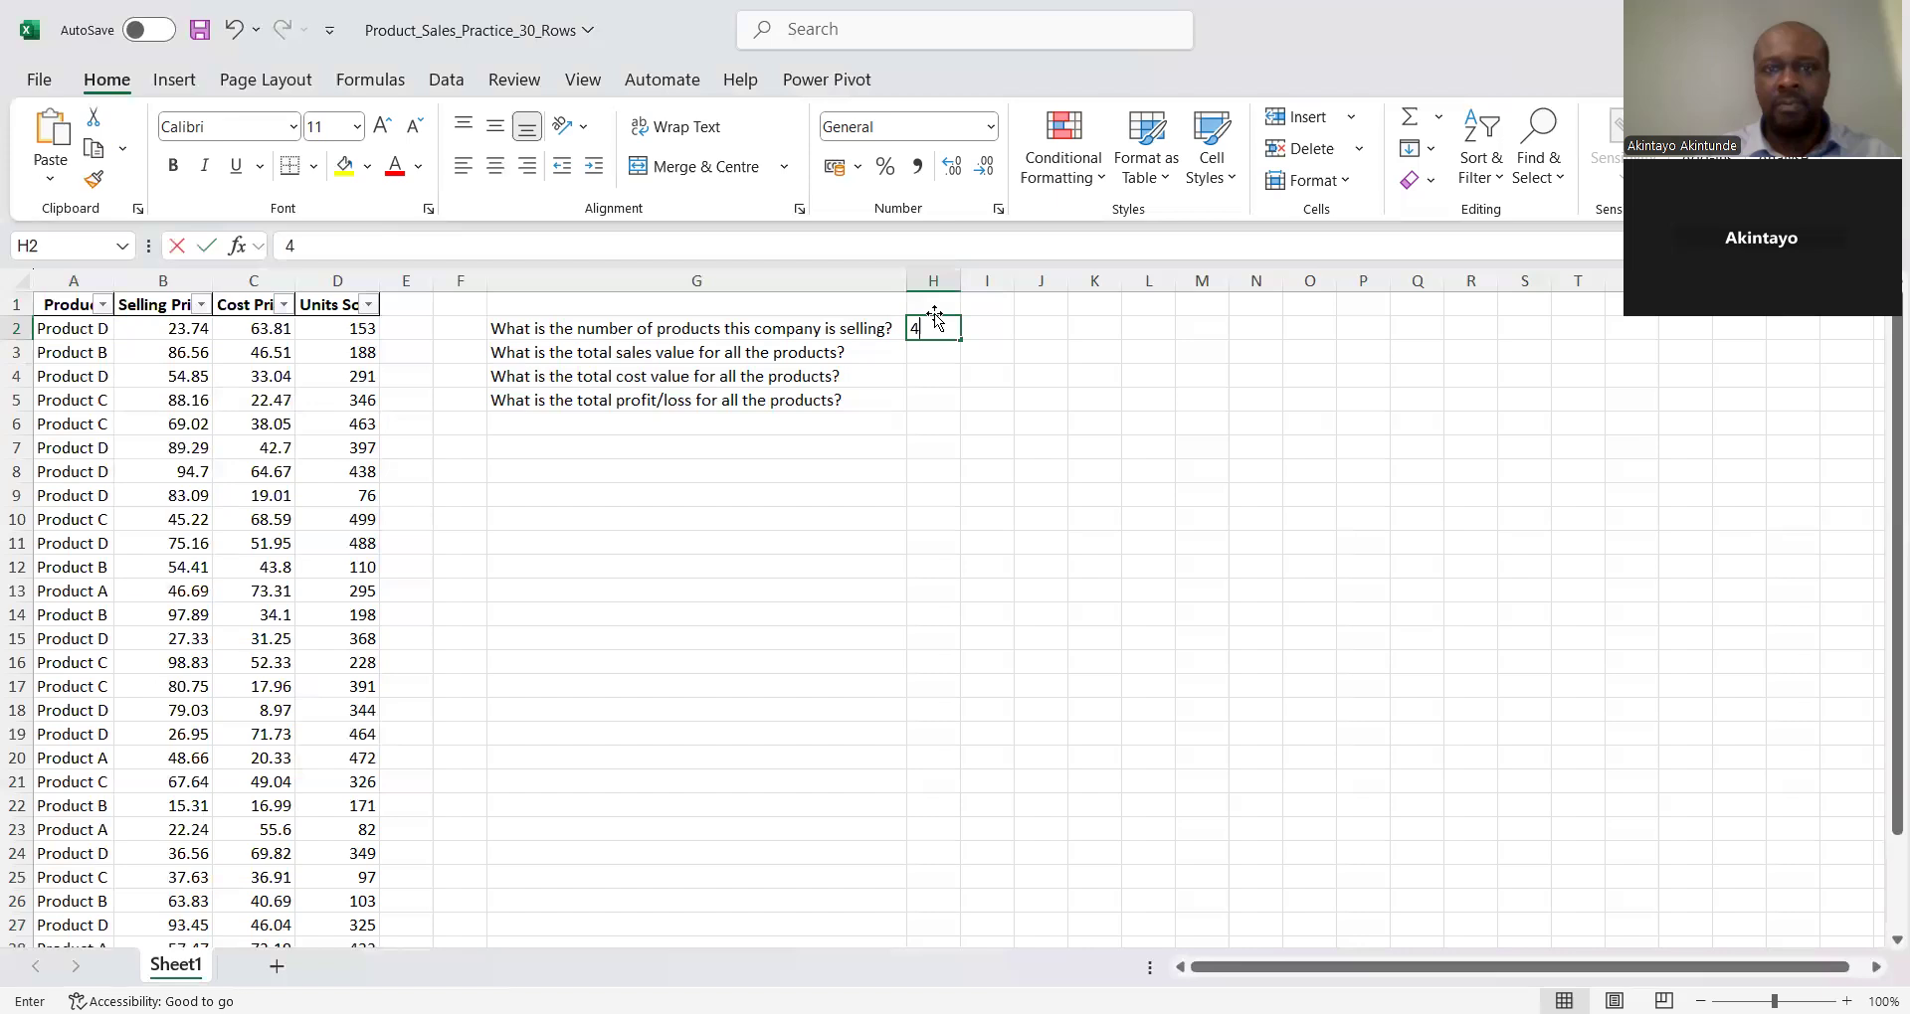
type("-Products A,B")
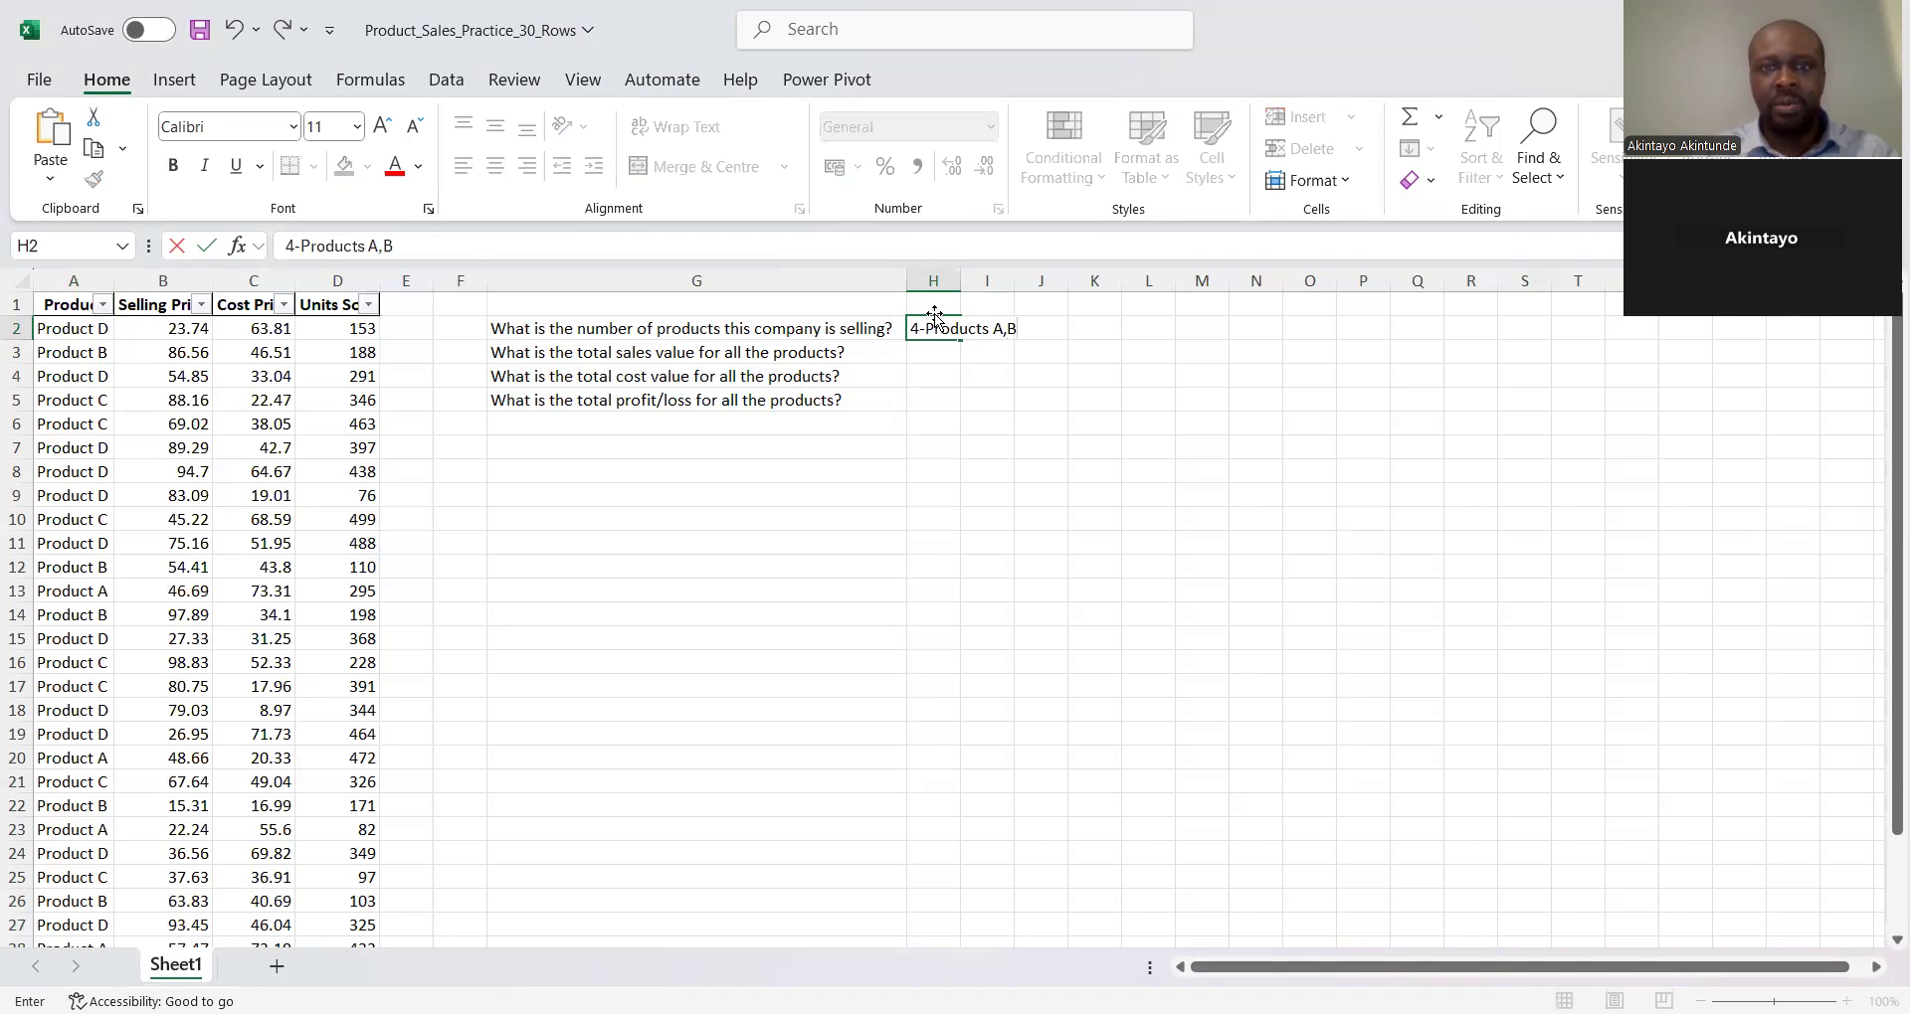
type(",C & D")
key("Return")
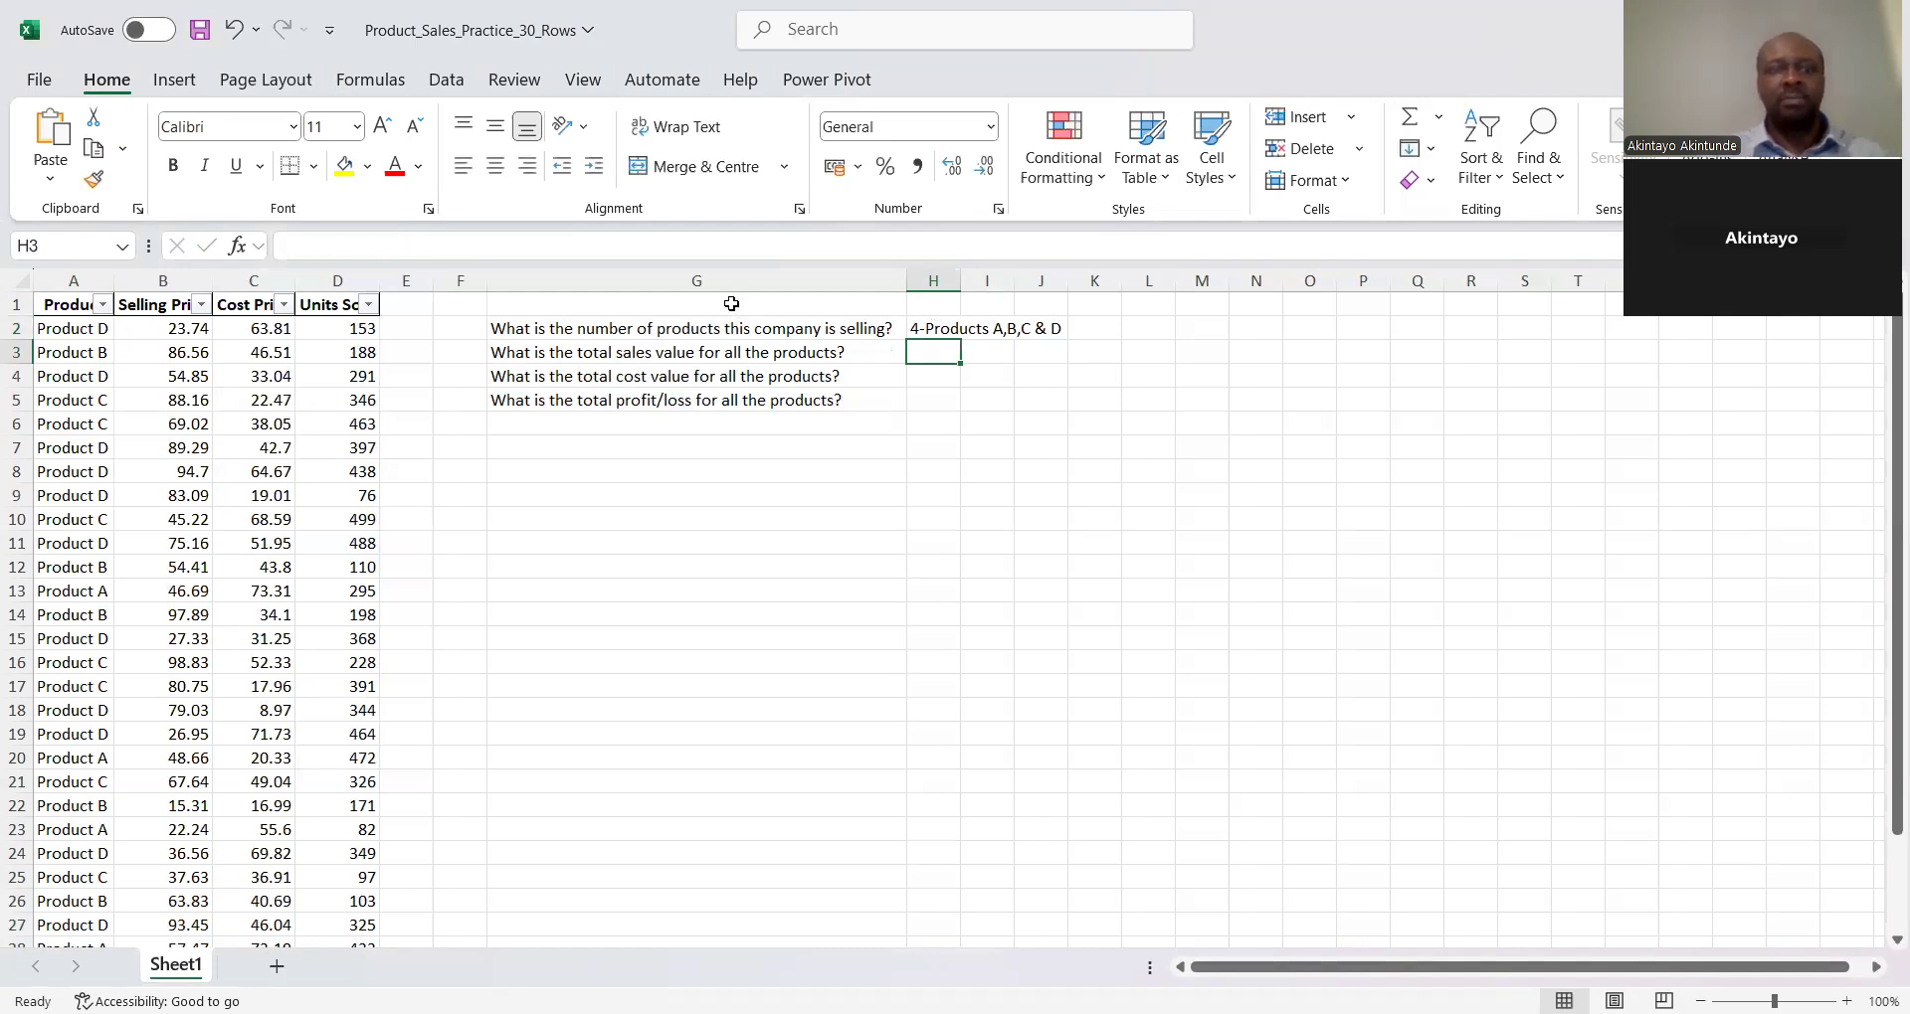
Add the headers Questions in G1 and Answers in H1, and fit column H's width to its contents
left_click(731, 303)
type("Que")
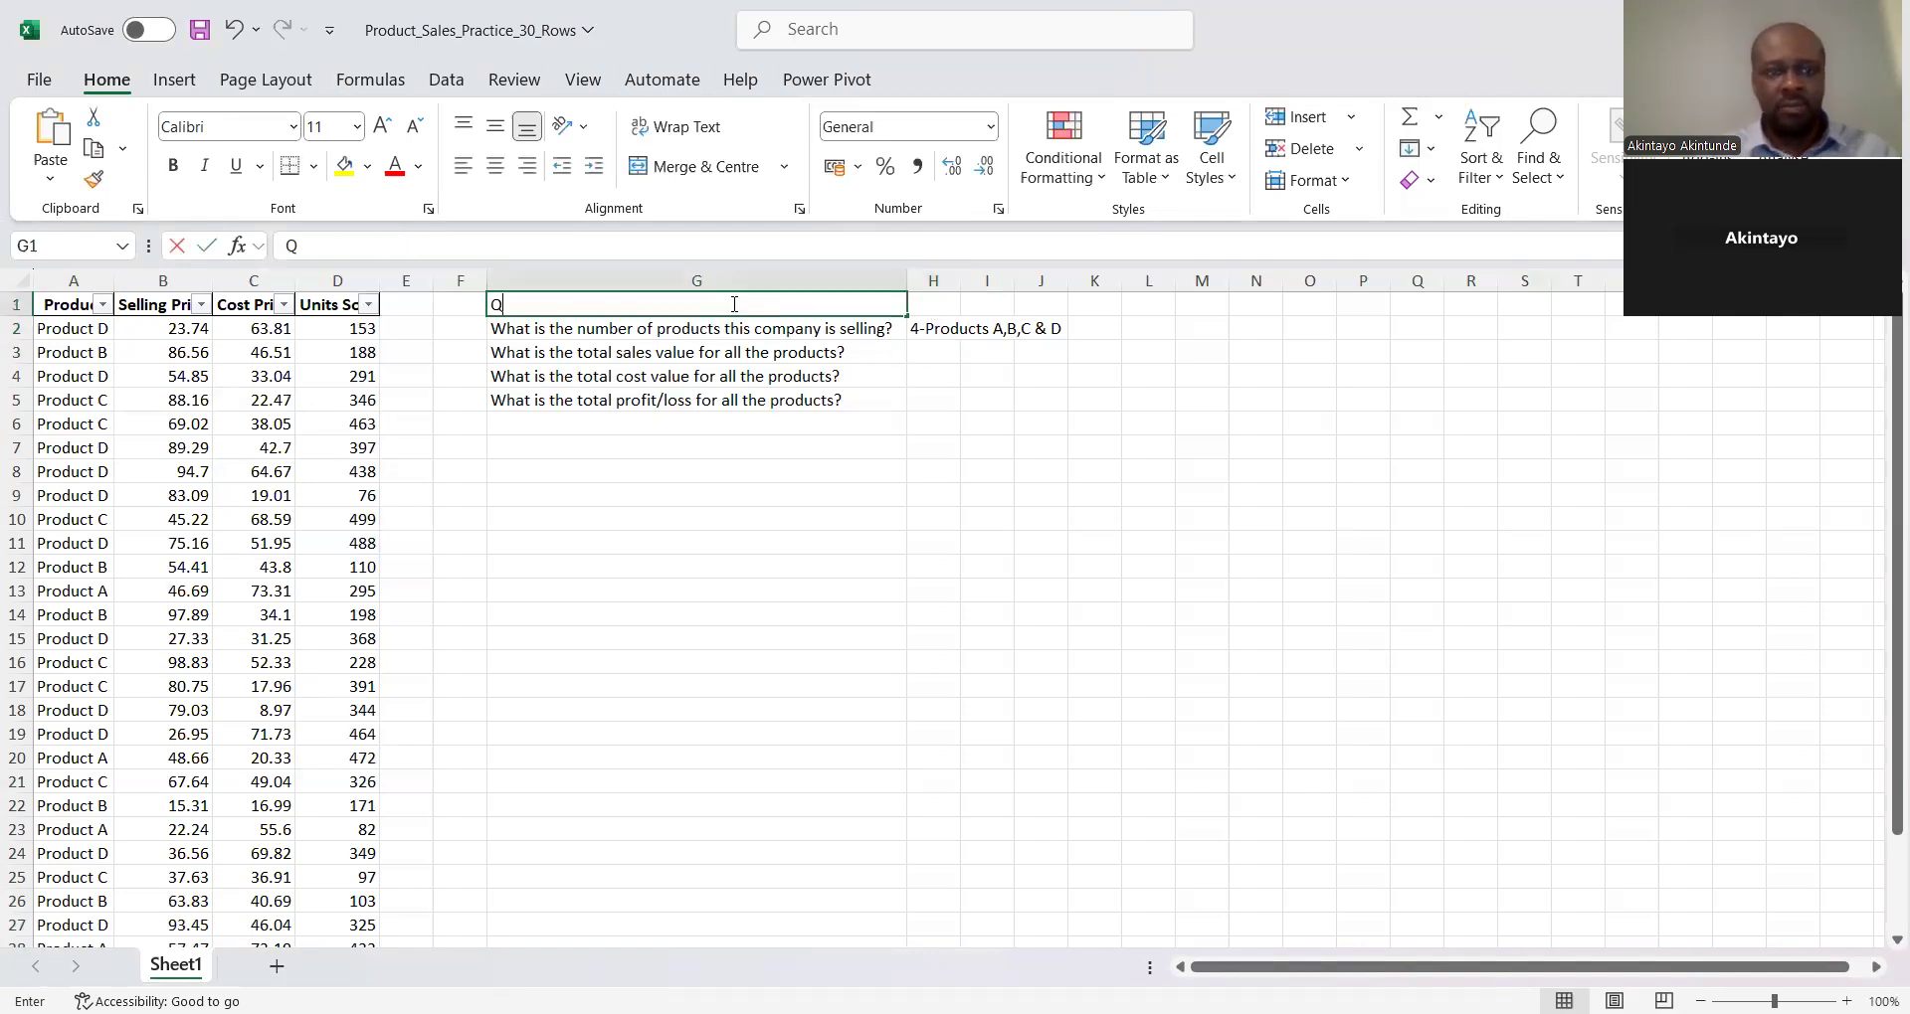
key("BackSpace")
key("BackSpace")
type("uestions")
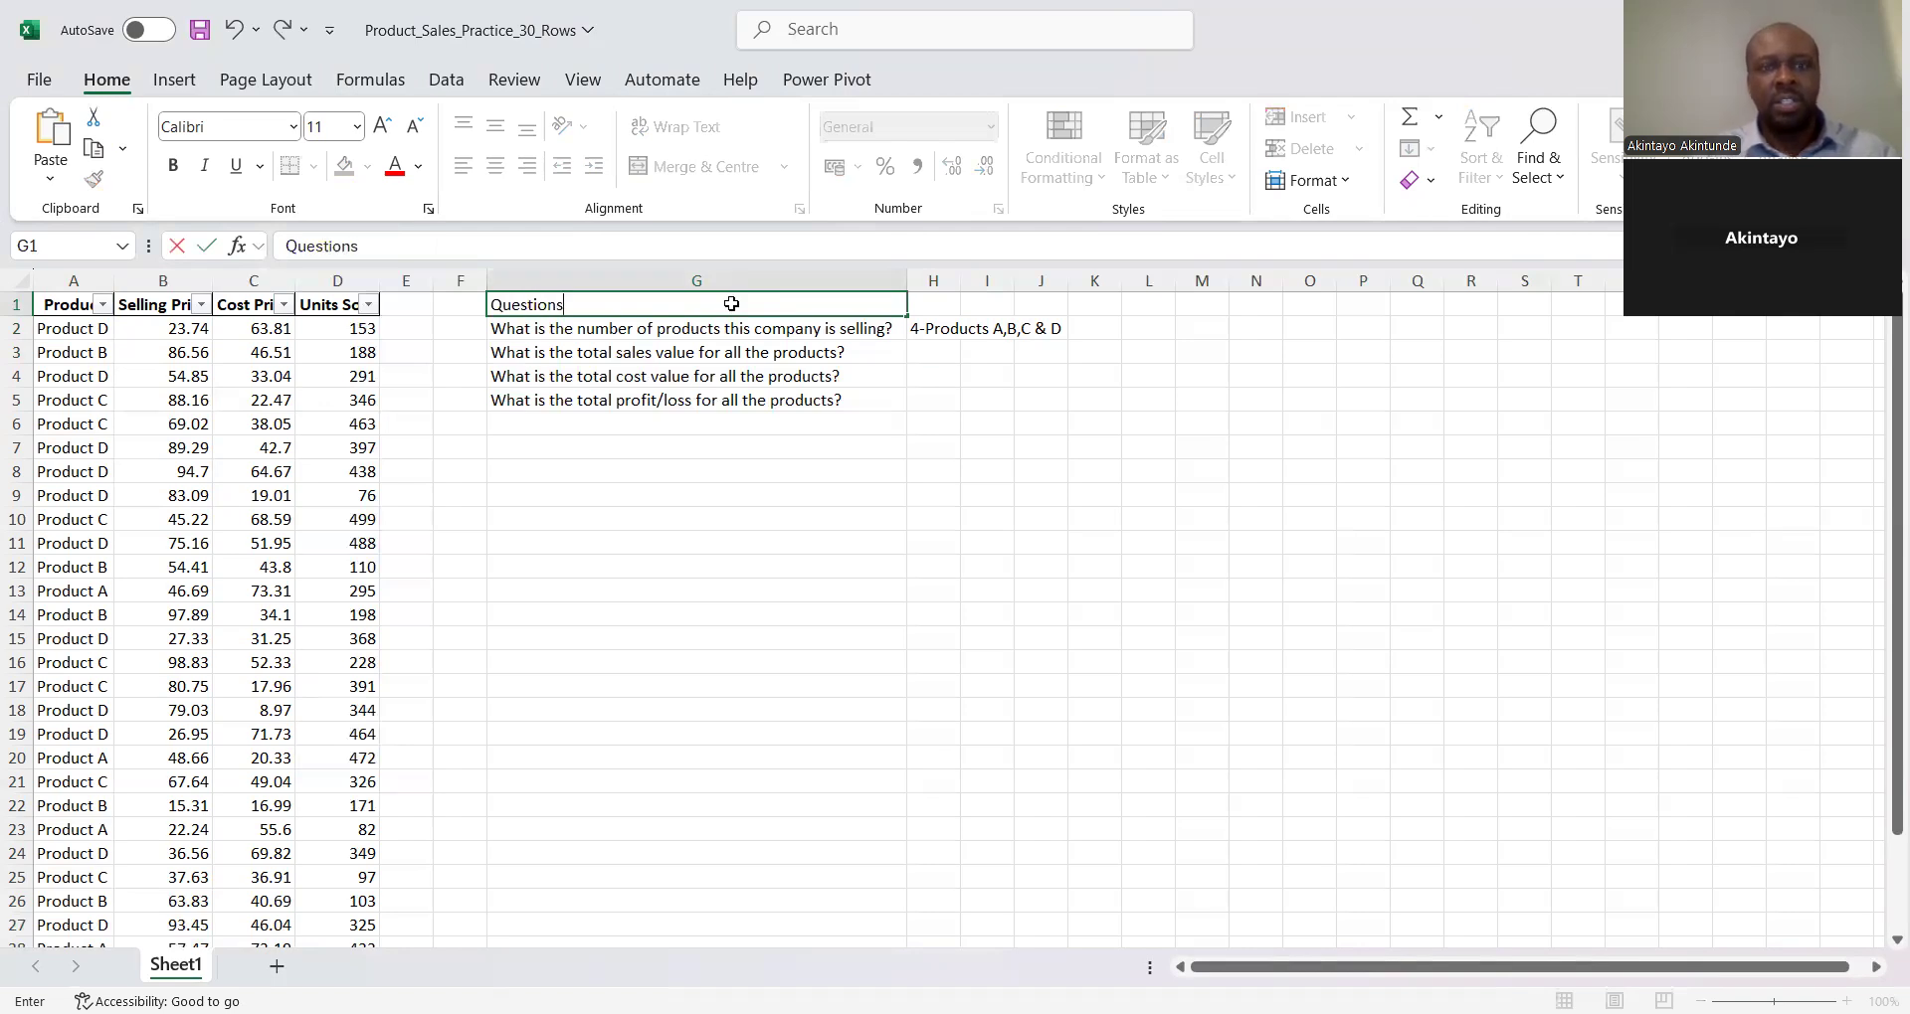
key("Tab")
type("Answeres")
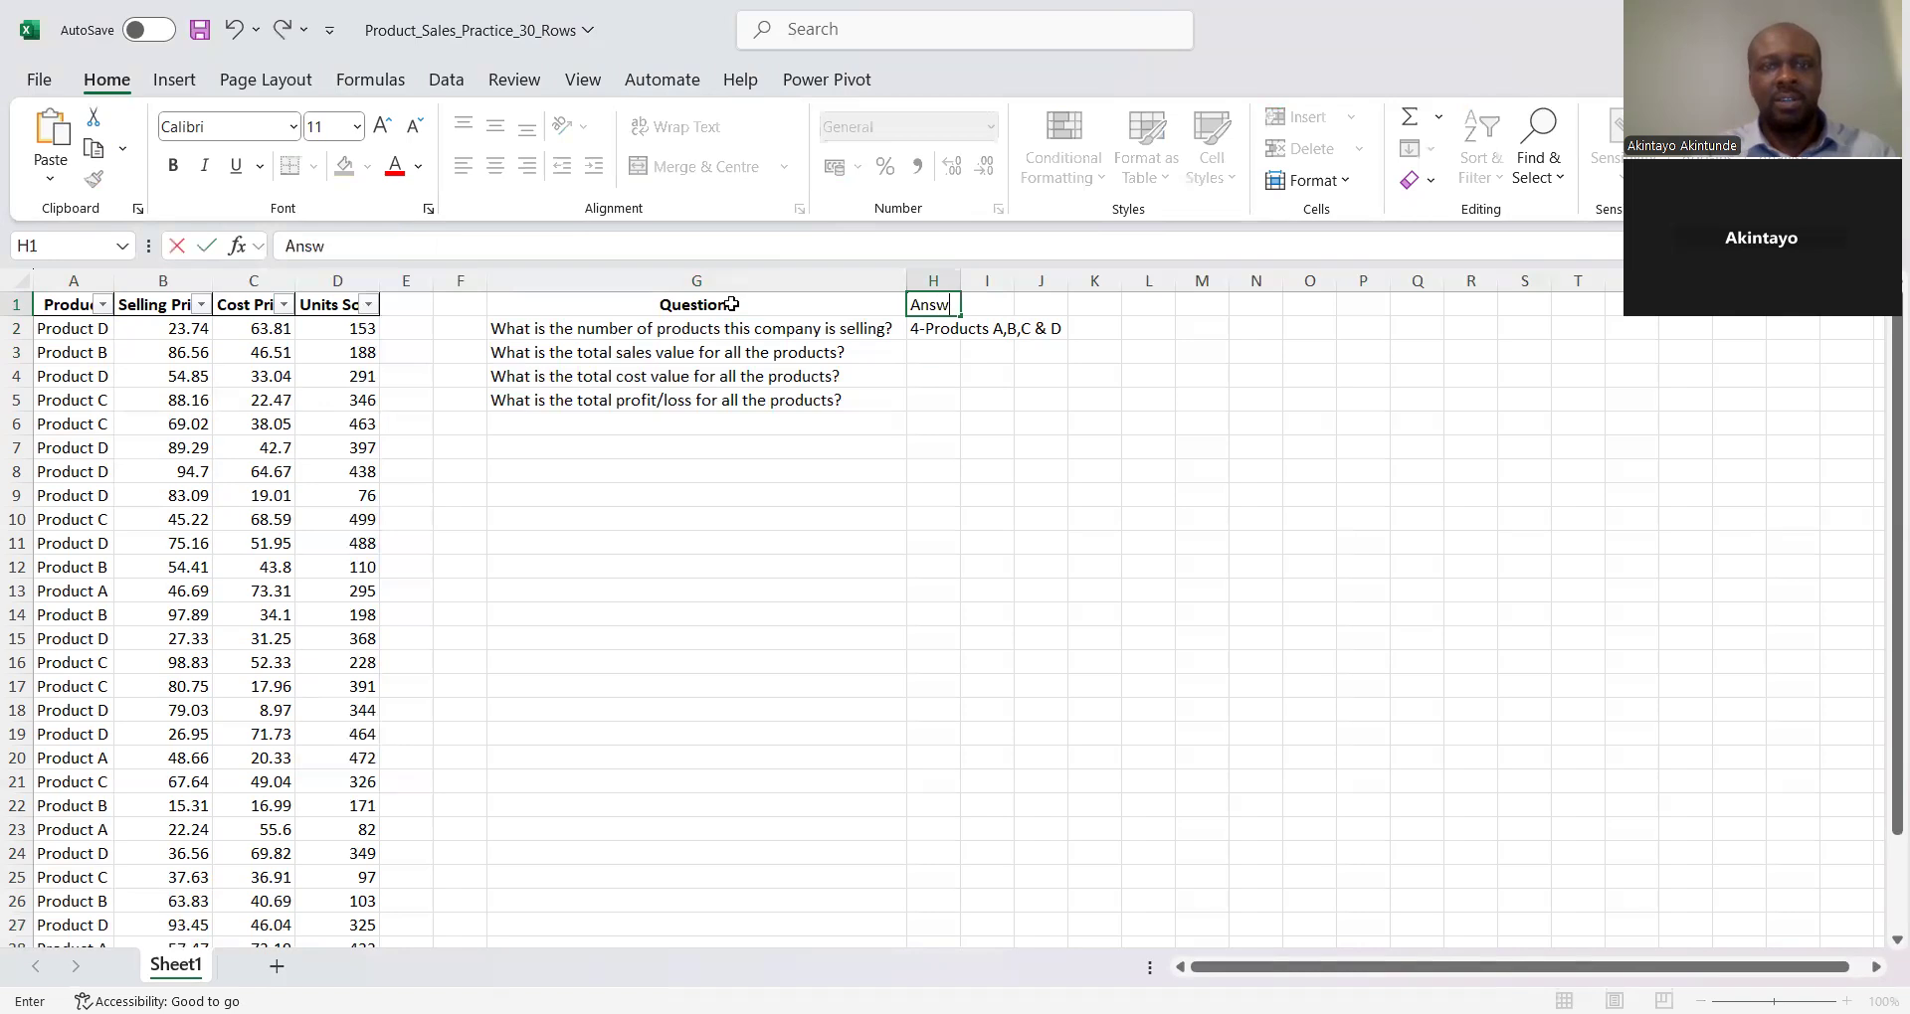
key("BackSpace")
key("BackSpace")
type("s")
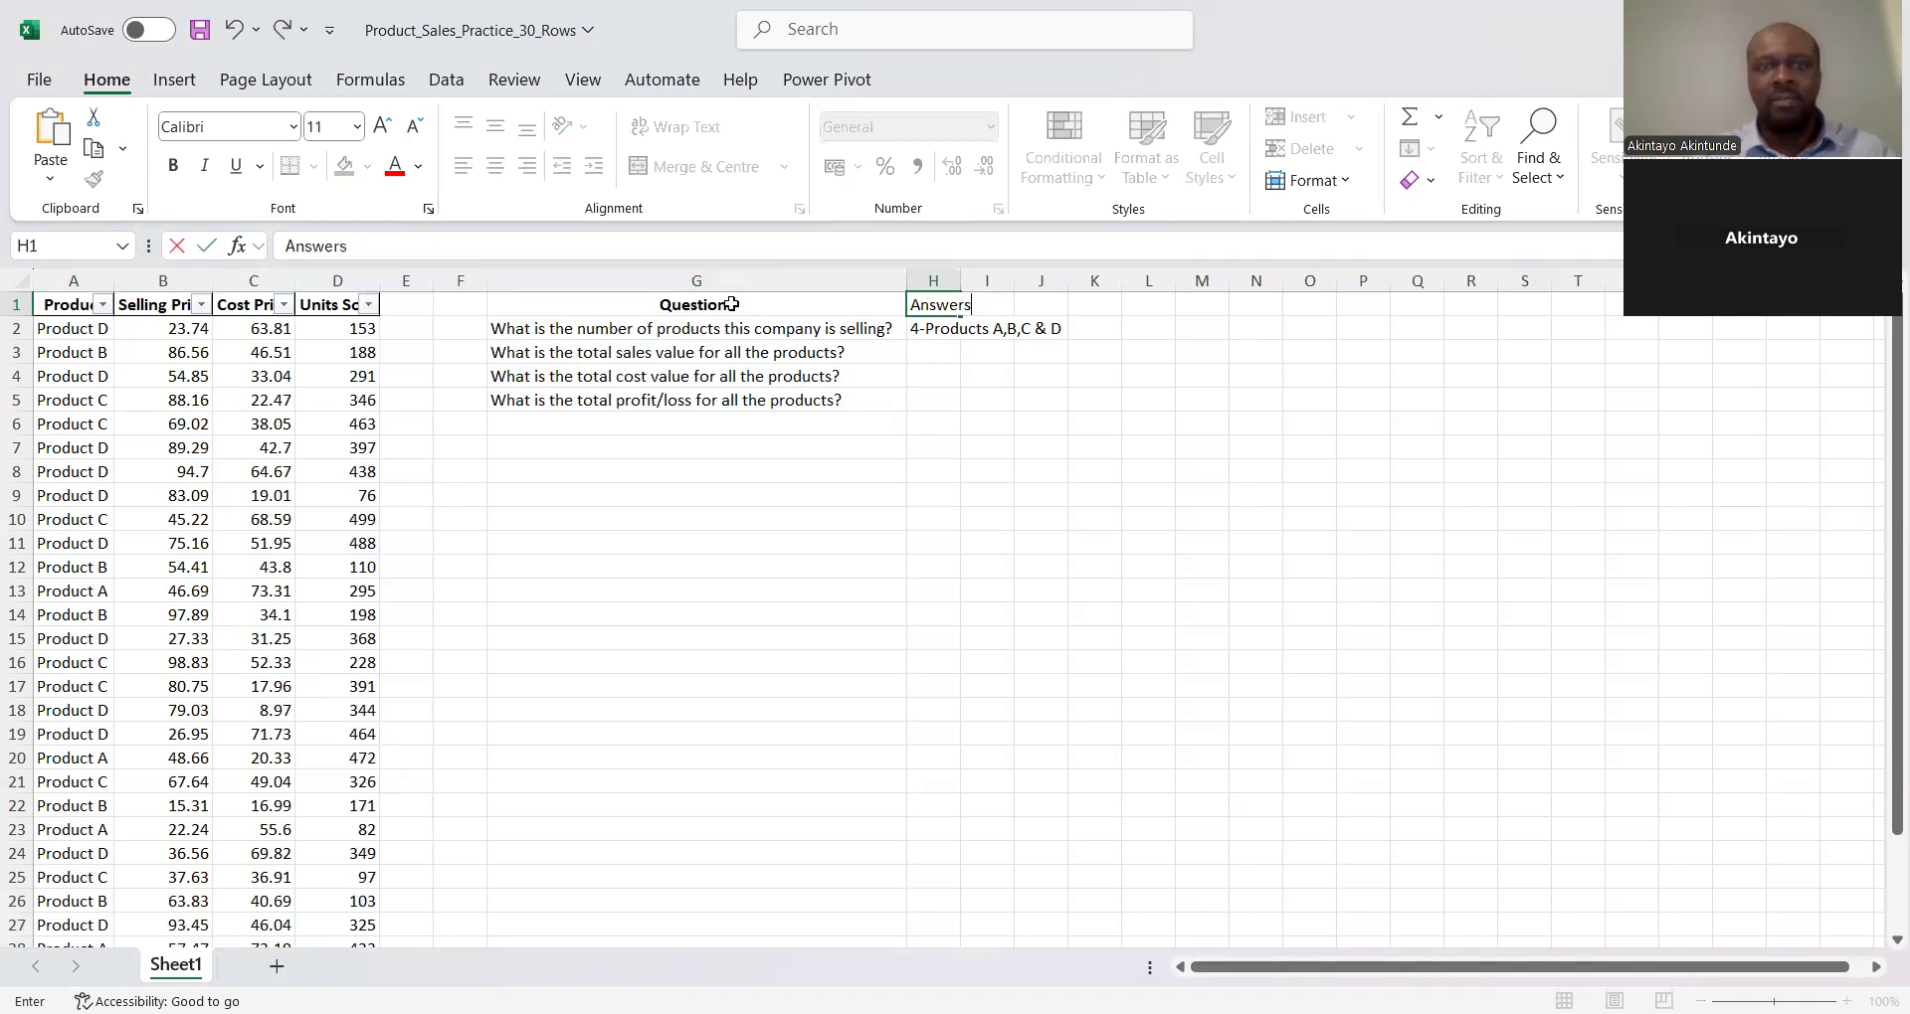
key("Return")
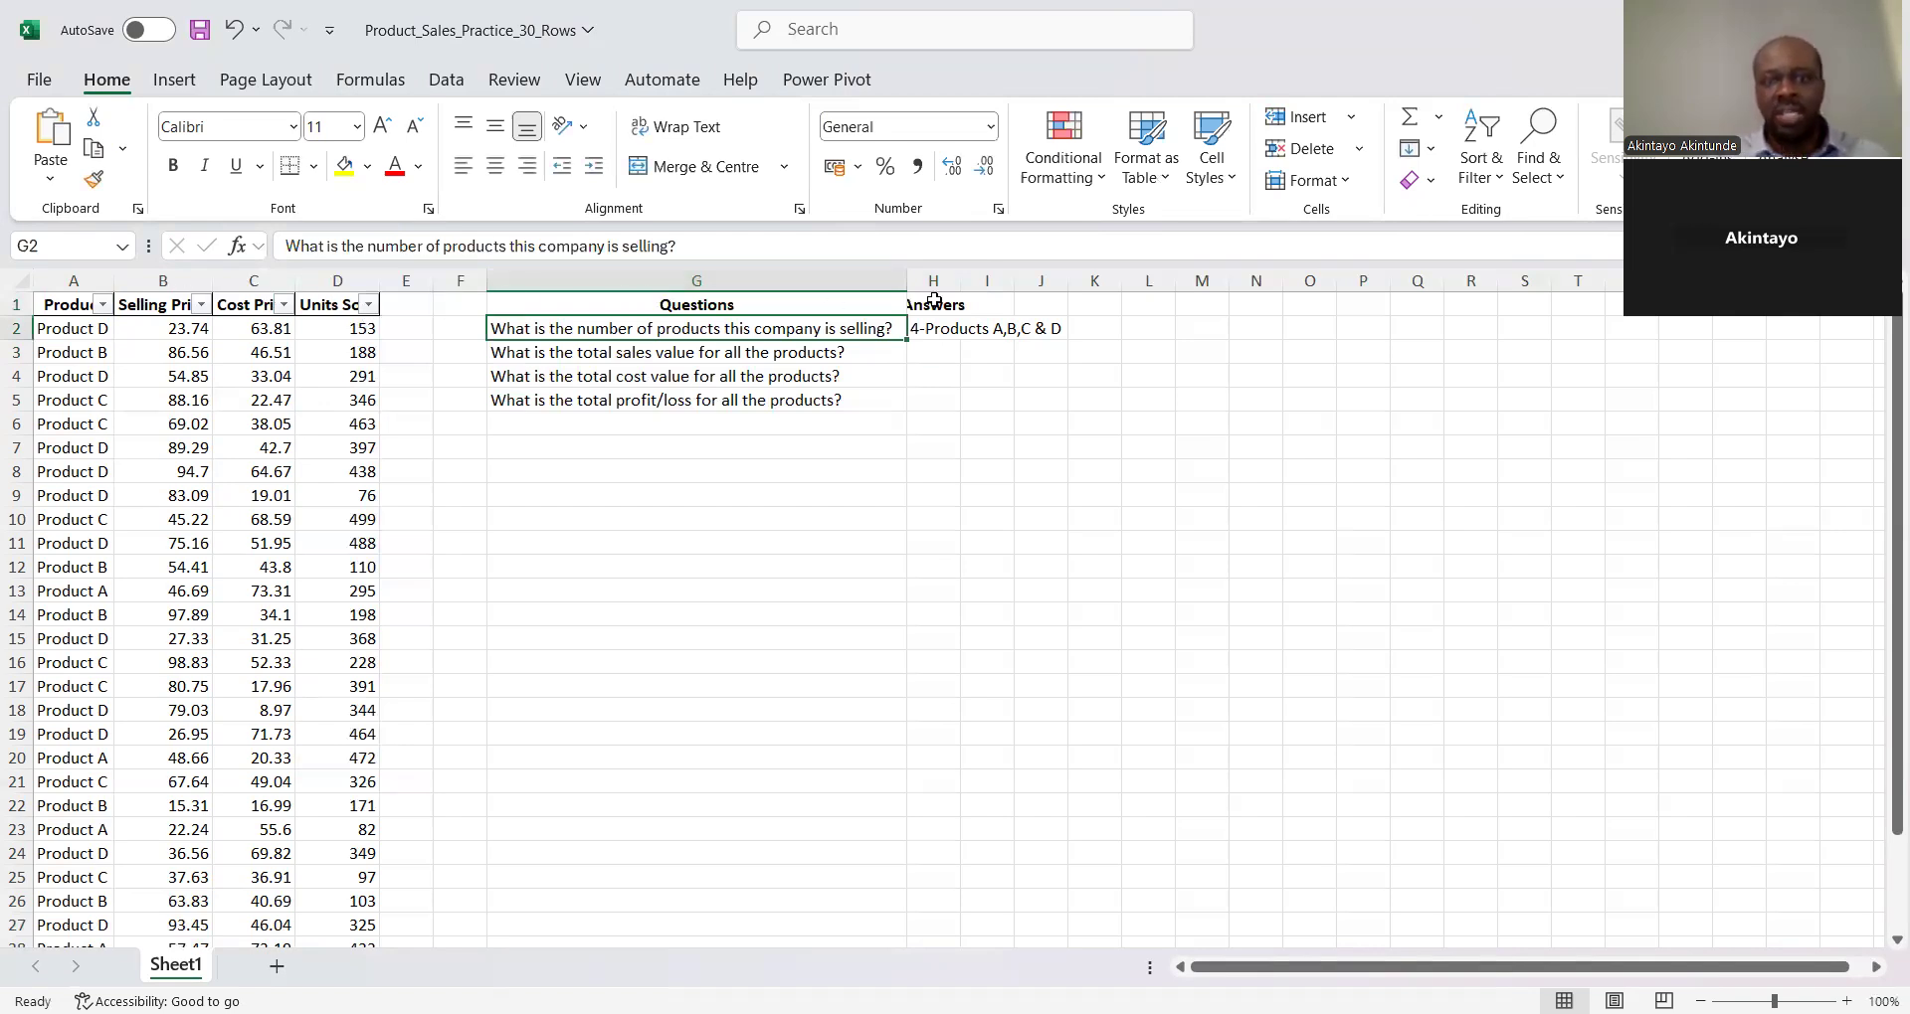
double_click(961, 281)
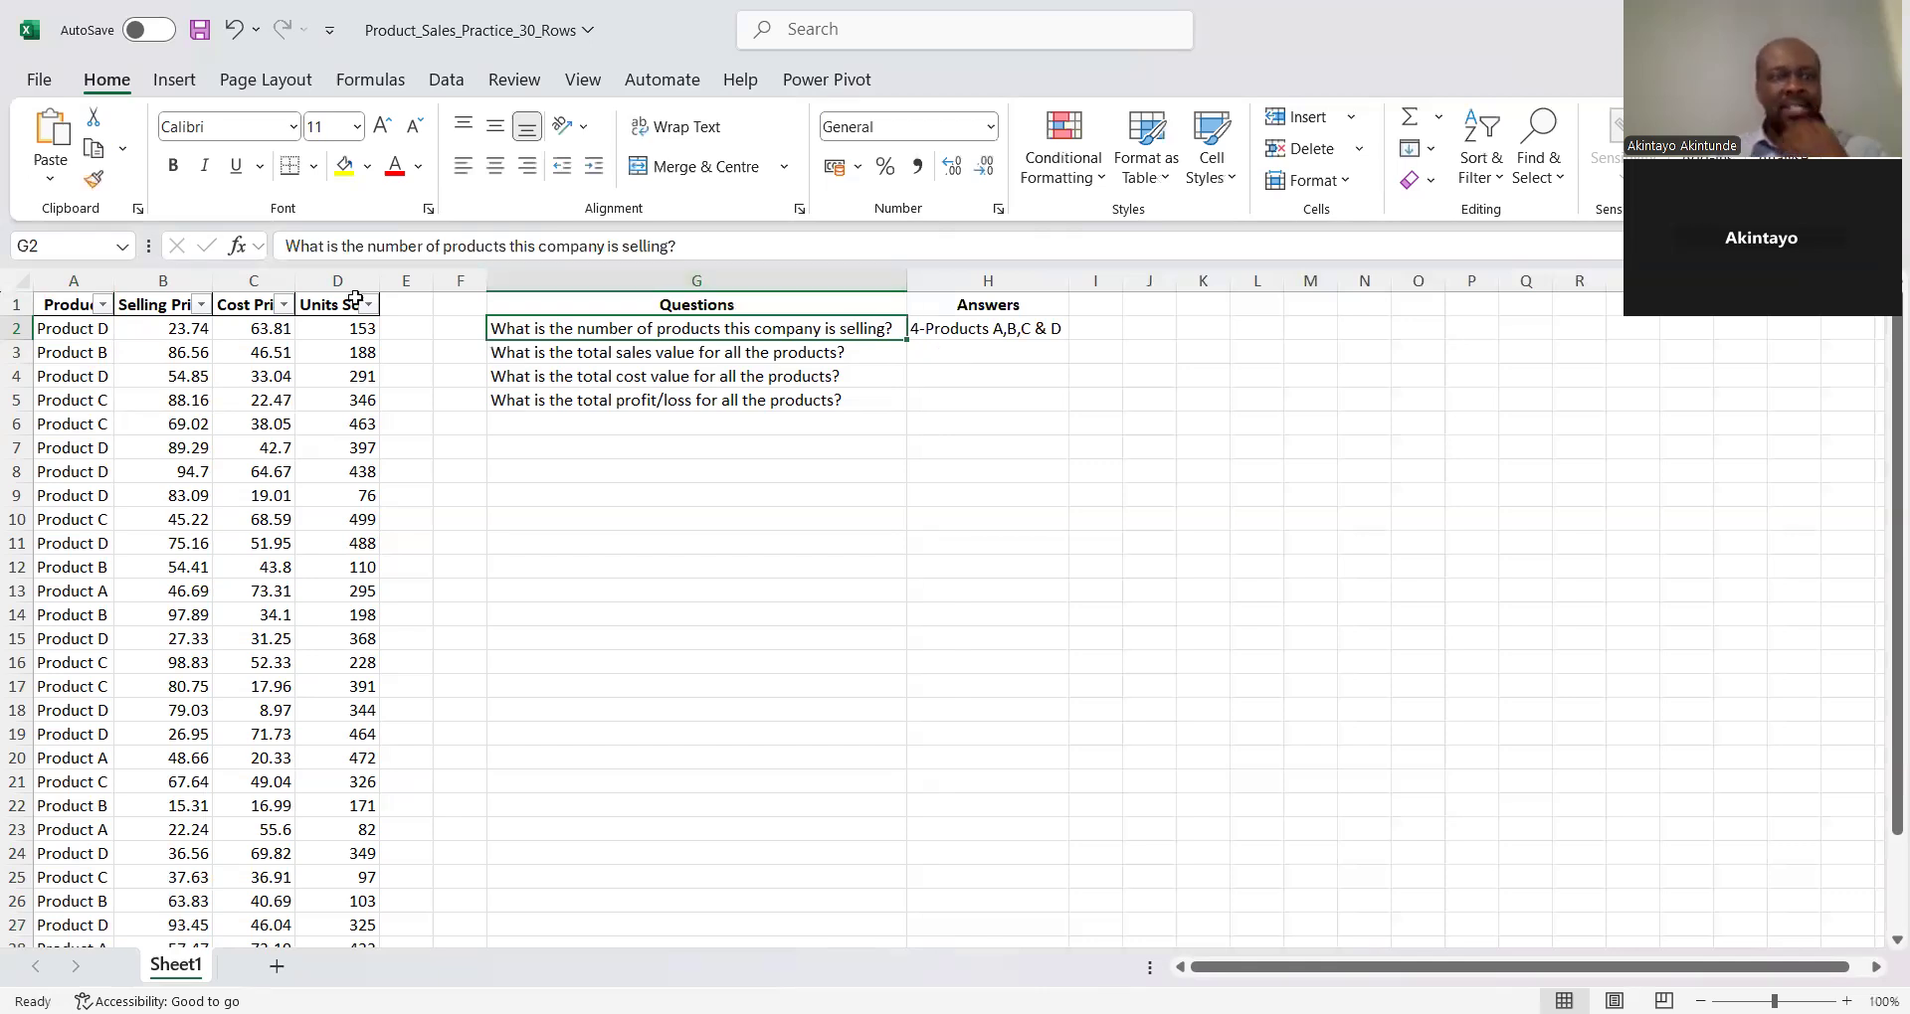
Switch the centre alignment of the Questions header in G1 off and back on
left_click(686, 304)
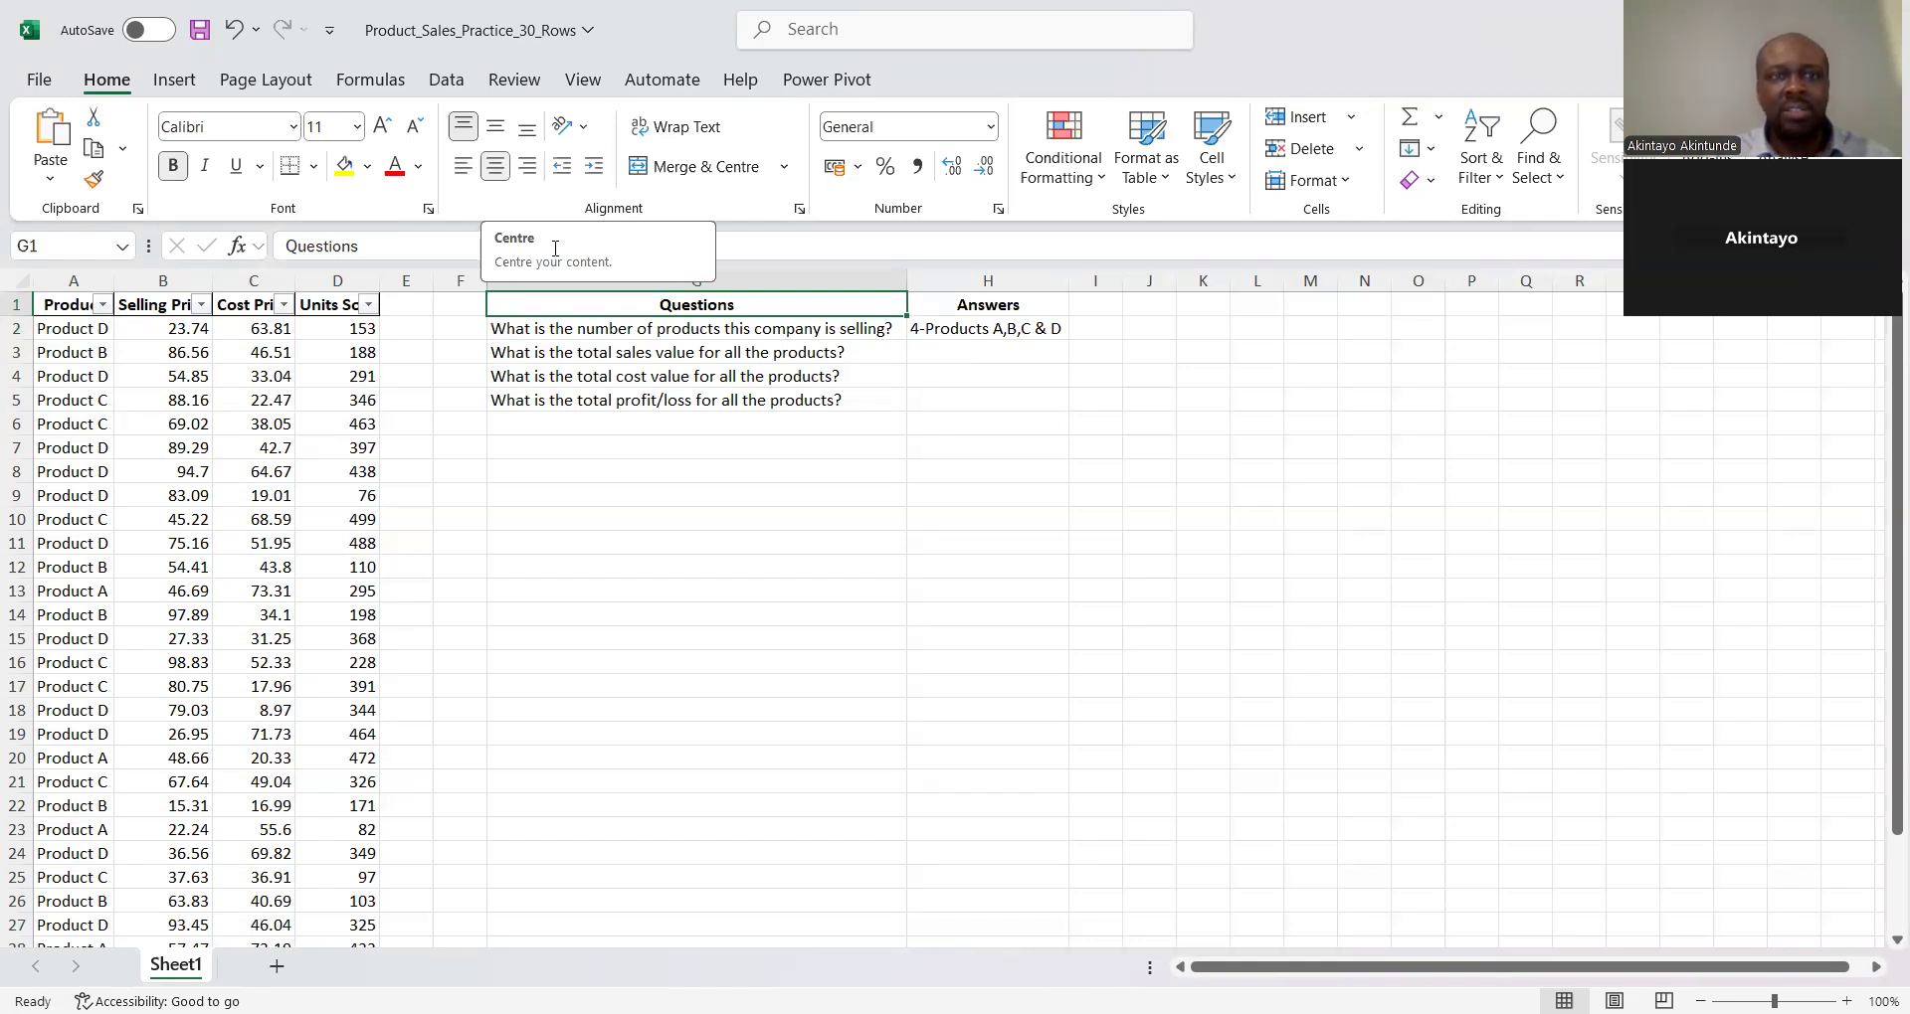
left_click(495, 167)
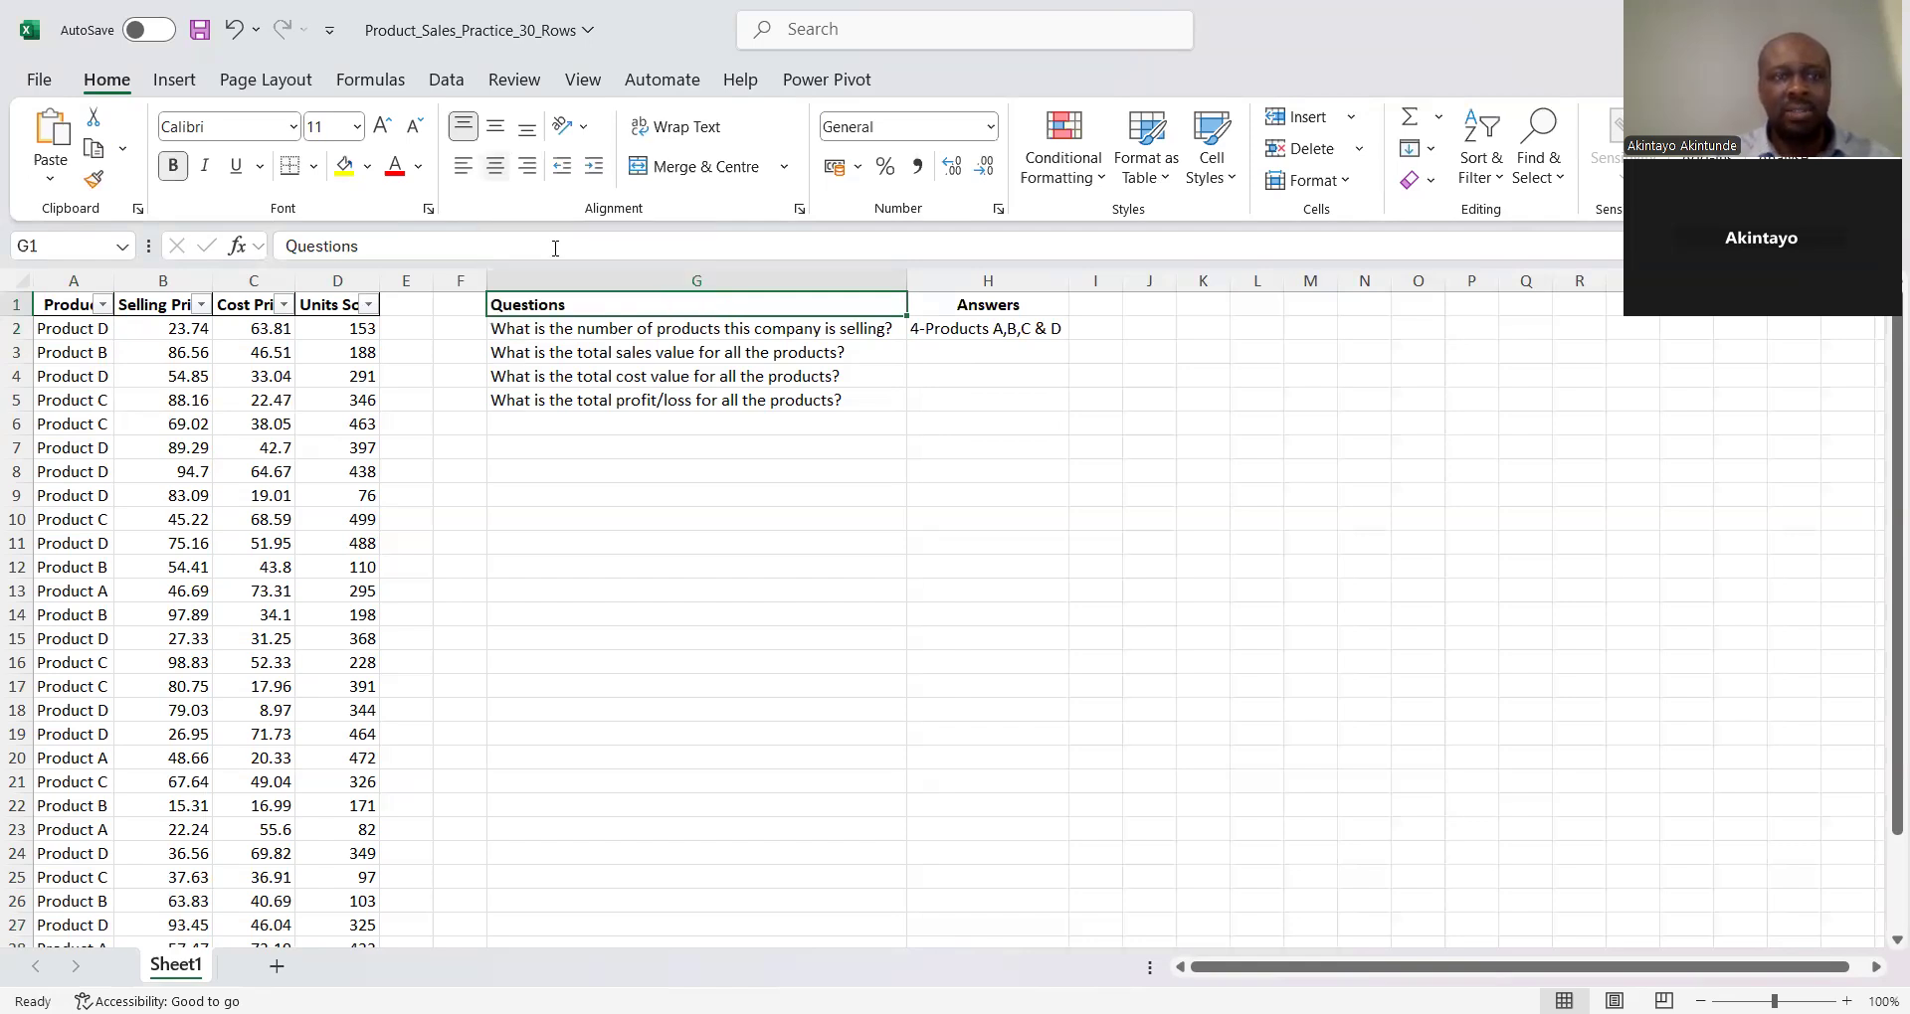
left_click(494, 166)
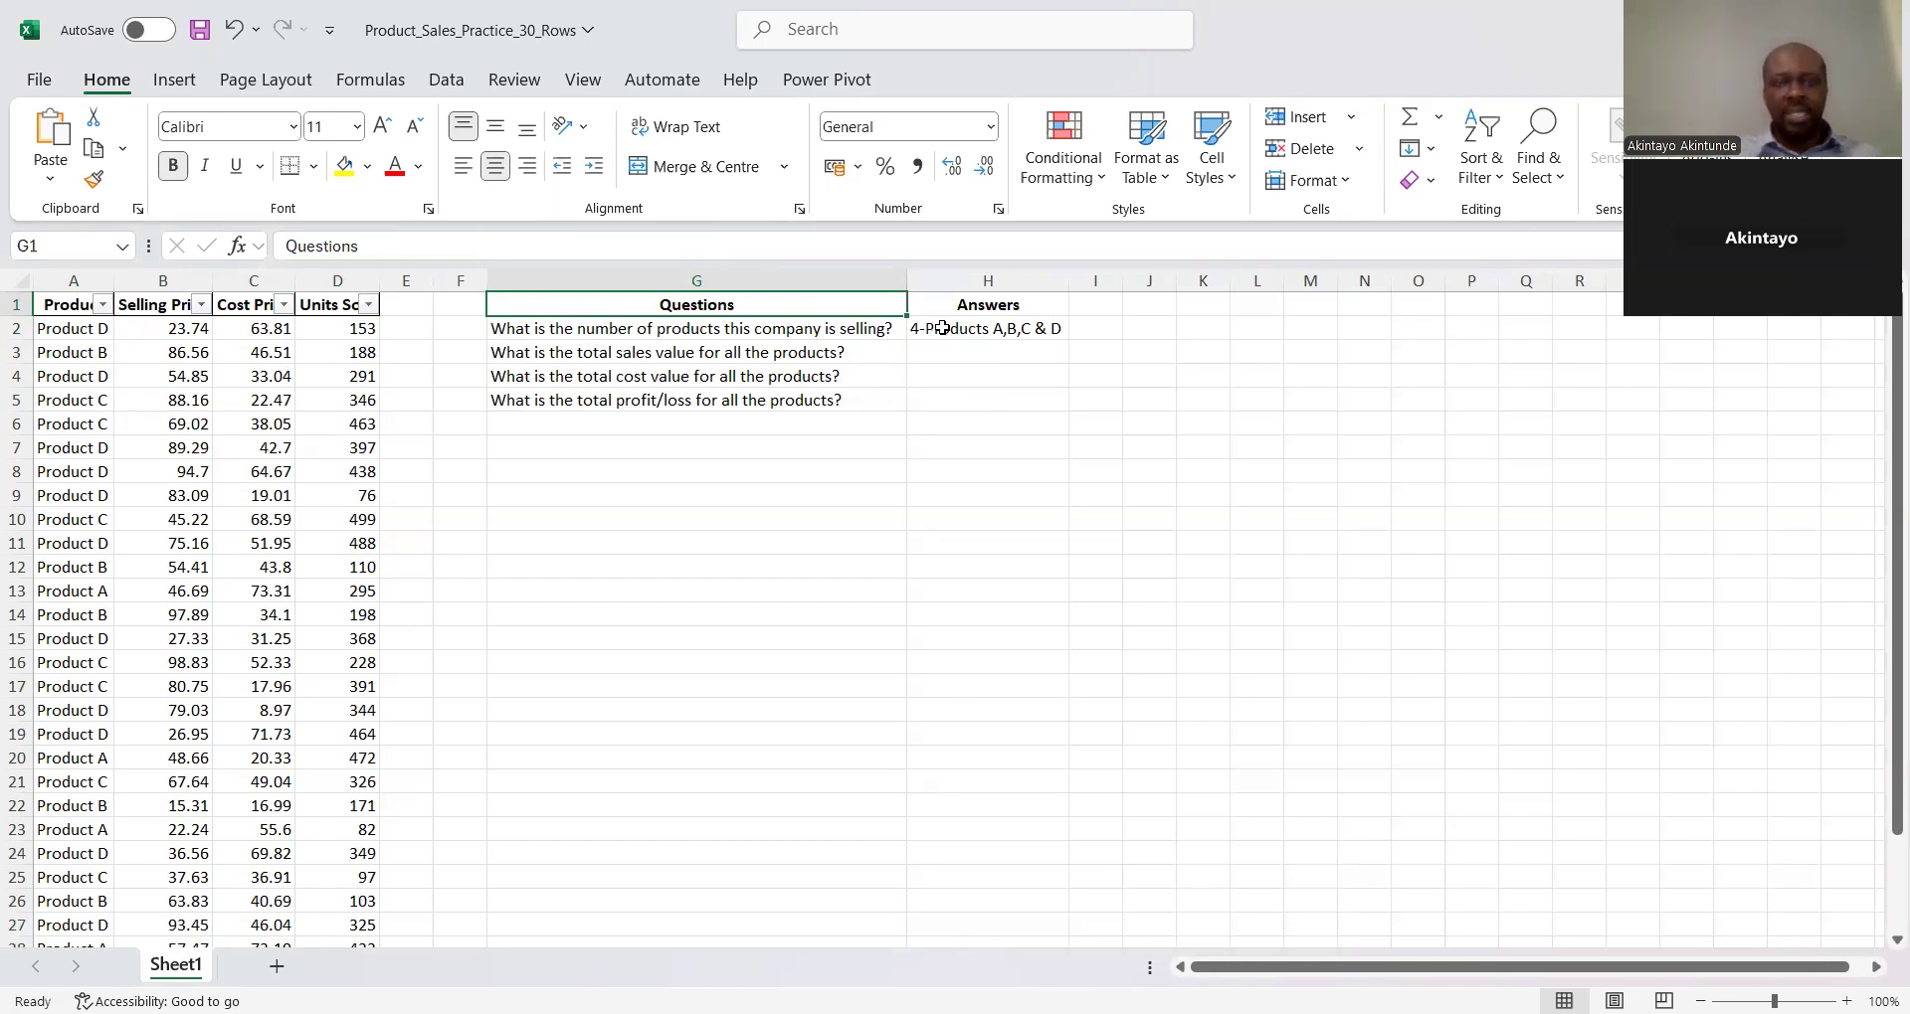
Remove the filters from the product table's header row
left_click(603, 354)
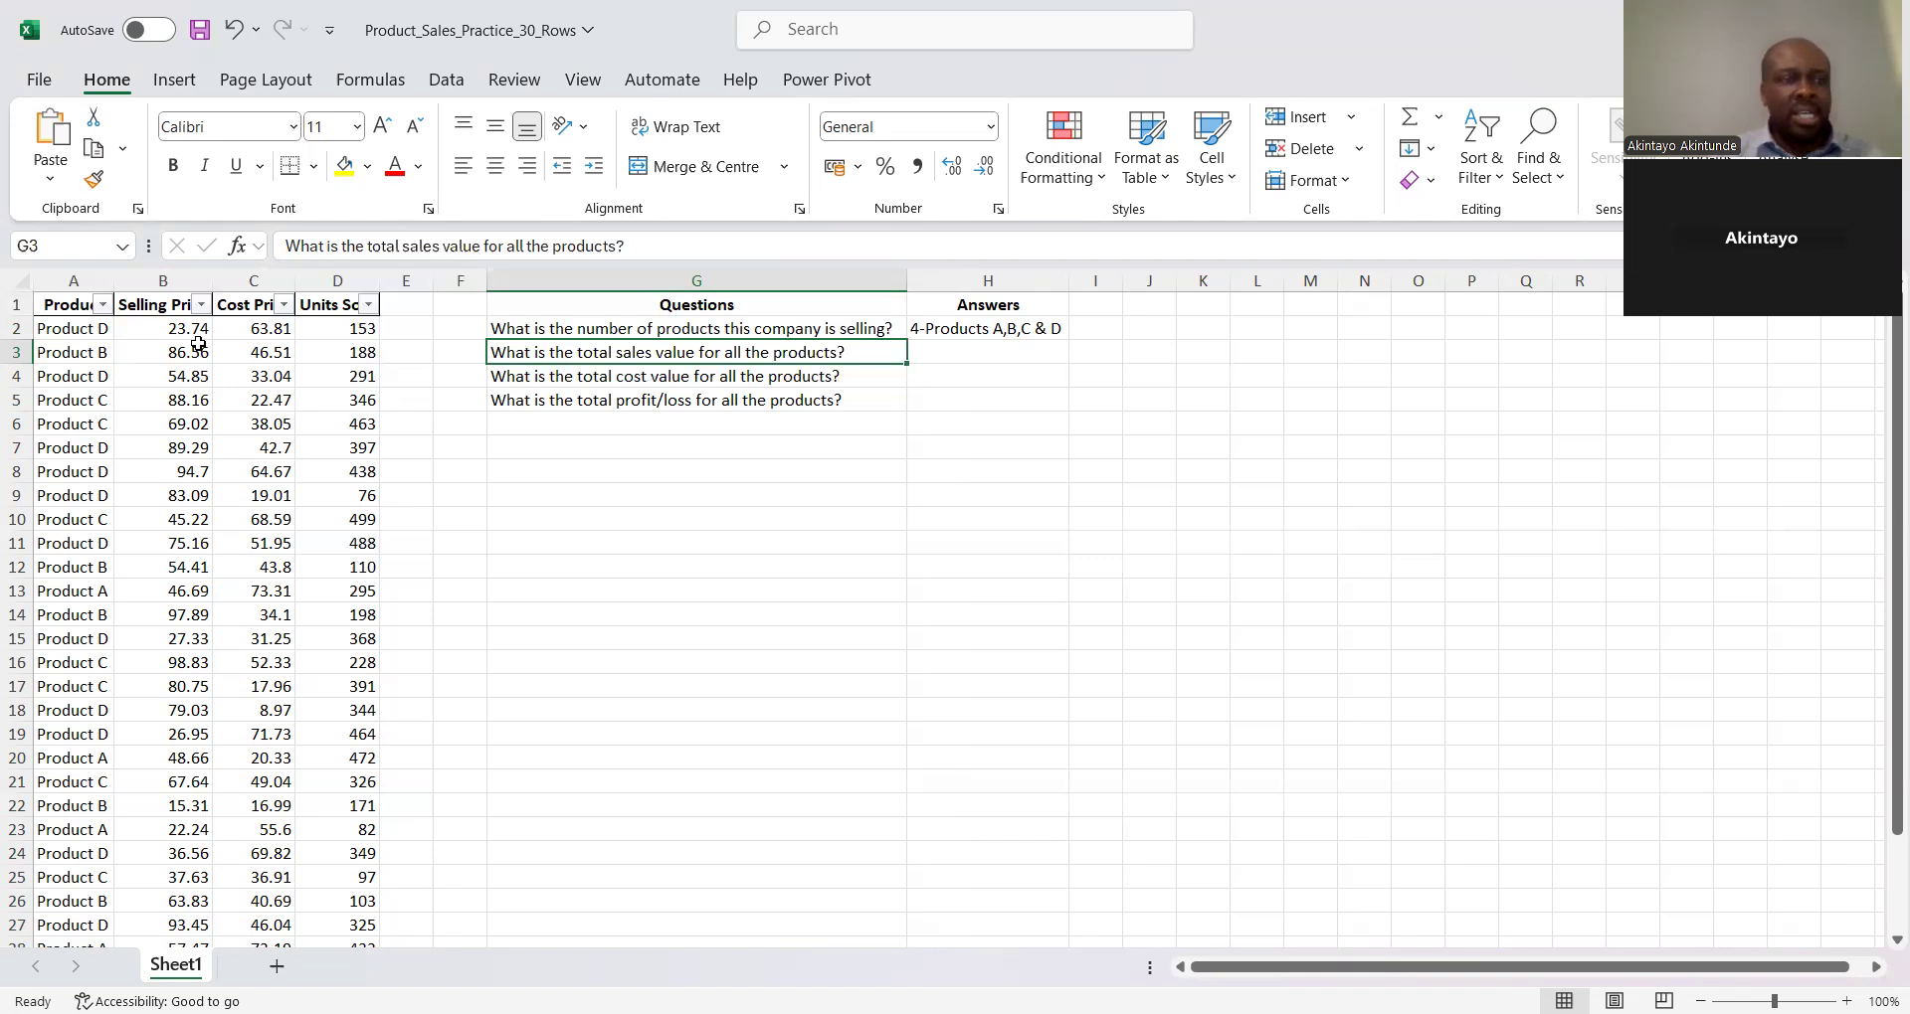
left_click(104, 305)
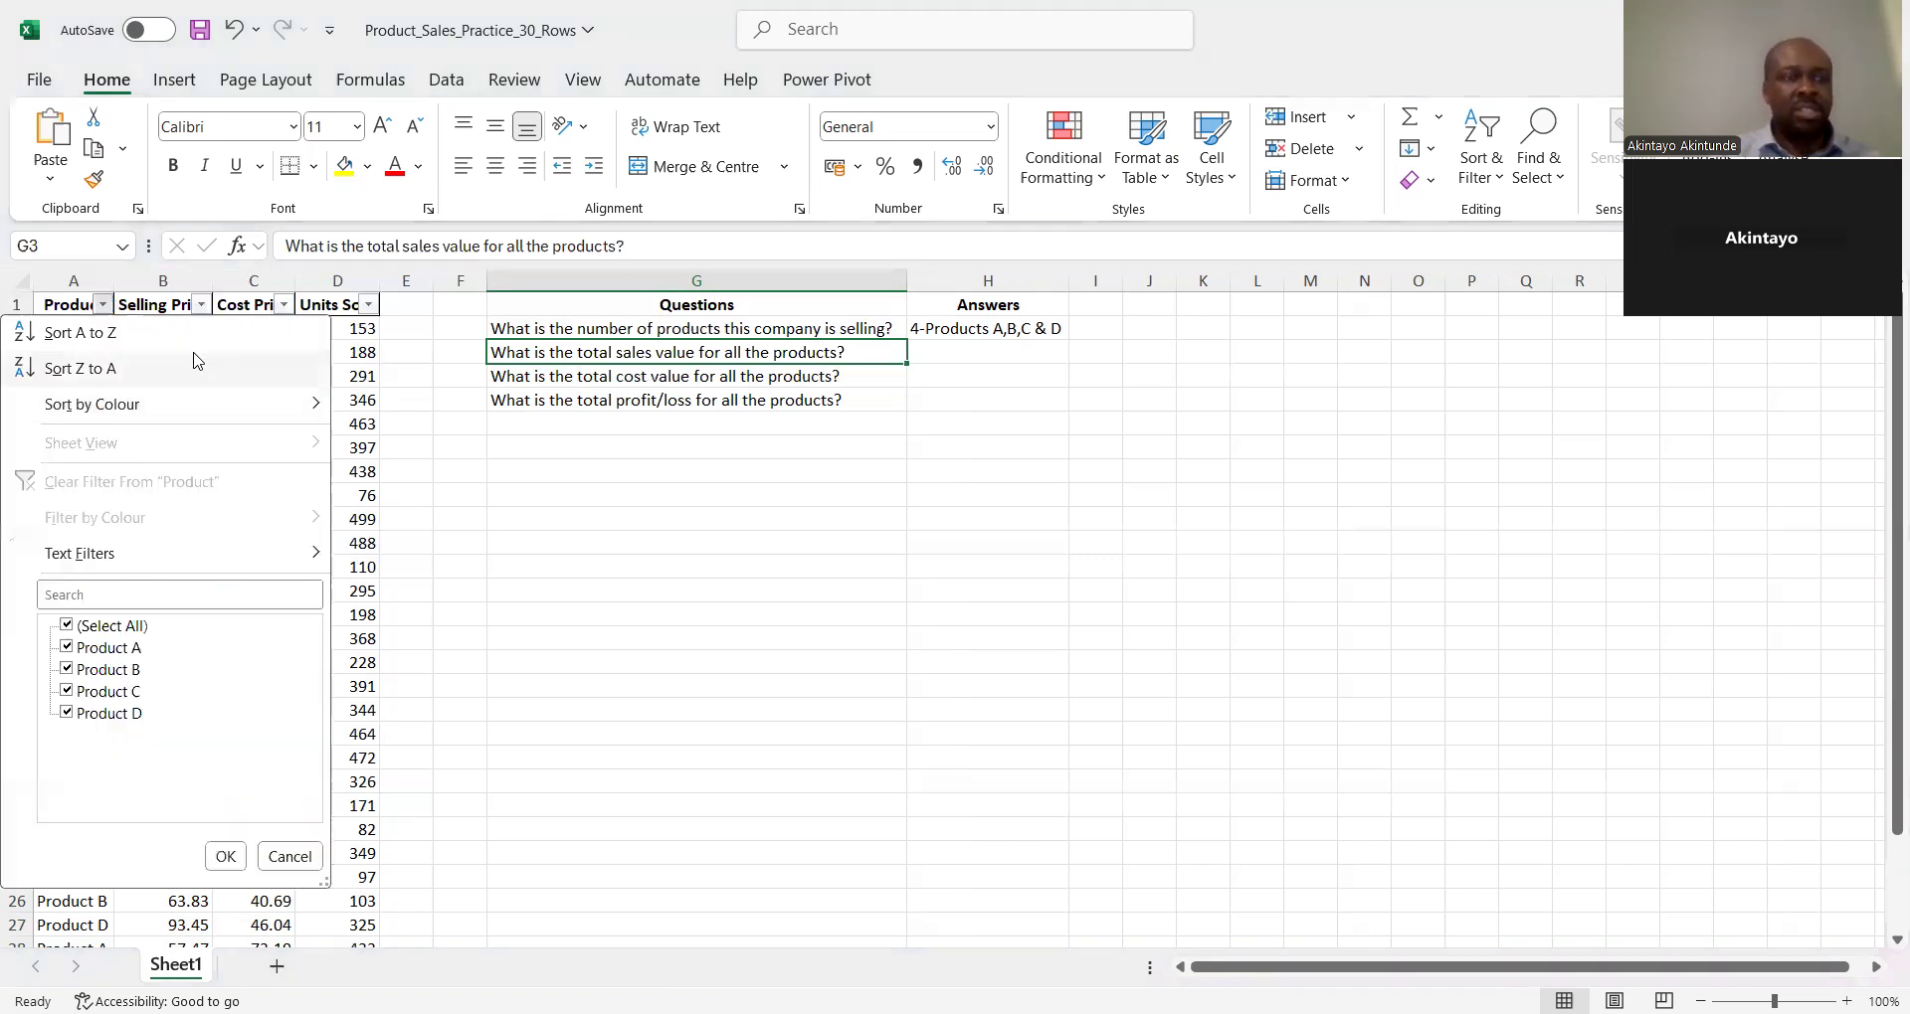
left_click(1482, 167)
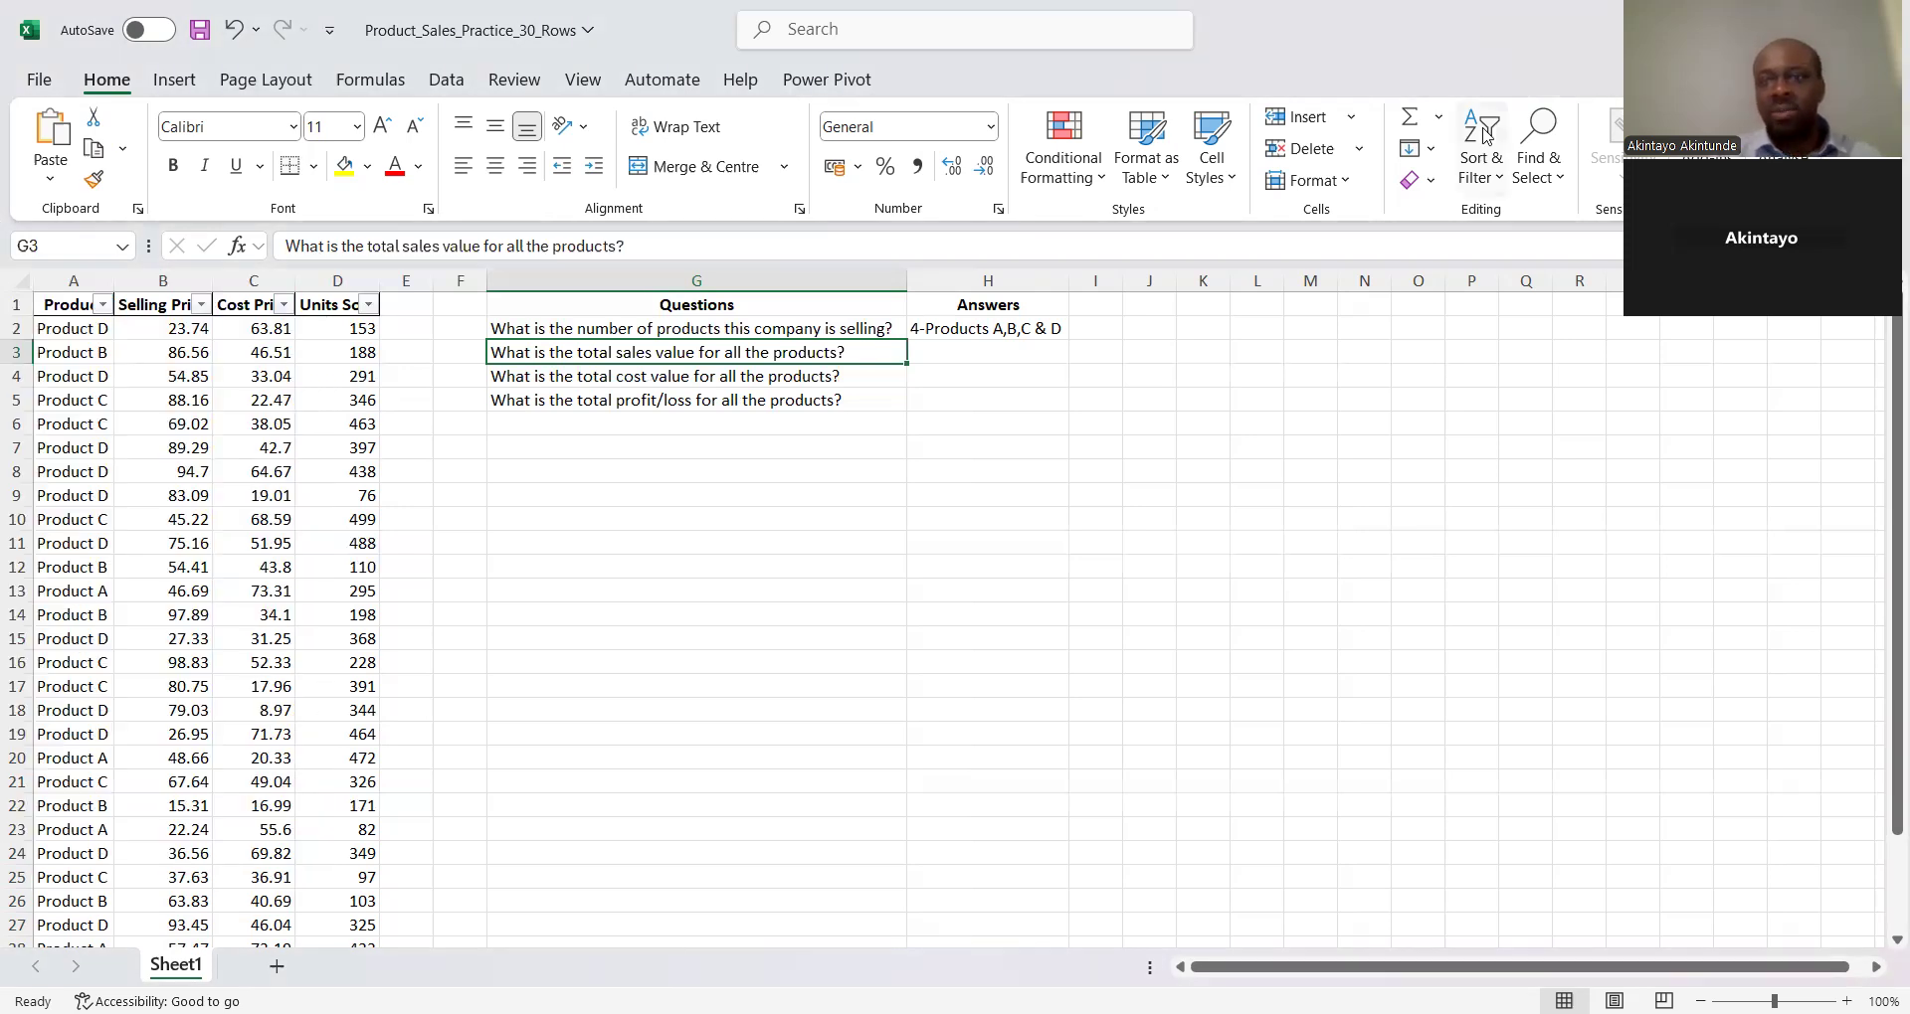
left_click(1483, 140)
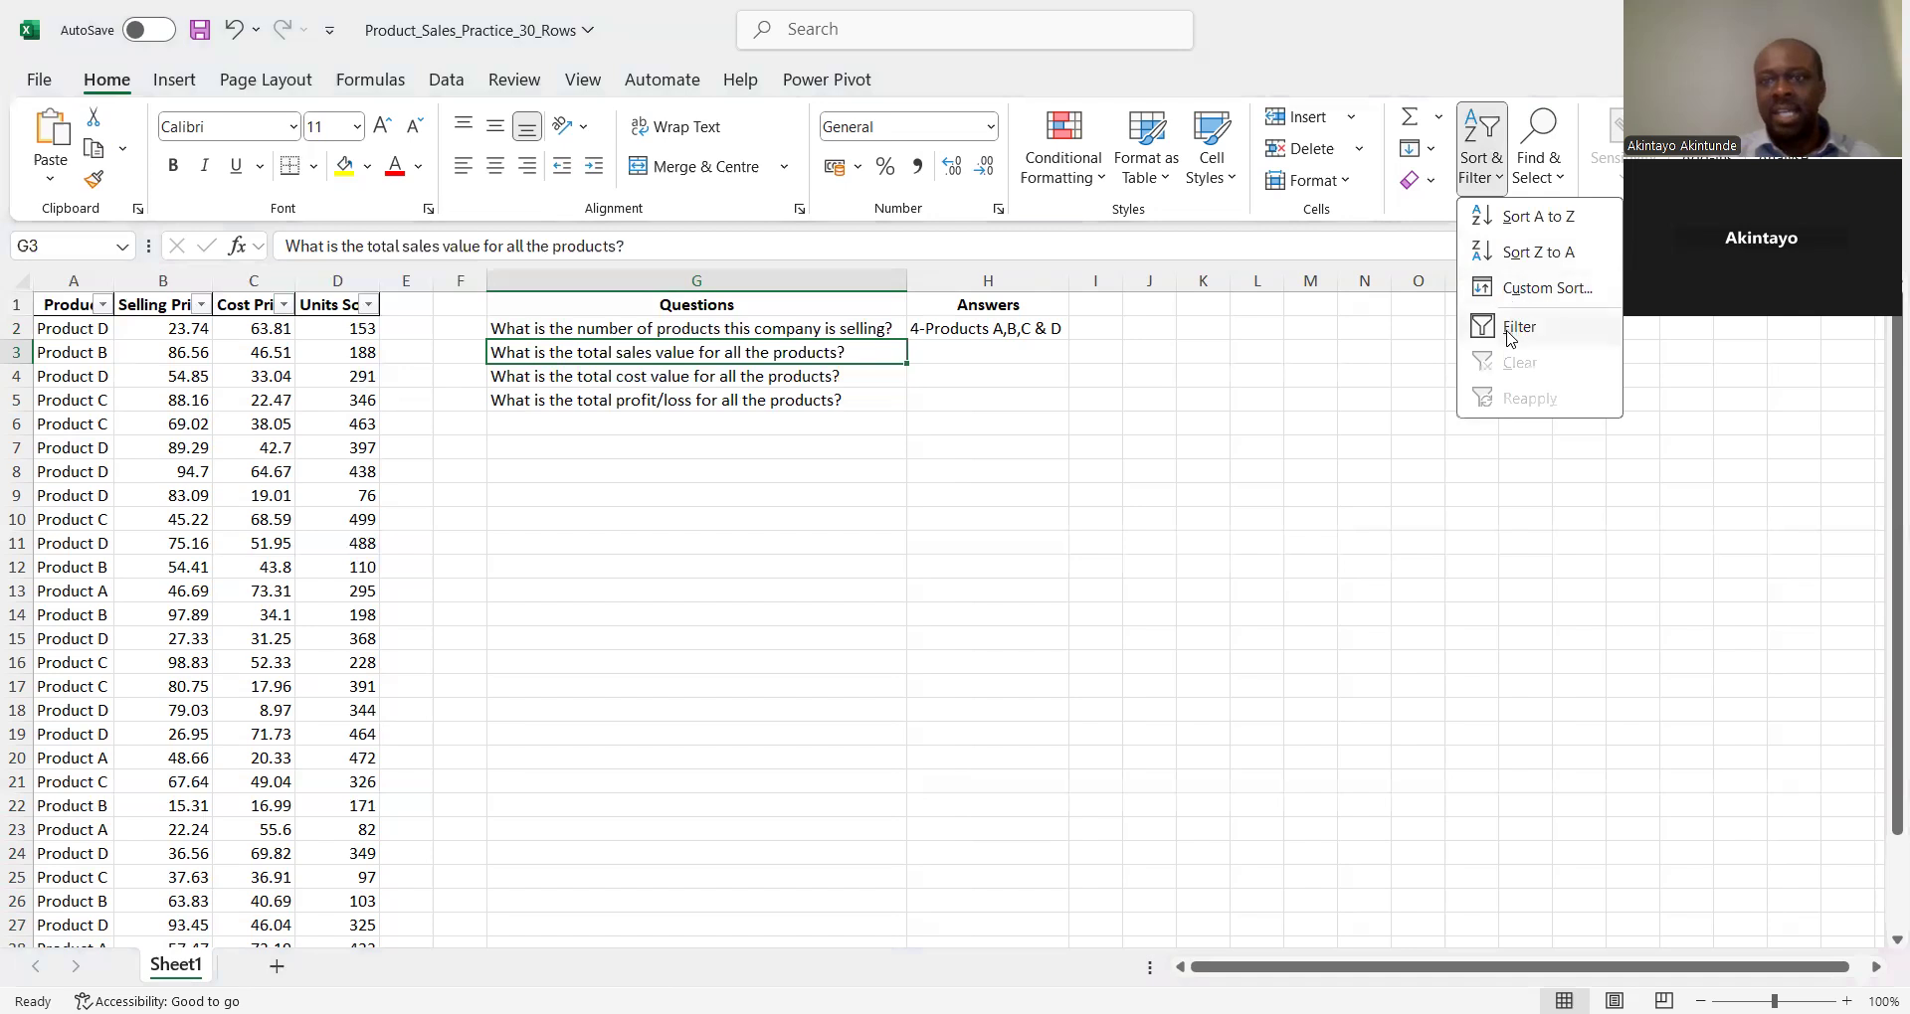
left_click(1505, 330)
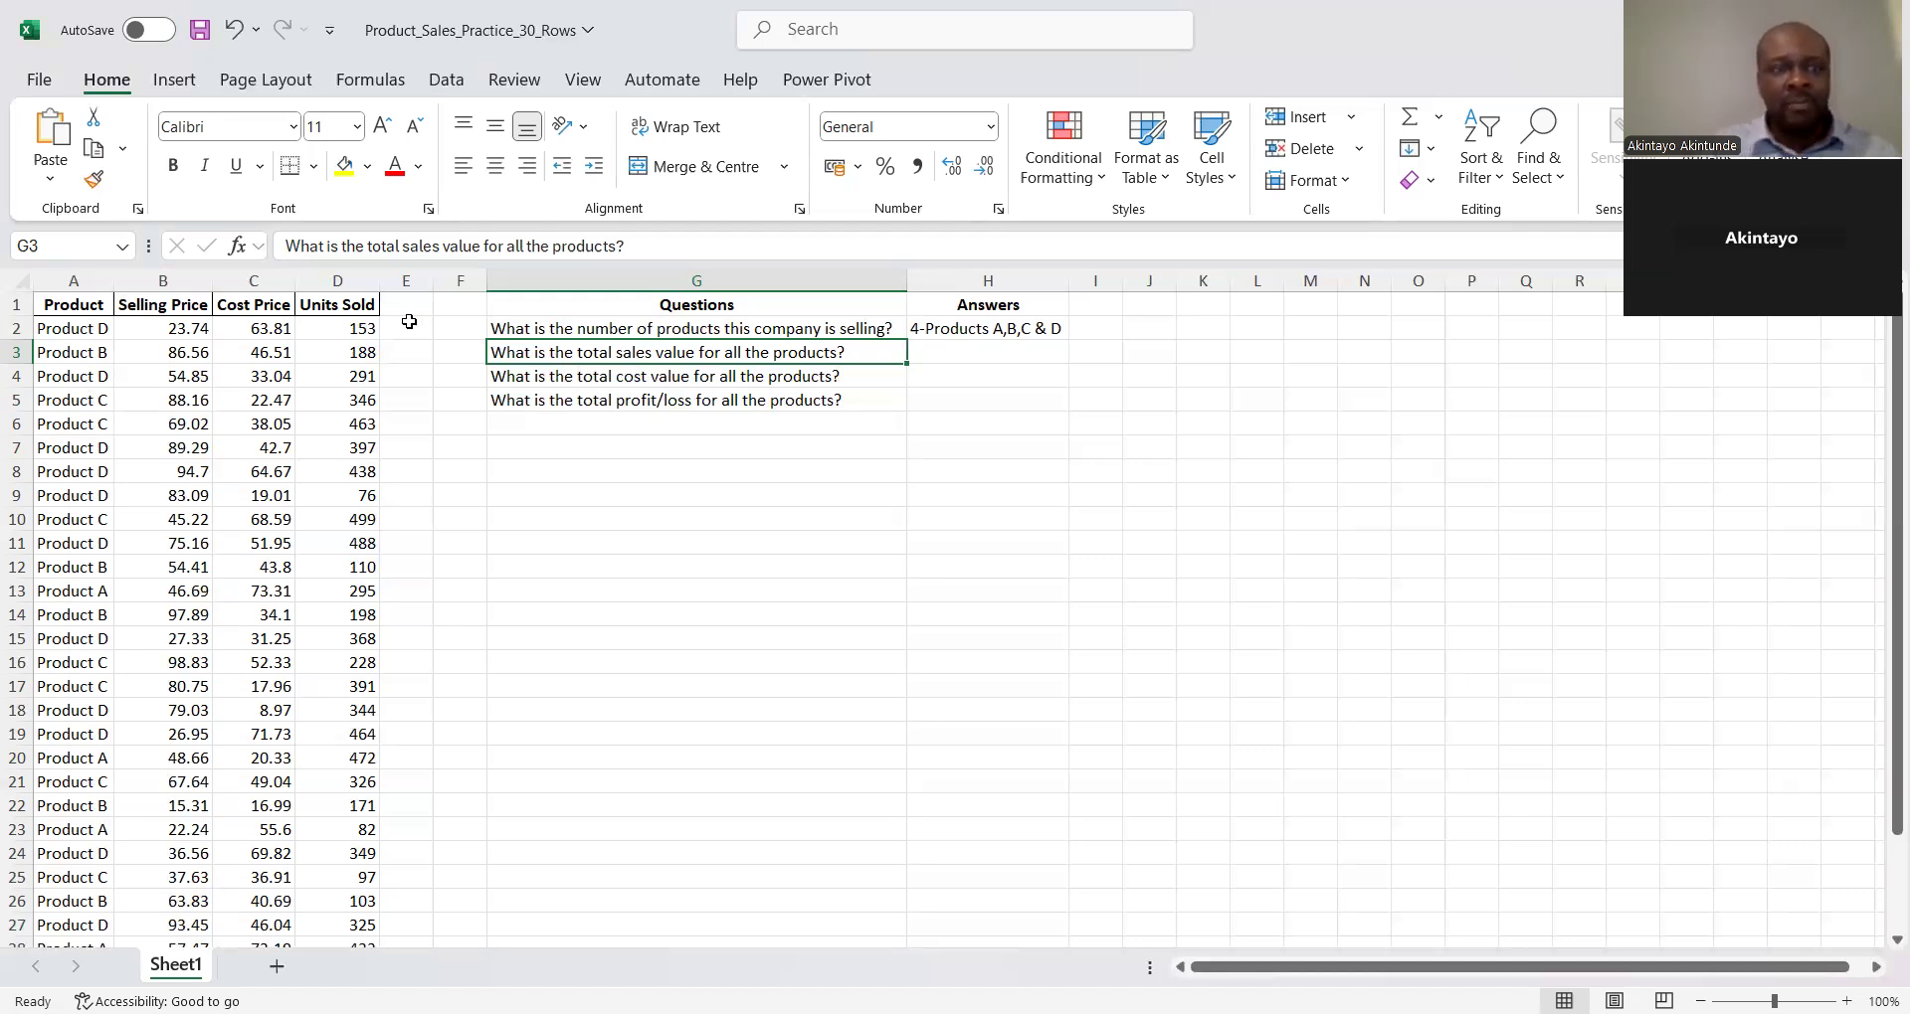
Insert a new column at E, after Units Sold, and head it "Sales Value" in E1
left_click(411, 281)
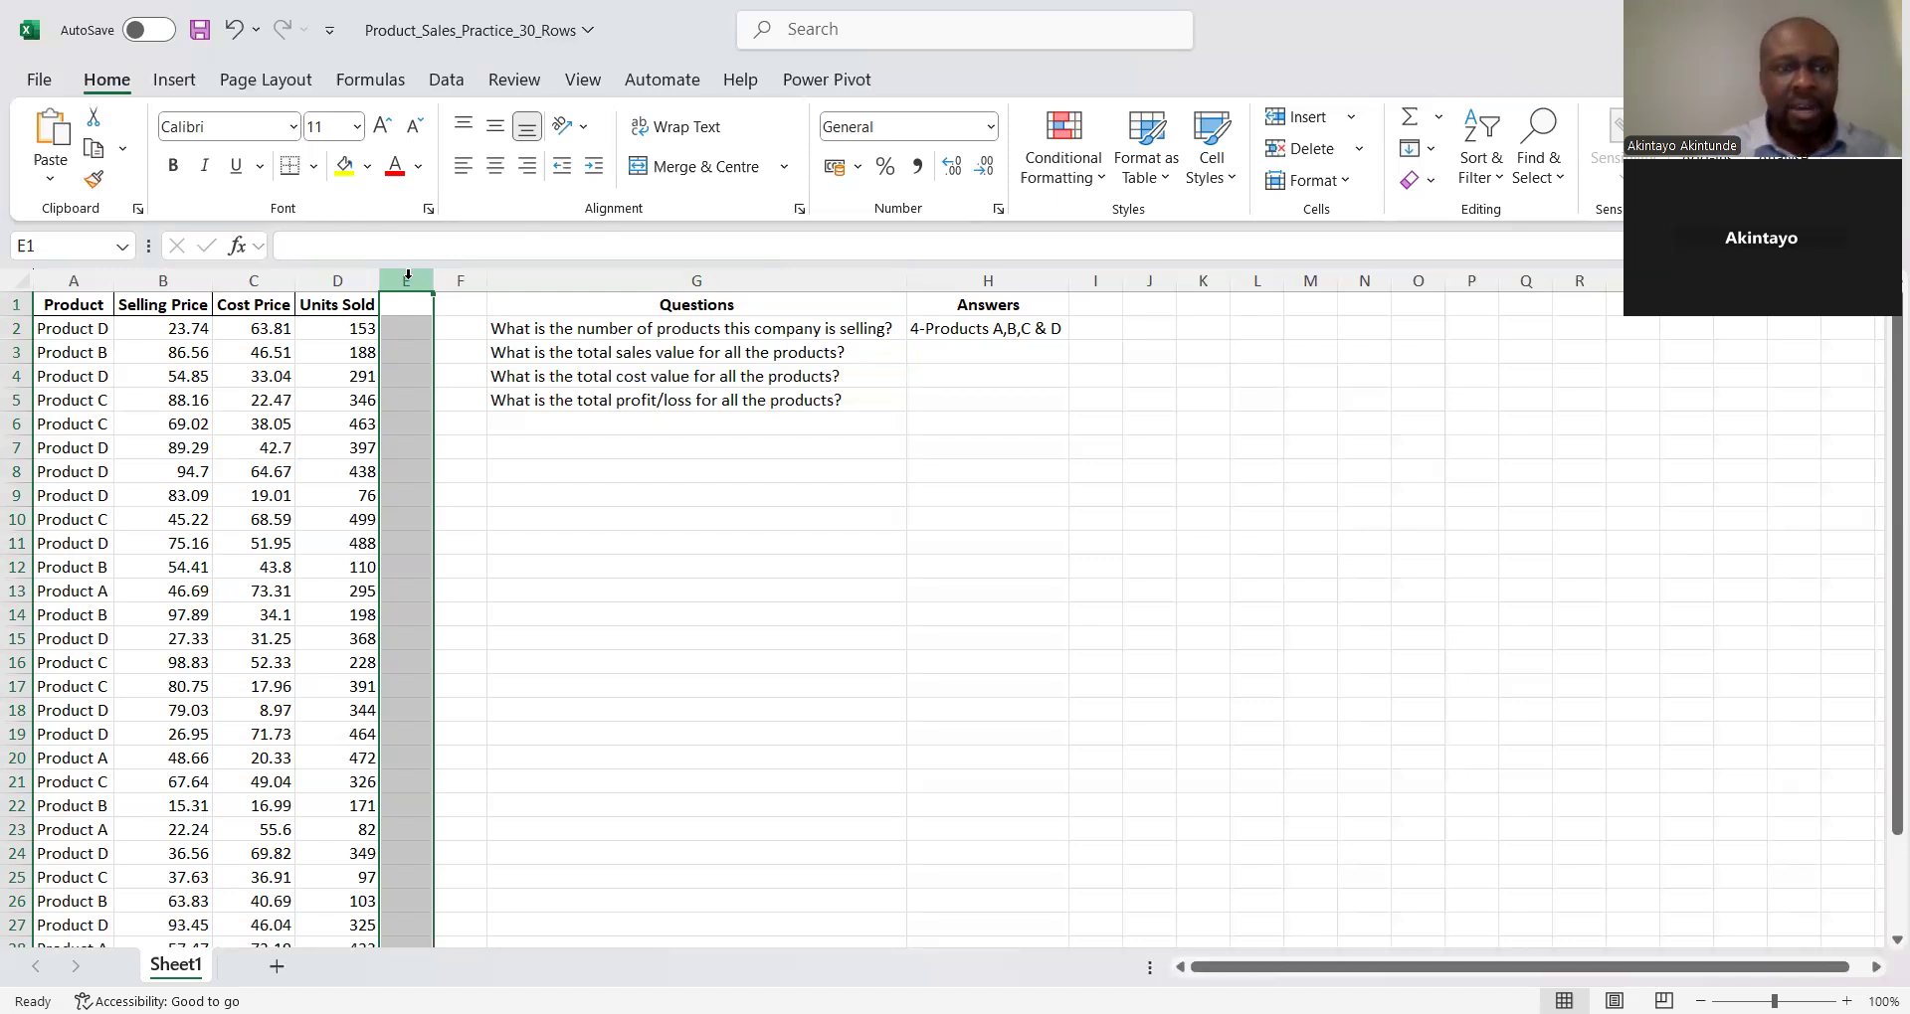
right_click(408, 276)
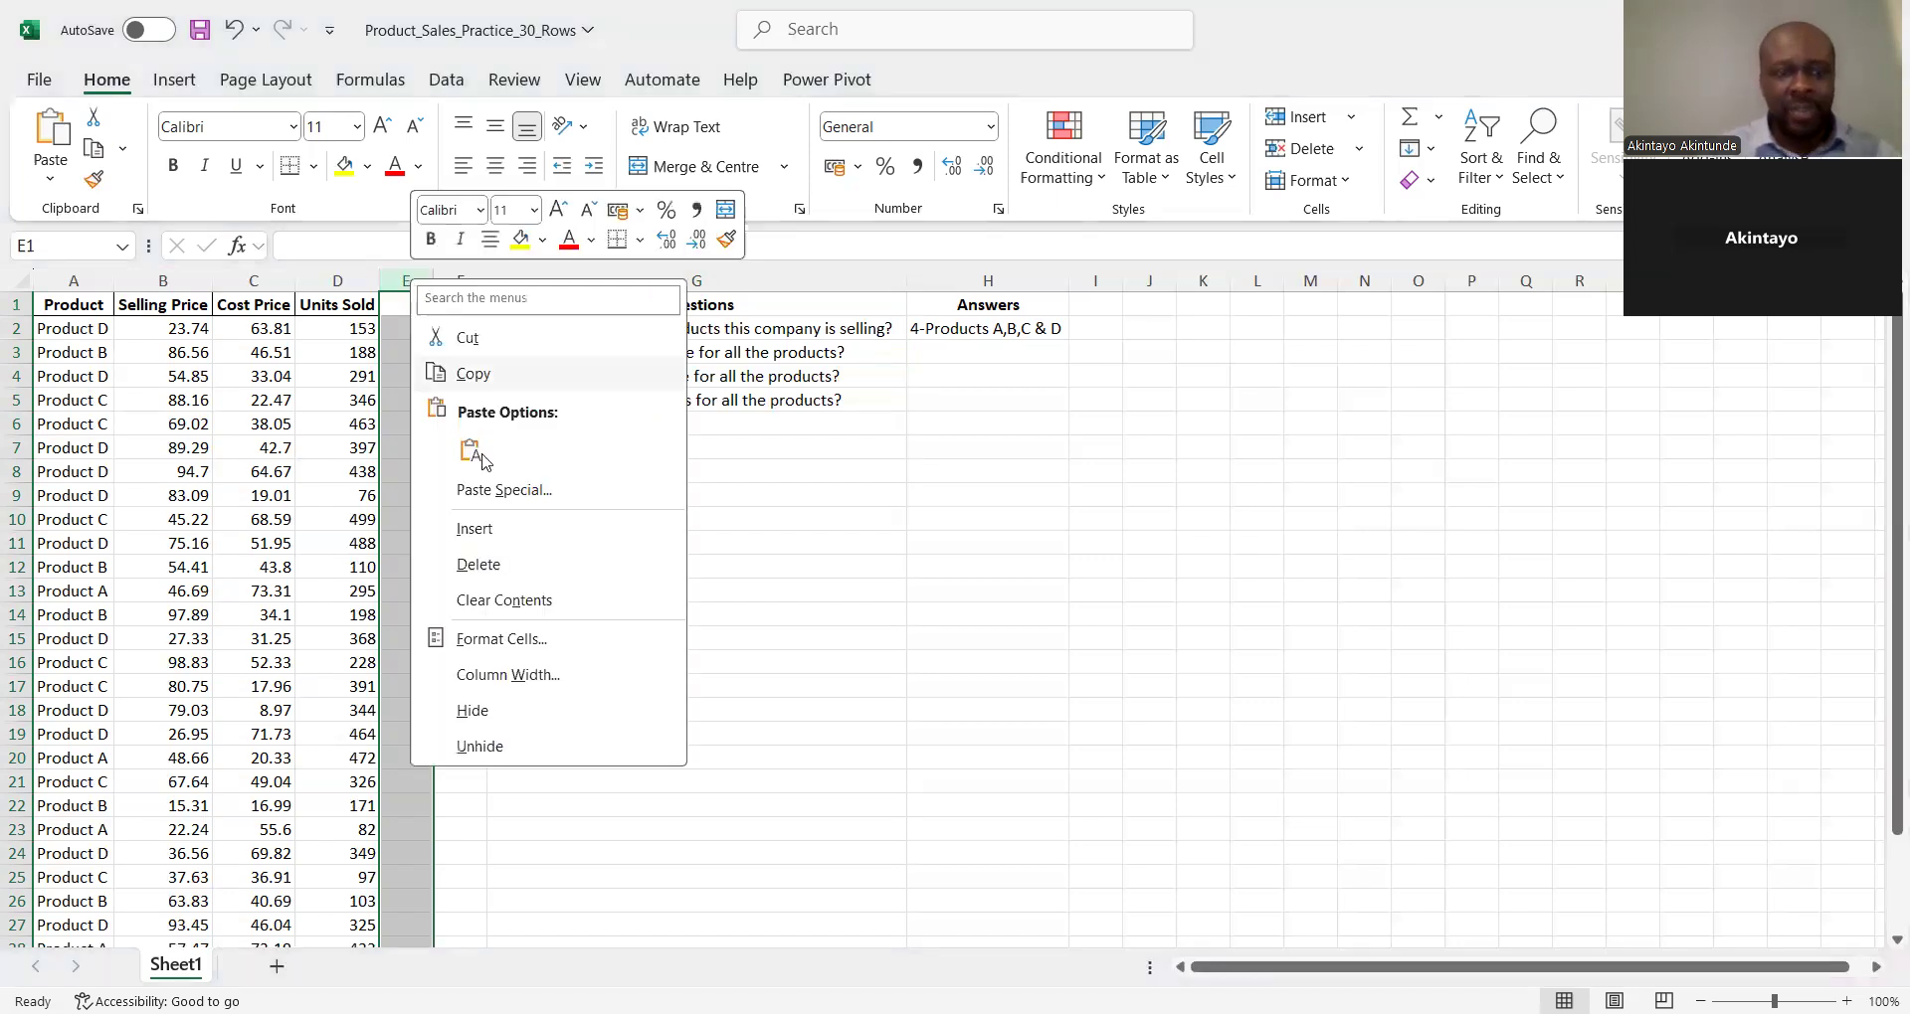
left_click(475, 529)
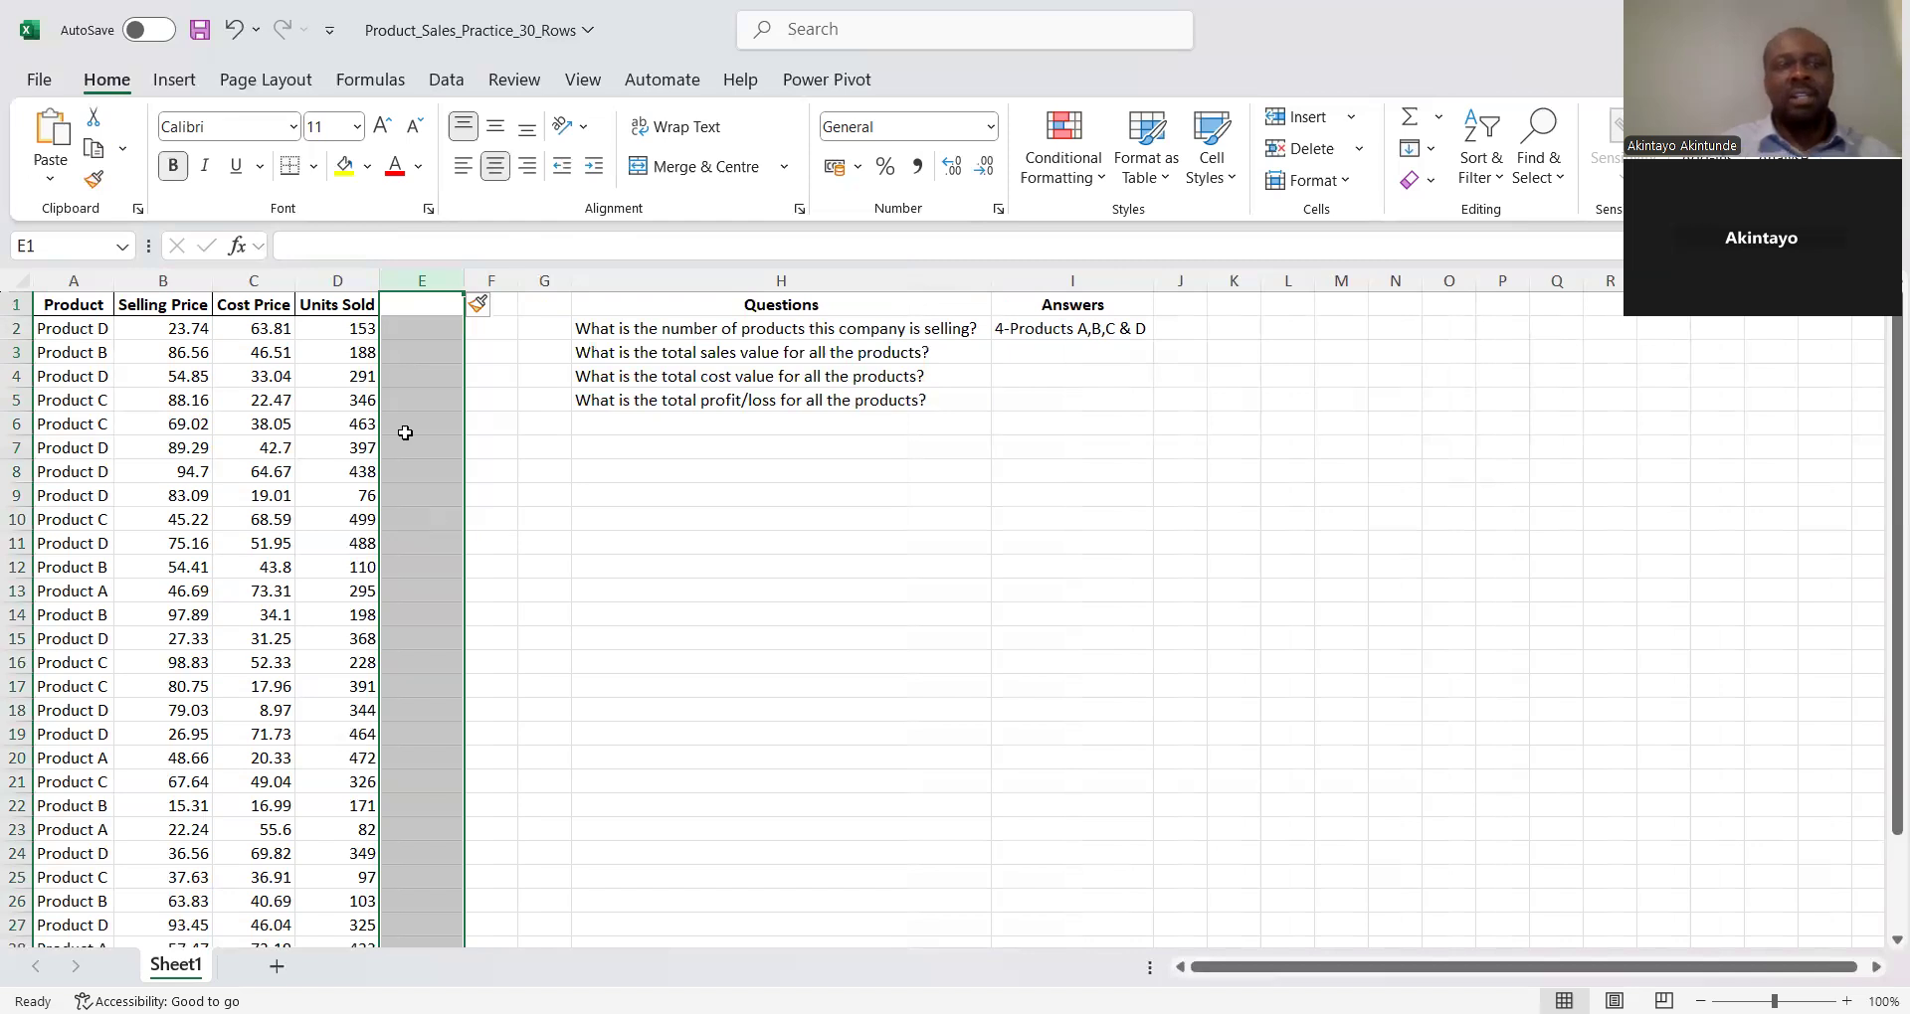
left_click(406, 309)
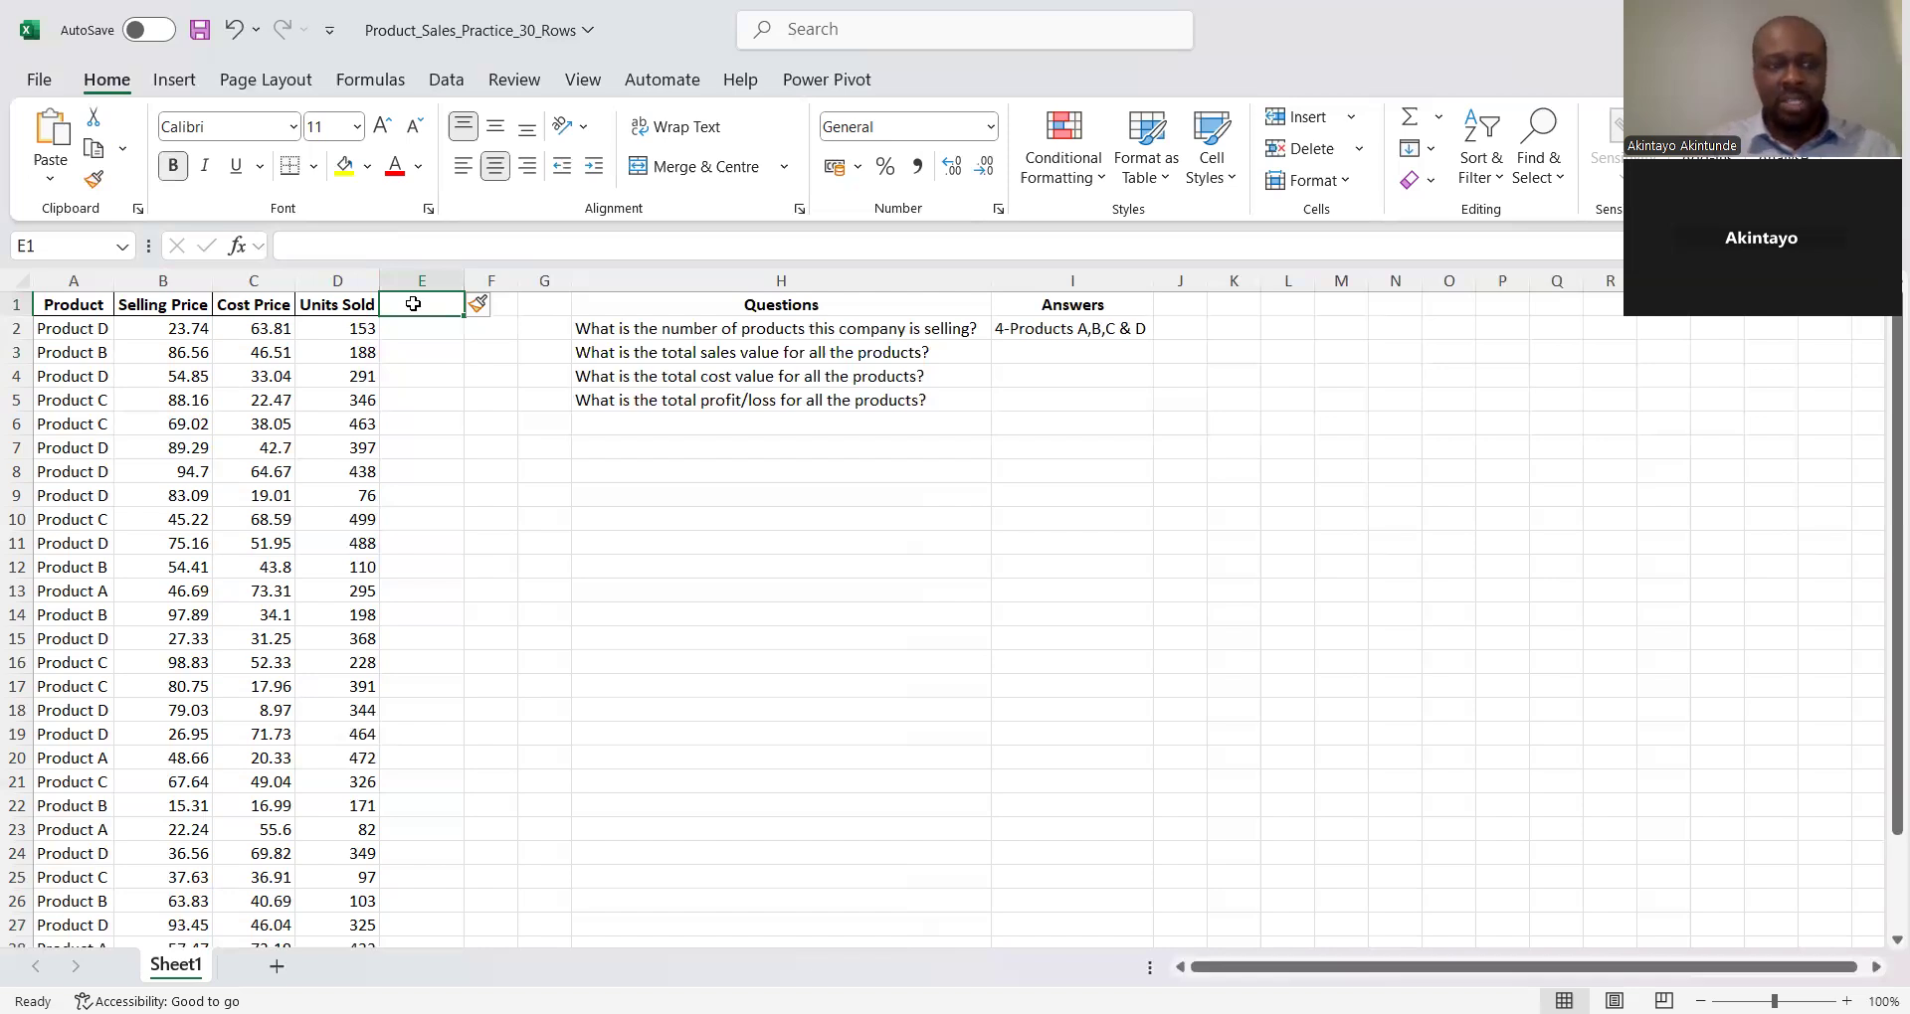
type("Sal")
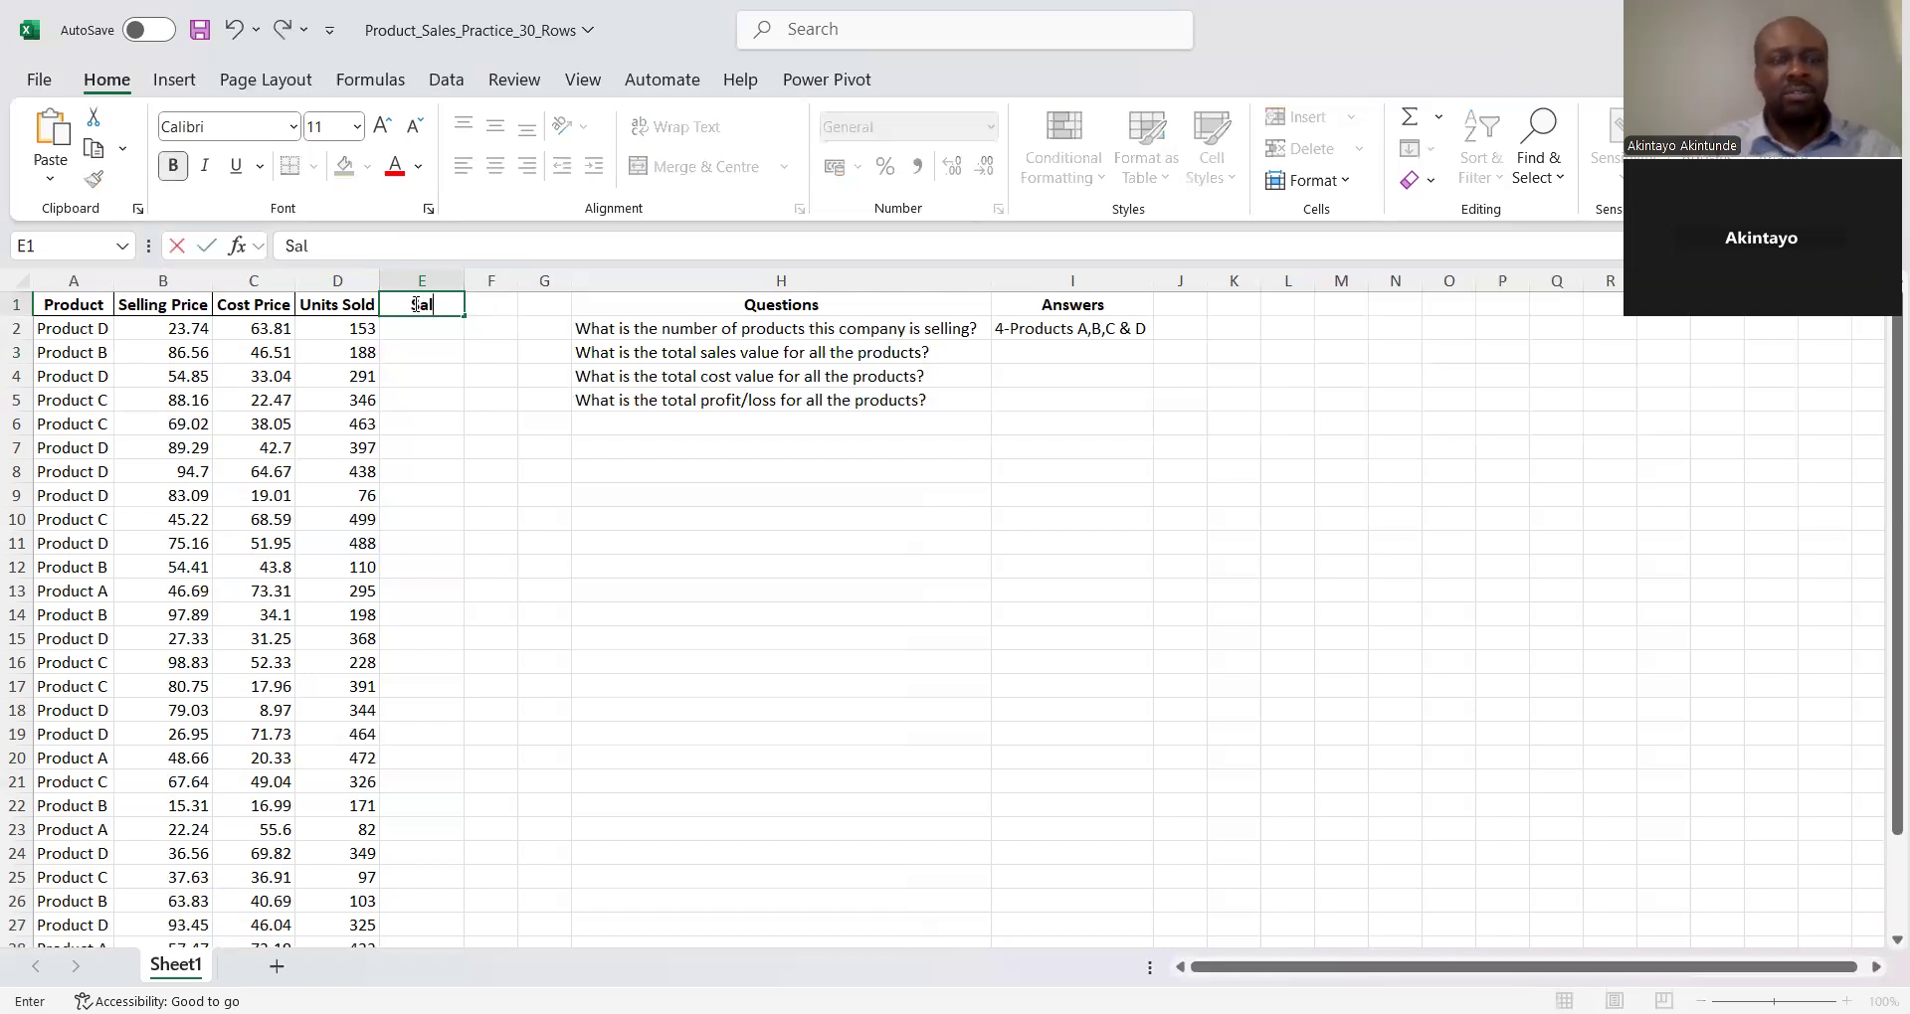
type("es Valu")
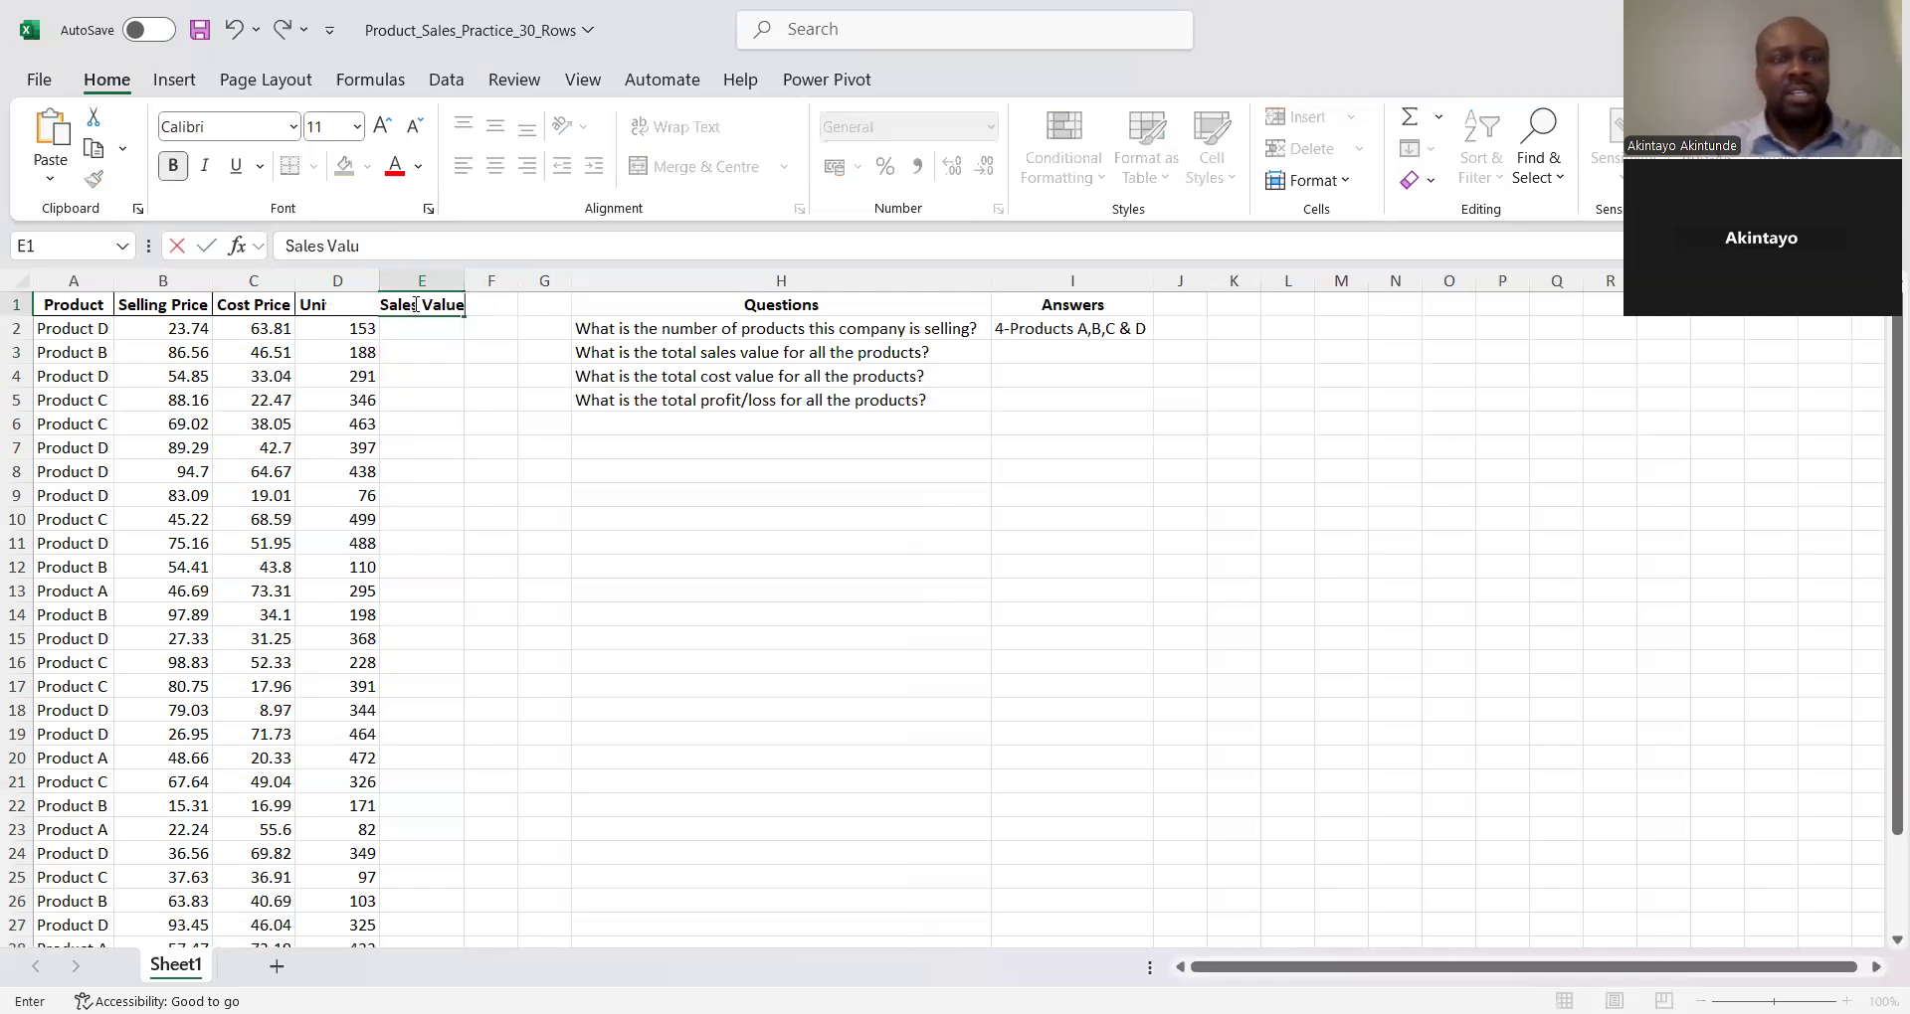
type("e")
key("Return")
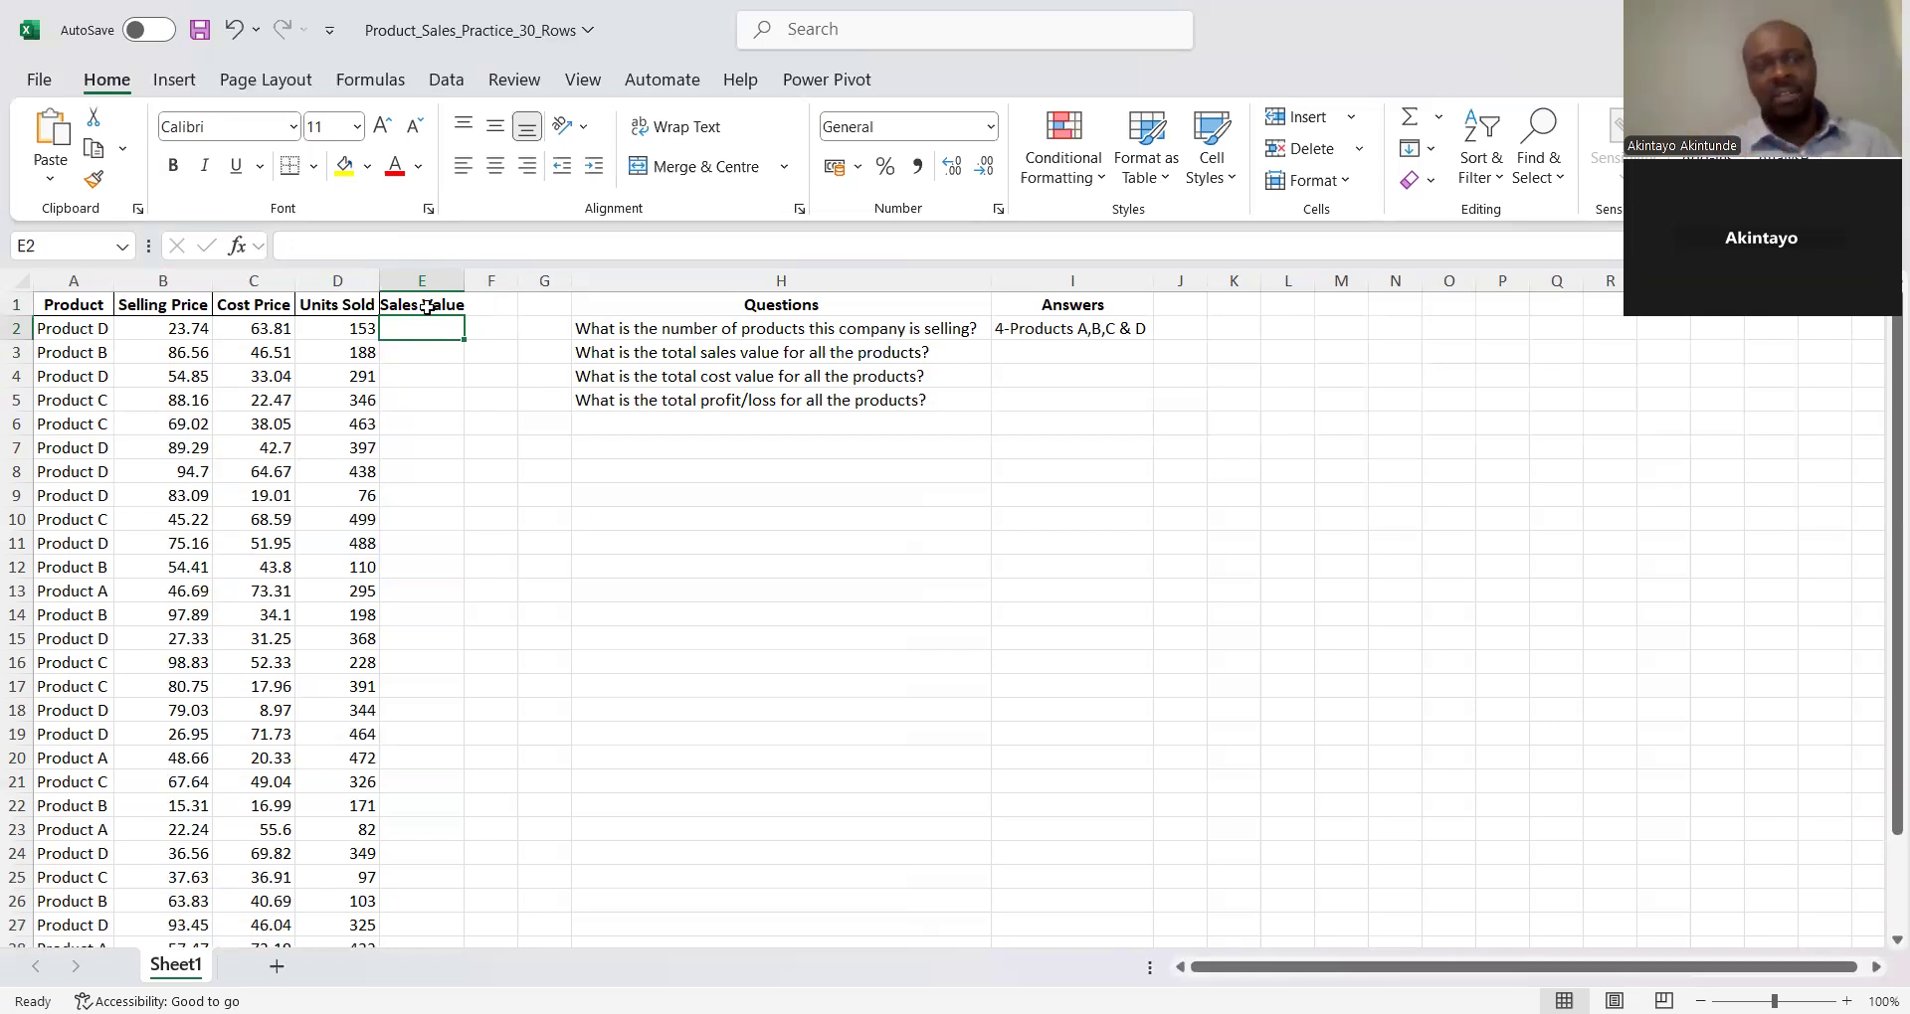
Insert a blank column before the Cost Price column and undo the insertion
left_click(237, 279)
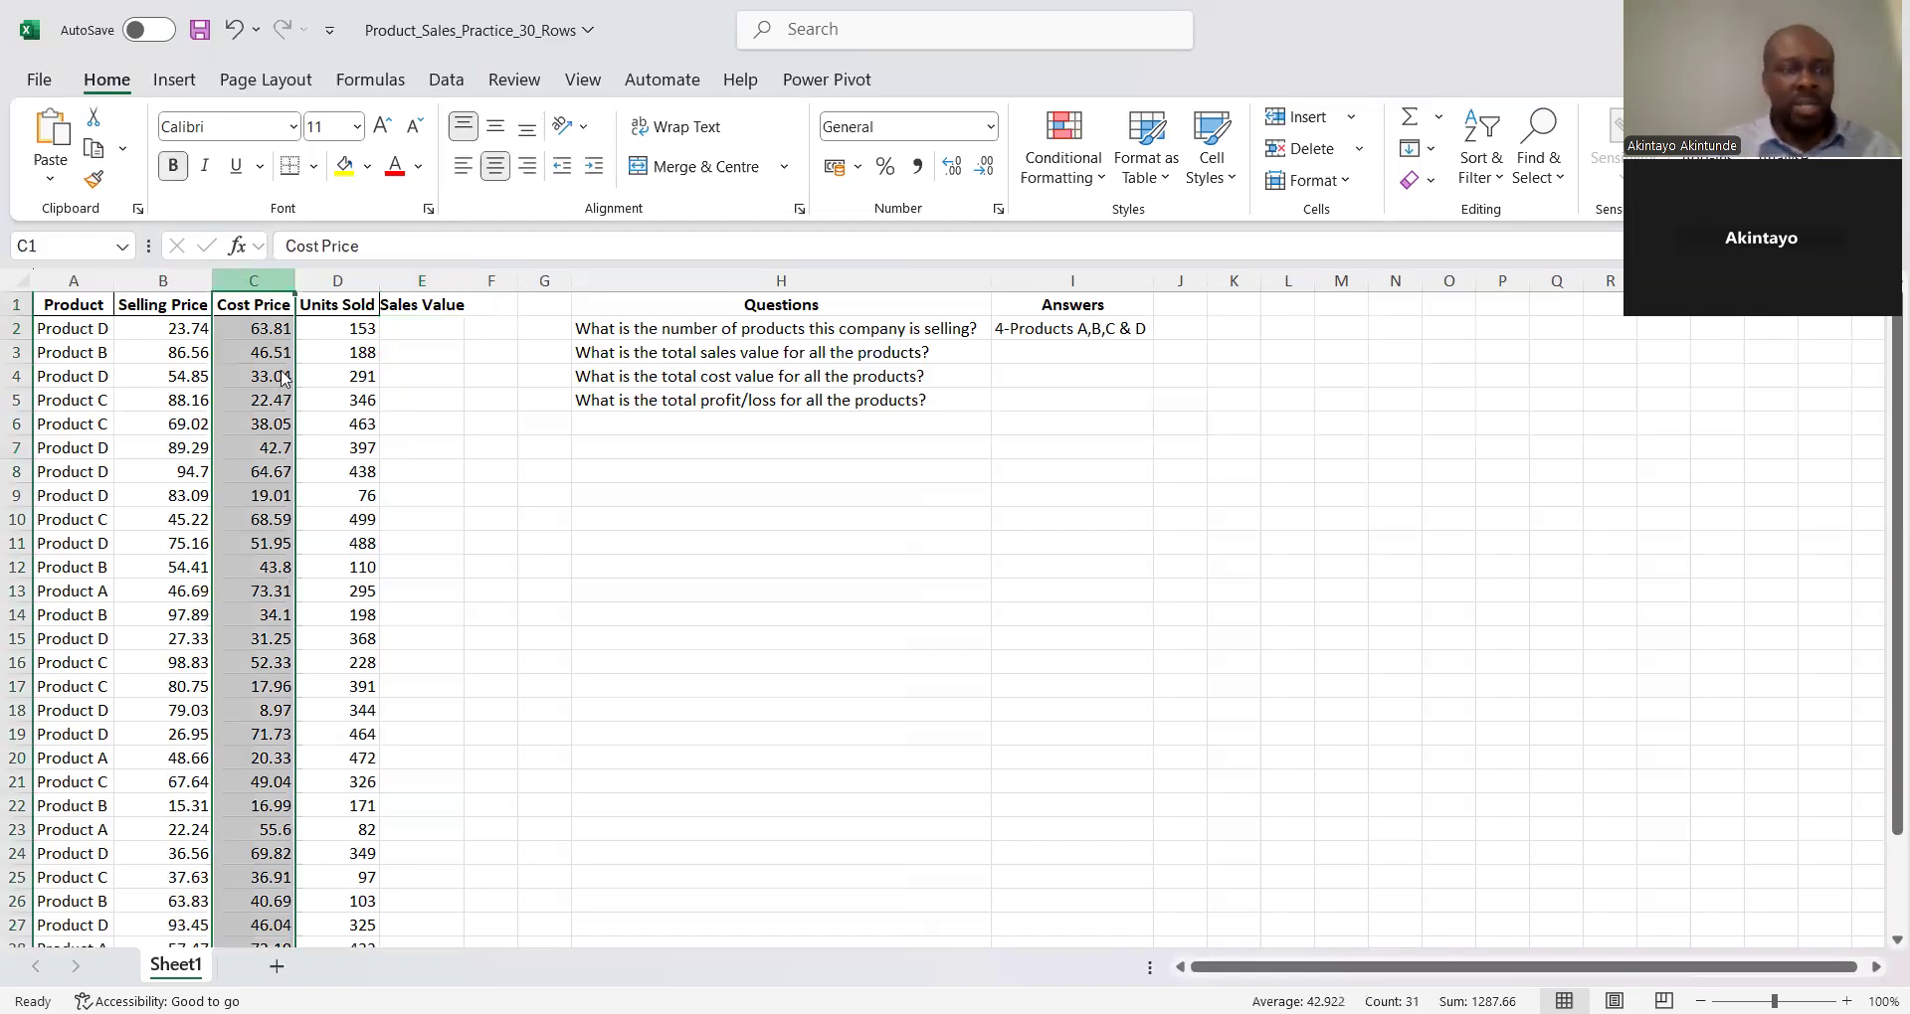
right_click(239, 280)
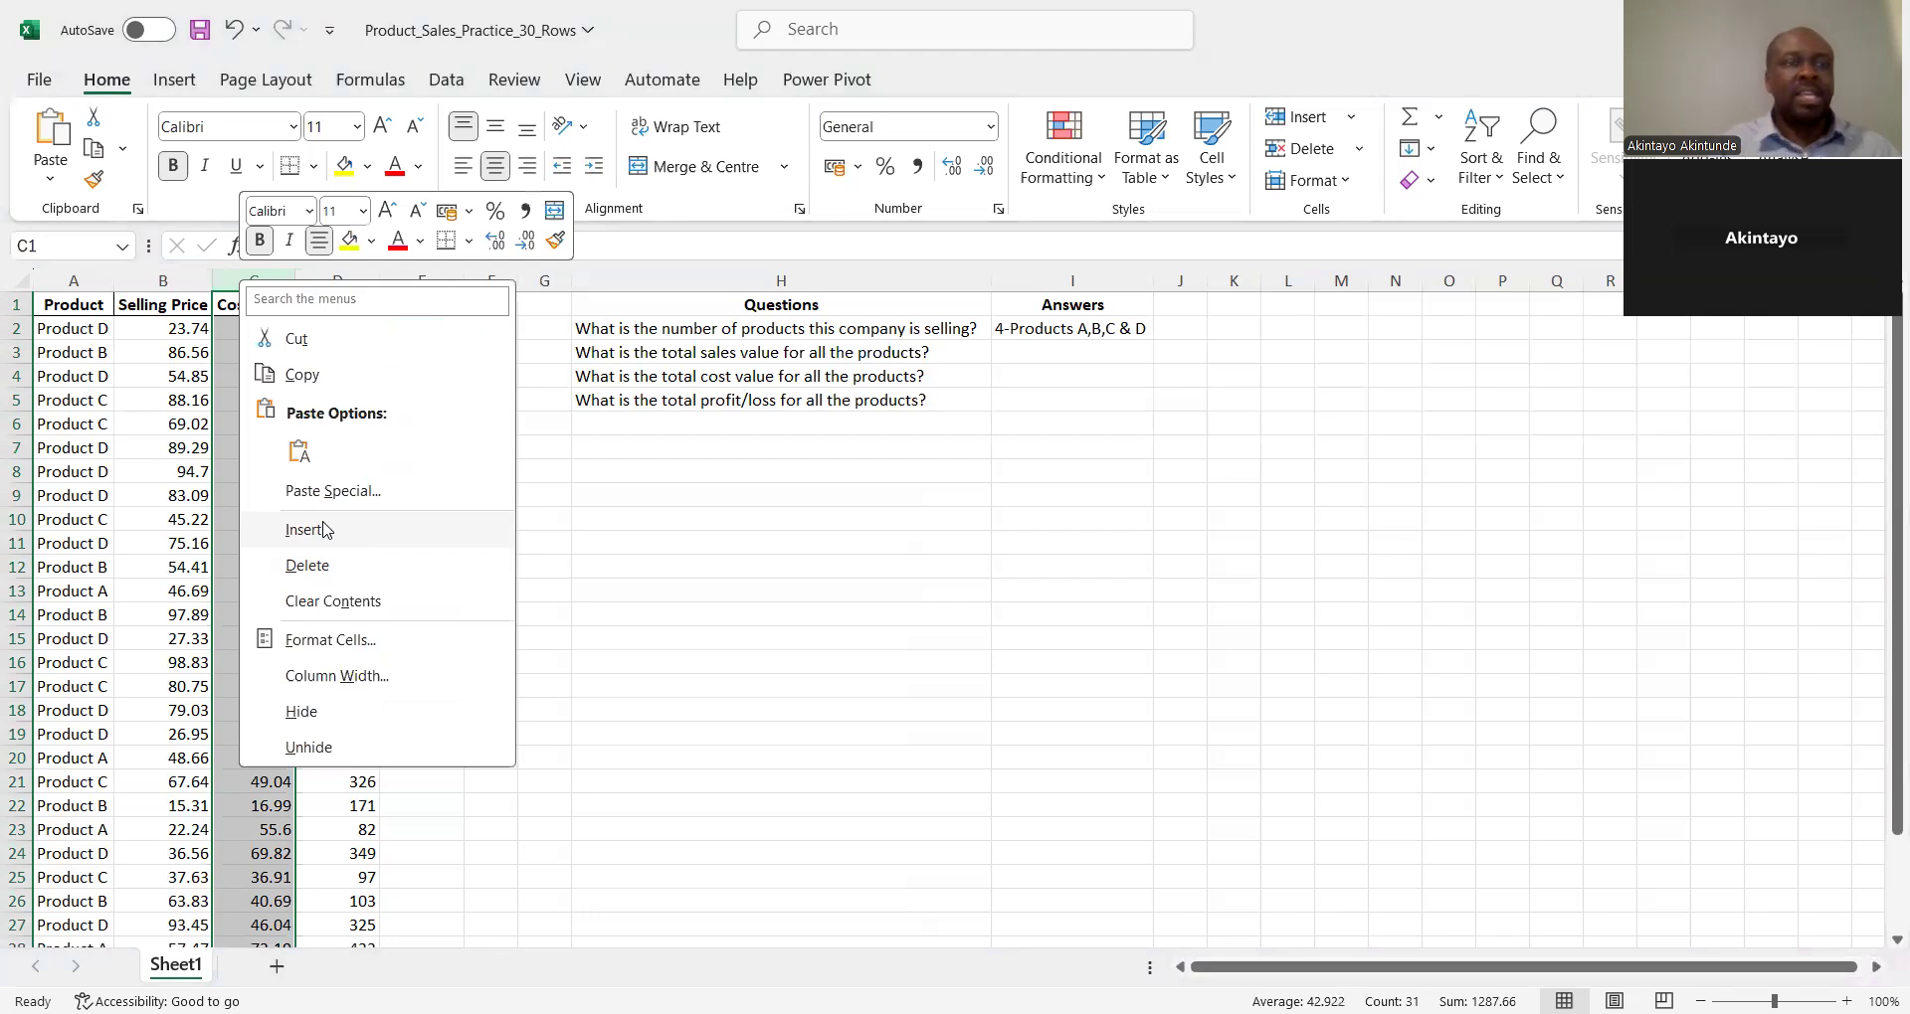
left_click(325, 530)
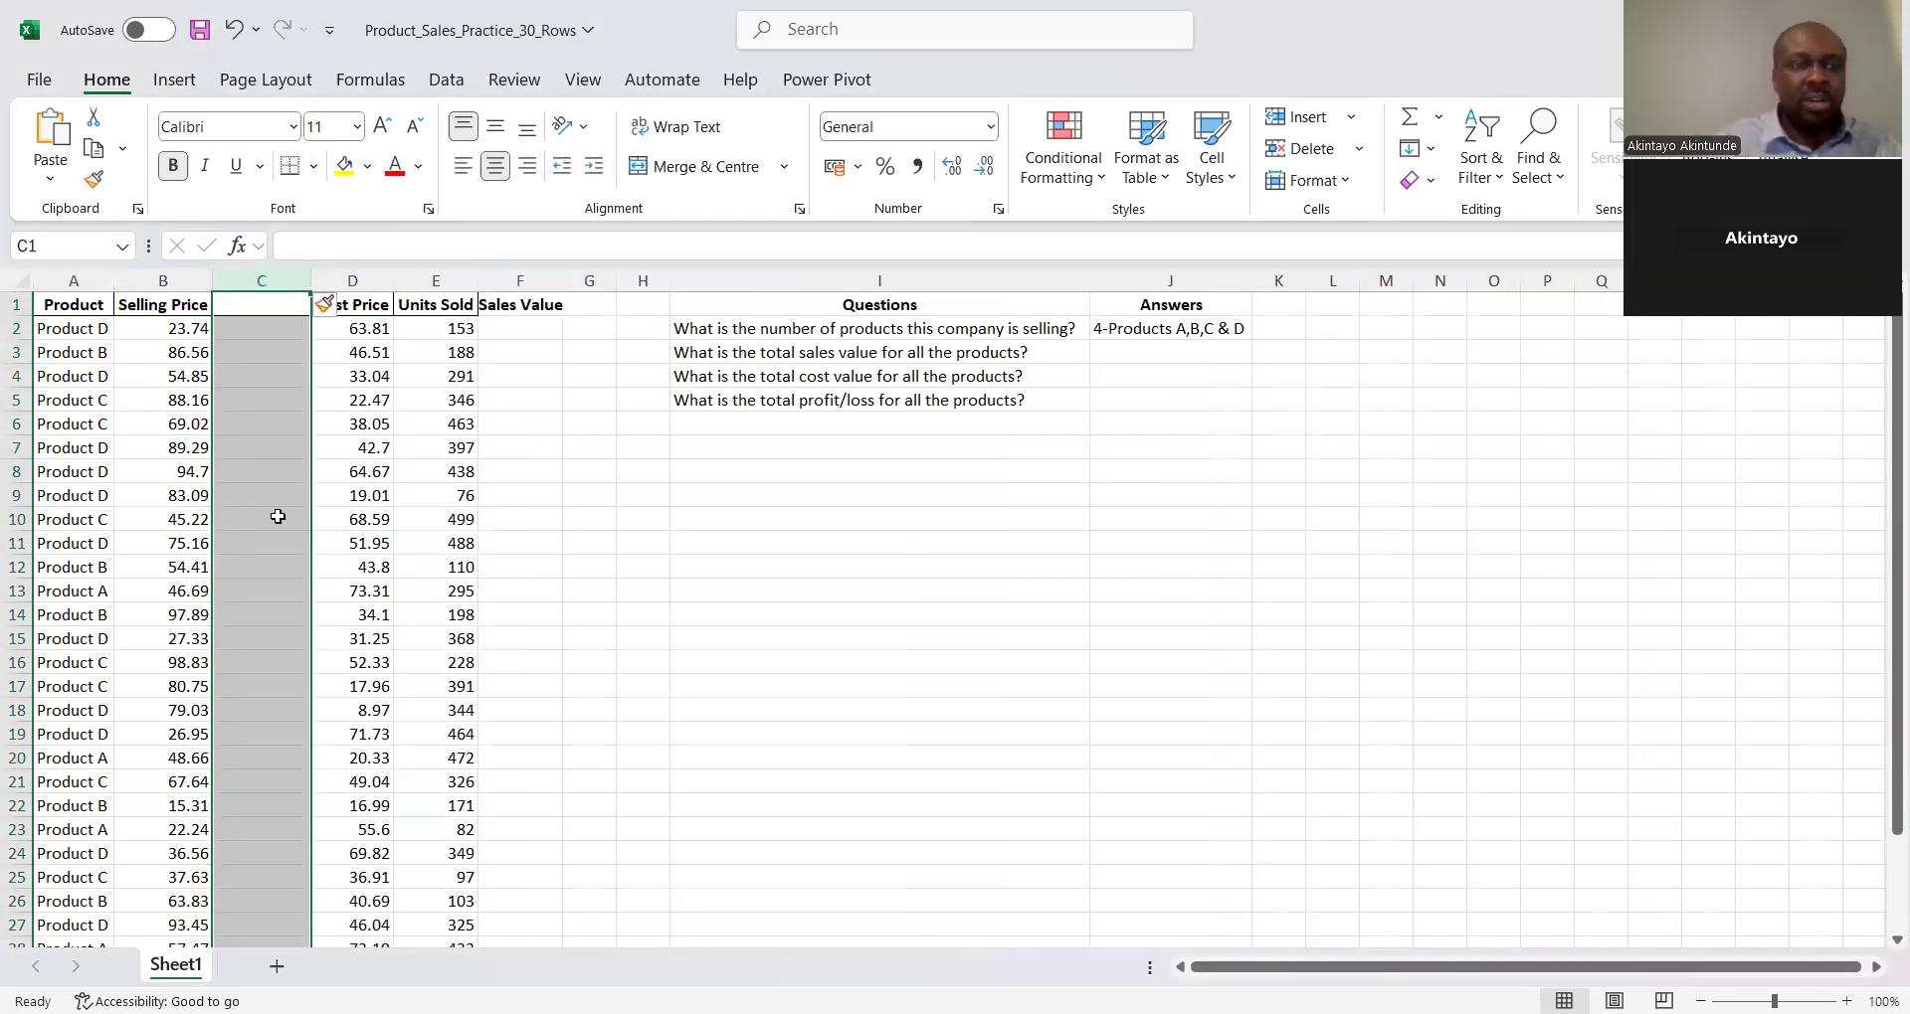
key("ctrl+z")
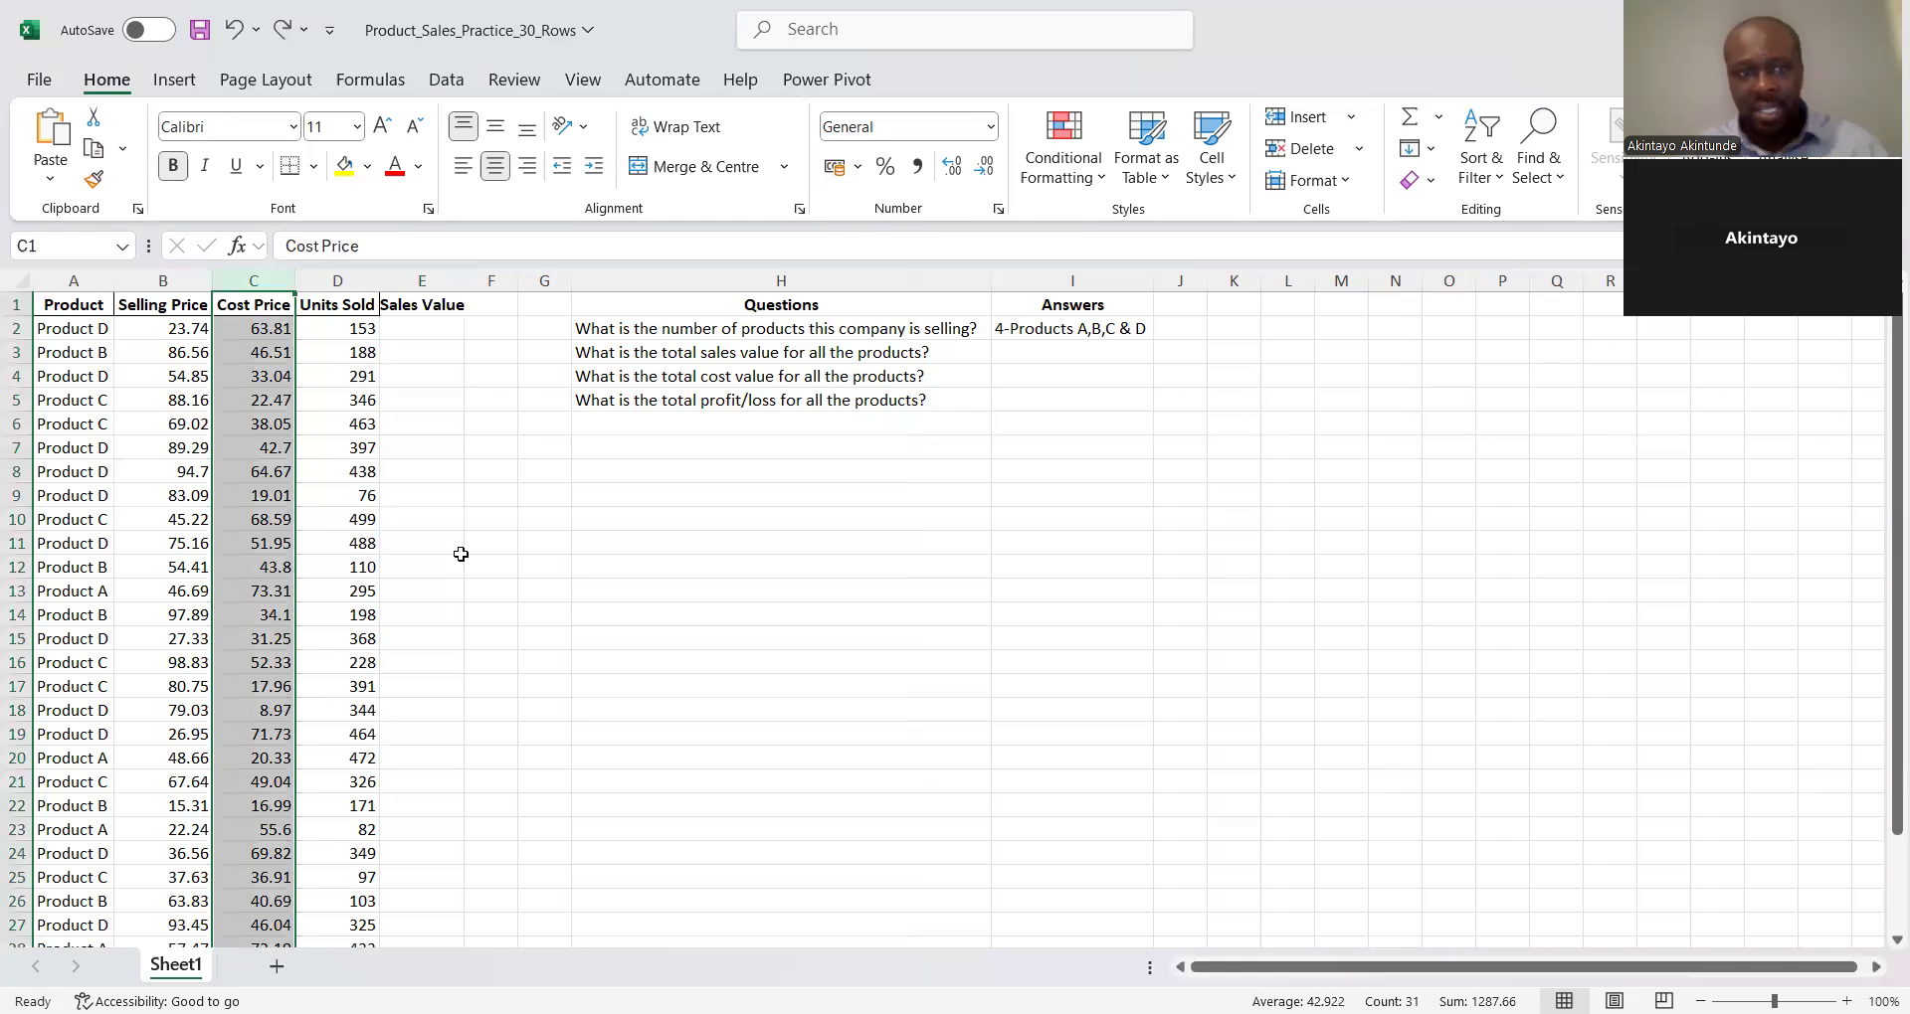
Calculate the sales value in E2 with =D2*B2 and fill the formula down the Sales Value column to the last product row
left_click(410, 326)
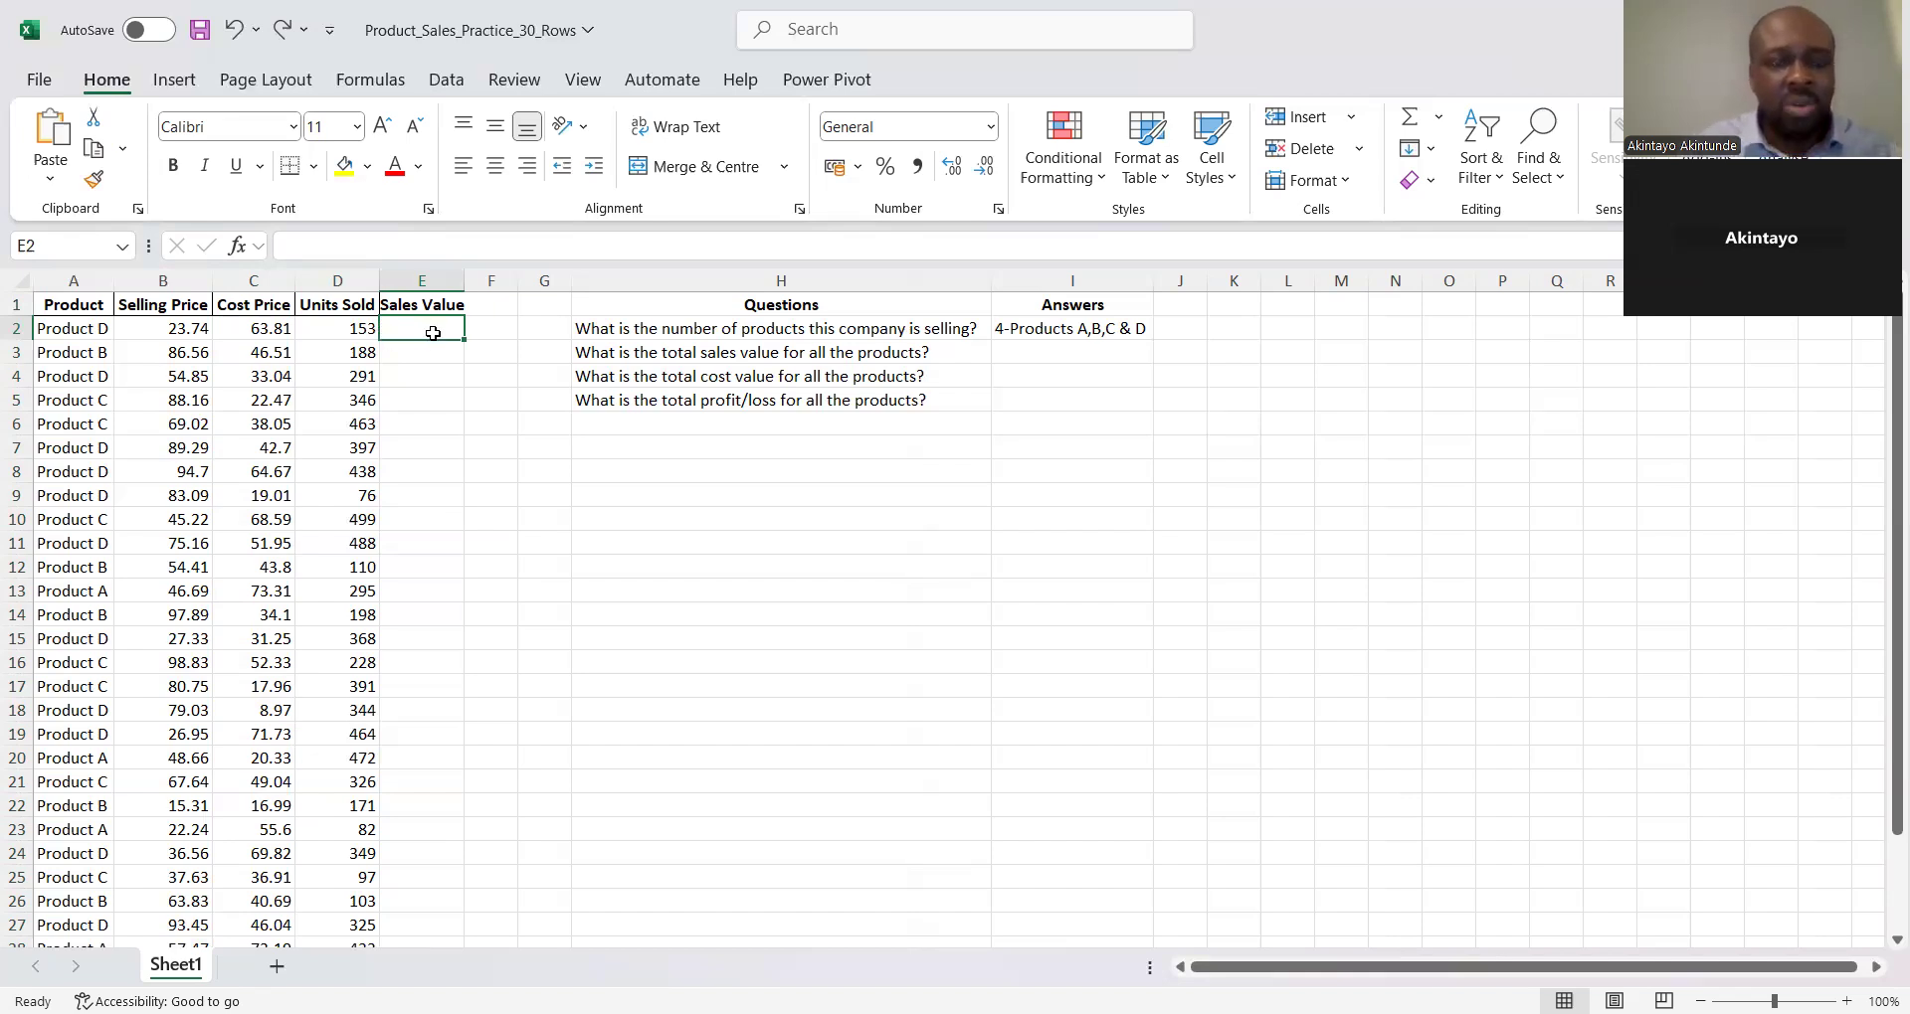
type("=")
left_click(341, 326)
type("*")
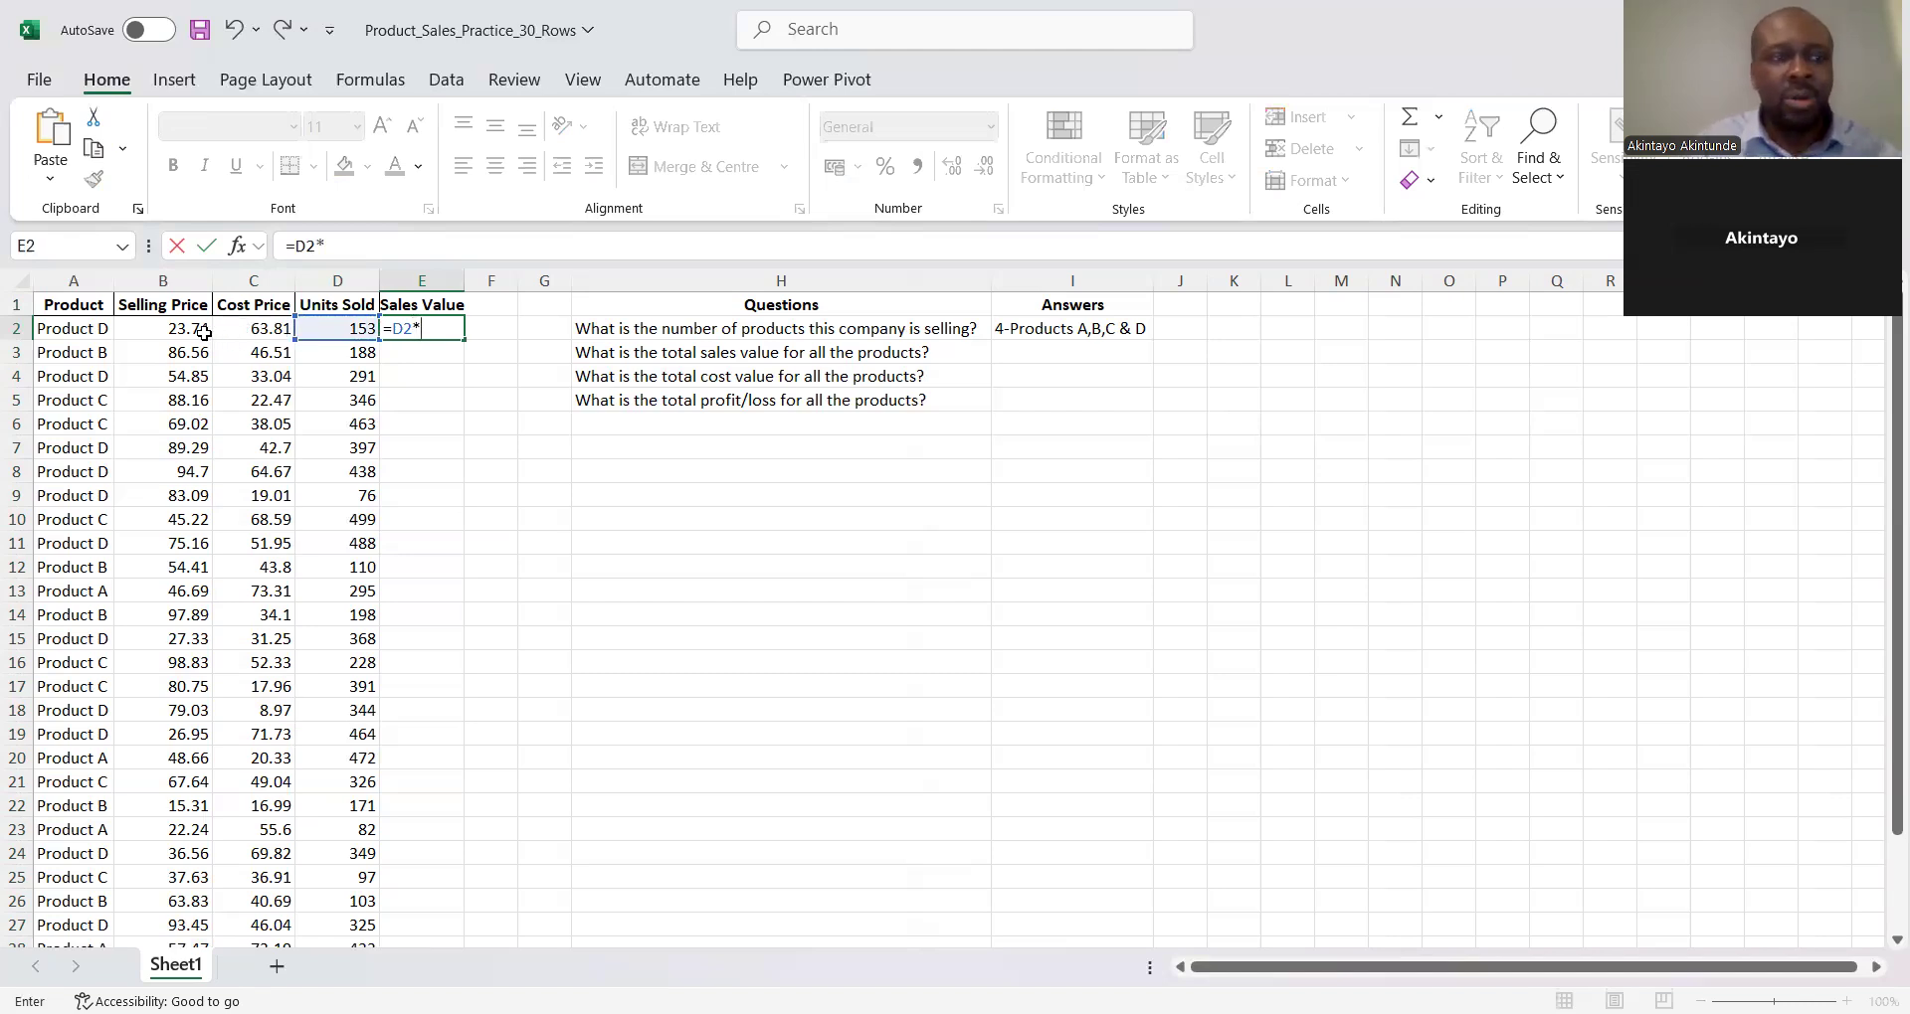
left_click(204, 333)
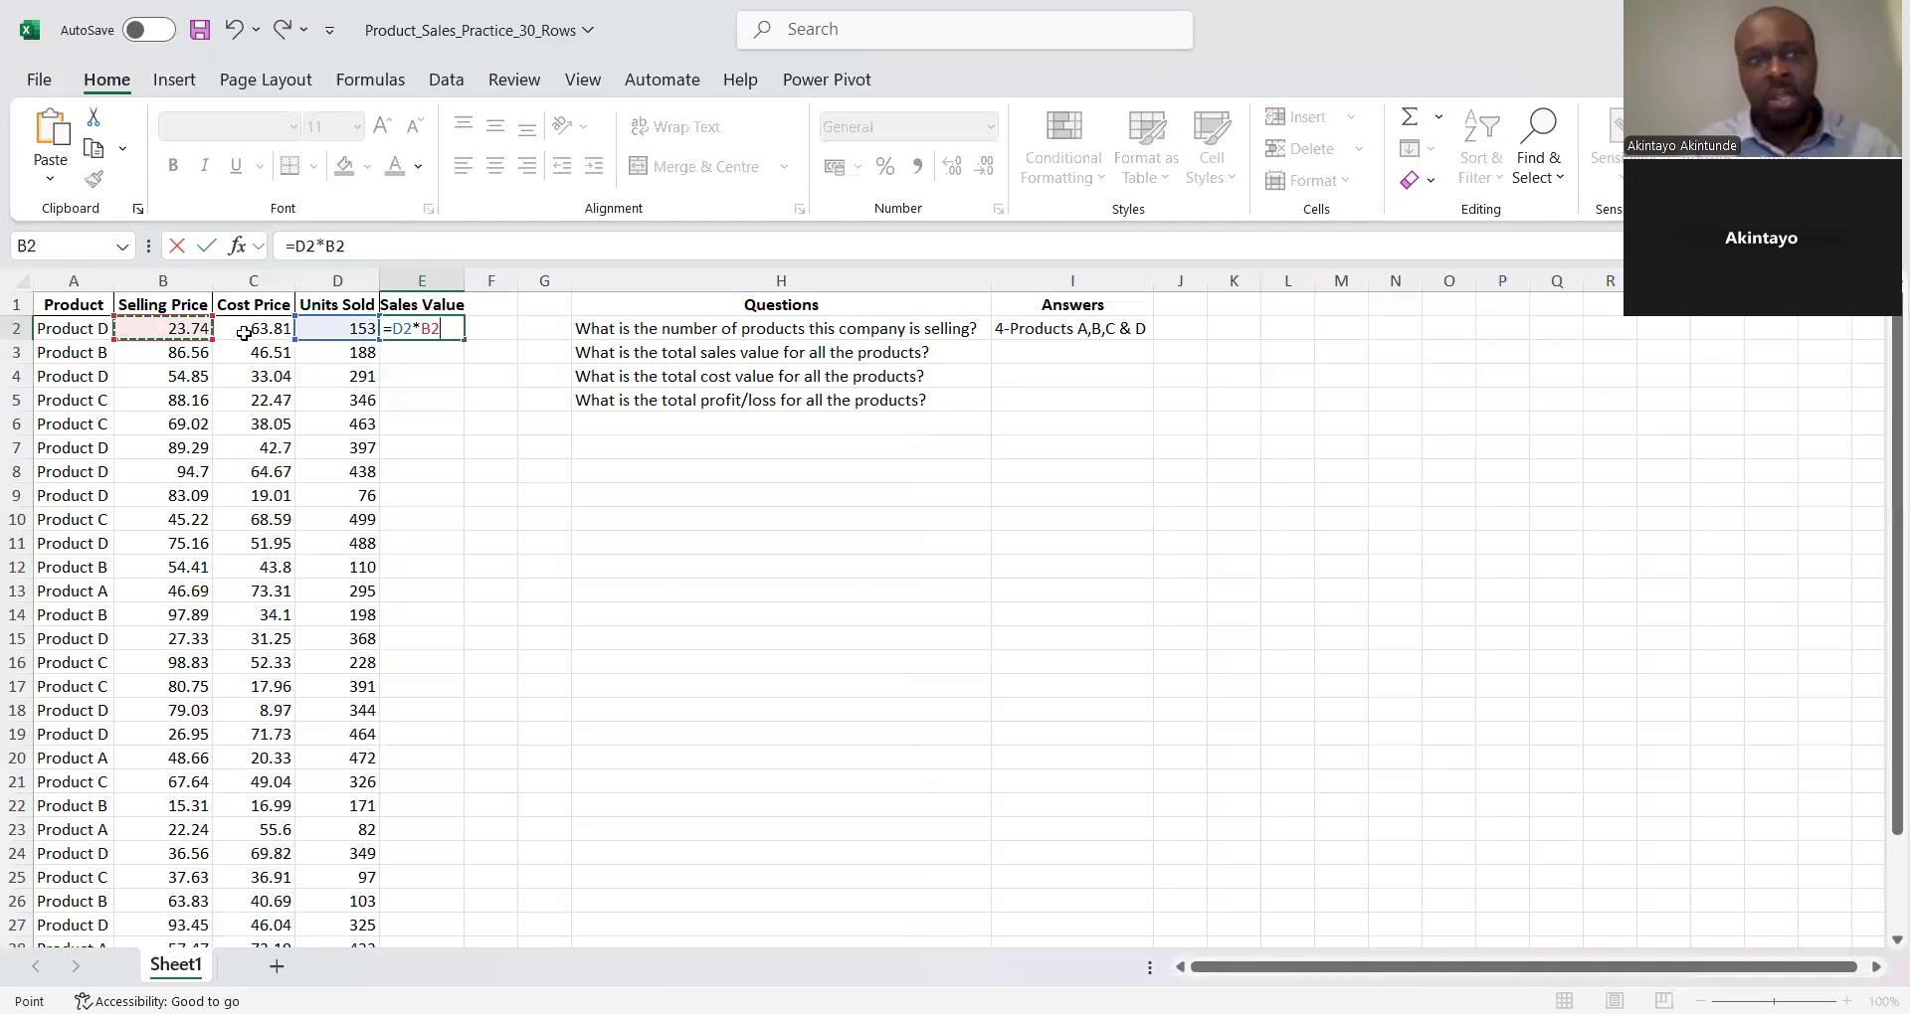
key("Return")
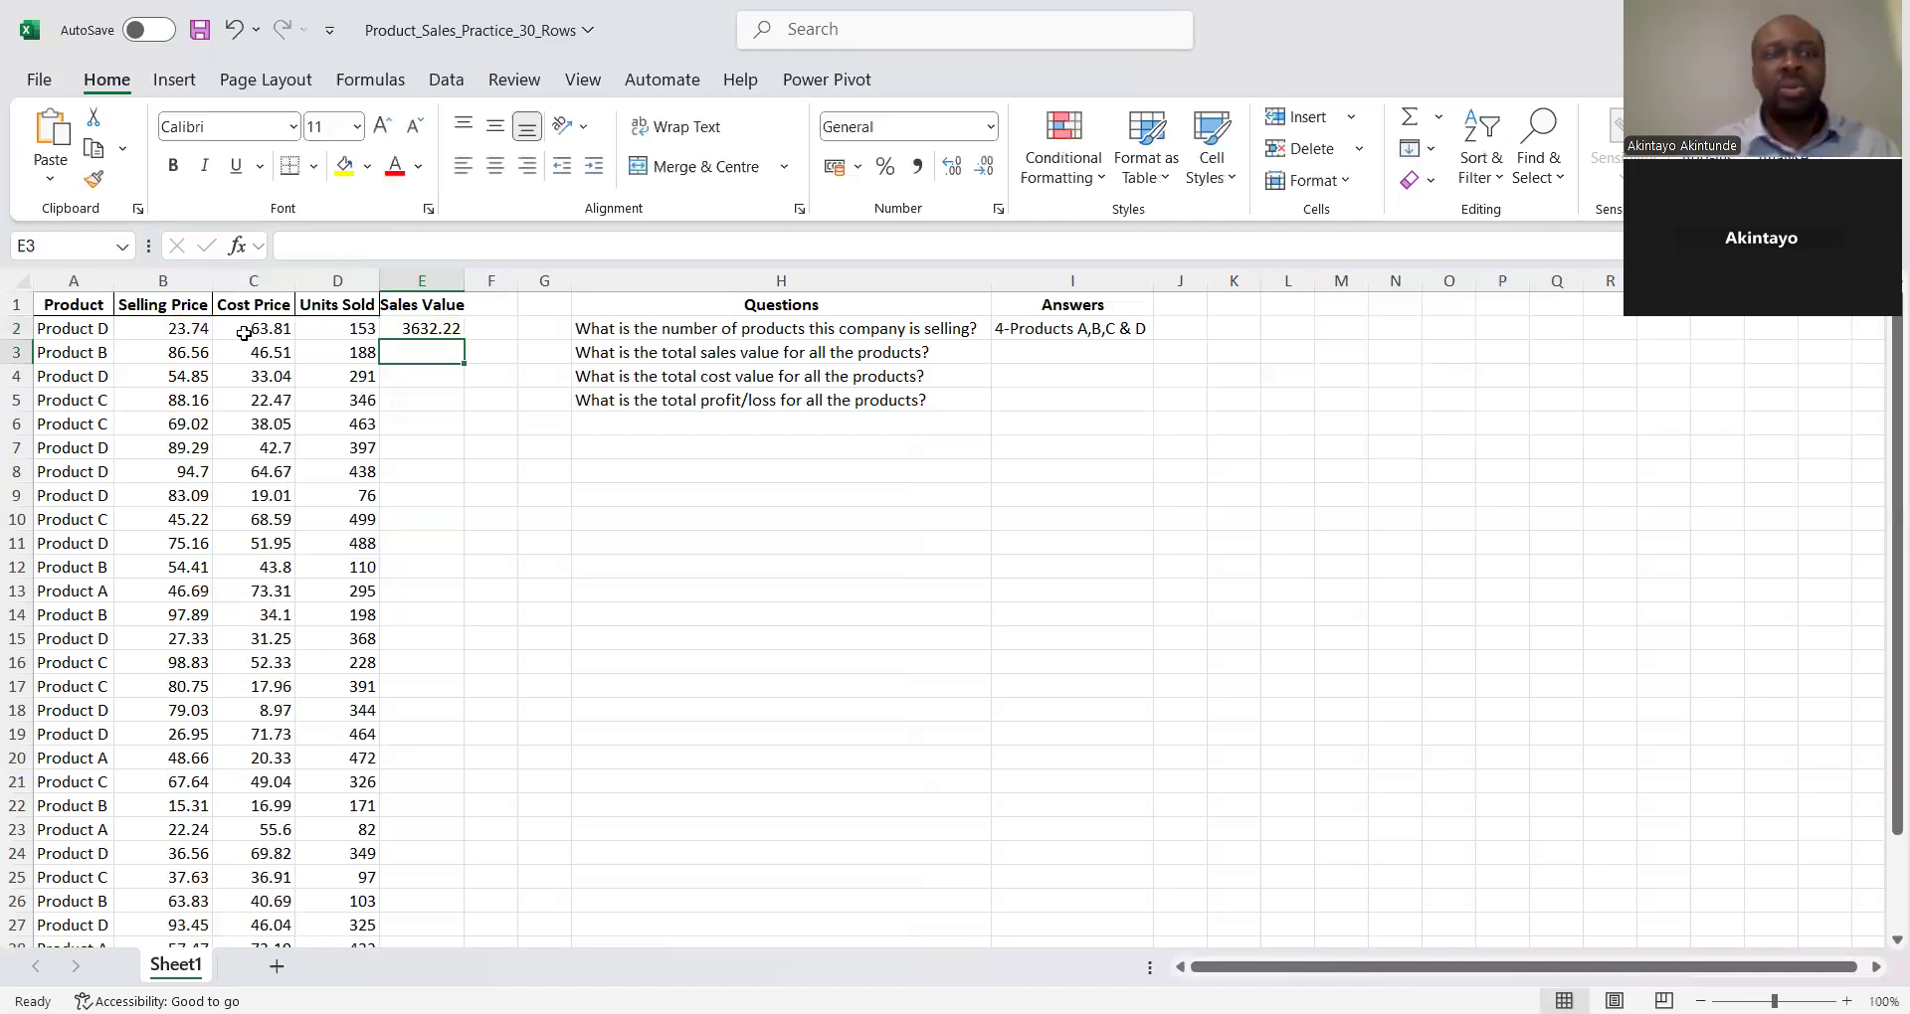
left_click(427, 331)
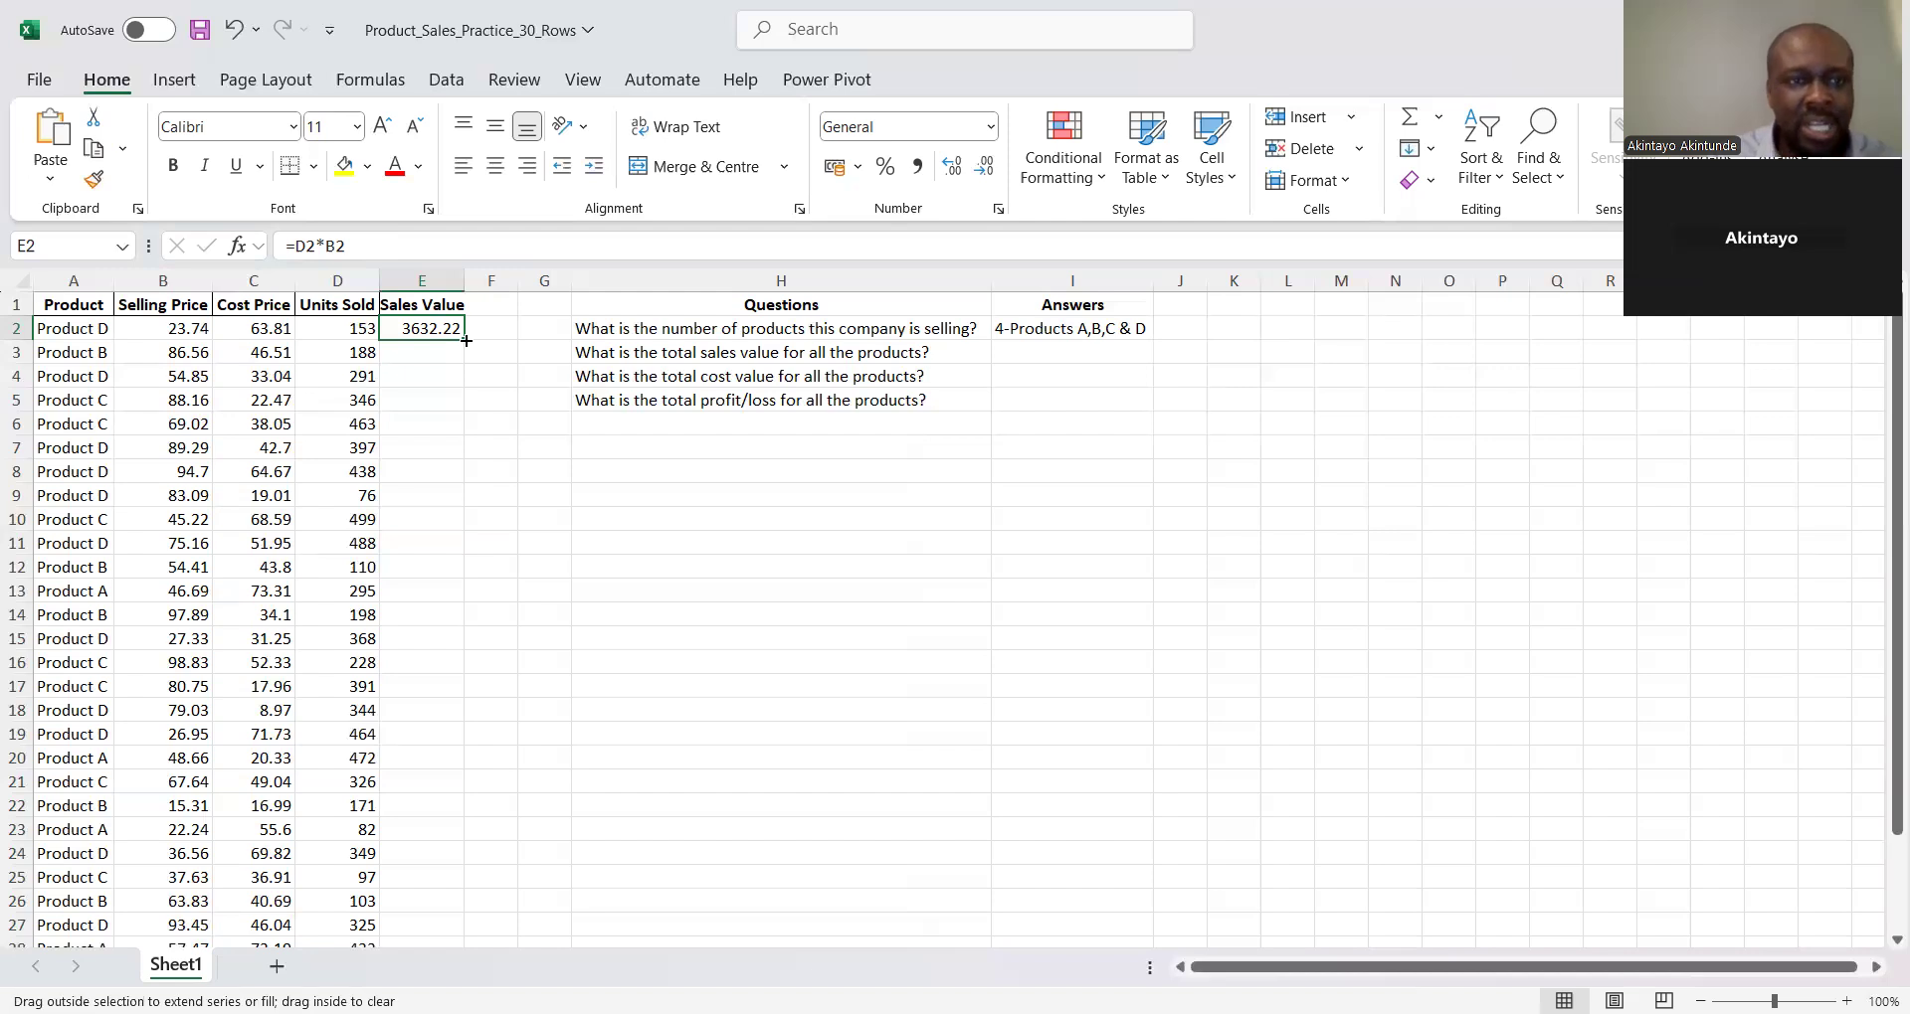
double_click(467, 341)
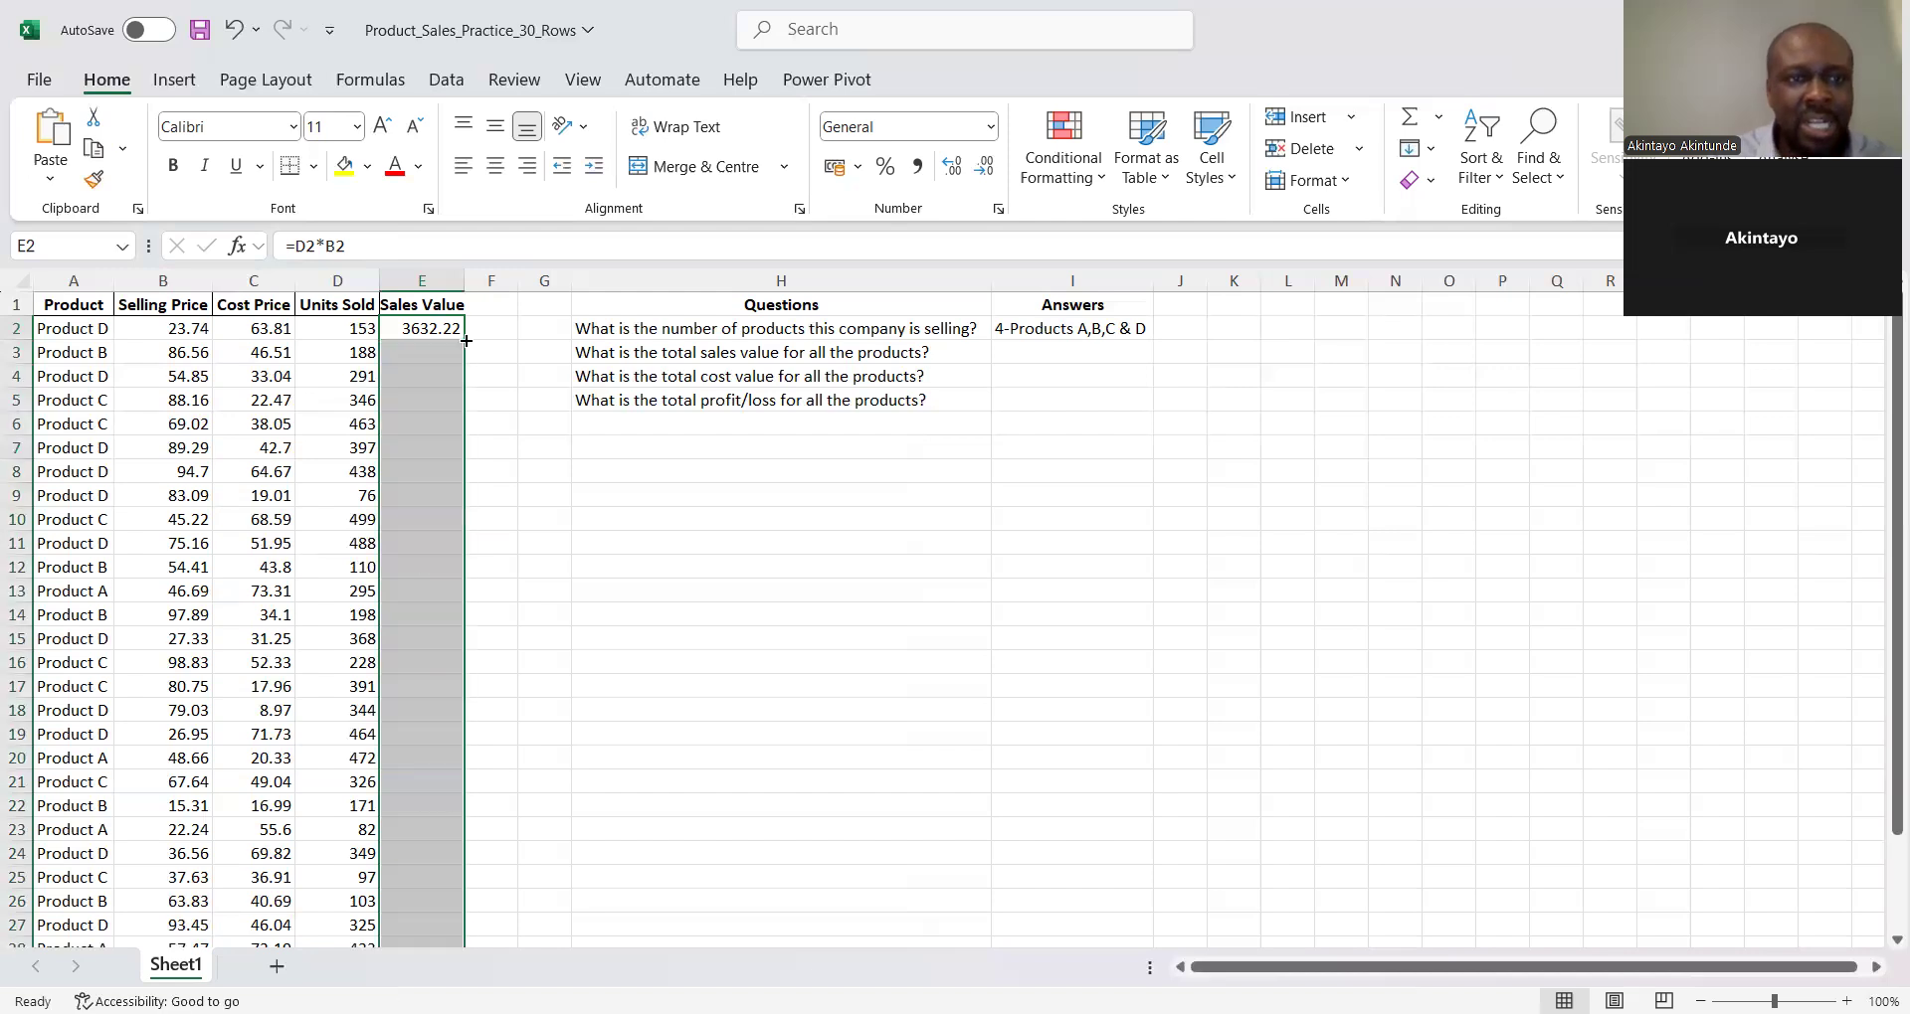
Review the filled Sales Value column down to the last product row and return to the start of the sheet
left_click(499, 505)
key("Down")
key("Down")
key("Down")
key("Down")
key("Down")
key("Down")
key("Down")
key("Down")
key("Down")
key("Down")
key("Down")
key("Down")
key("Down")
key("Down")
key("Down")
key("Down")
key("Down")
key("Down")
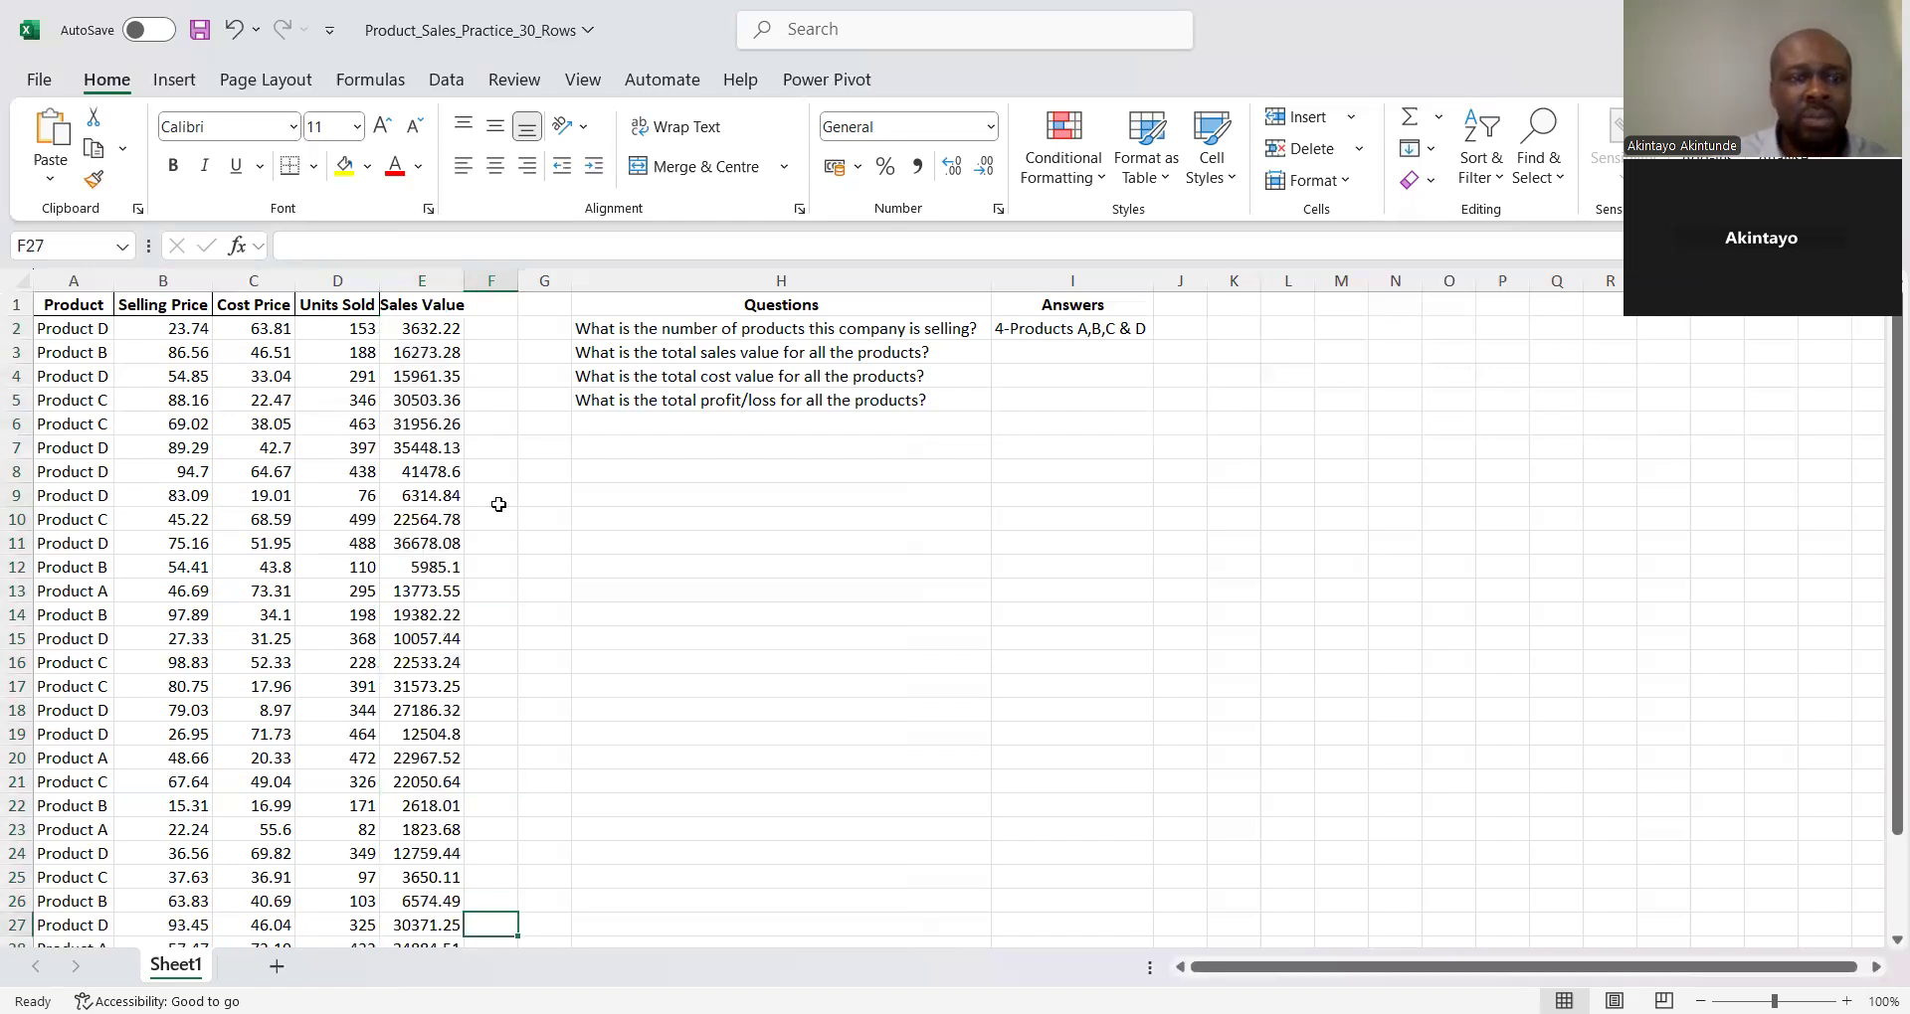
key("Down")
key("Down")
key("Down")
key("Down")
key("Down")
key("Left")
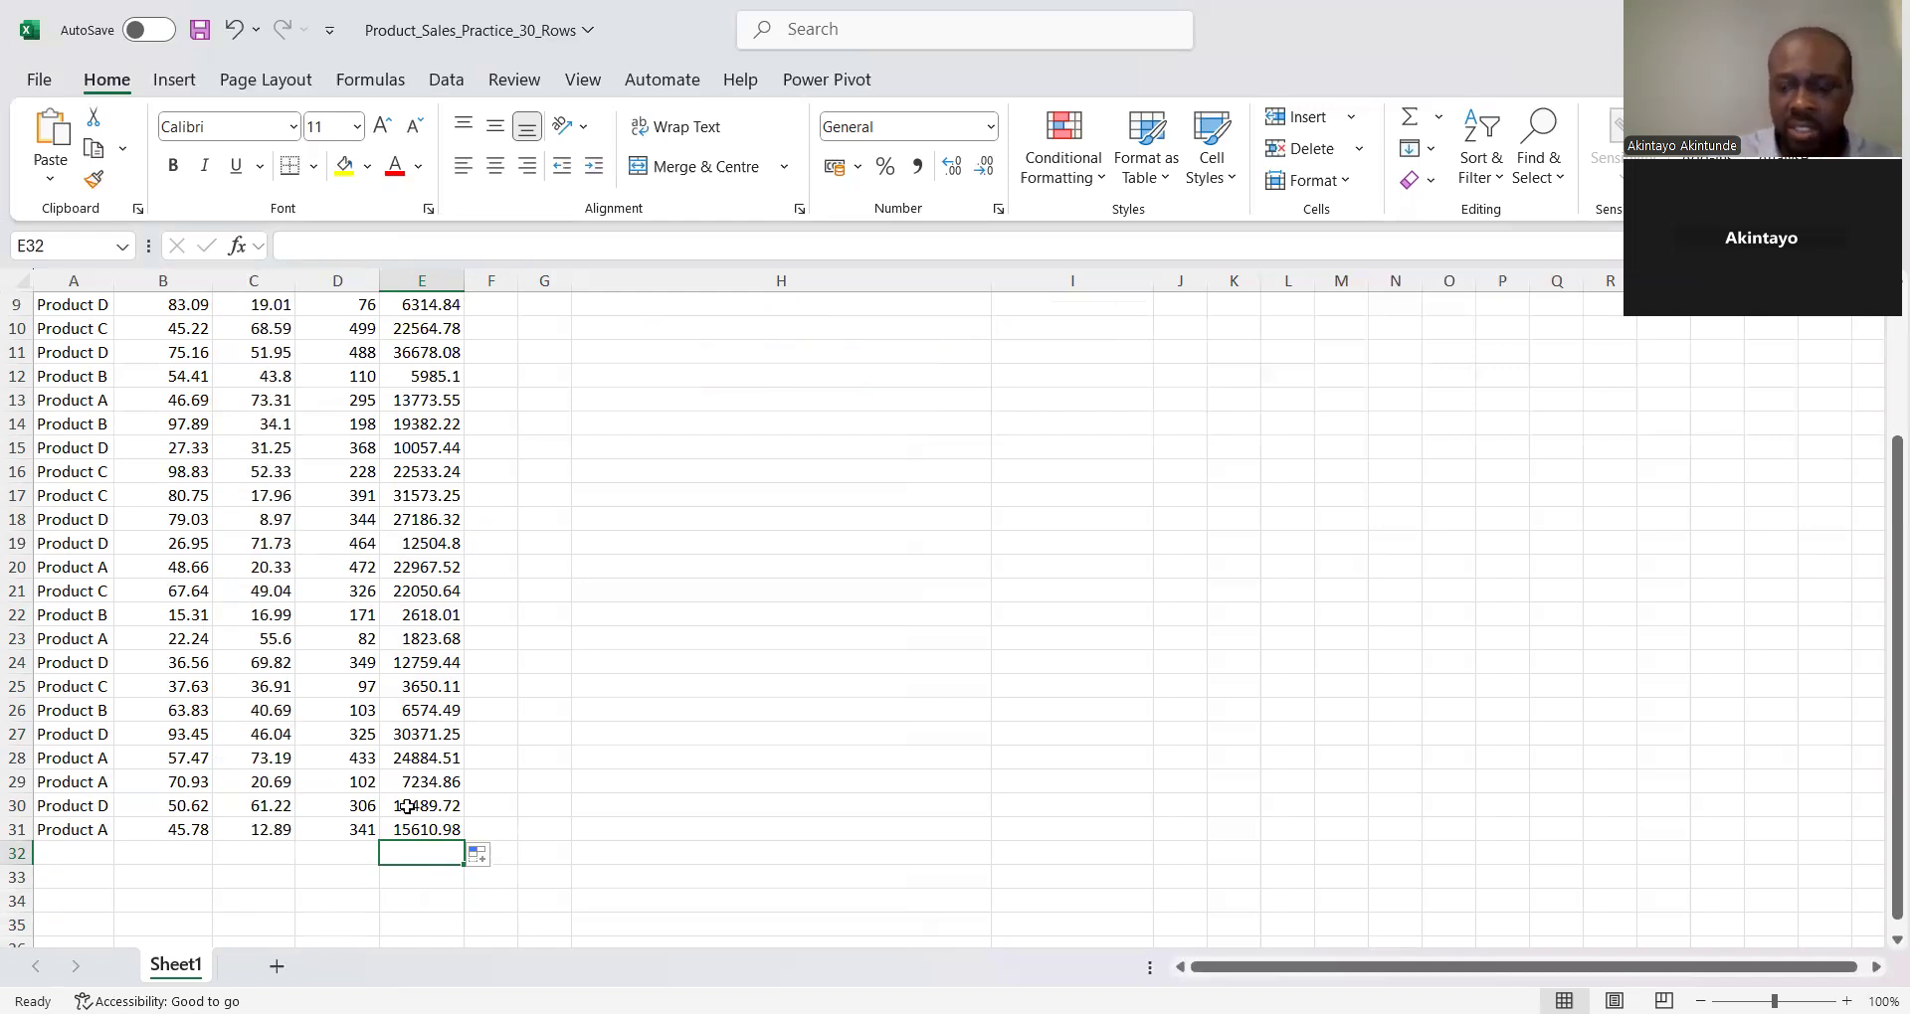
key("ctrl+Home")
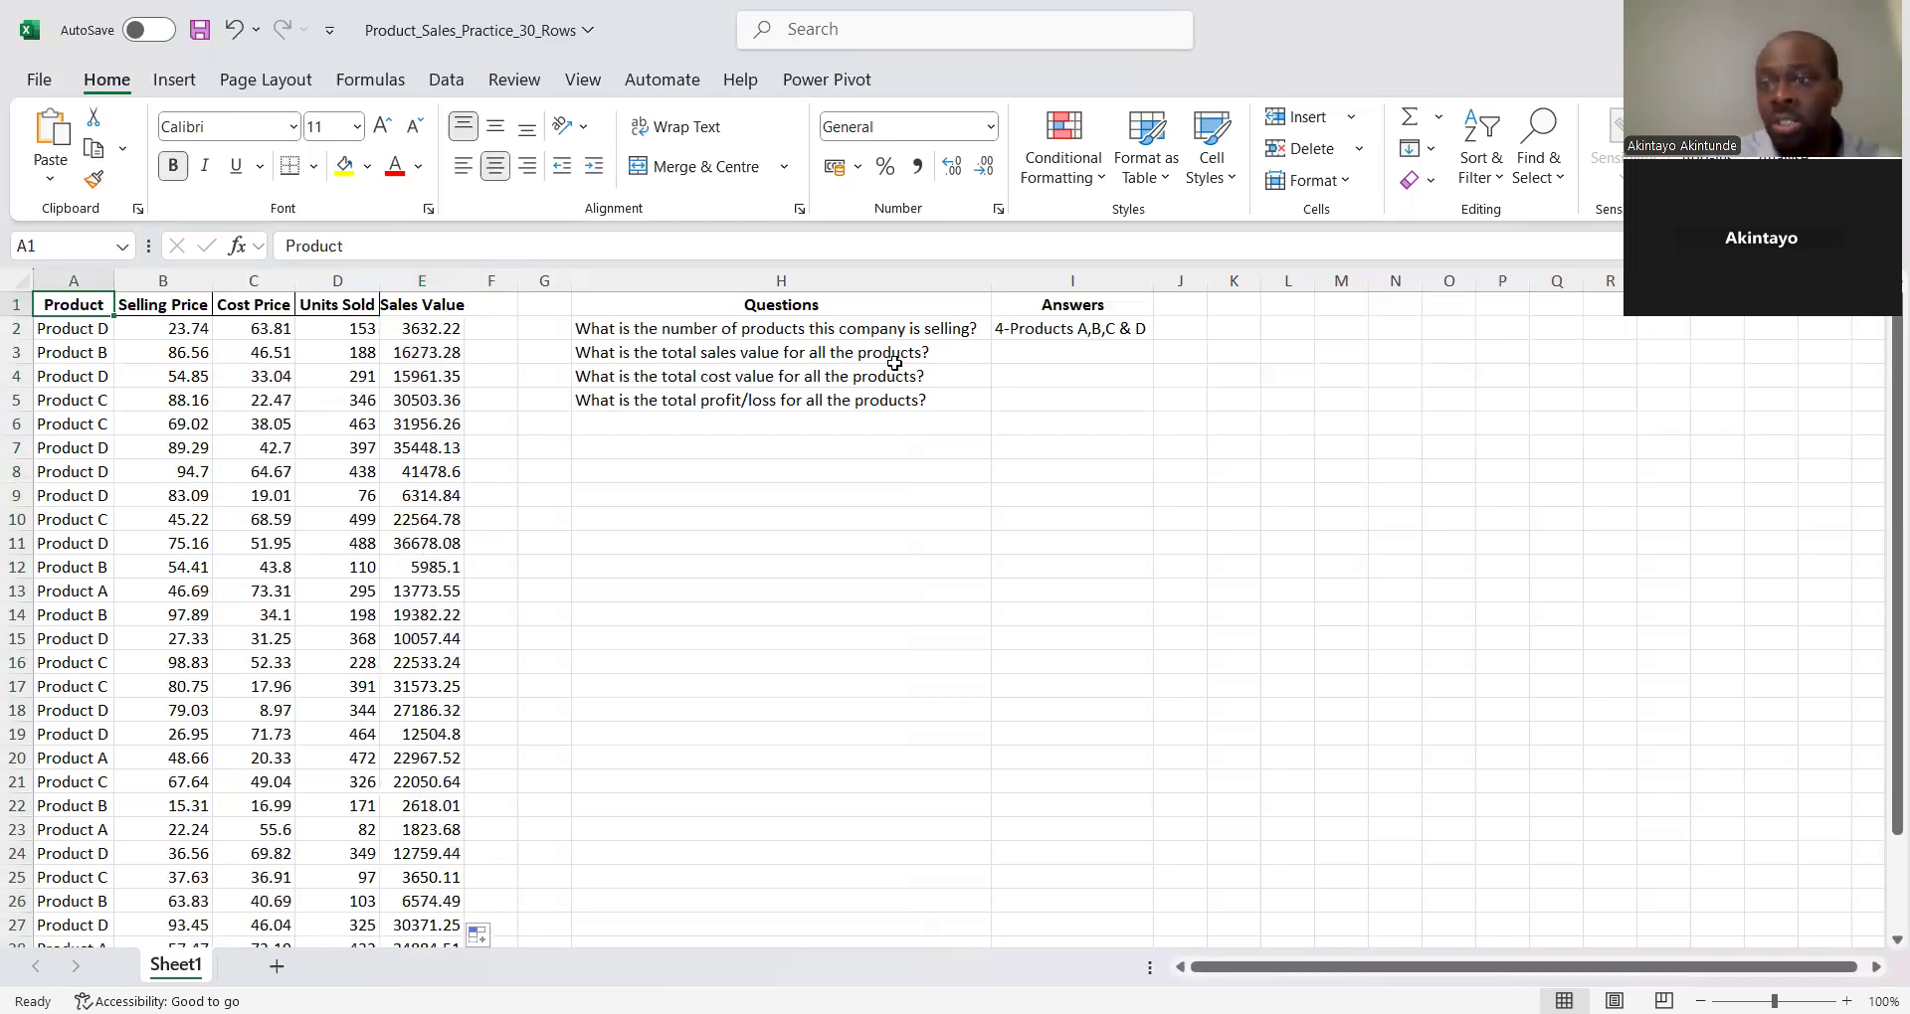
Total the Sales Value column in E32, below the last product row, with =SUM(E2:E31)
left_click(415, 861)
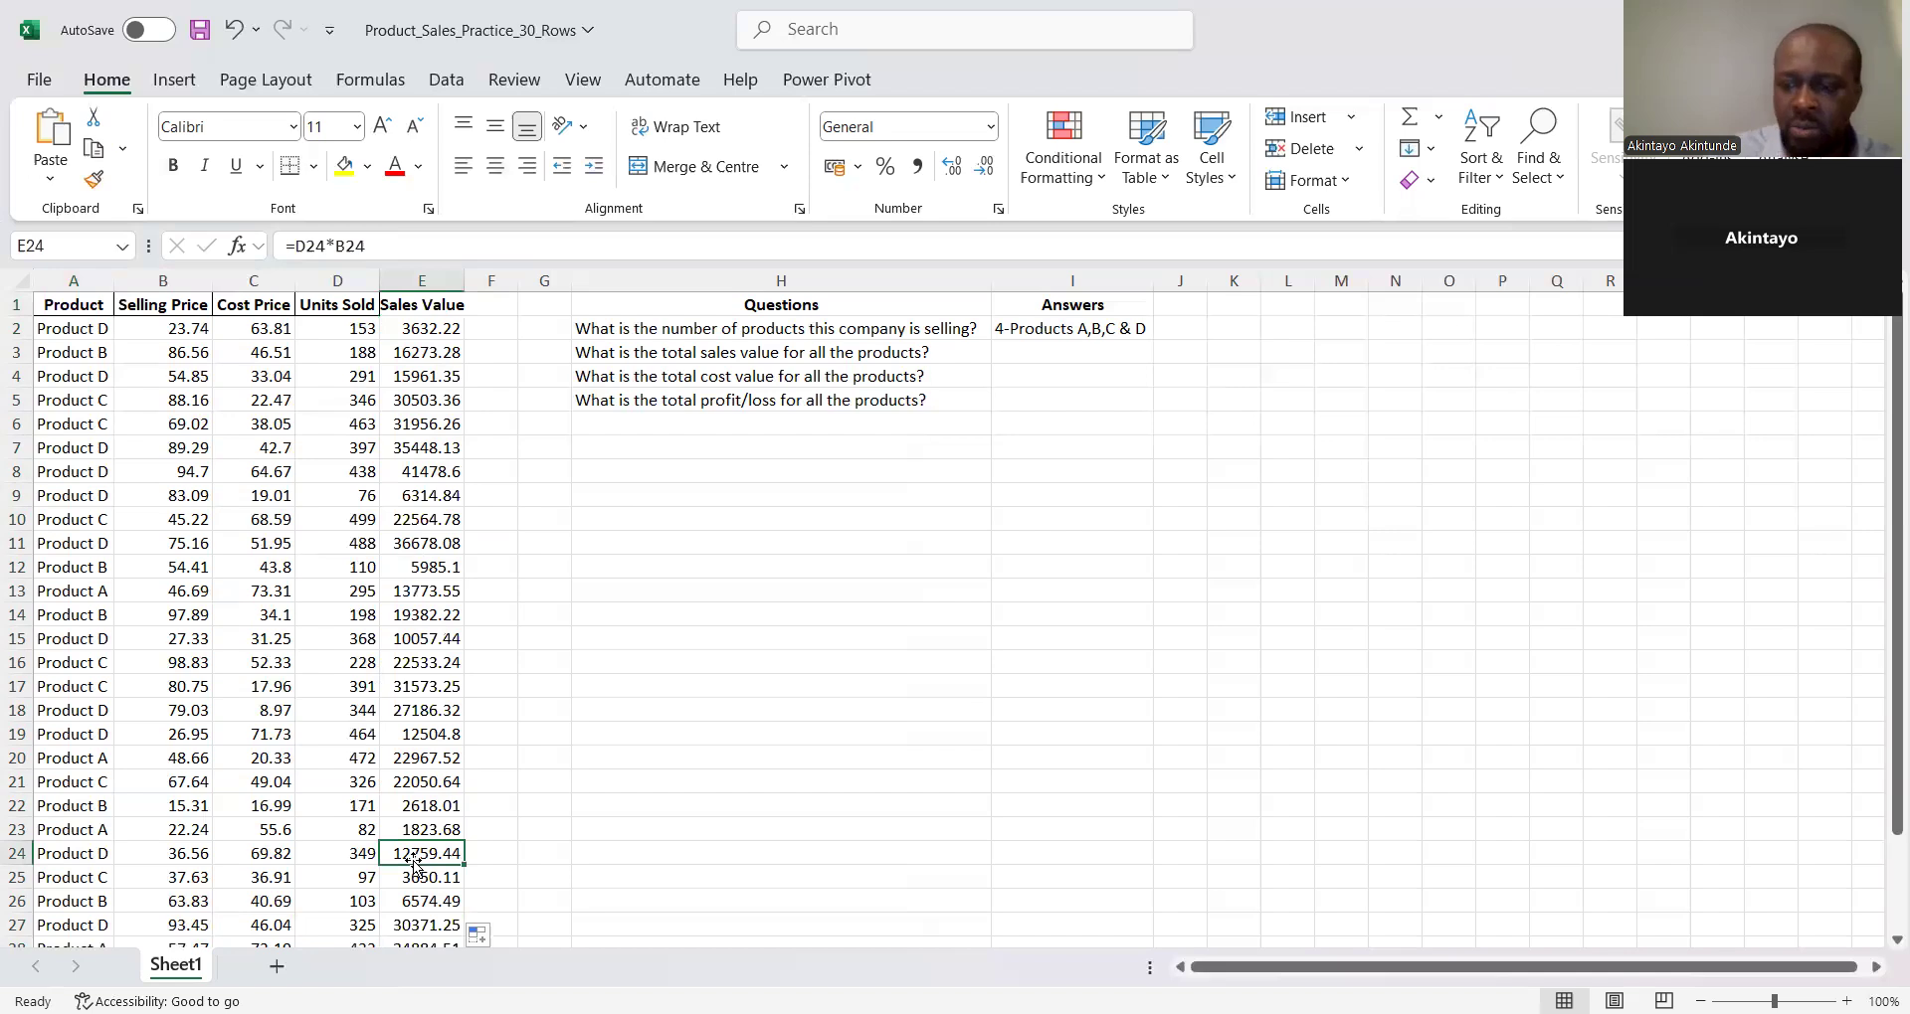
key("ctrl+End")
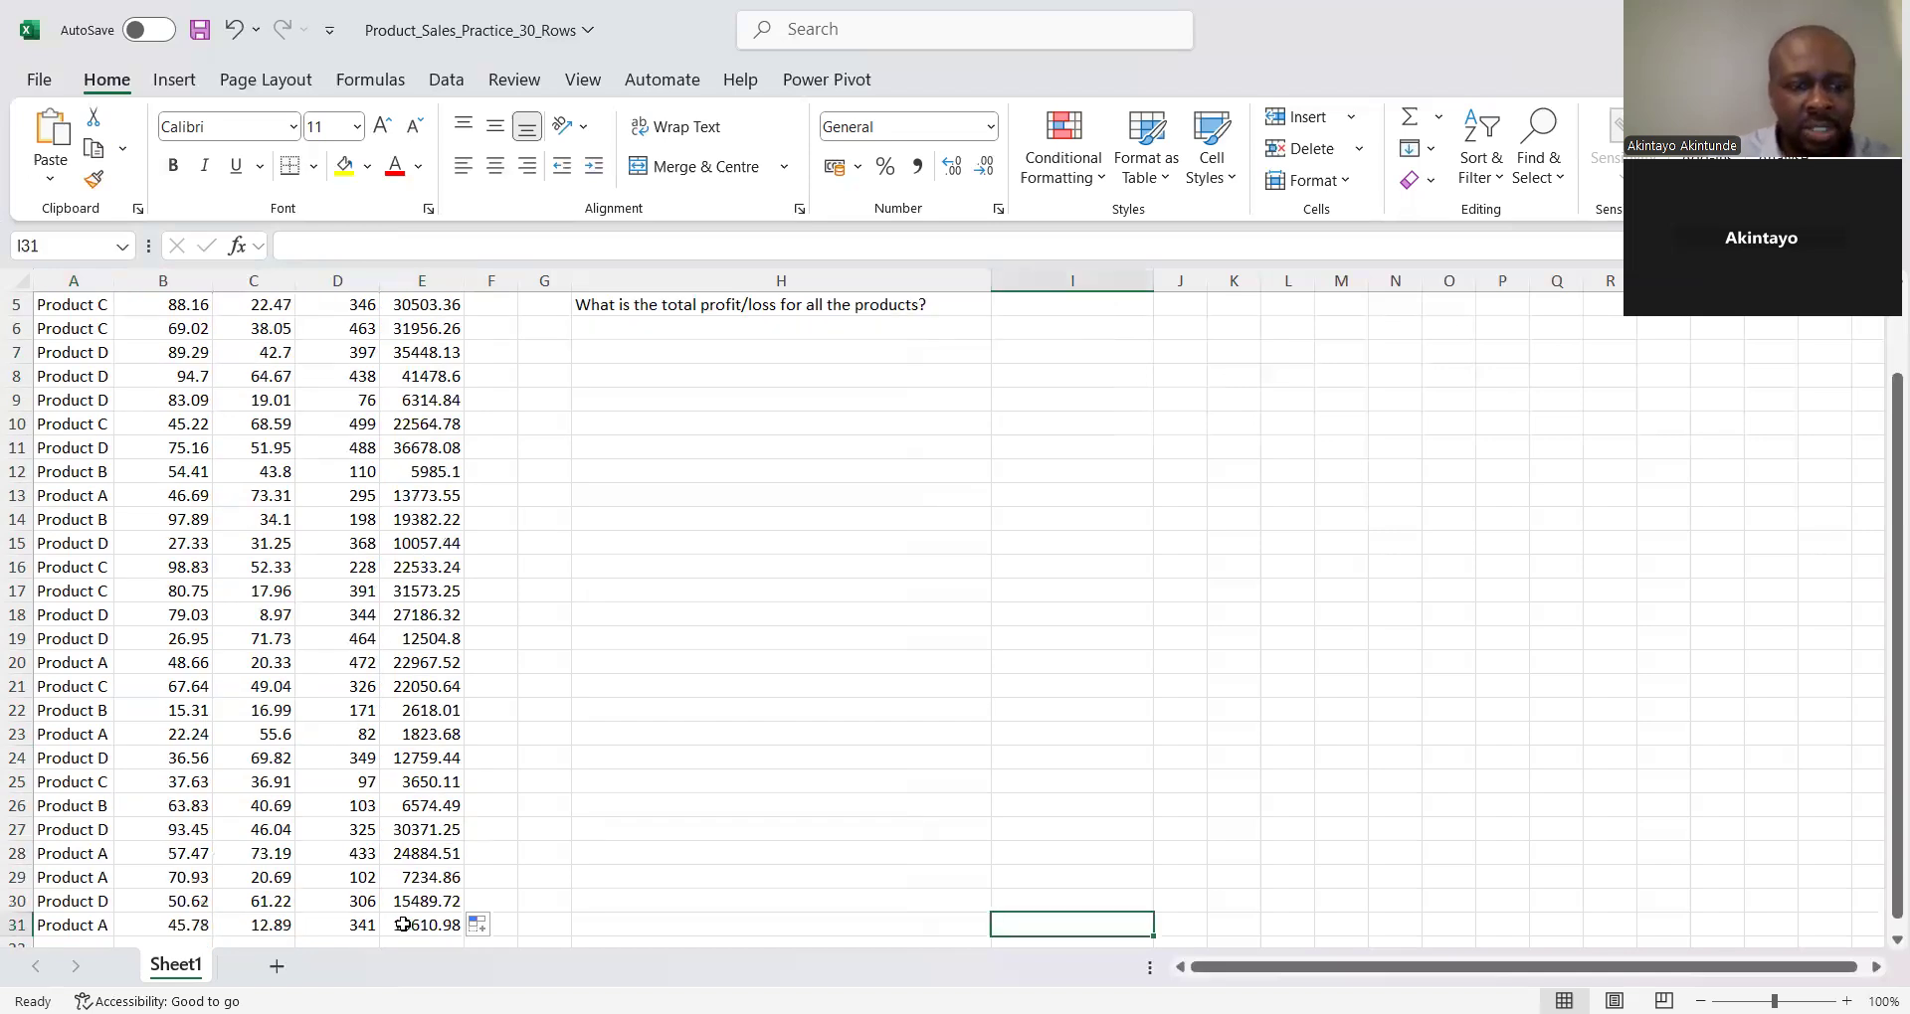
left_click(403, 925)
key("Down")
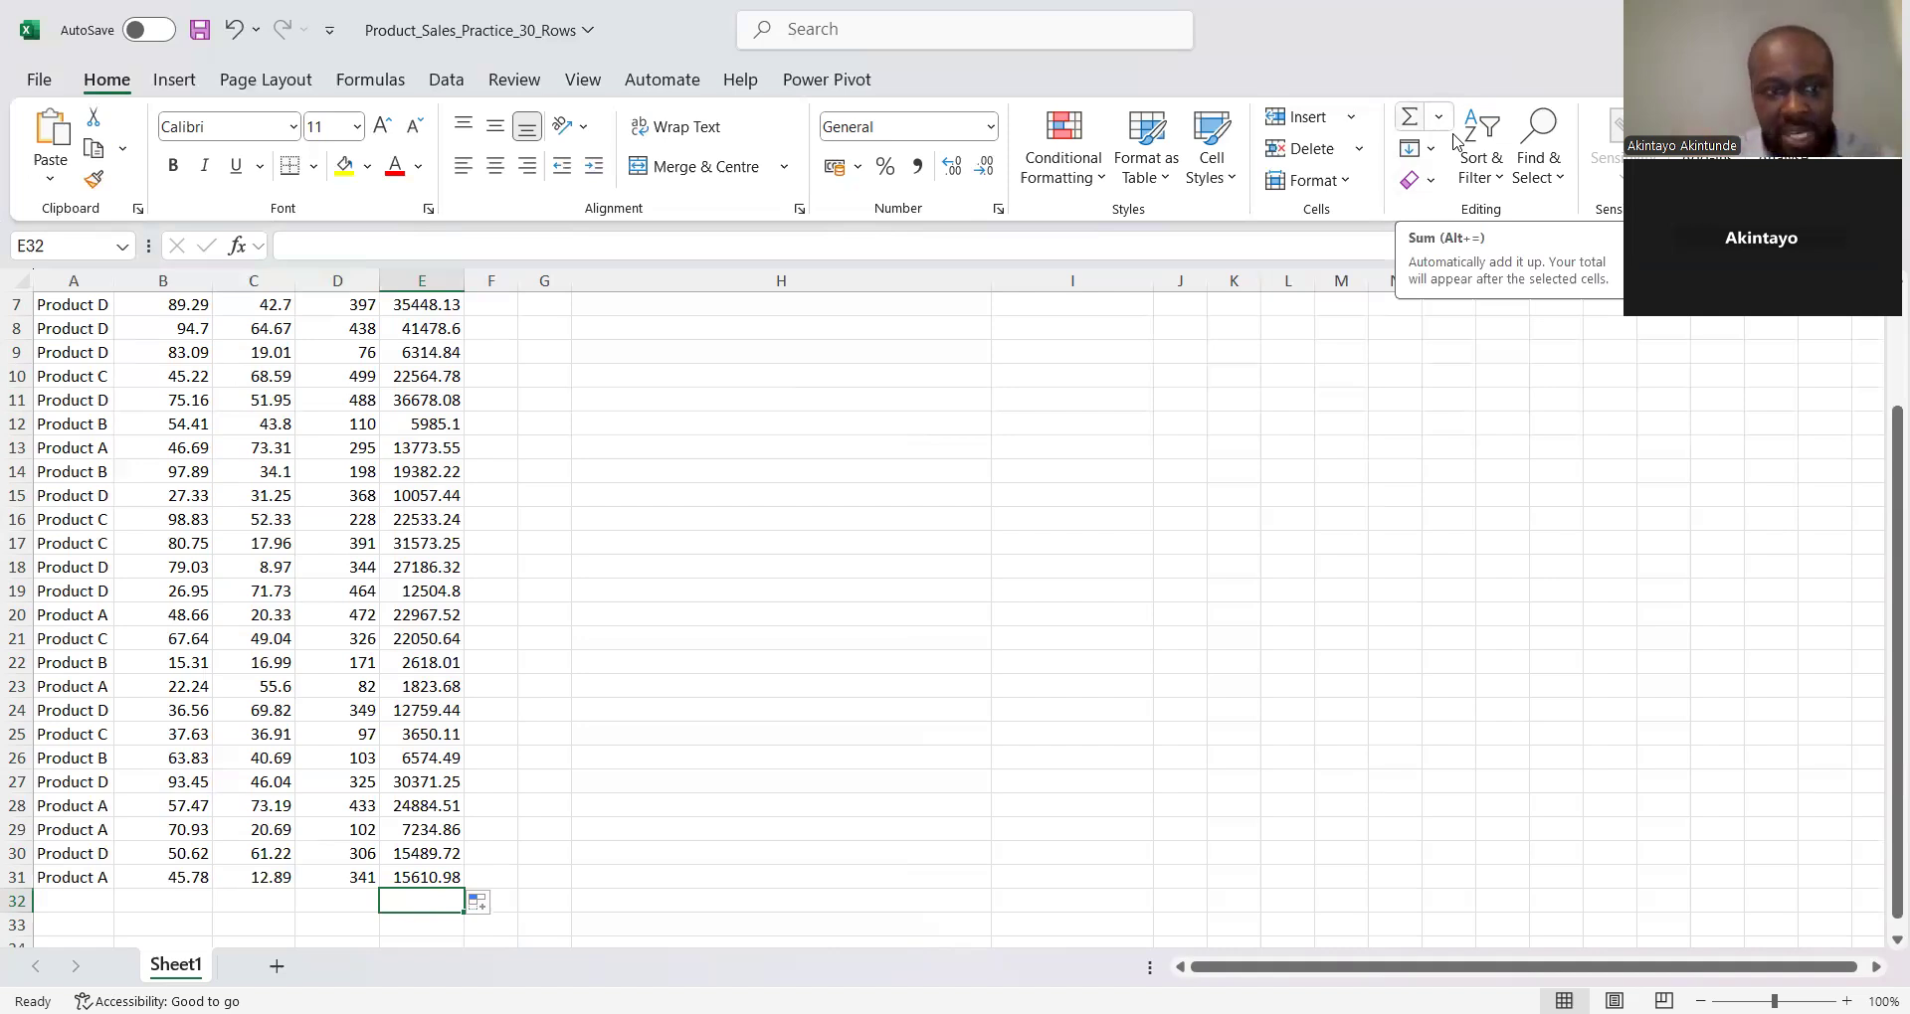
left_click(1417, 119)
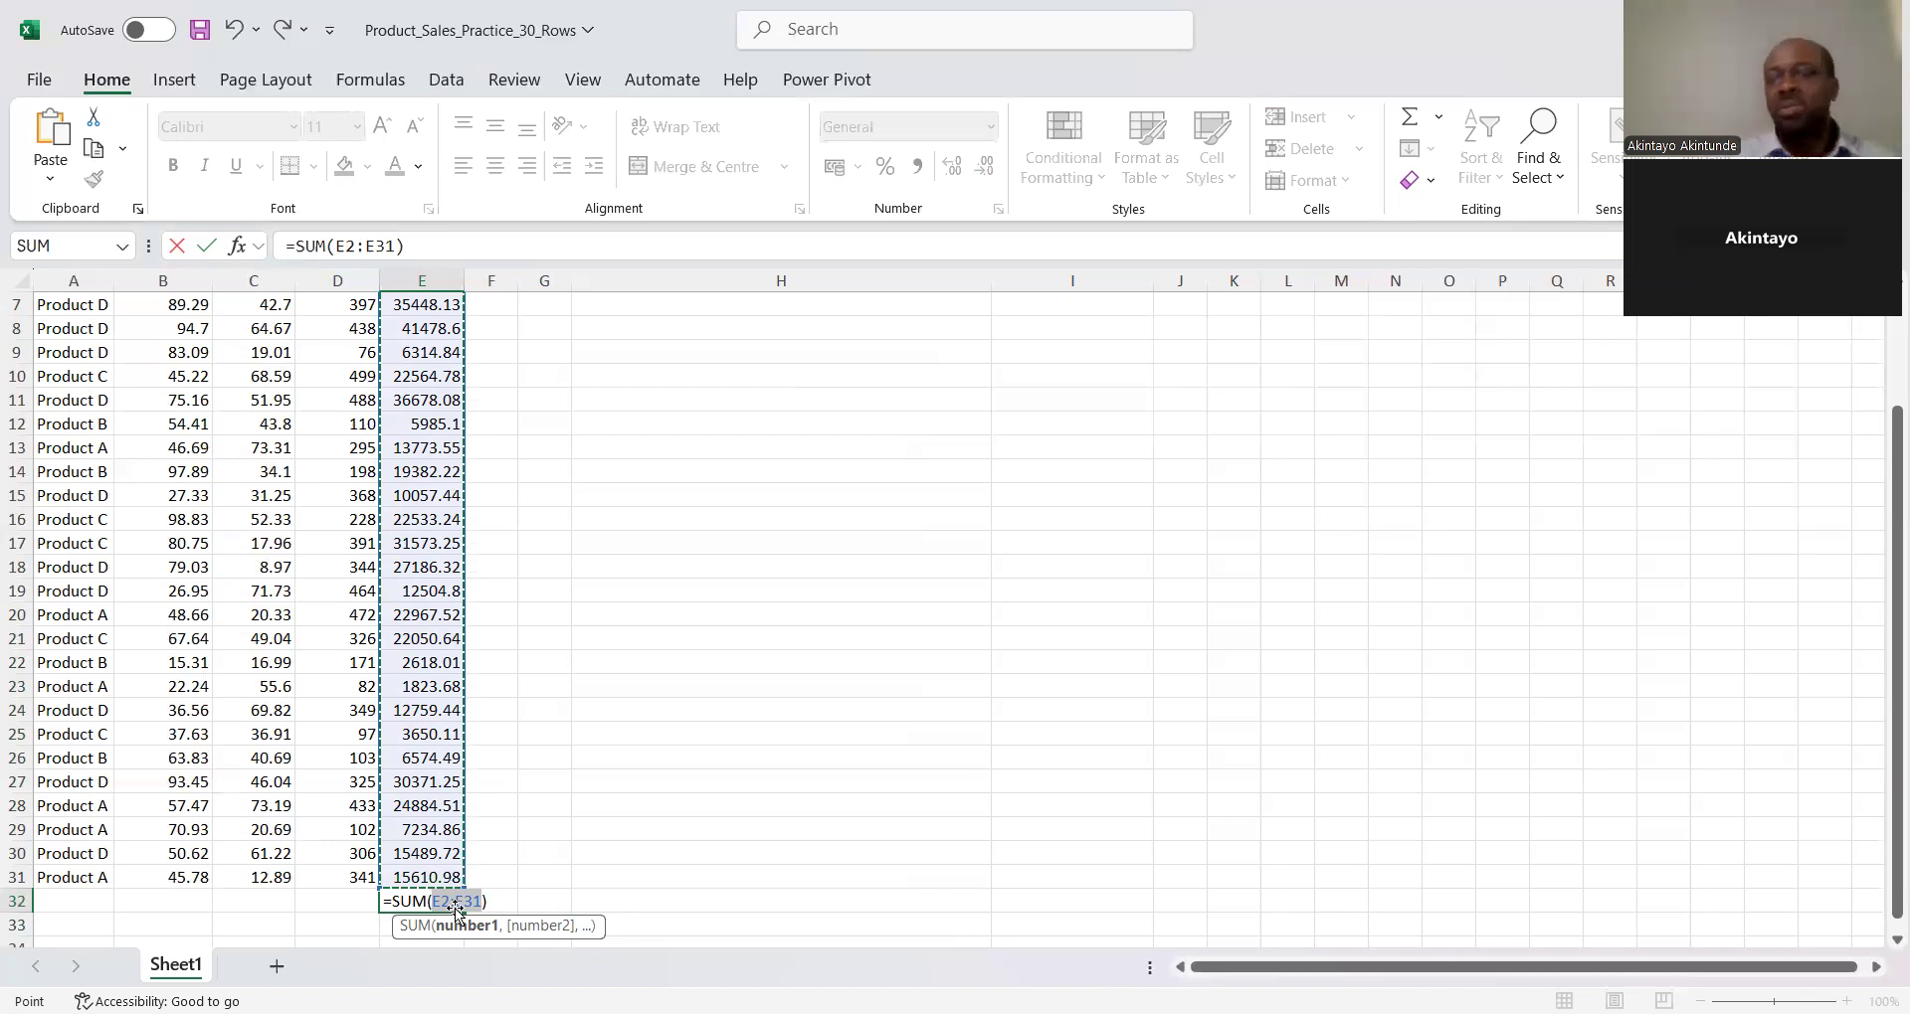
key("Return")
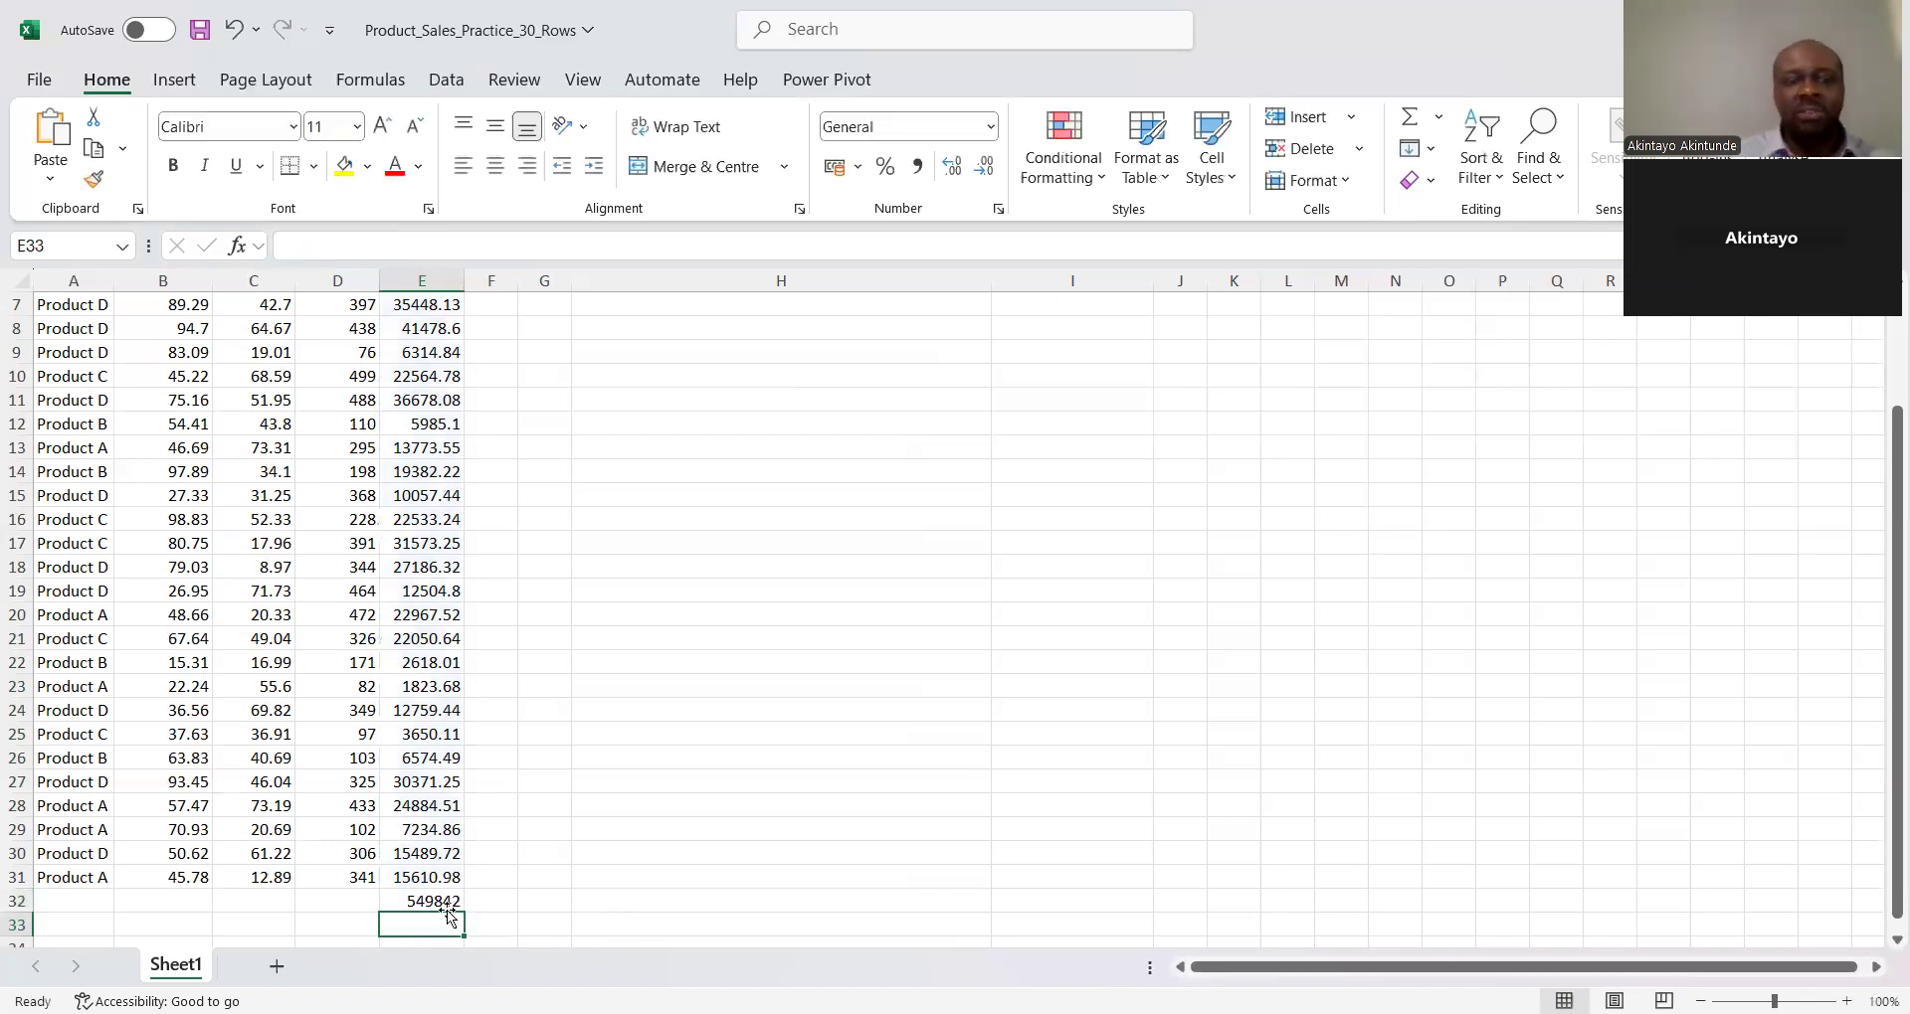
left_click(439, 902)
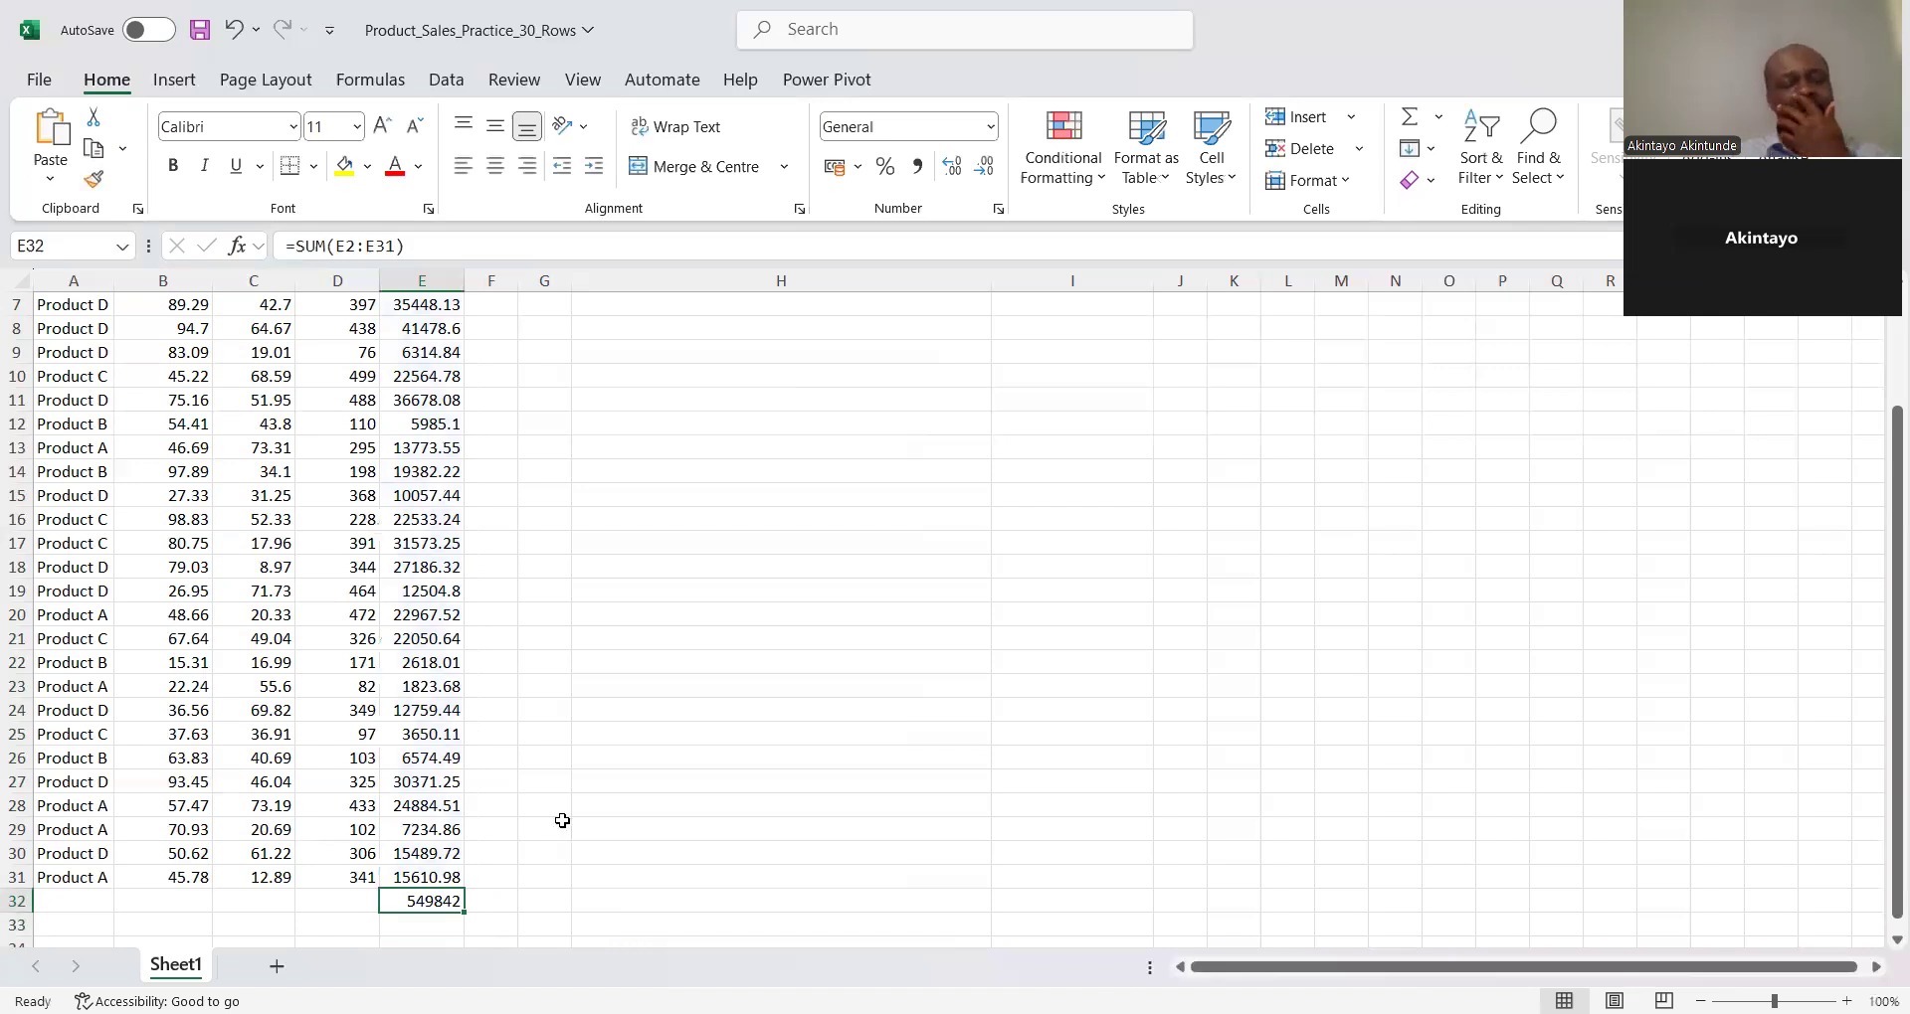
Format the whole Sales Value column as Currency and fit the column width to its contents
left_click(422, 282)
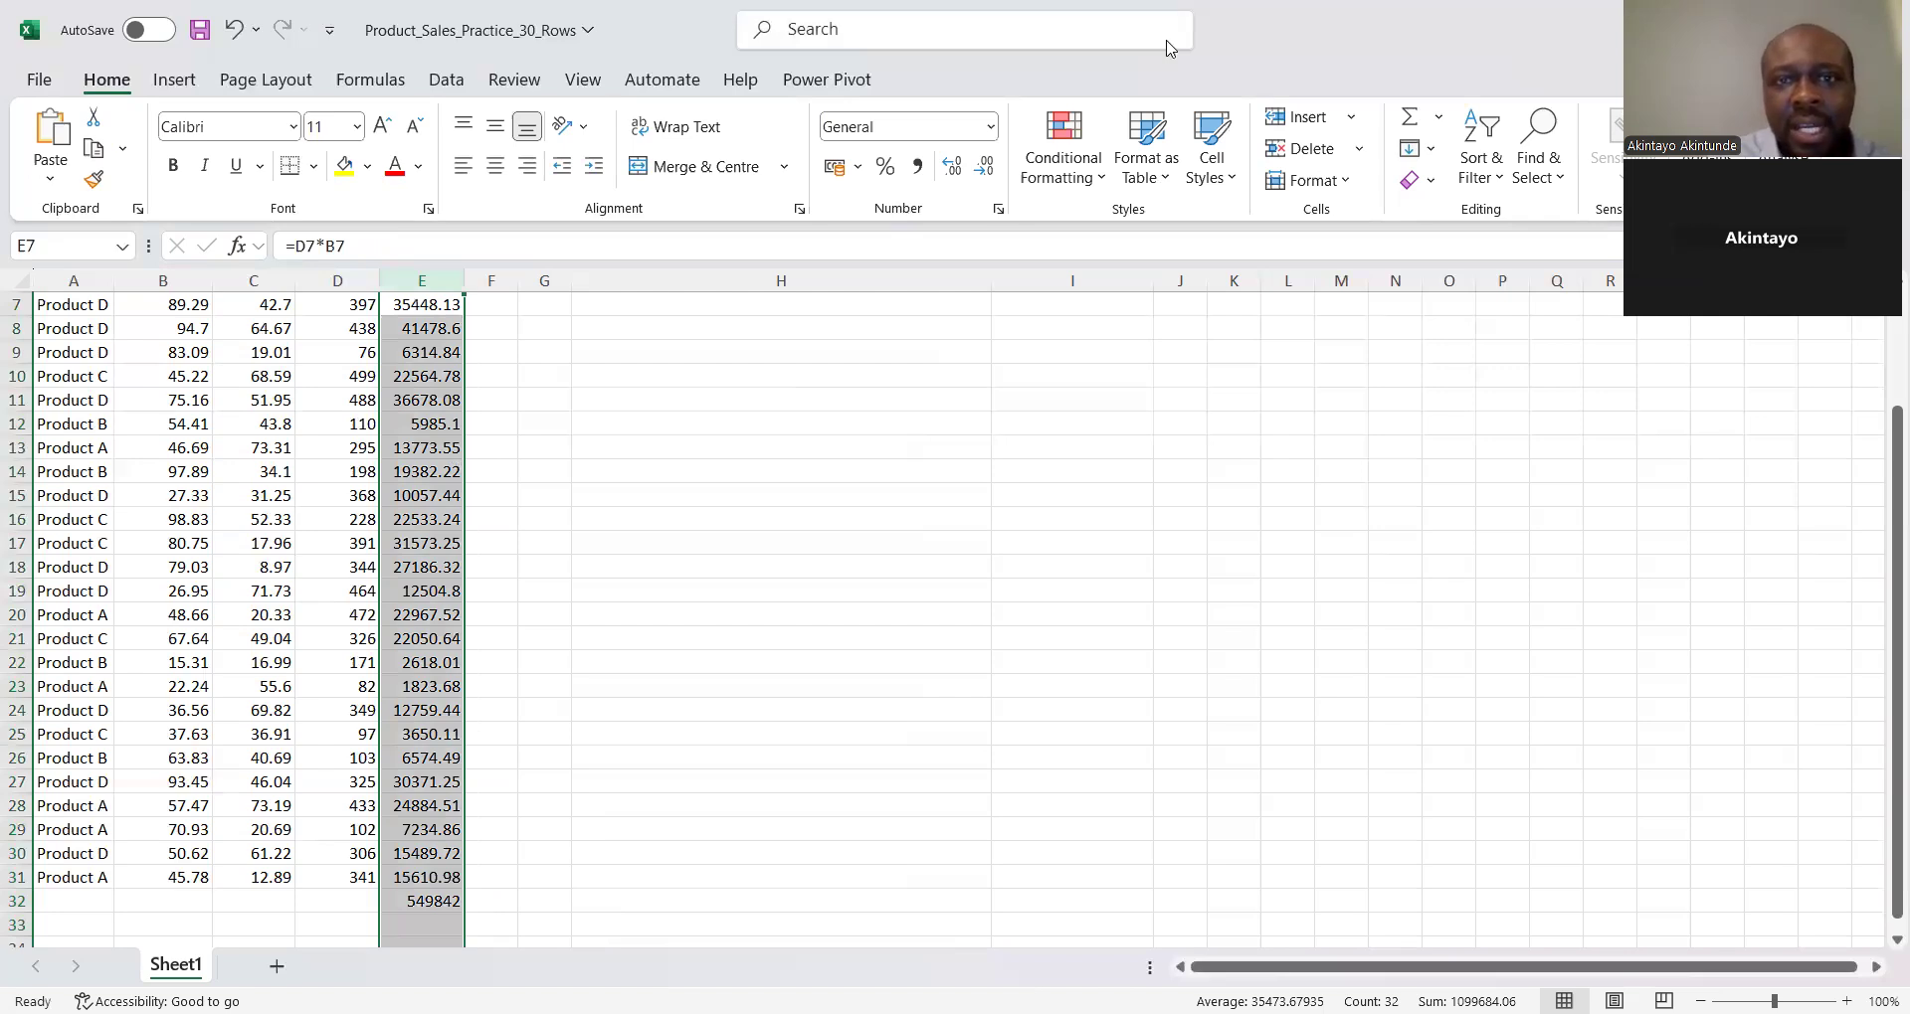
left_click(989, 127)
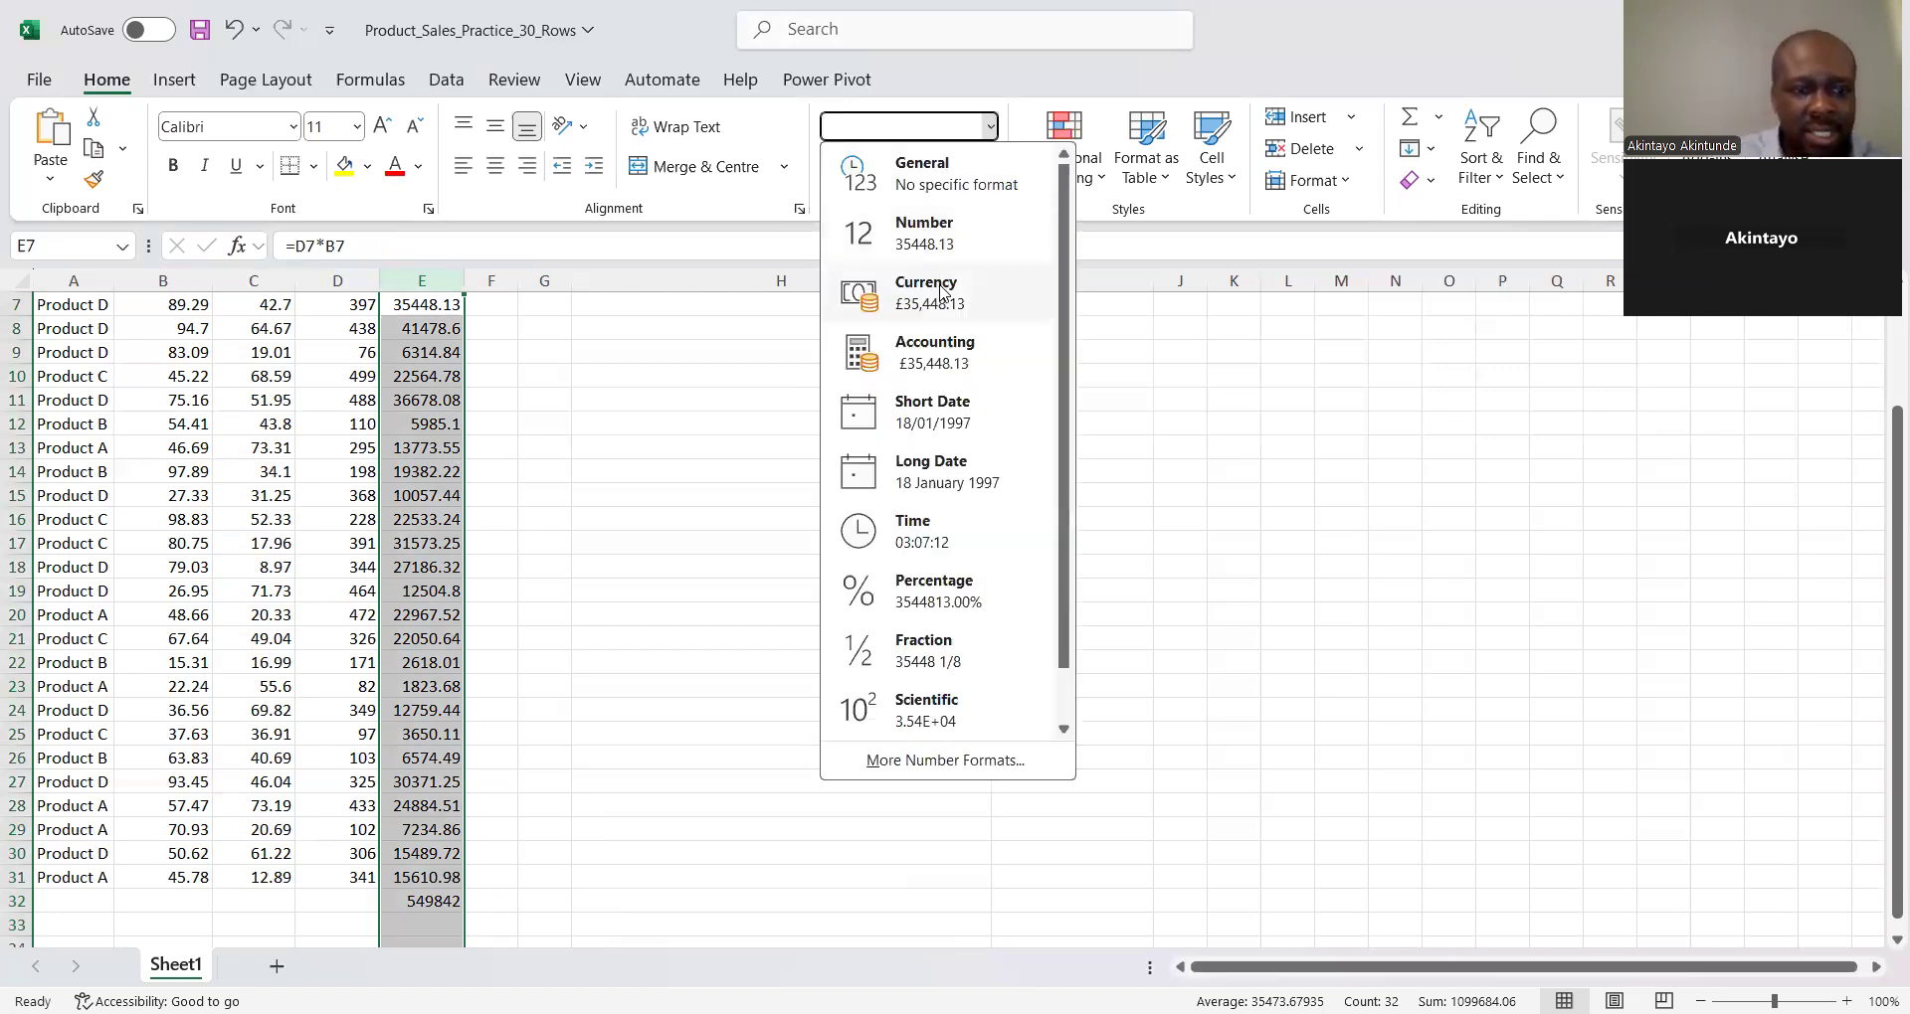
left_click(938, 282)
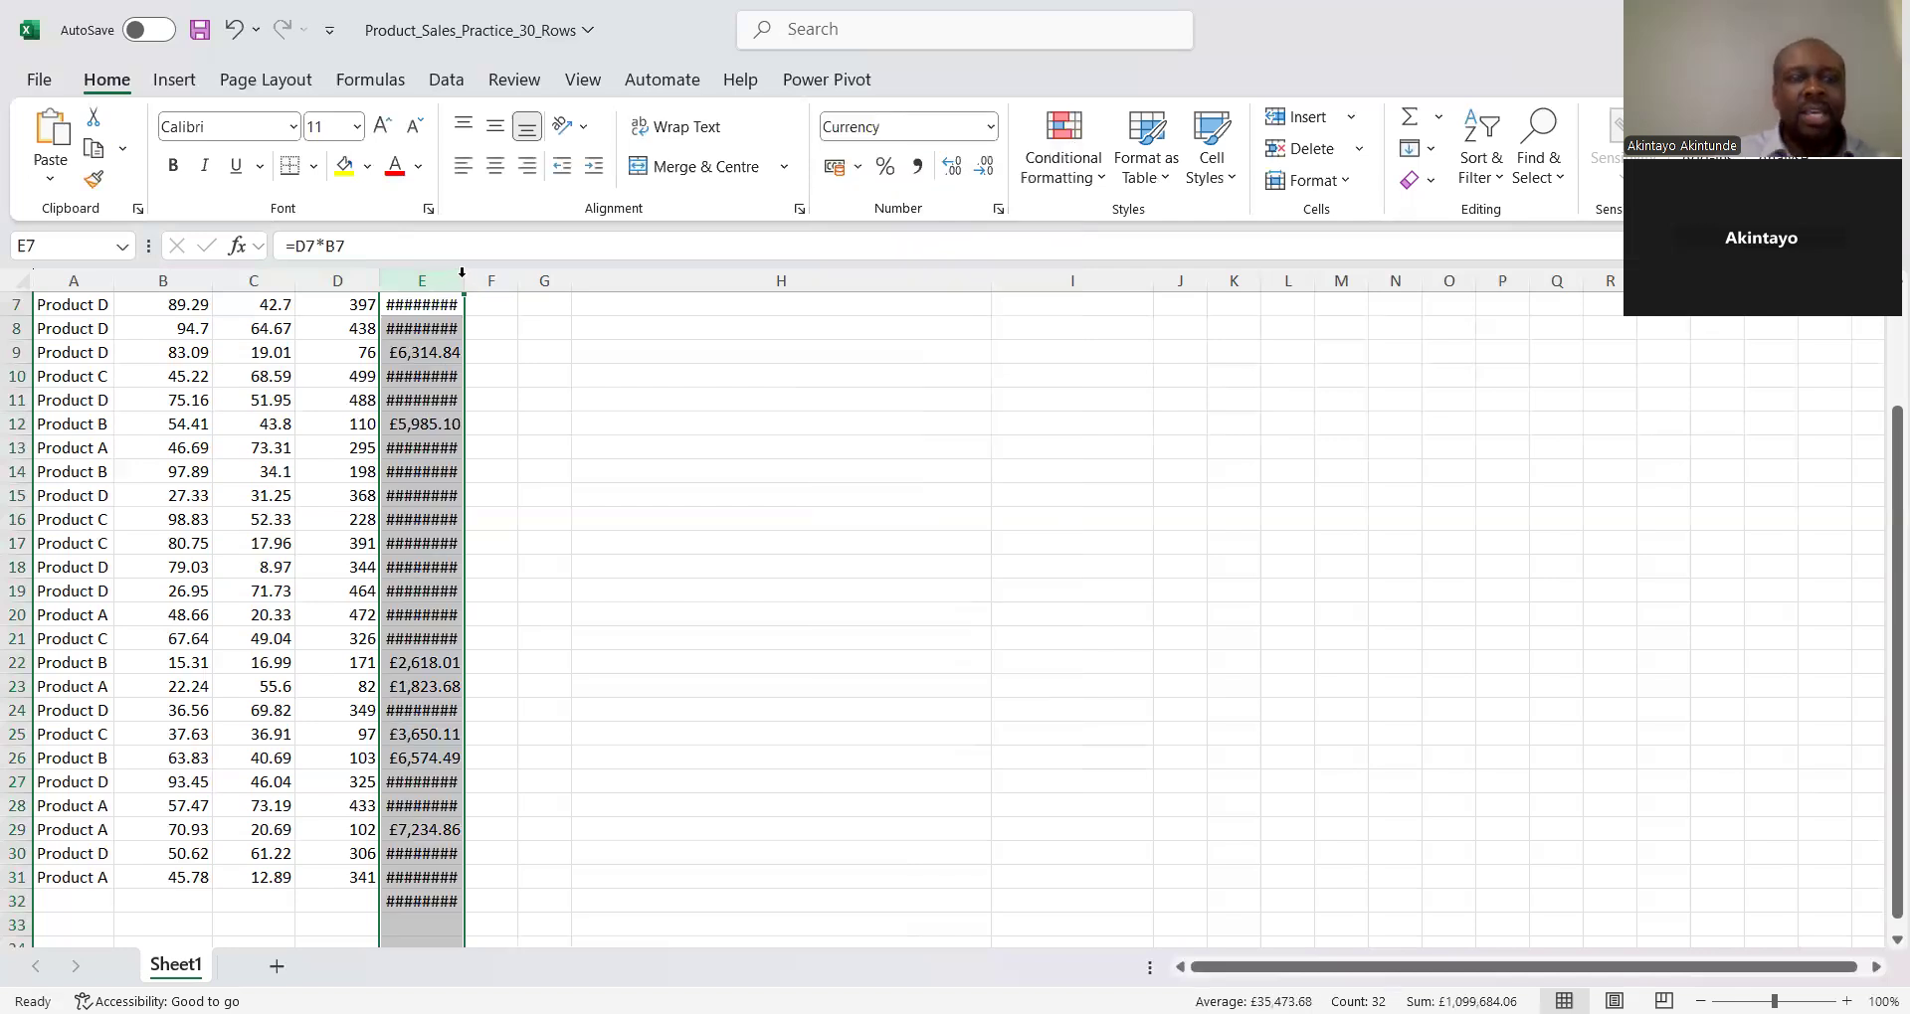
key("alt+h")
key("o")
key("i")
Make the sales value total in E32 bold
left_click(429, 902)
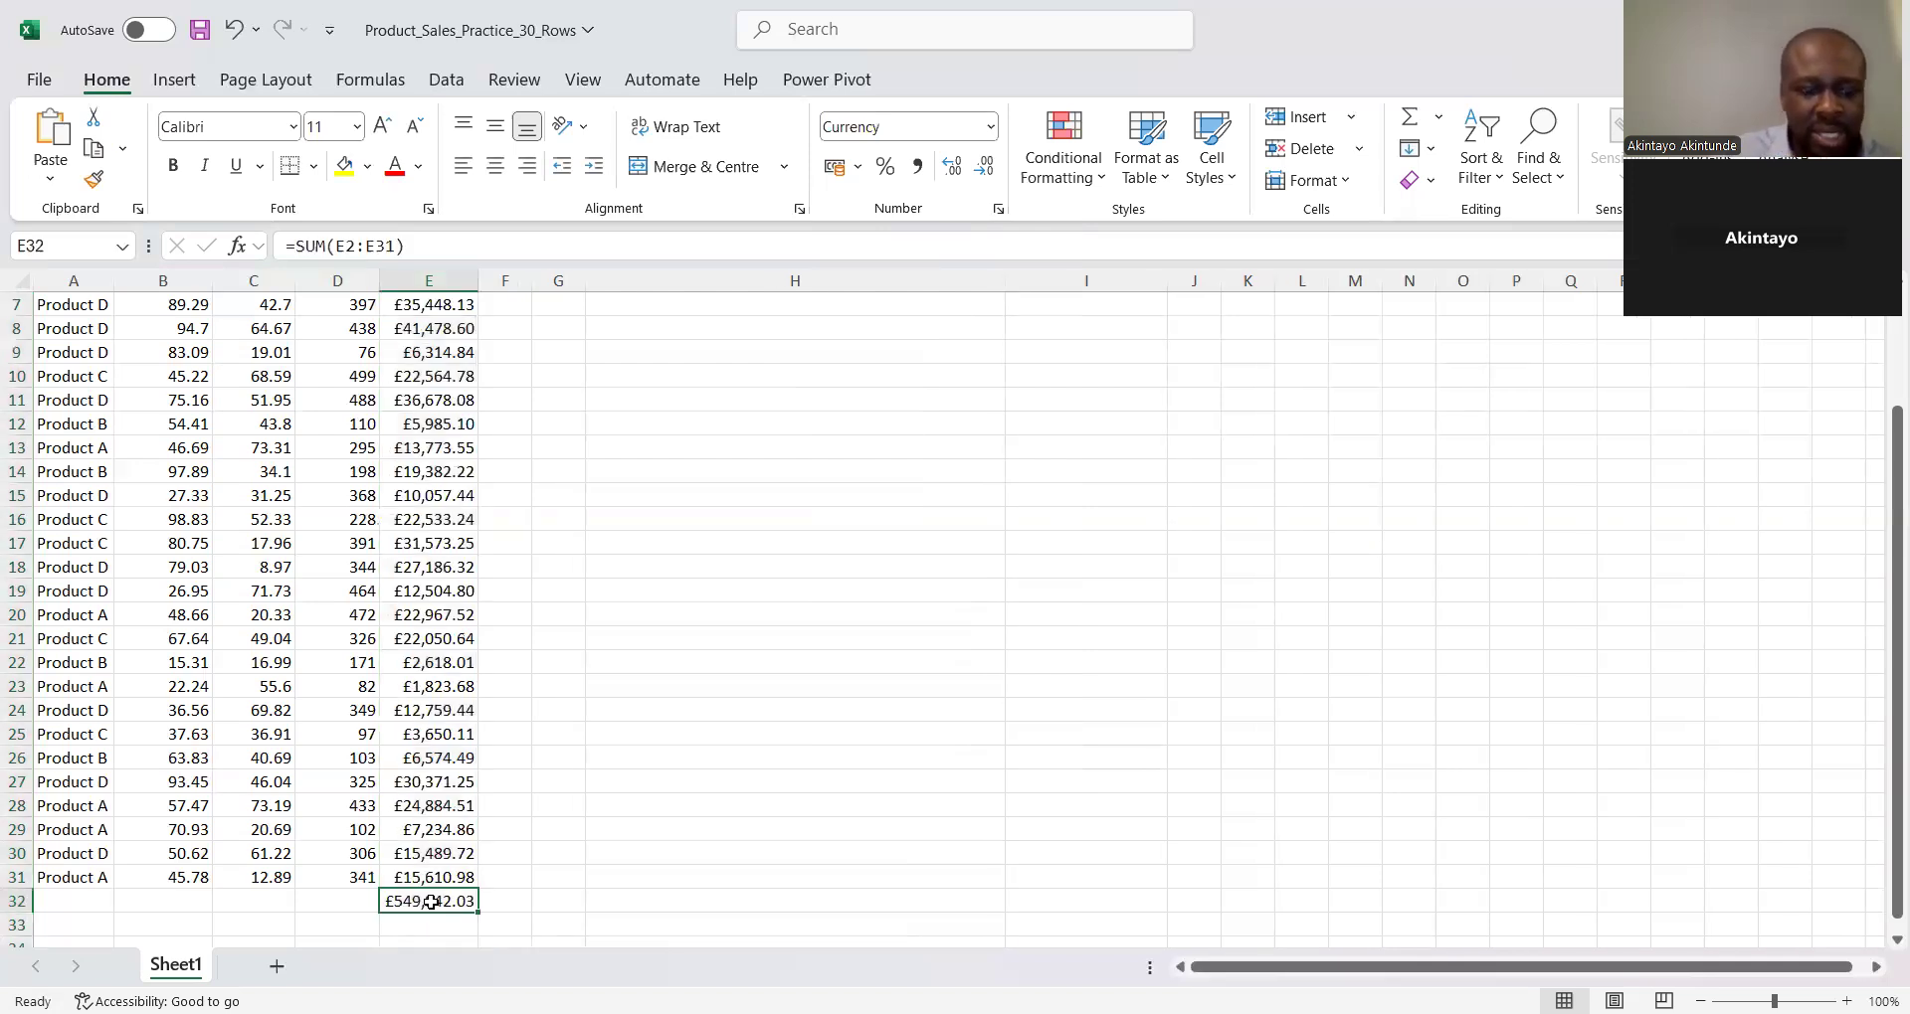
left_click(175, 166)
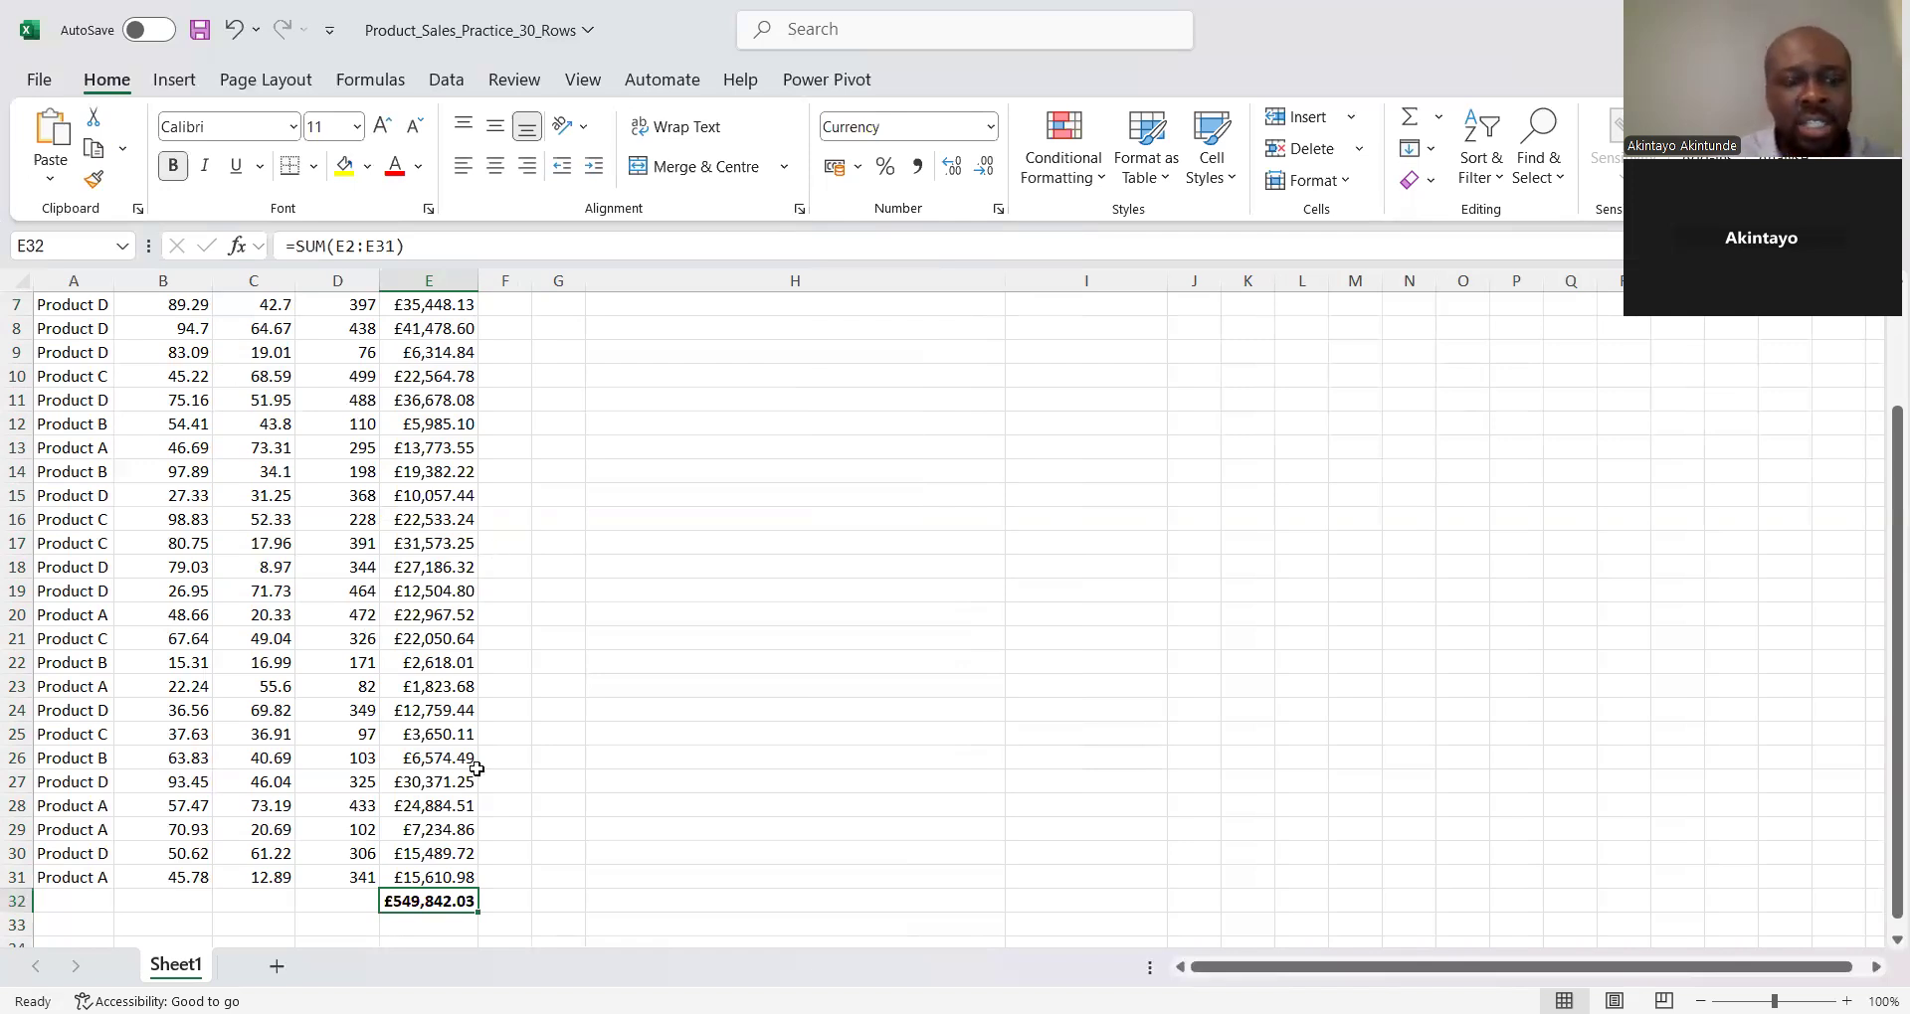
Change the Sales Value column's currency symbol to ₦ Yoruba in the cell format settings
left_click(448, 280)
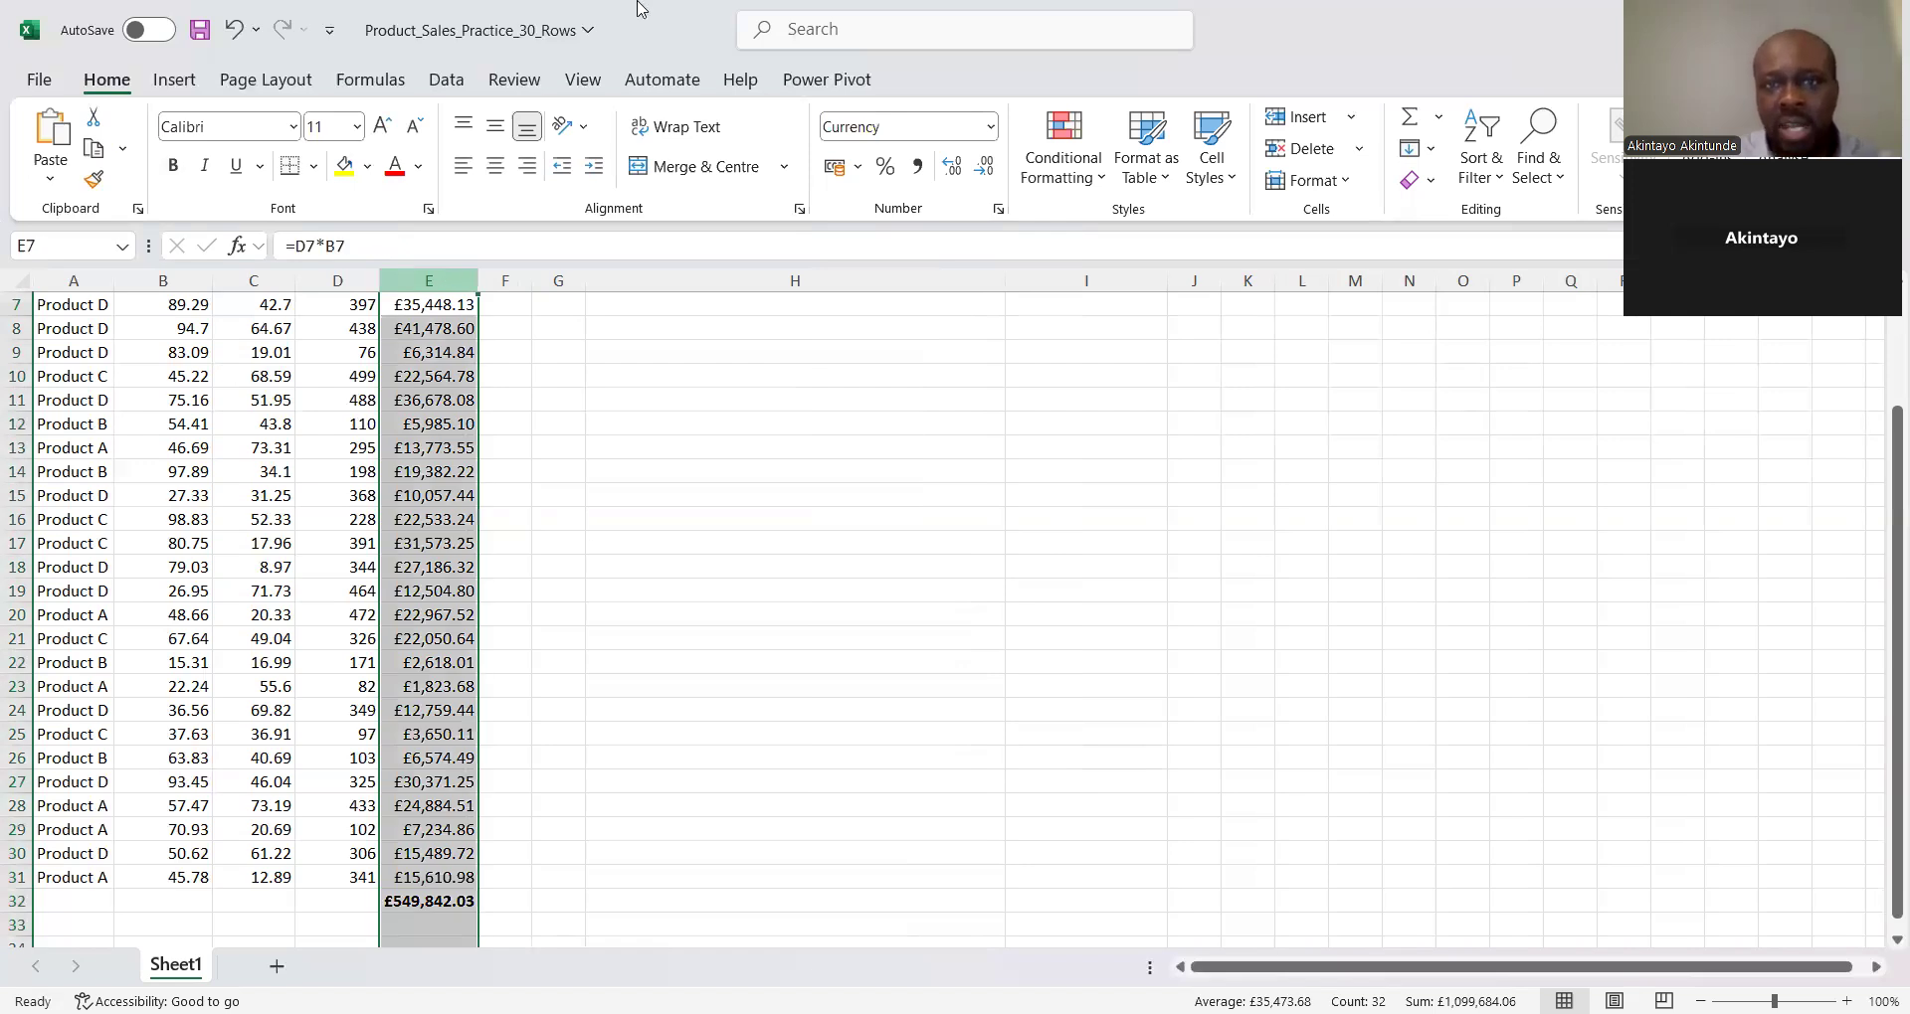
left_click(990, 126)
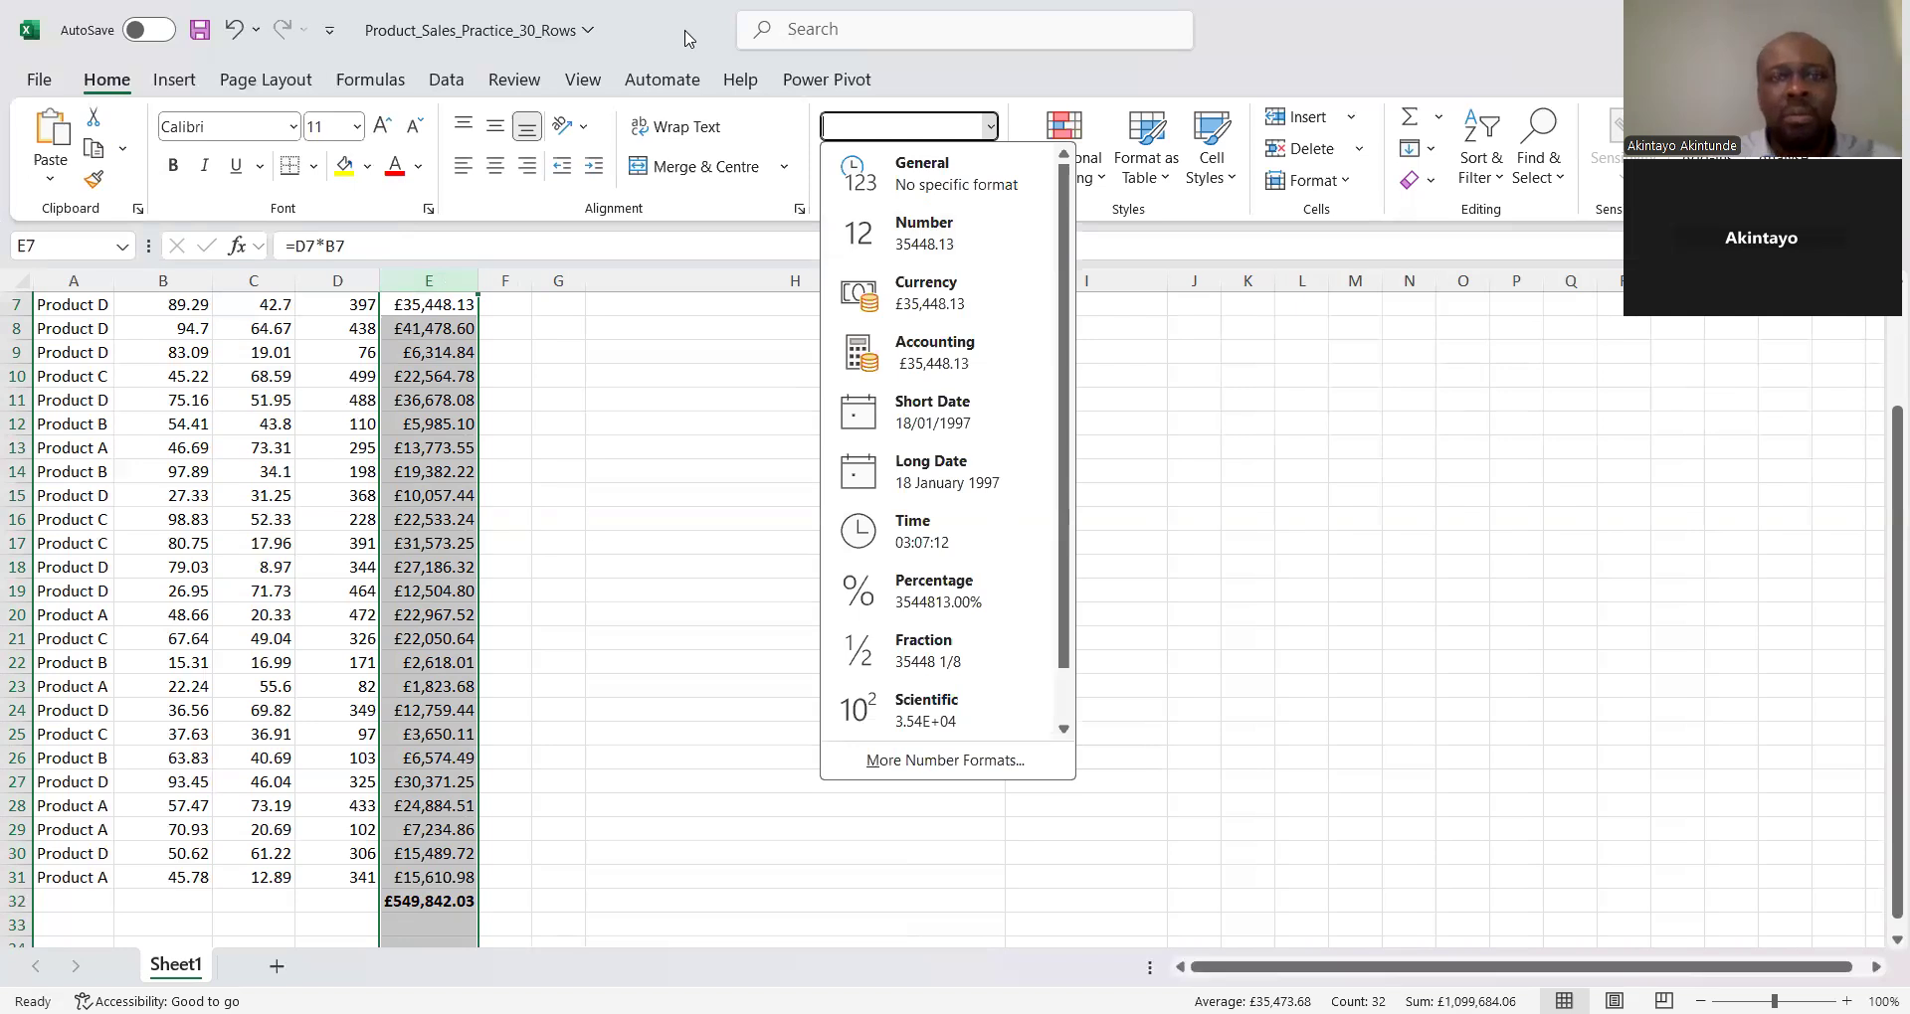
key("Escape")
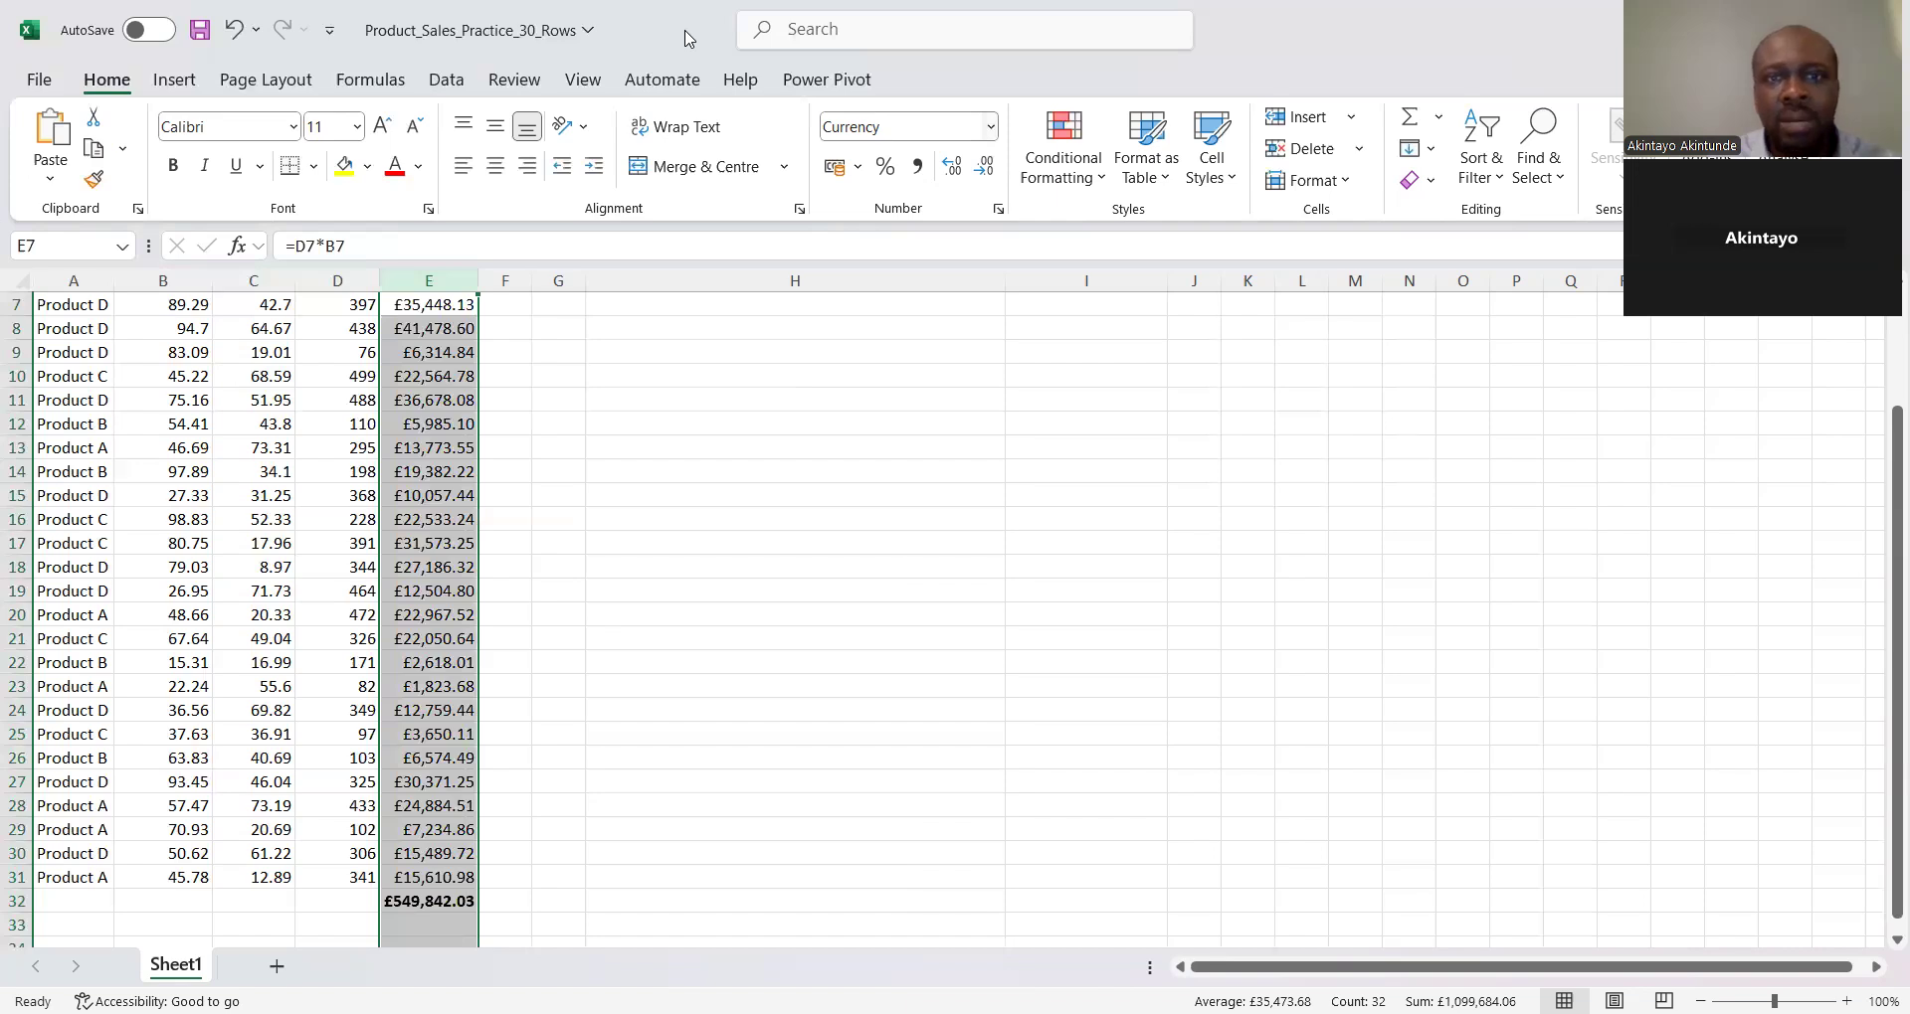
left_click(989, 126)
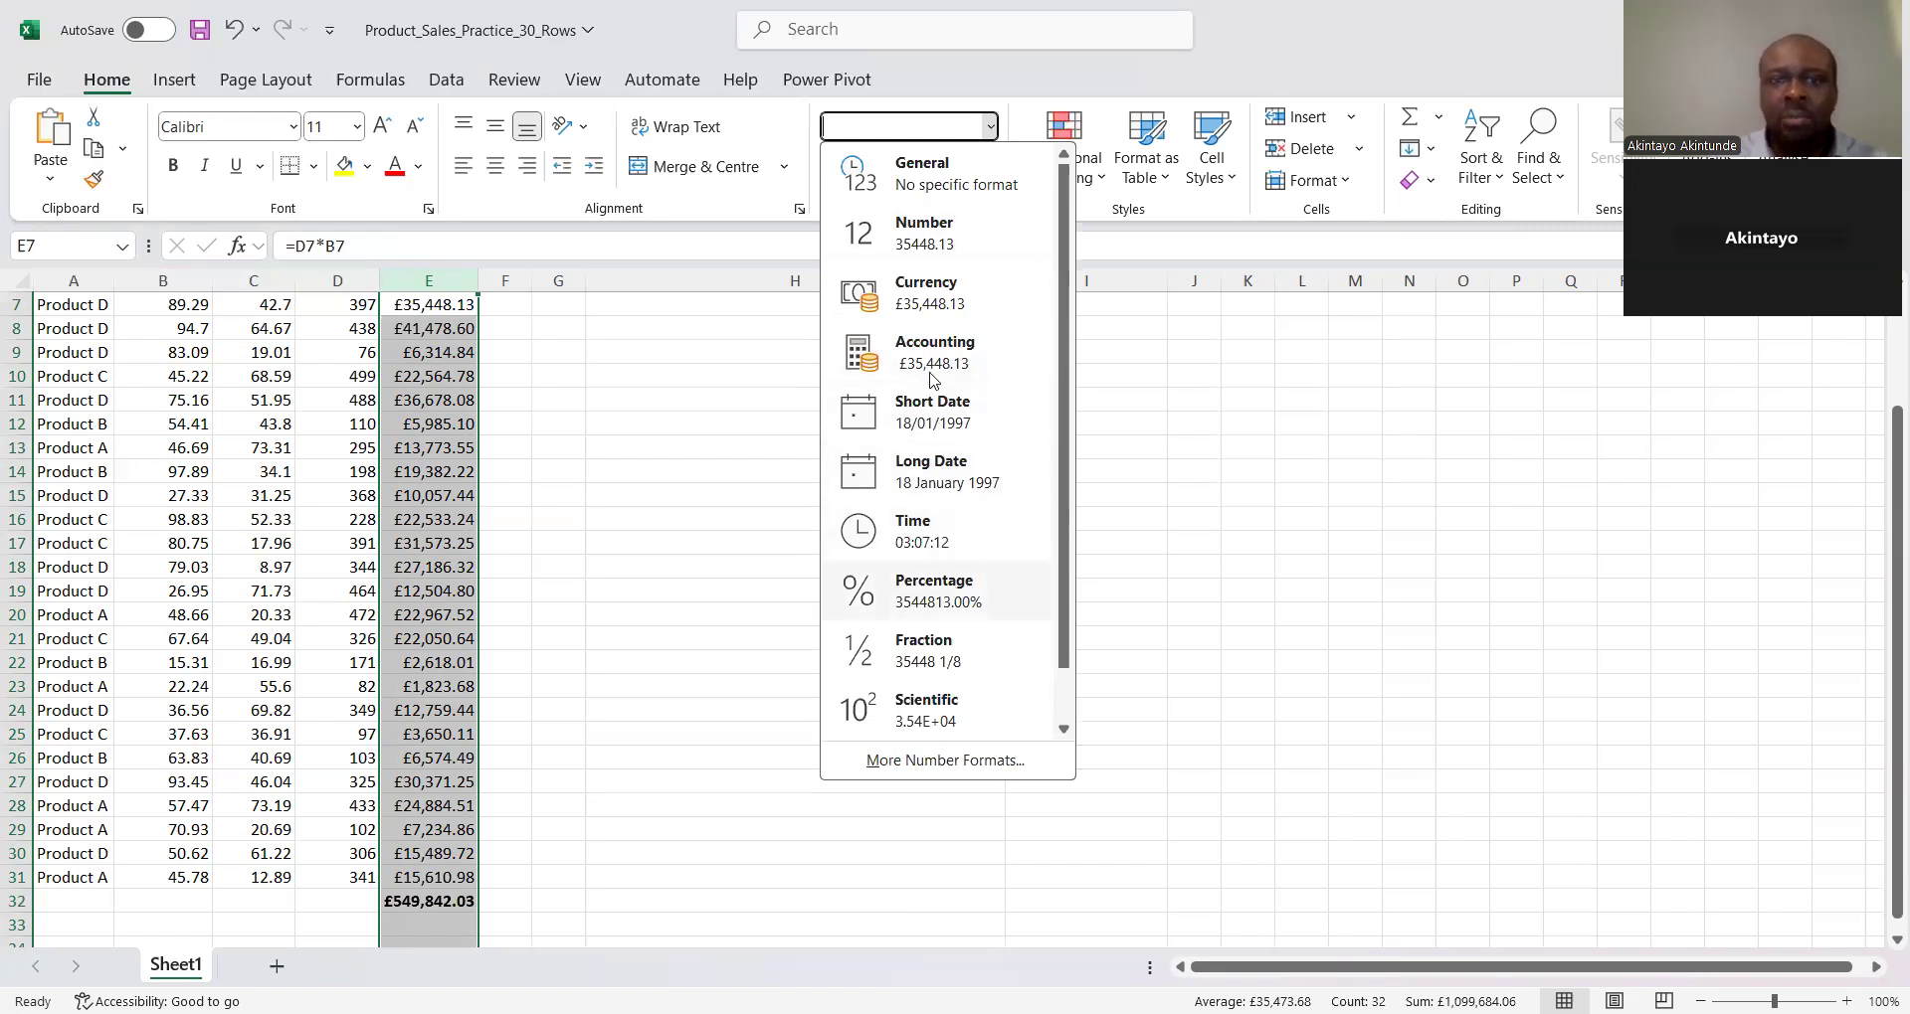
left_click(946, 762)
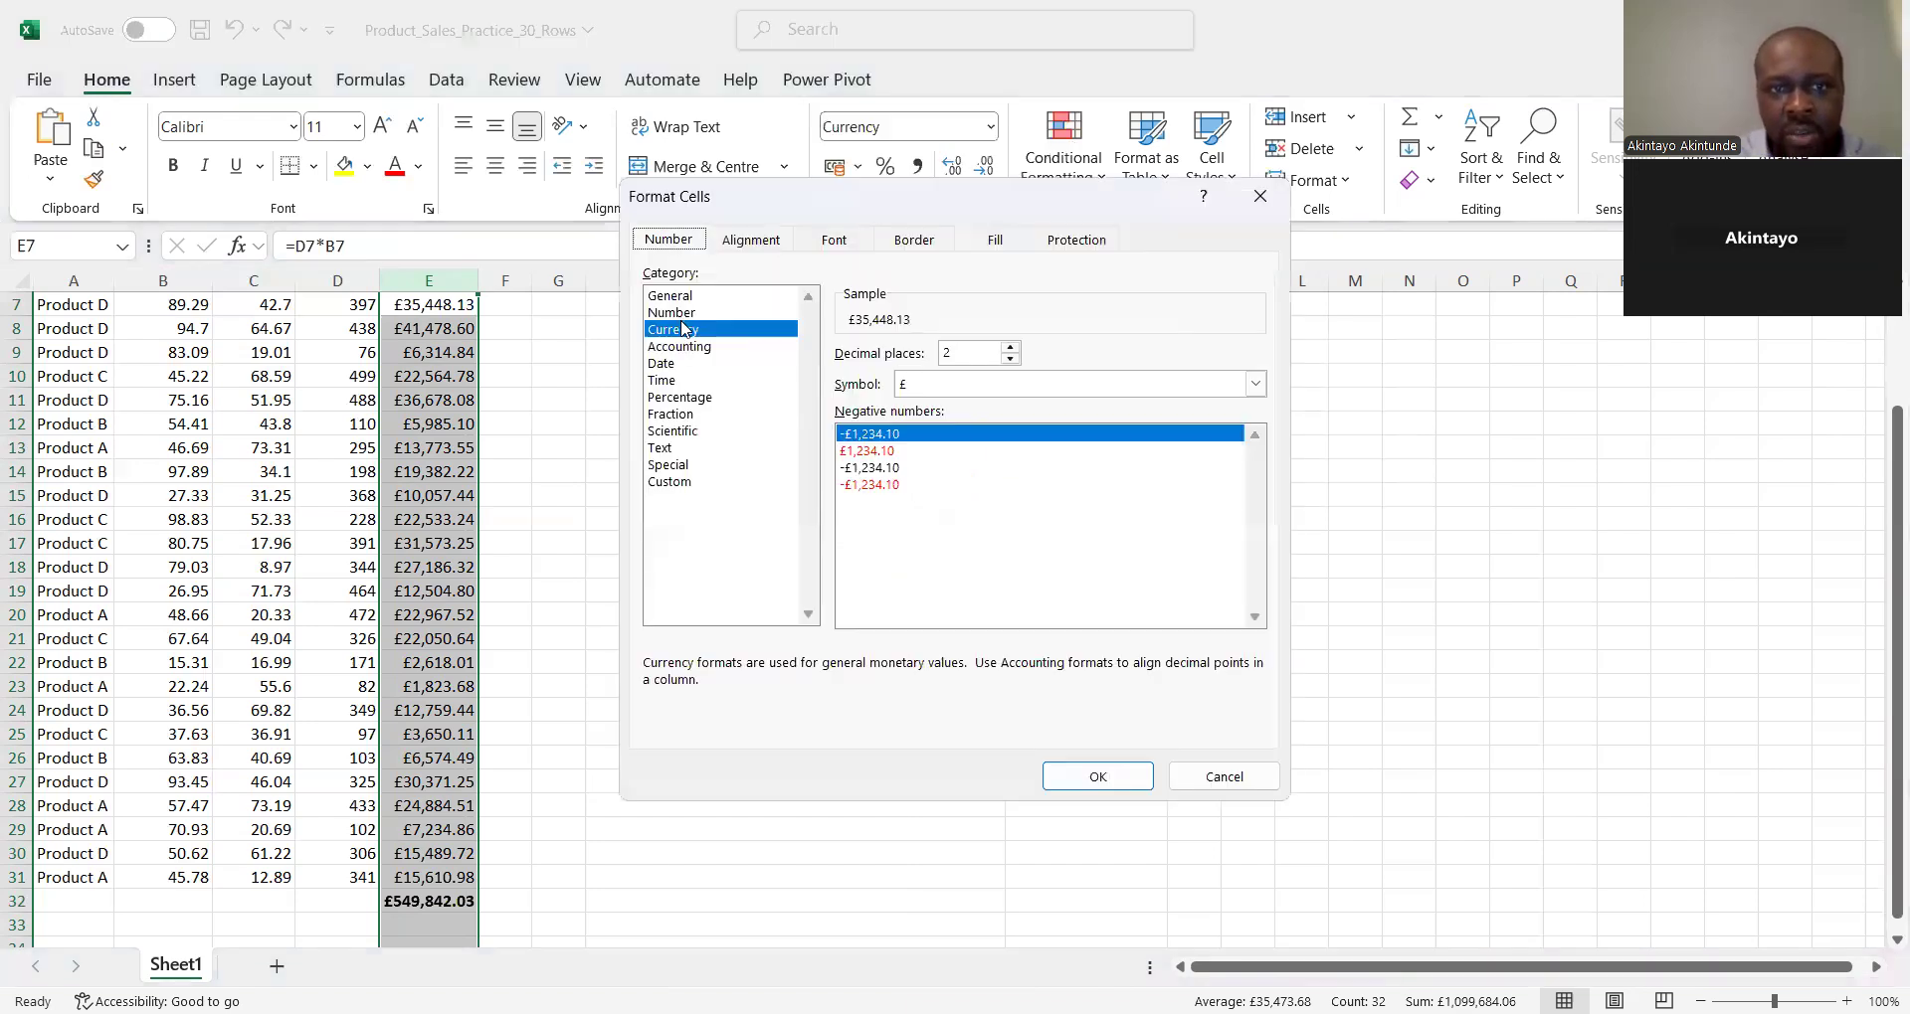
left_click(1256, 386)
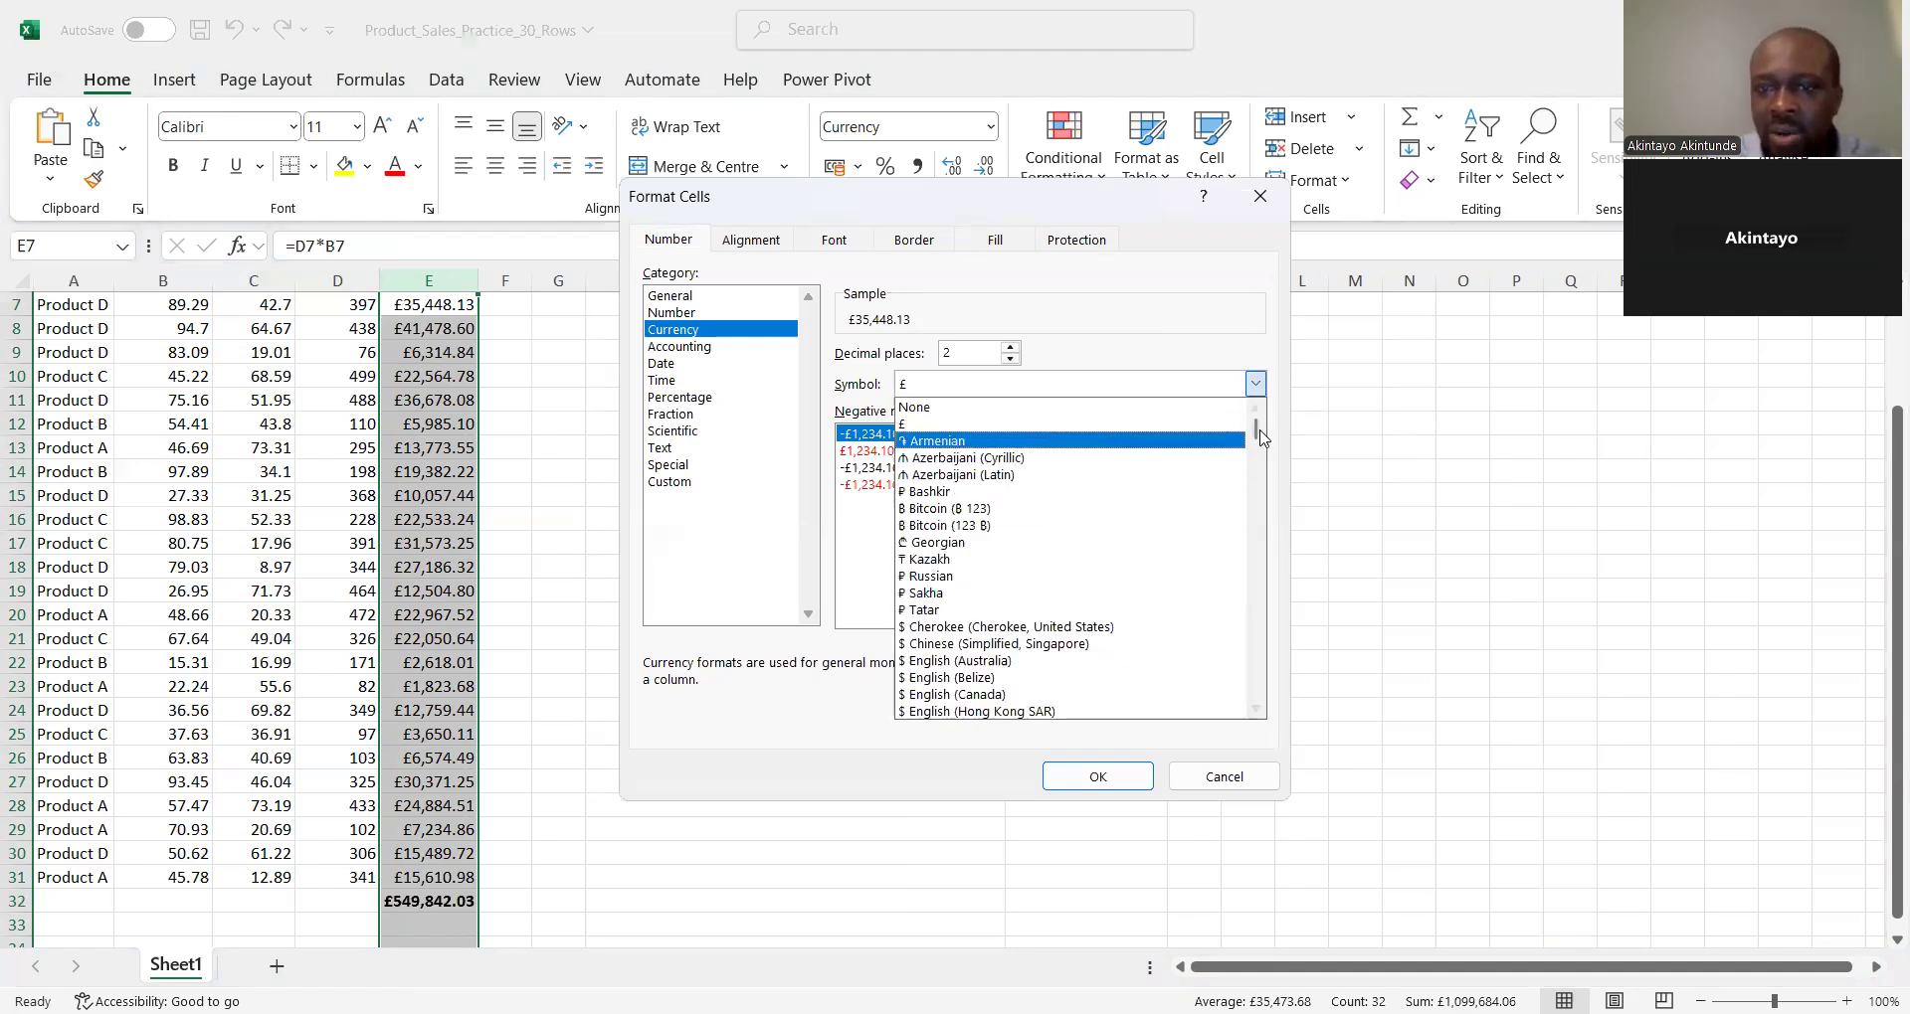
left_click_drag(1258, 437, 1261, 467)
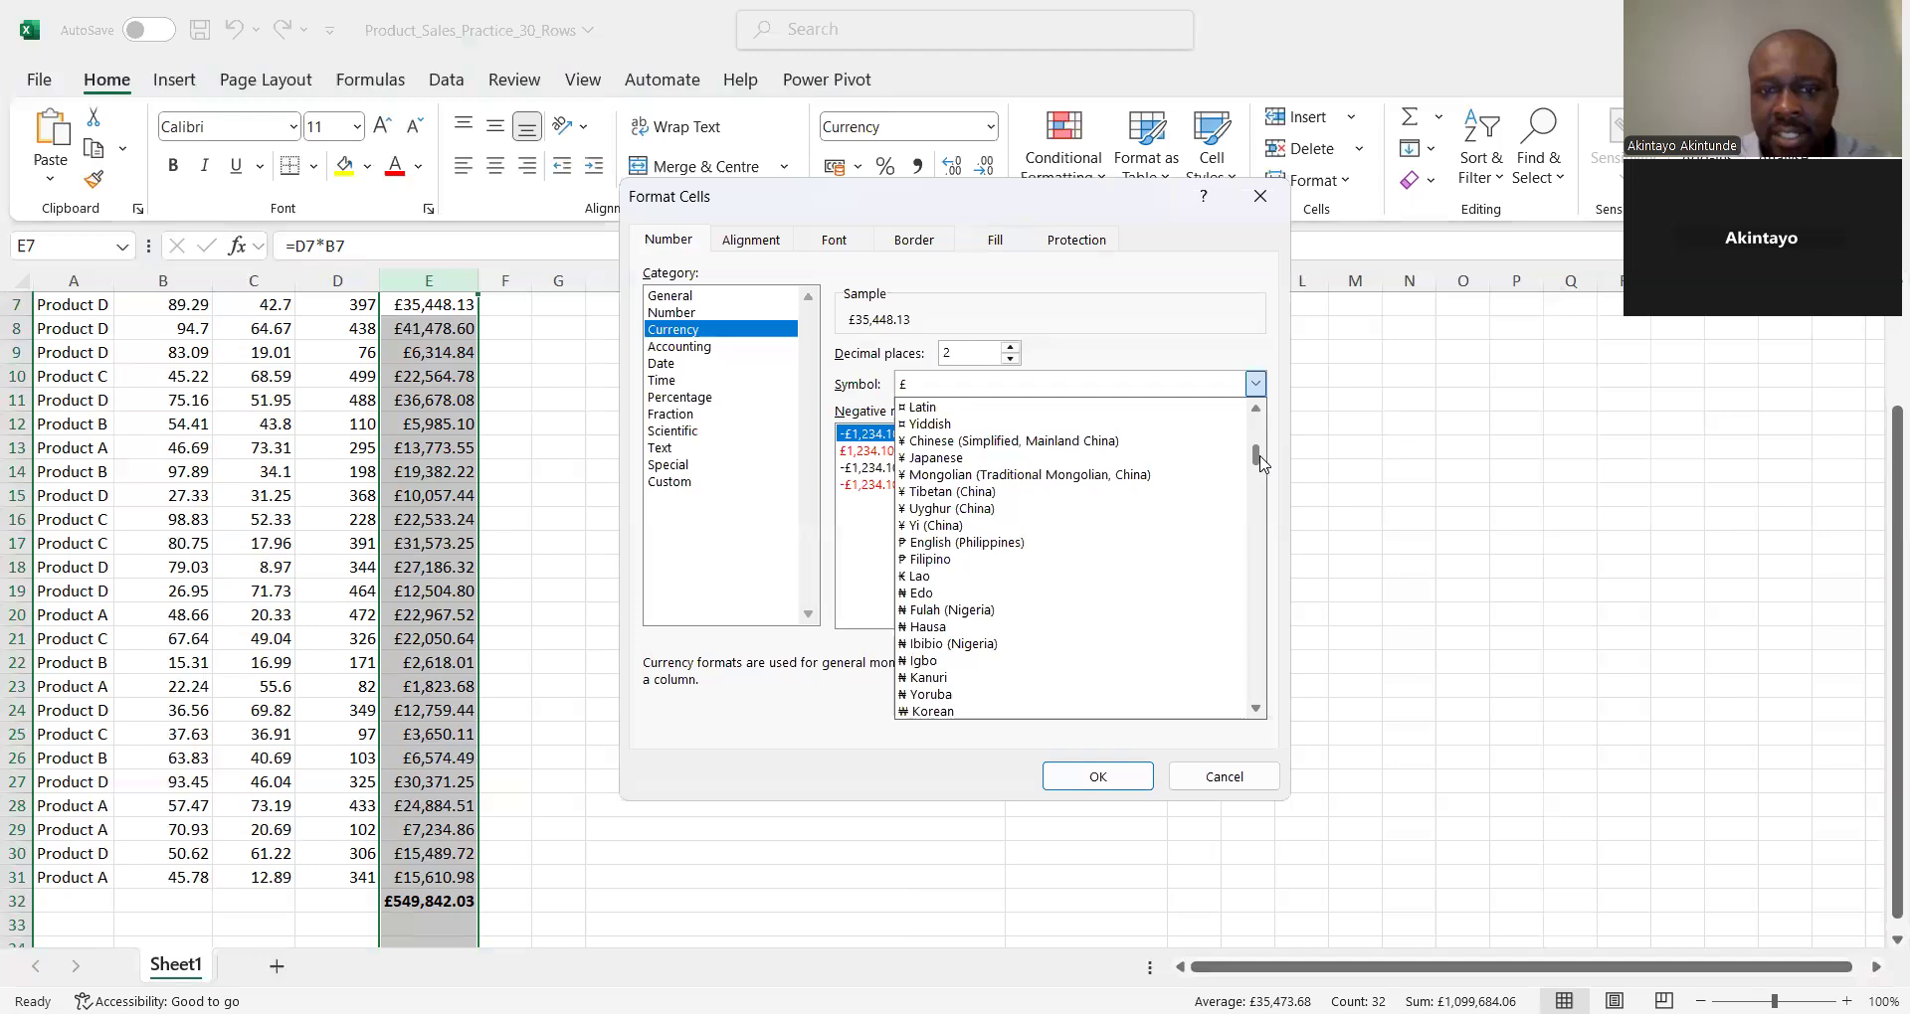
left_click(946, 696)
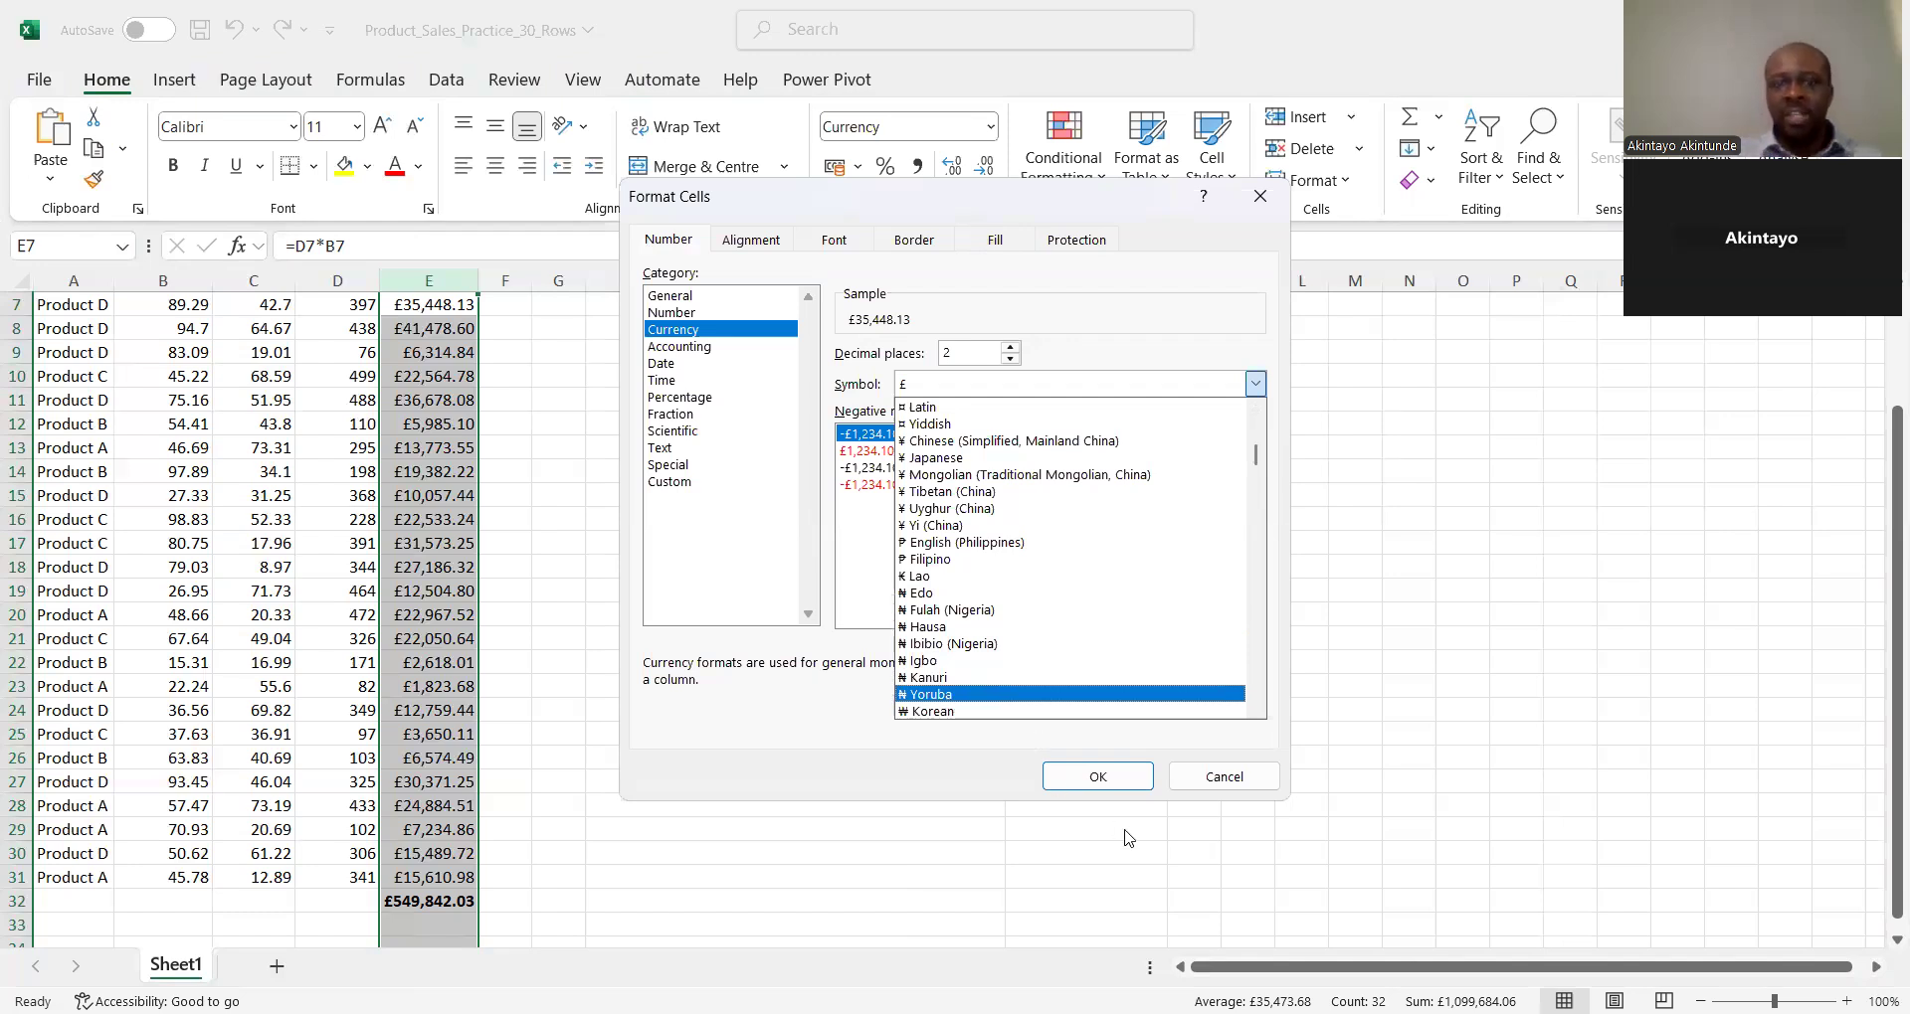
left_click(1100, 780)
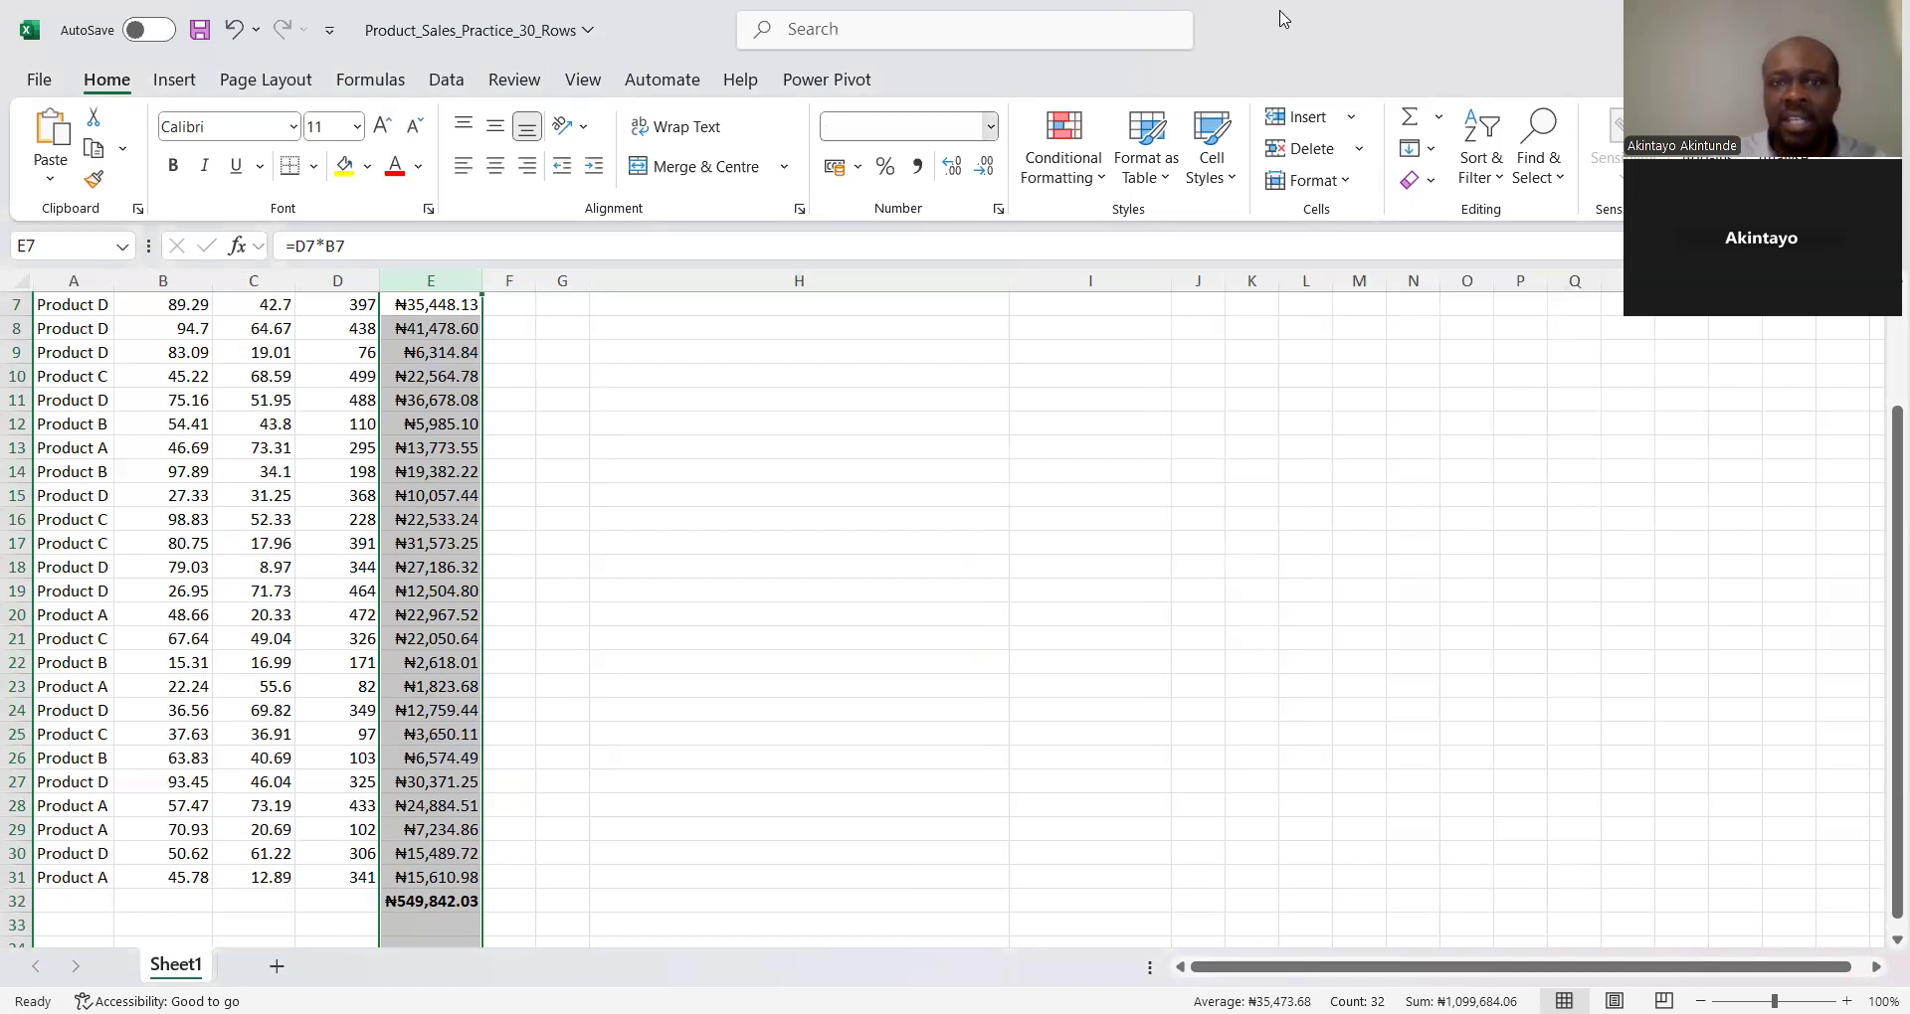
Set the Sales Value column's currency symbol to ¥ Chinese (Simplified, Mainland China)
left_click(991, 127)
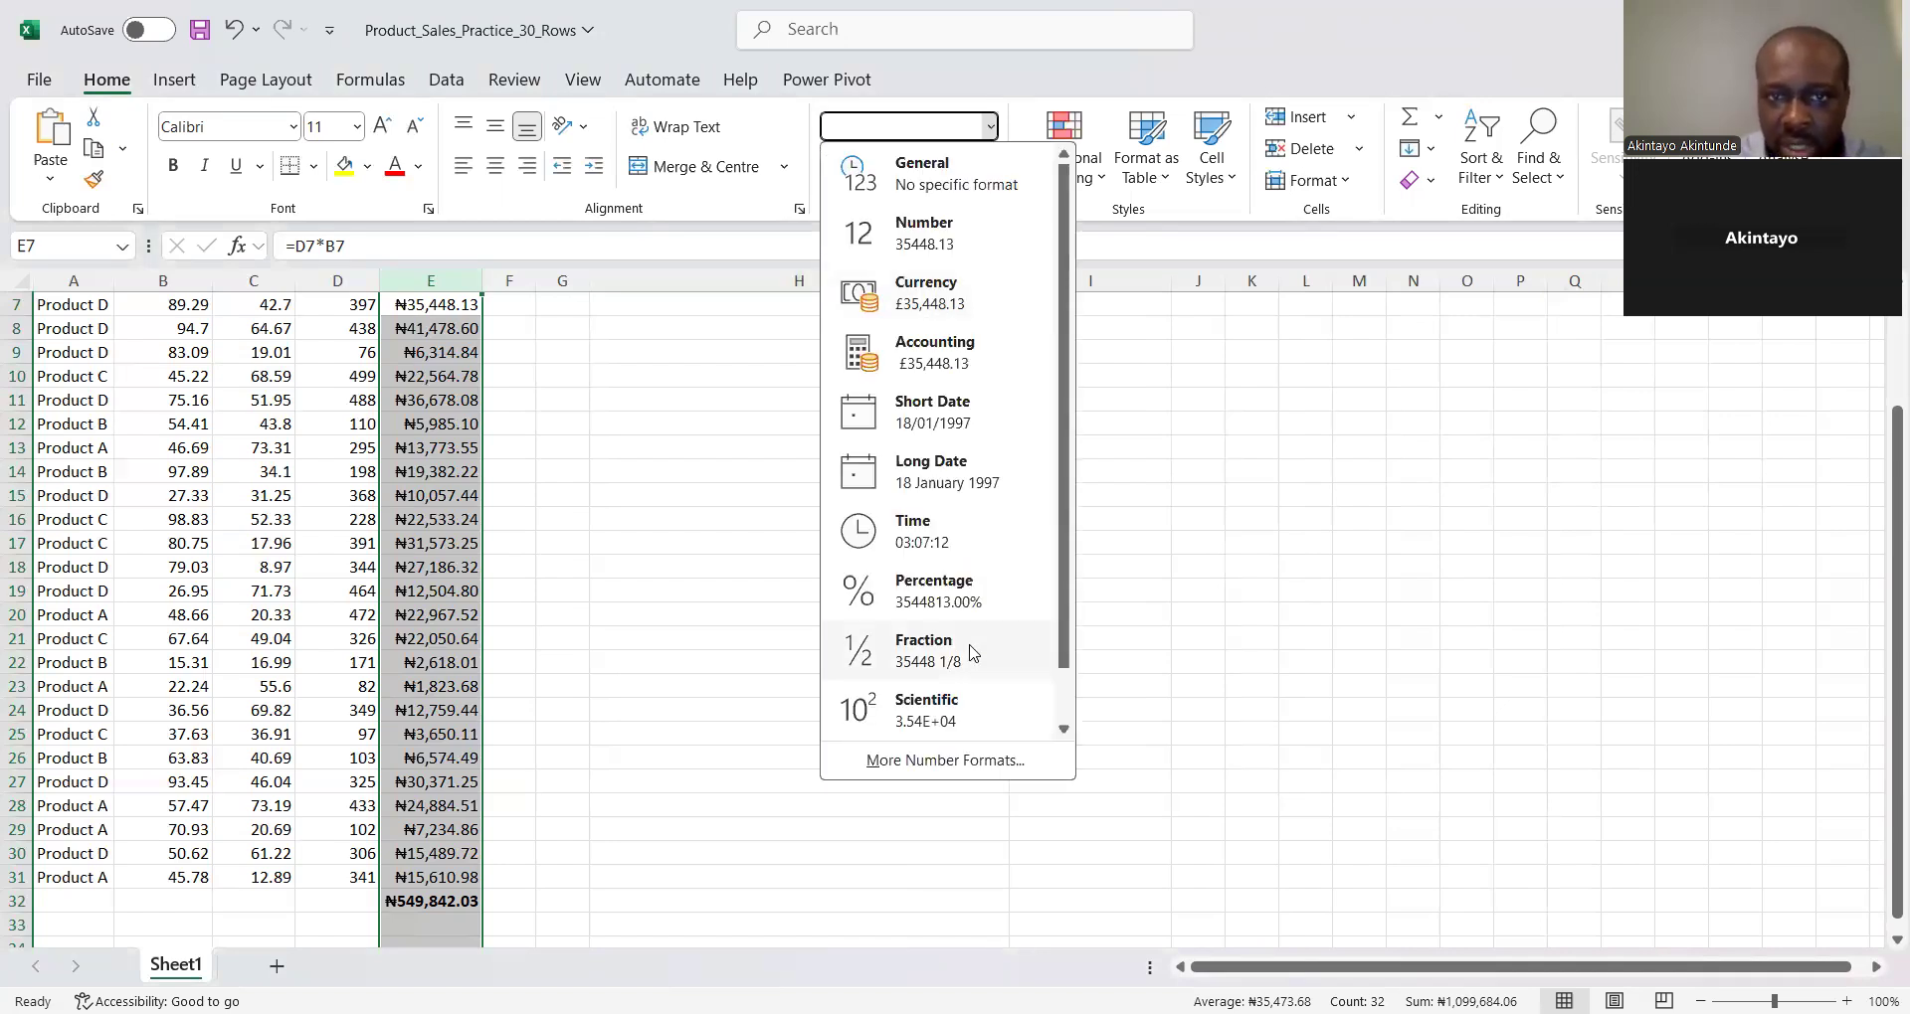
left_click(940, 760)
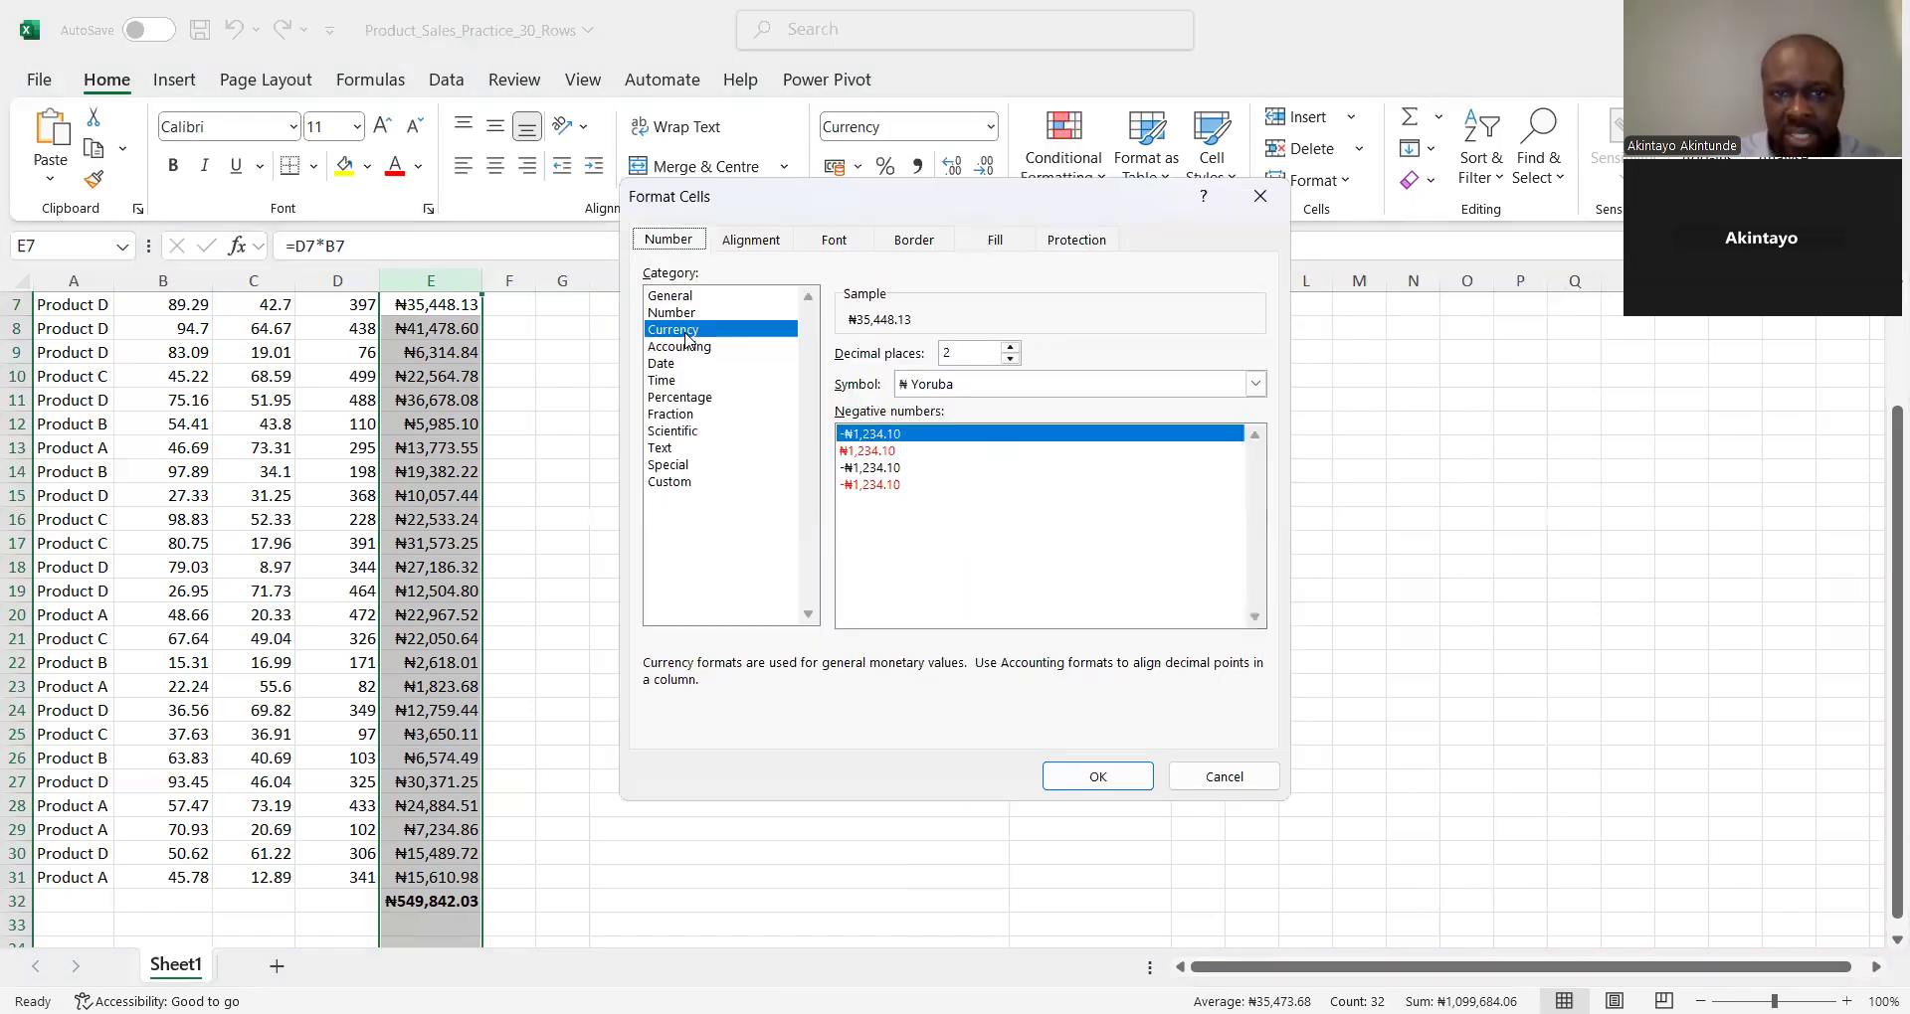
left_click(1255, 385)
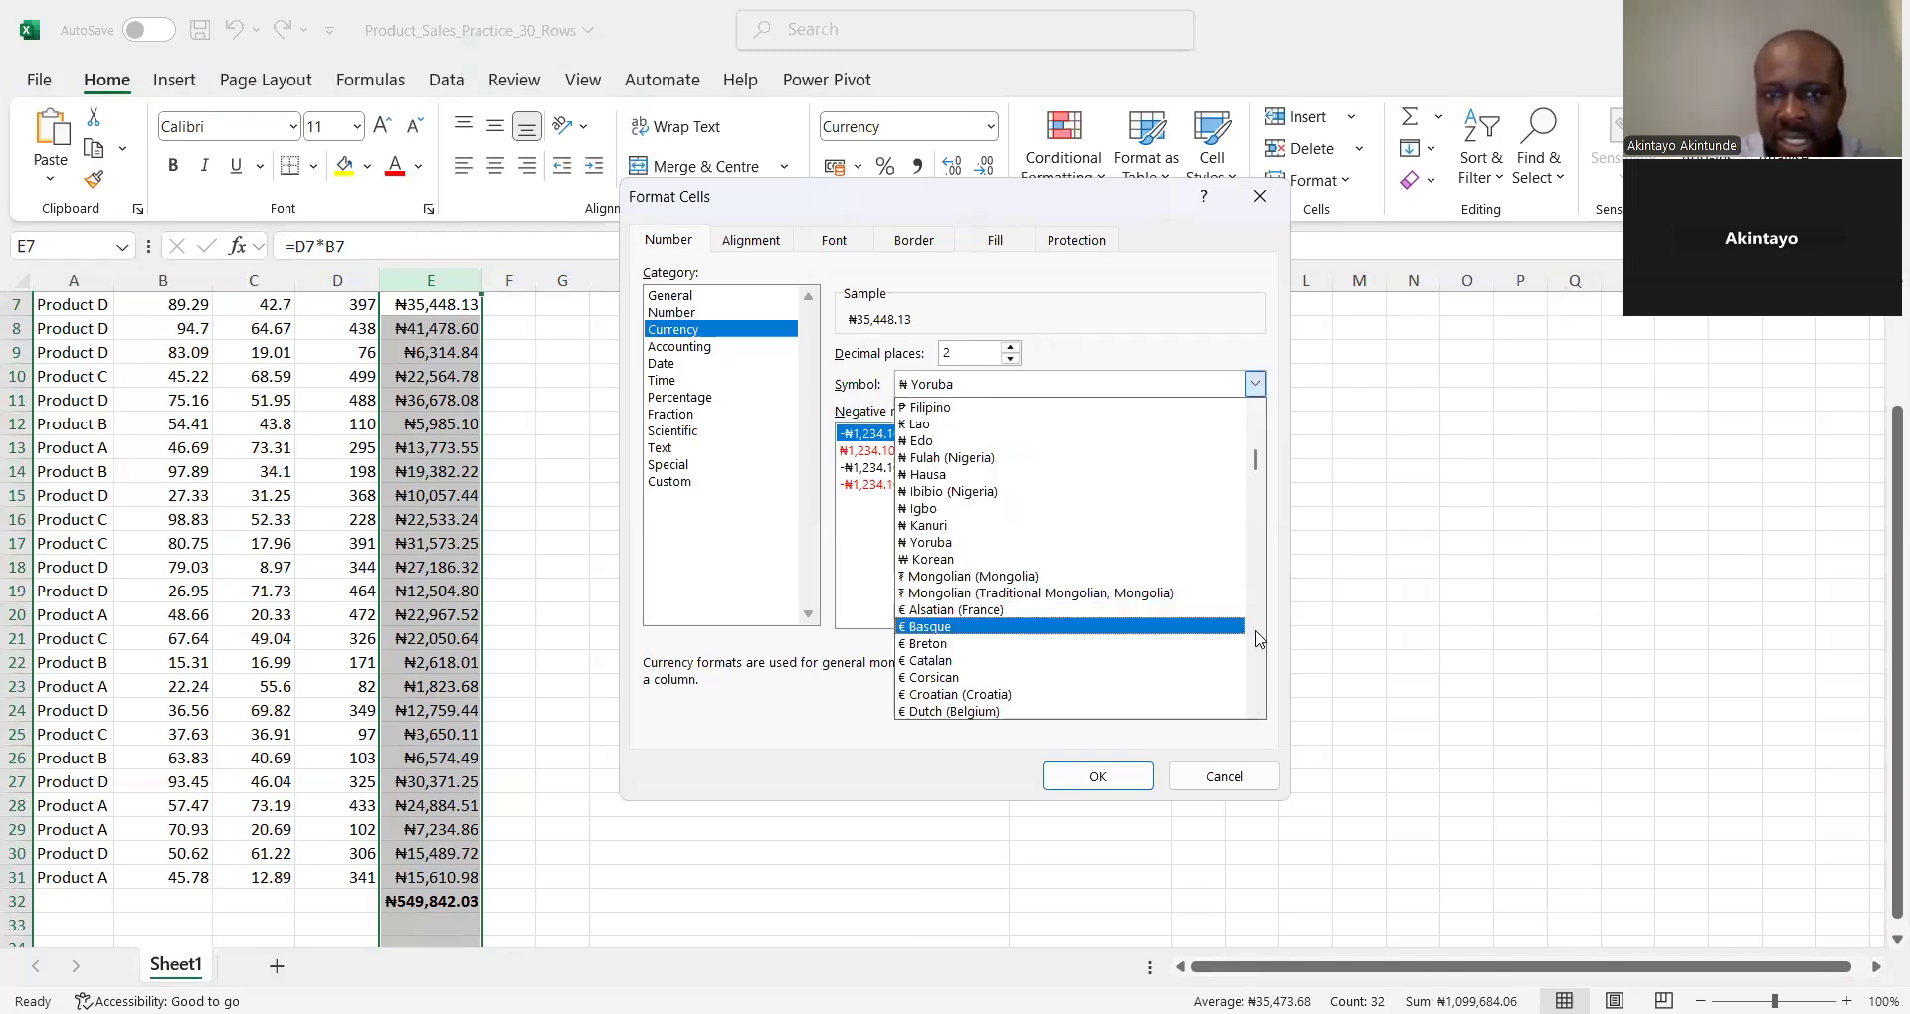
scroll(1259, 639, "down", 6)
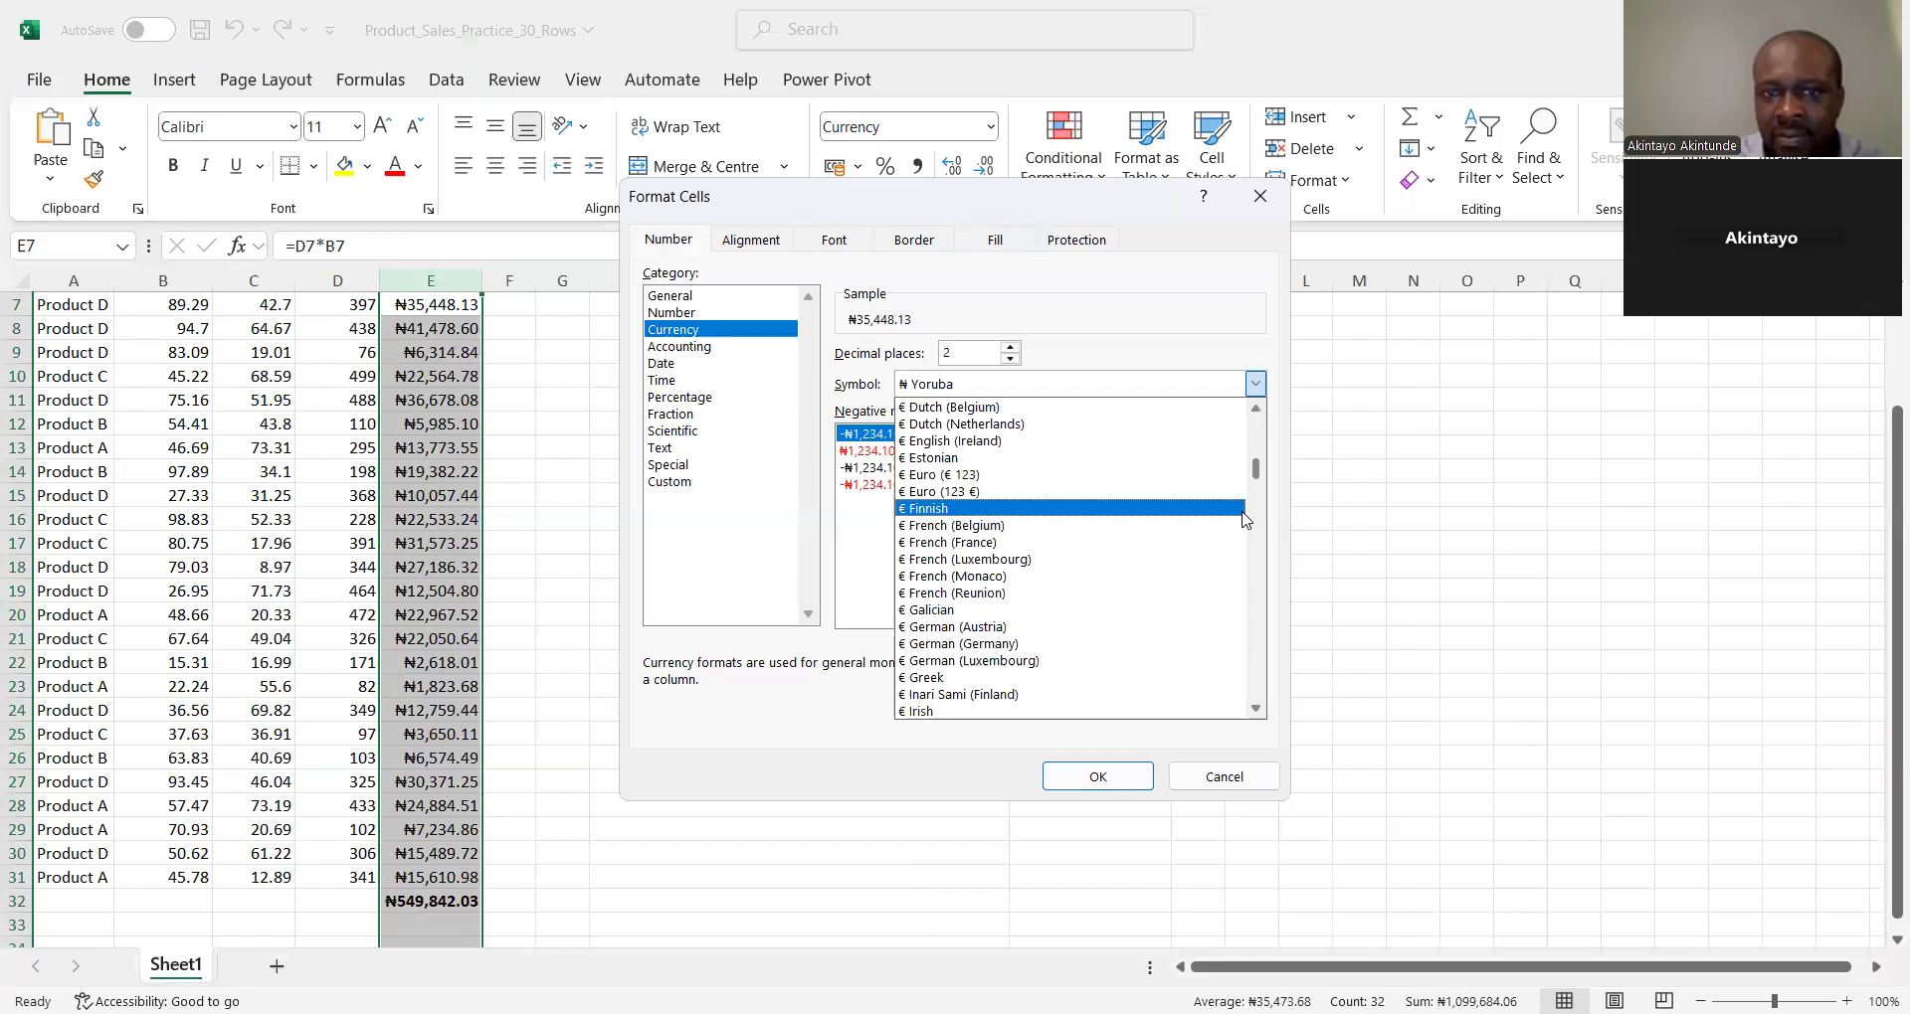
scroll(1259, 436, "up", 10)
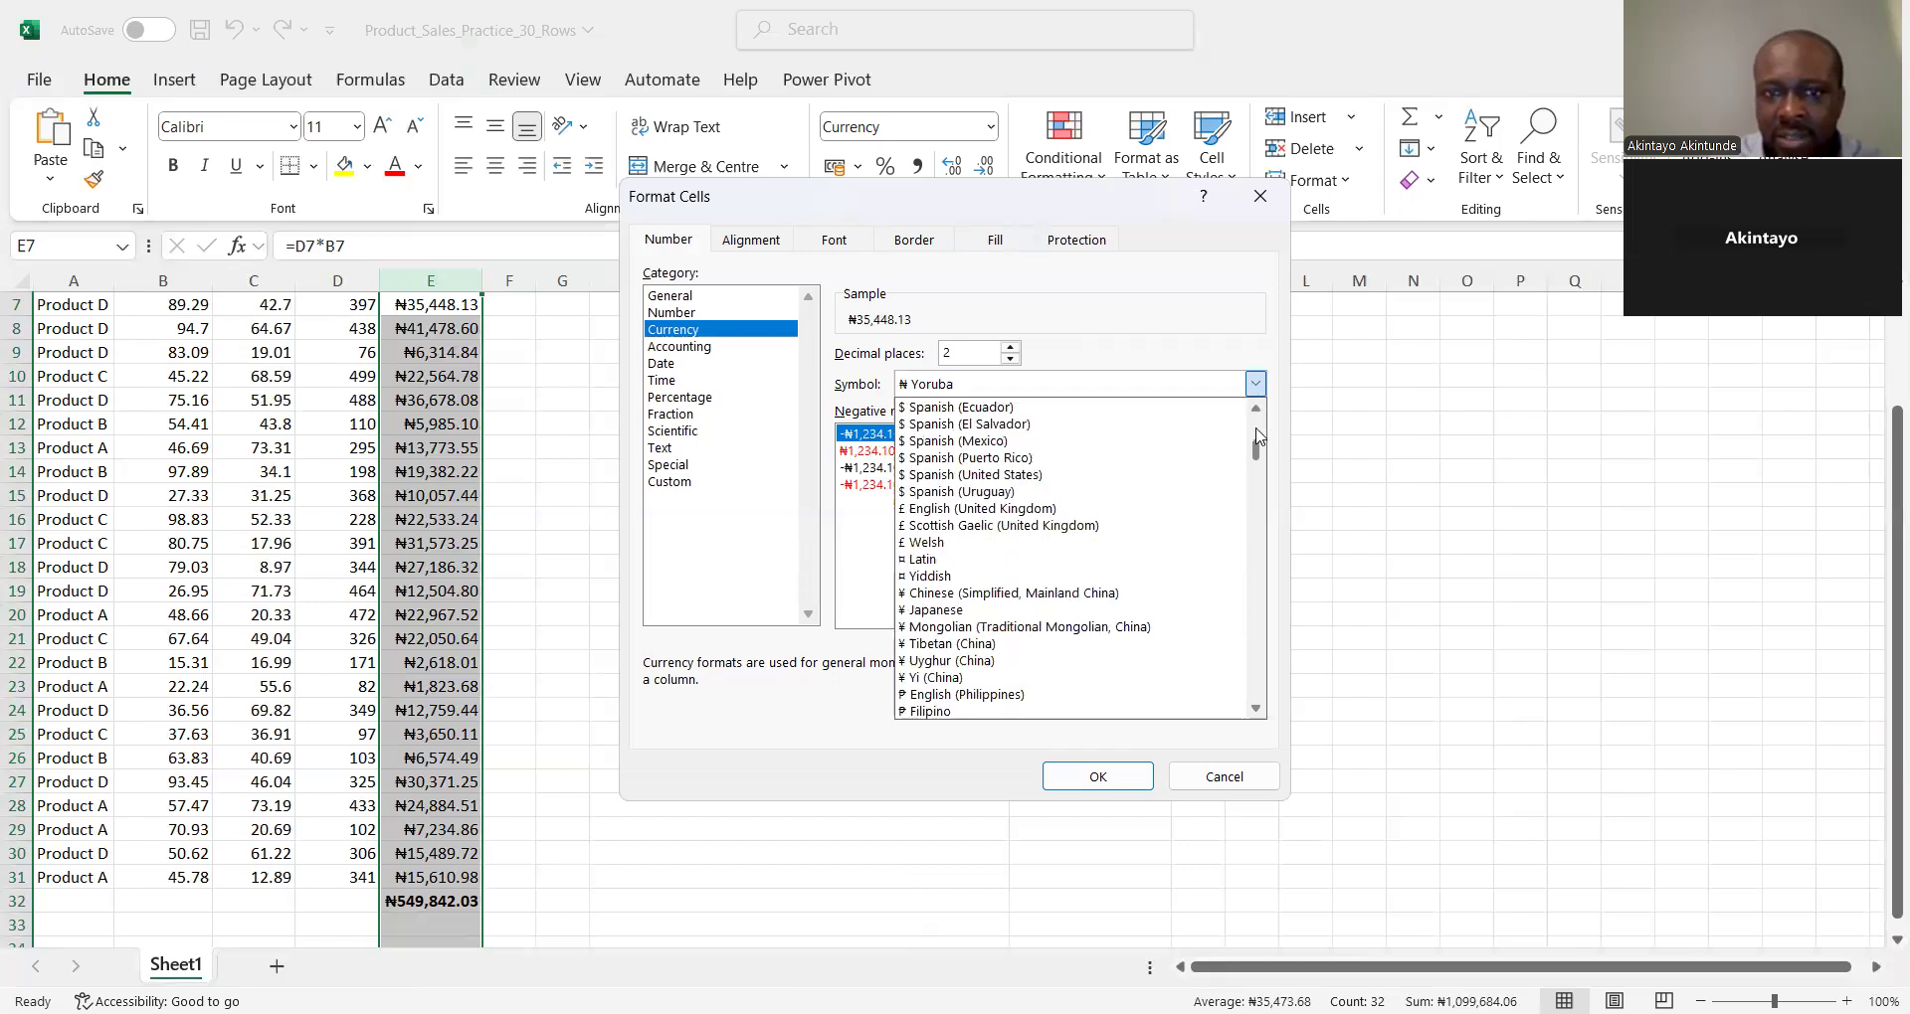
scroll(1259, 436, "up", 5)
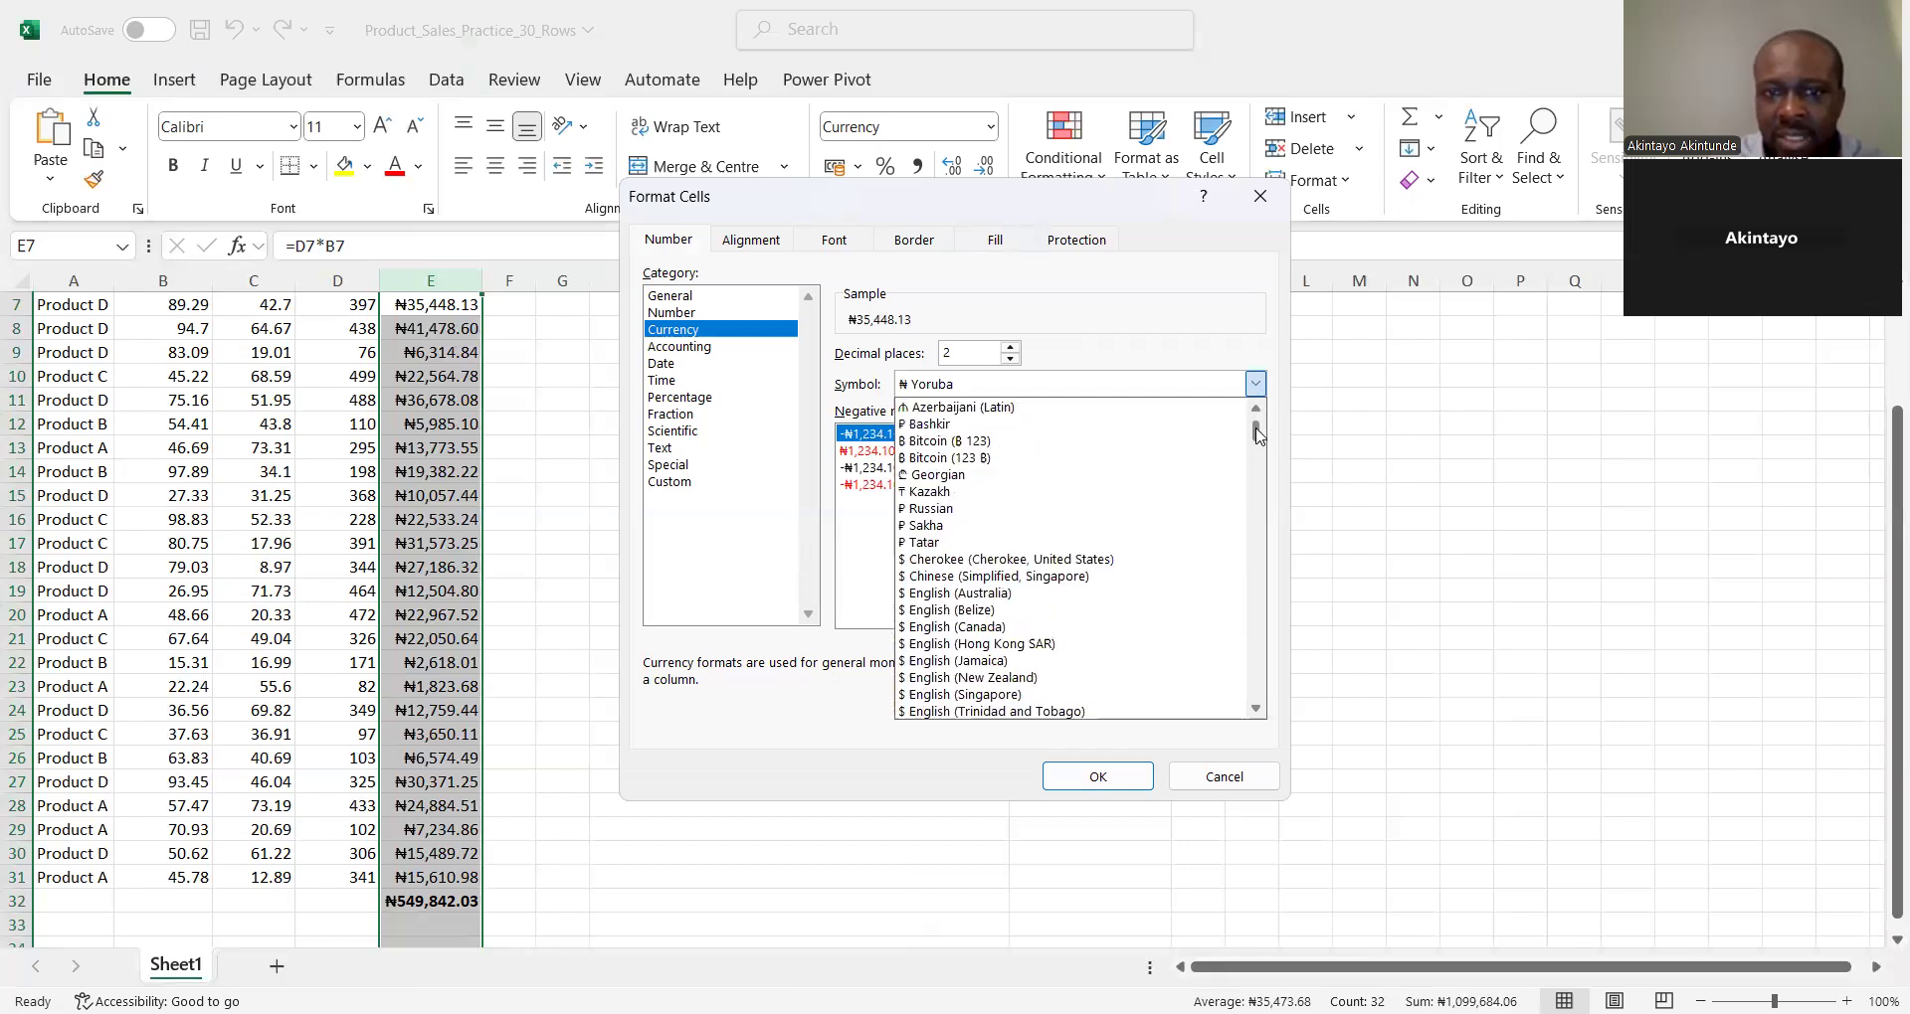
left_click(1257, 563)
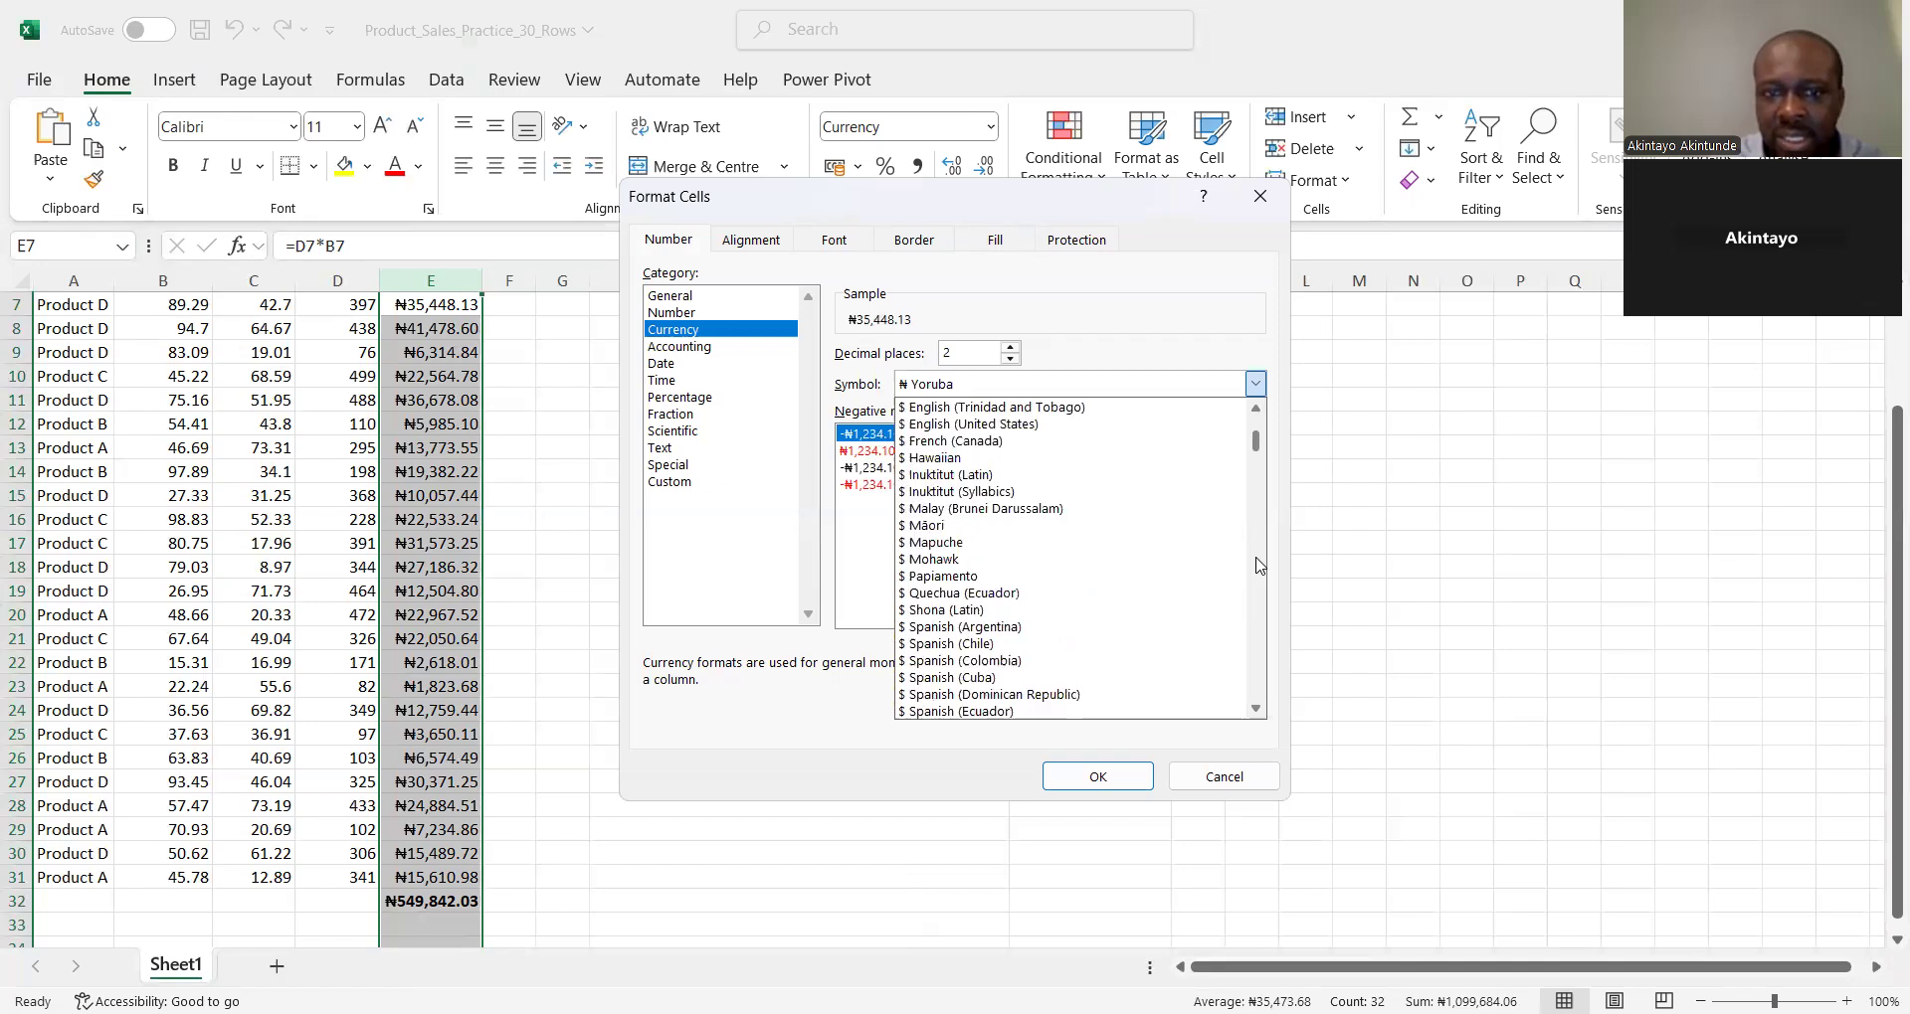
left_click(1258, 565)
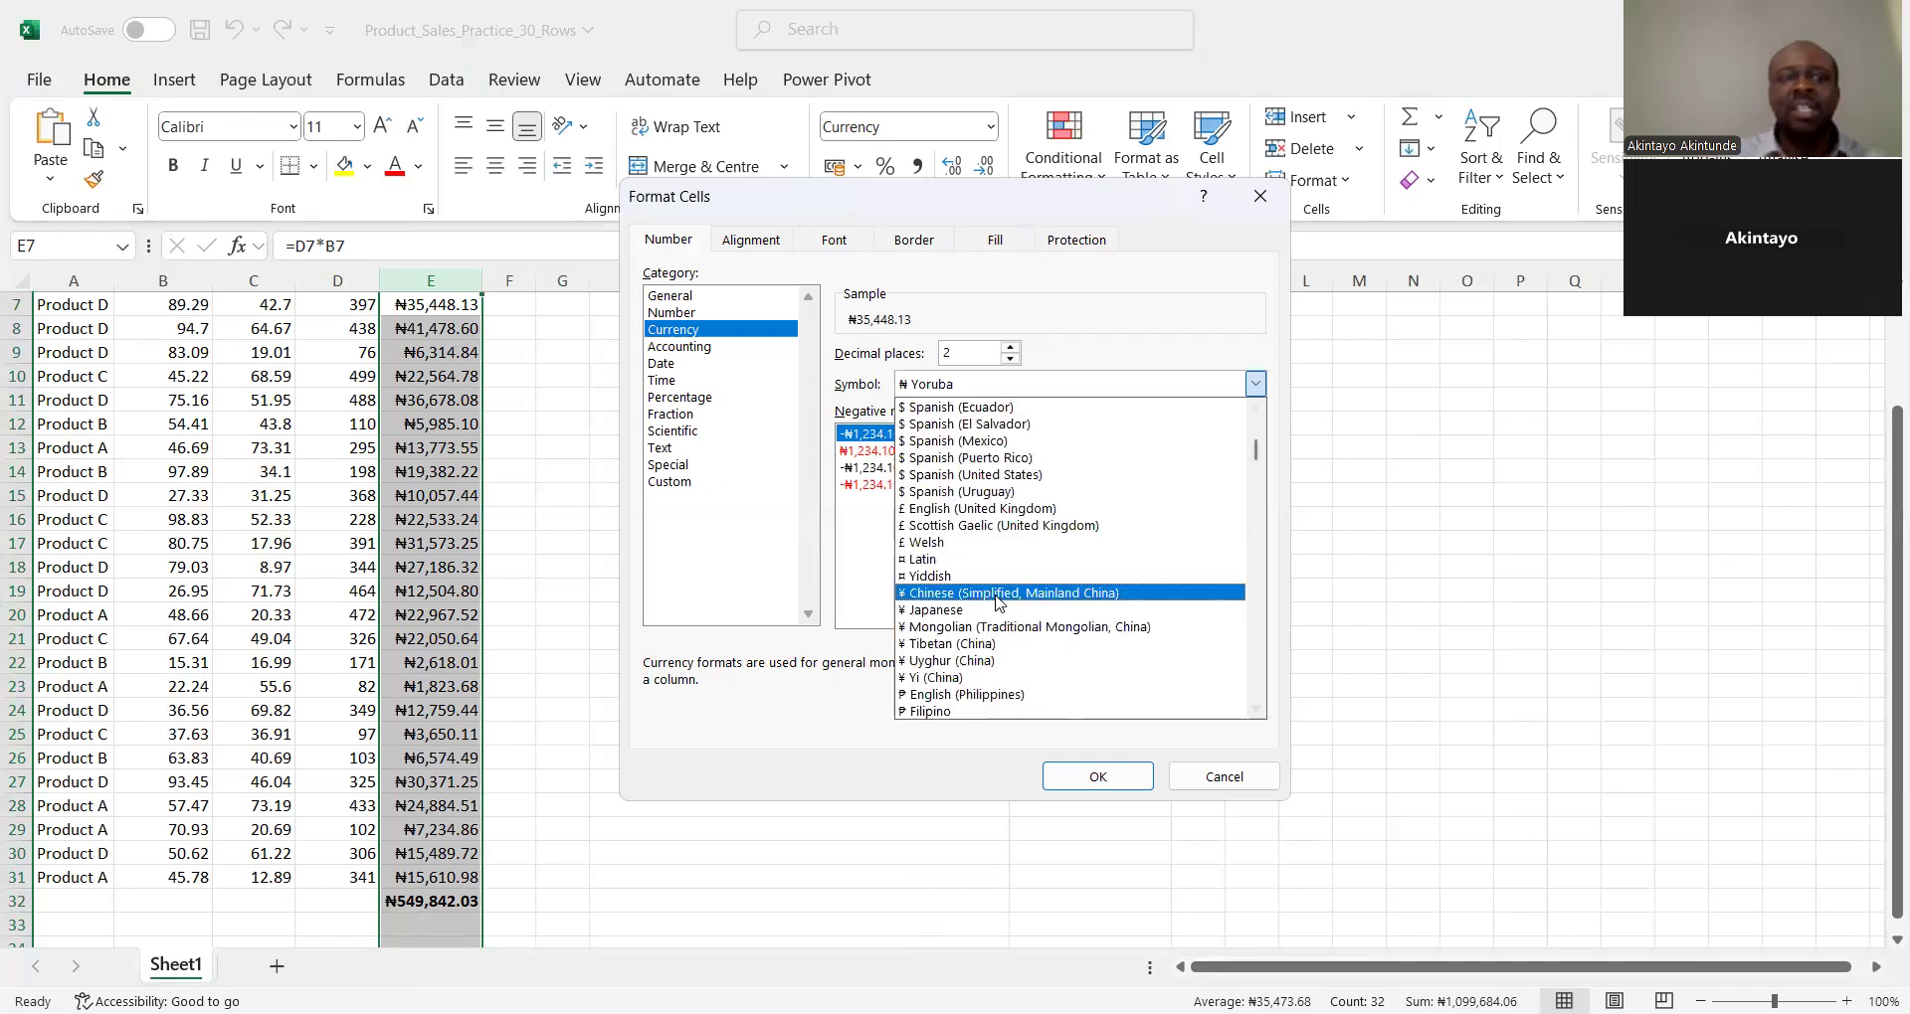
left_click(1091, 778)
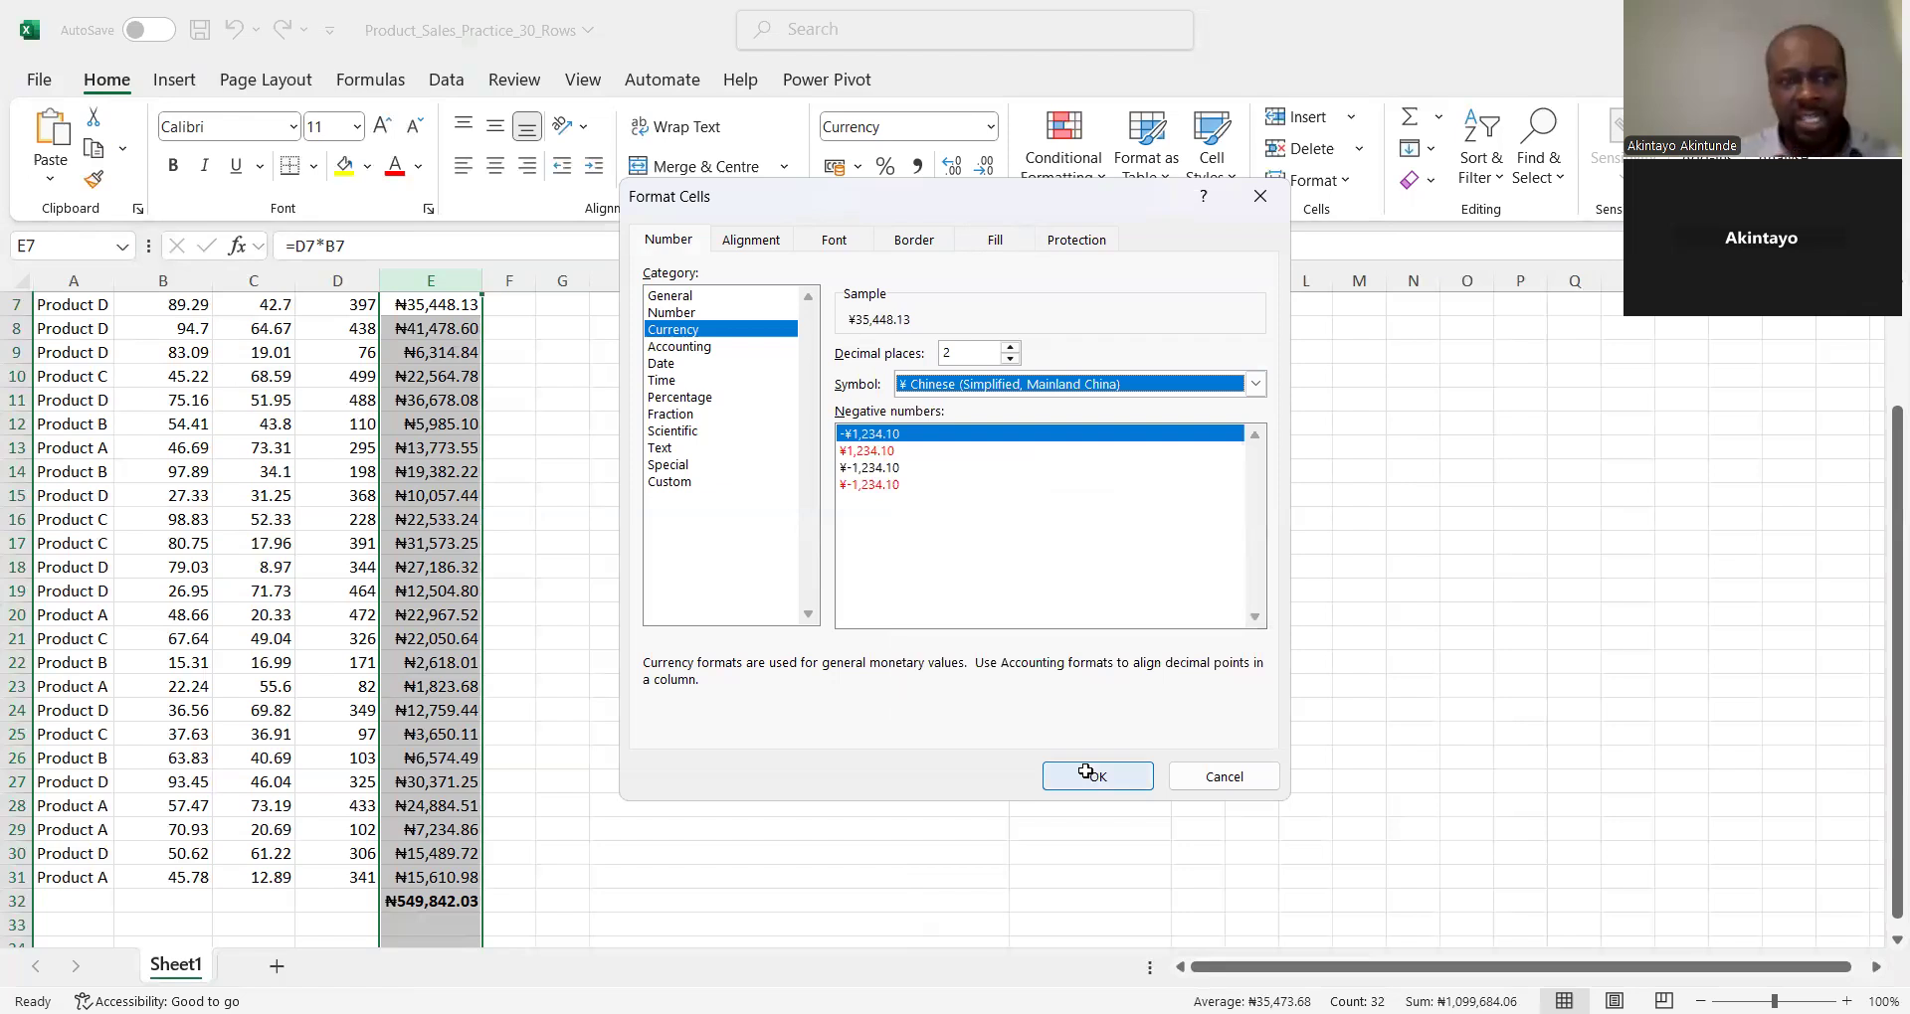
left_click(1091, 777)
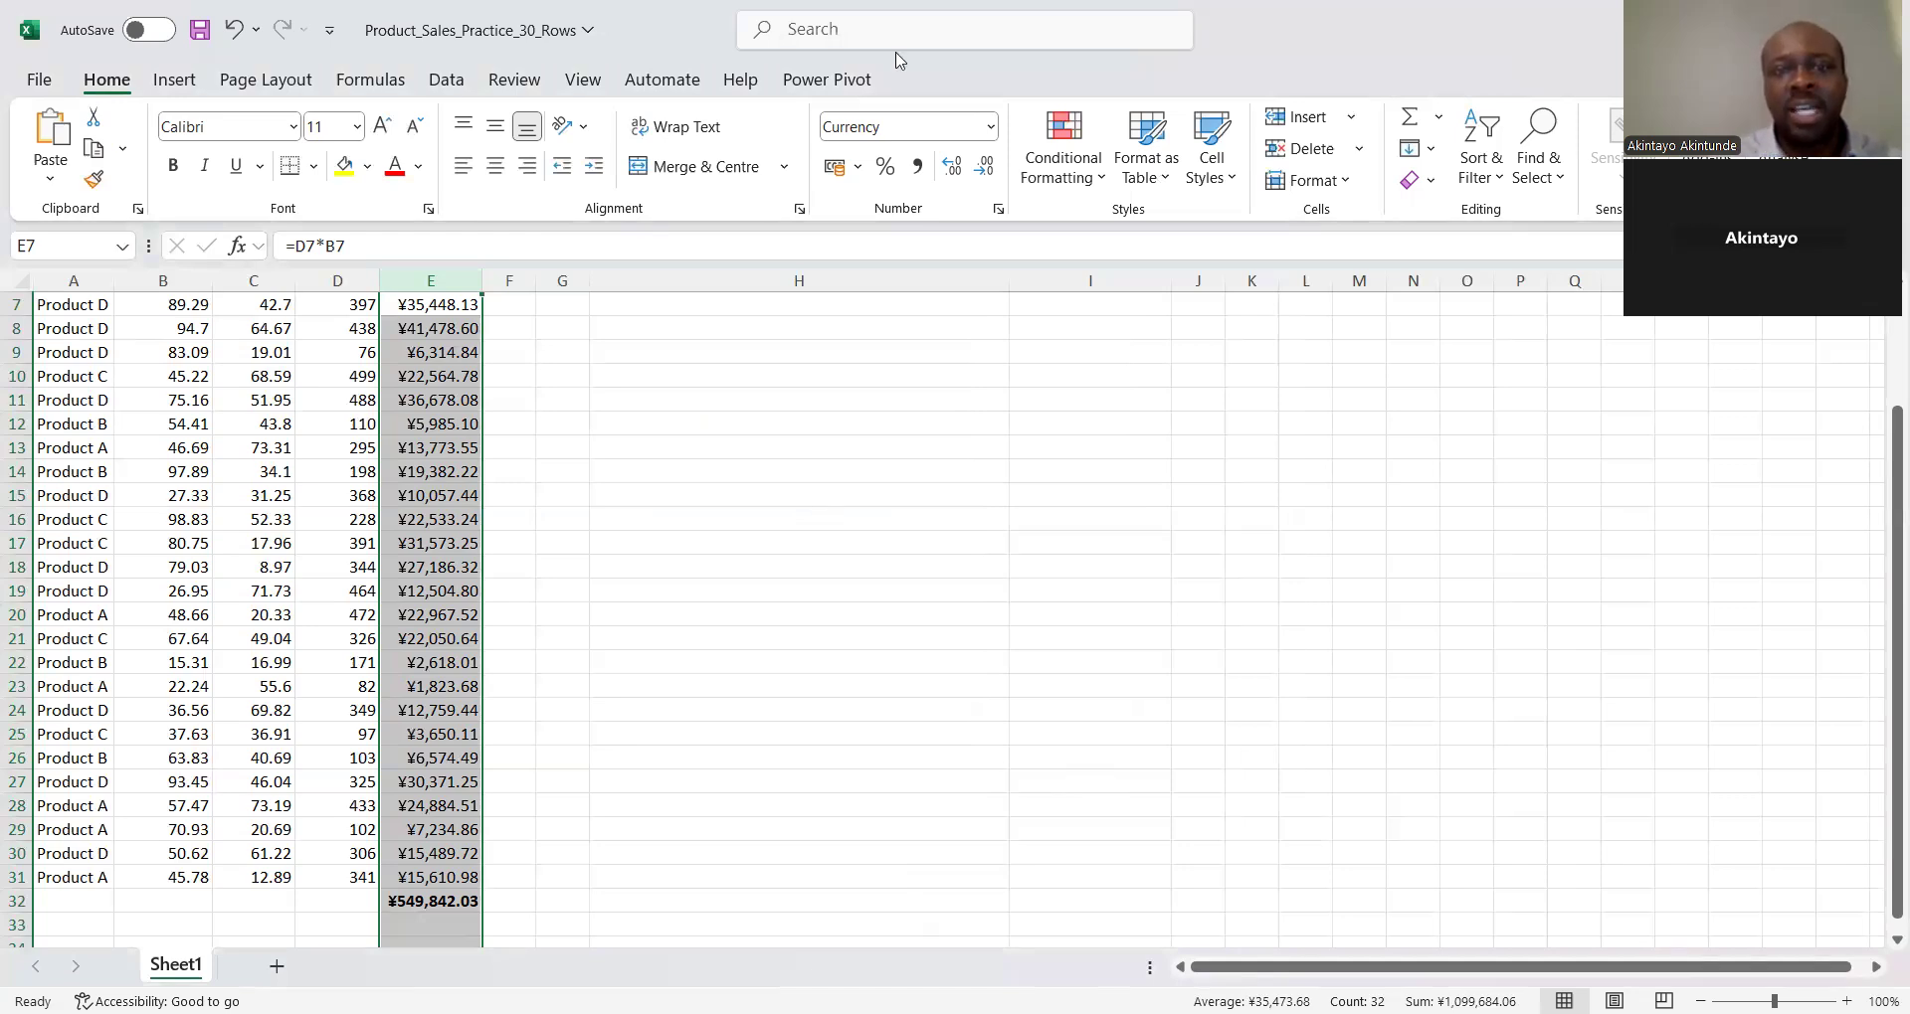
Examine the list of currency symbols available in the Sales Value column's cell format settings, through to its end
left_click(990, 128)
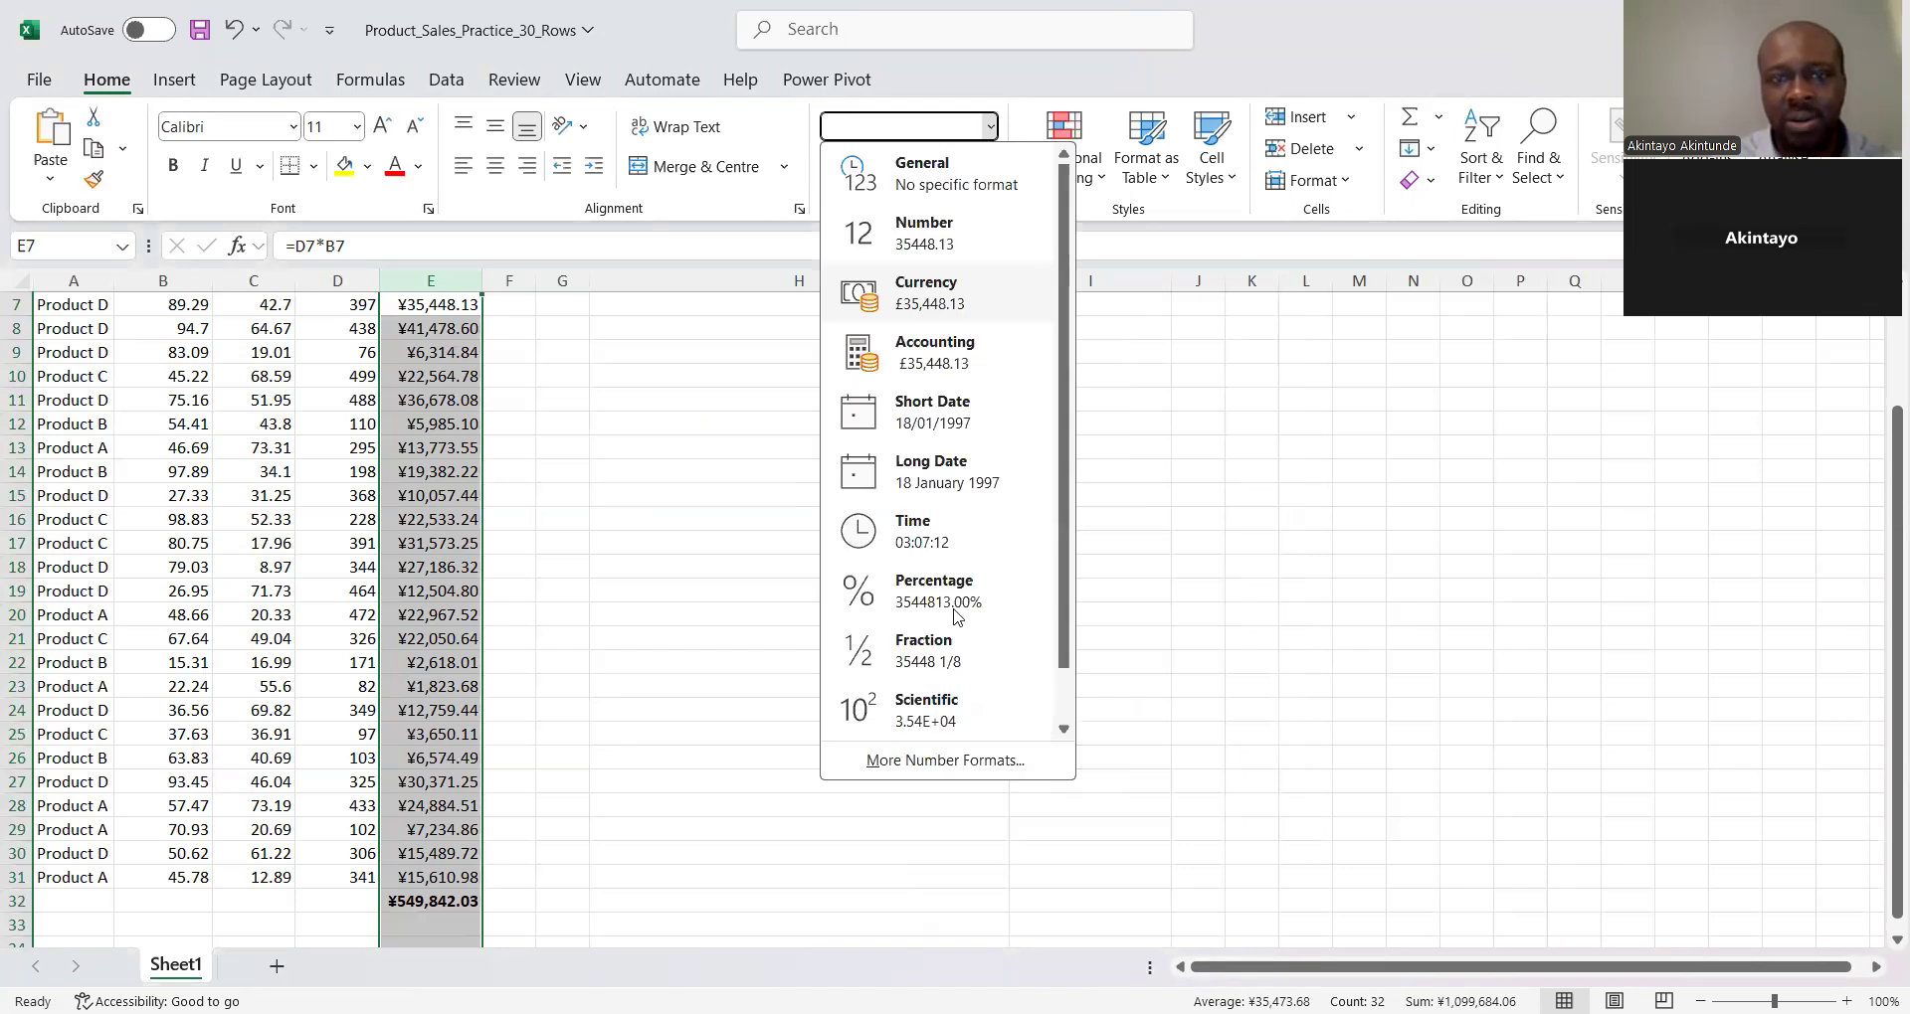
left_click(956, 771)
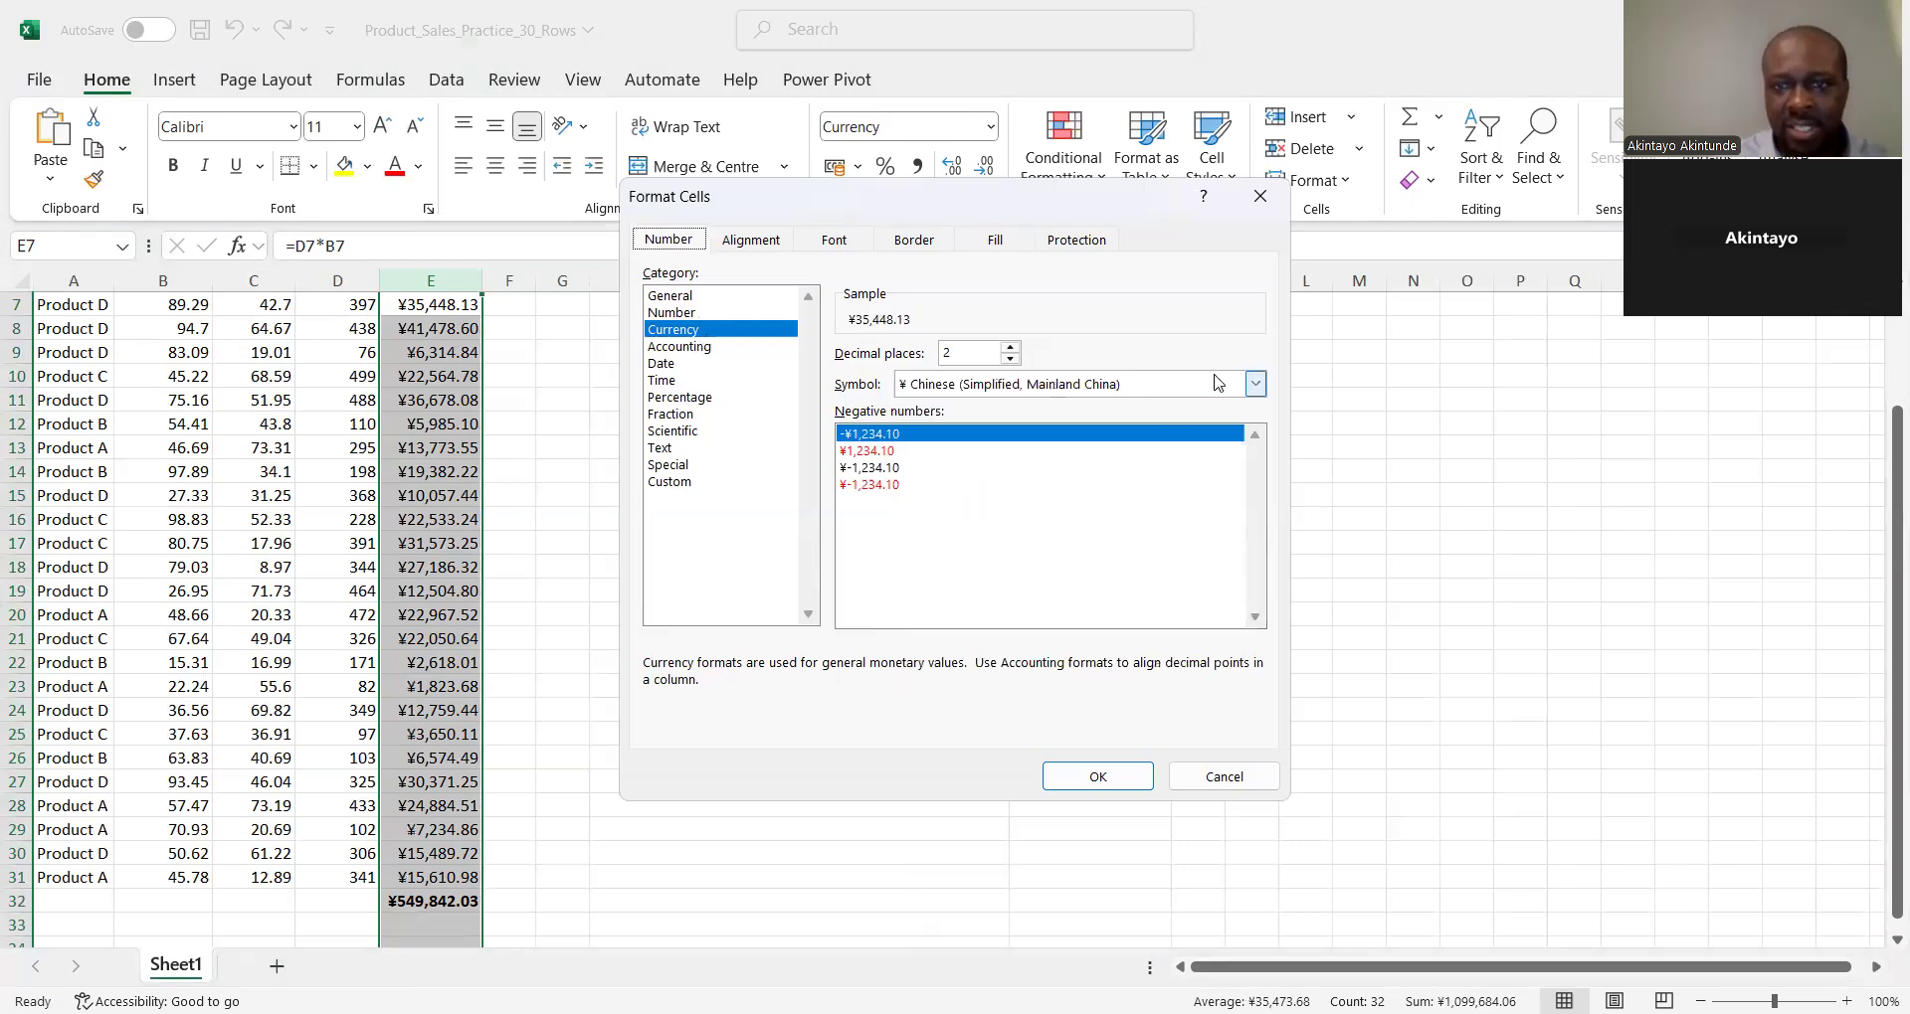
left_click(1255, 384)
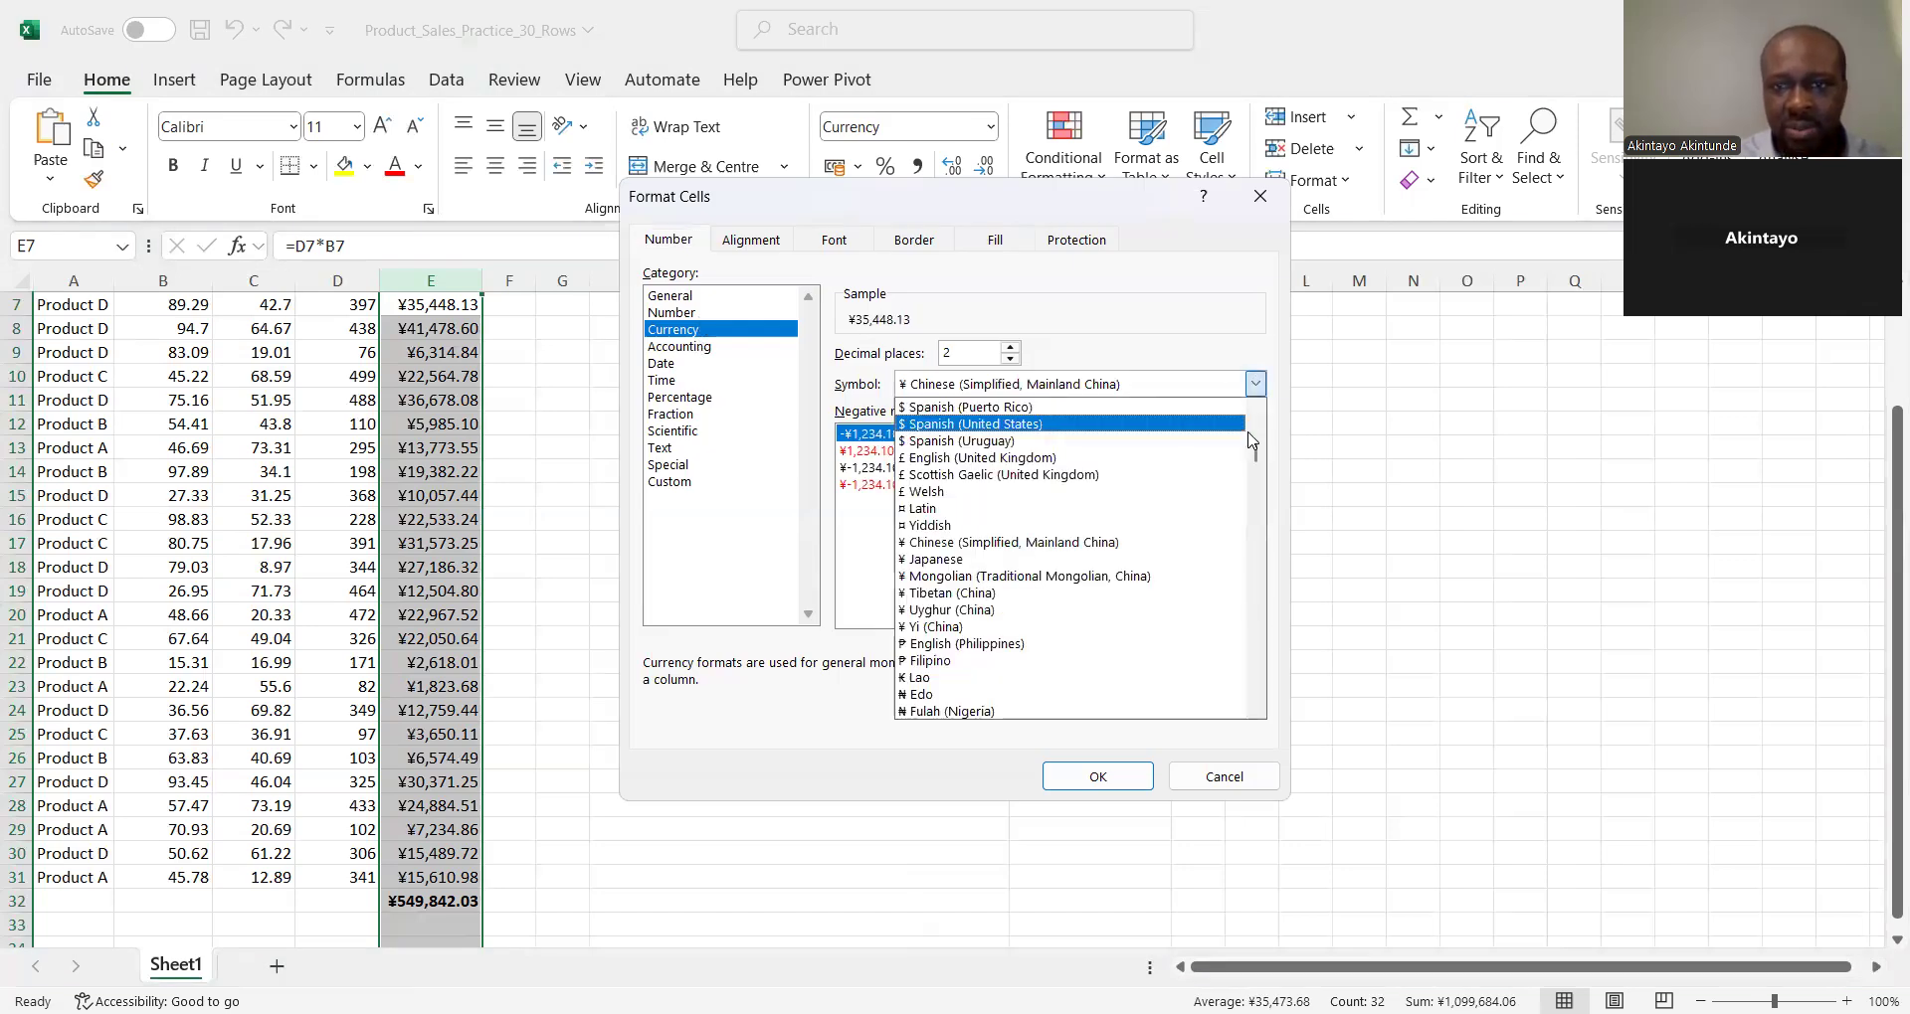
left_click_drag(1256, 445, 1251, 384)
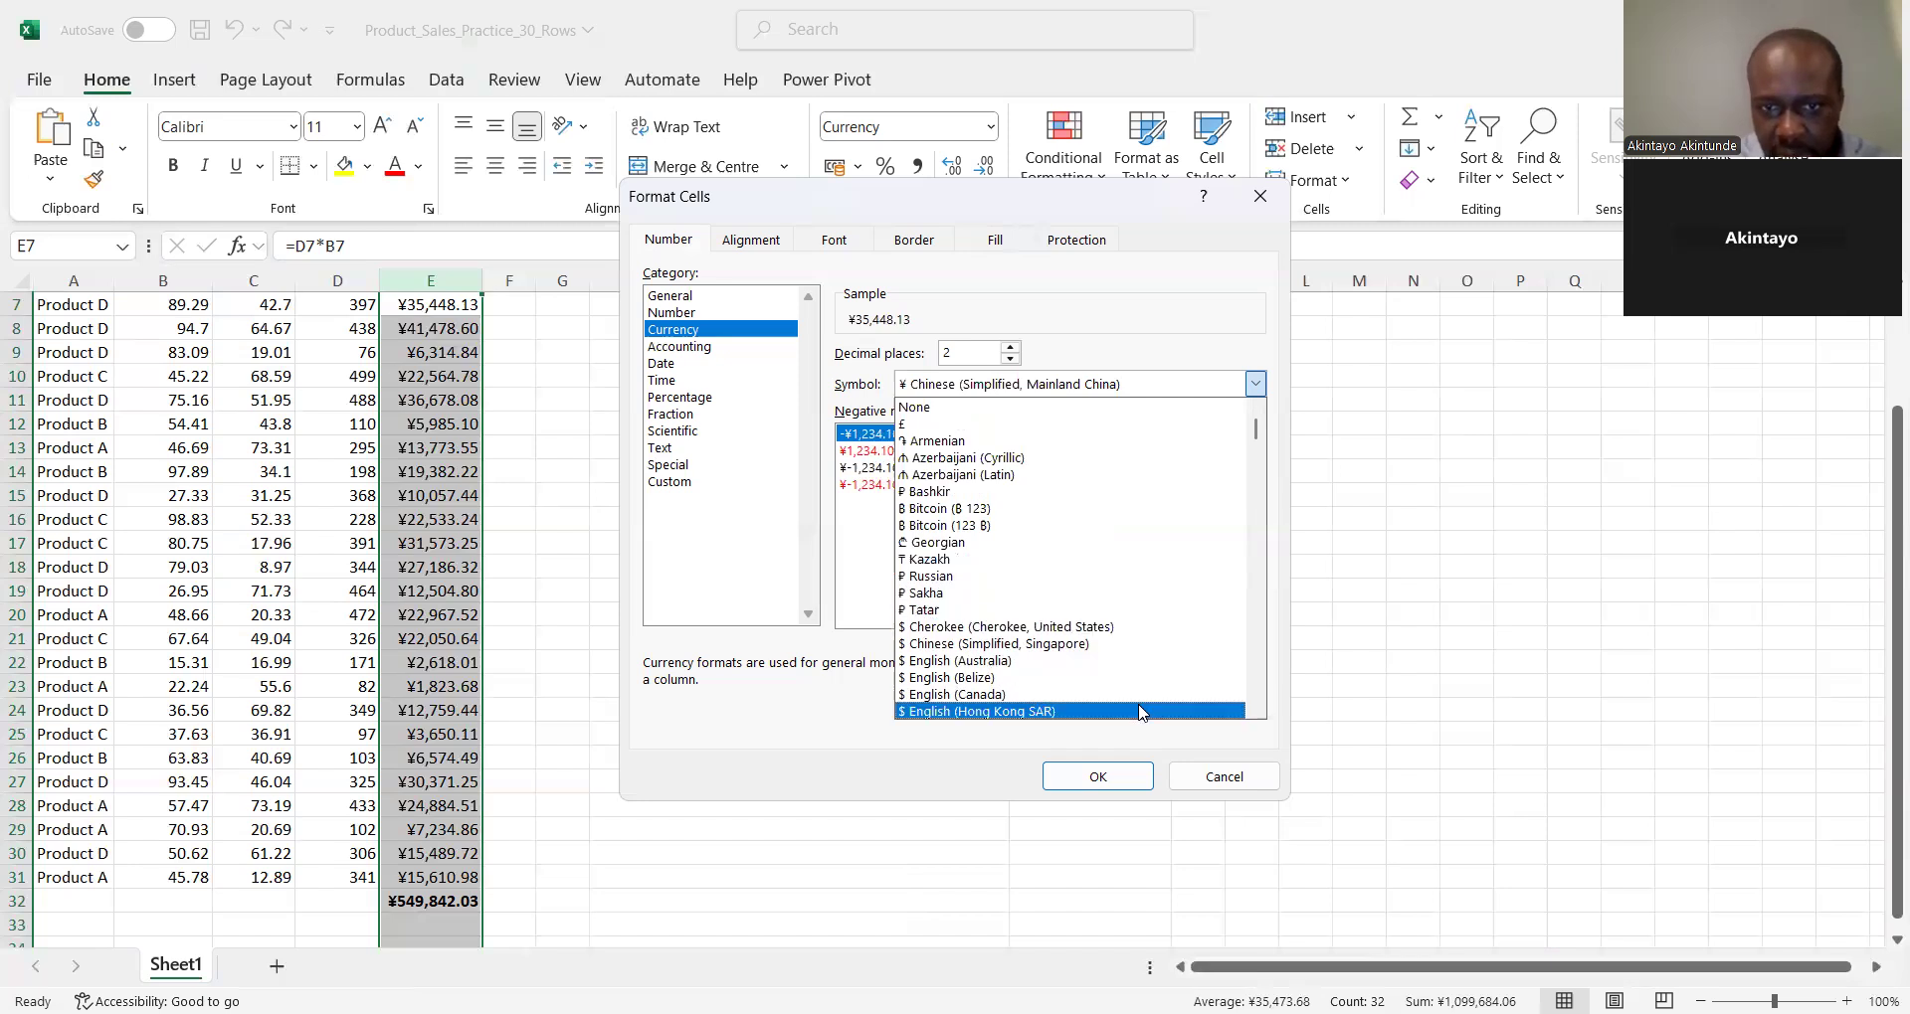
left_click_drag(1256, 437, 1257, 437)
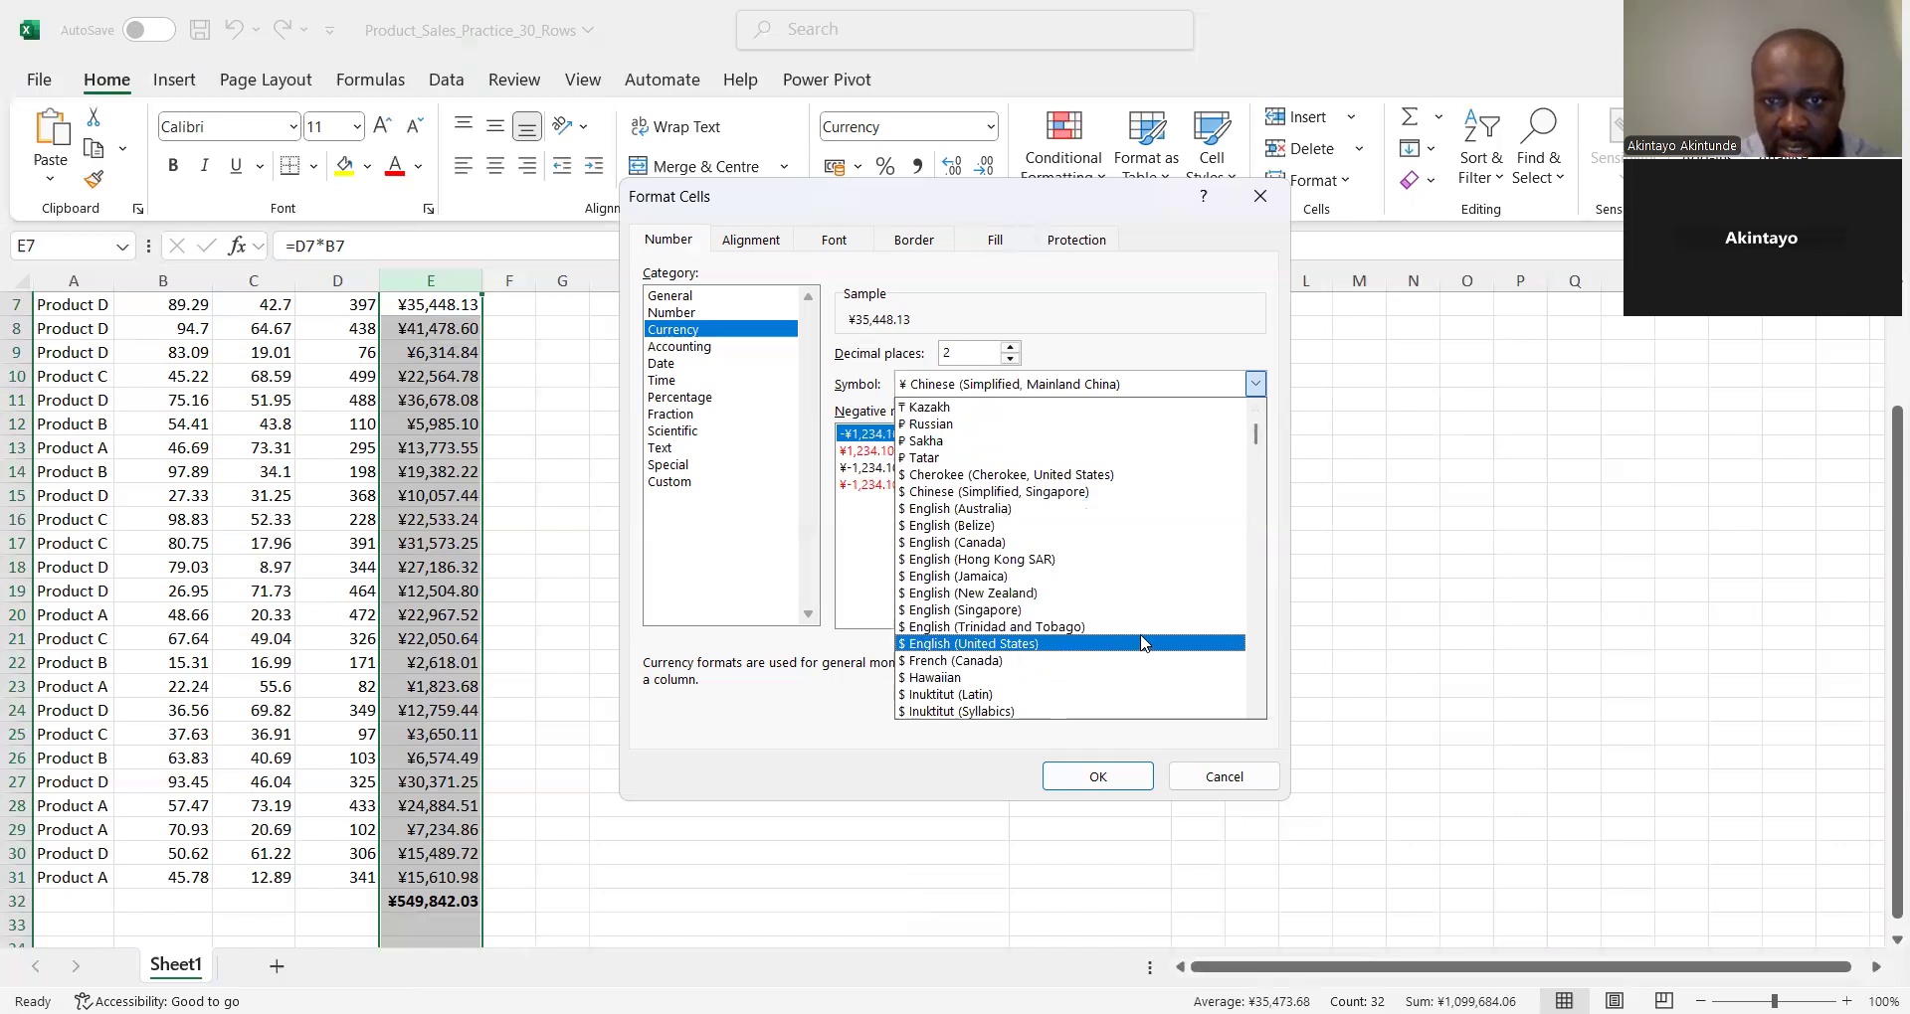
left_click(1255, 709)
left_click(1256, 711)
scroll(1256, 711, "down", 7)
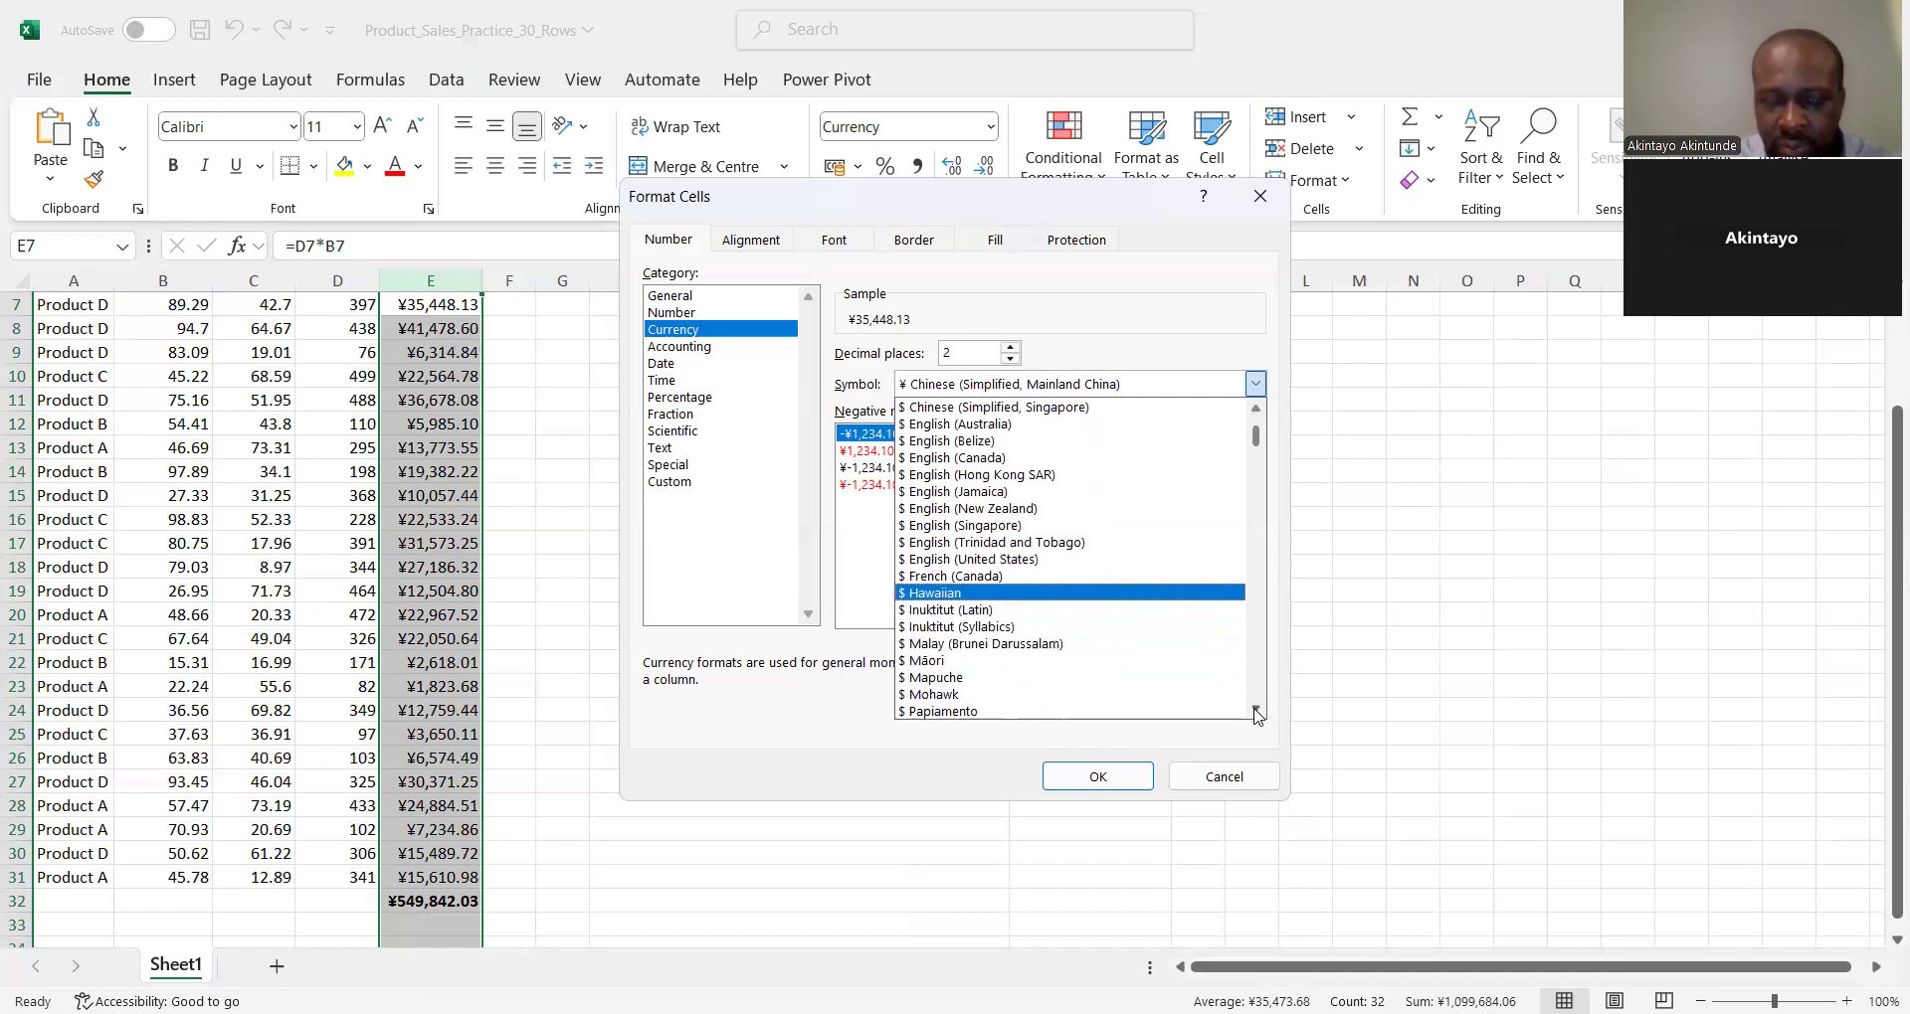
scroll(1257, 714, "down", 1)
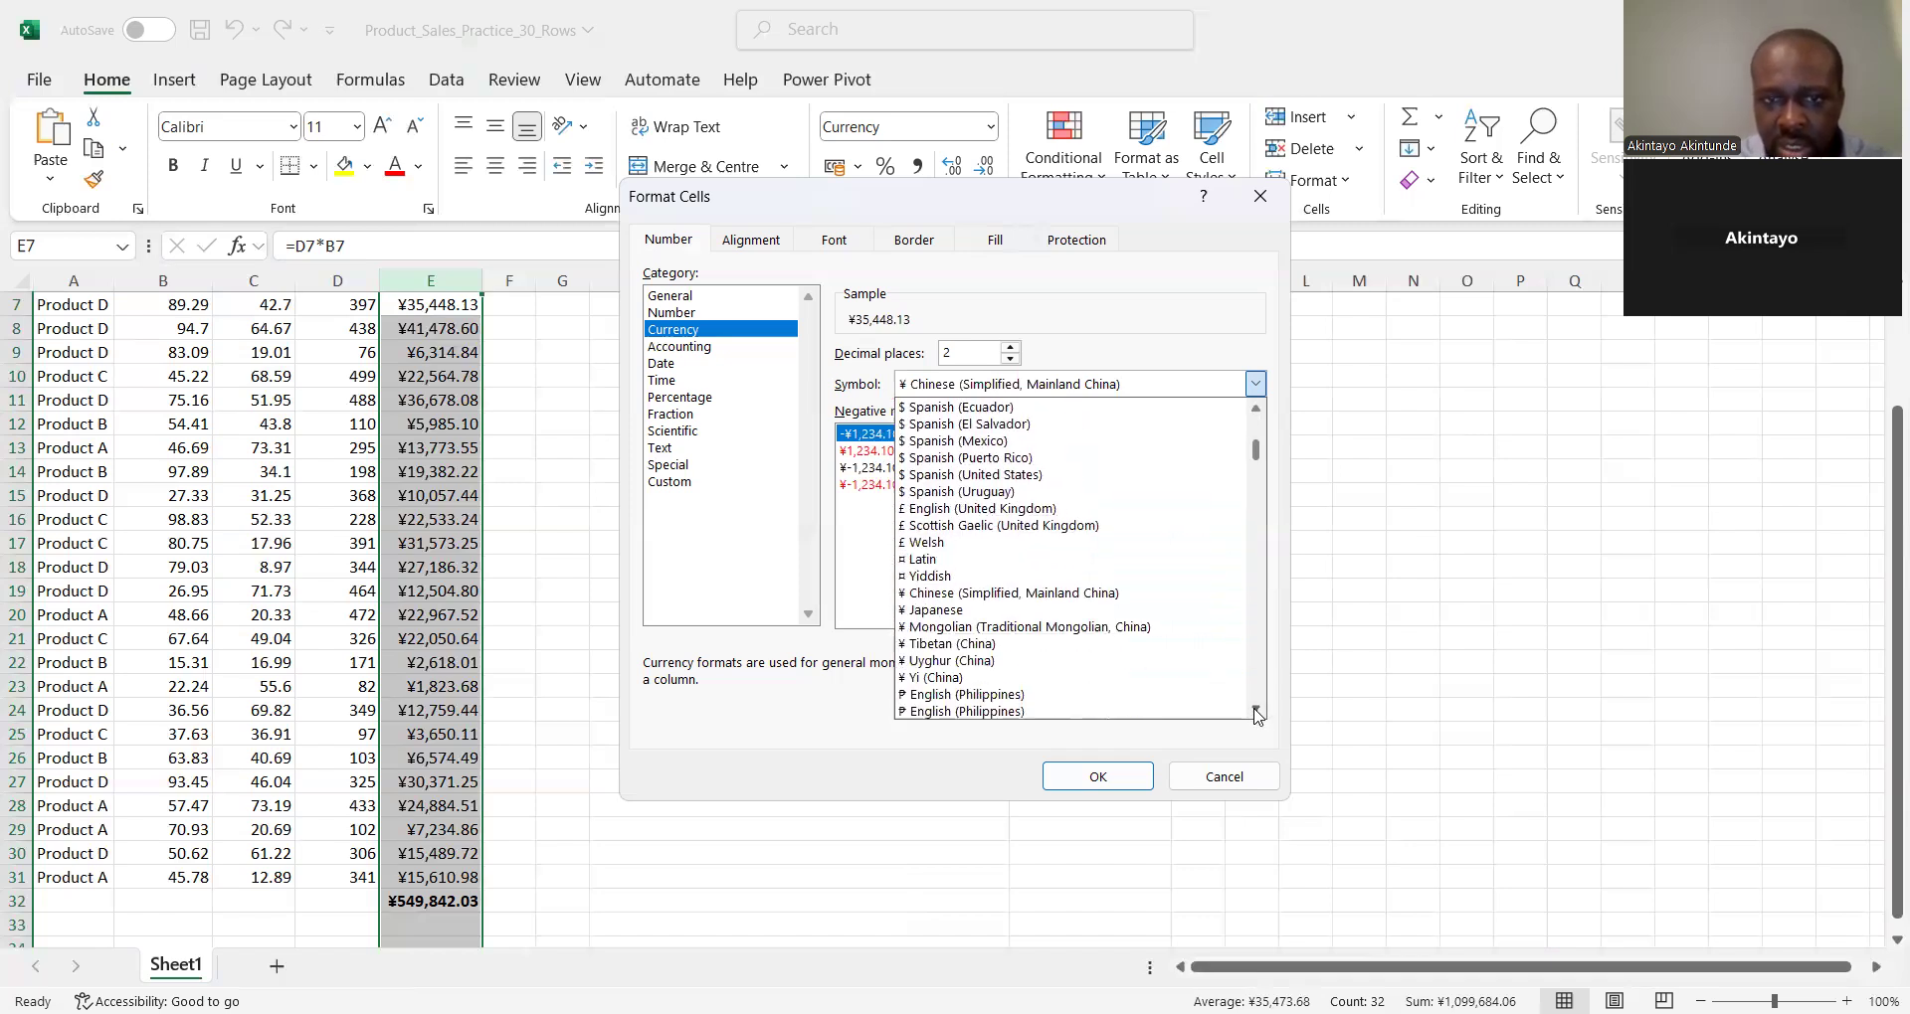
scroll(1257, 715, "down", 1)
scroll(1257, 714, "down", 1)
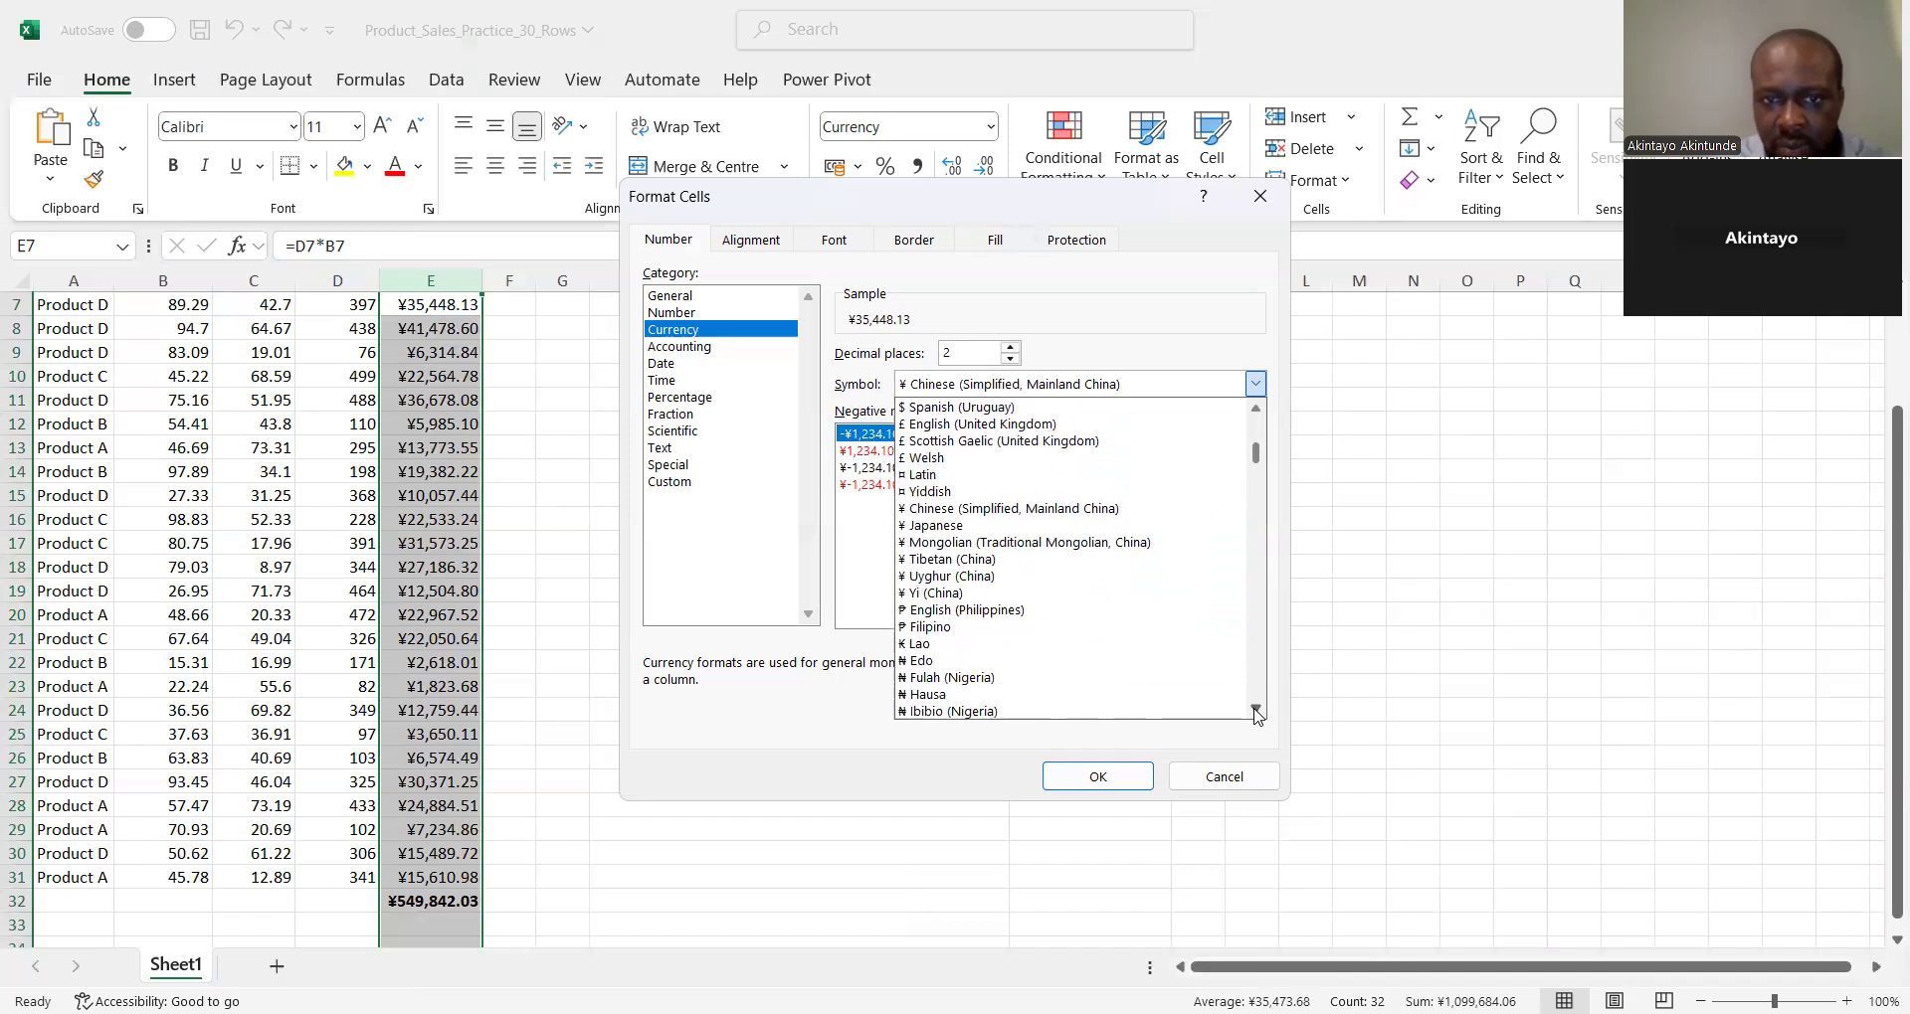
scroll(1257, 714, "down", 3)
scroll(1258, 714, "down", 3)
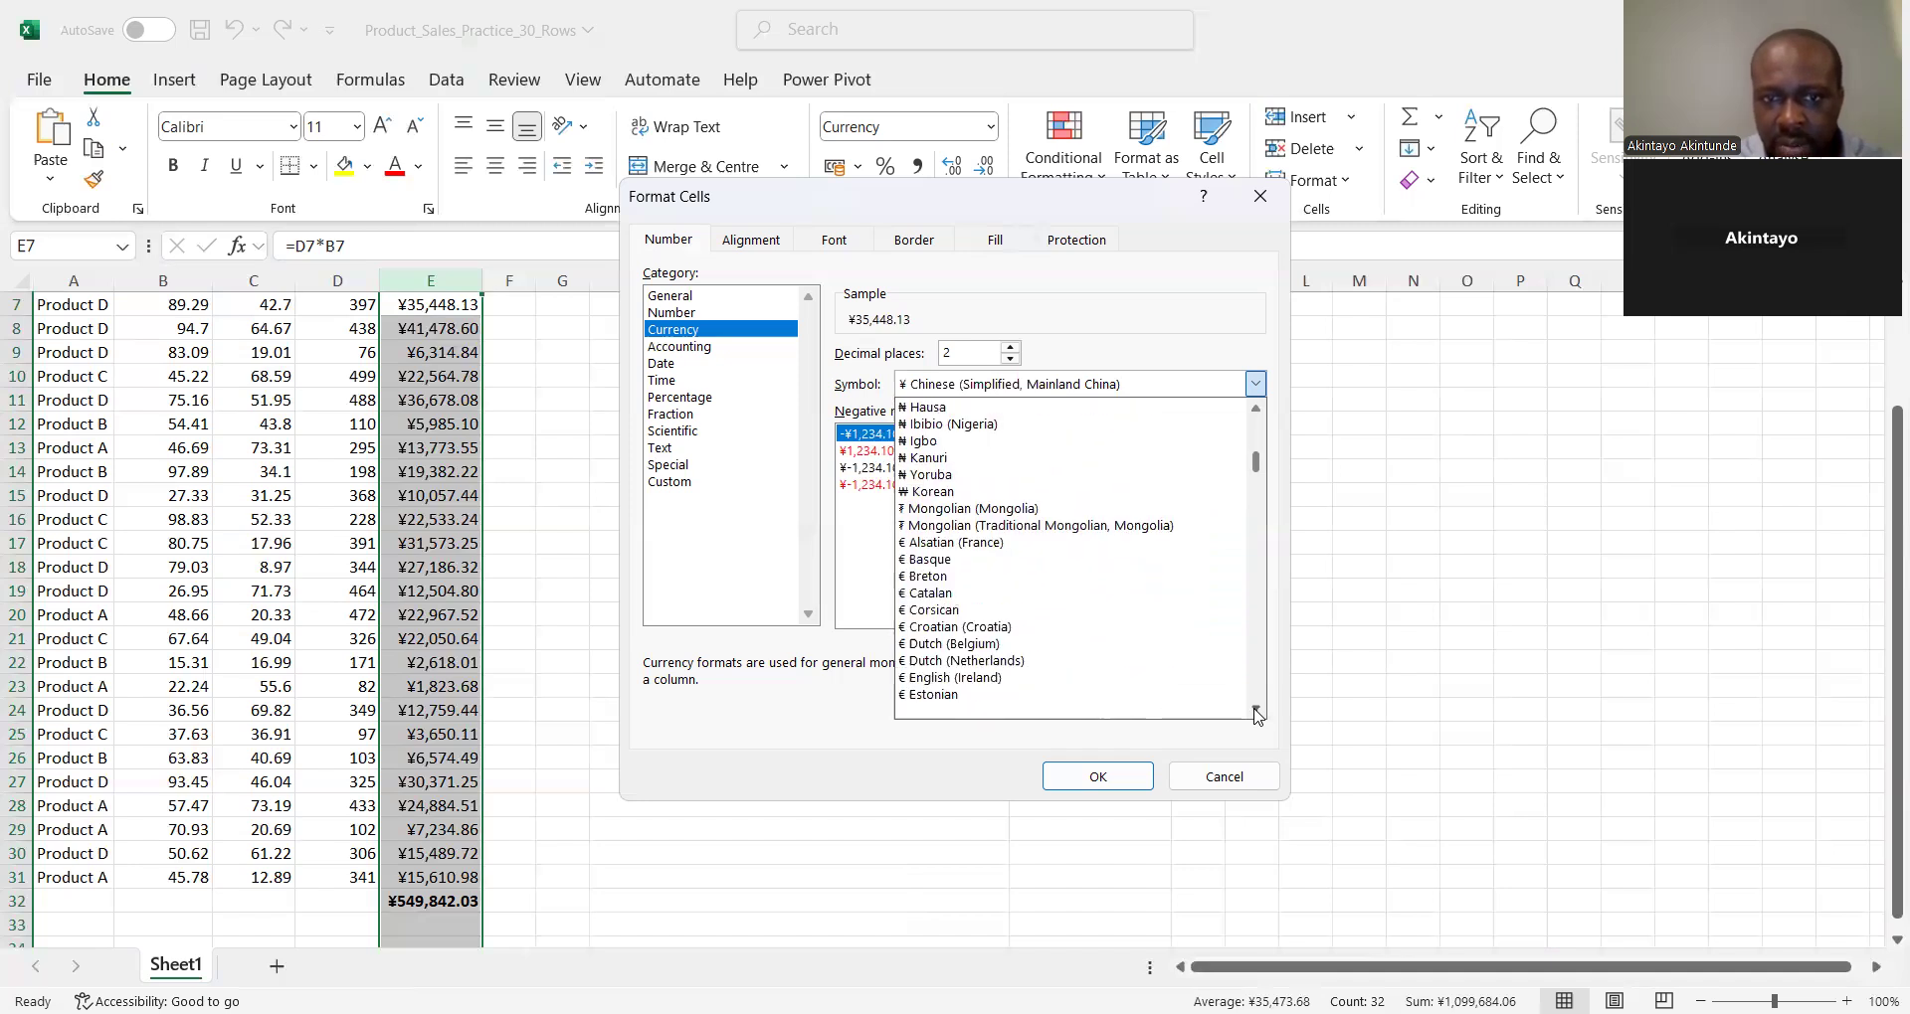
scroll(1257, 714, "down", 3)
scroll(1257, 714, "down", 3)
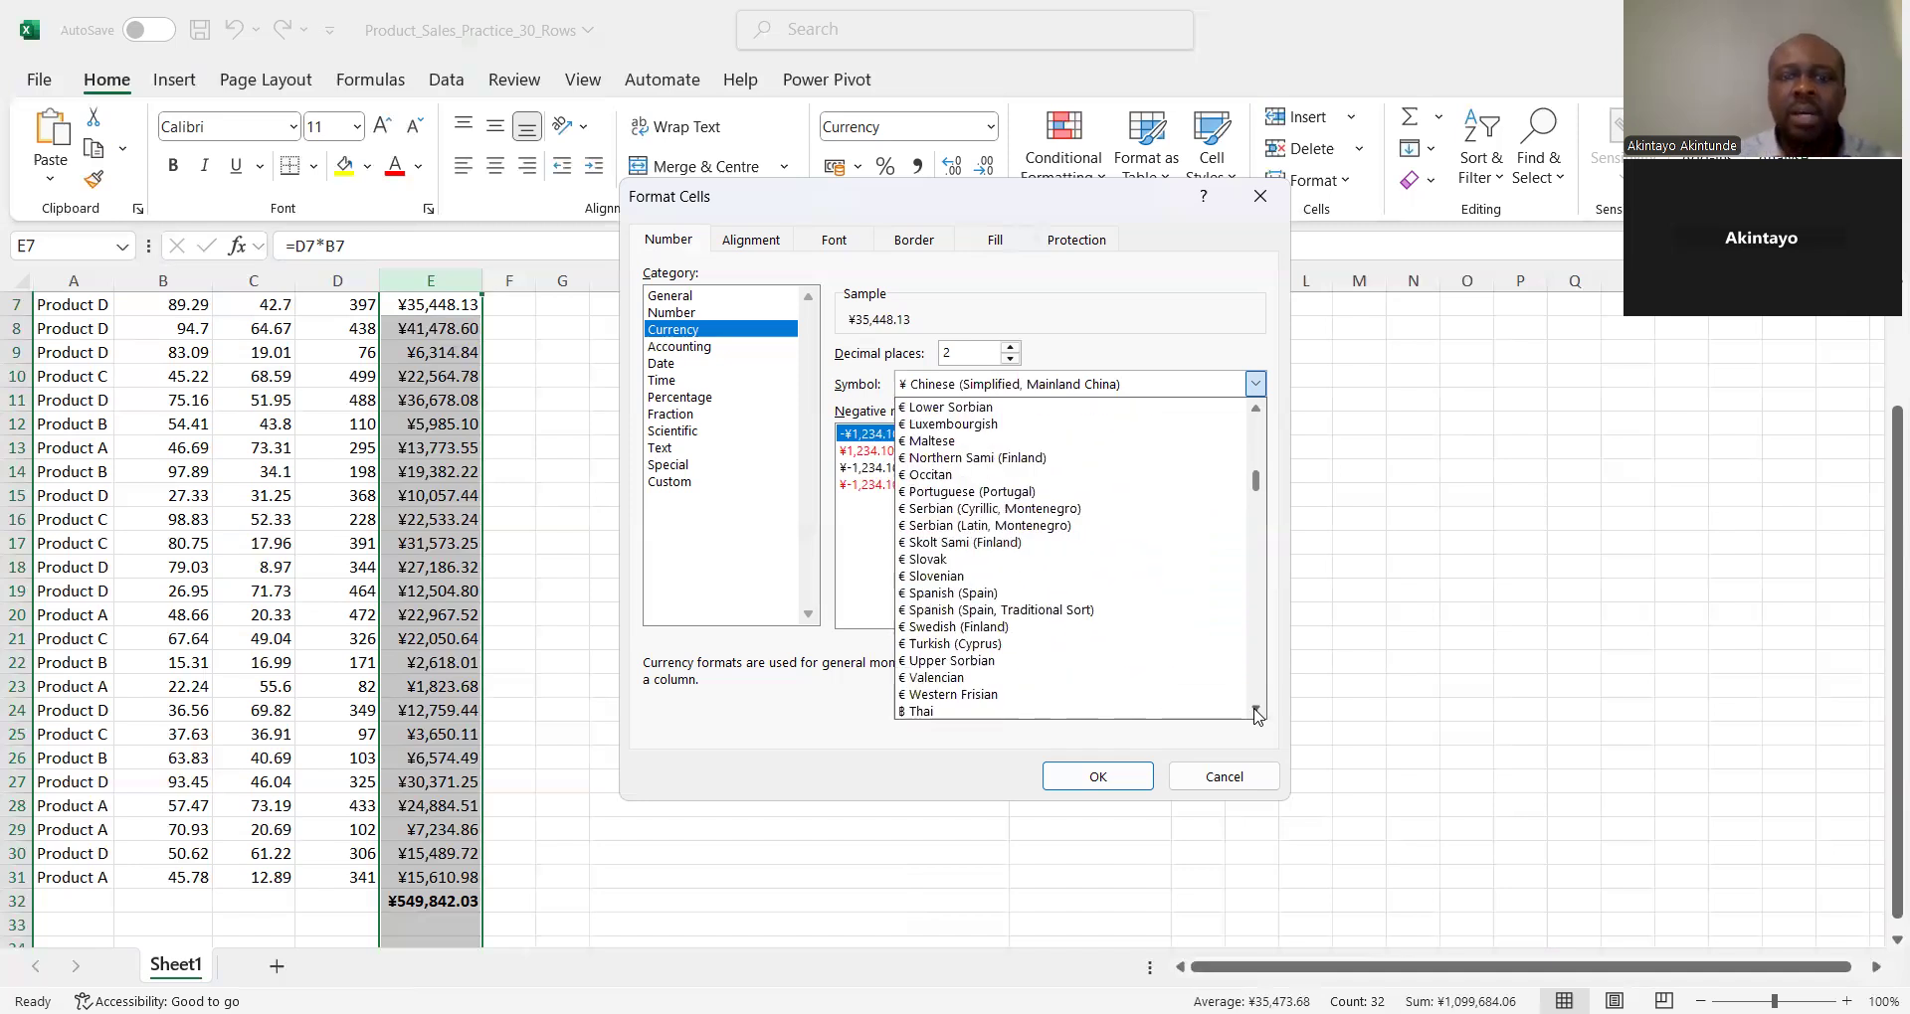
scroll(1258, 714, "down", 3)
left_click(1255, 710)
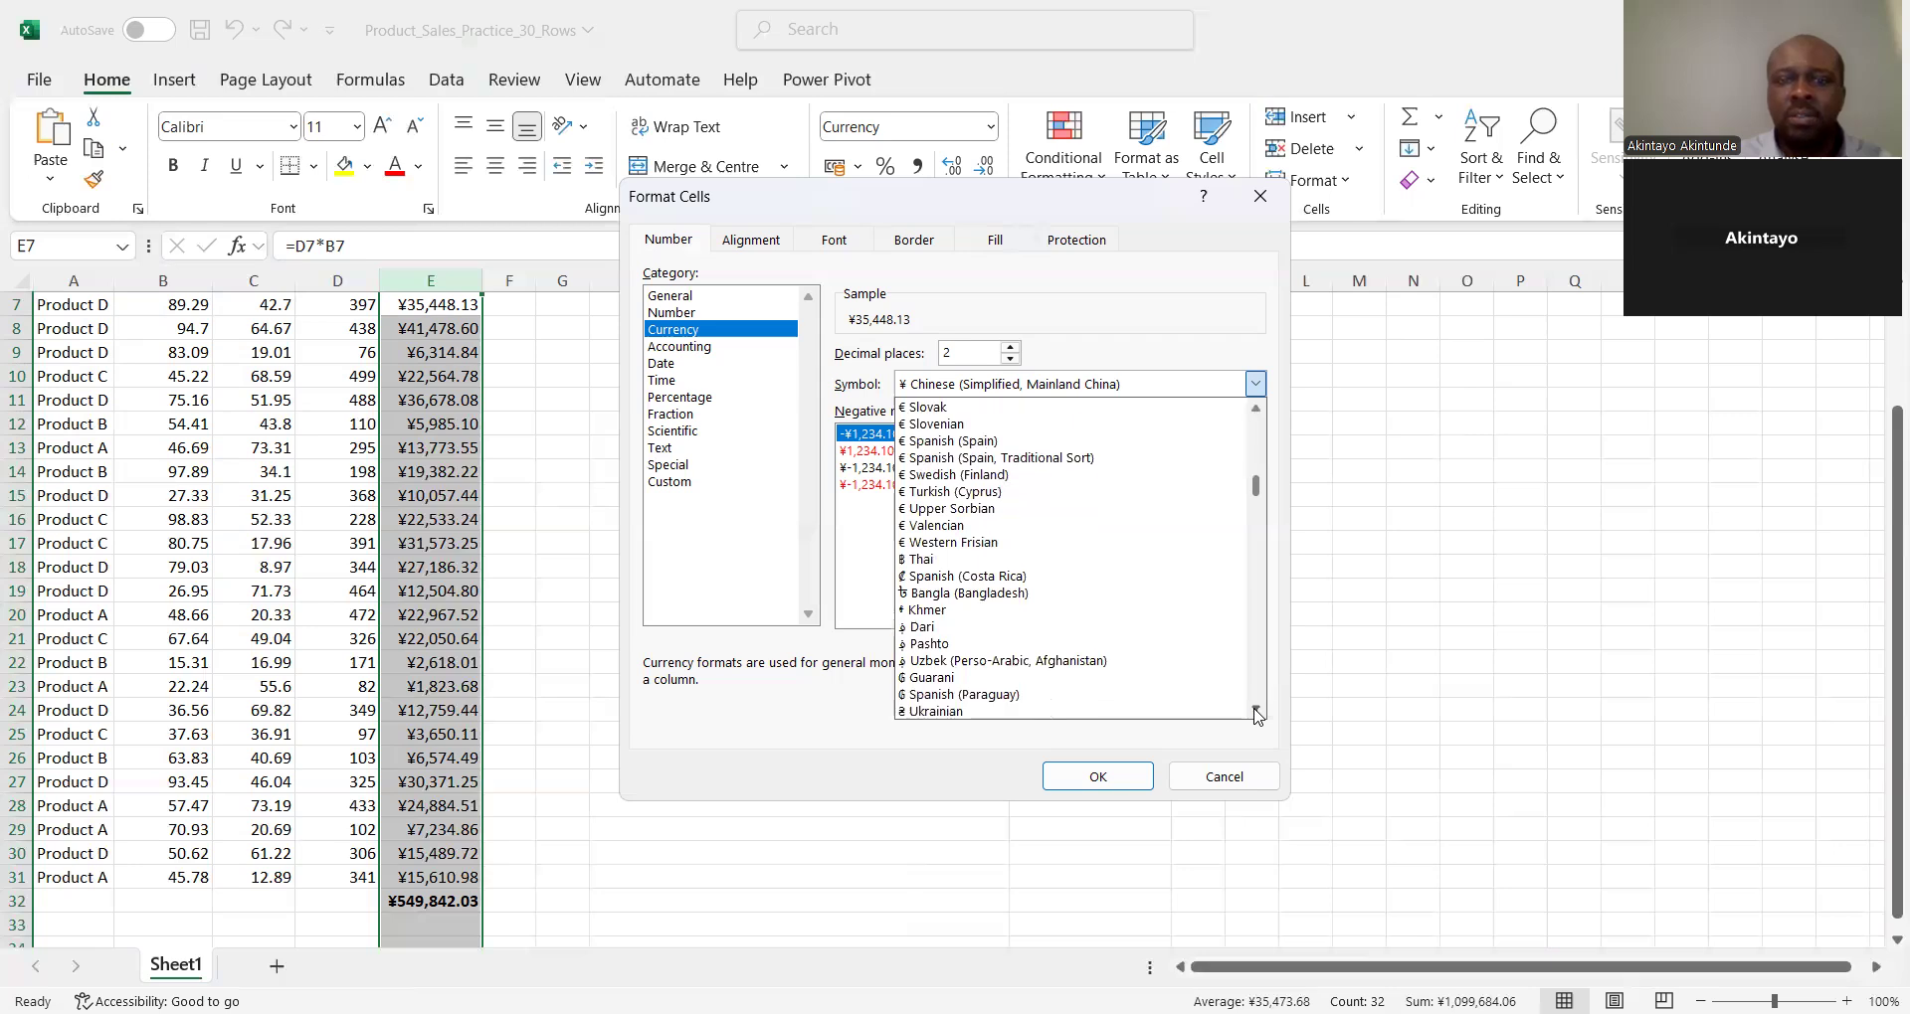
scroll(1257, 714, "down", 2)
scroll(1257, 714, "down", 4)
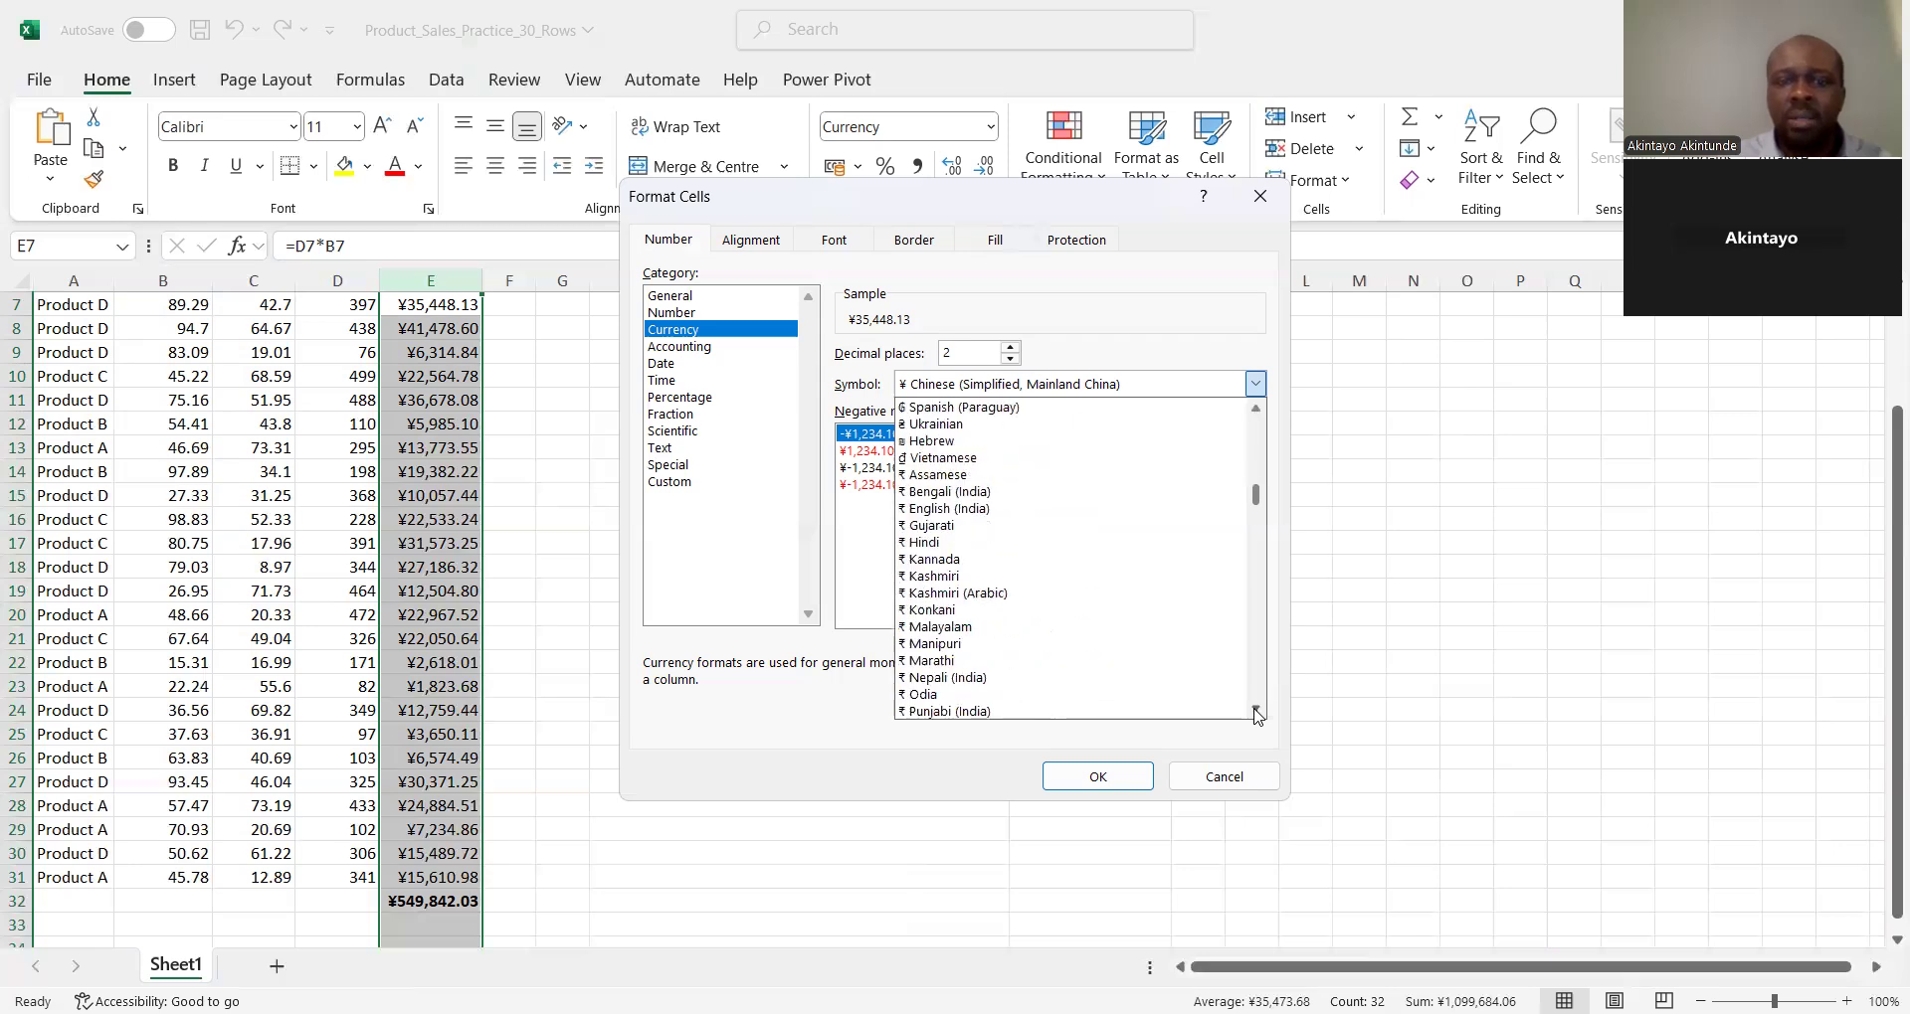
scroll(1257, 714, "down", 2)
scroll(1257, 714, "down", 12)
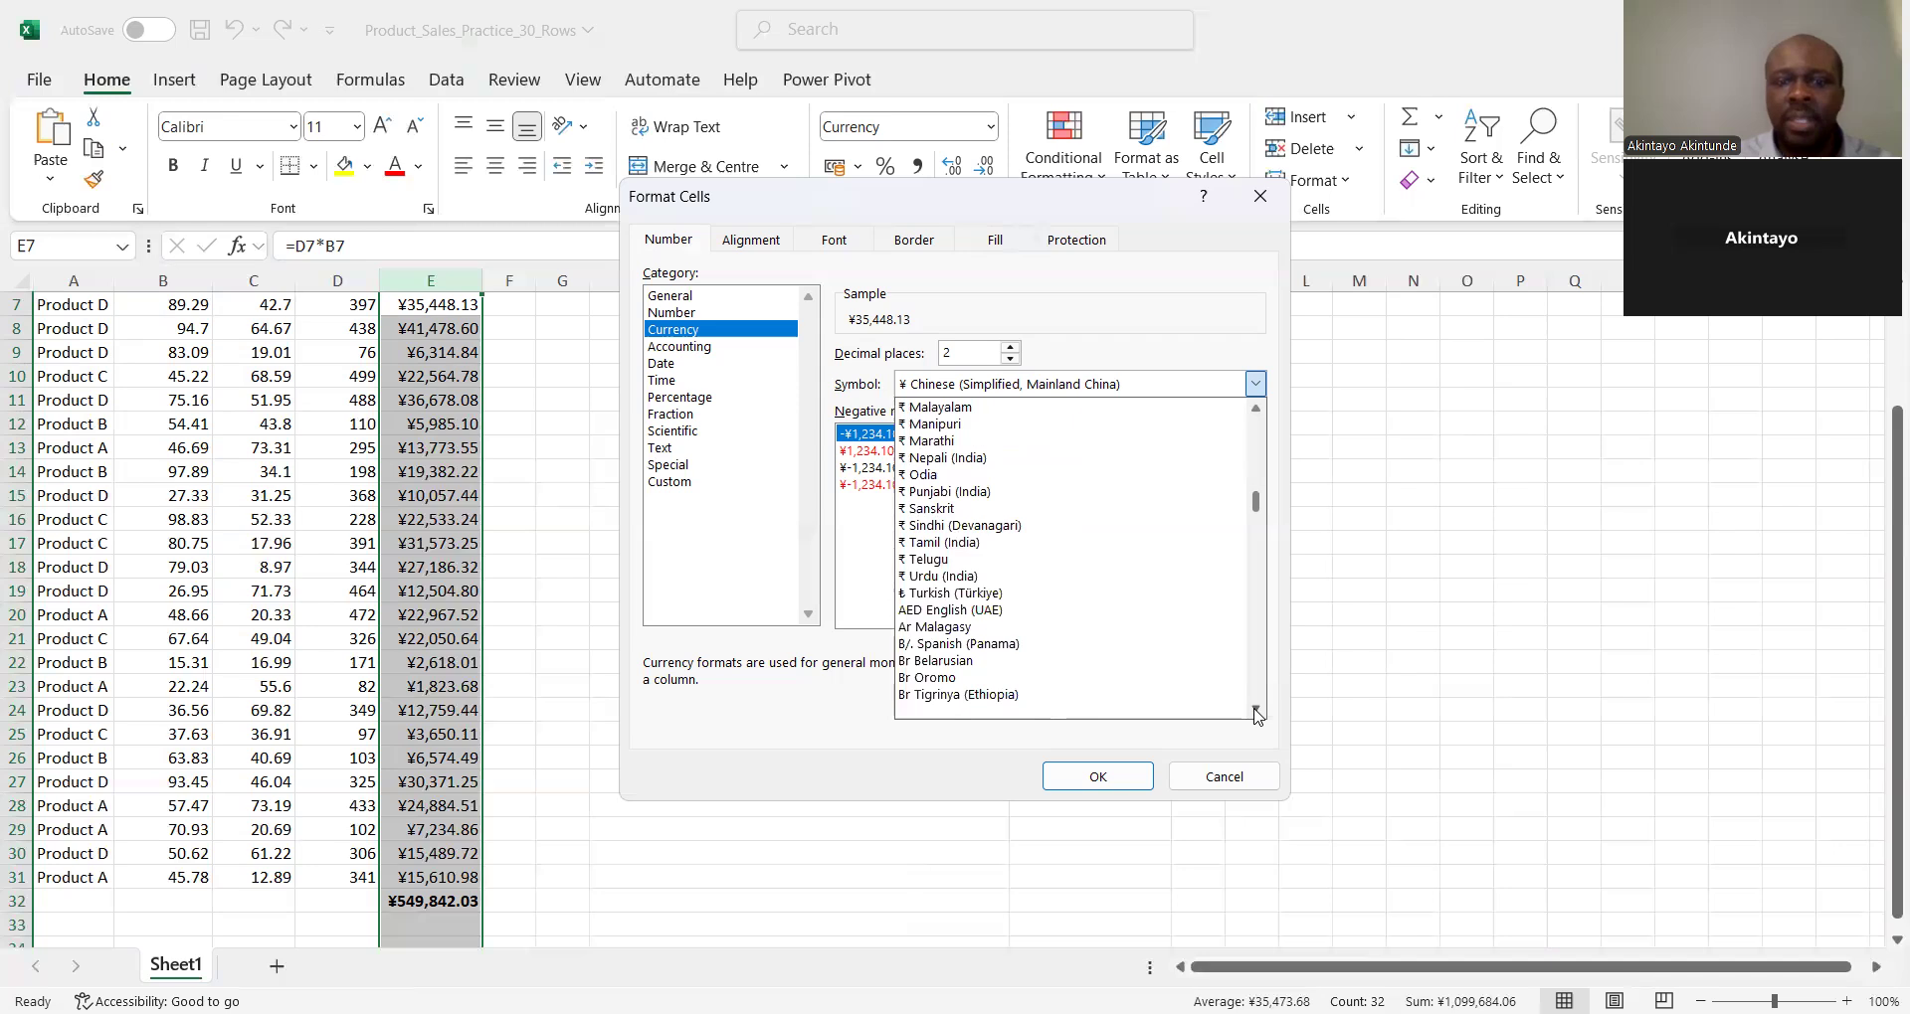
scroll(1257, 714, "down", 6)
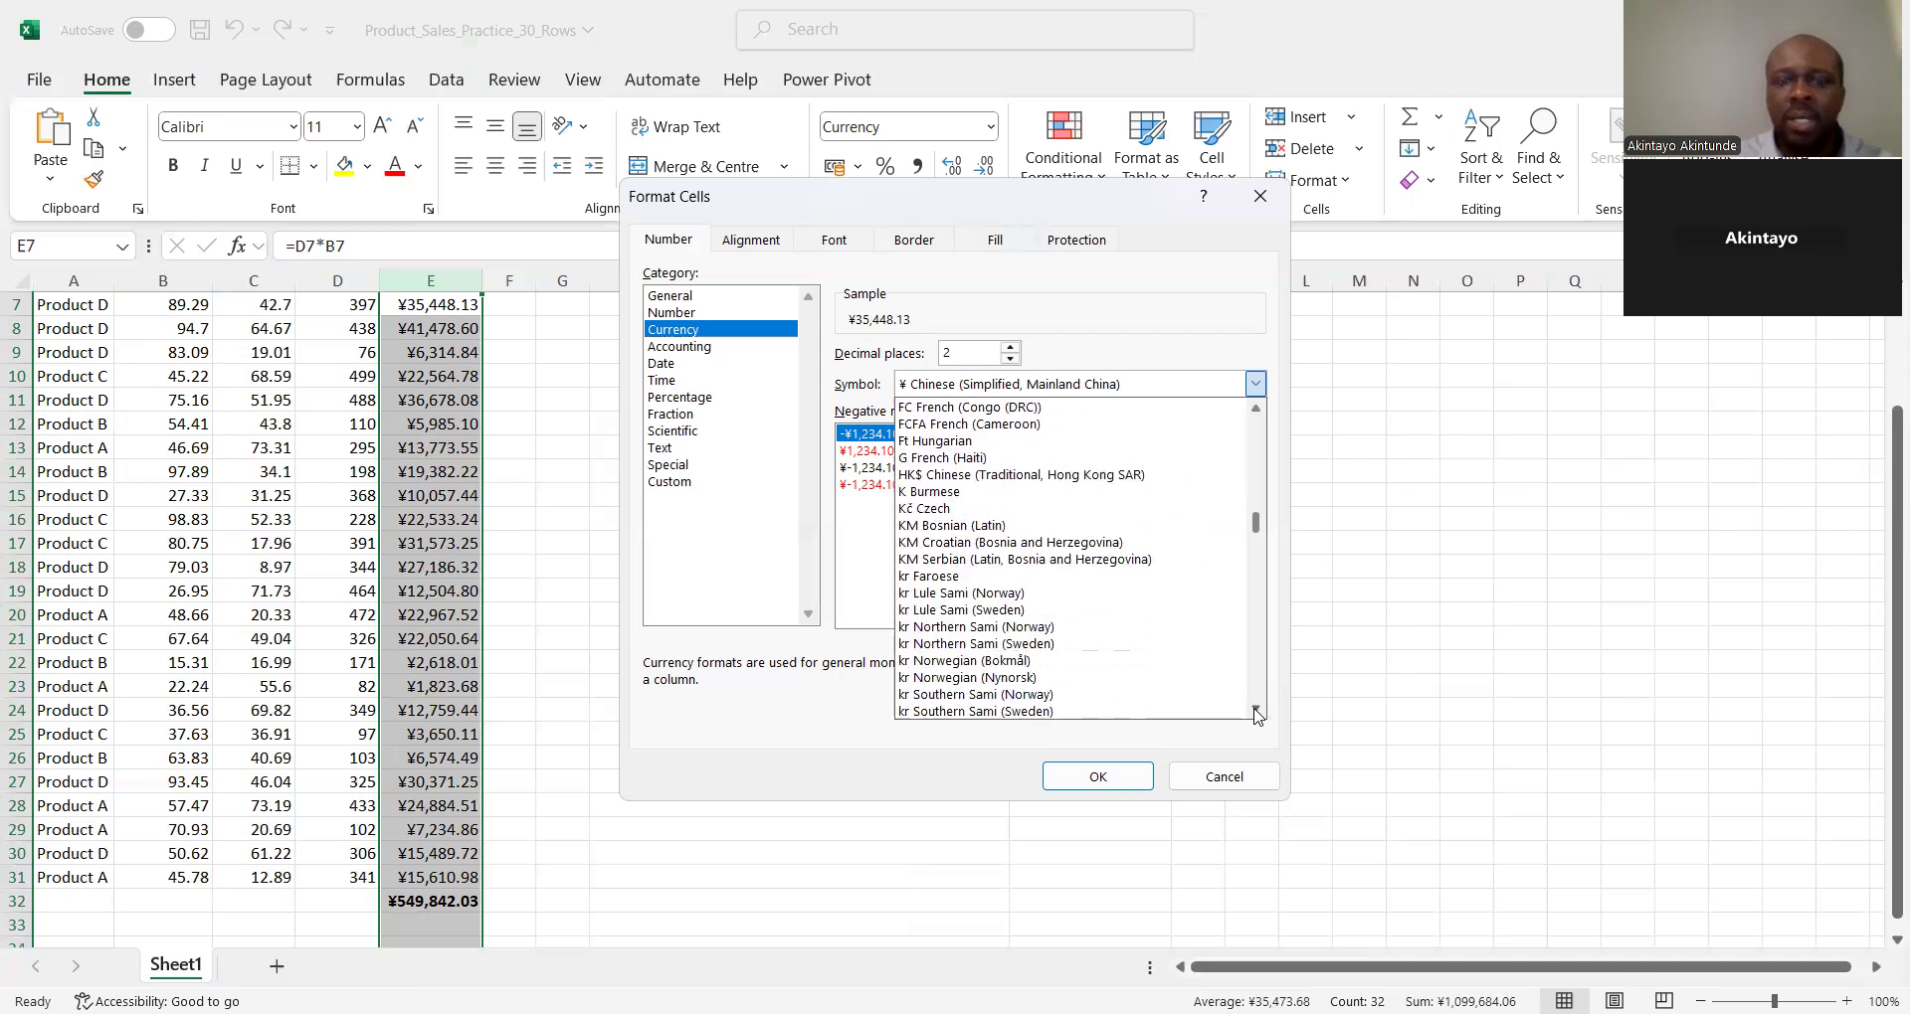
scroll(1261, 641, "down", 6)
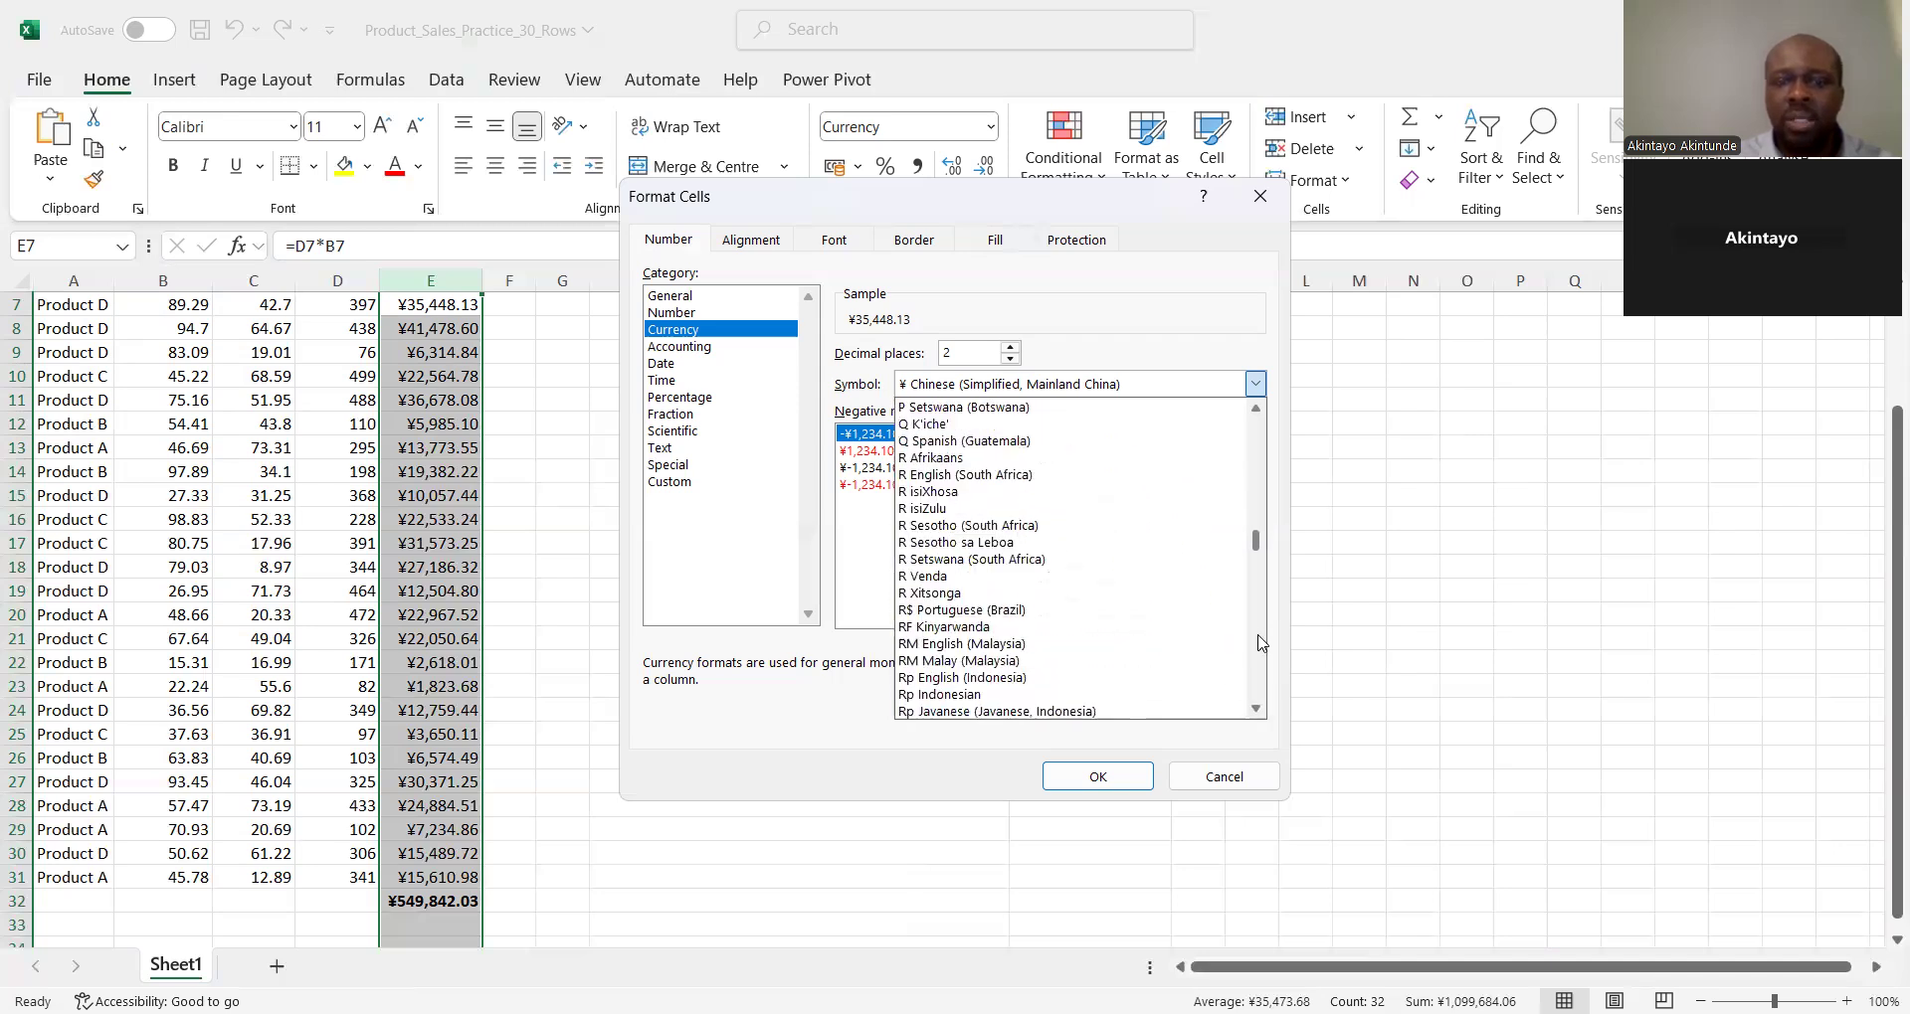
scroll(1262, 641, "down", 15)
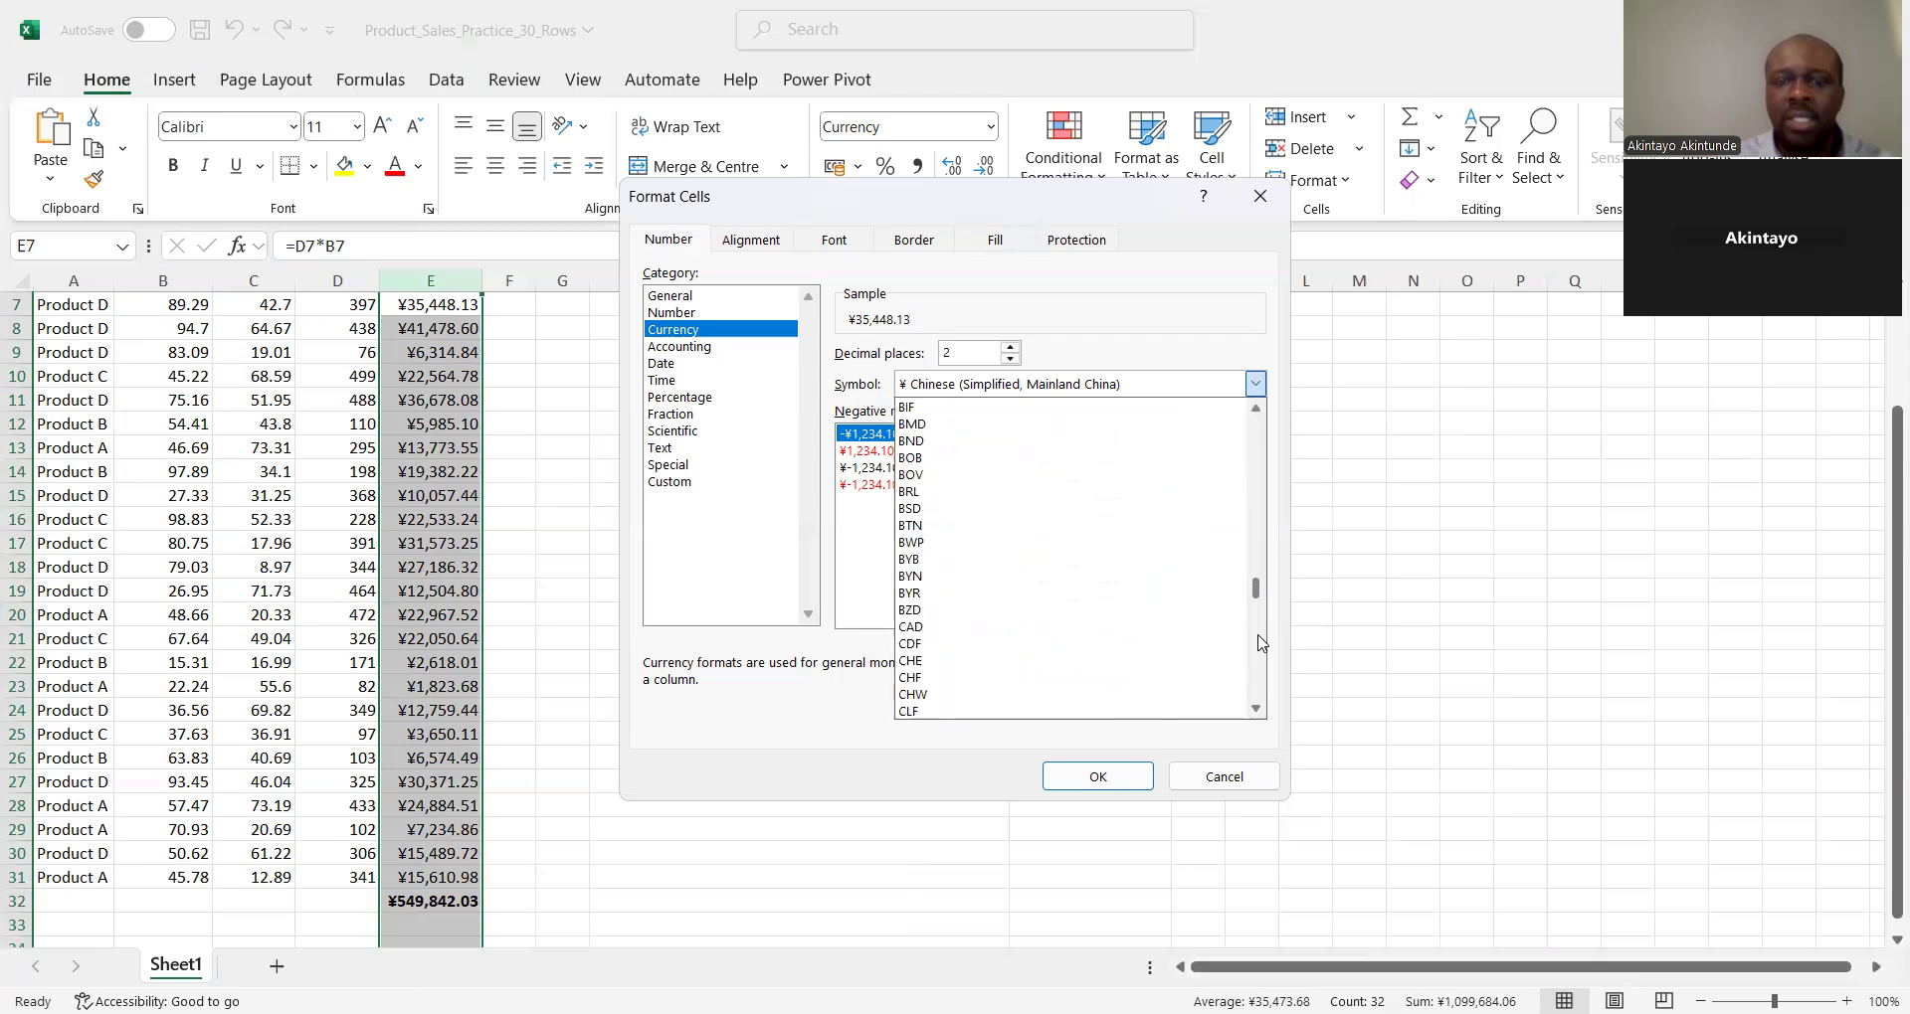
scroll(1261, 676, "down", 15)
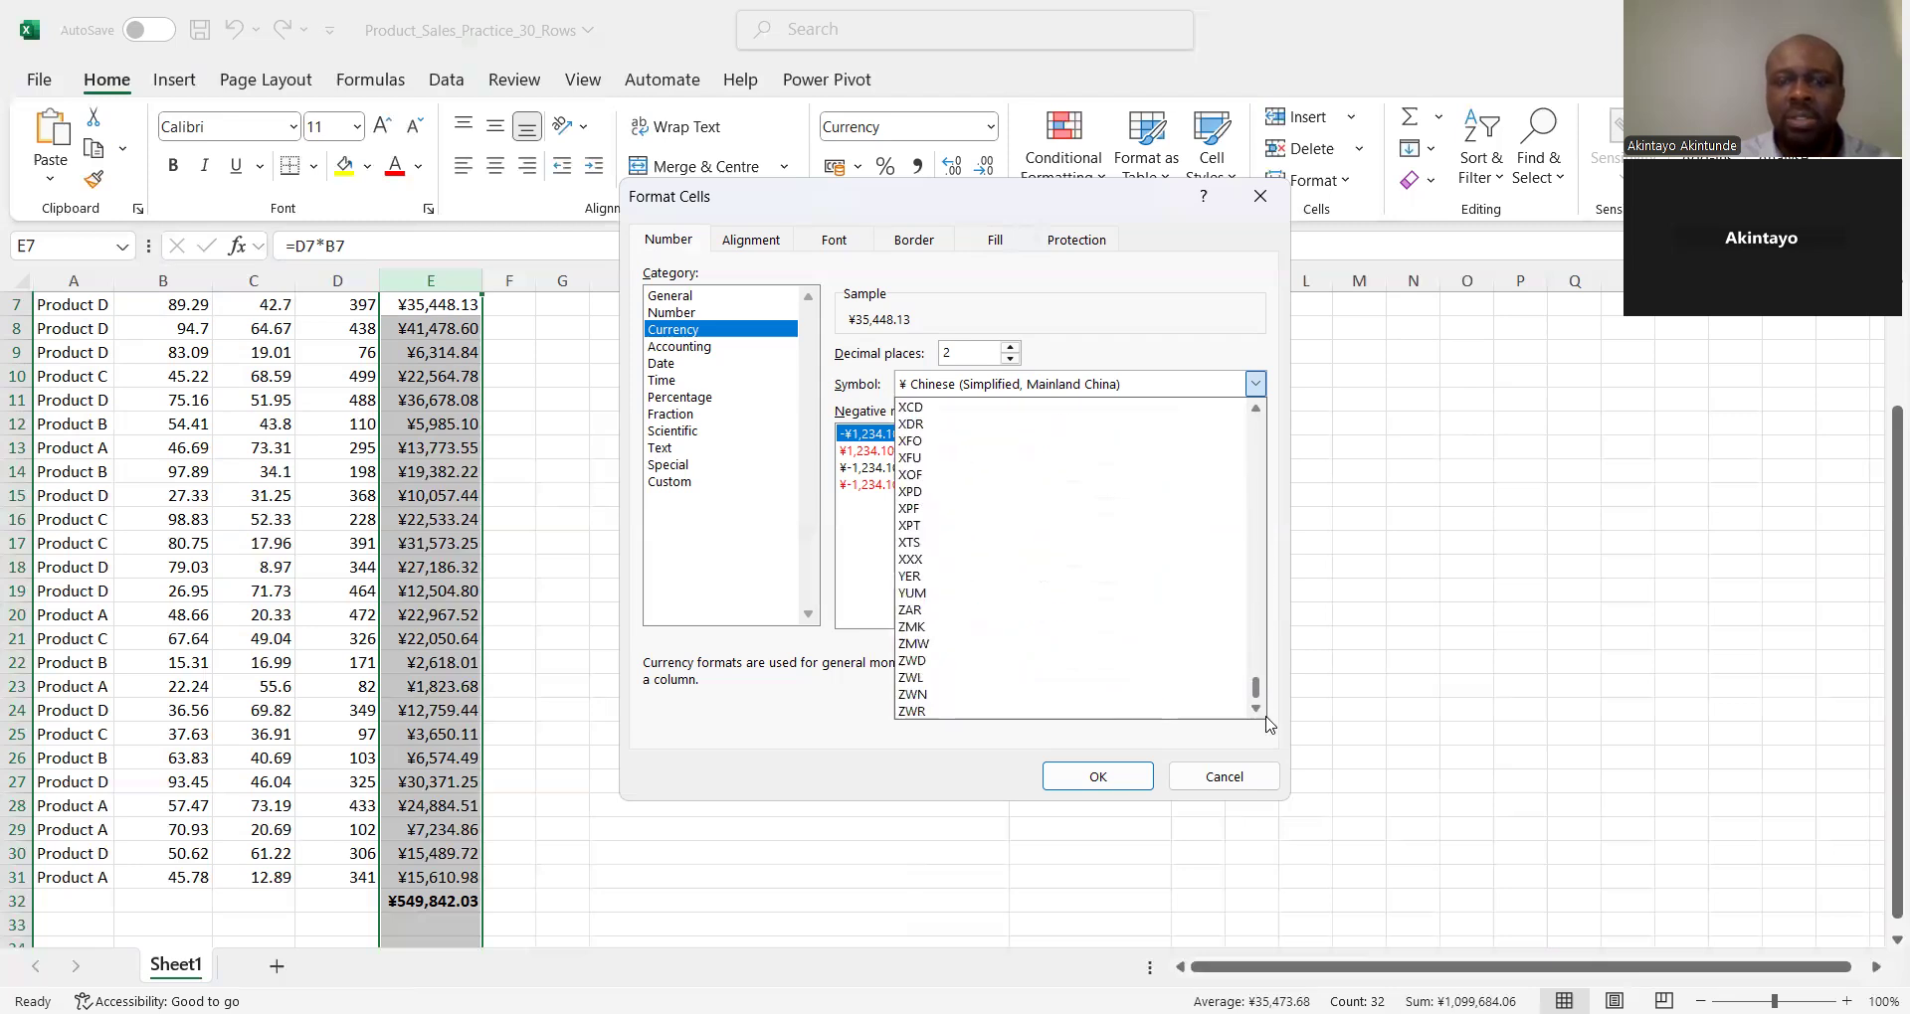
Set the Sales Value column's currency symbol to £ and apply the format
scroll(1258, 435, "up", 20)
scroll(1258, 435, "up", 10)
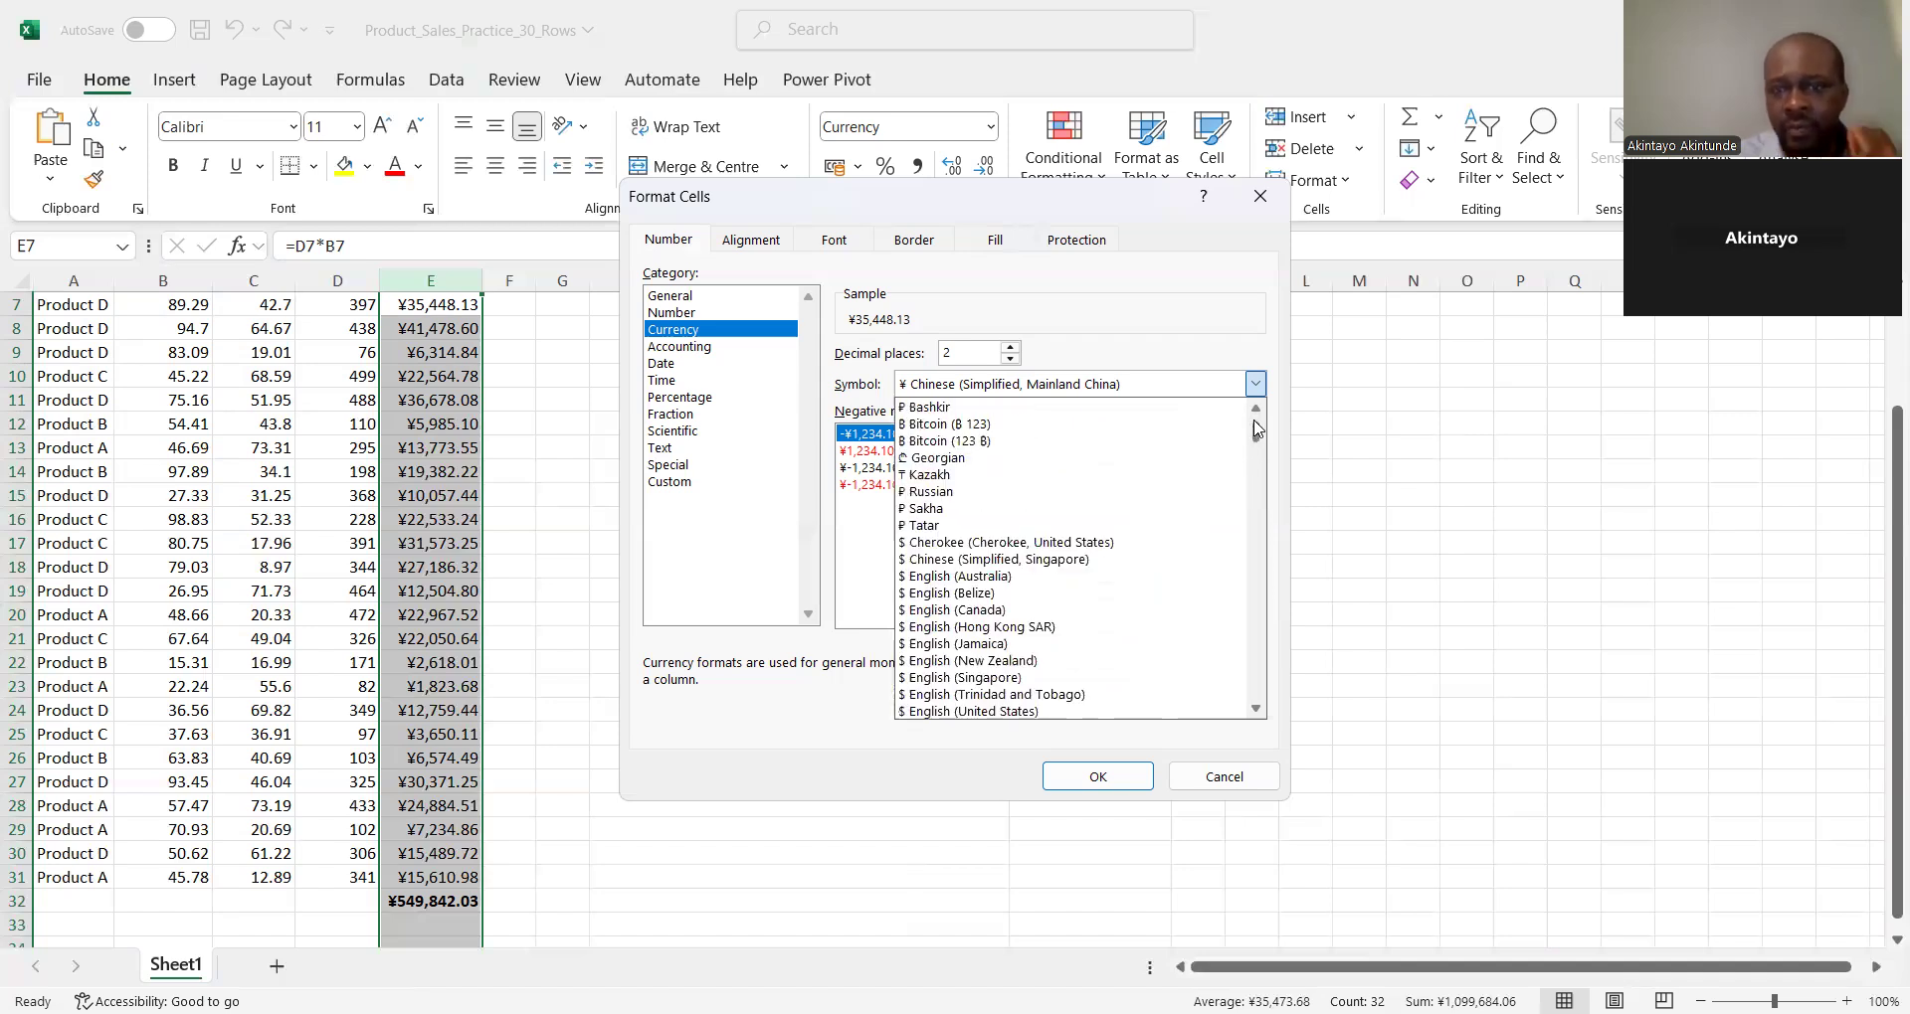
scroll(1256, 423, "up", 5)
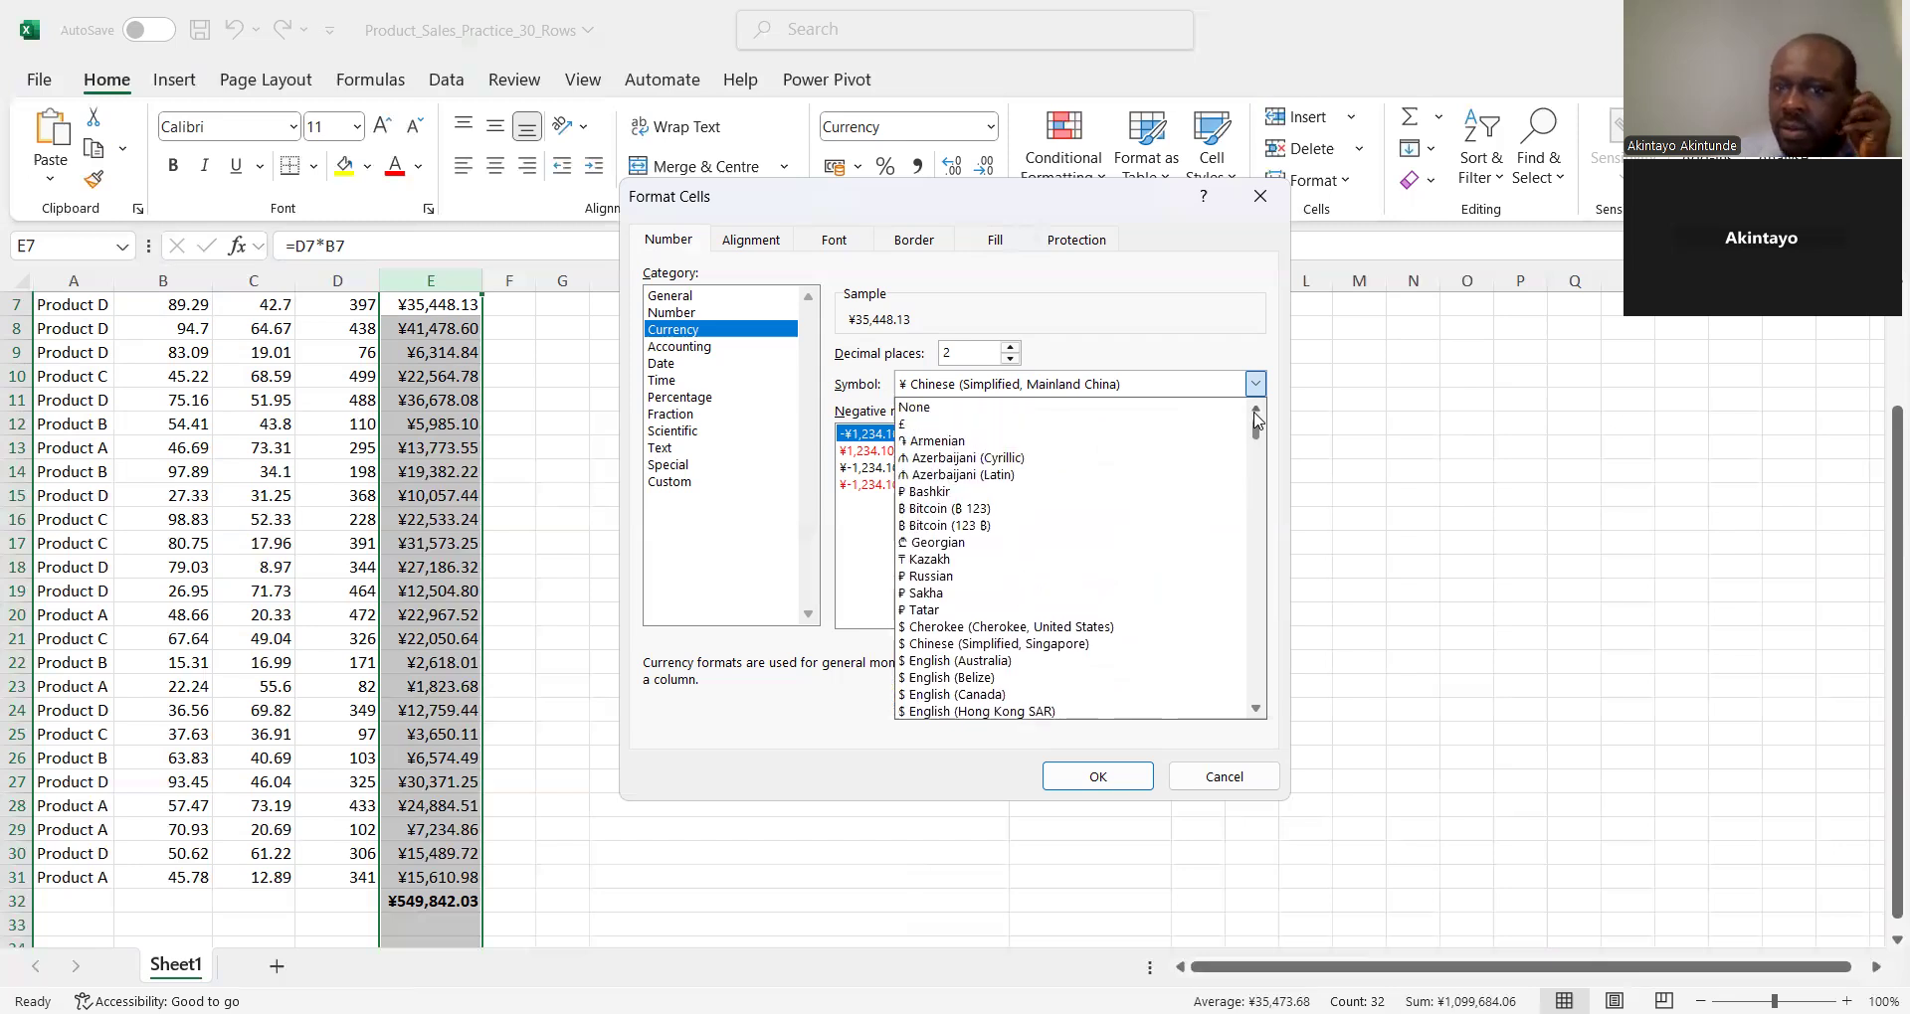
left_click(905, 426)
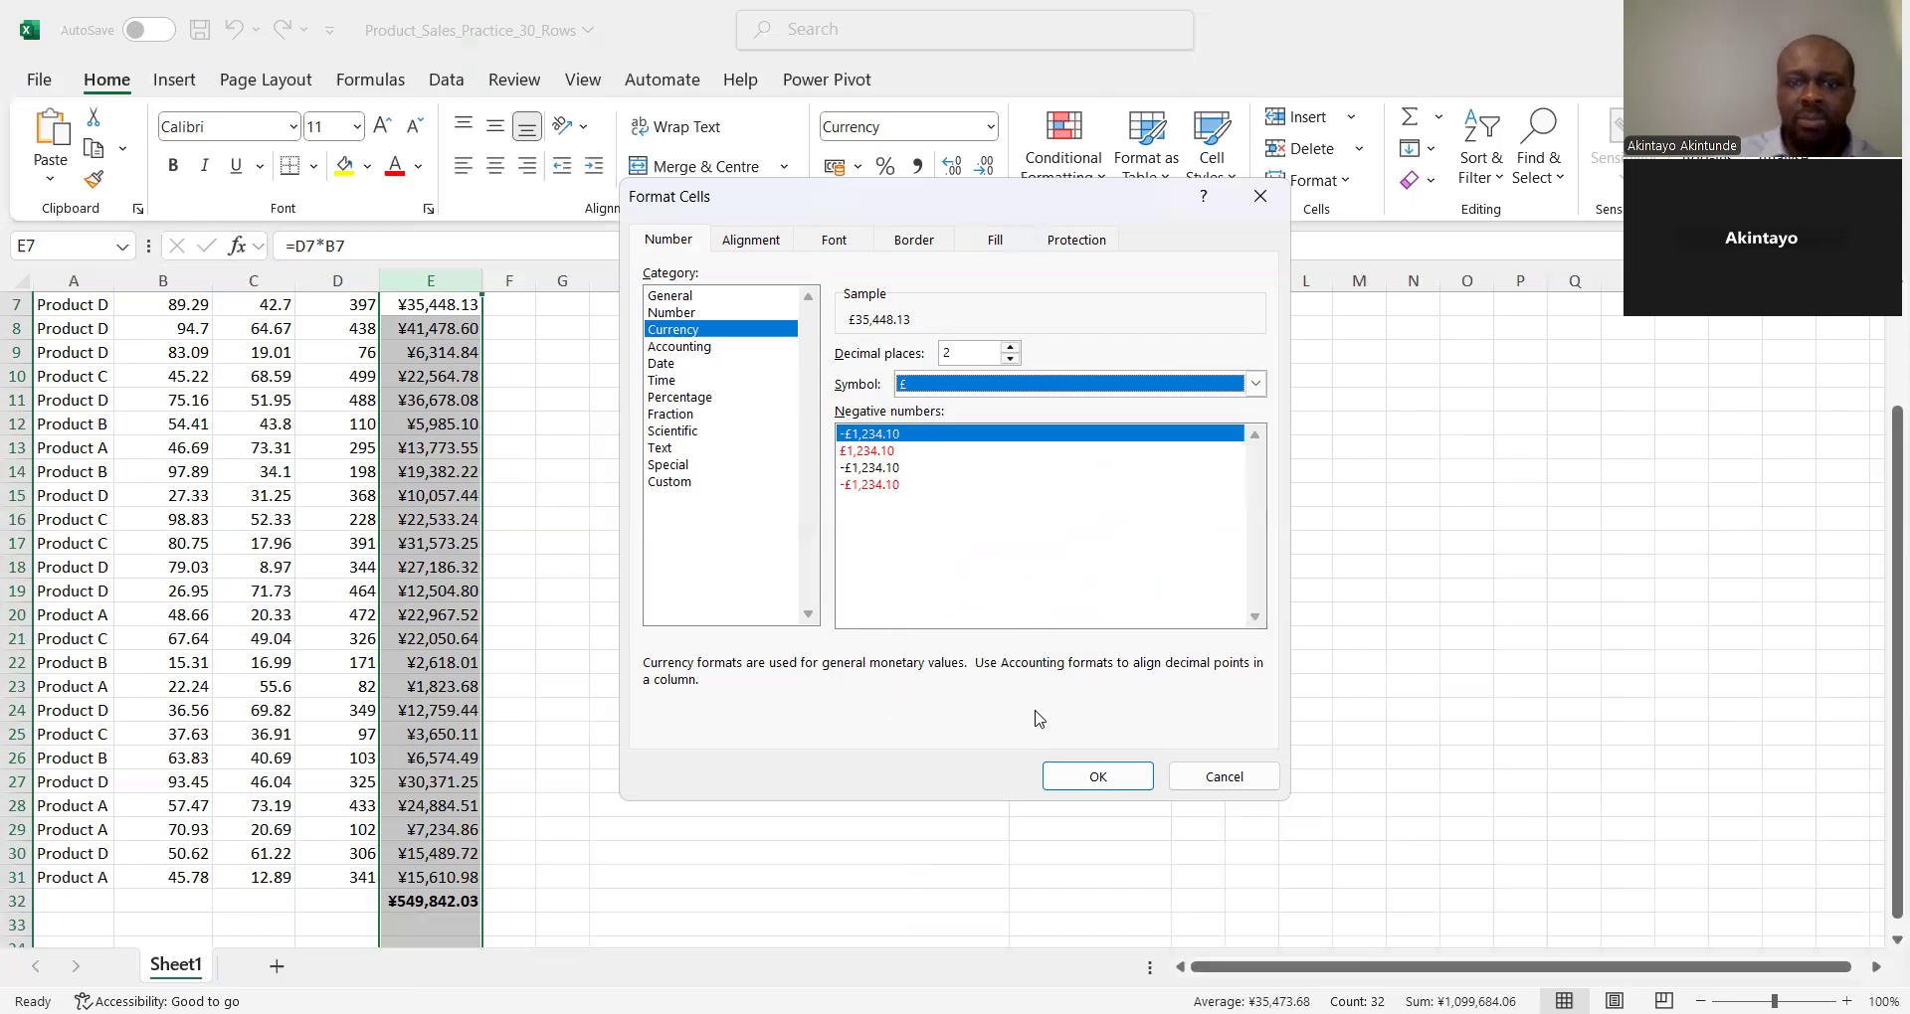
left_click(1100, 781)
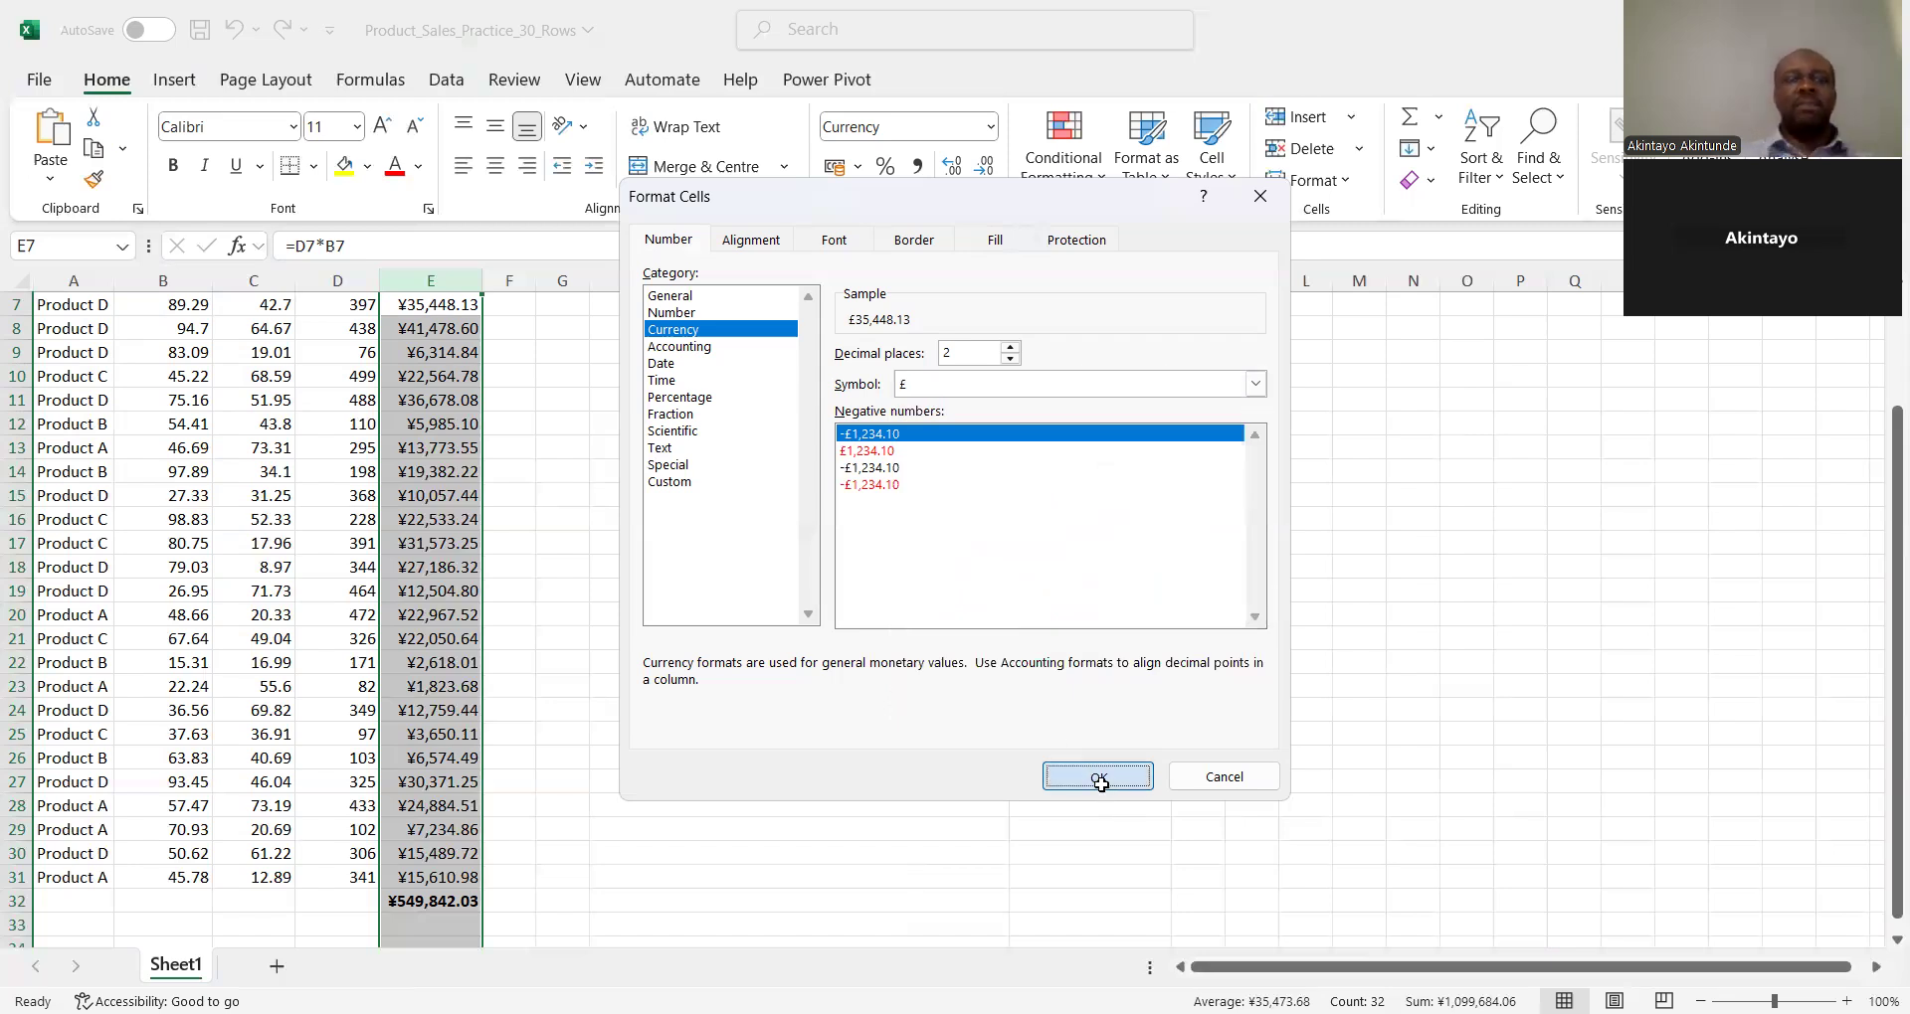
left_click(424, 902)
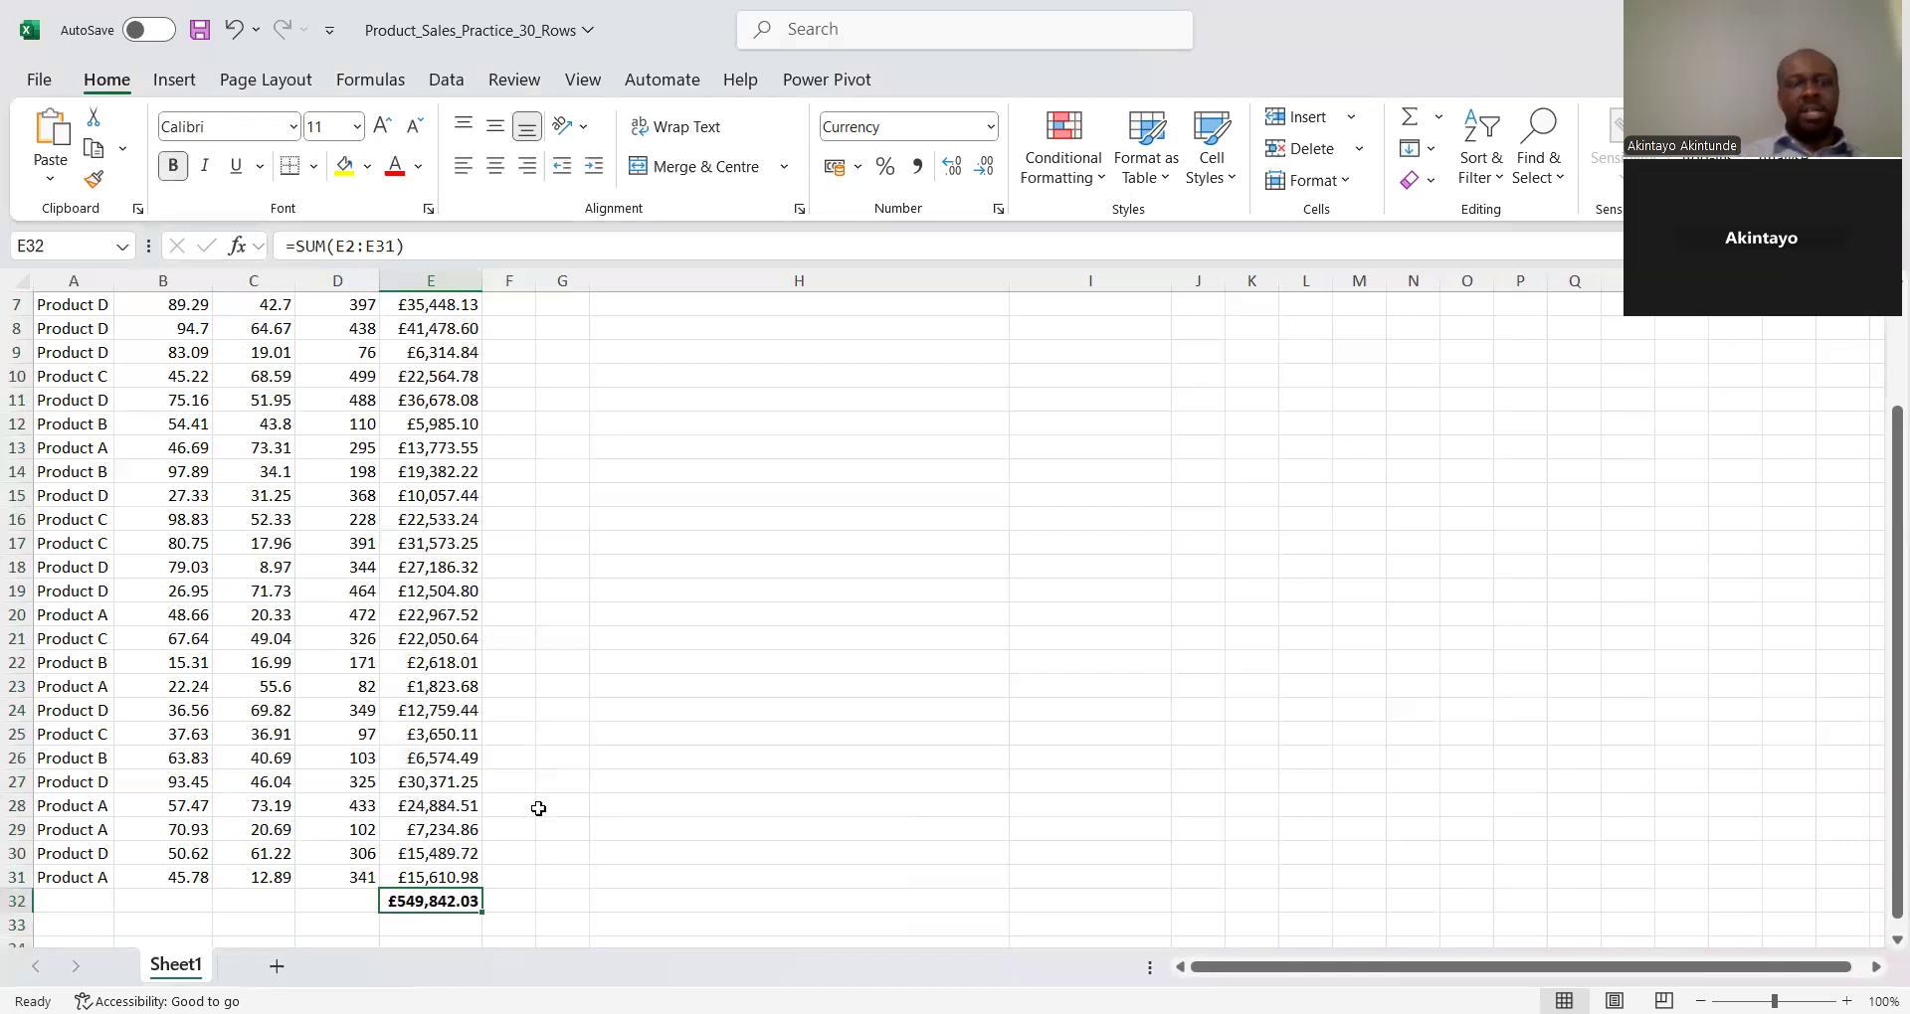
left_click(438, 419)
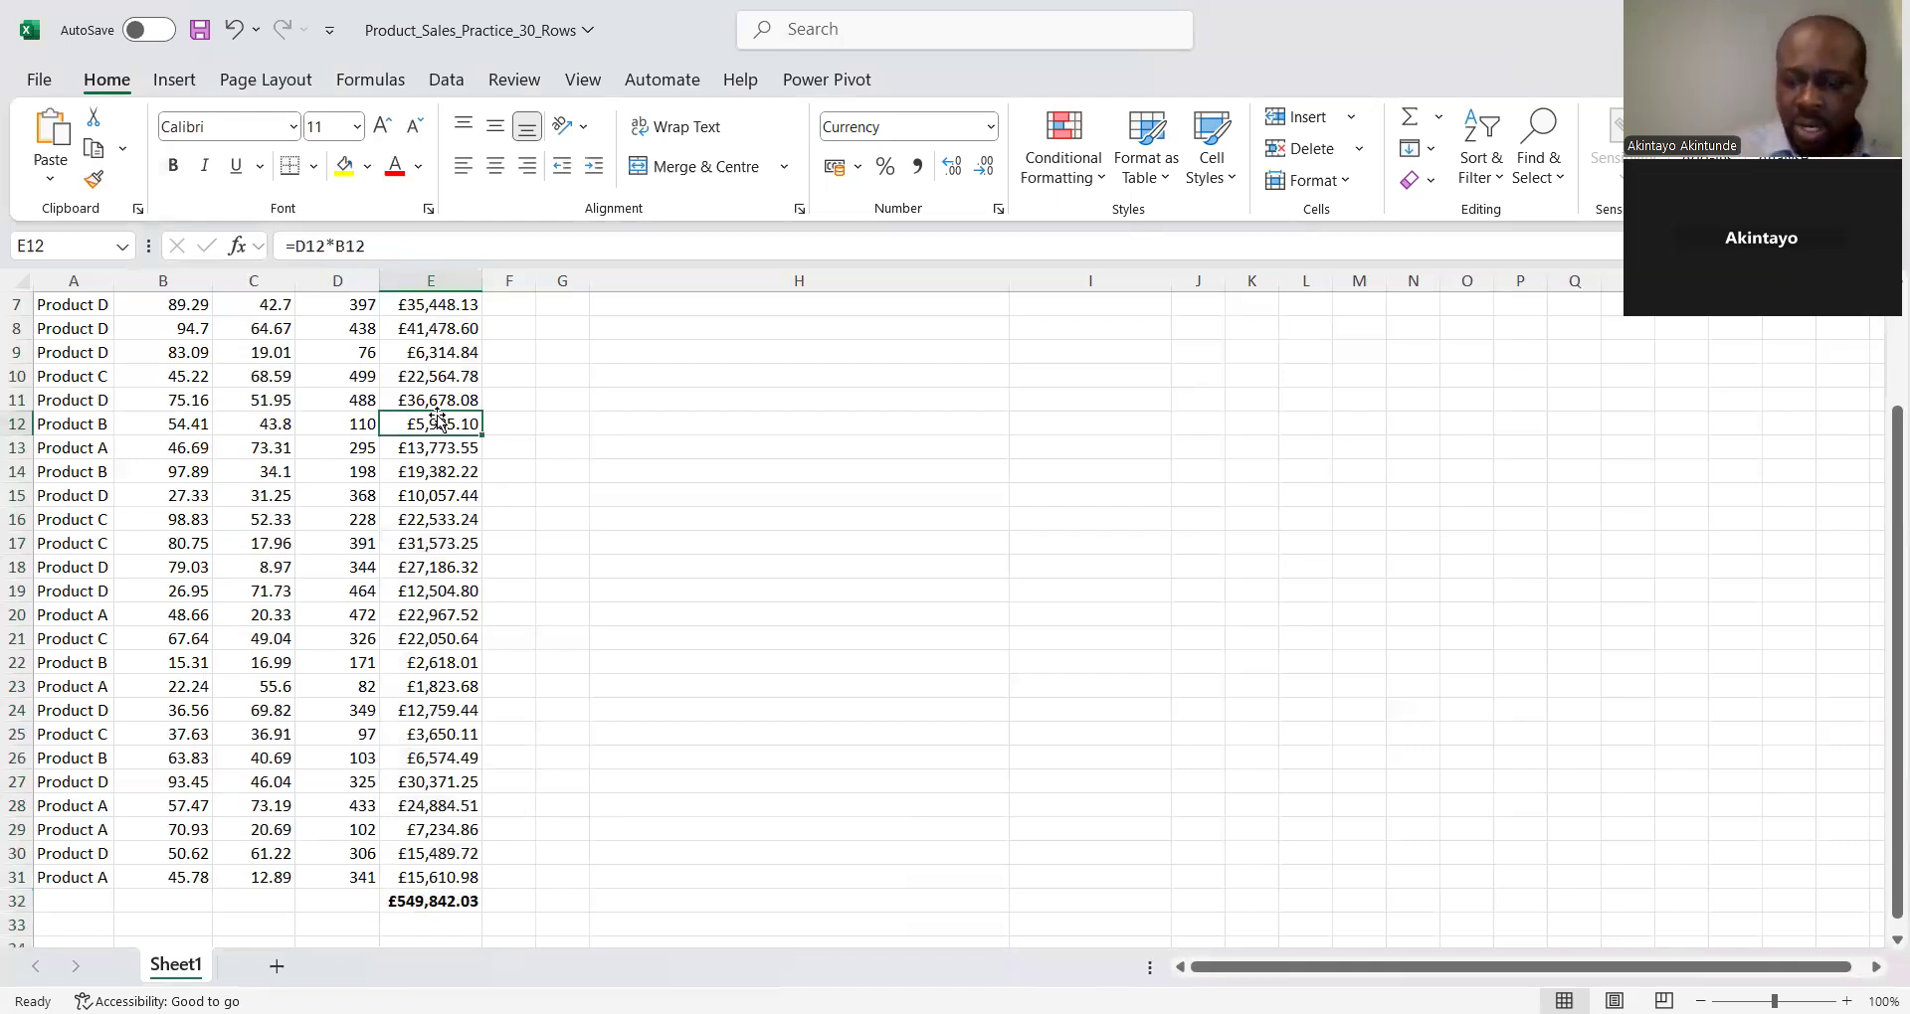
Answer the total sales value question in I3 with a formula referencing the sales total, =E32
key("ctrl+Home")
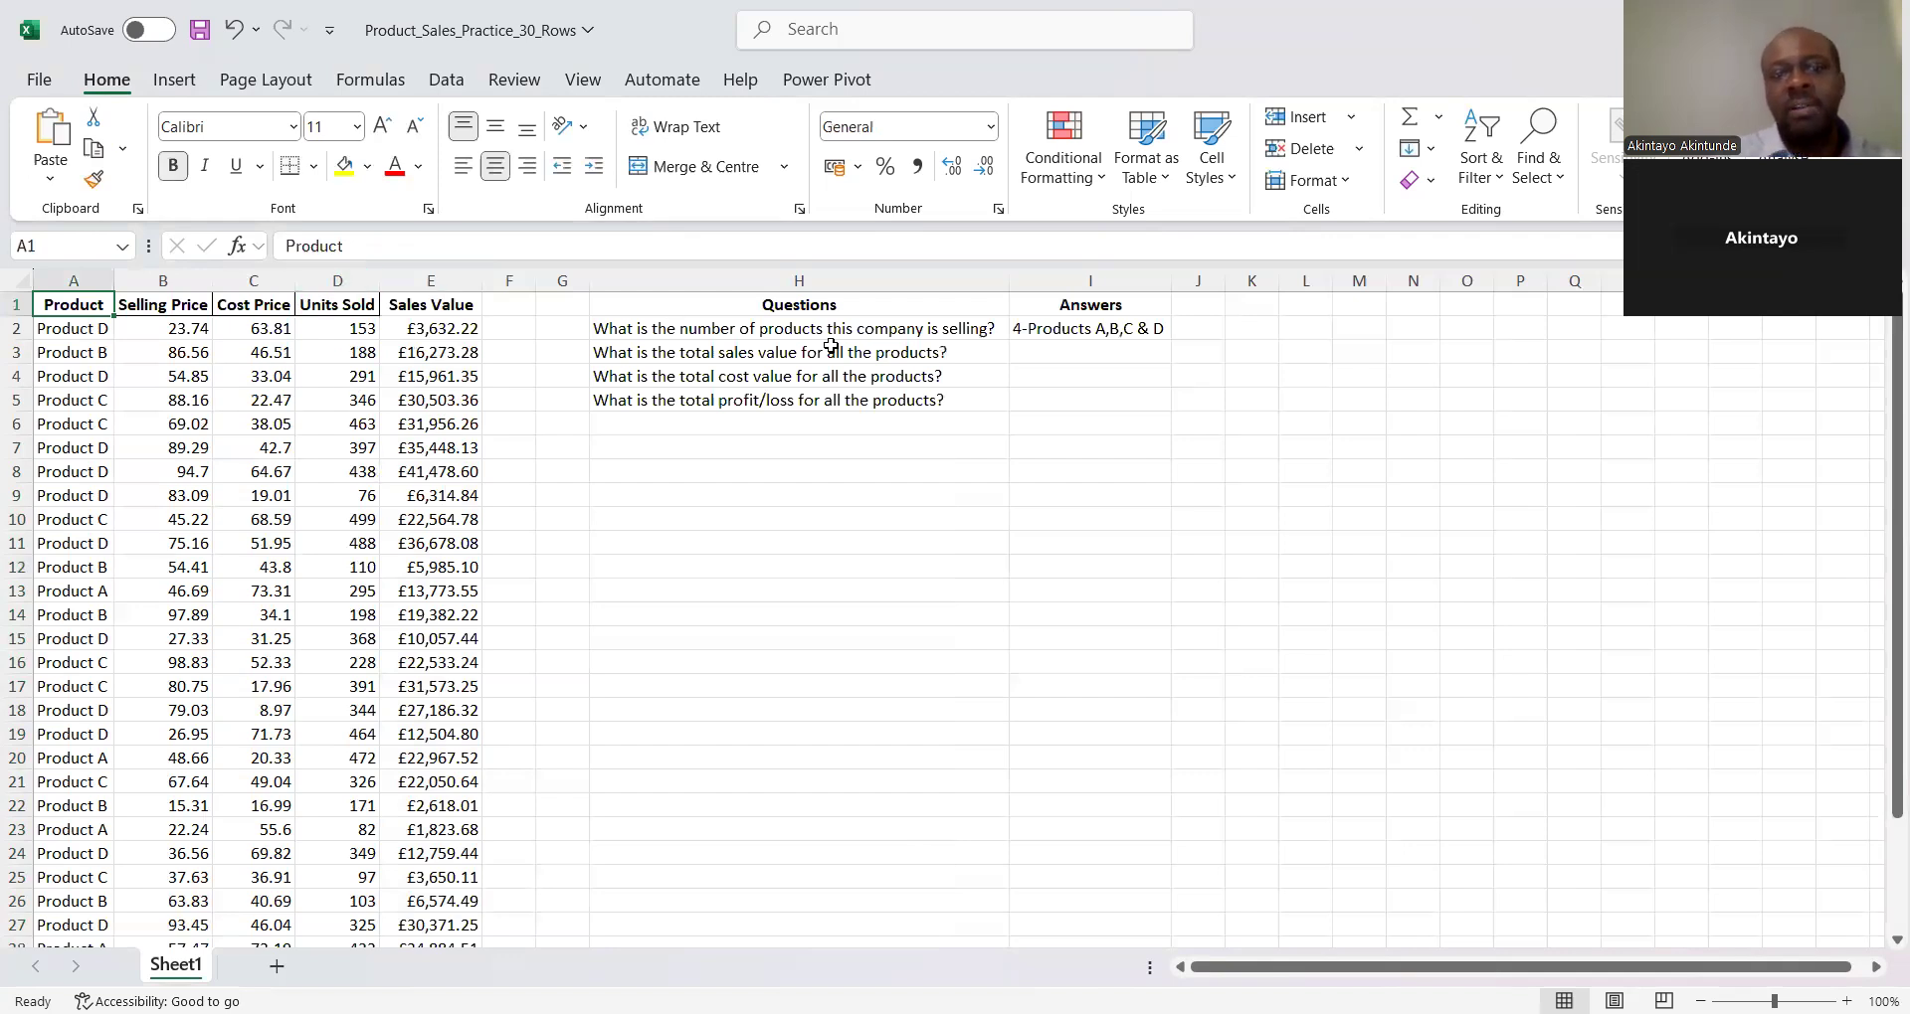
left_click(1074, 359)
type("=")
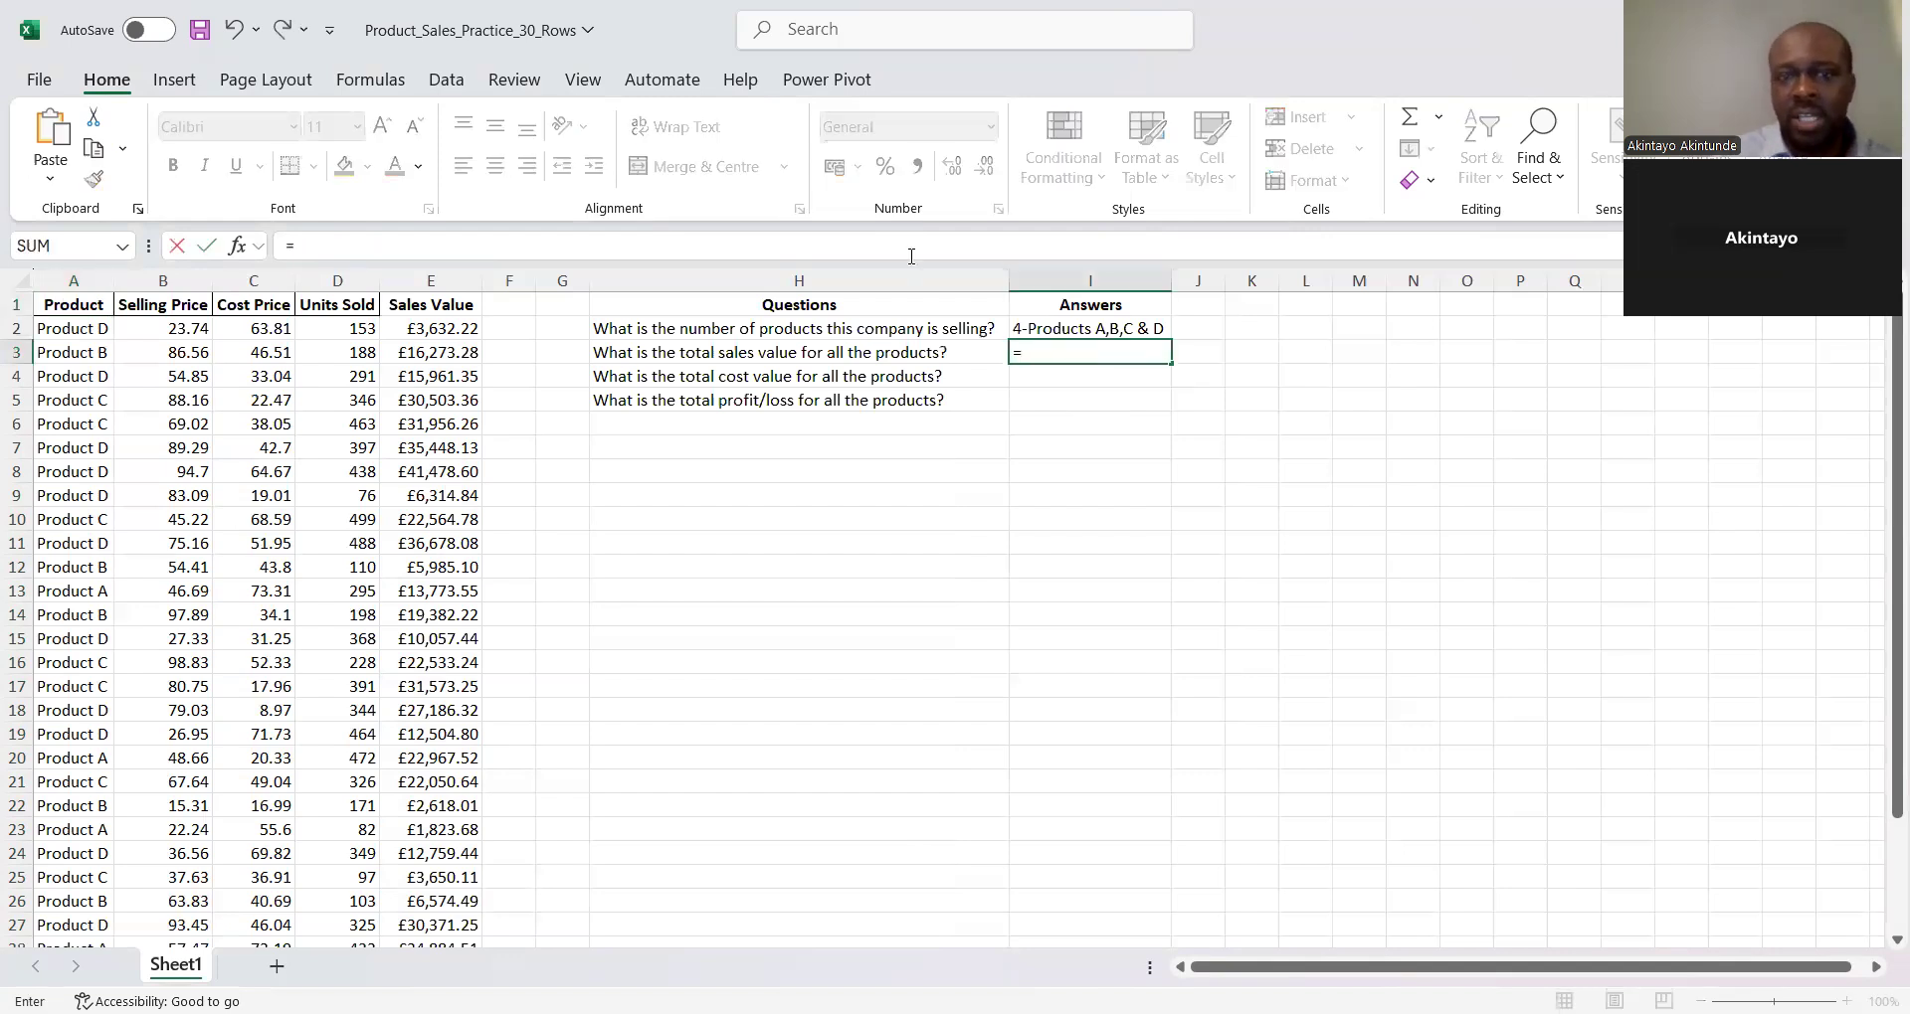
left_click_drag(1883, 619, 1883, 754)
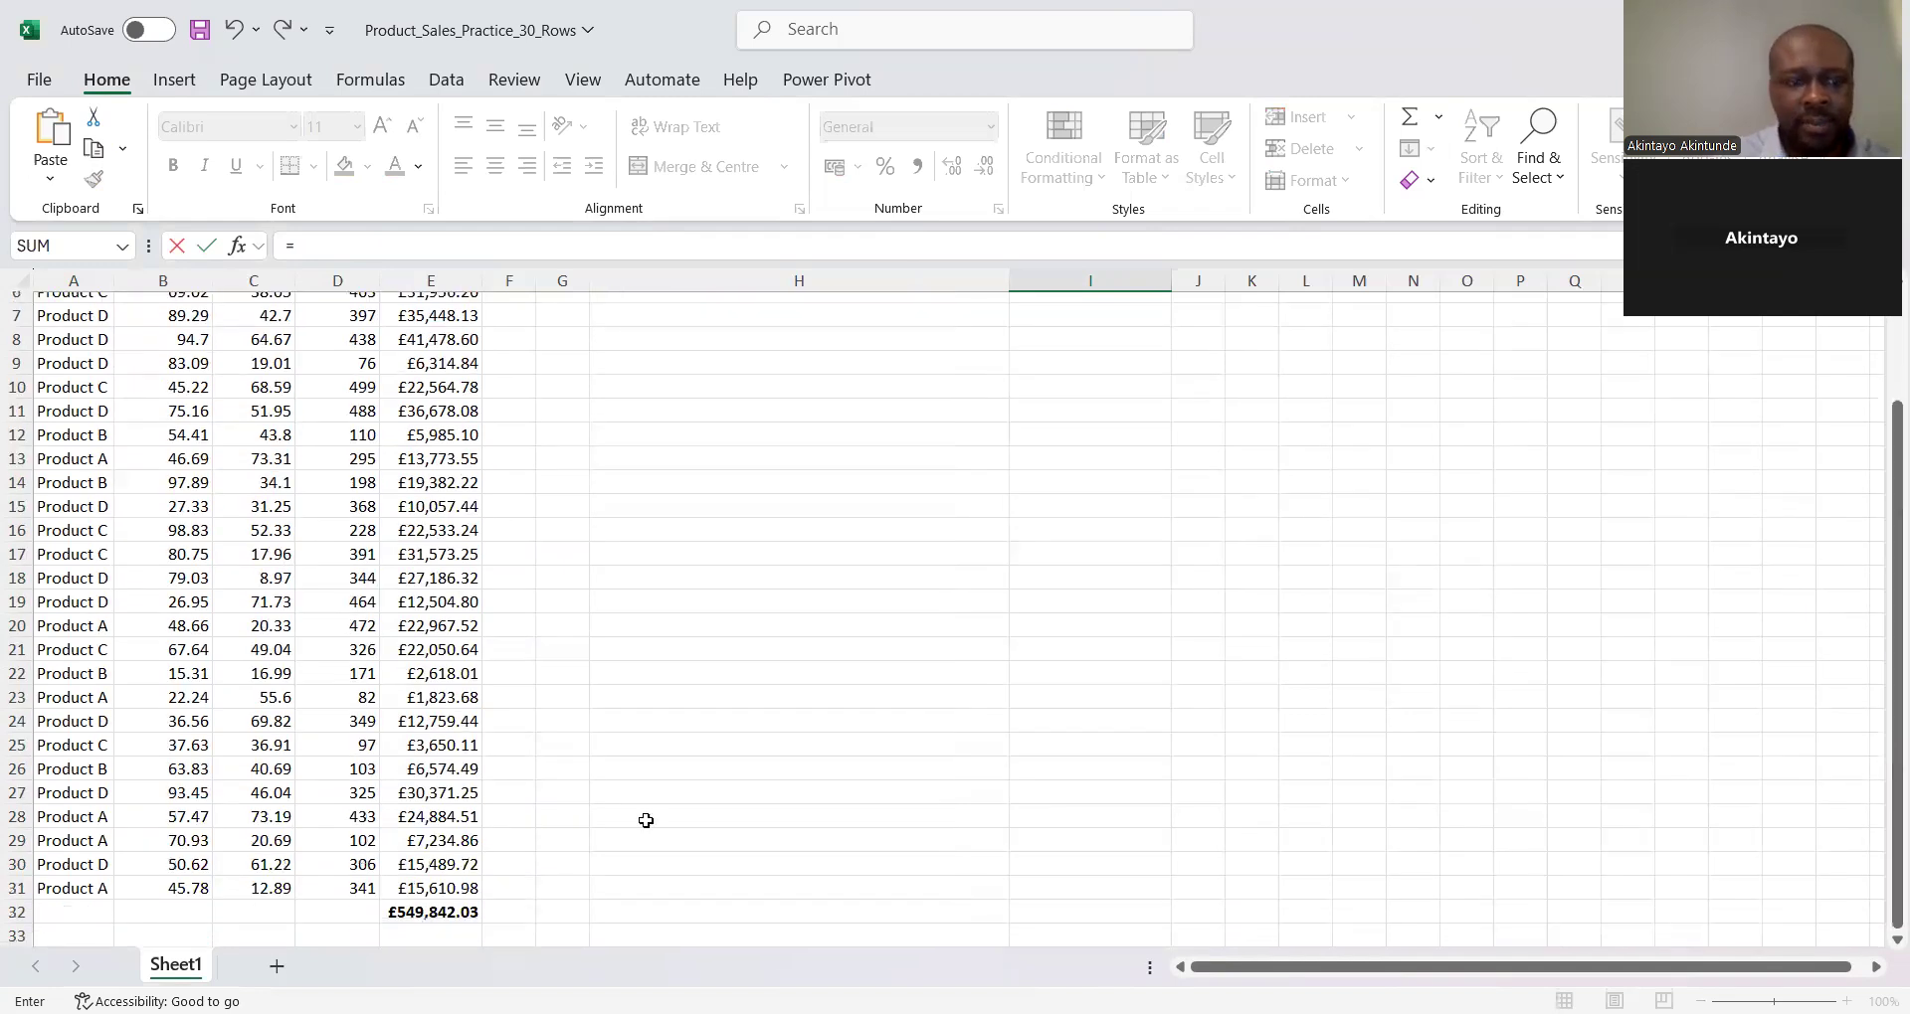
left_click(437, 913)
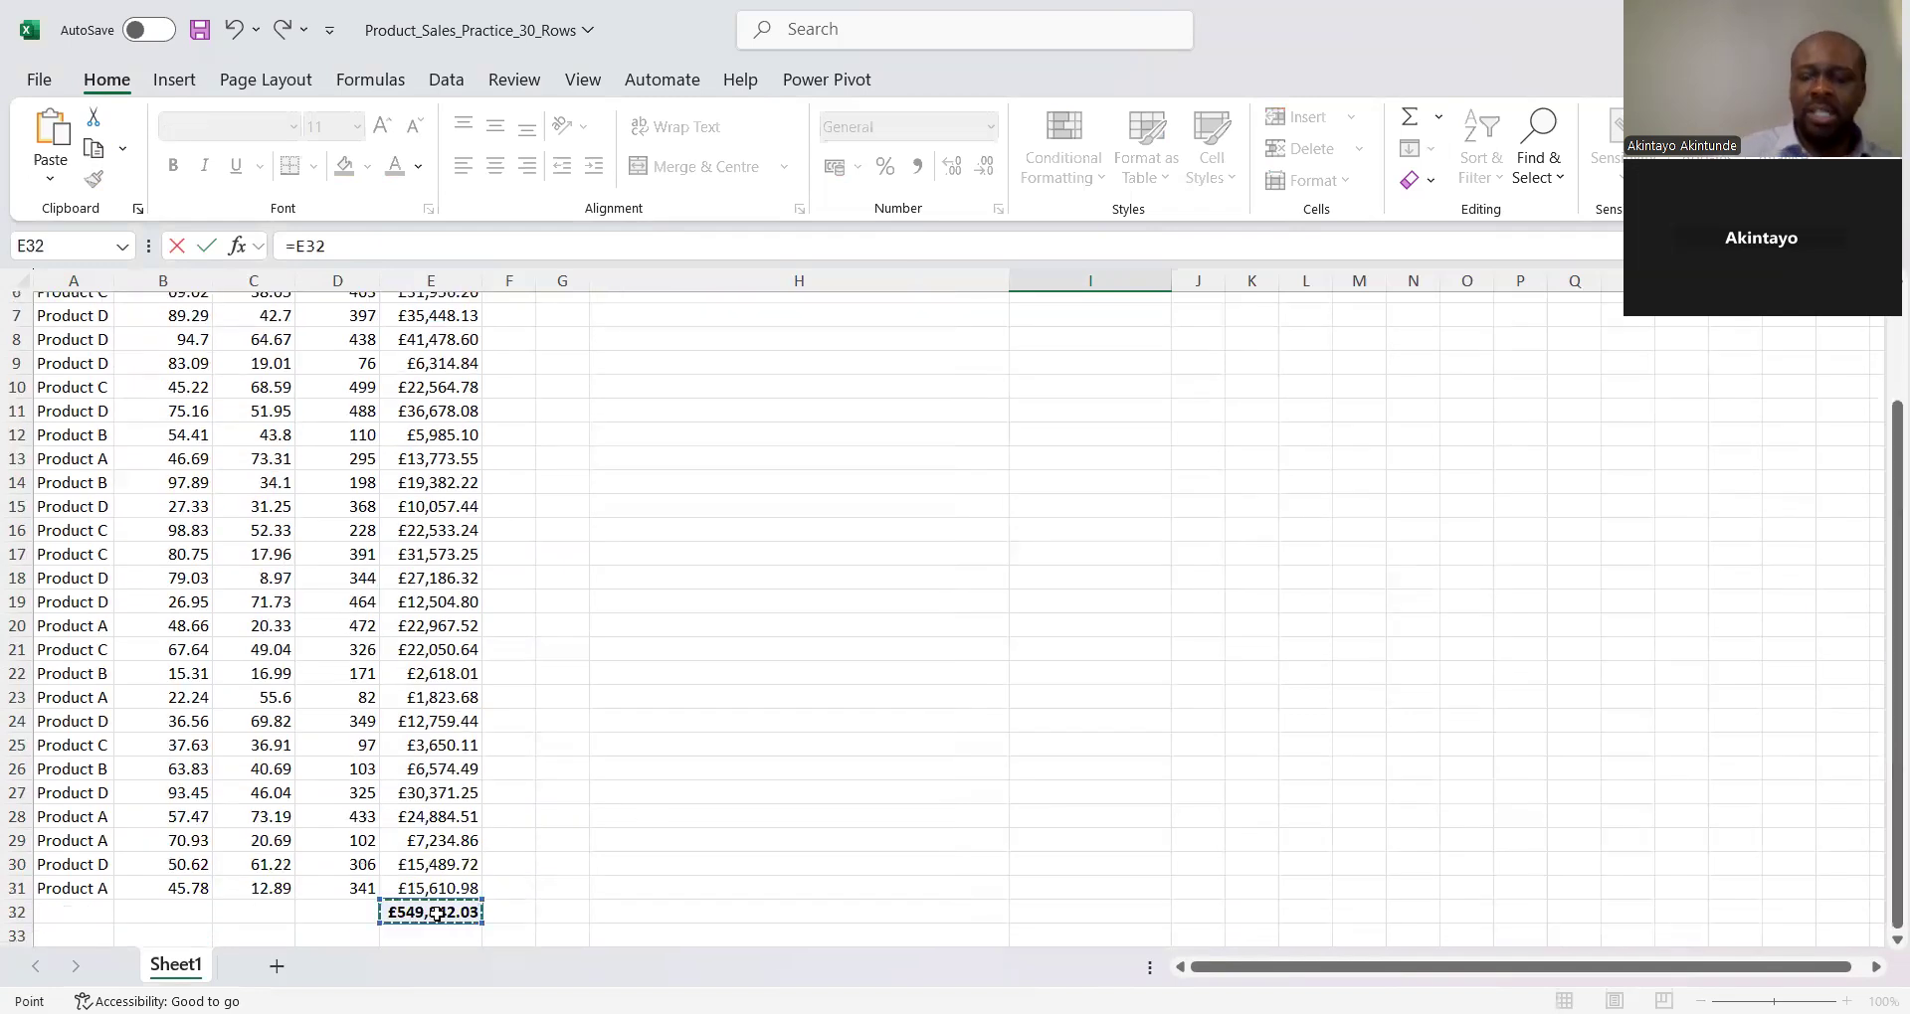
key("Escape")
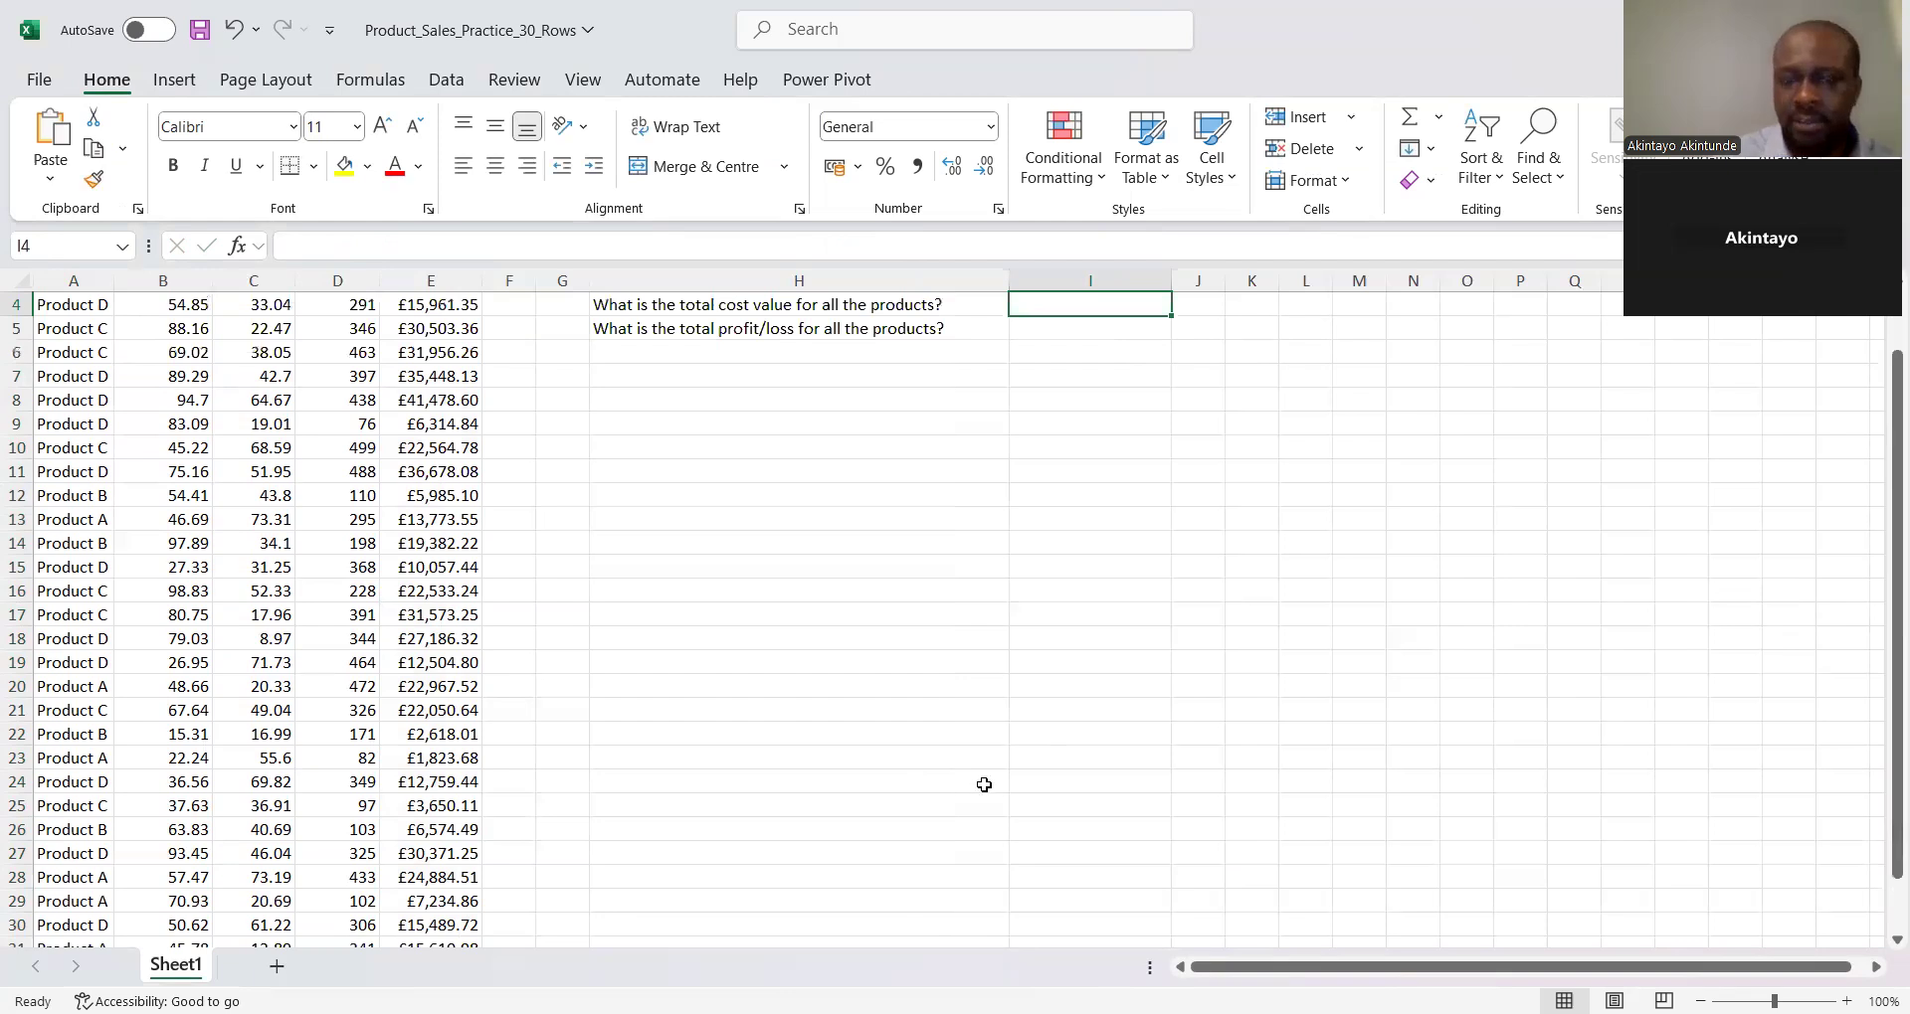
key("Up")
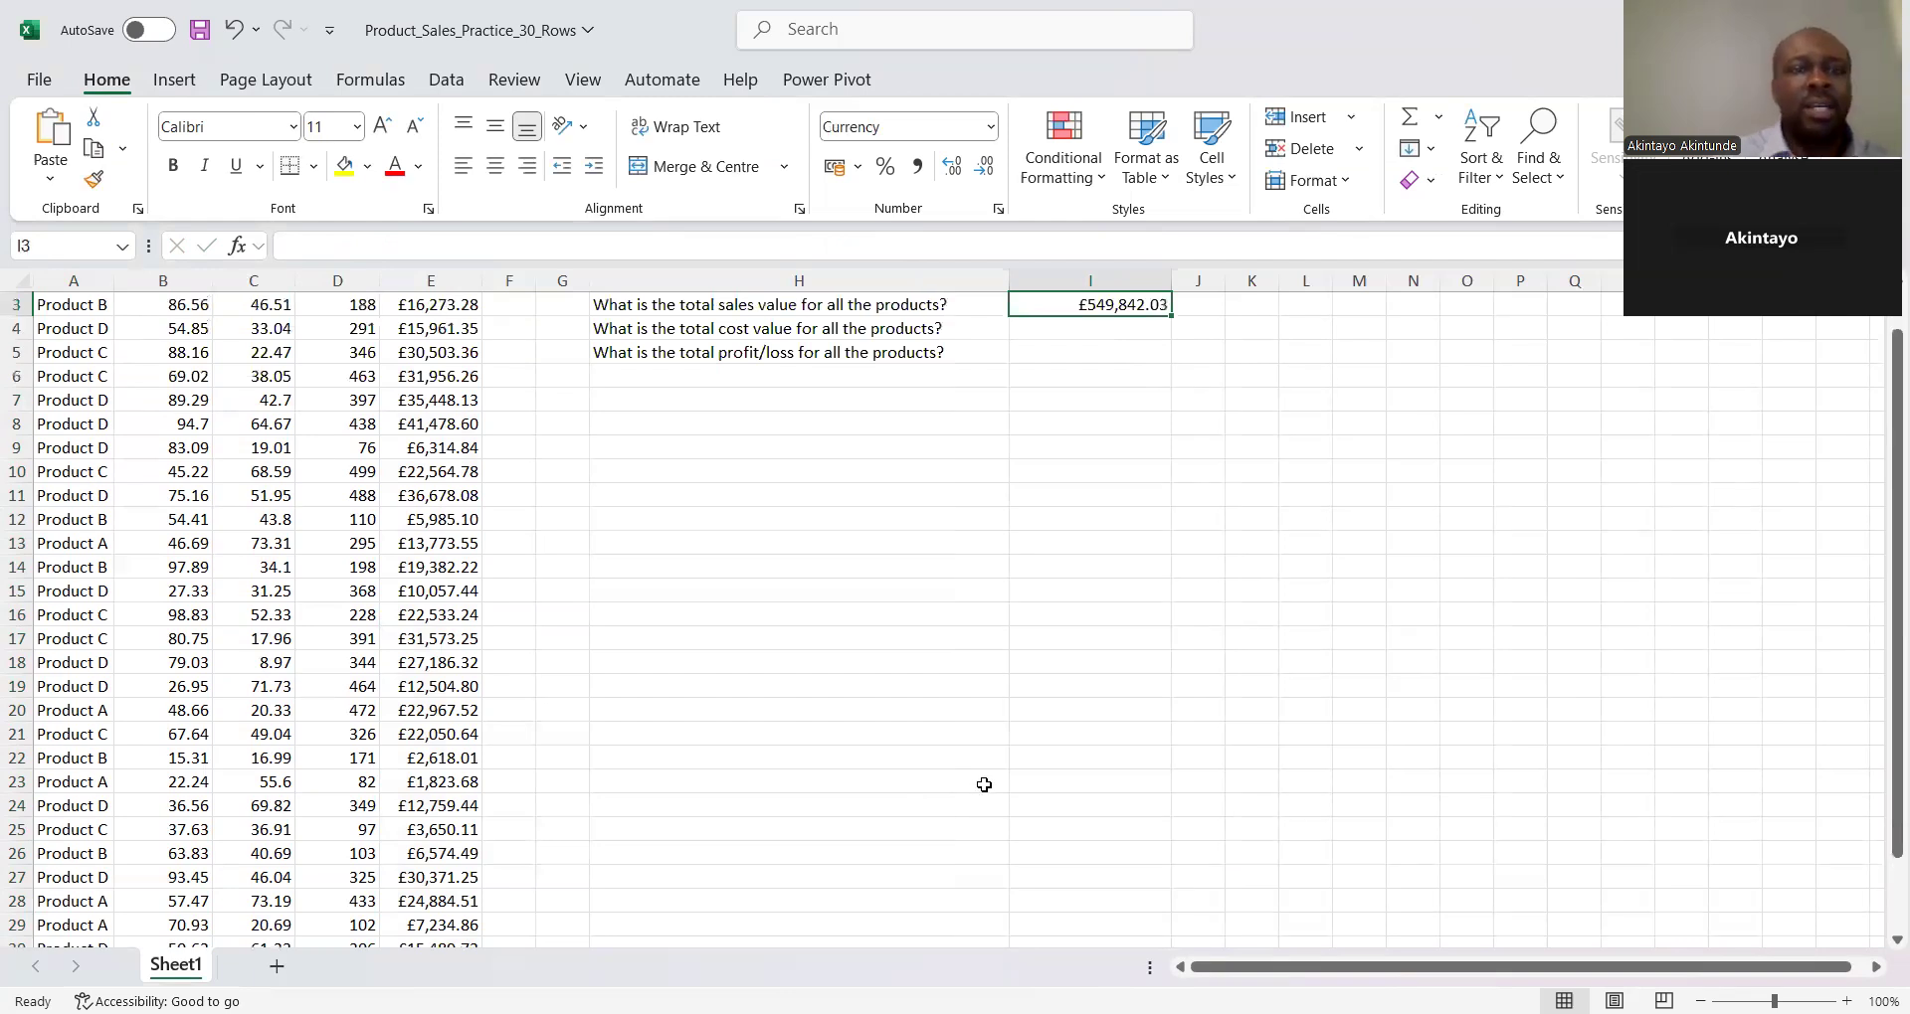
key("Up")
key("Up")
key("Down")
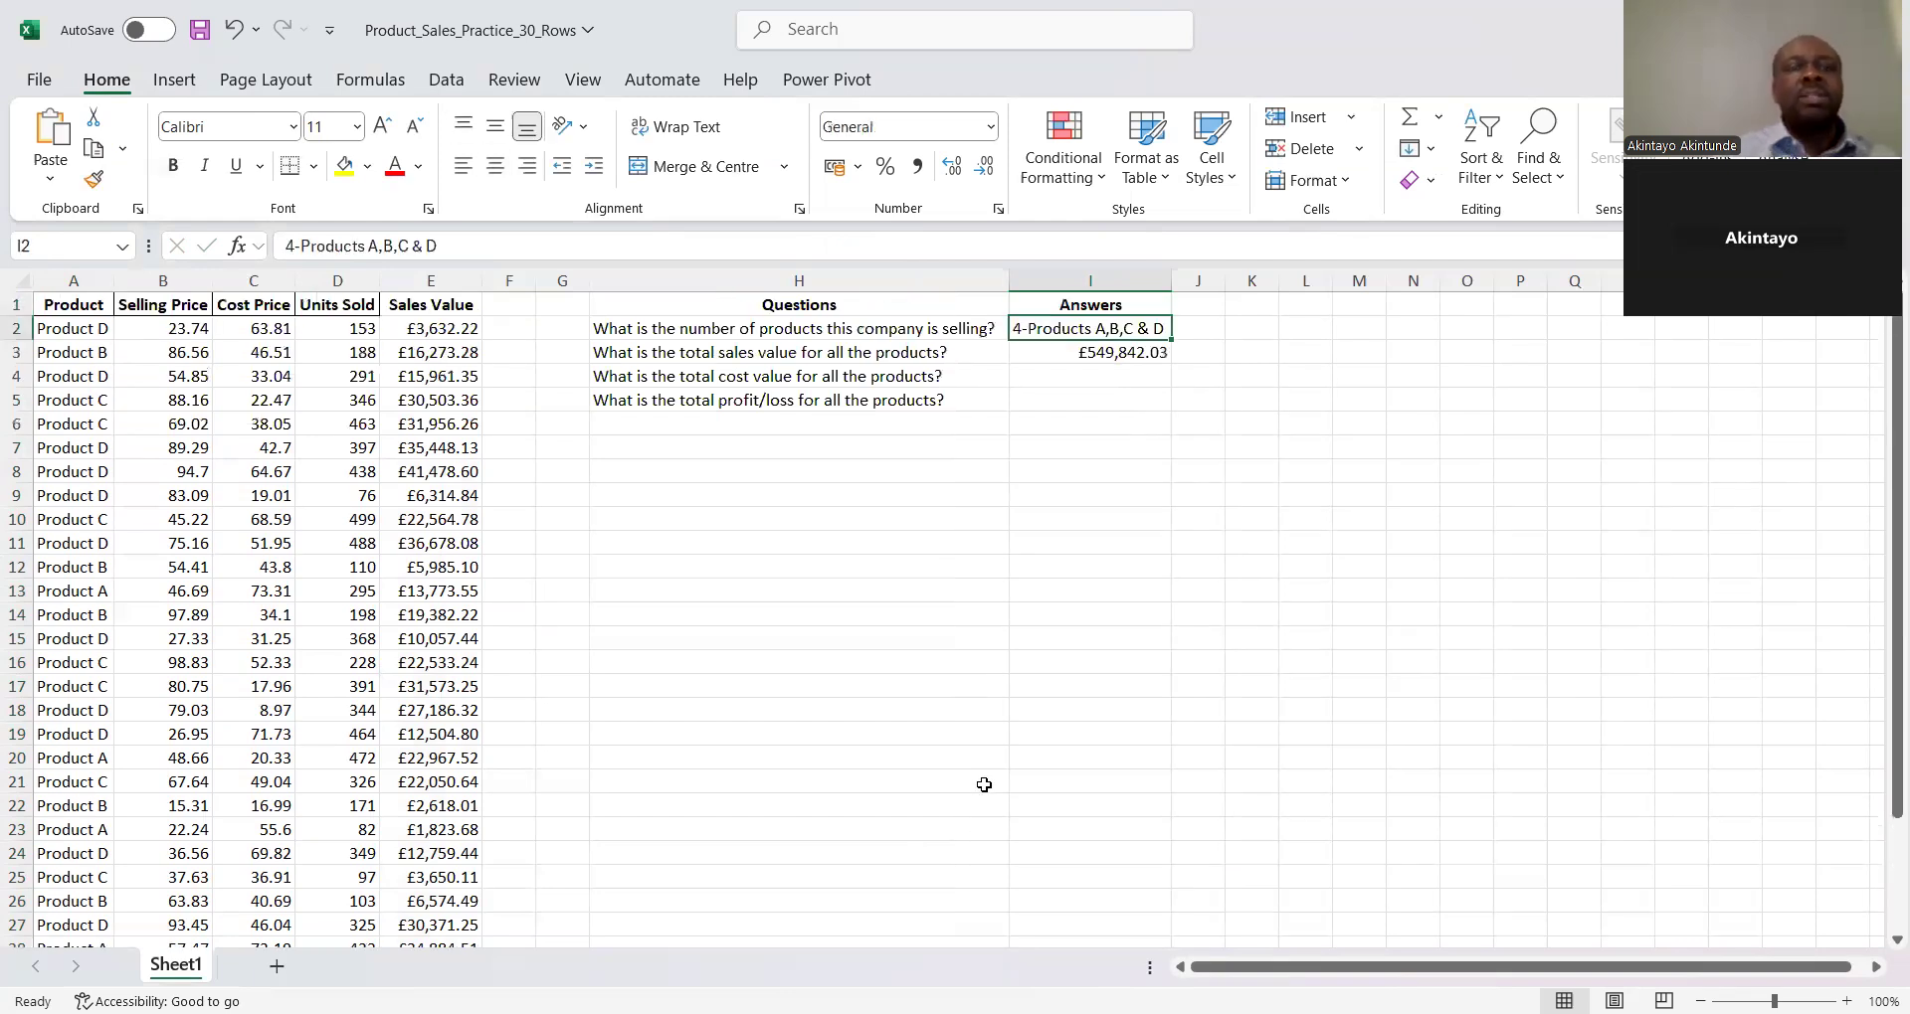
key("Down")
key("Down")
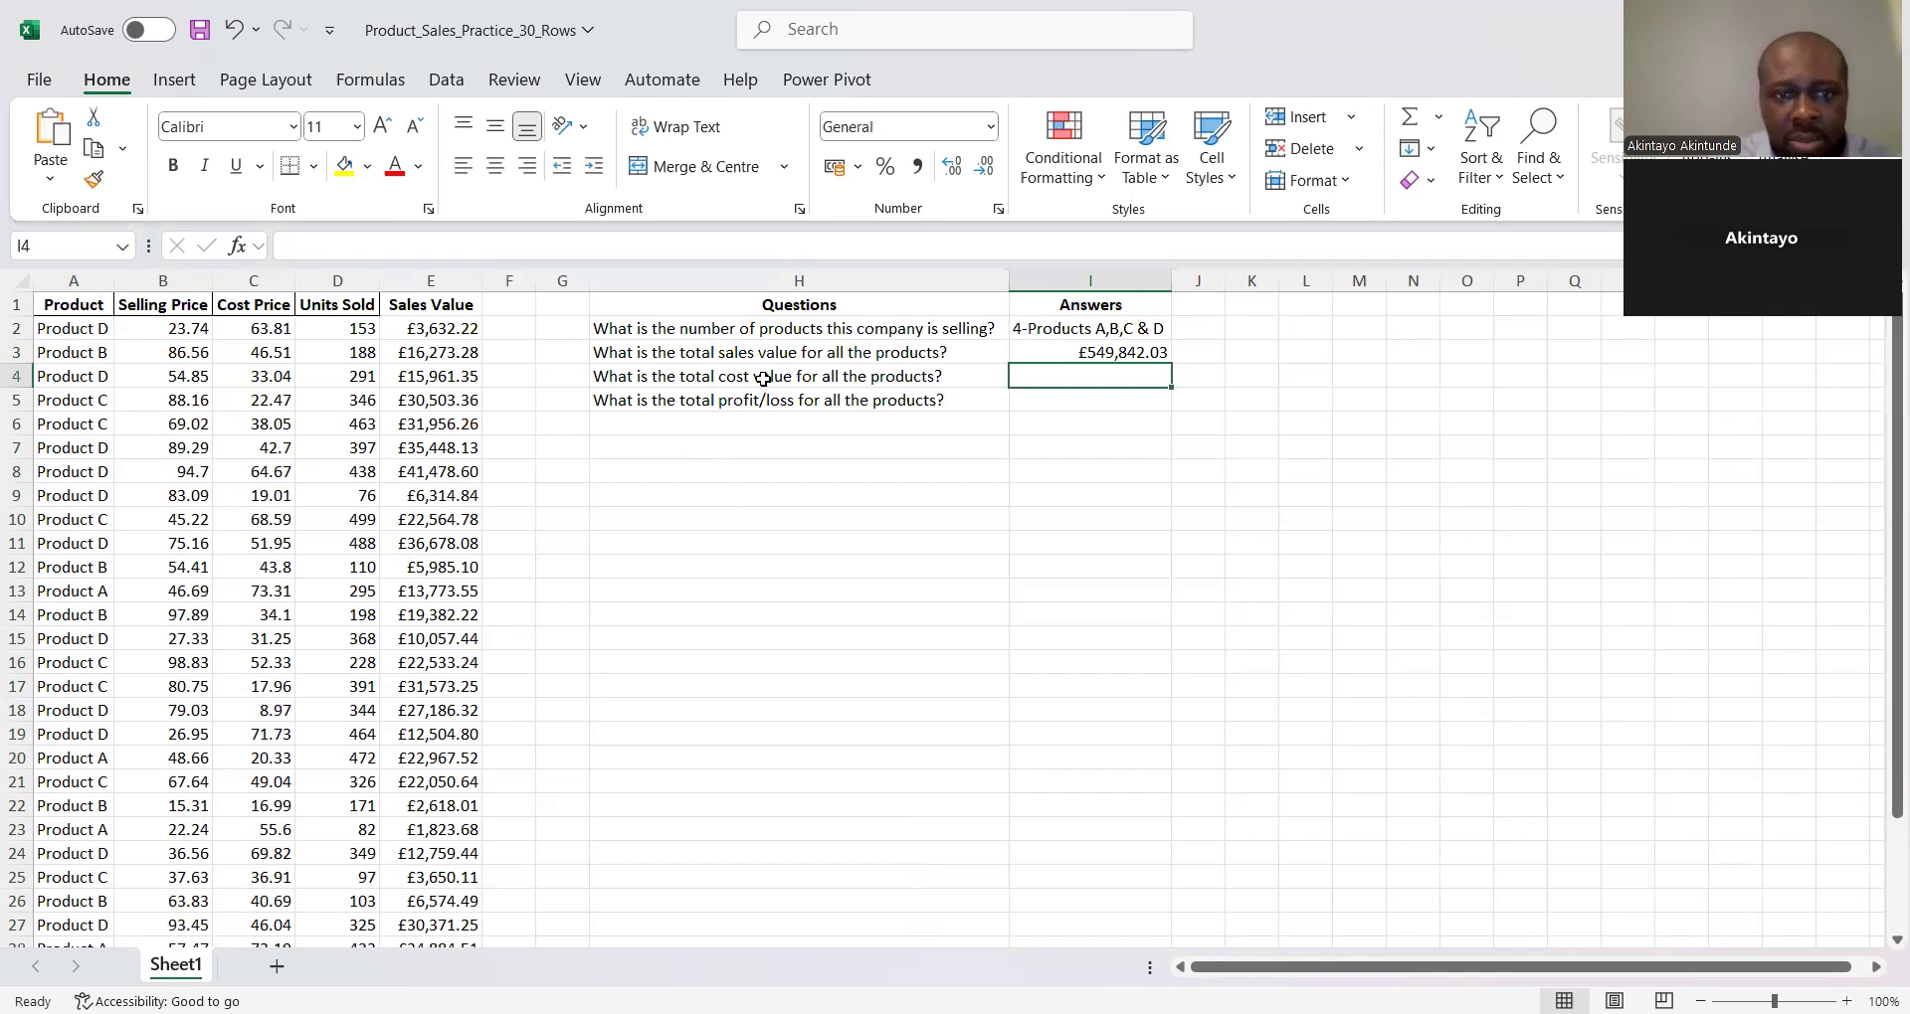
Insert a new column after Sales Value and head it "Cost Value" in F1
left_click(509, 281)
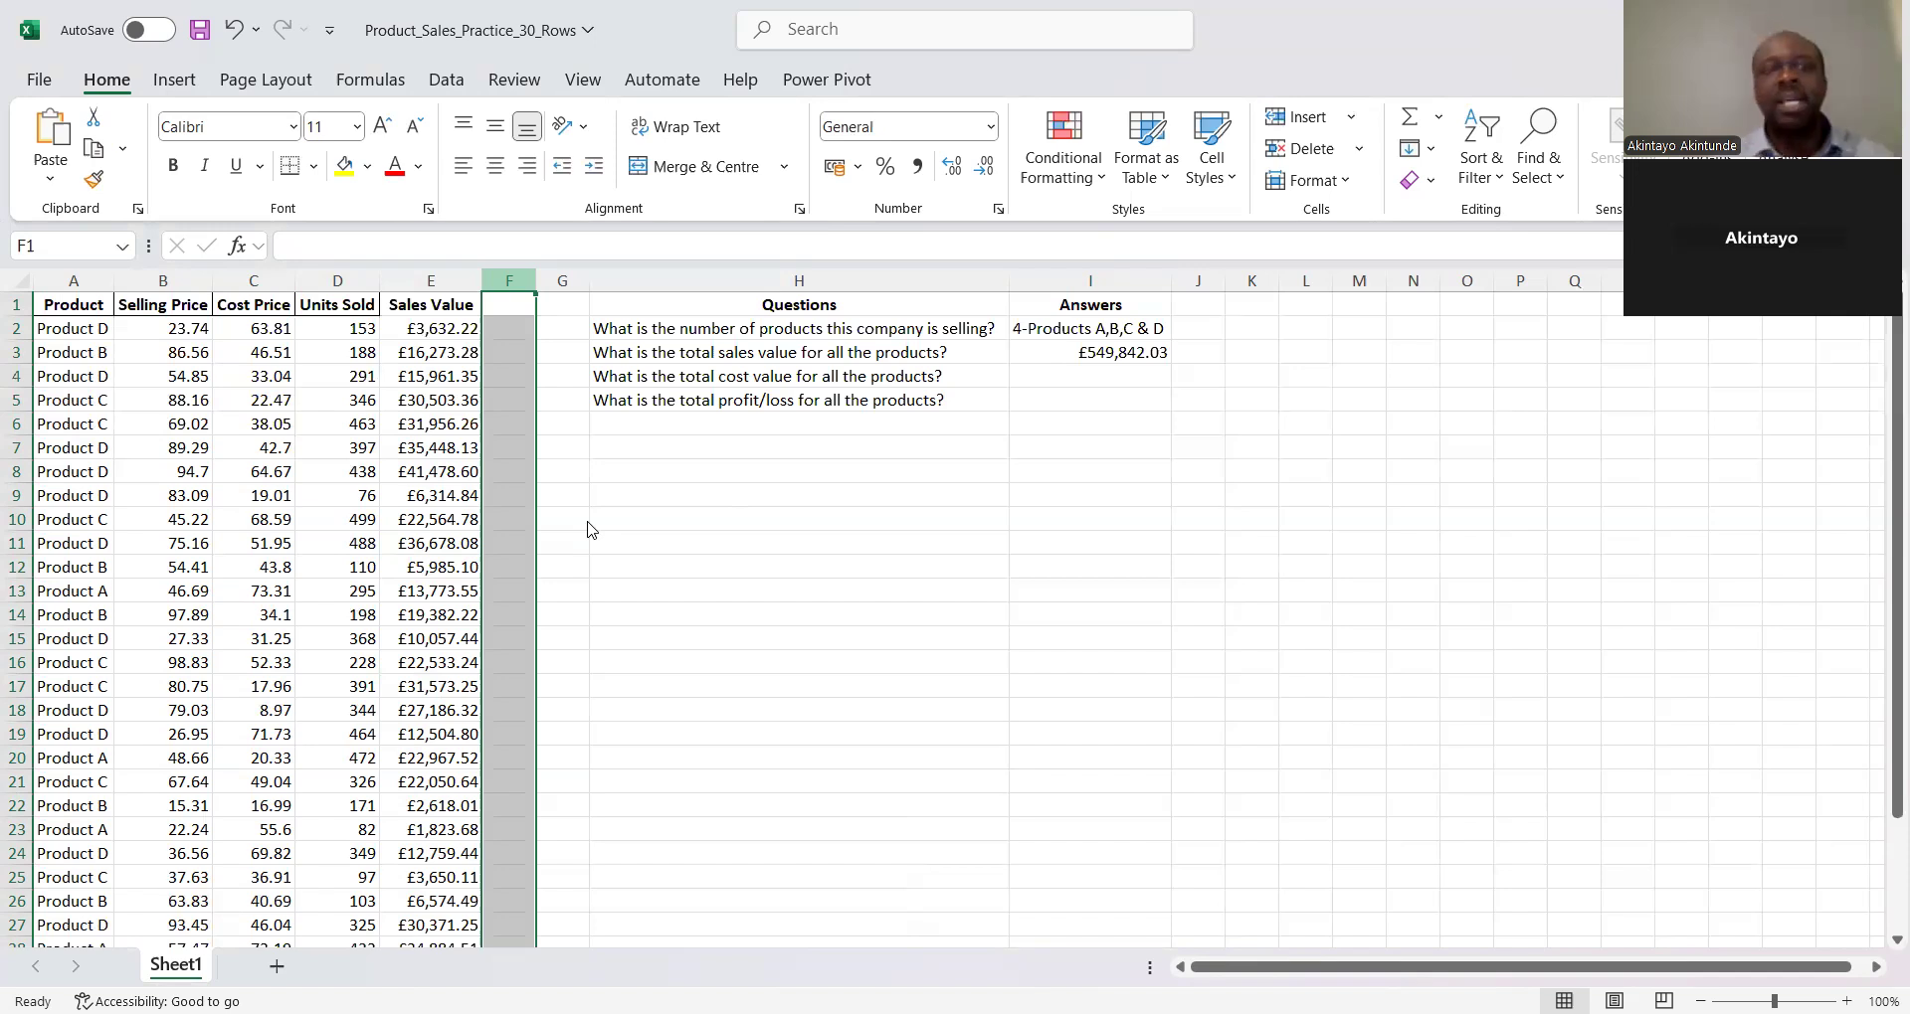
key("ctrl+shift+plus")
left_click(552, 305)
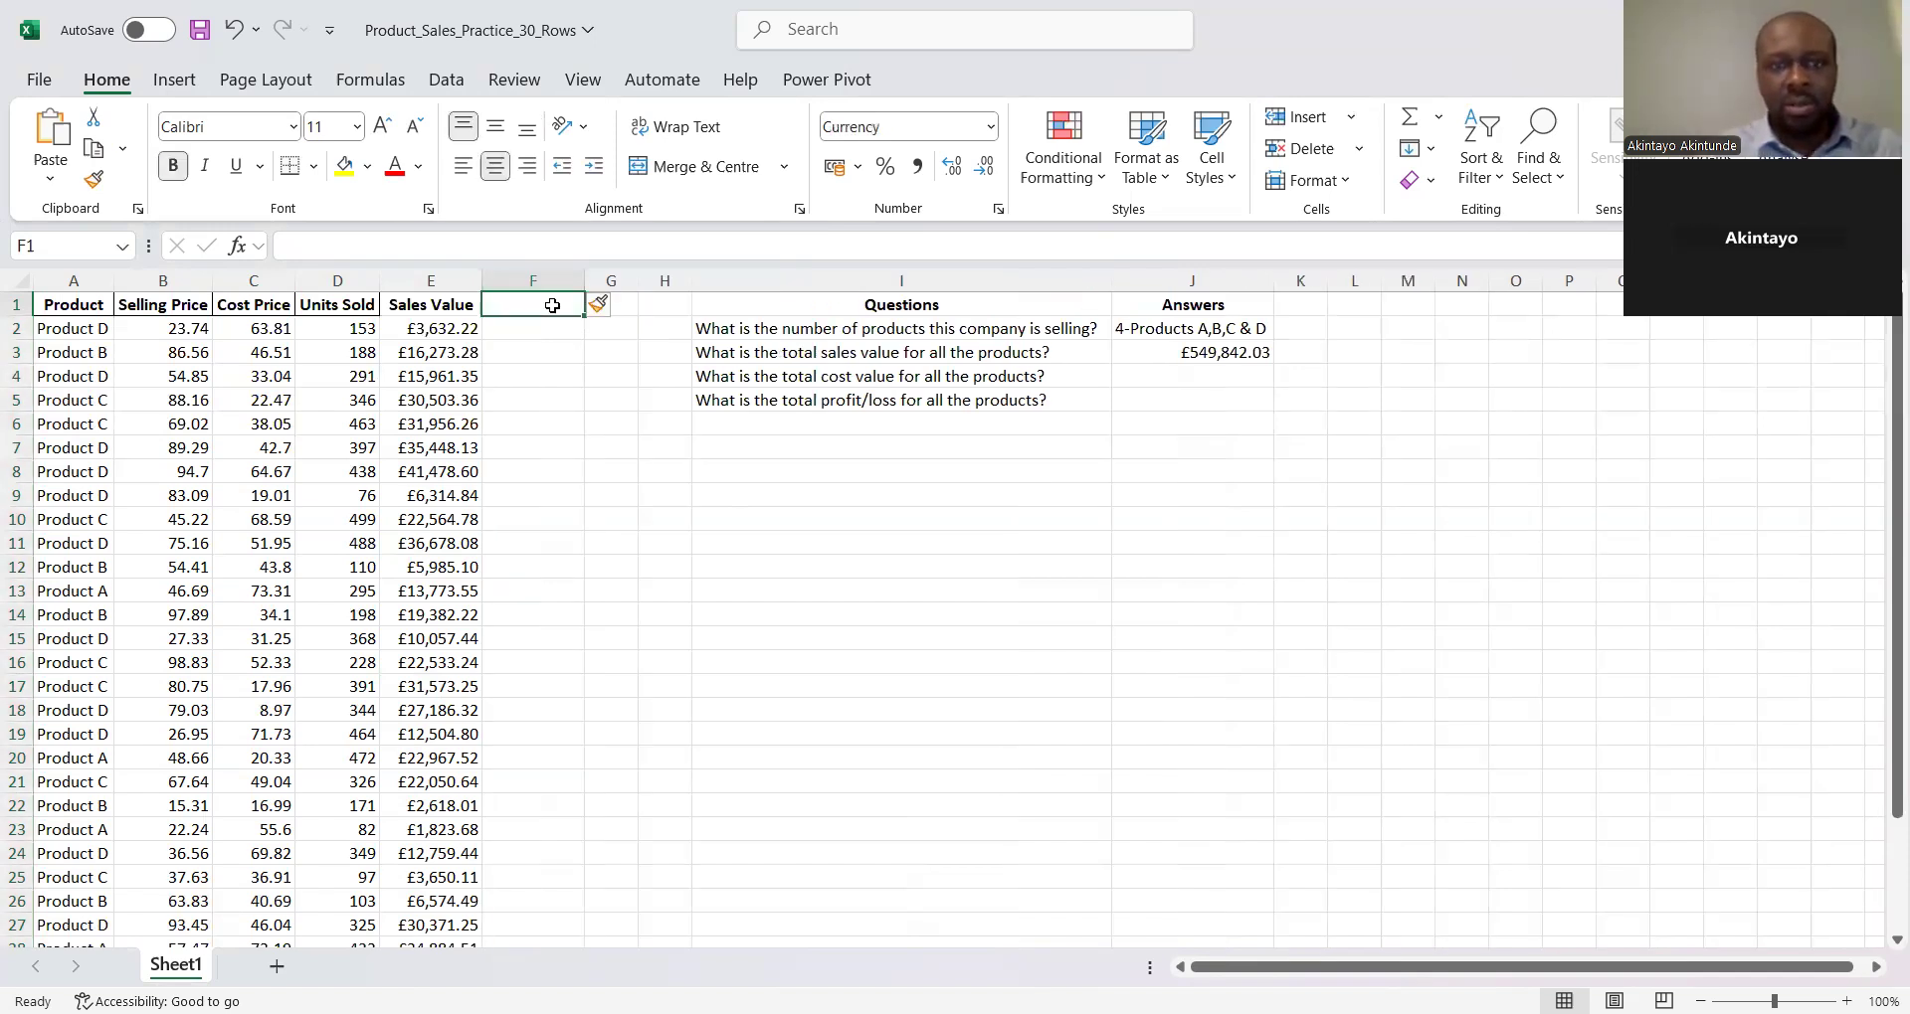
type("Cost Value")
key("Return")
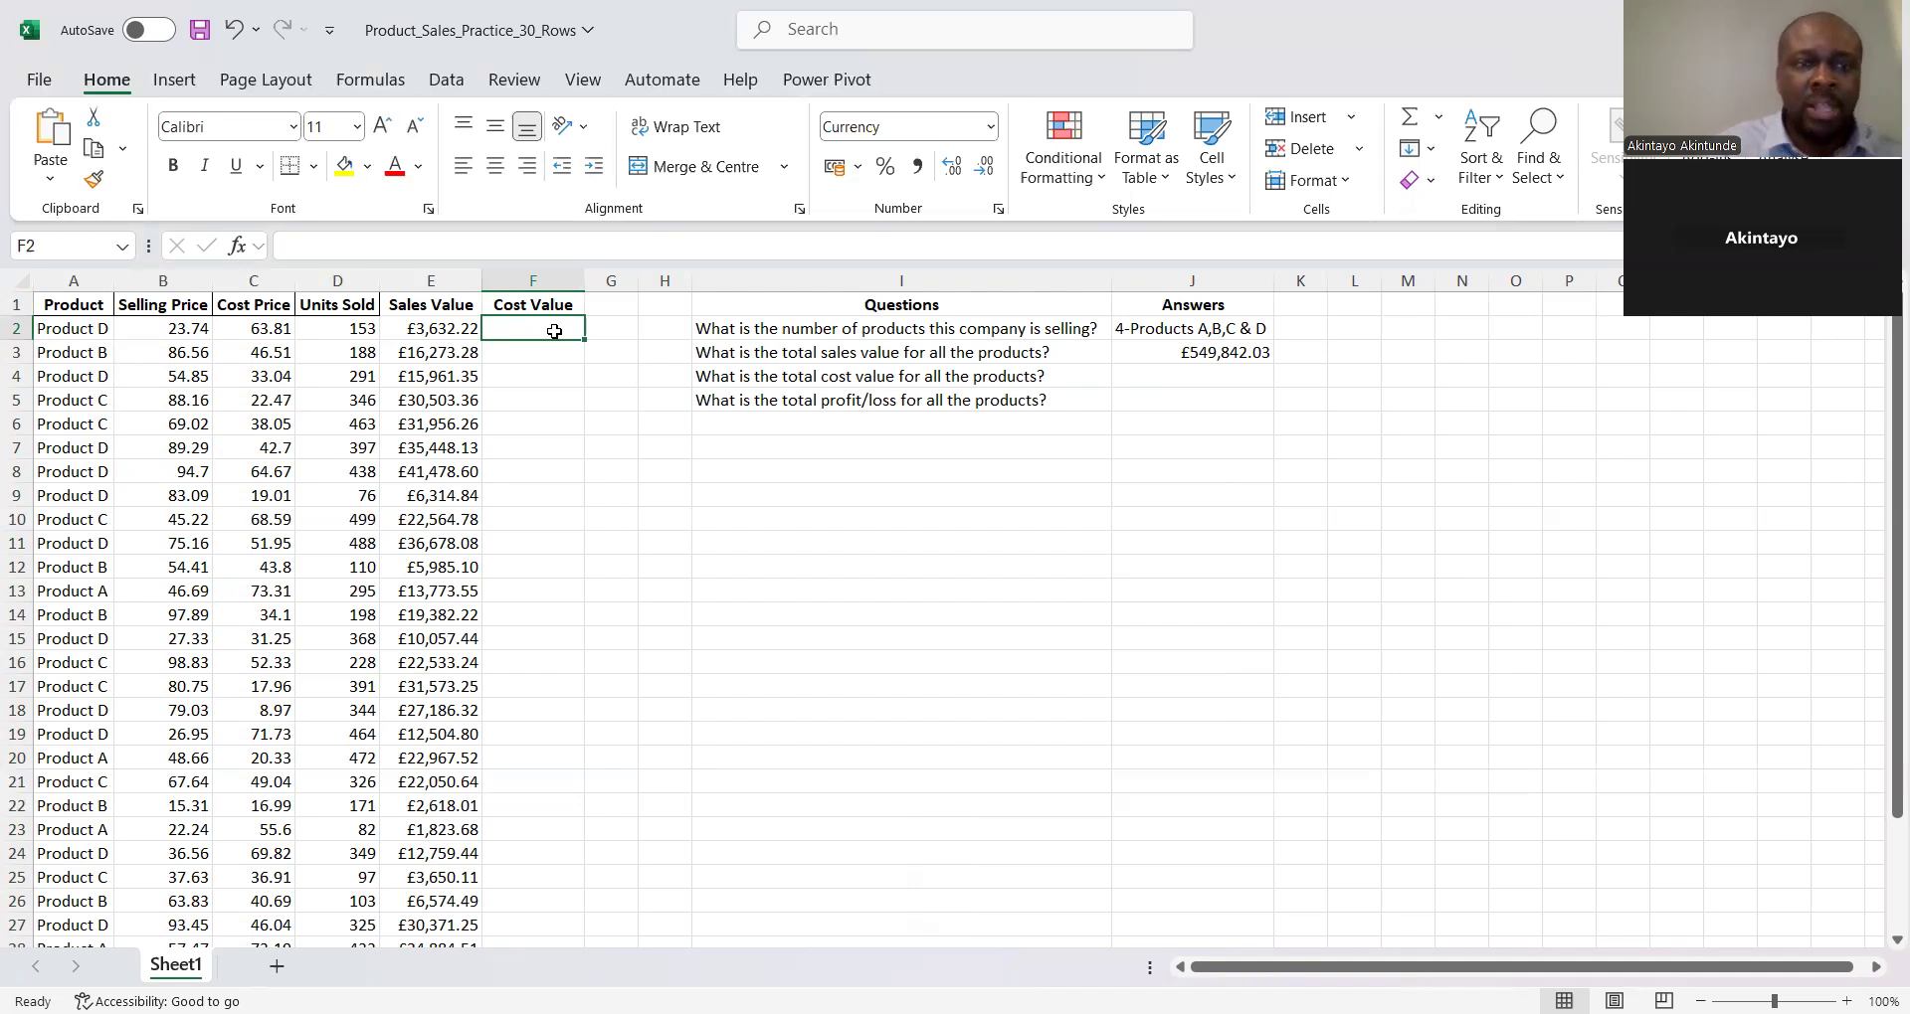
Calculate the Cost Value in F2 as units sold times cost price, =D2*C2, and fill the formula down all product rows
type("=")
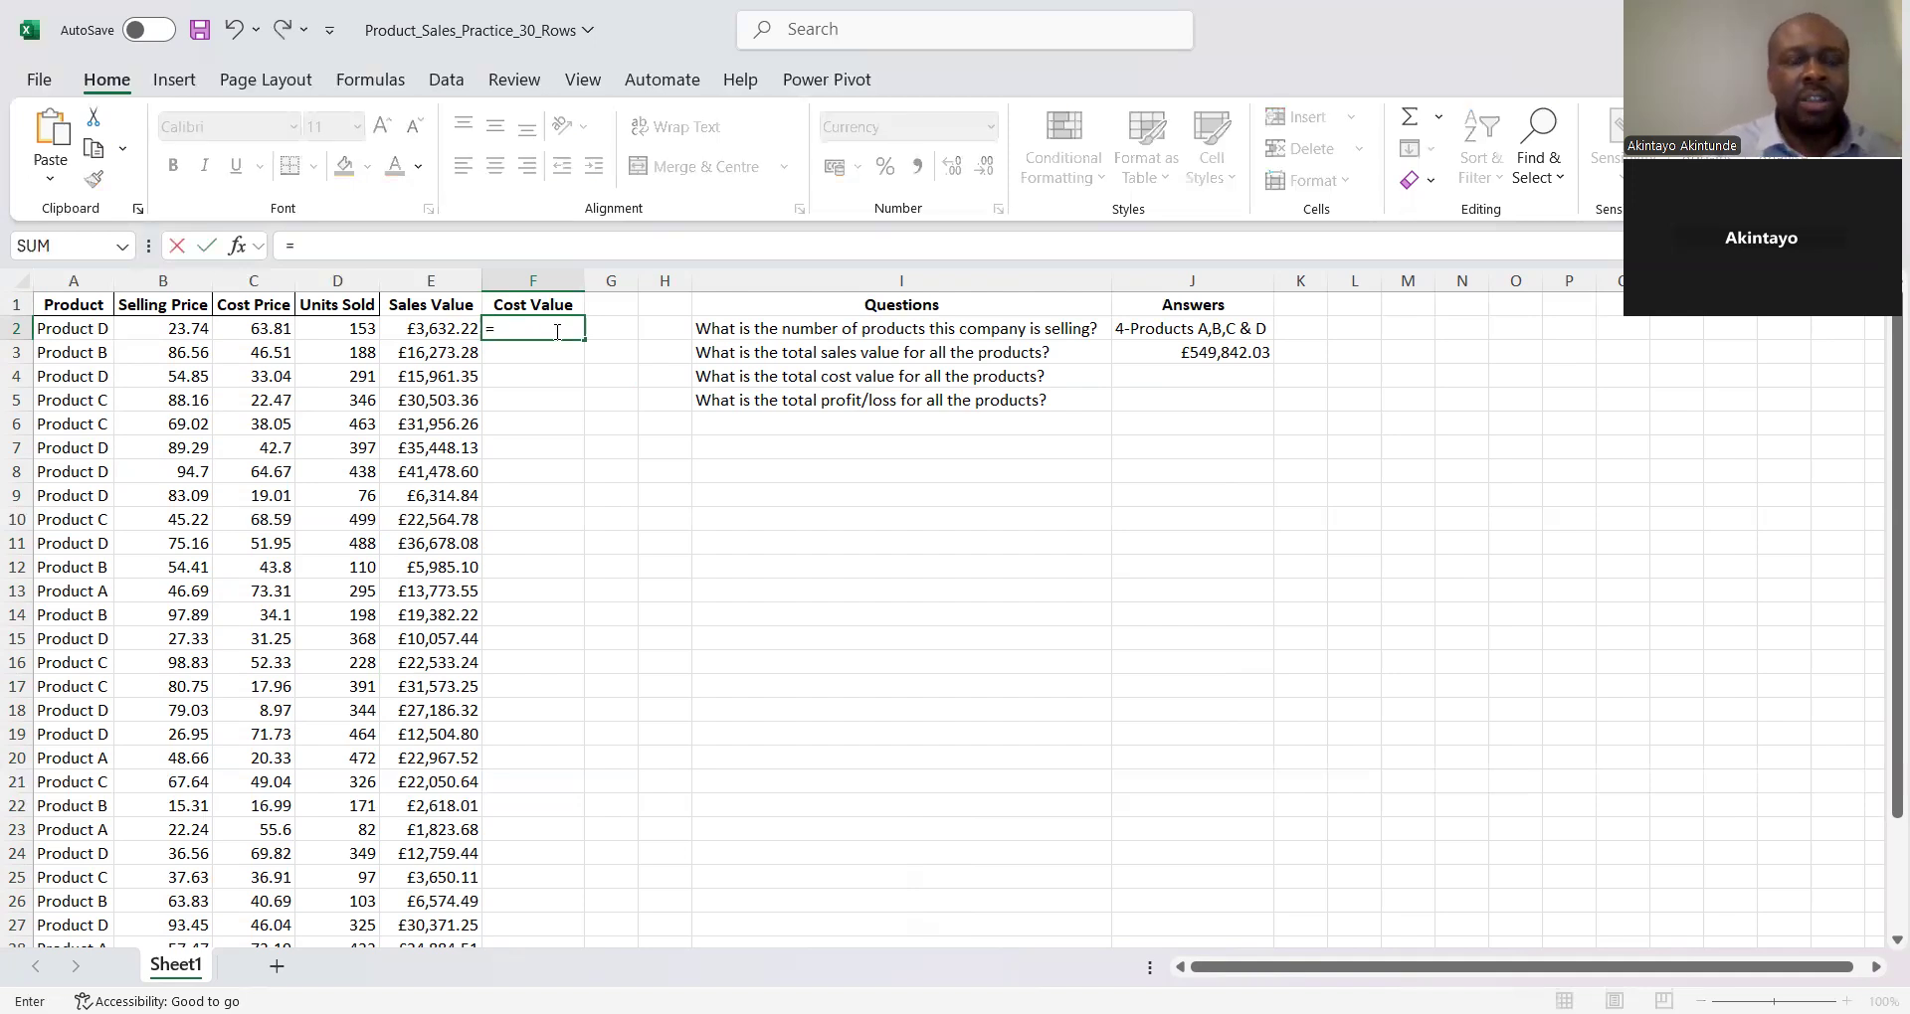
left_click(327, 323)
type("*")
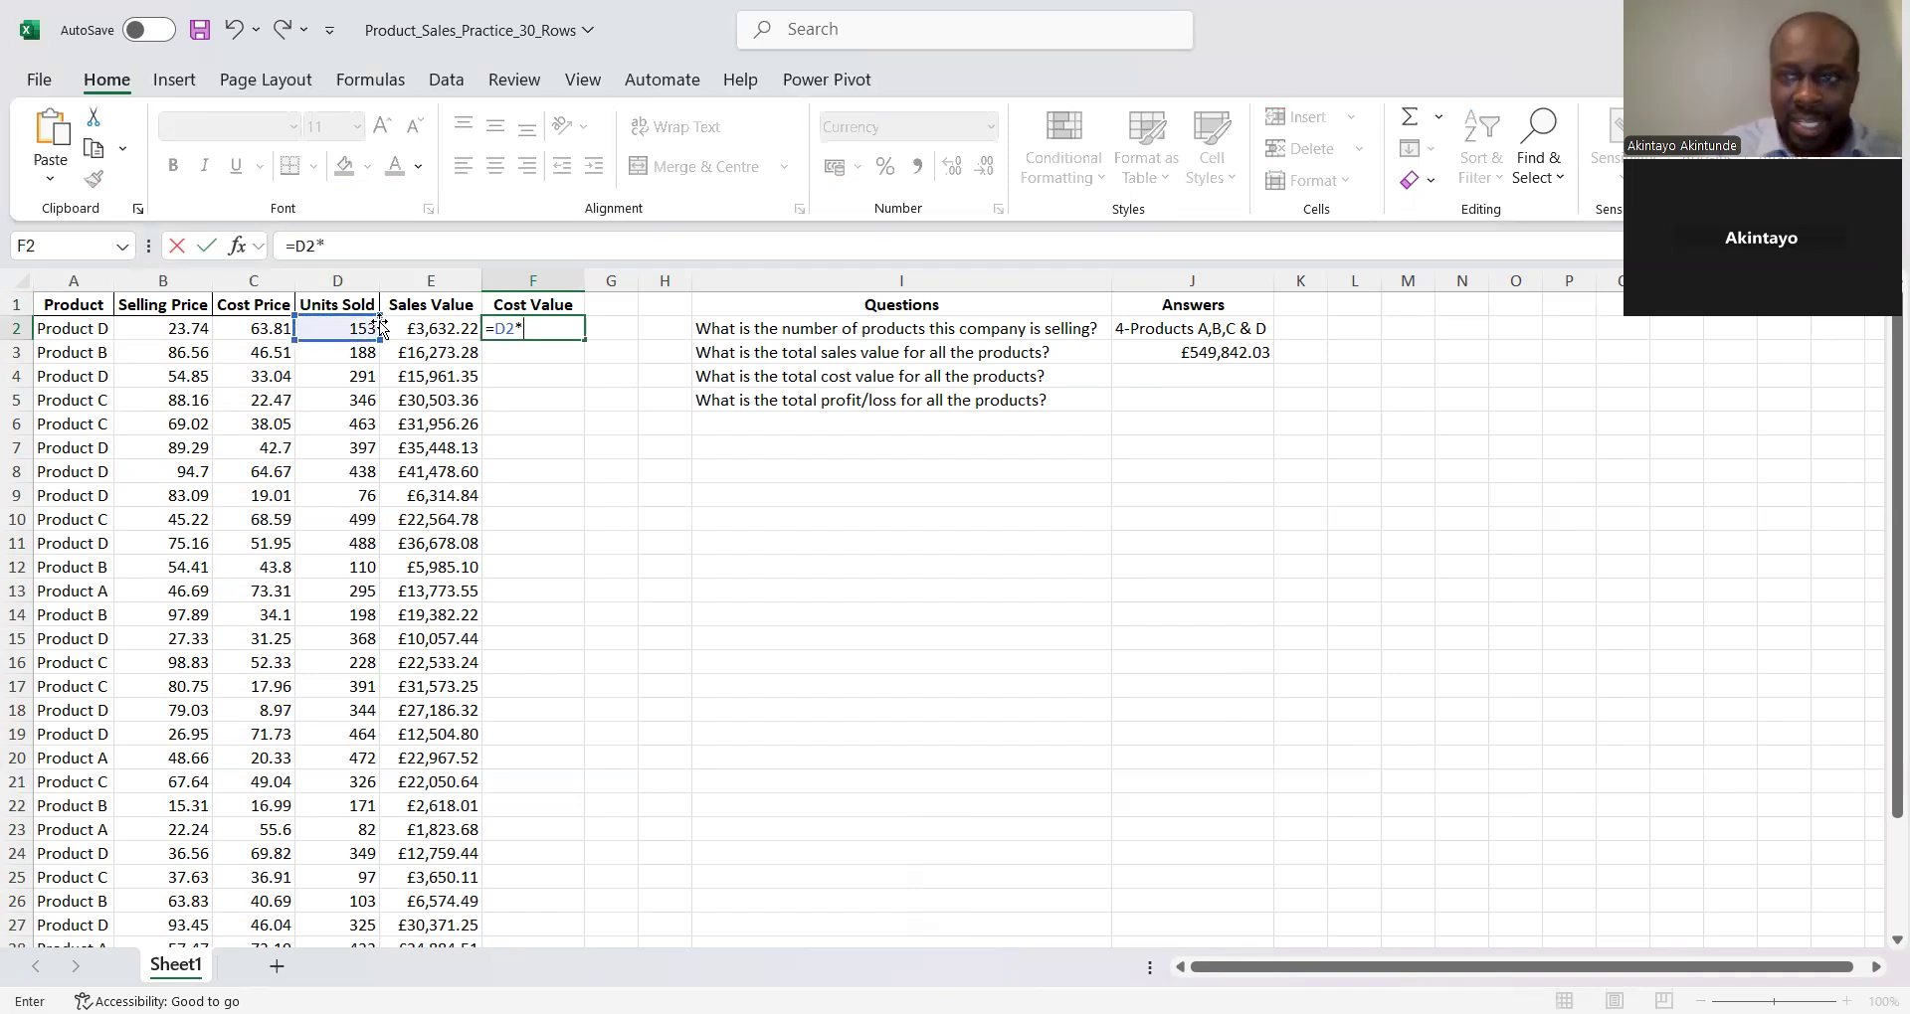
left_click(255, 333)
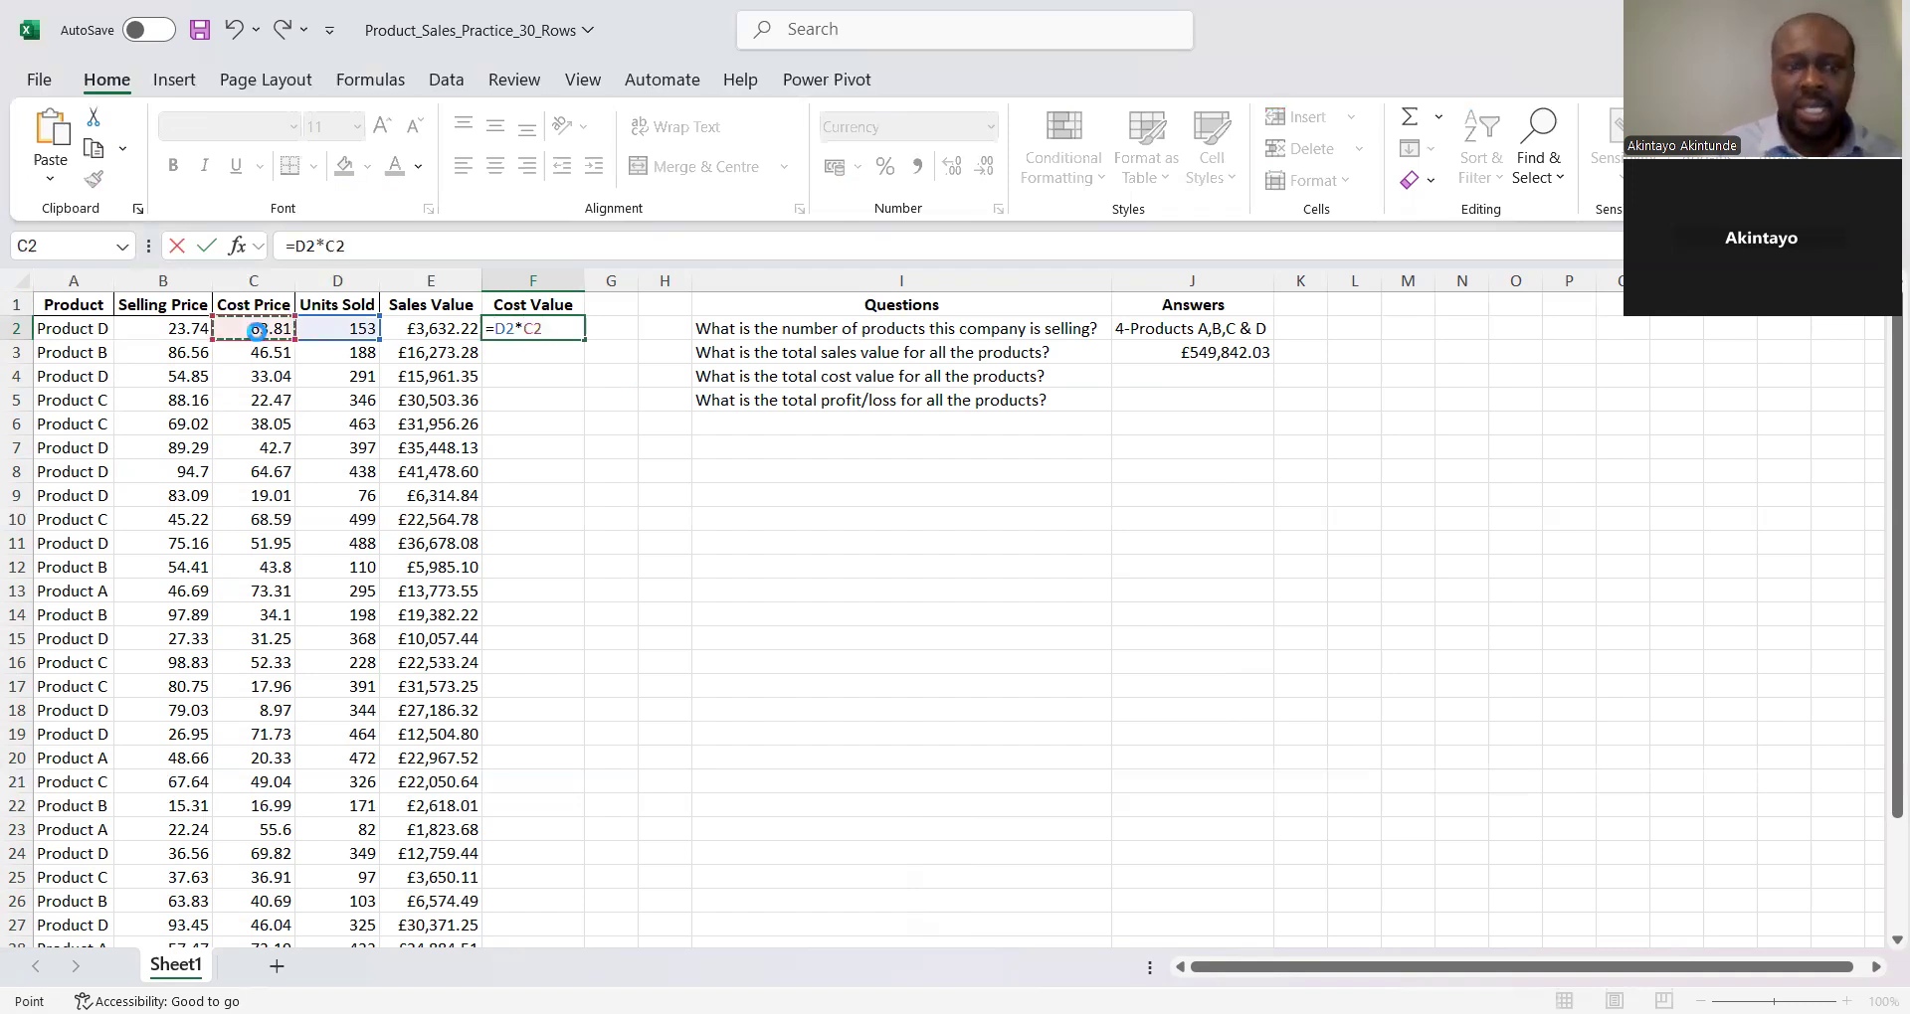
key("Return")
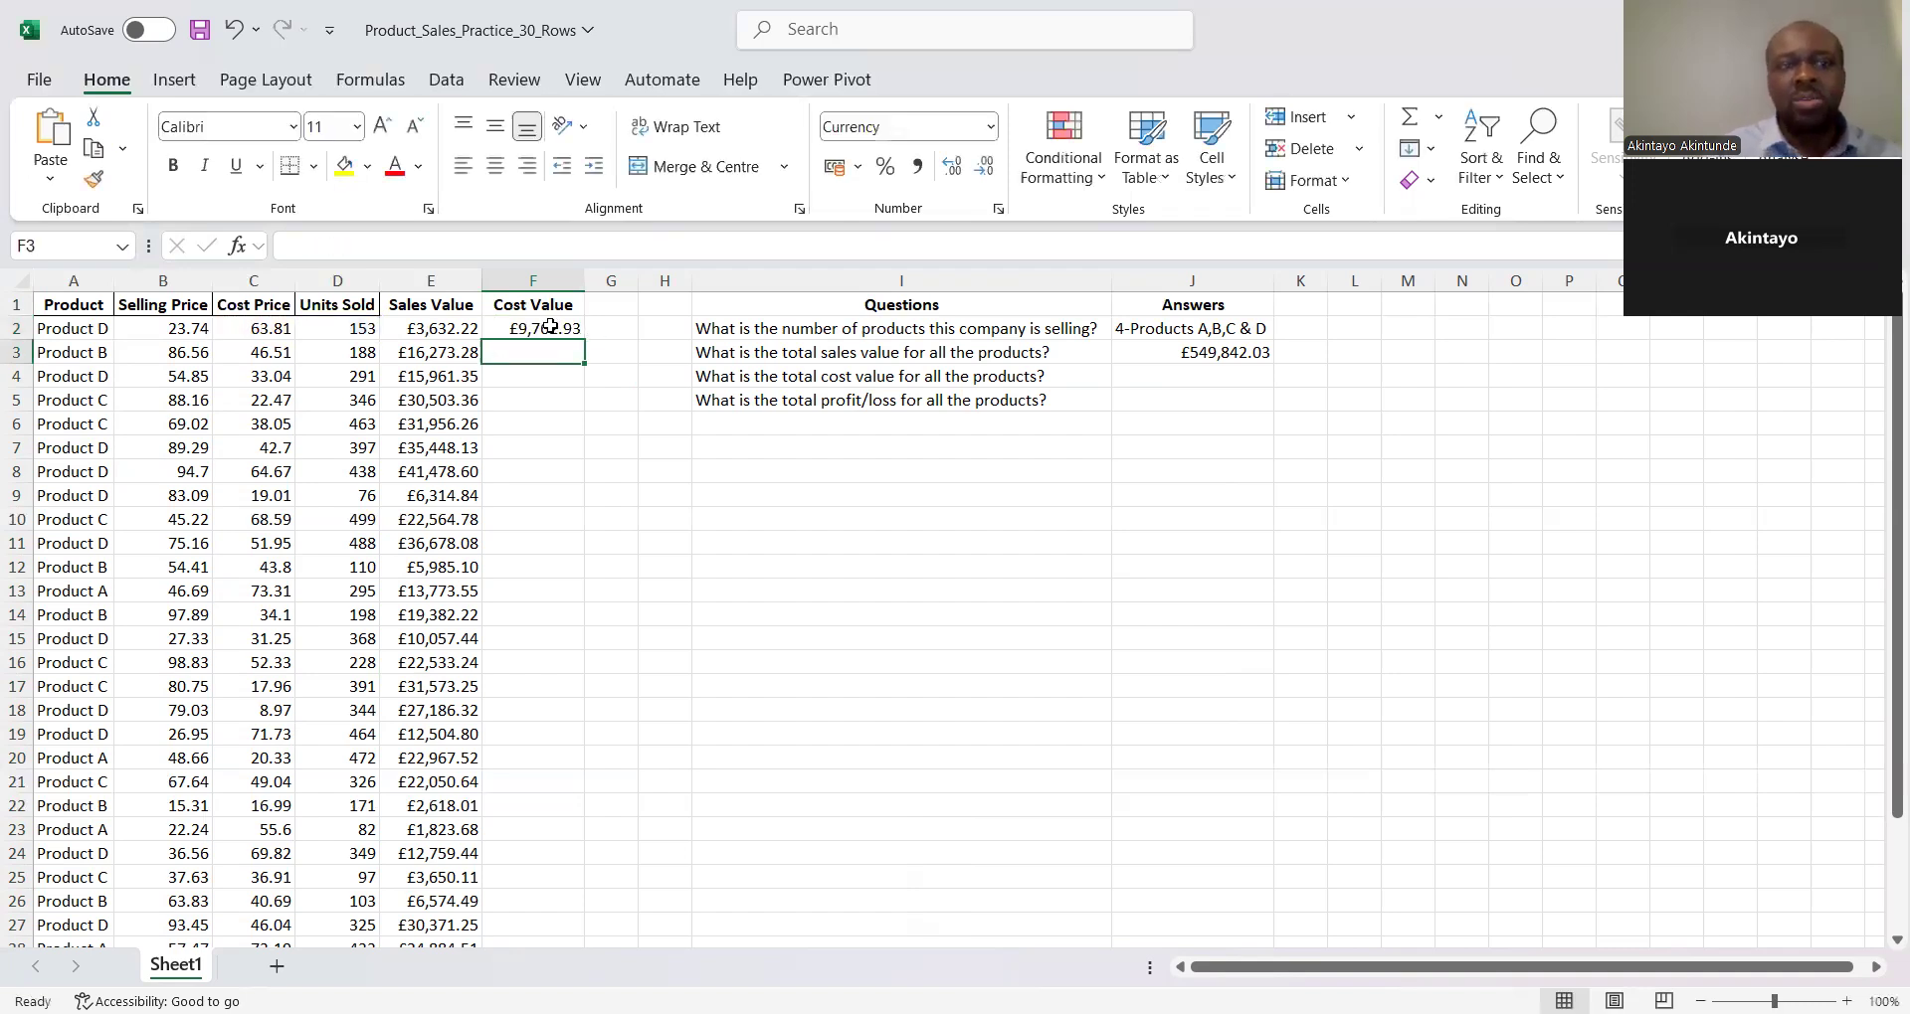
left_click(550, 326)
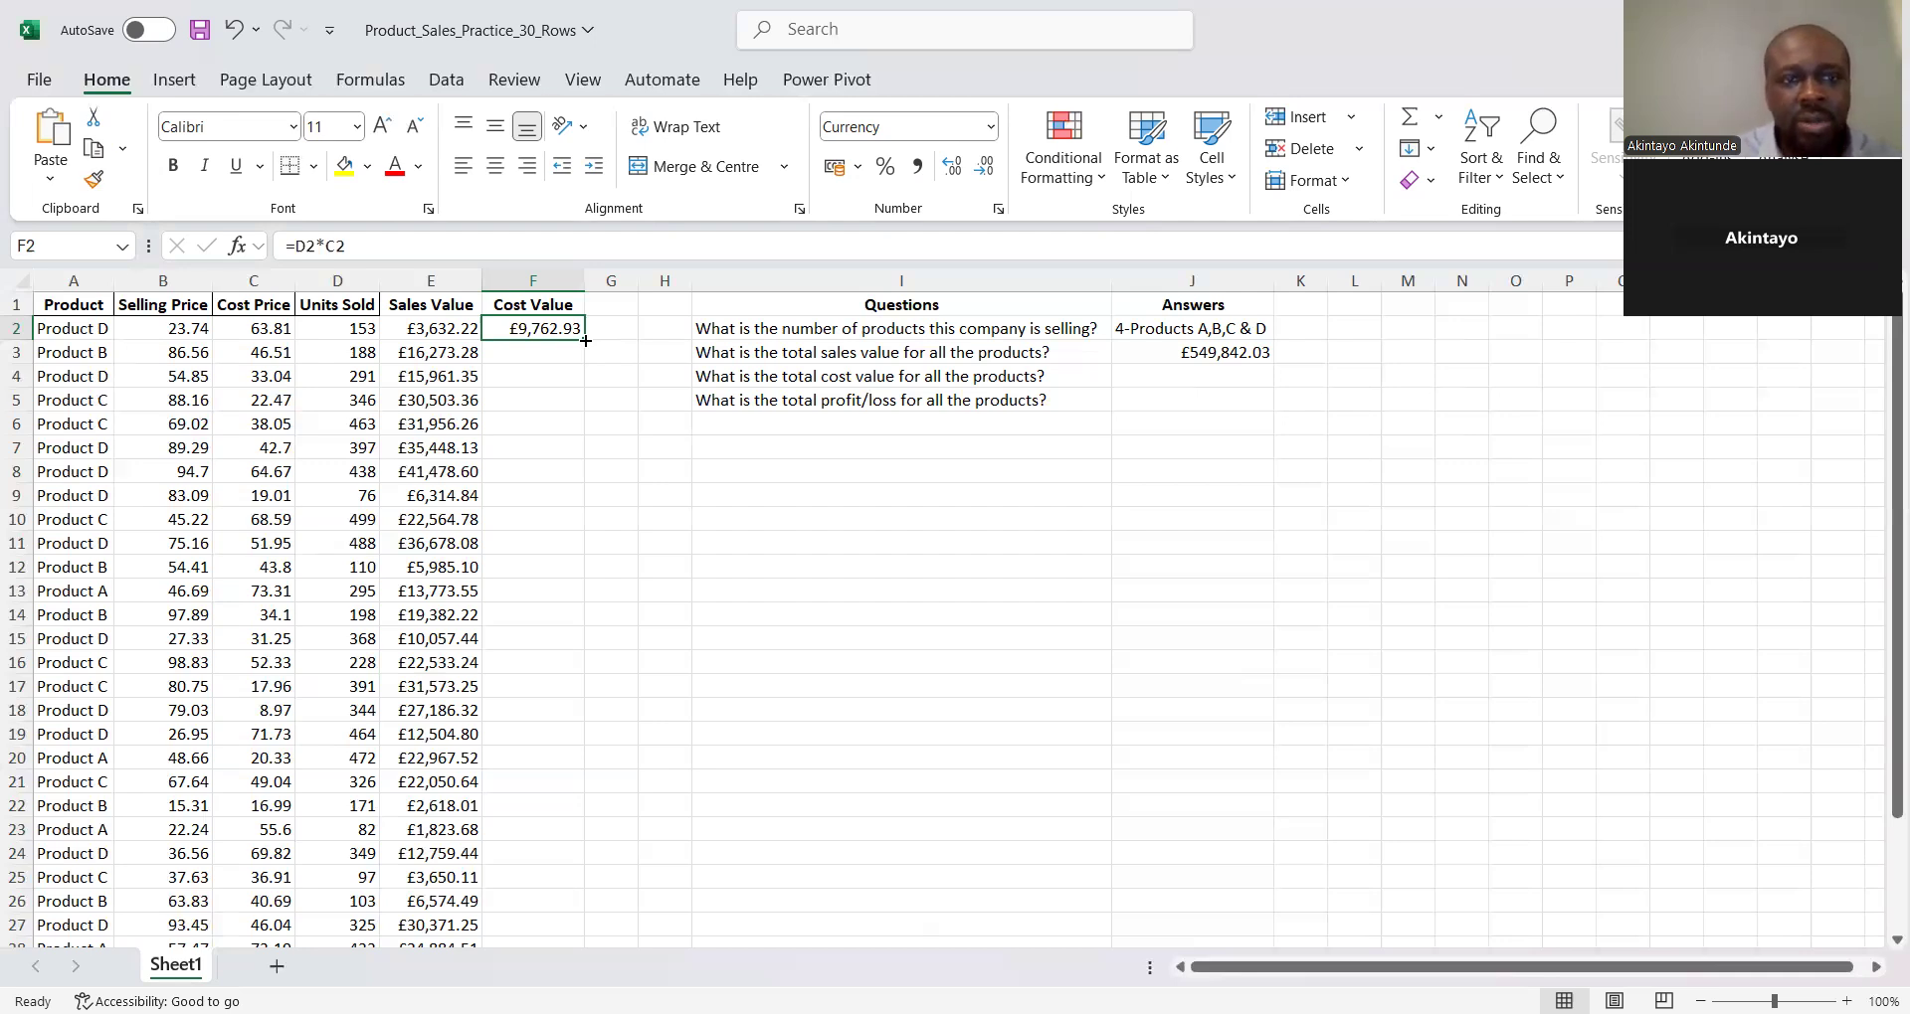
double_click(586, 340)
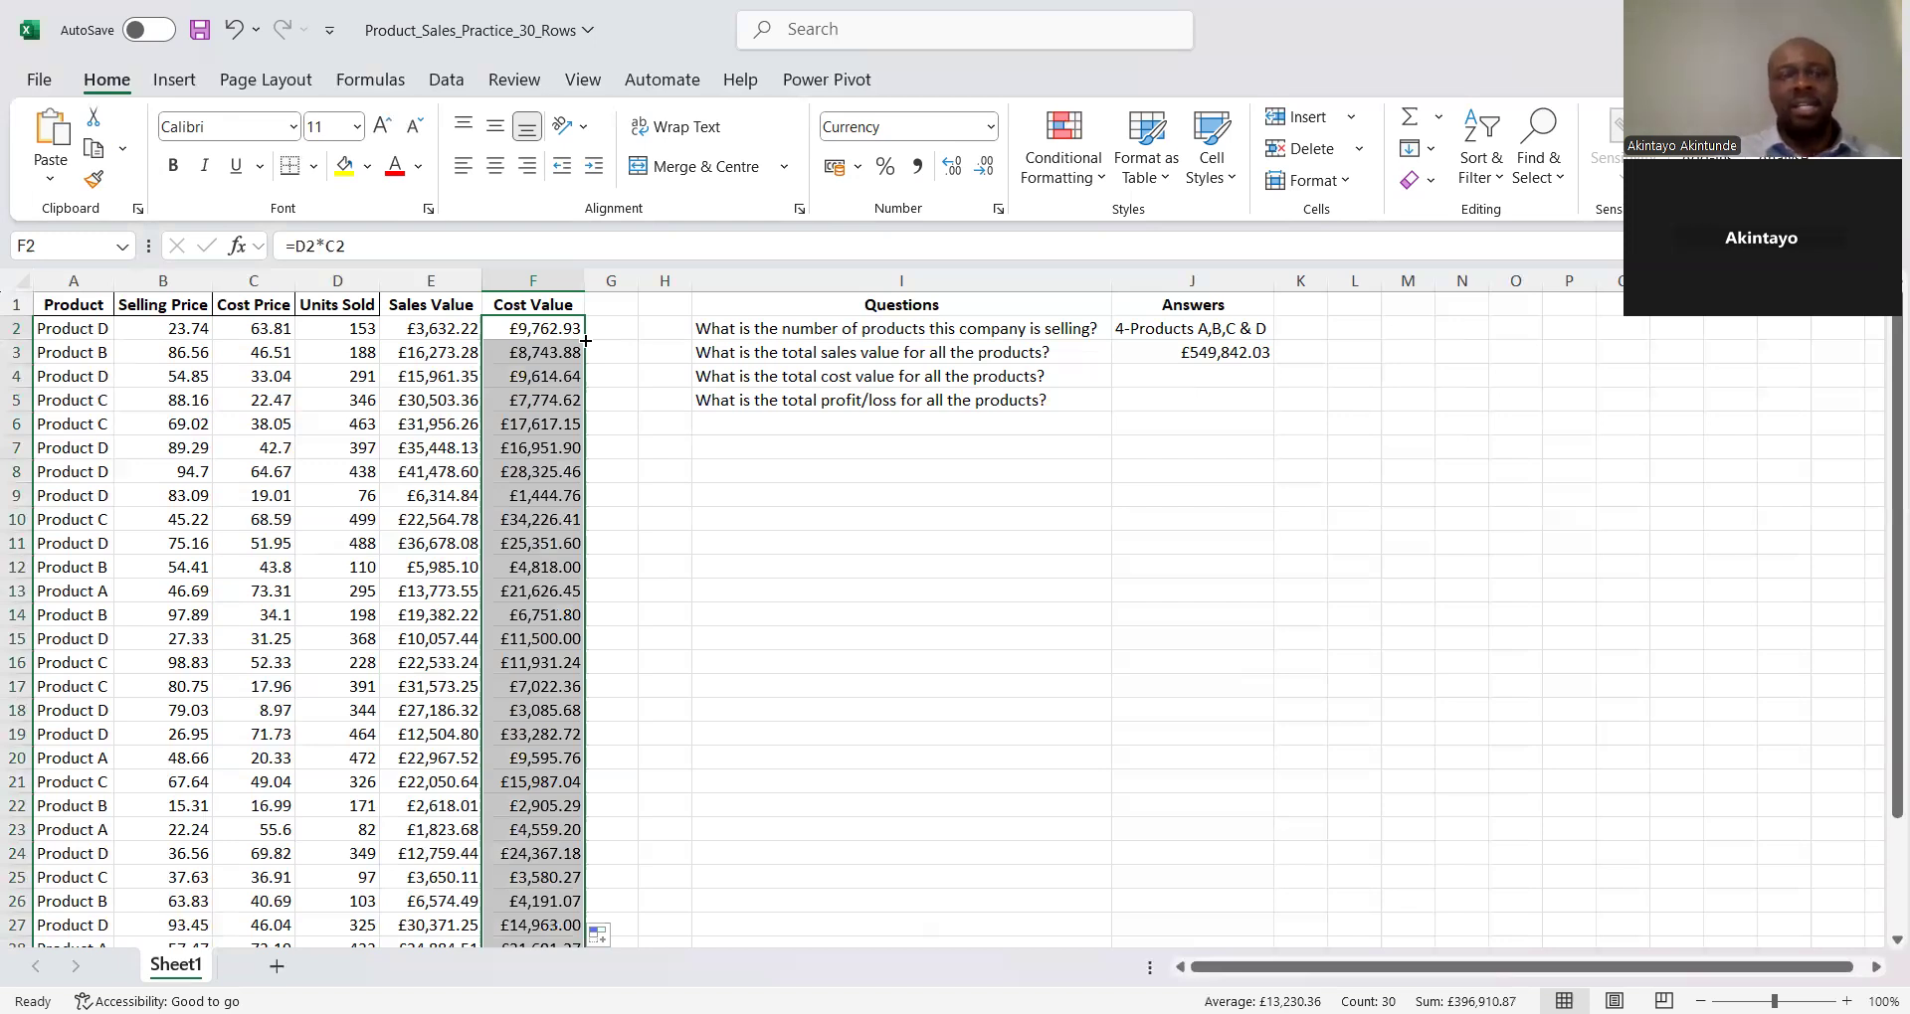
Total the Cost Value column in F32 with =SUM(F2:F31)
key("Down")
key("Down")
key("Down")
key("Down")
key("Down")
key("Down")
key("Down")
key("Down")
key("Down")
key("Down")
key("Down")
key("Down")
key("Down")
key("Down")
key("Down")
key("Down")
key("Down")
key("Down")
key("Down")
key("Down")
key("Down")
key("Down")
key("Down")
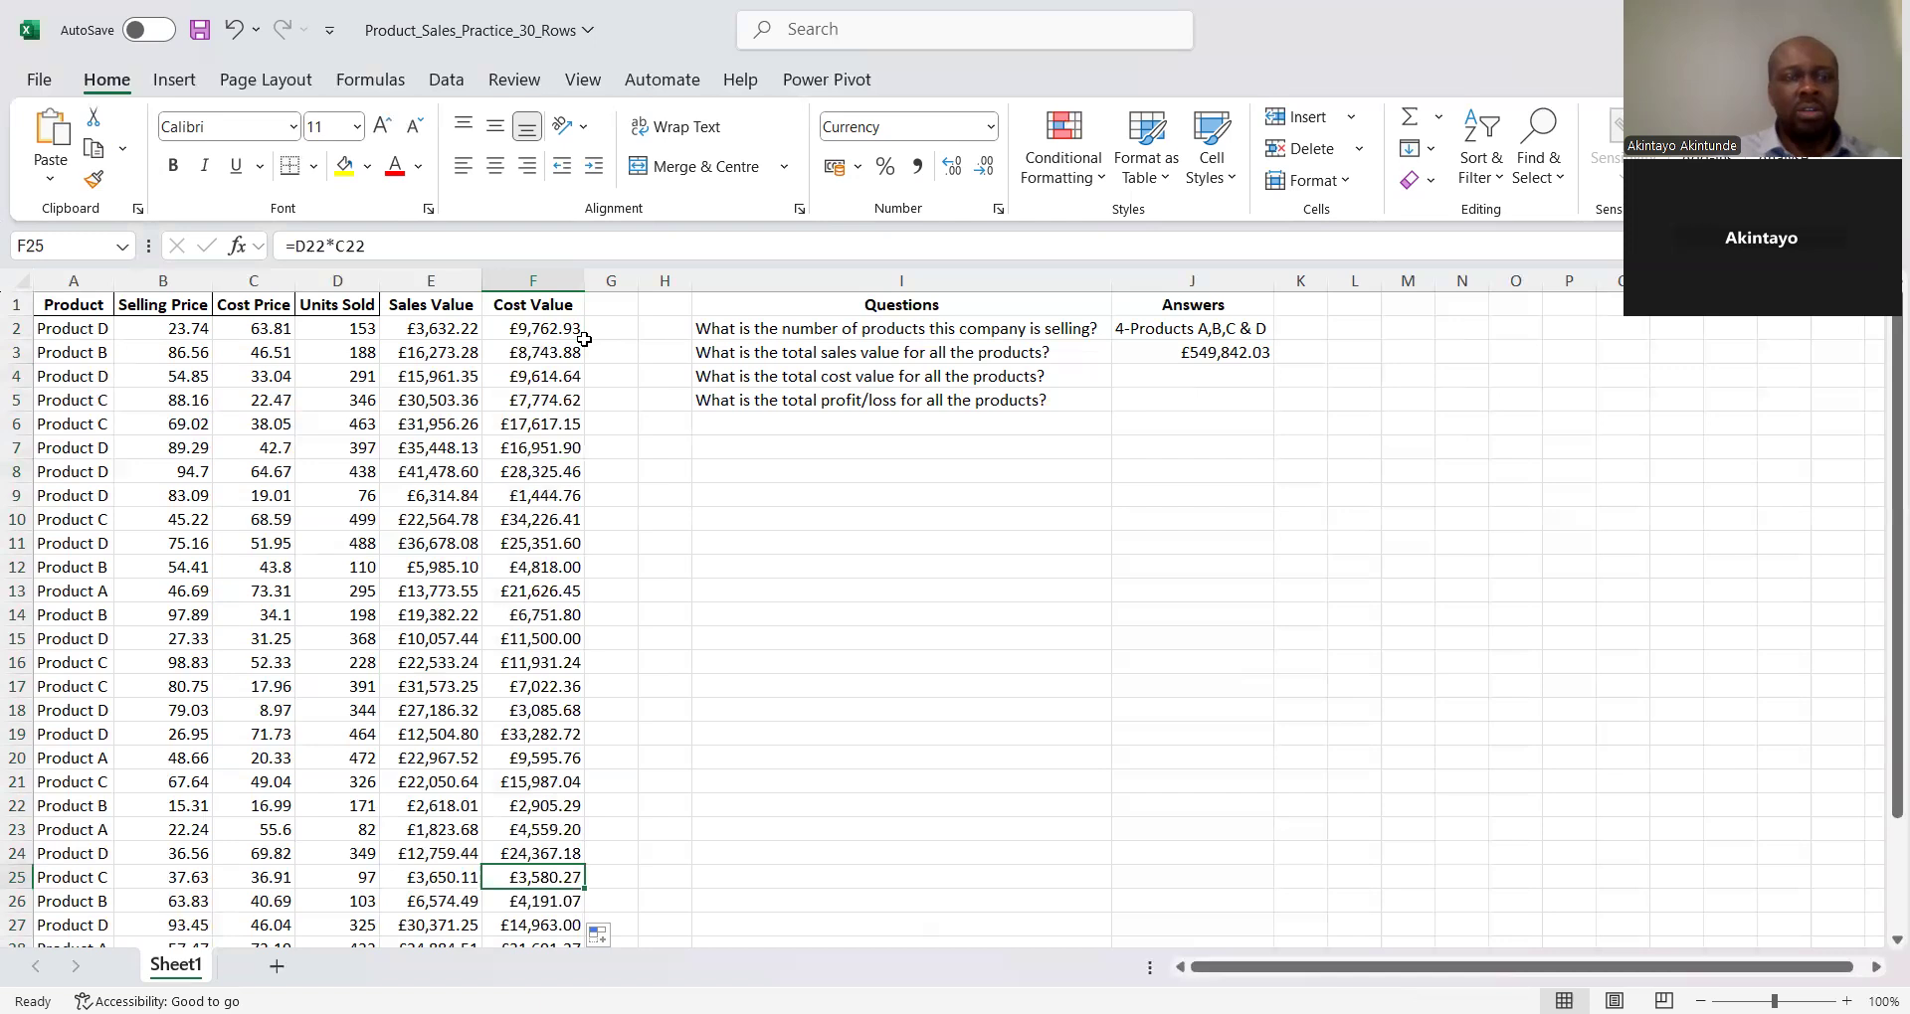
key("Down")
key("Down")
key("Down")
key("Down")
key("Down")
key("Down")
key("Down")
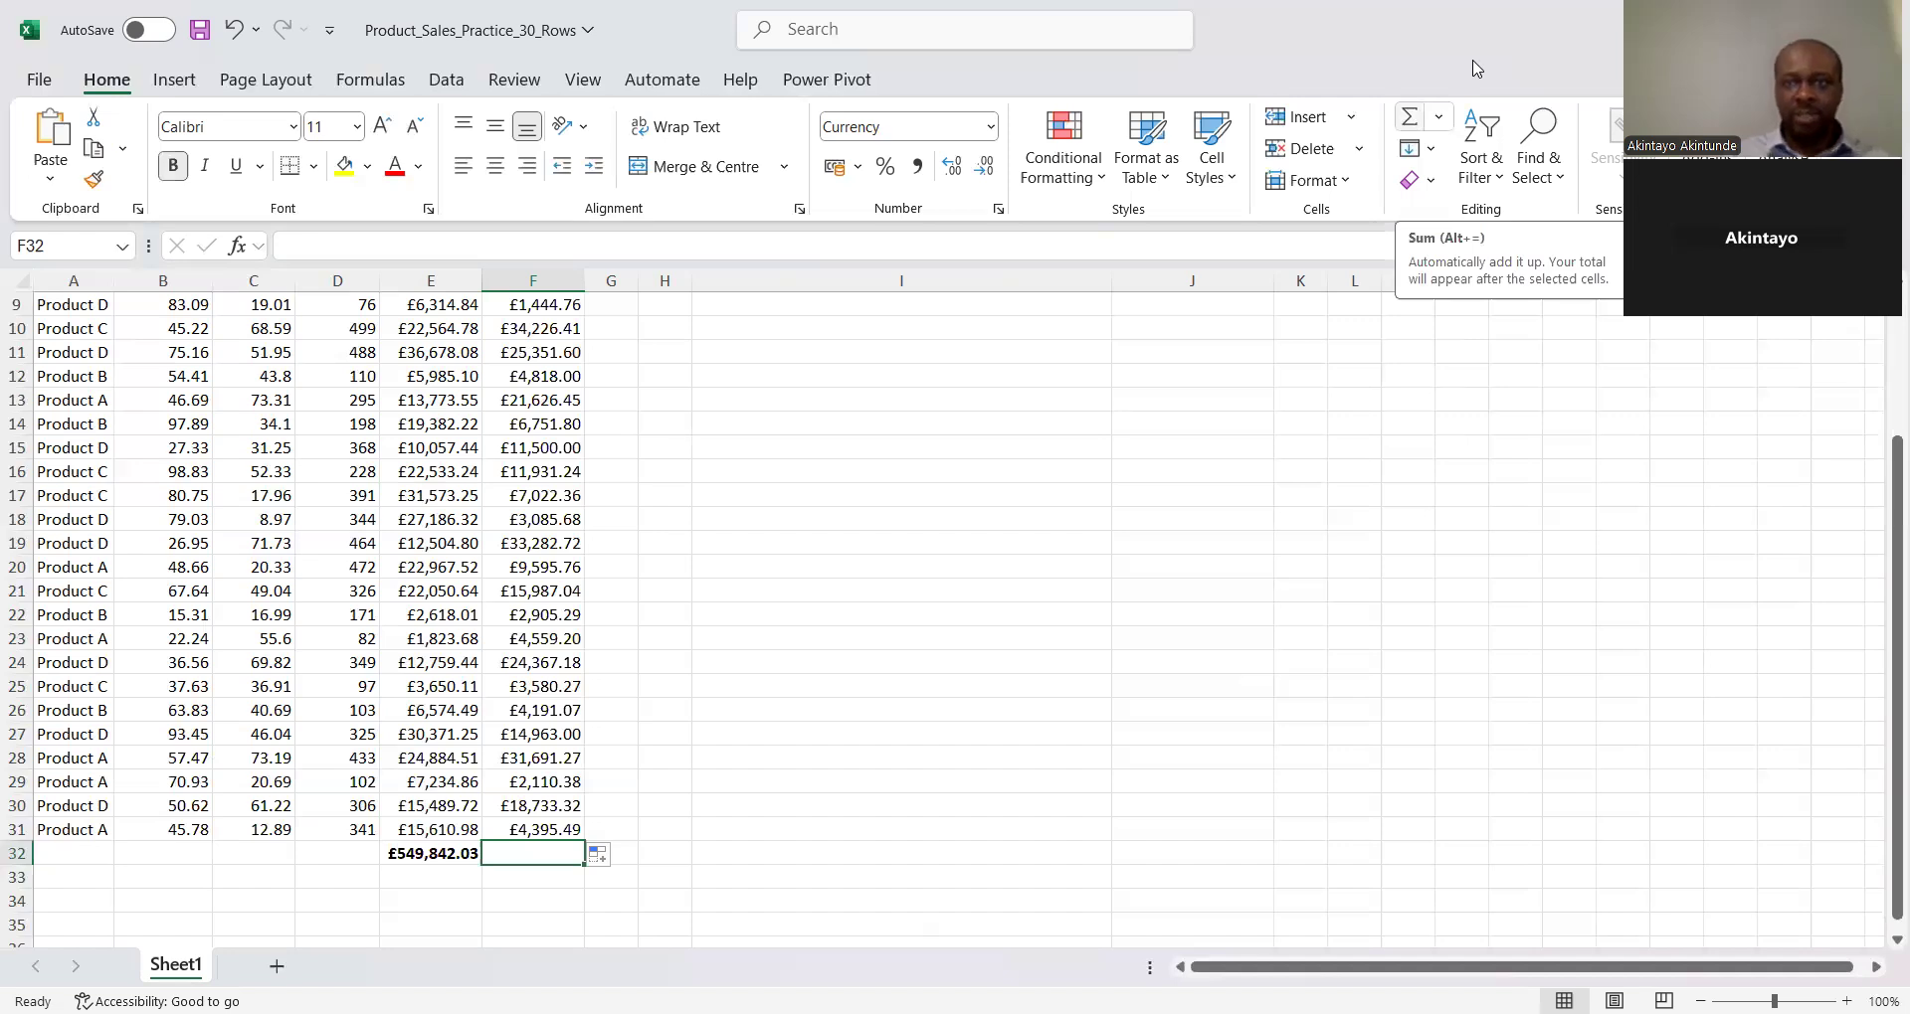
key("alt+equal")
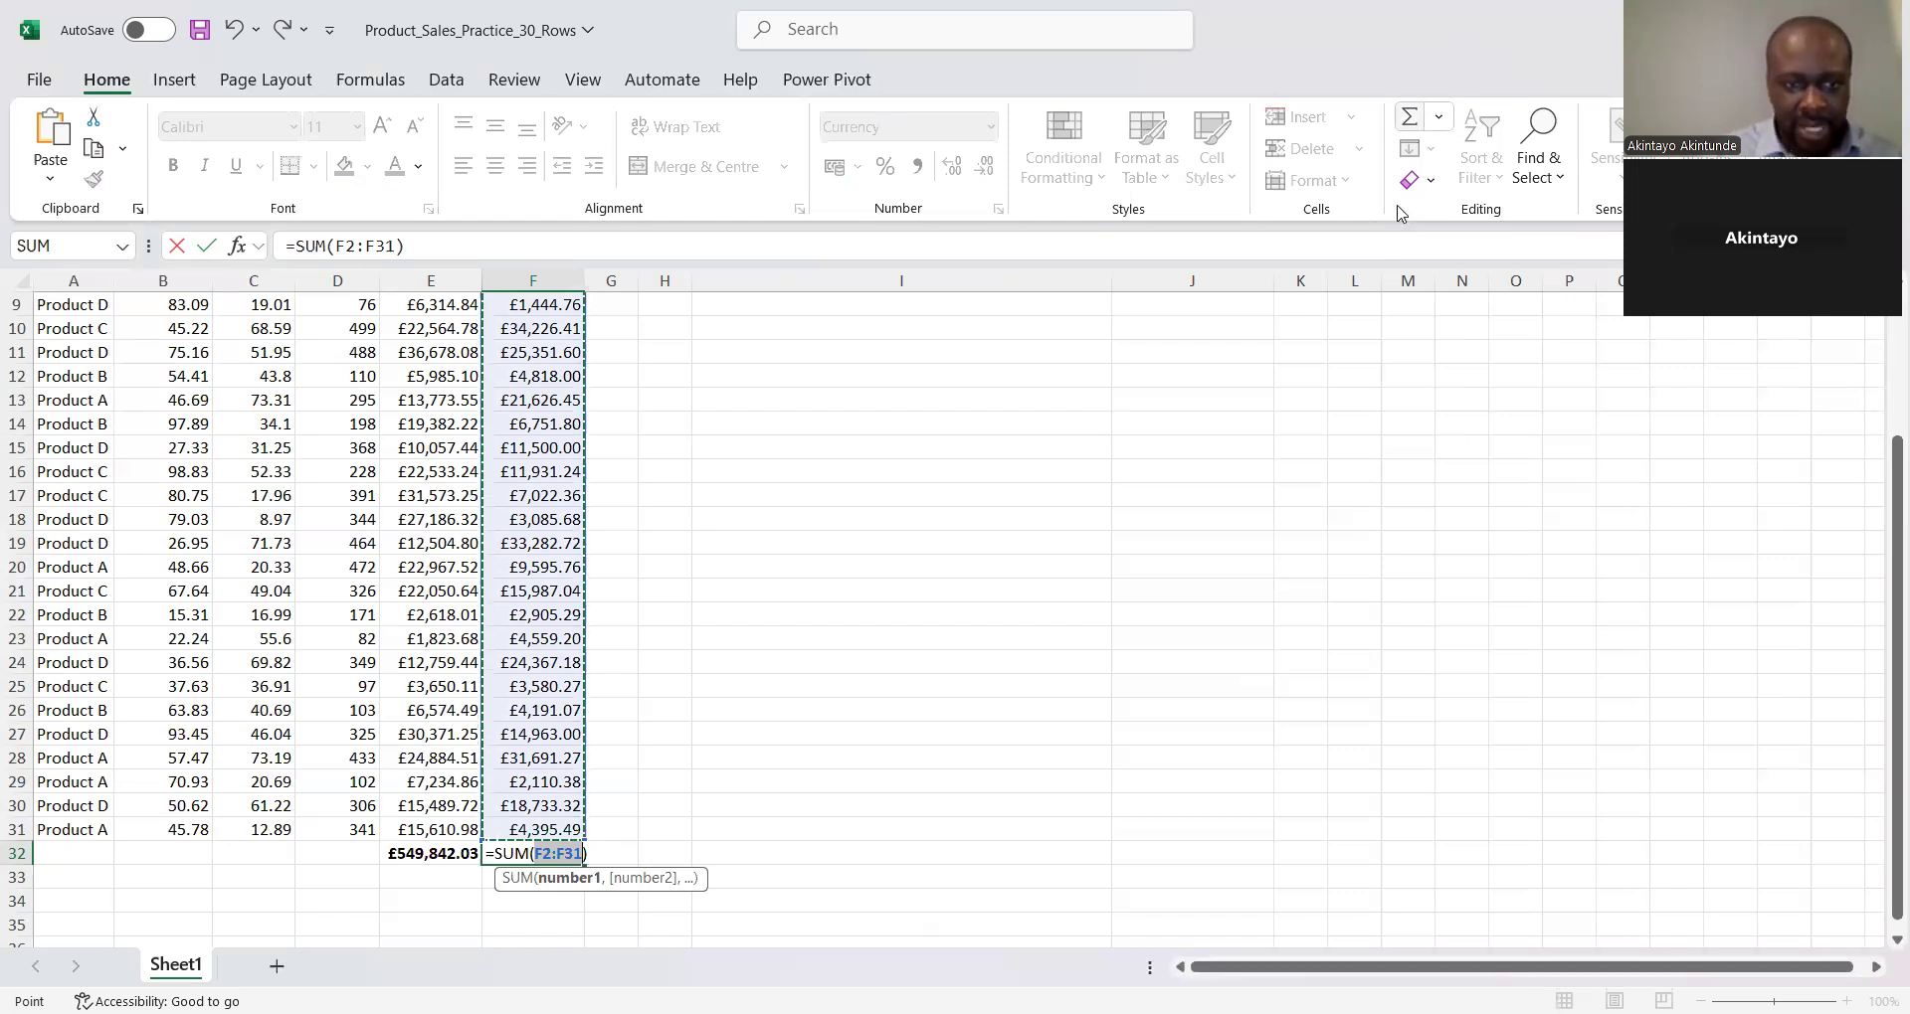
key("Return")
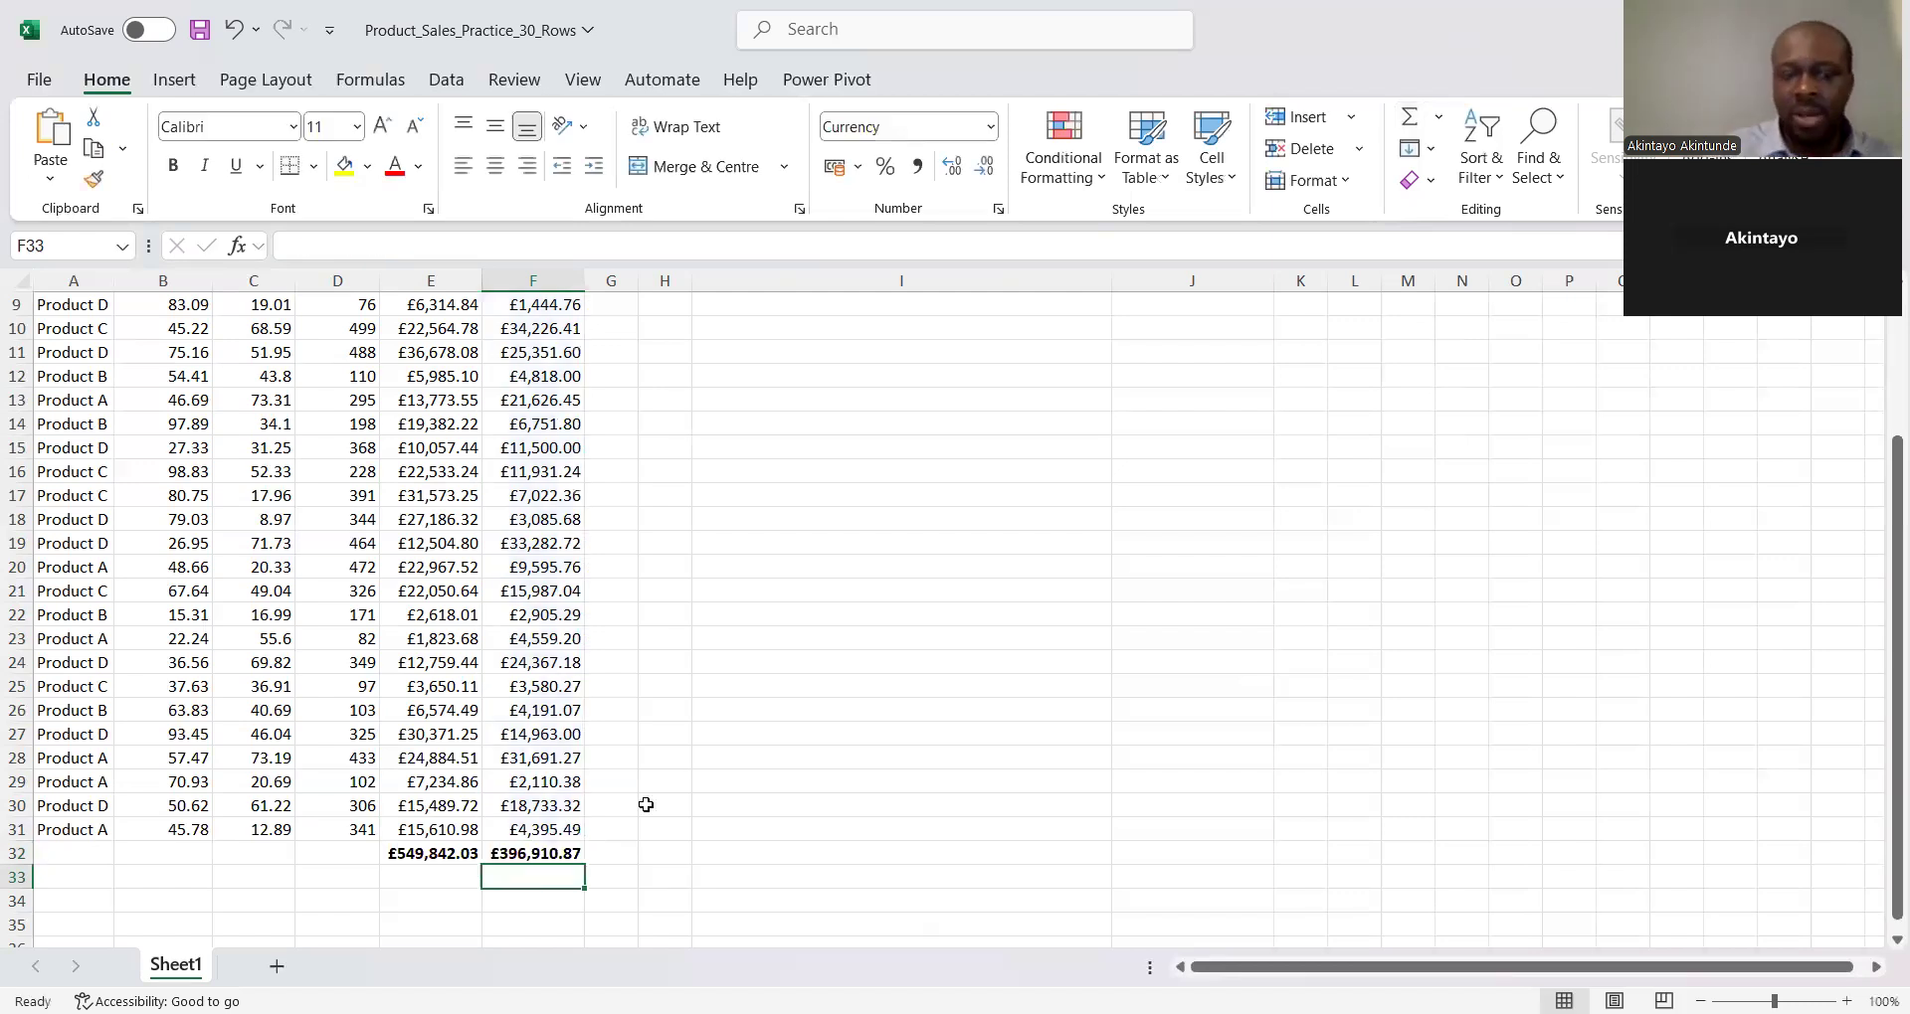
Answer the total cost value question in J4 with a formula referencing the cost total, =F32
key("ctrl+Home")
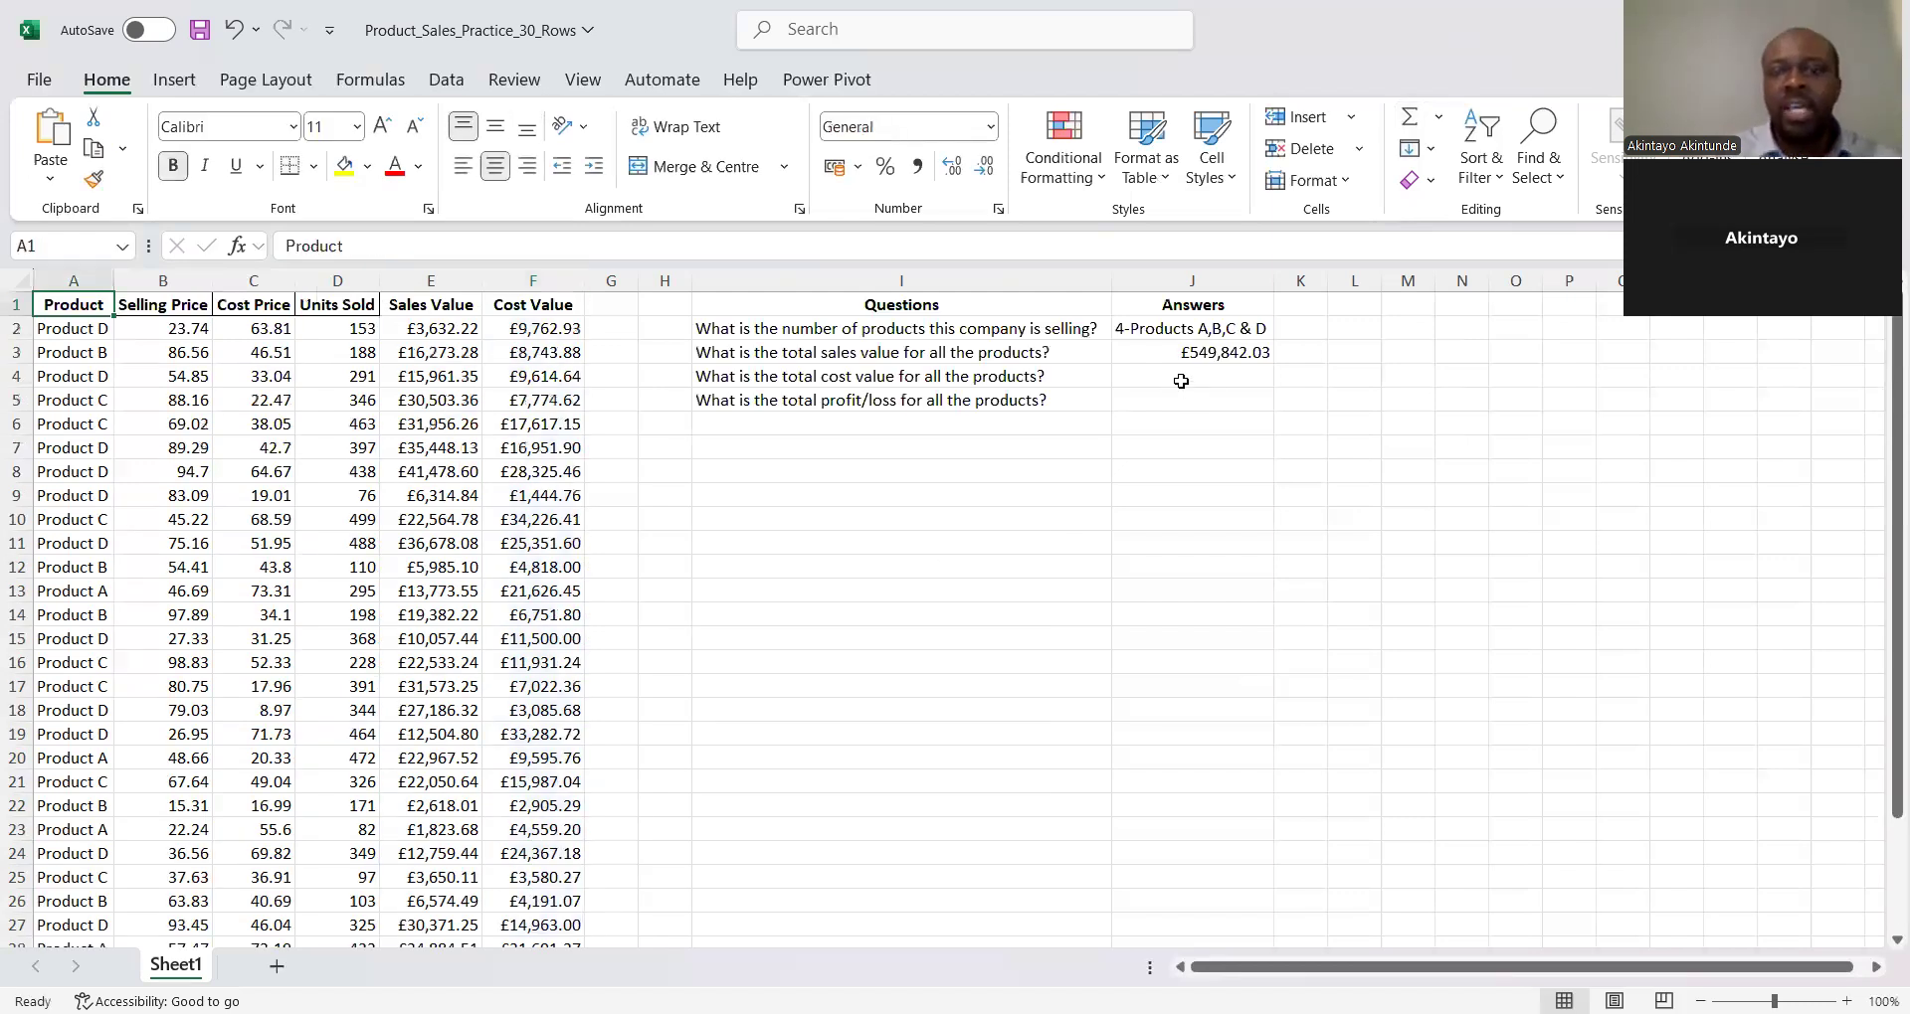
left_click(1181, 381)
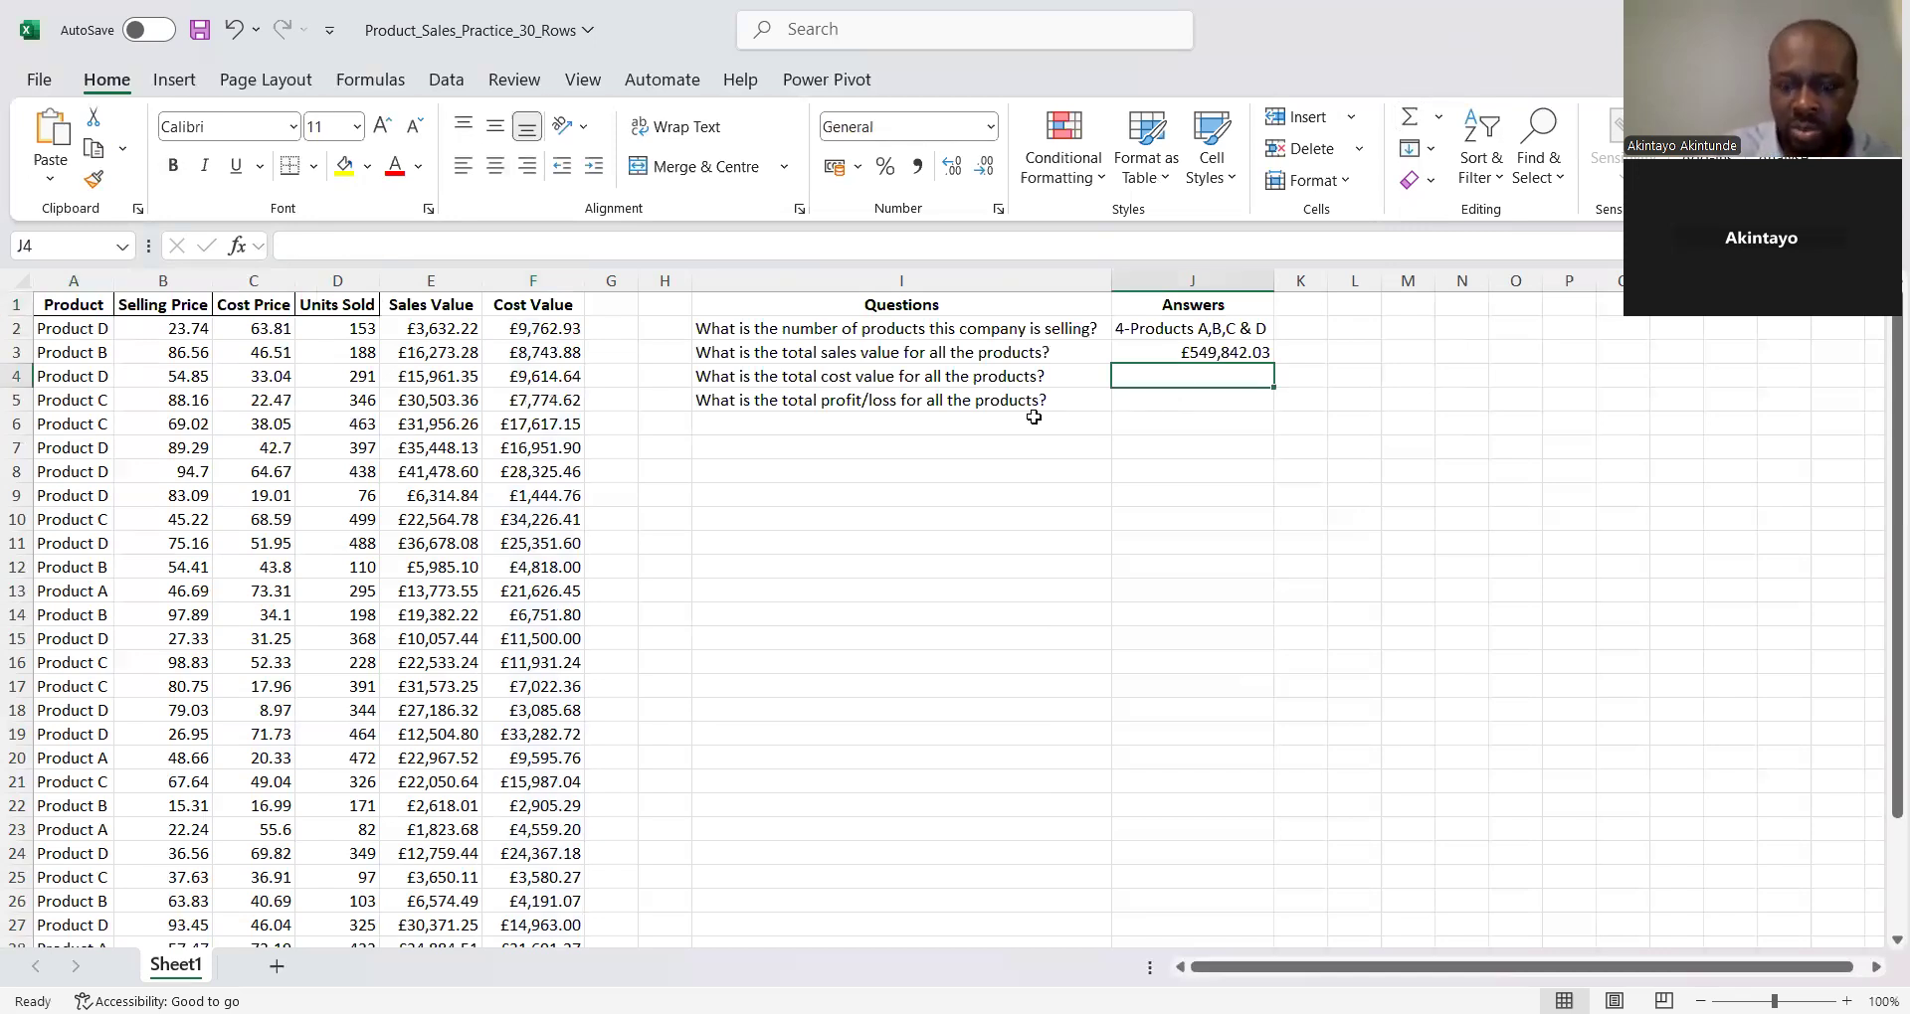
type("=")
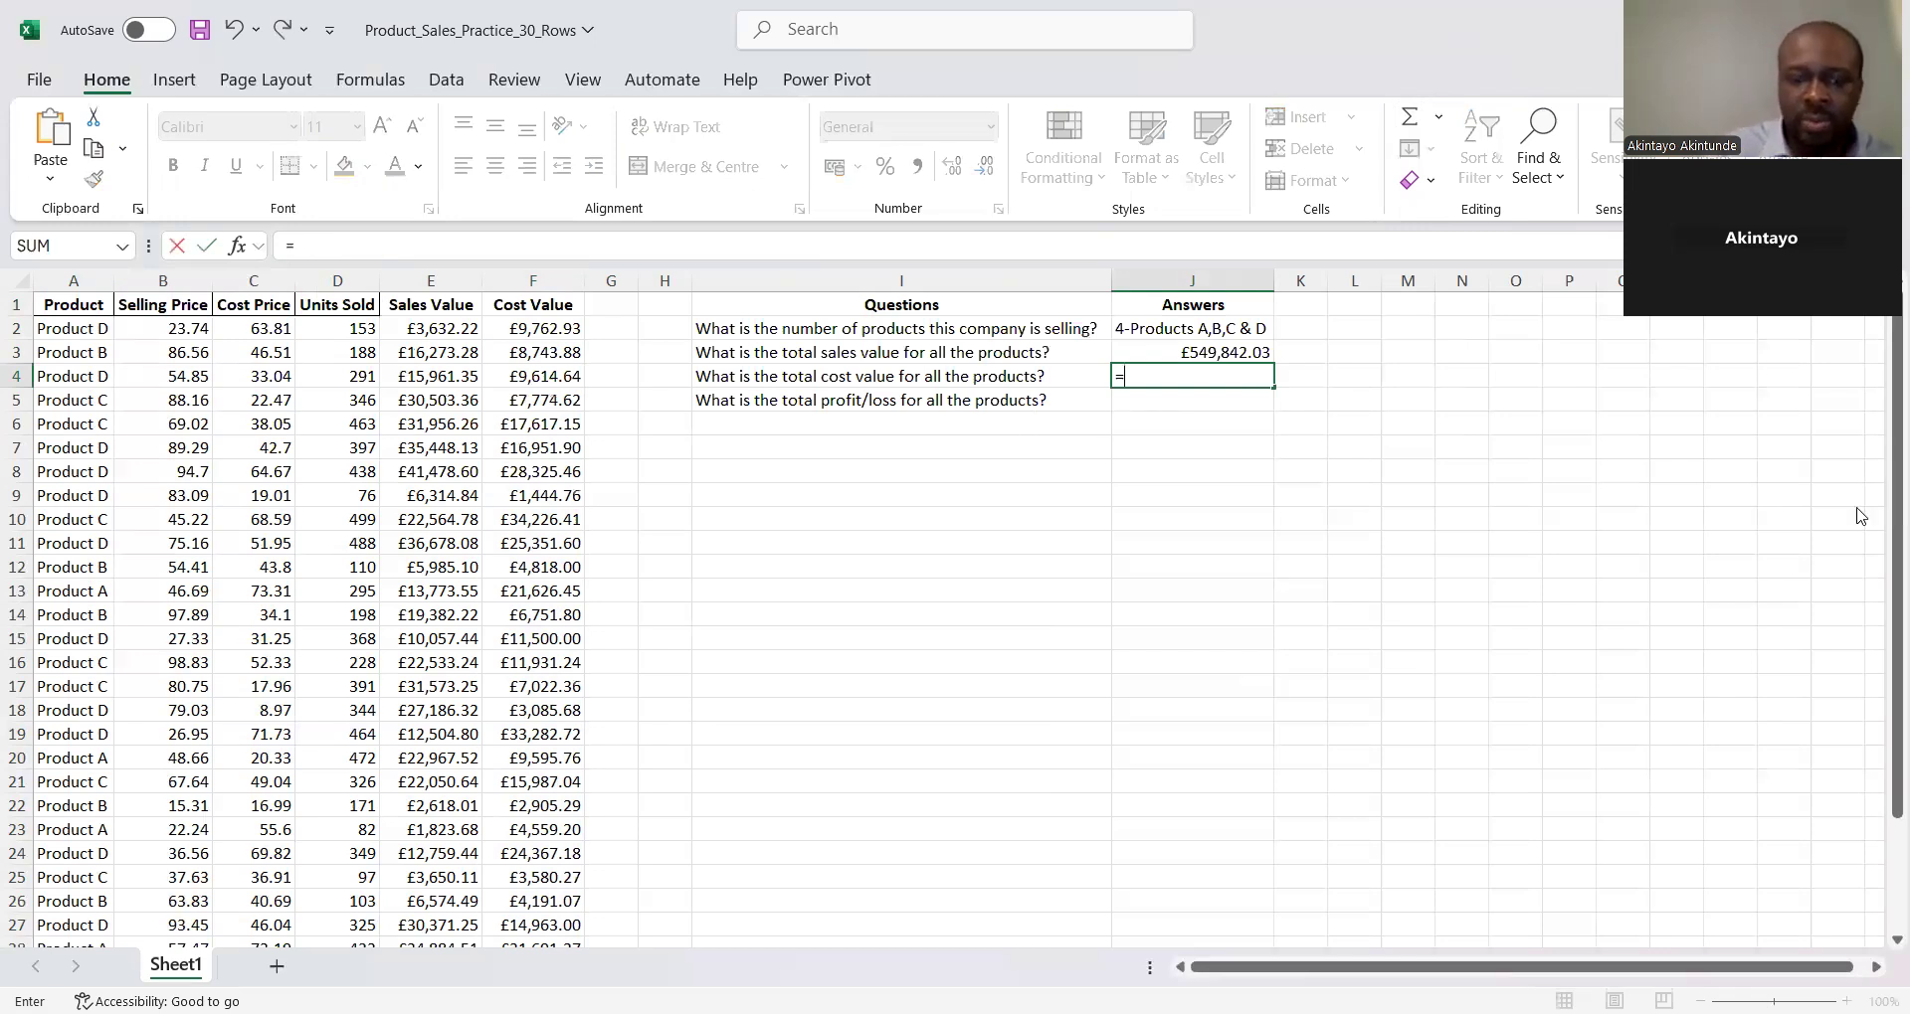
key("ctrl+End")
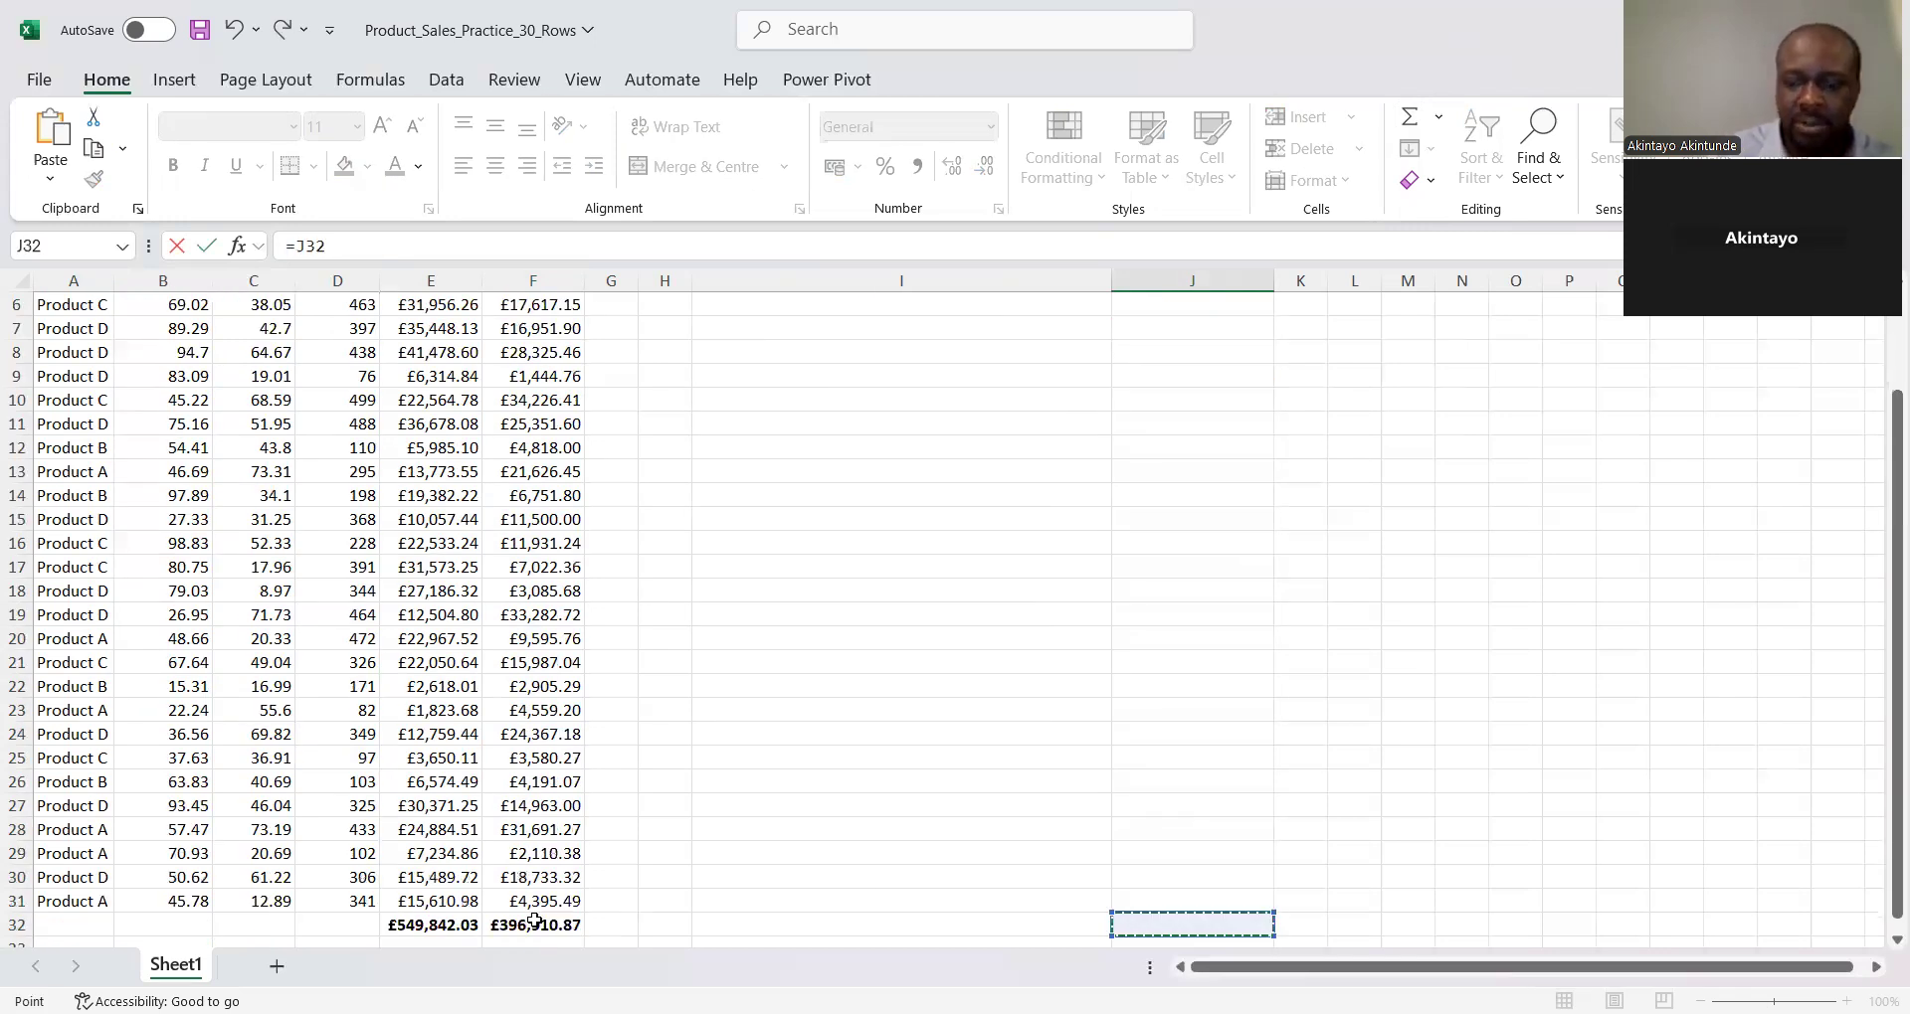
left_click(534, 922)
key("Return")
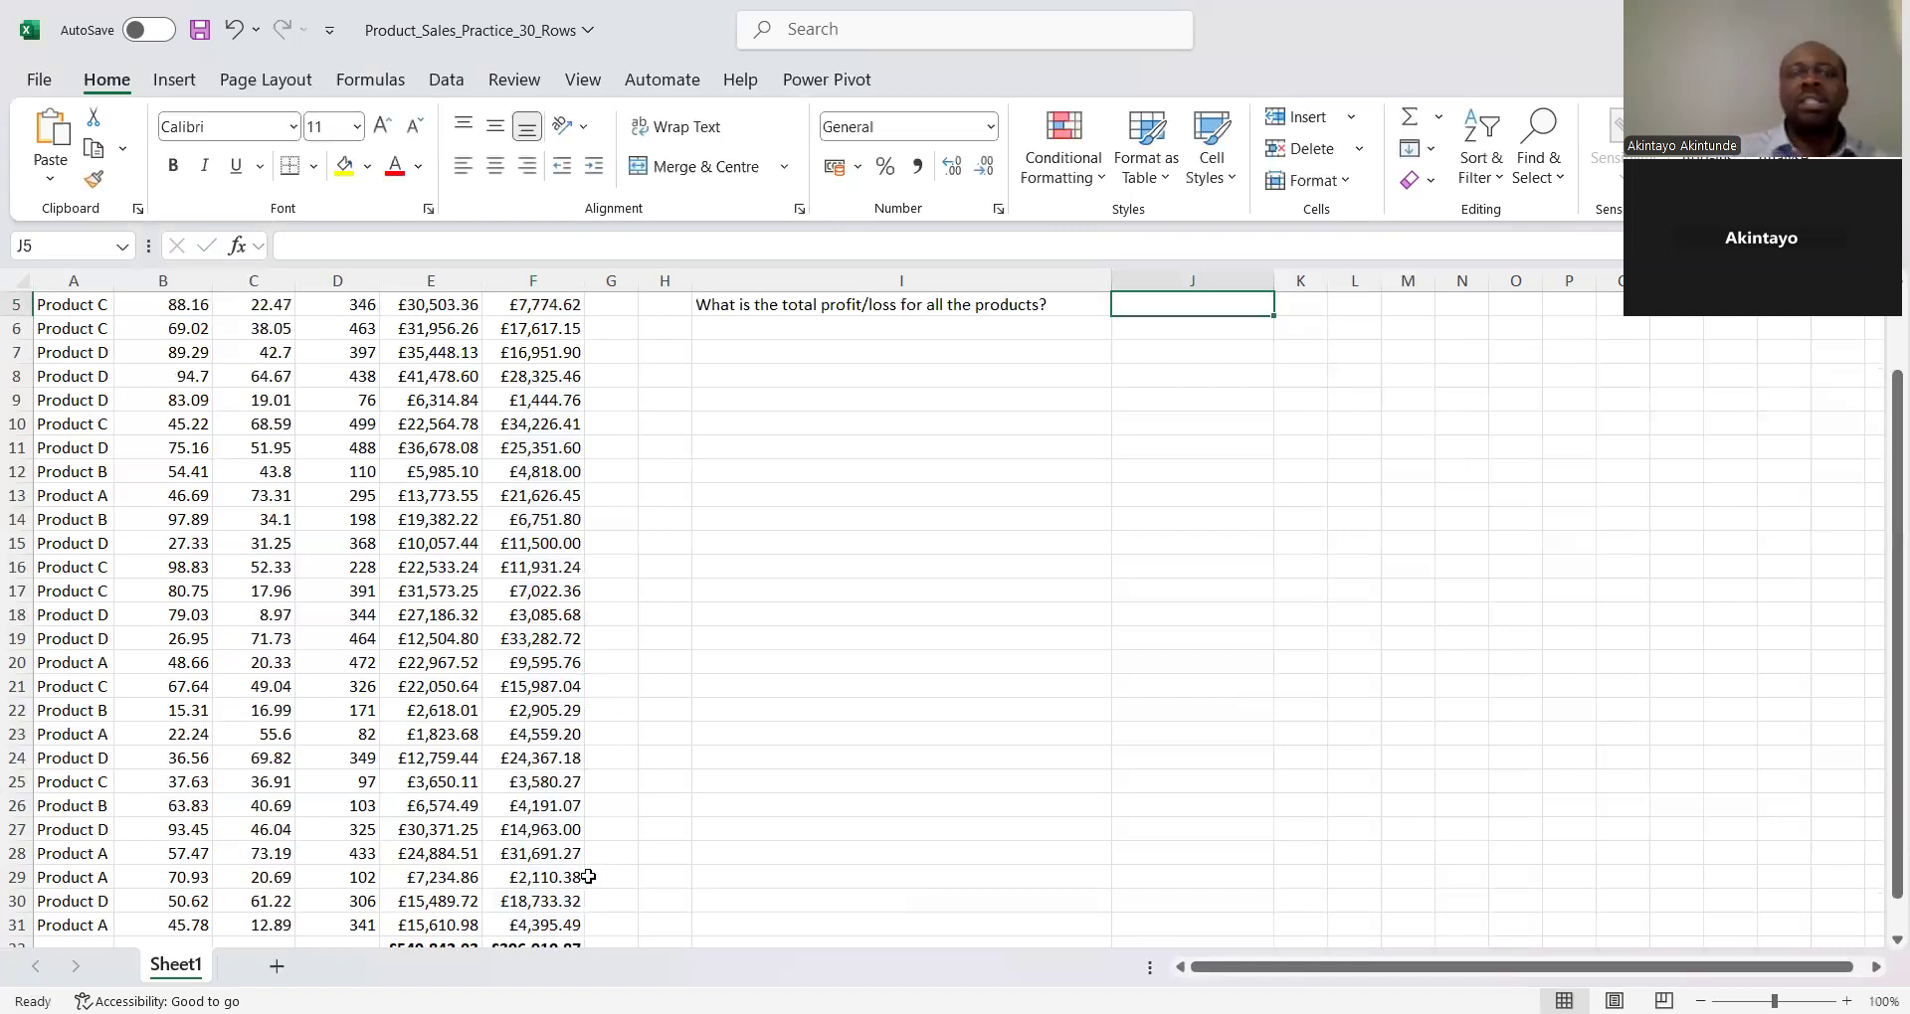
key("Up")
key("Down")
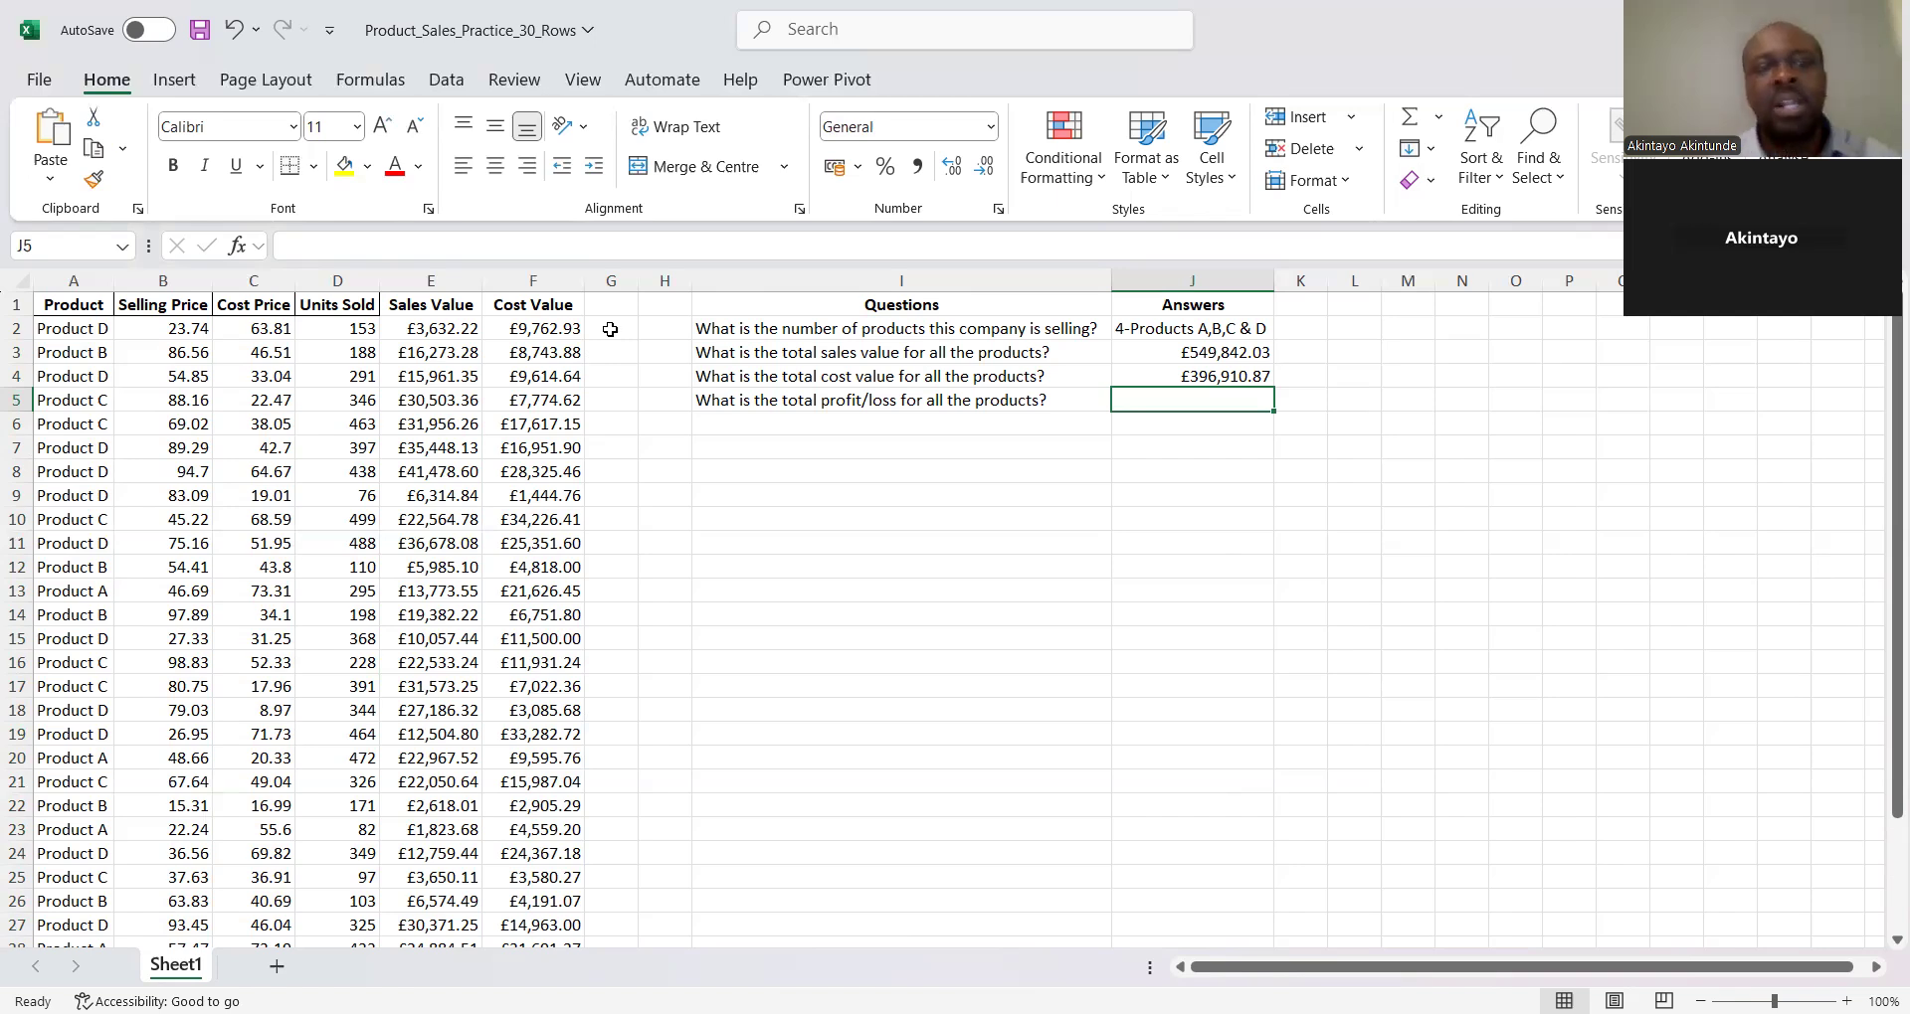
Insert a new column after Cost Value and head it "Profit/Loss" in G1
left_click(603, 275)
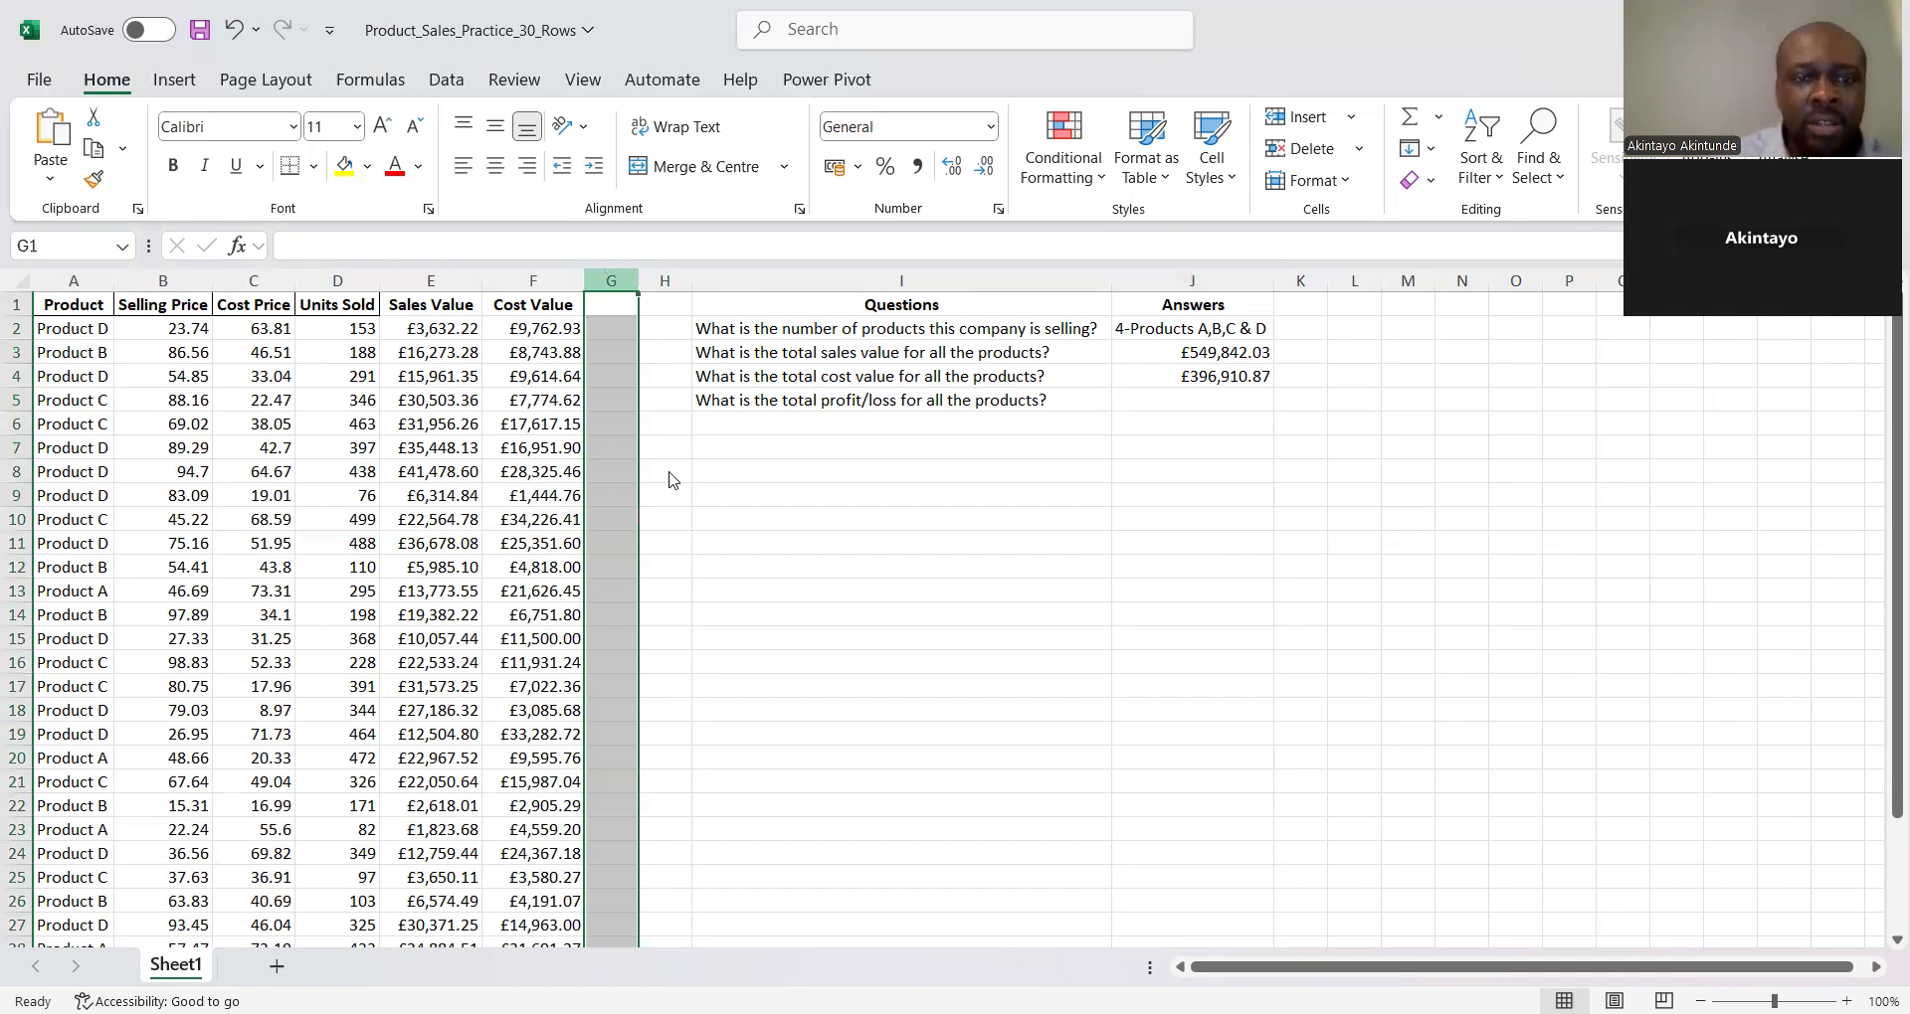
right_click(607, 278)
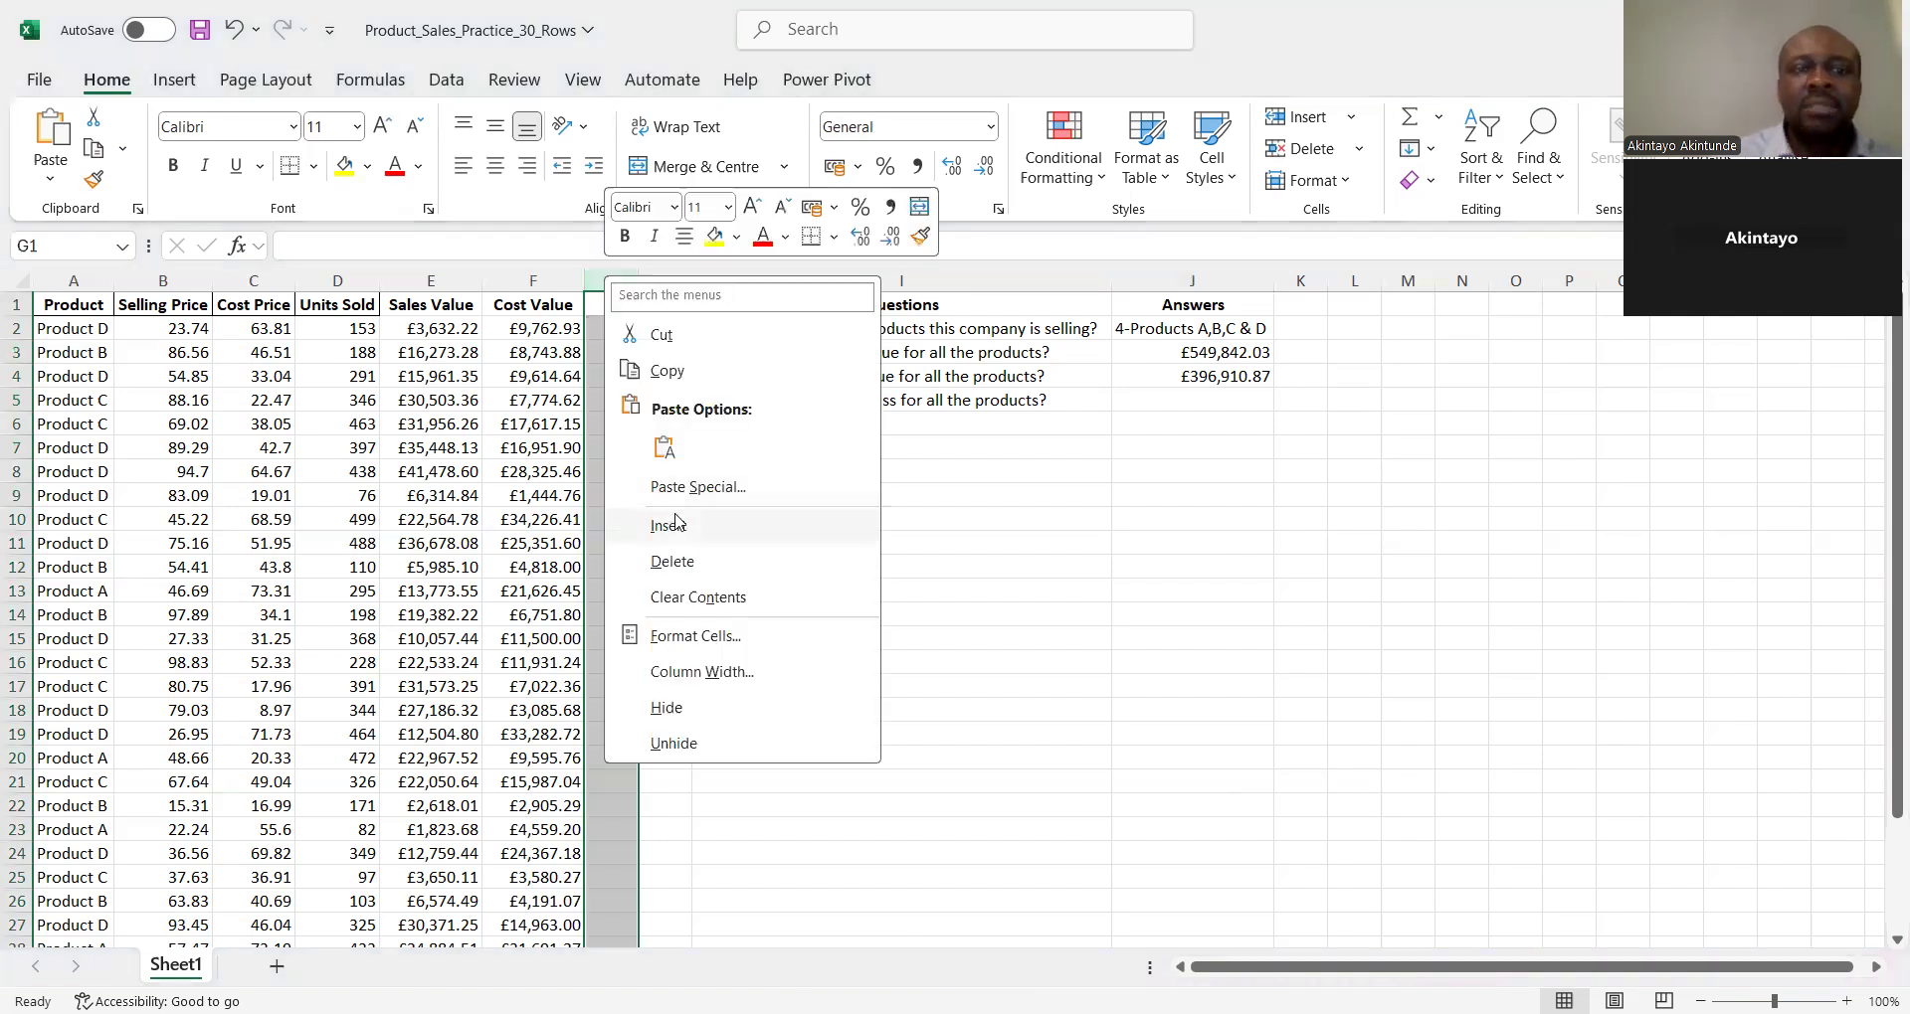
left_click(668, 524)
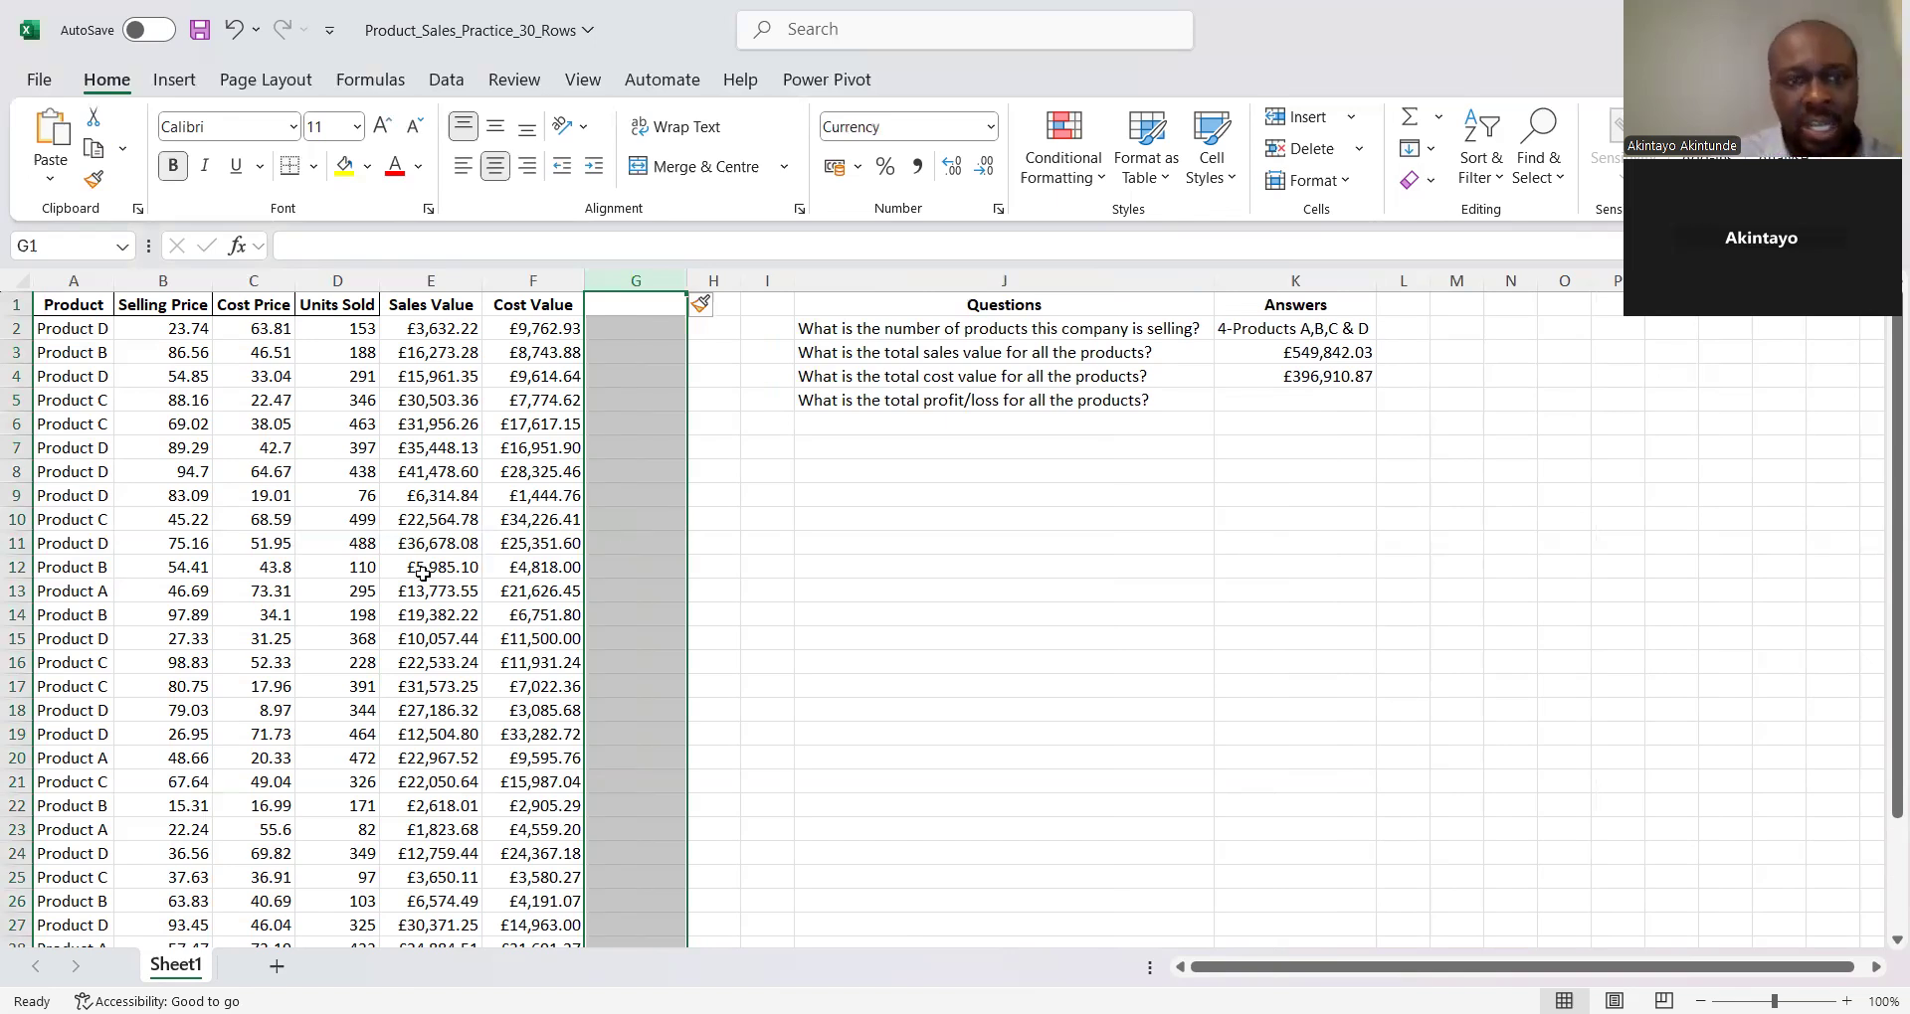
left_click(639, 302)
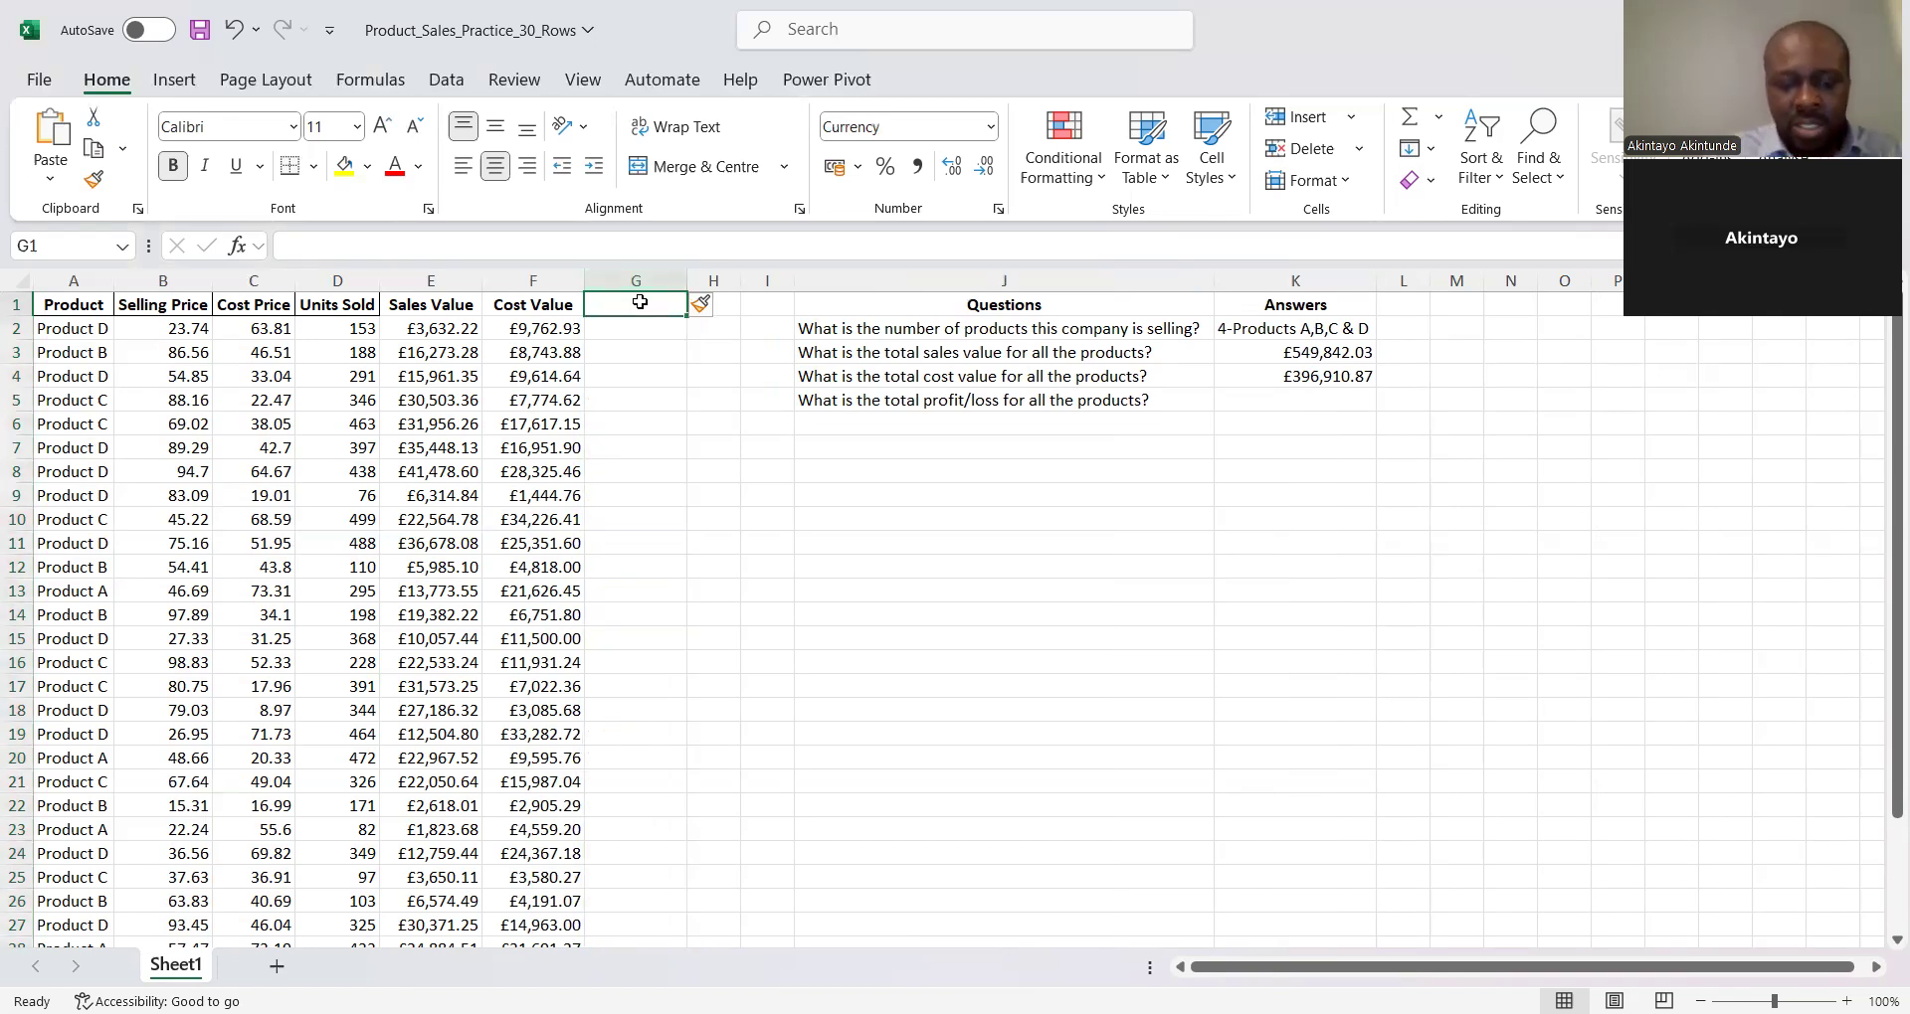
type("Pr")
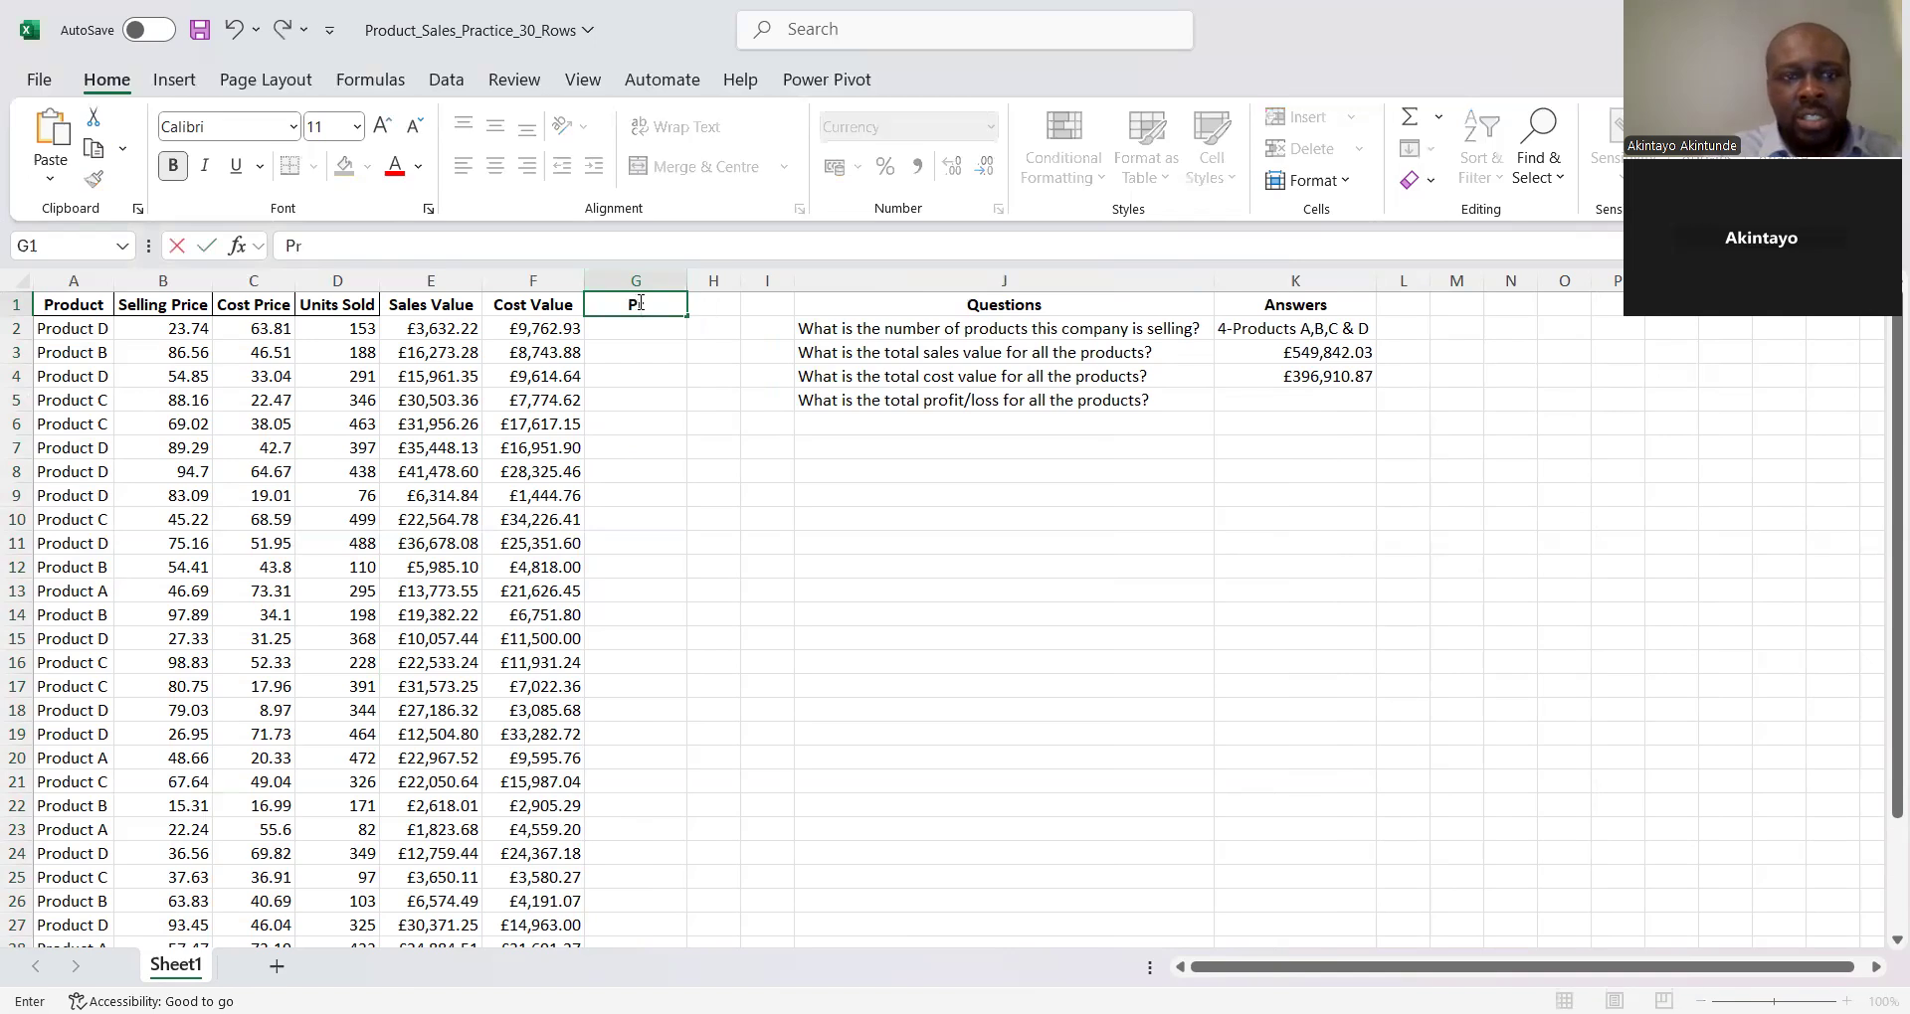
type("ofit/Loss")
key("Return")
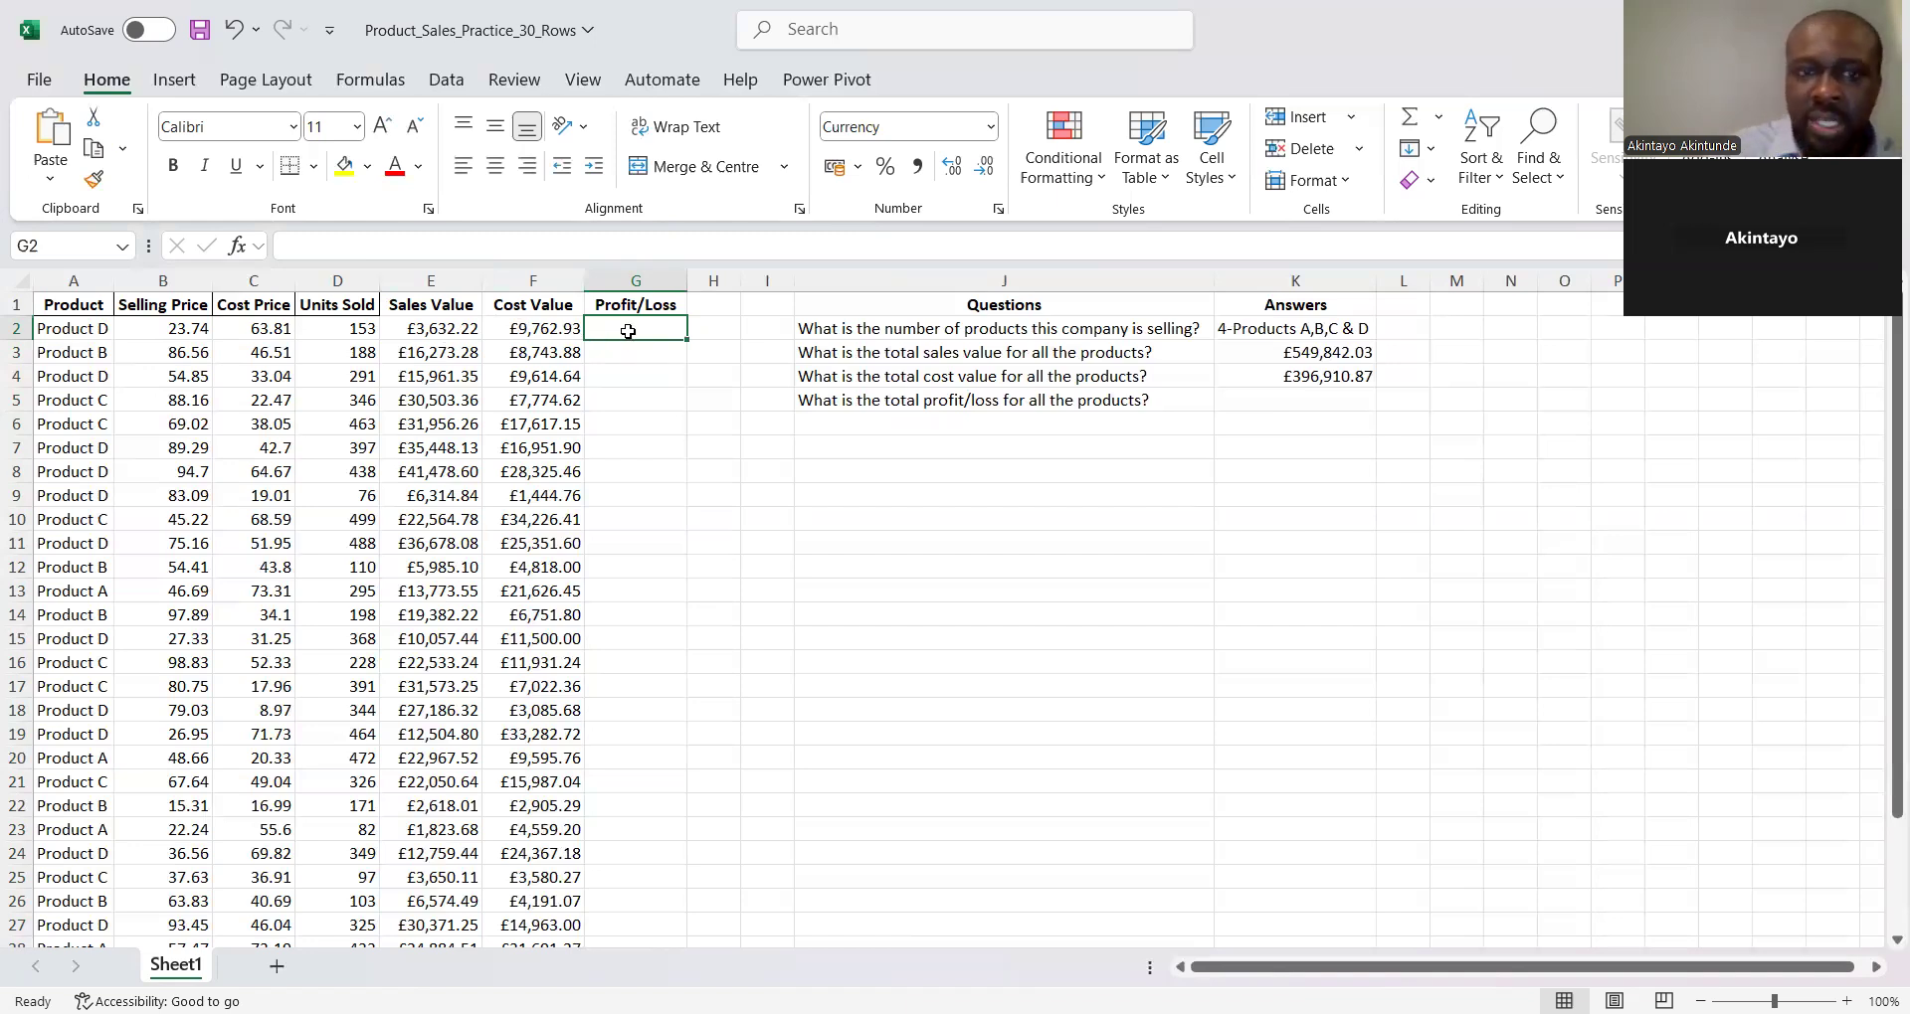
Try a profit/loss formula in G2 that references only the first product row's cost value, =F2
type("=")
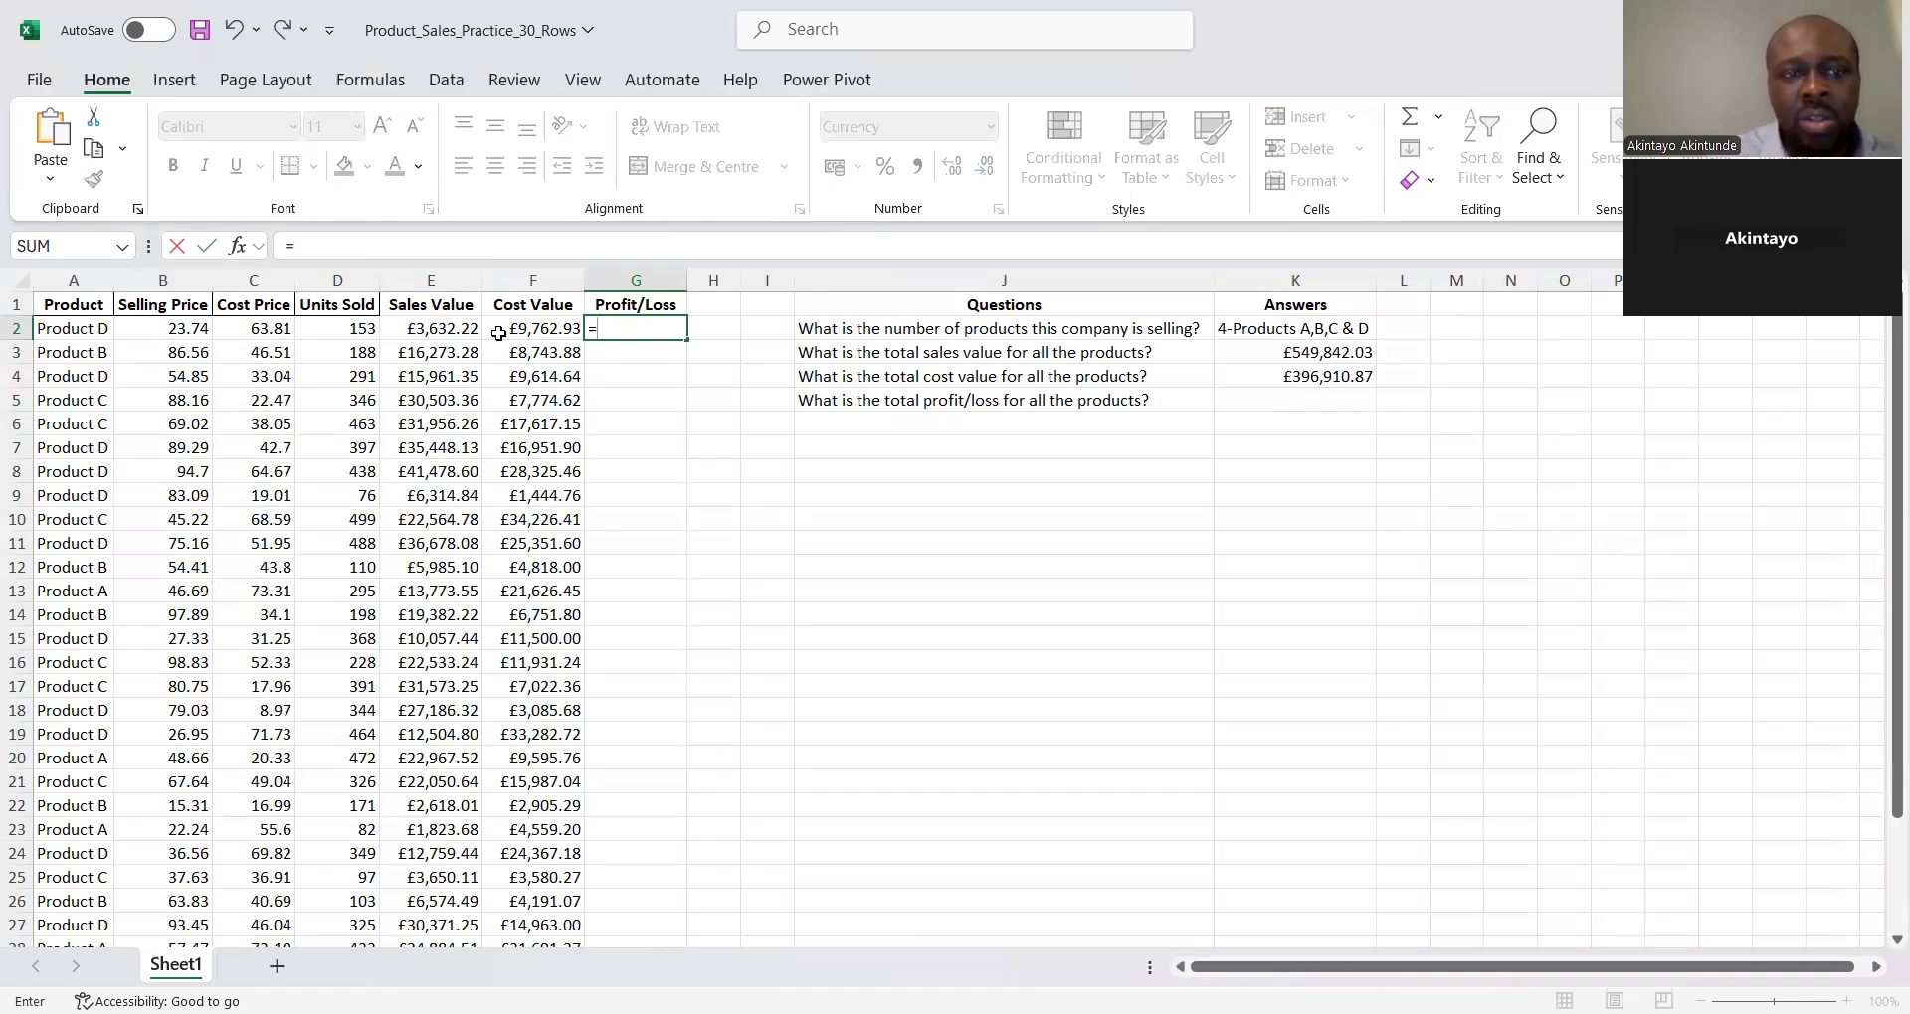
left_click(444, 334)
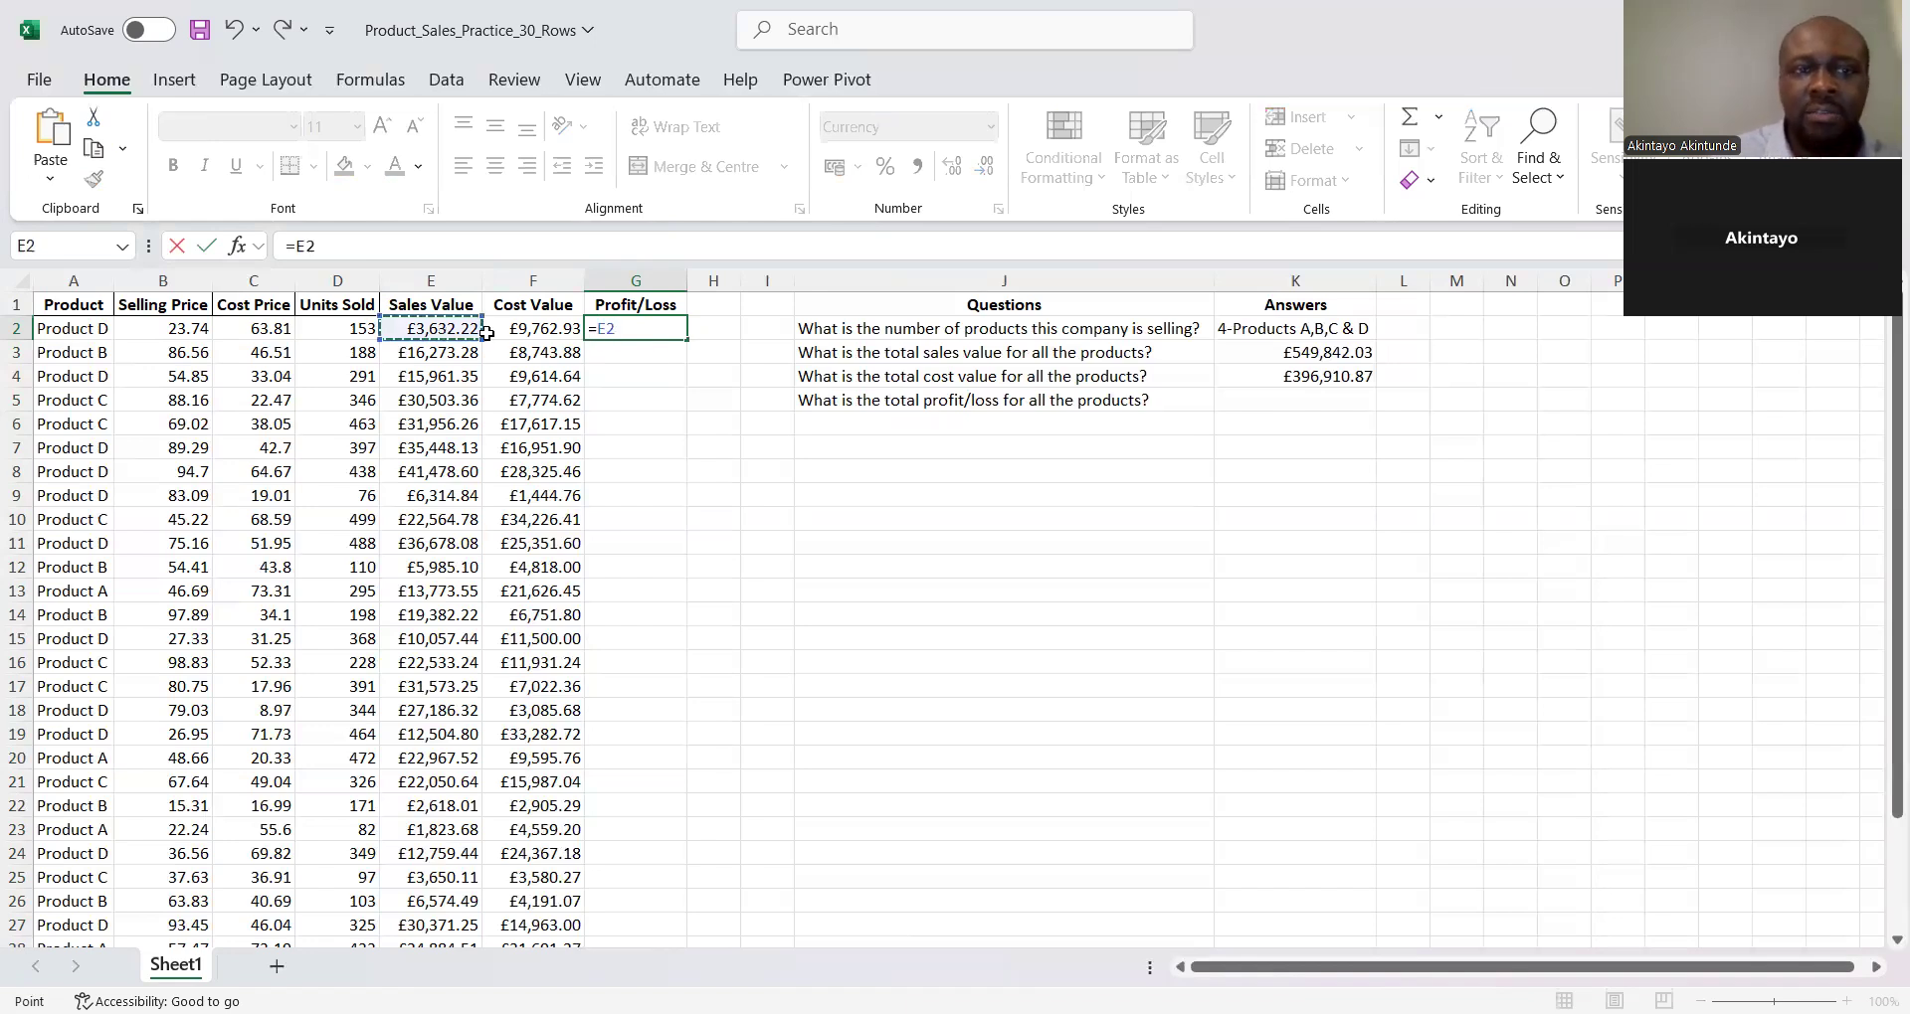
left_click(534, 339)
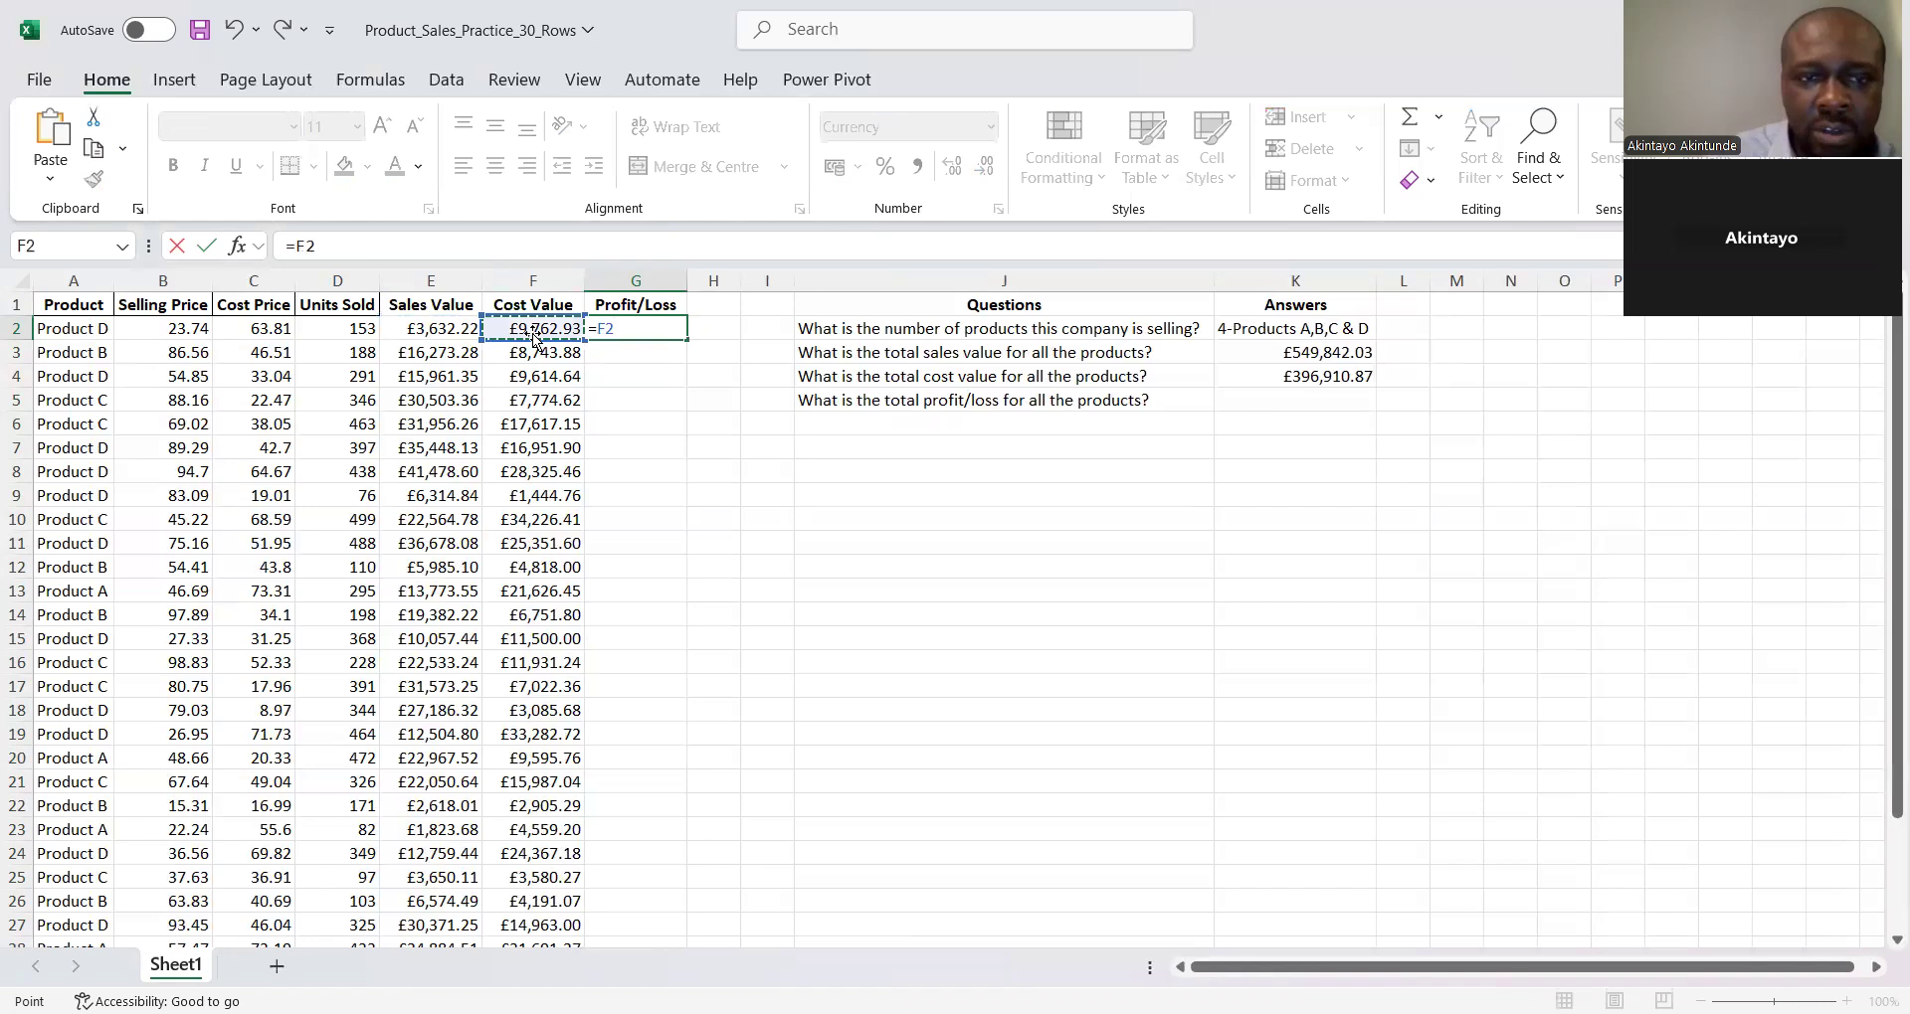
key("Return")
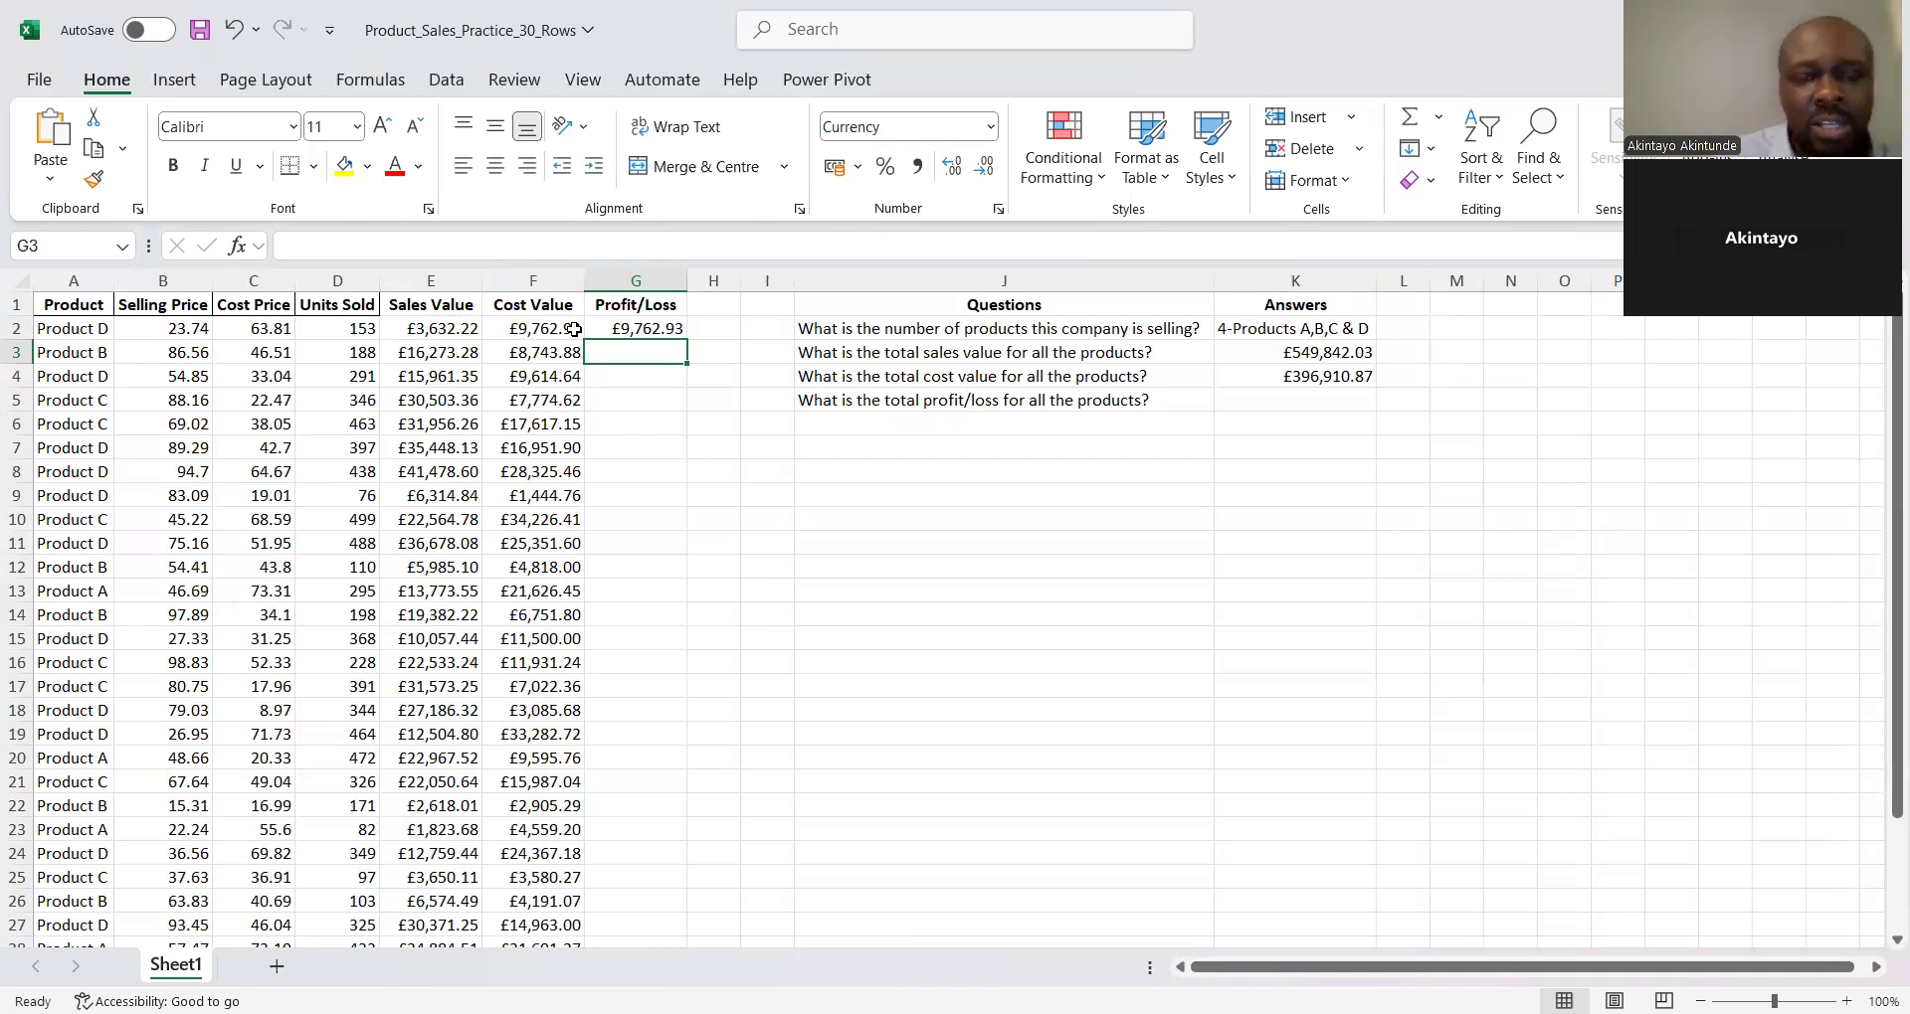
Calculate the Profit/Loss in G2 as sales value minus cost value, =E2-F2, and fill the formula down all product rows
left_click(647, 330)
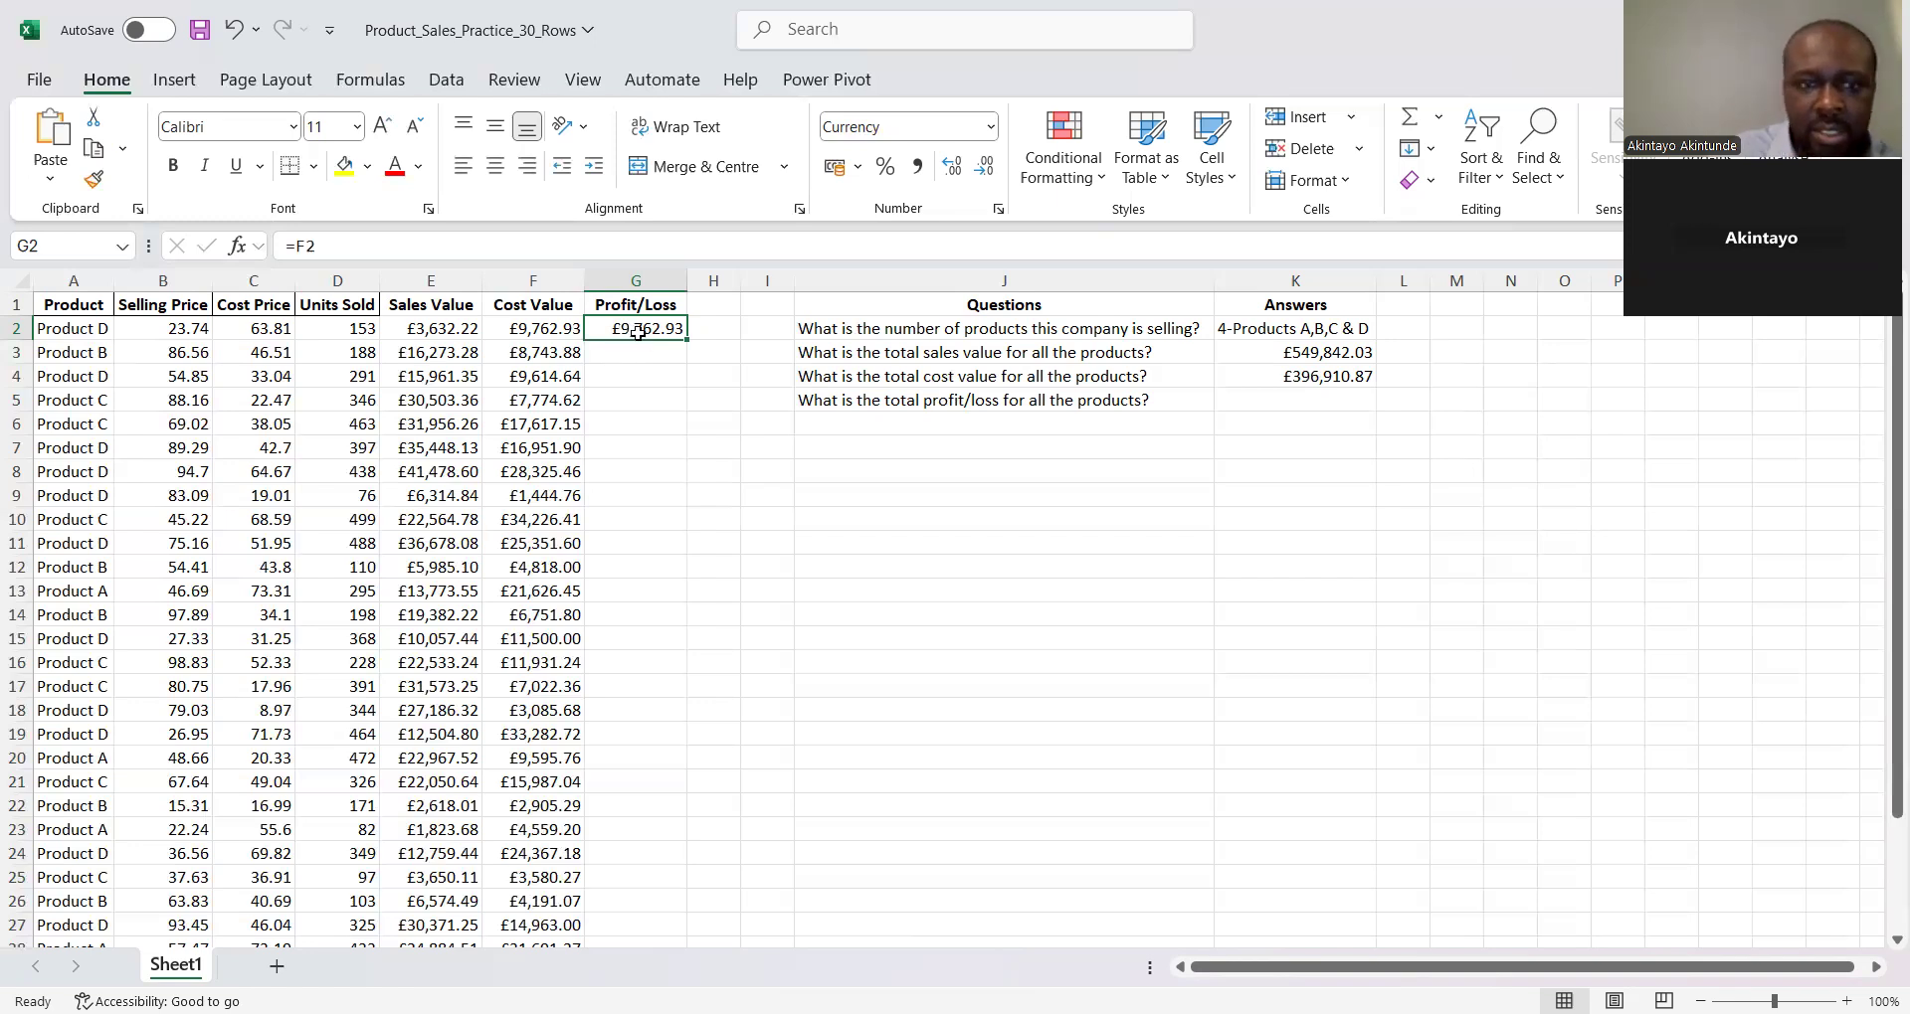
type("=")
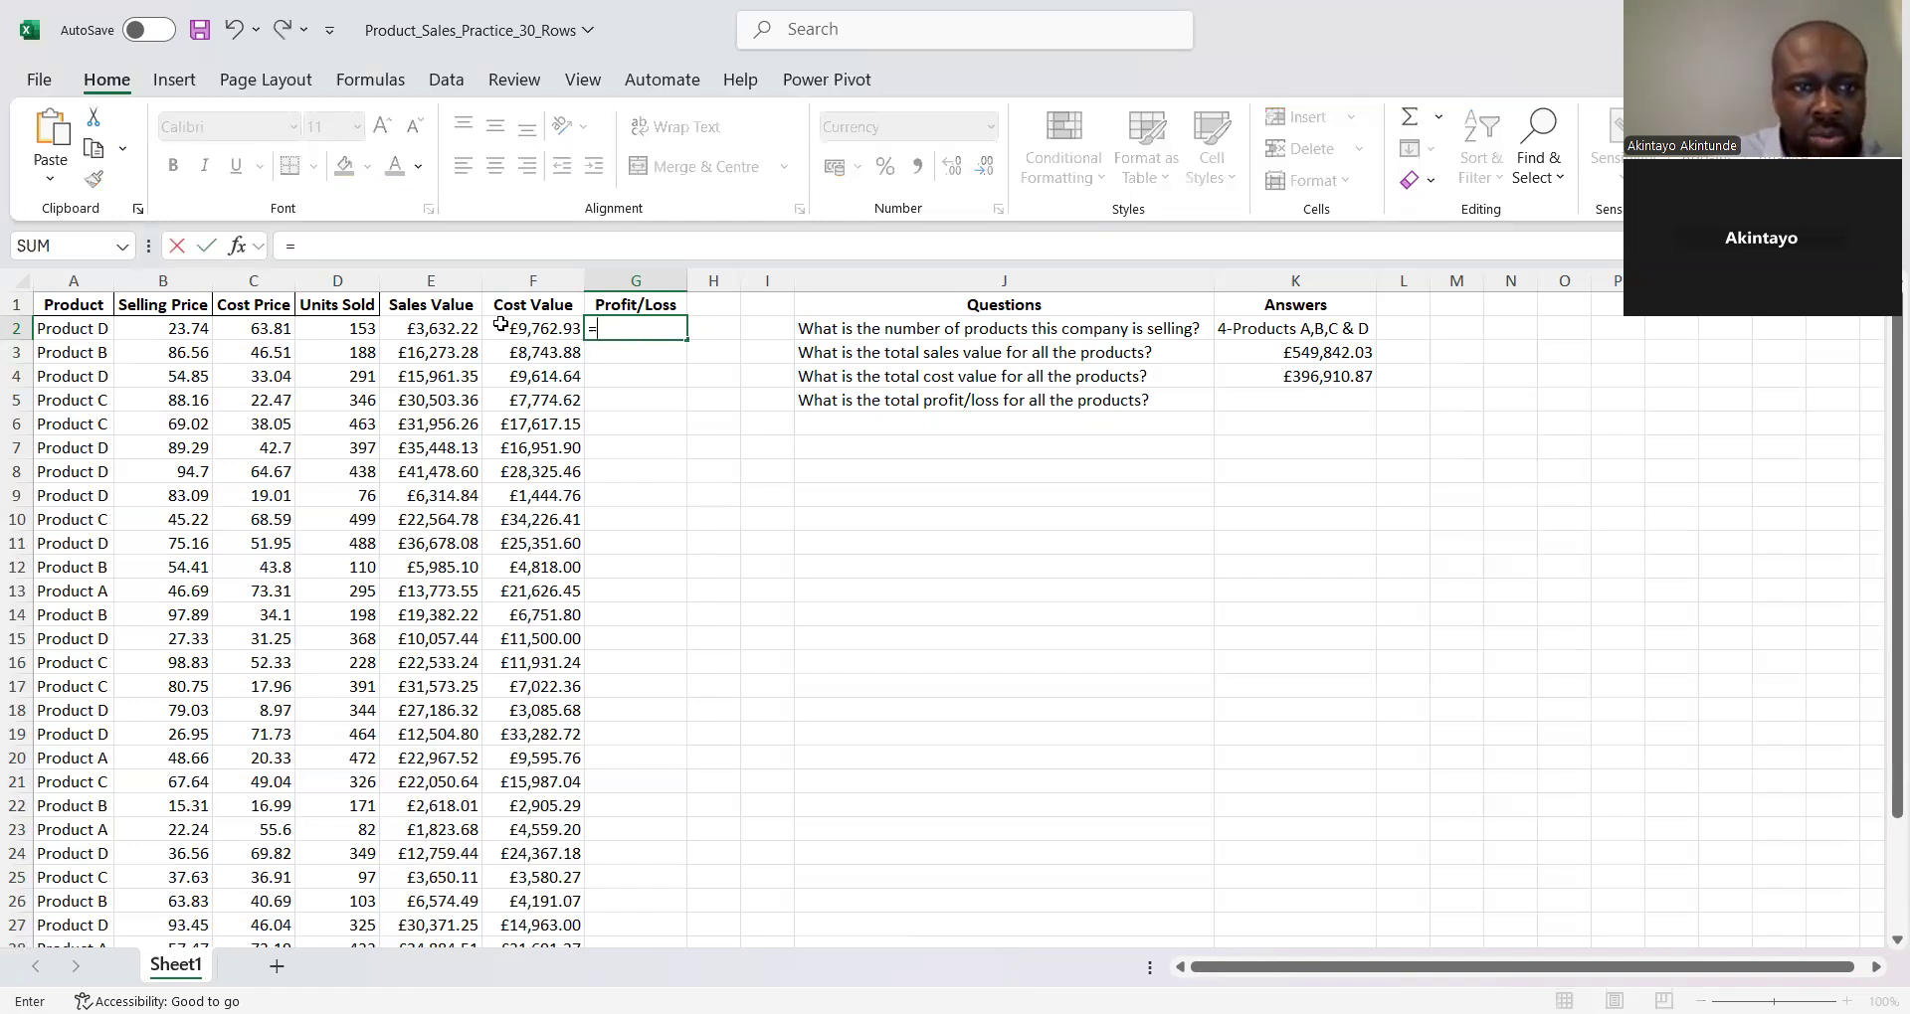
left_click(453, 329)
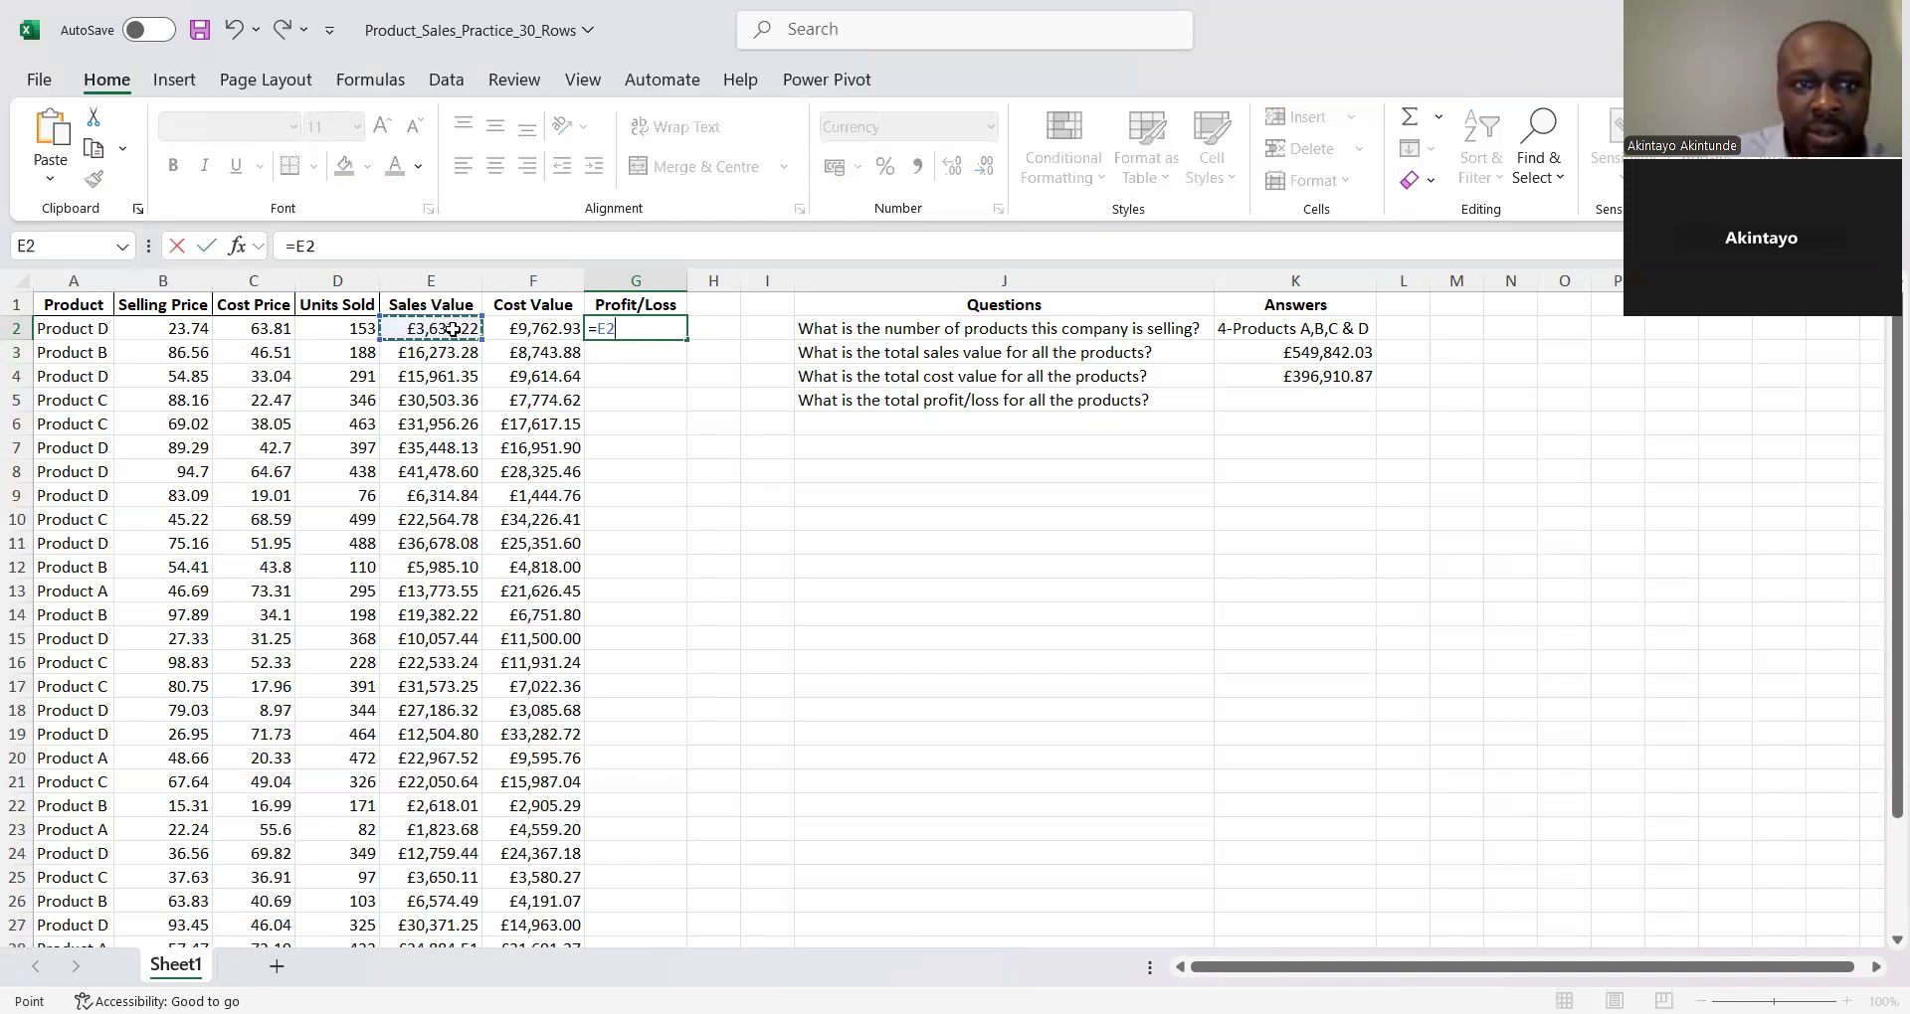
type("-")
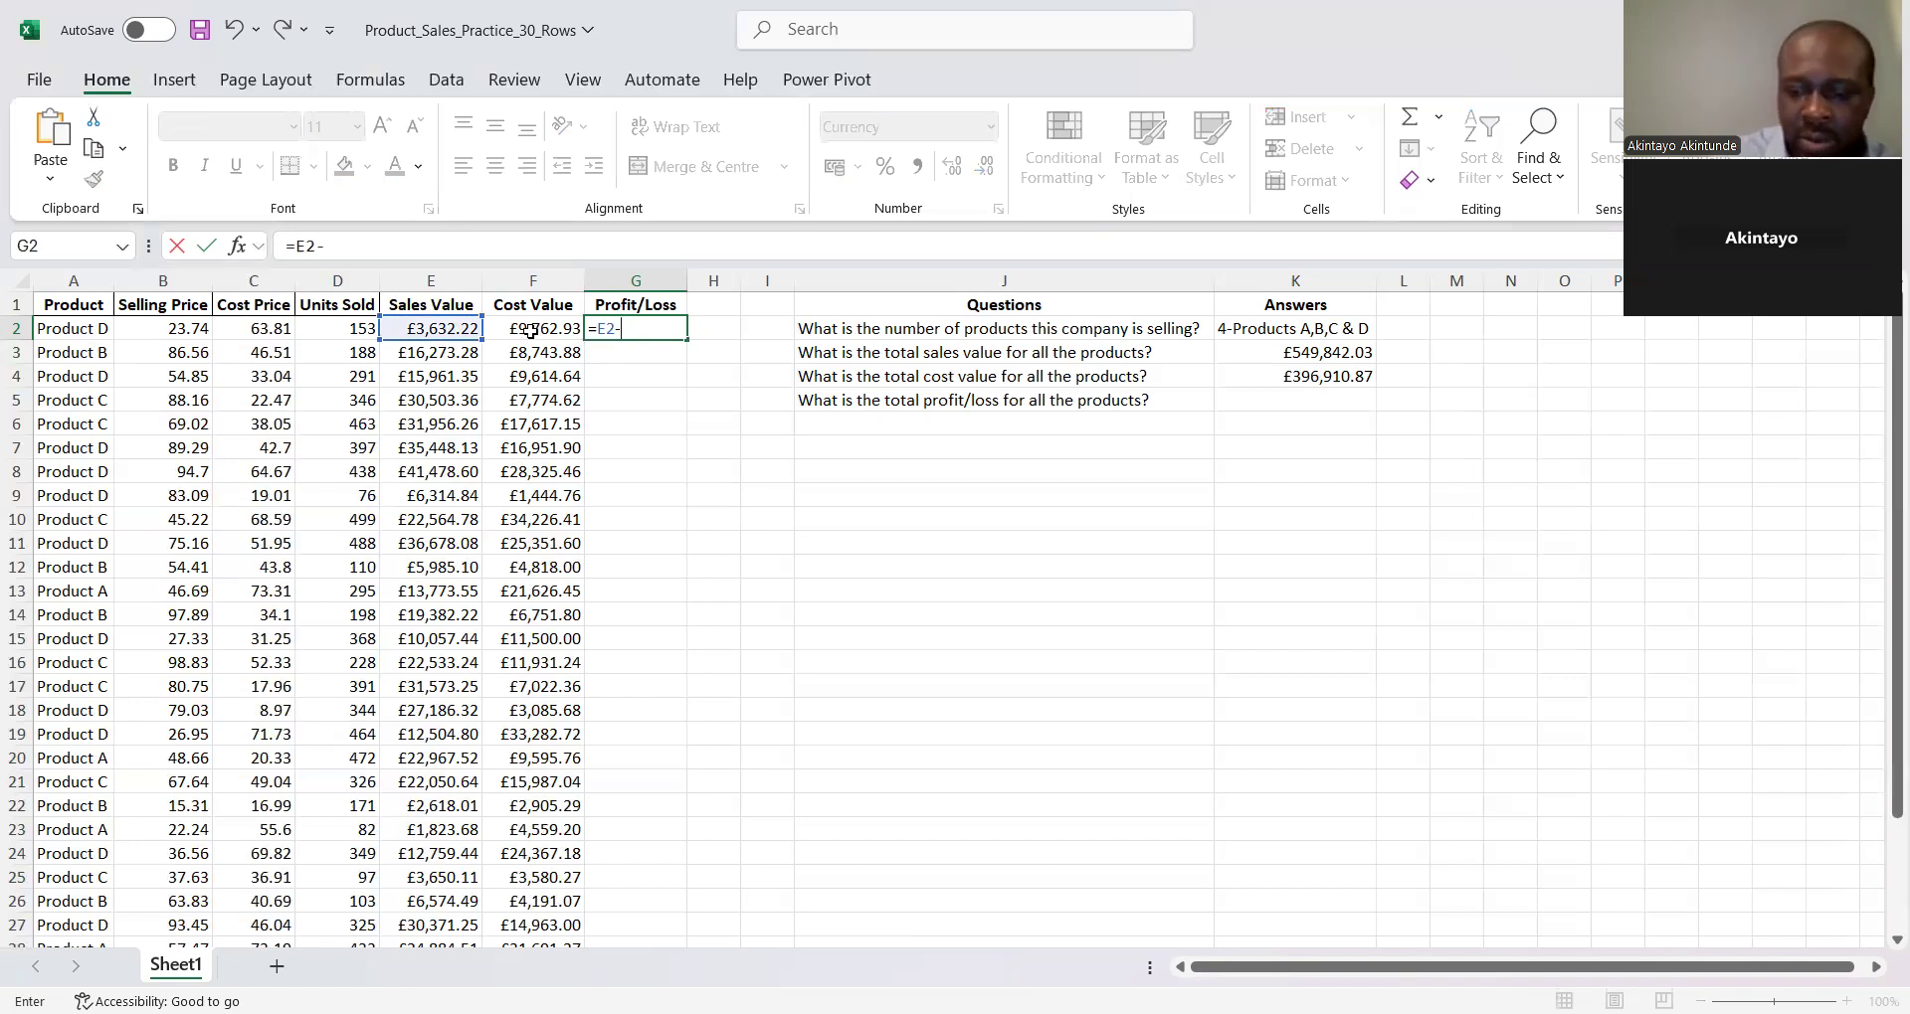
left_click(531, 332)
key("Return")
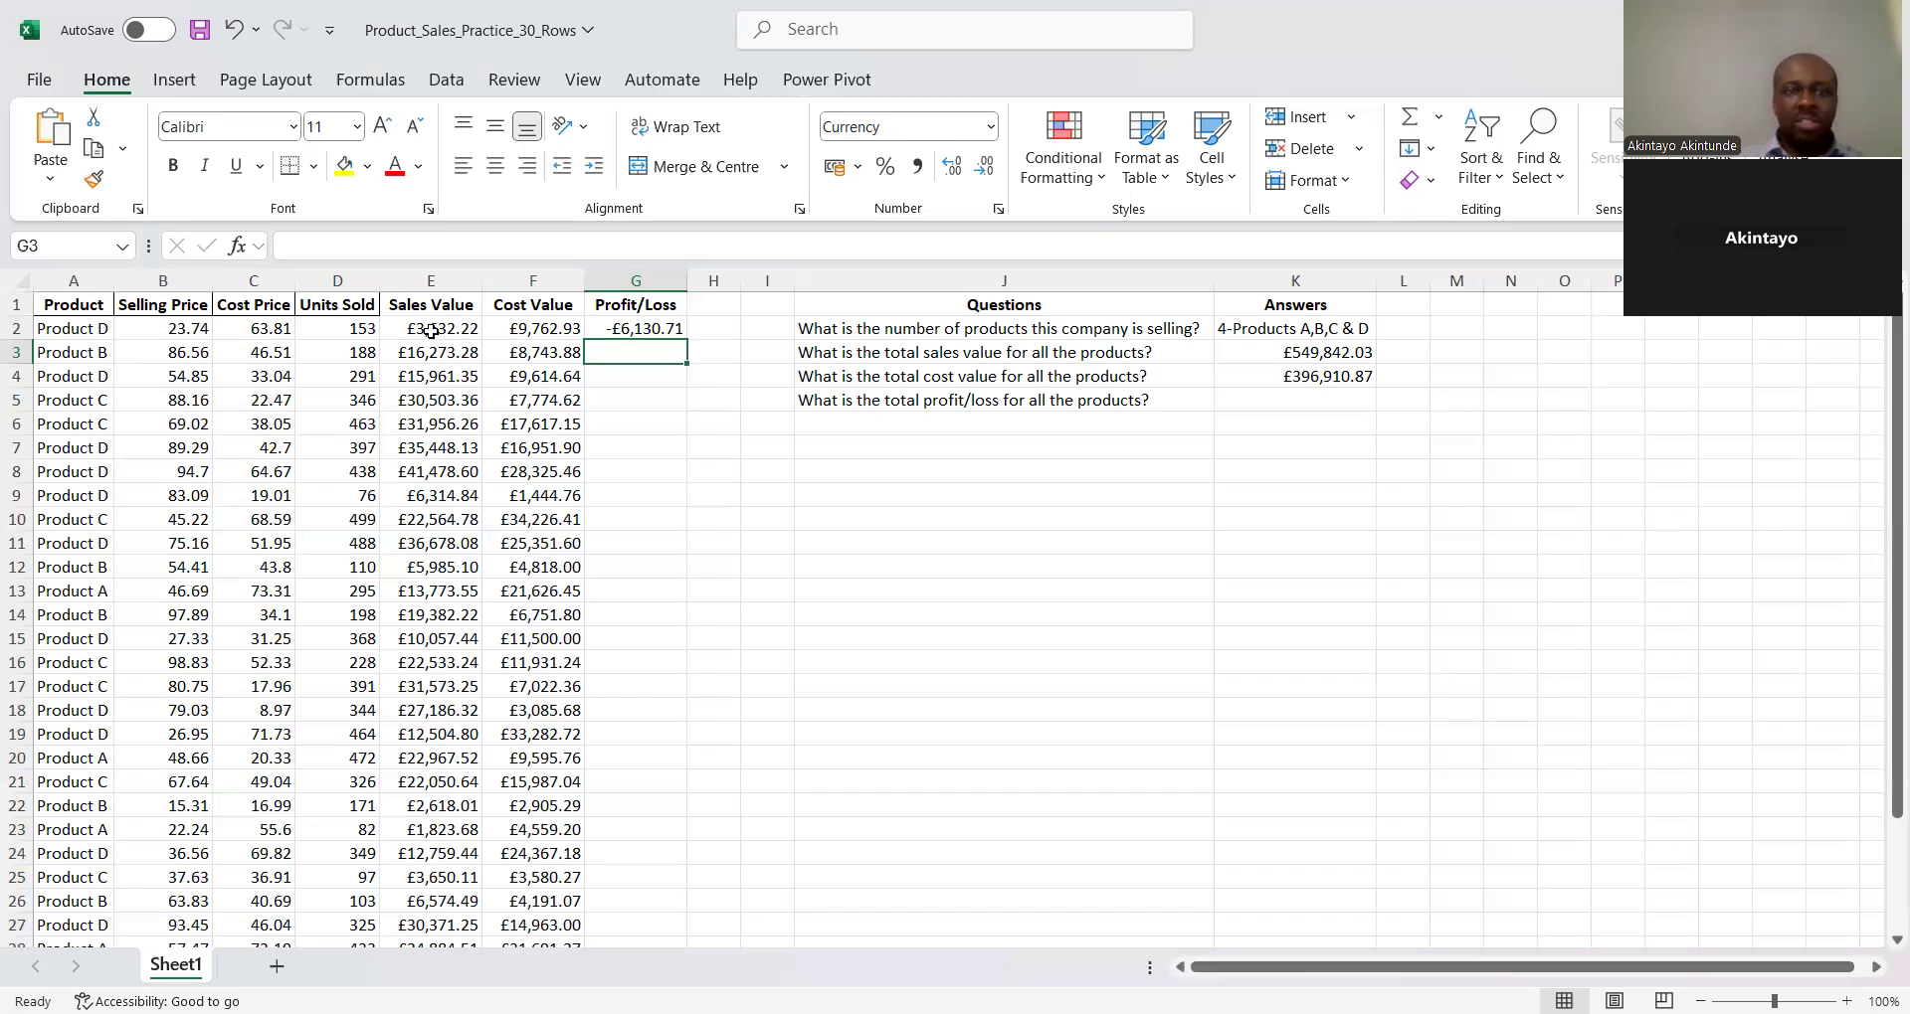
left_click(668, 328)
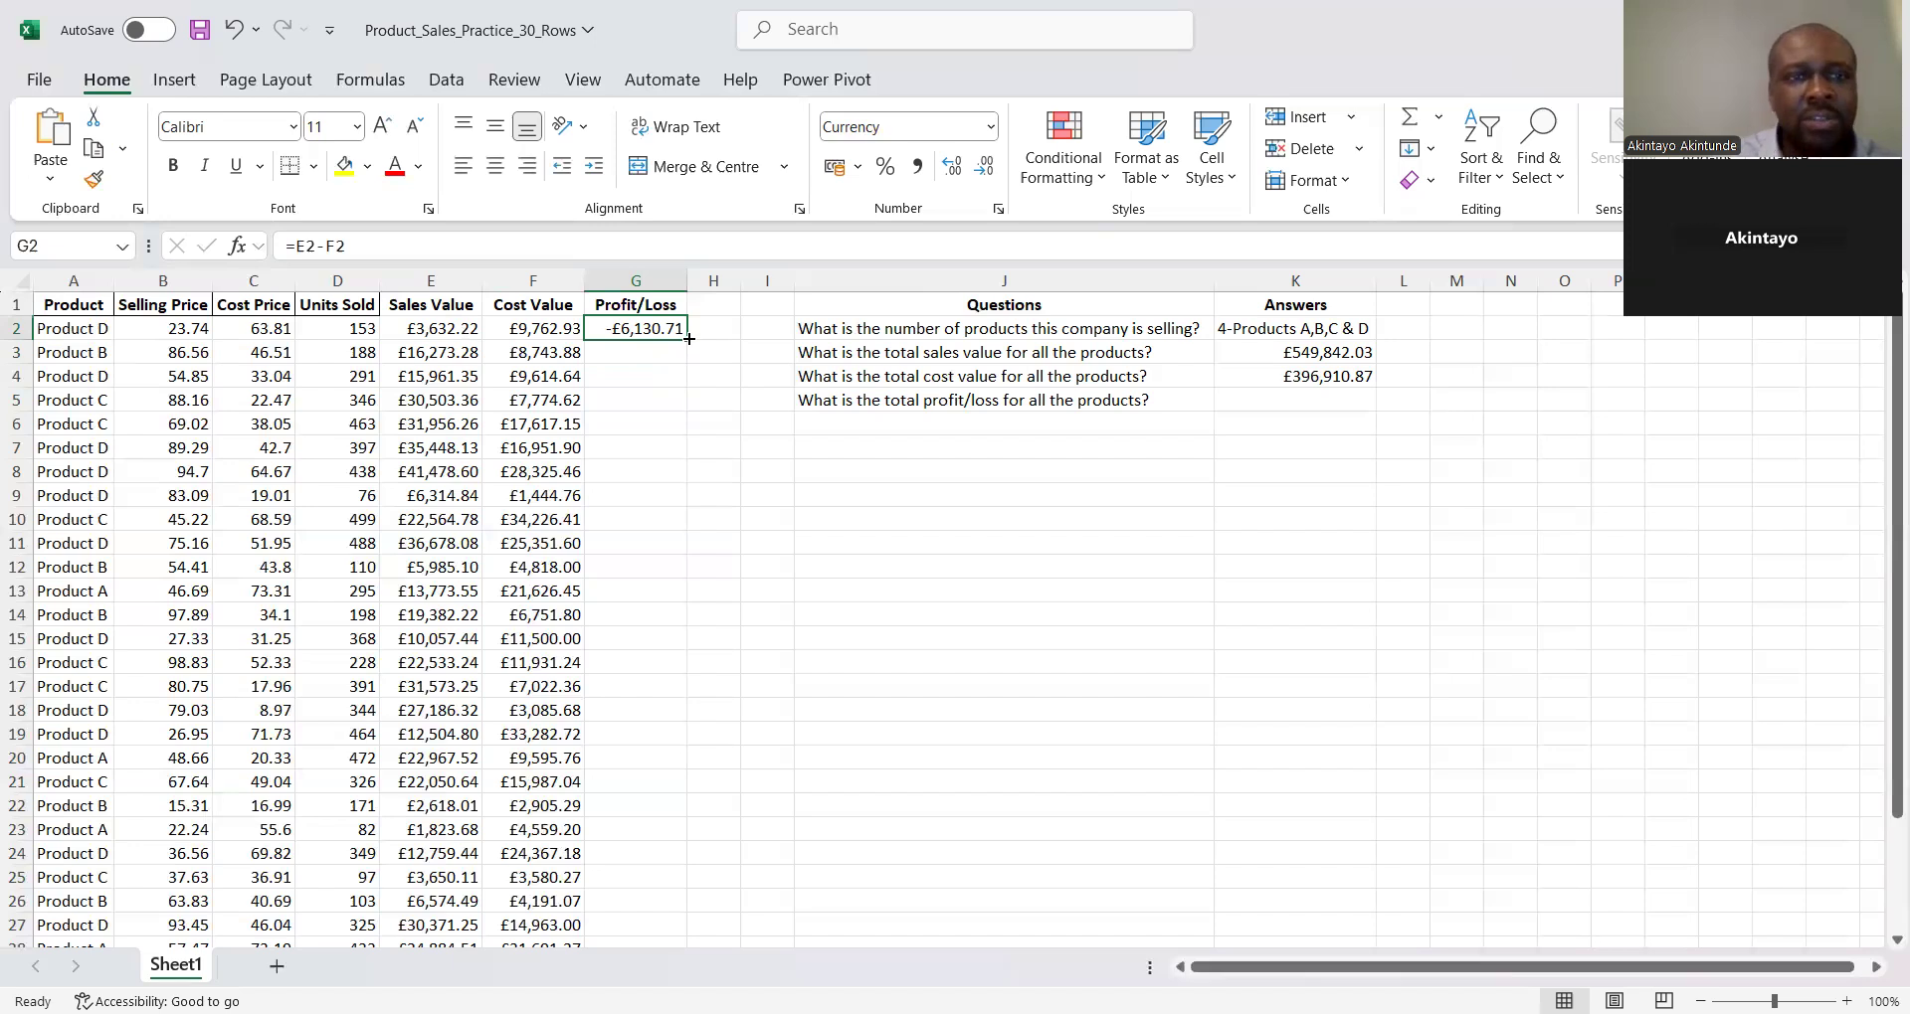
double_click(688, 339)
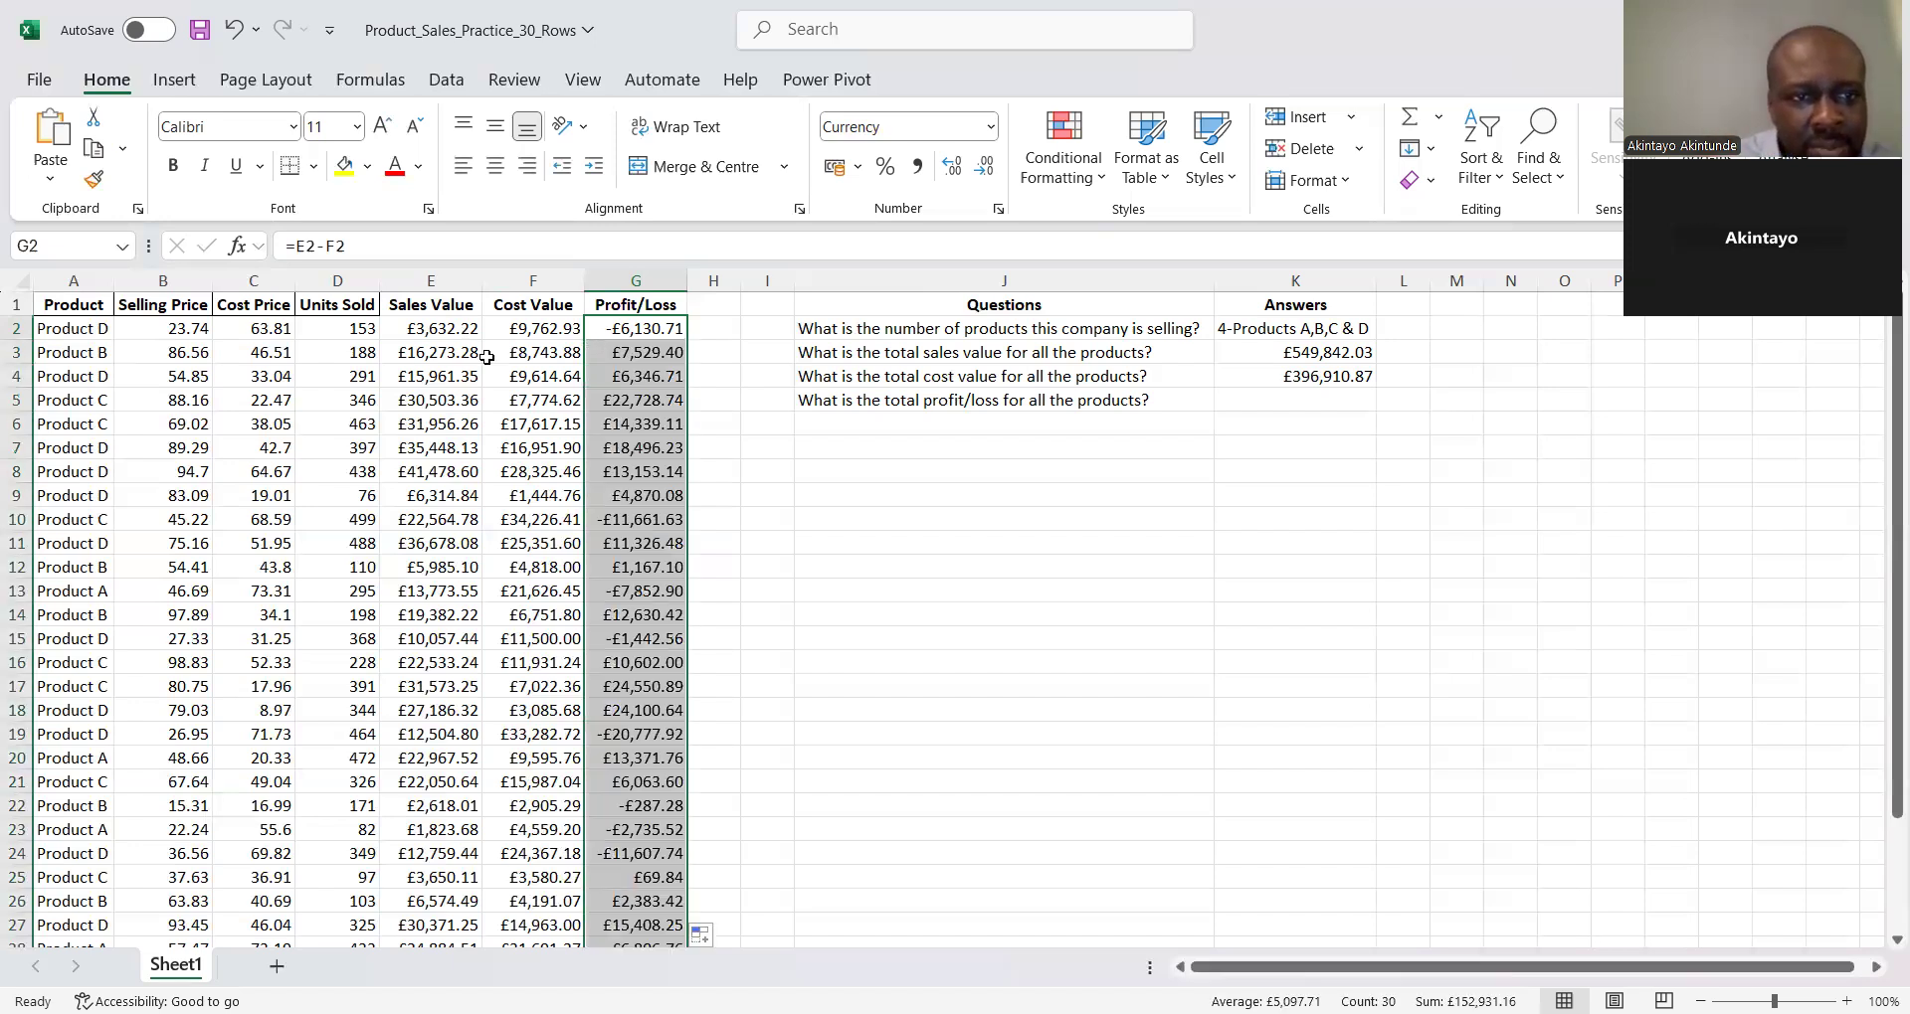
Check the row 3 profit/loss against its sales and cost values in E3:F3
left_click(528, 355)
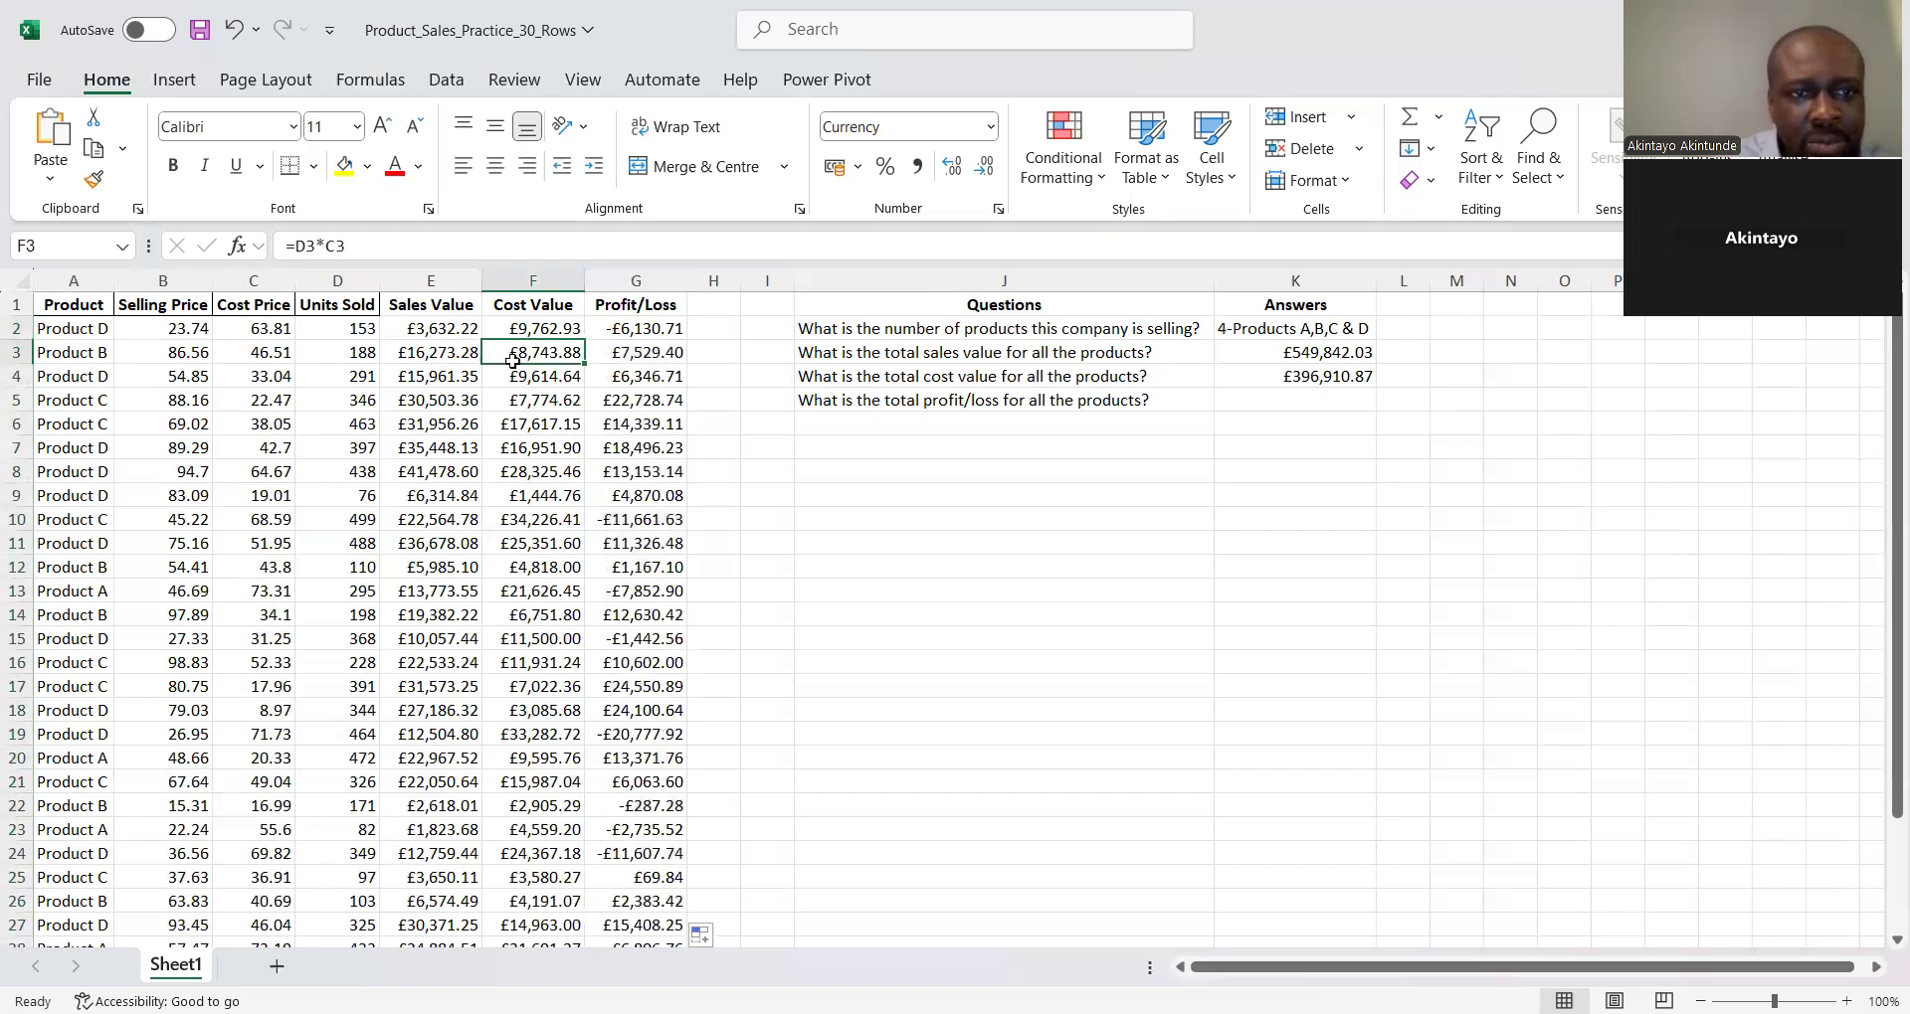
left_click_drag(428, 353, 527, 355)
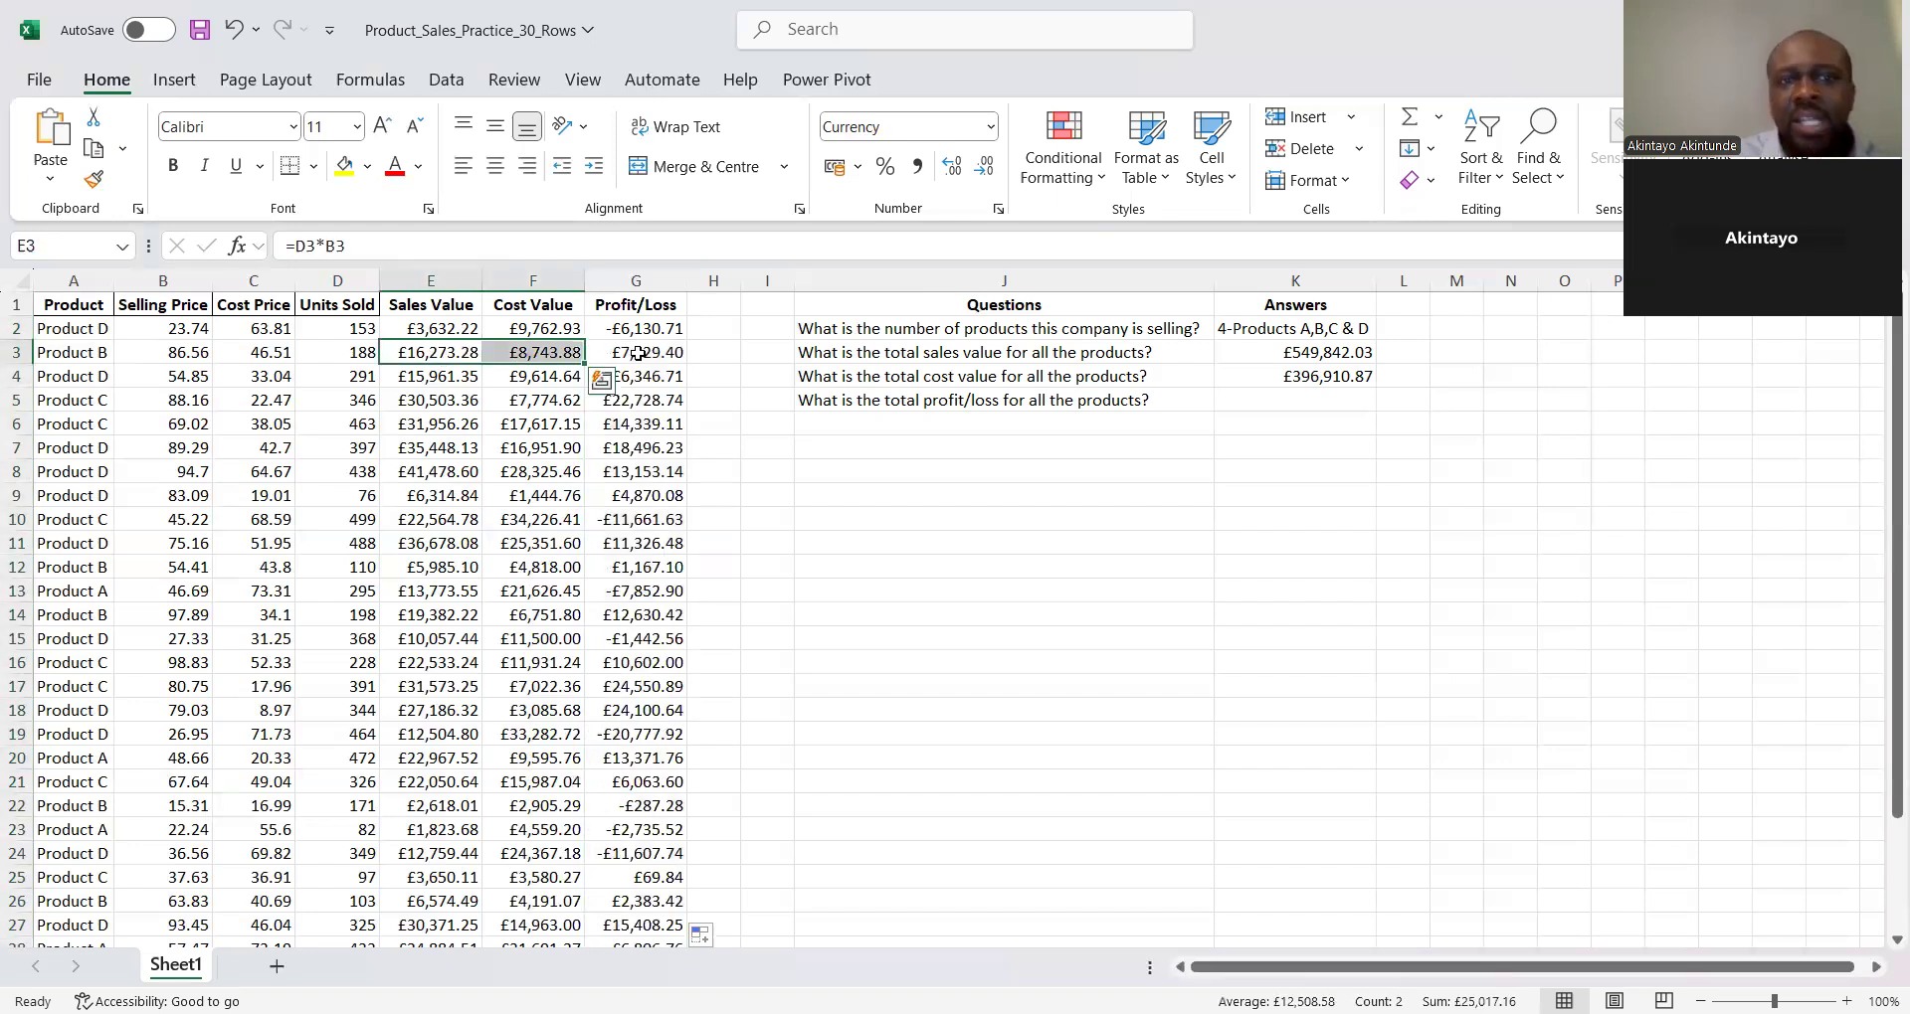
Total the Profit/Loss column in G32 with =SUM(G2:G31)
left_click(637, 354)
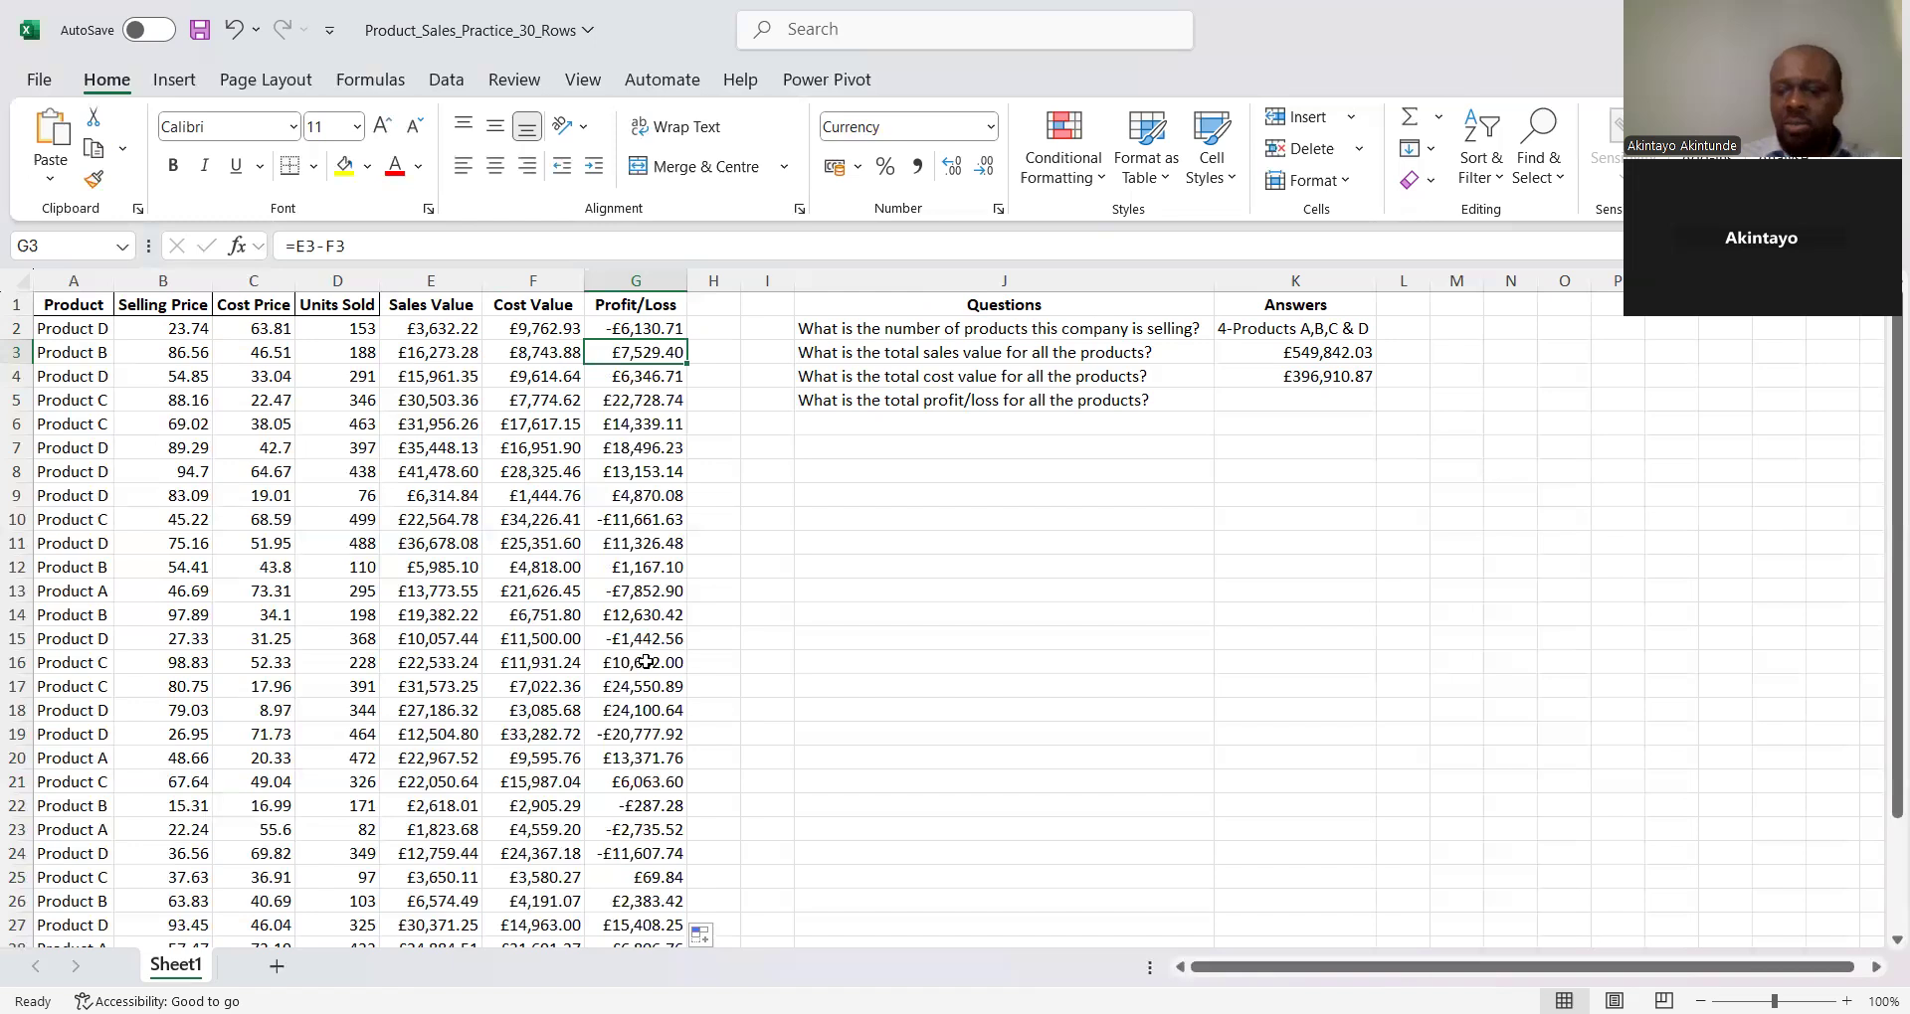
key("ctrl+End")
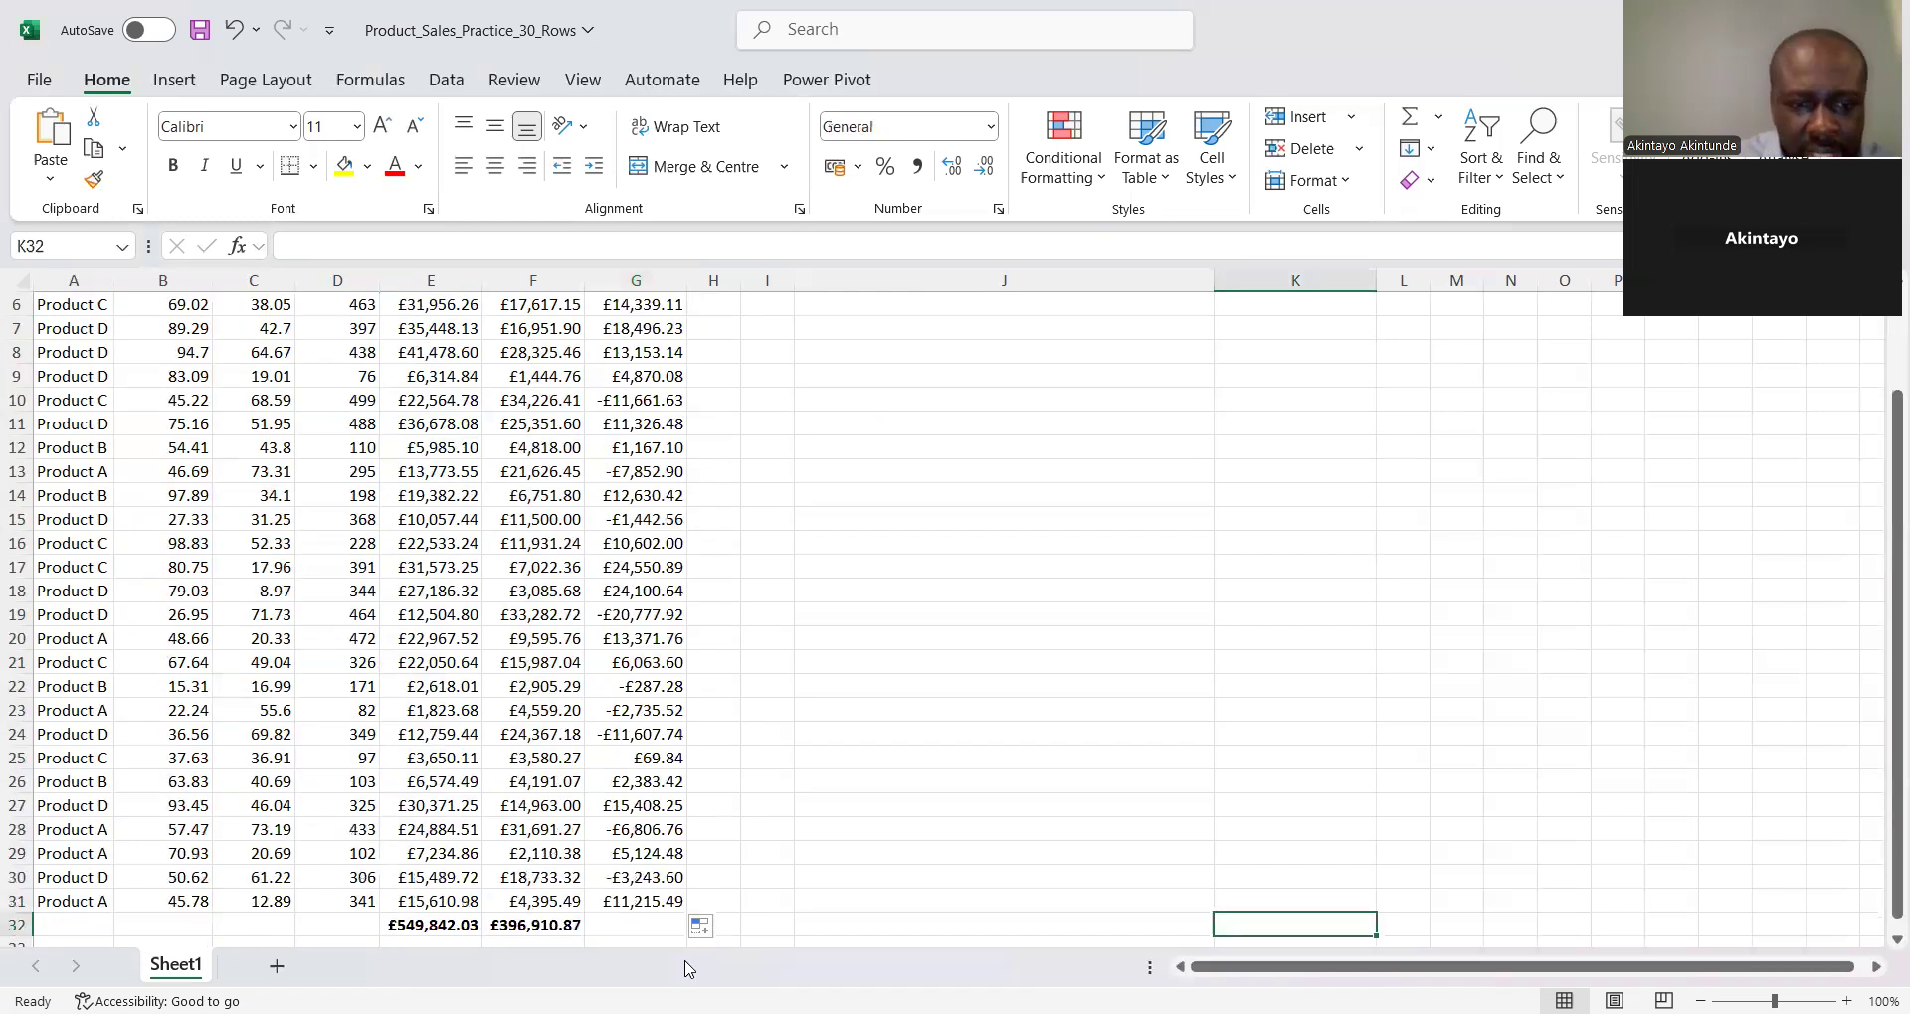
left_click(621, 925)
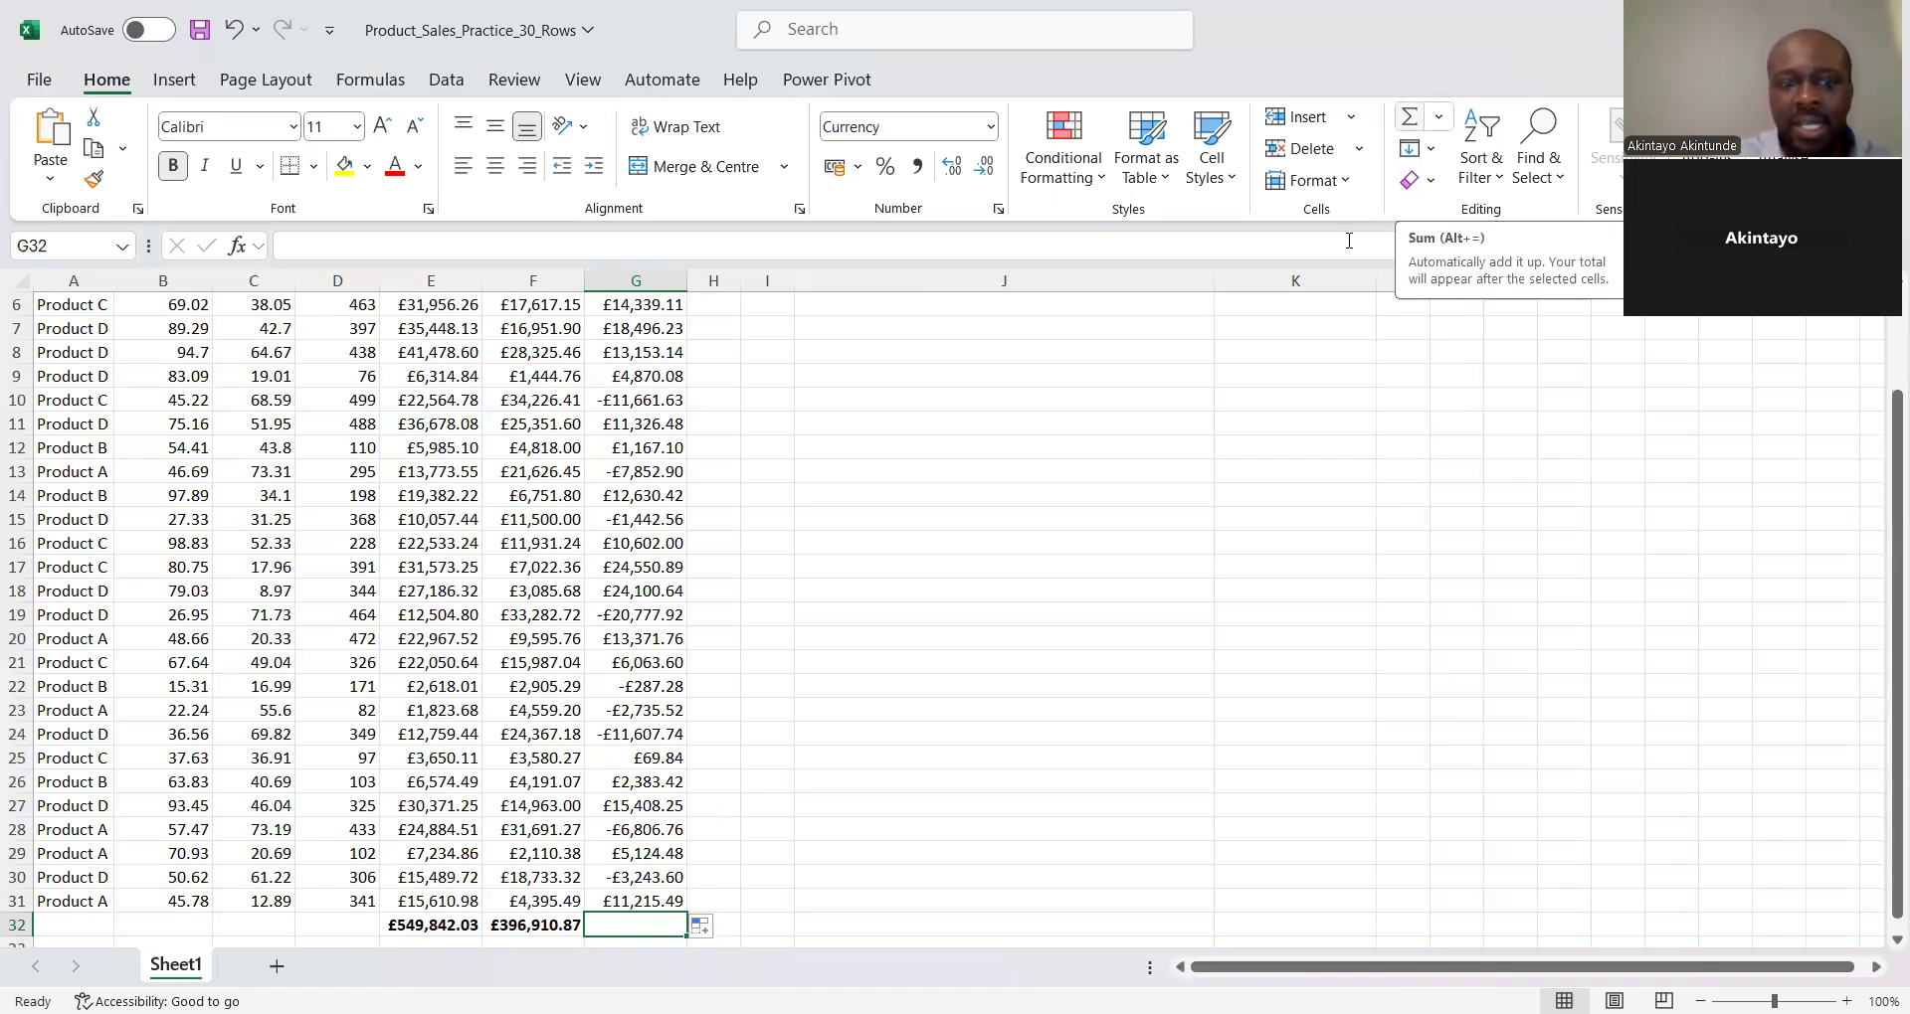
key("alt+equal")
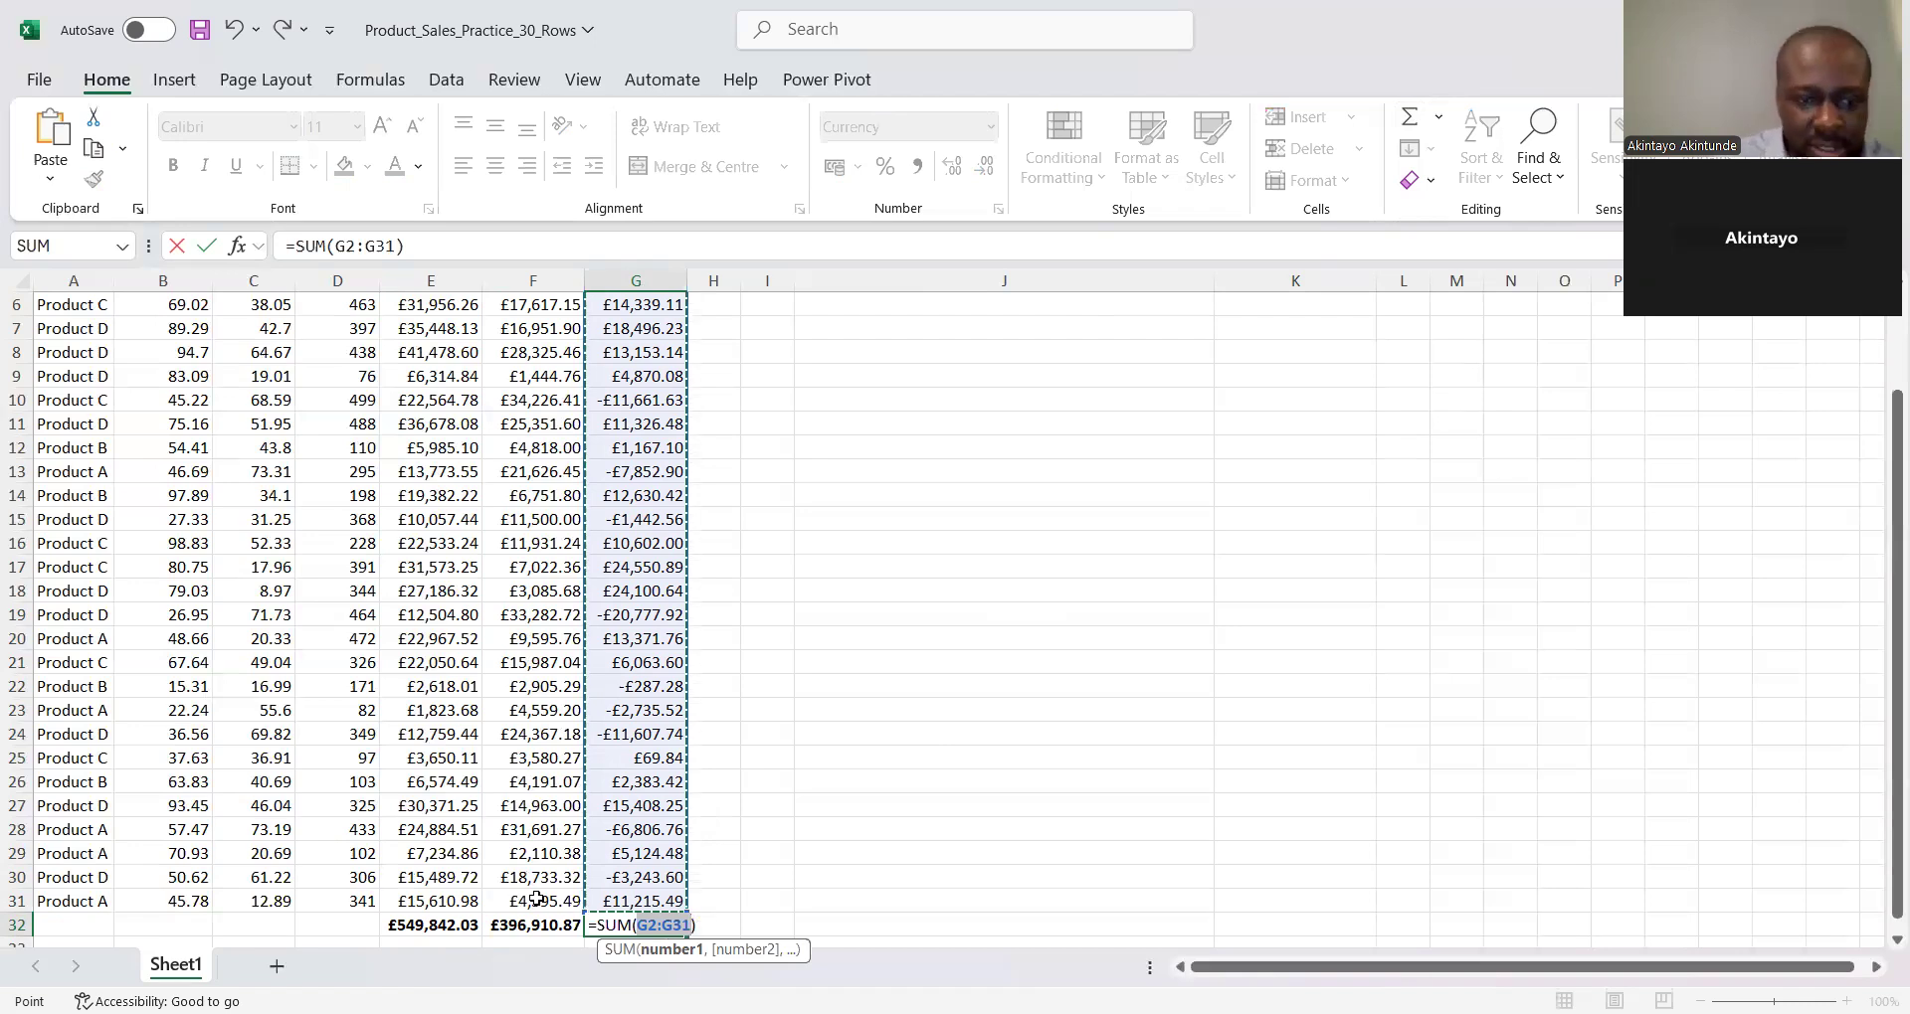
key("Return")
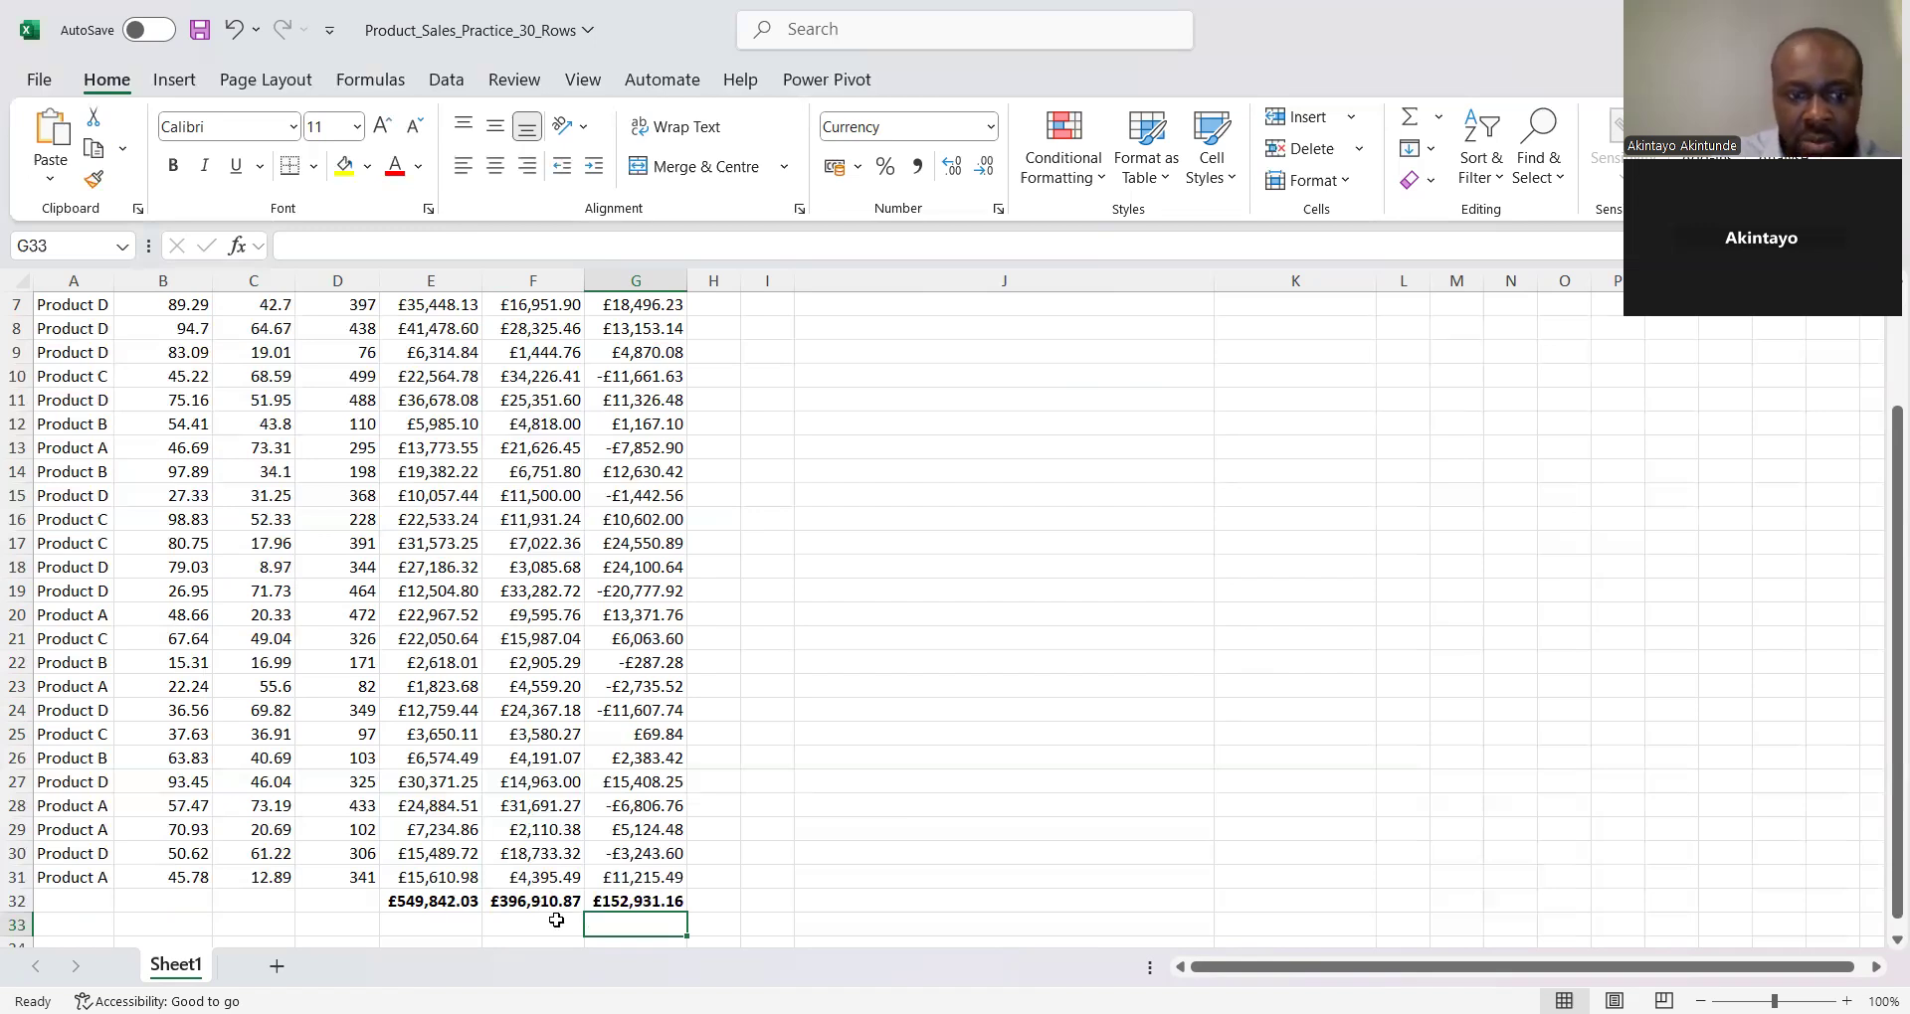
Cross-check the total profit/loss with =E32-F32 in E33 and clear that cell
left_click(435, 928)
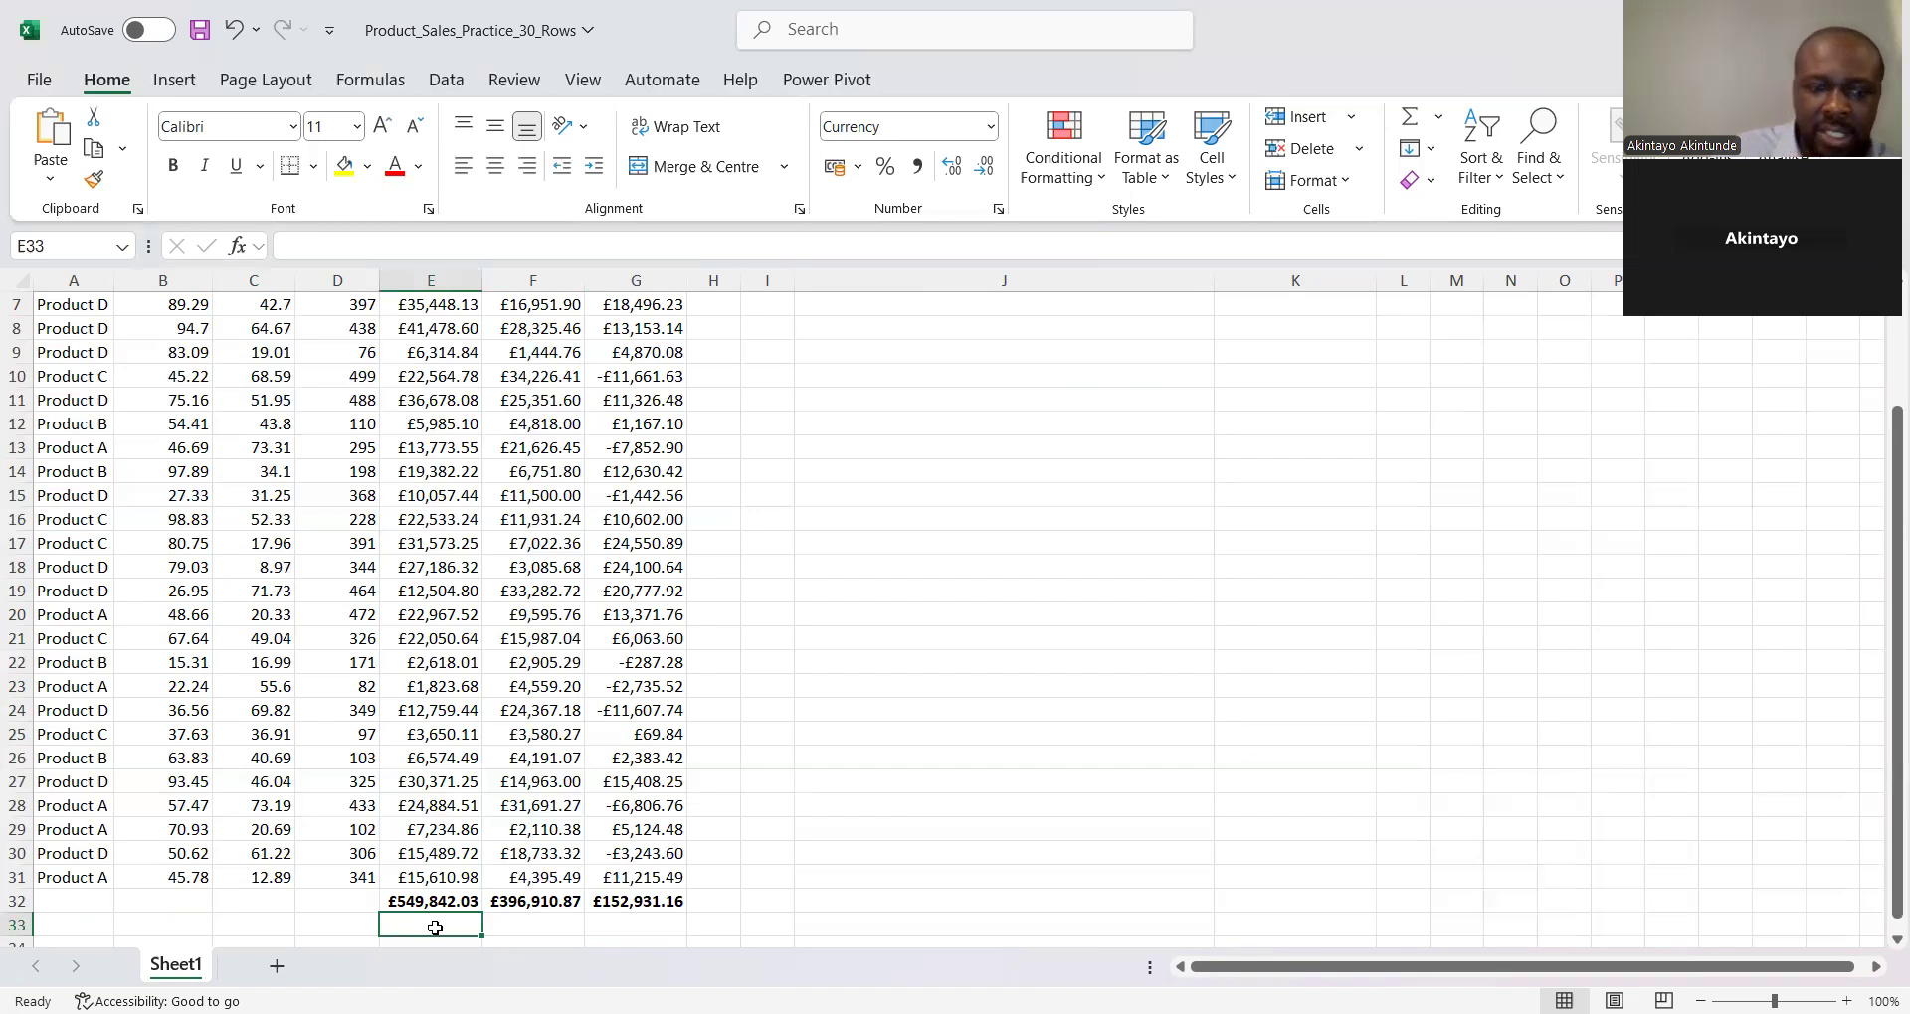
type("=")
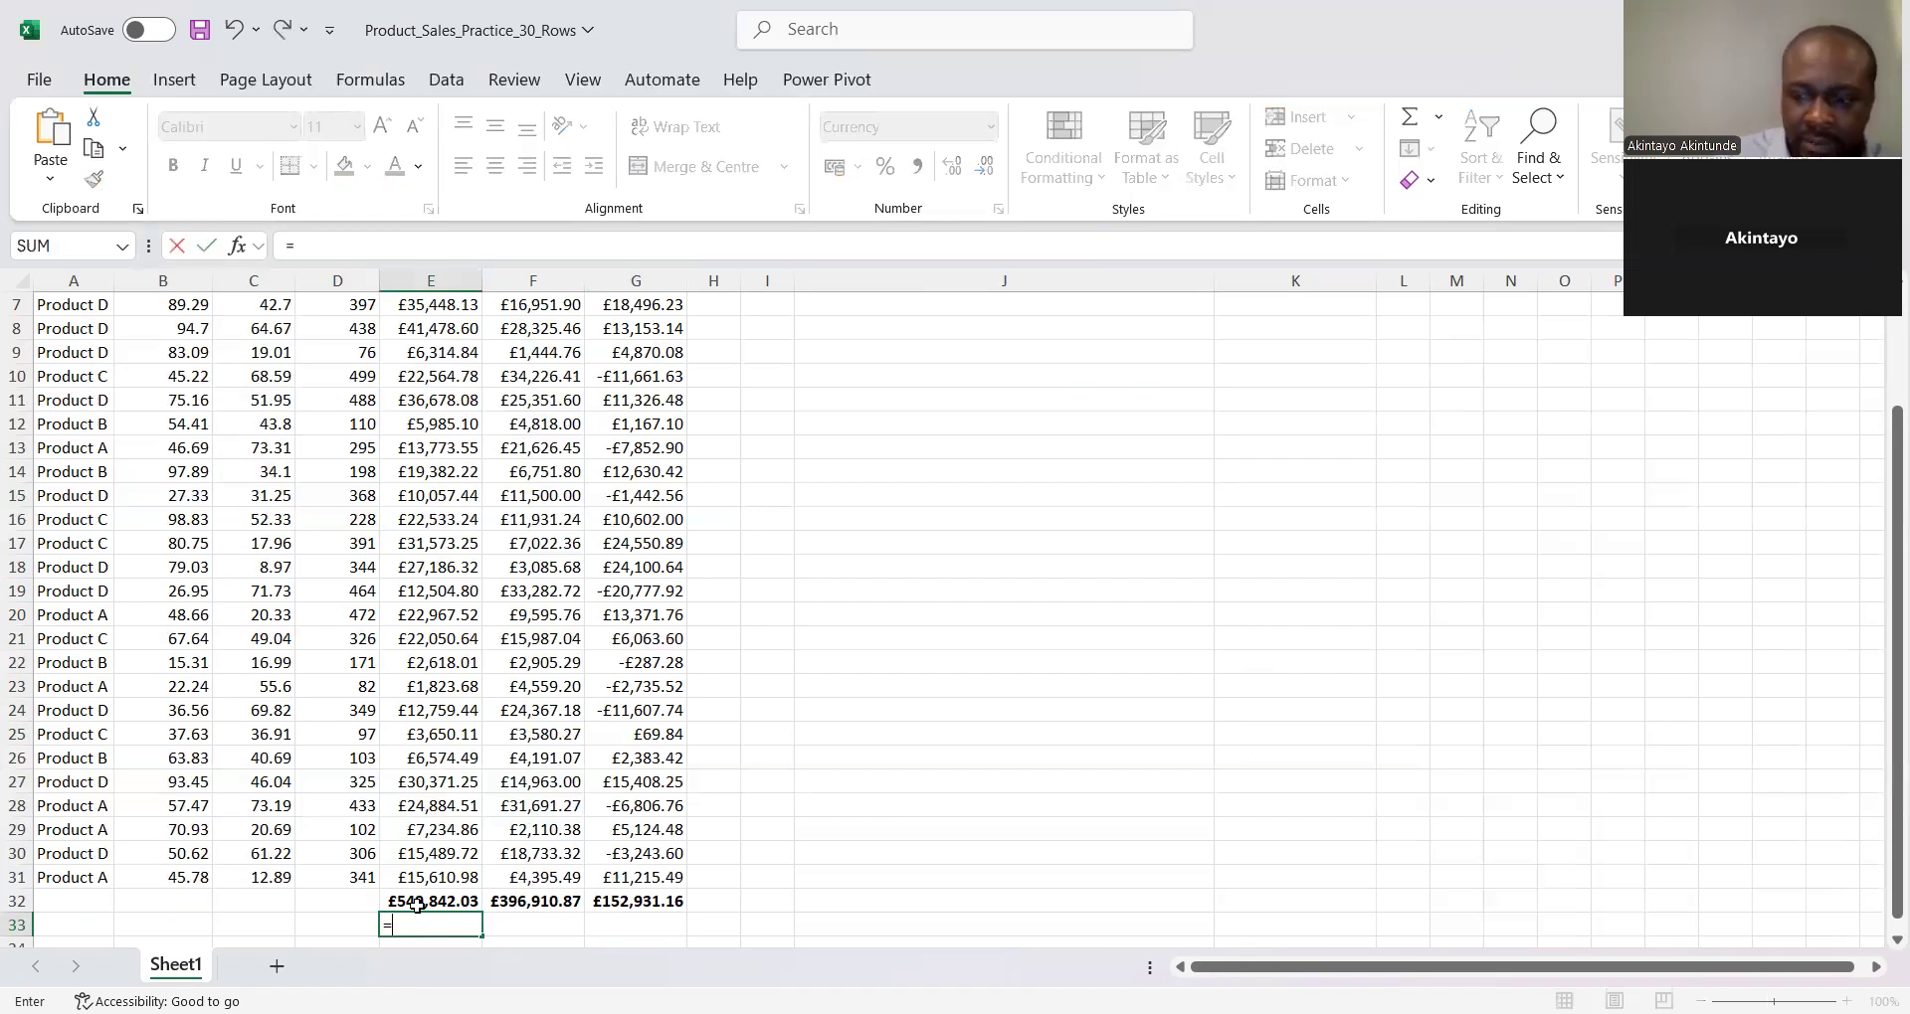
left_click(416, 905)
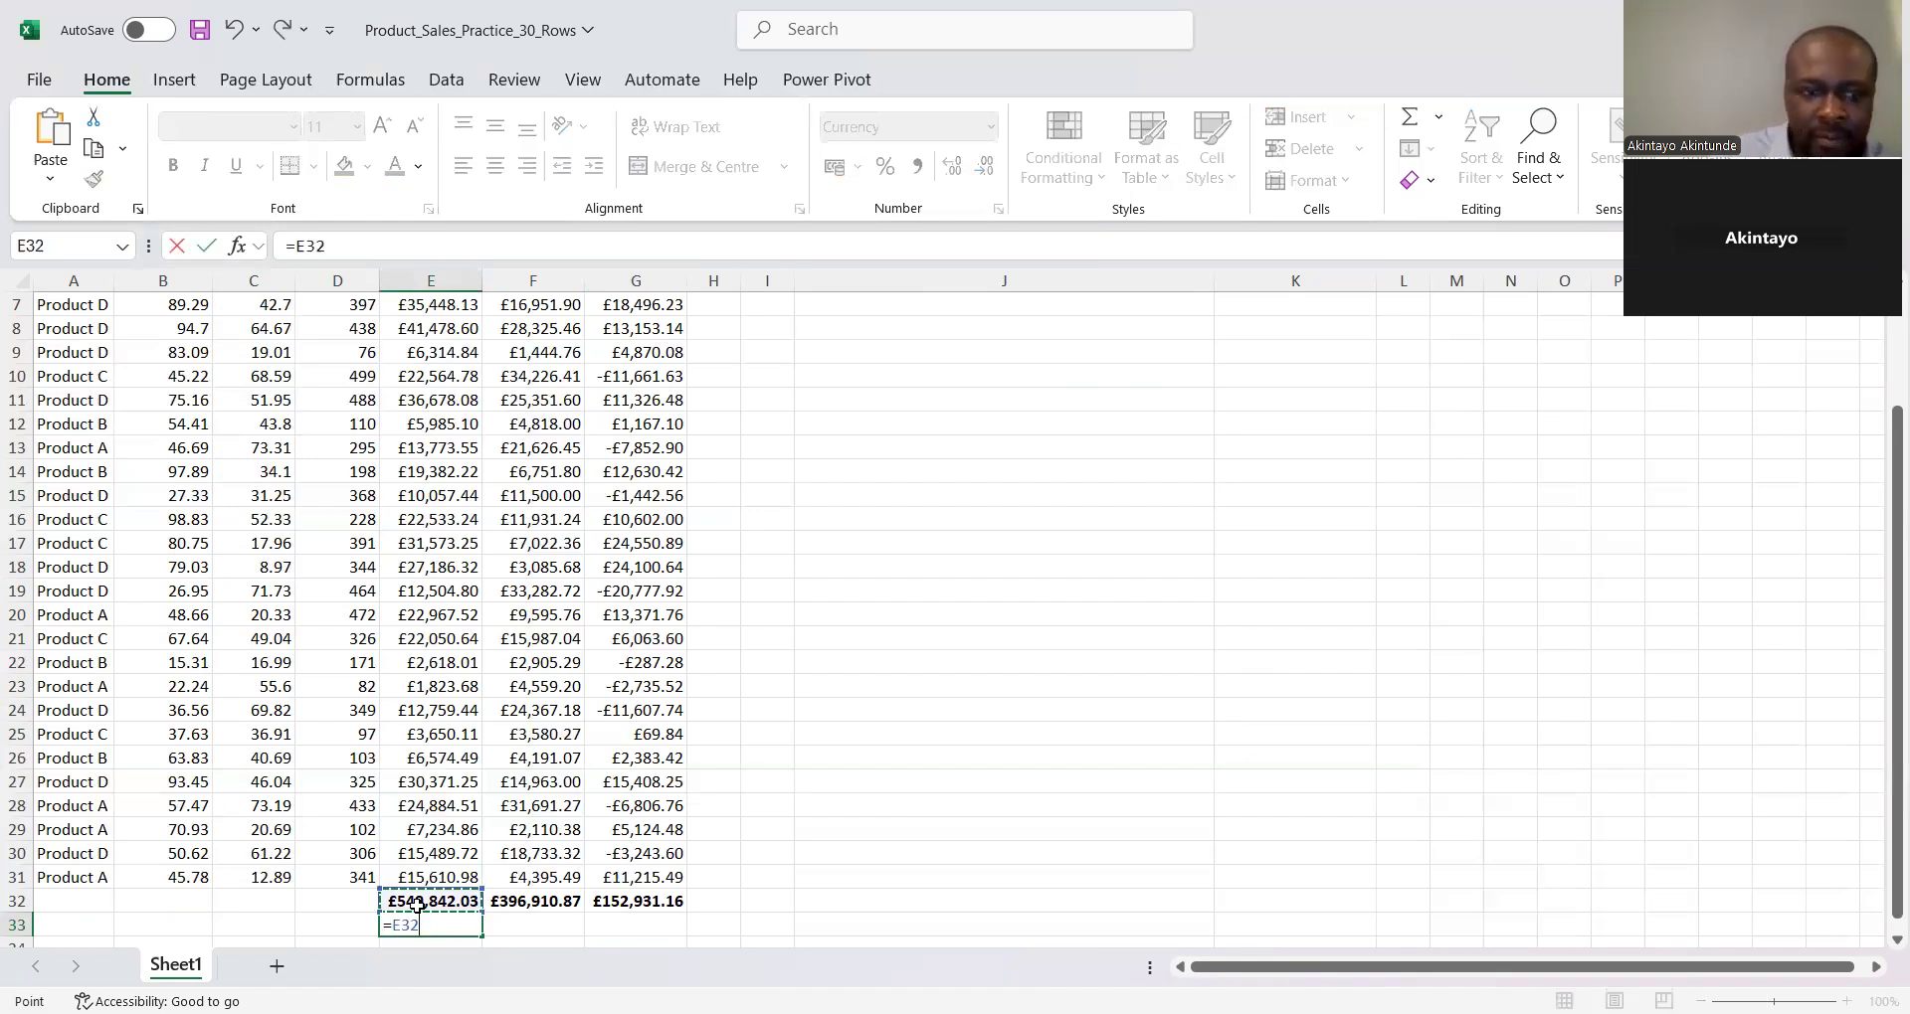
type("-")
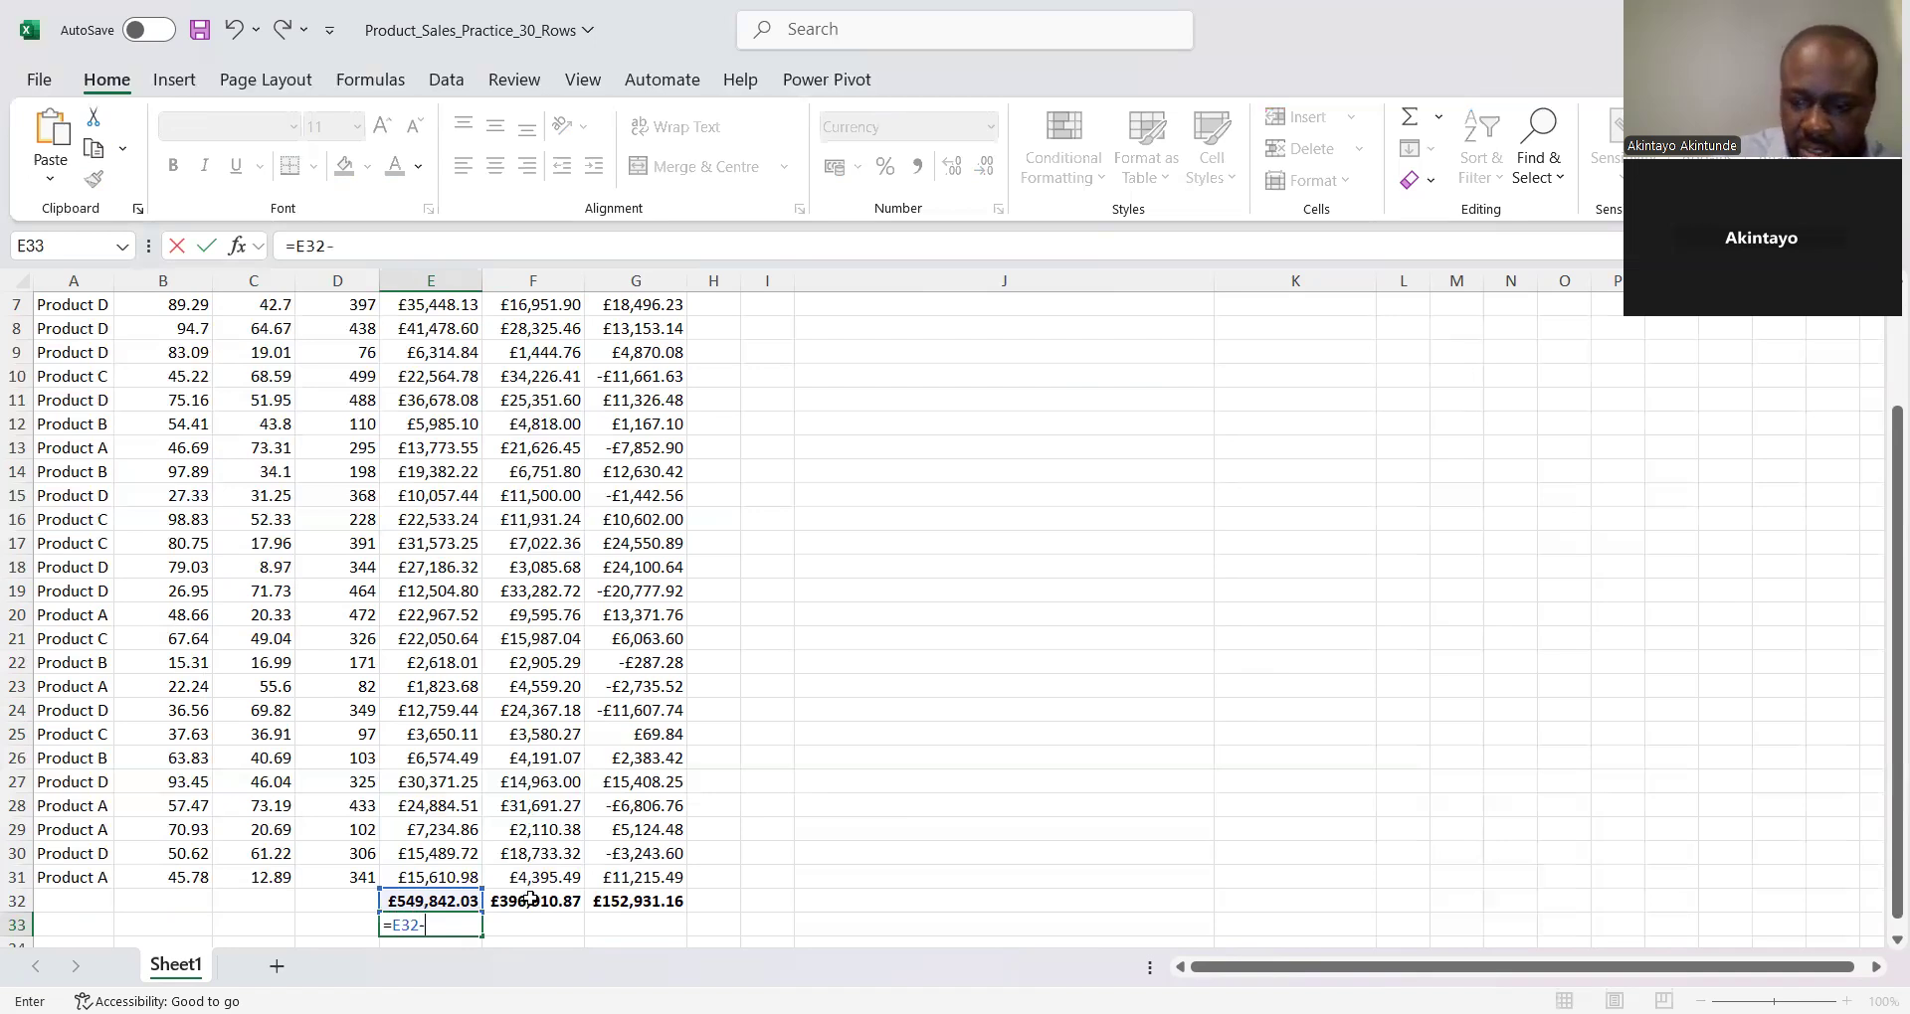
left_click(530, 900)
key("Return")
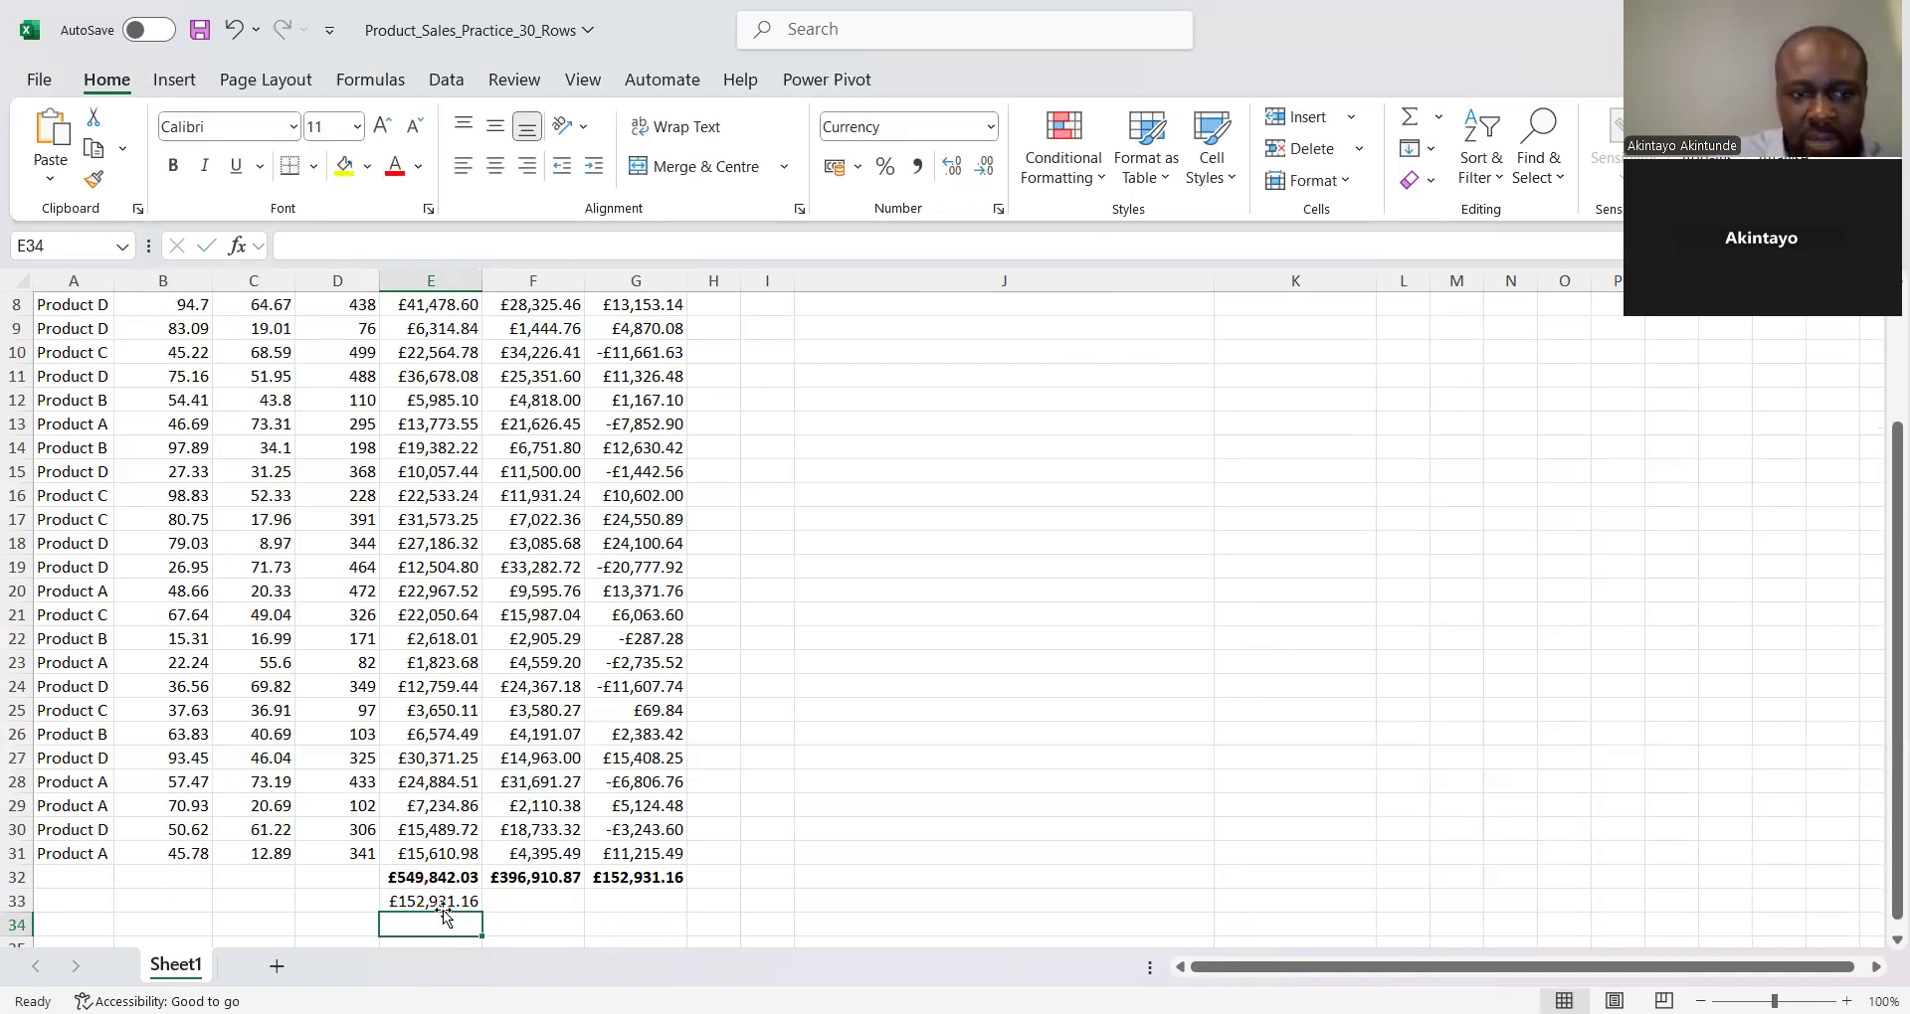
left_click(450, 905)
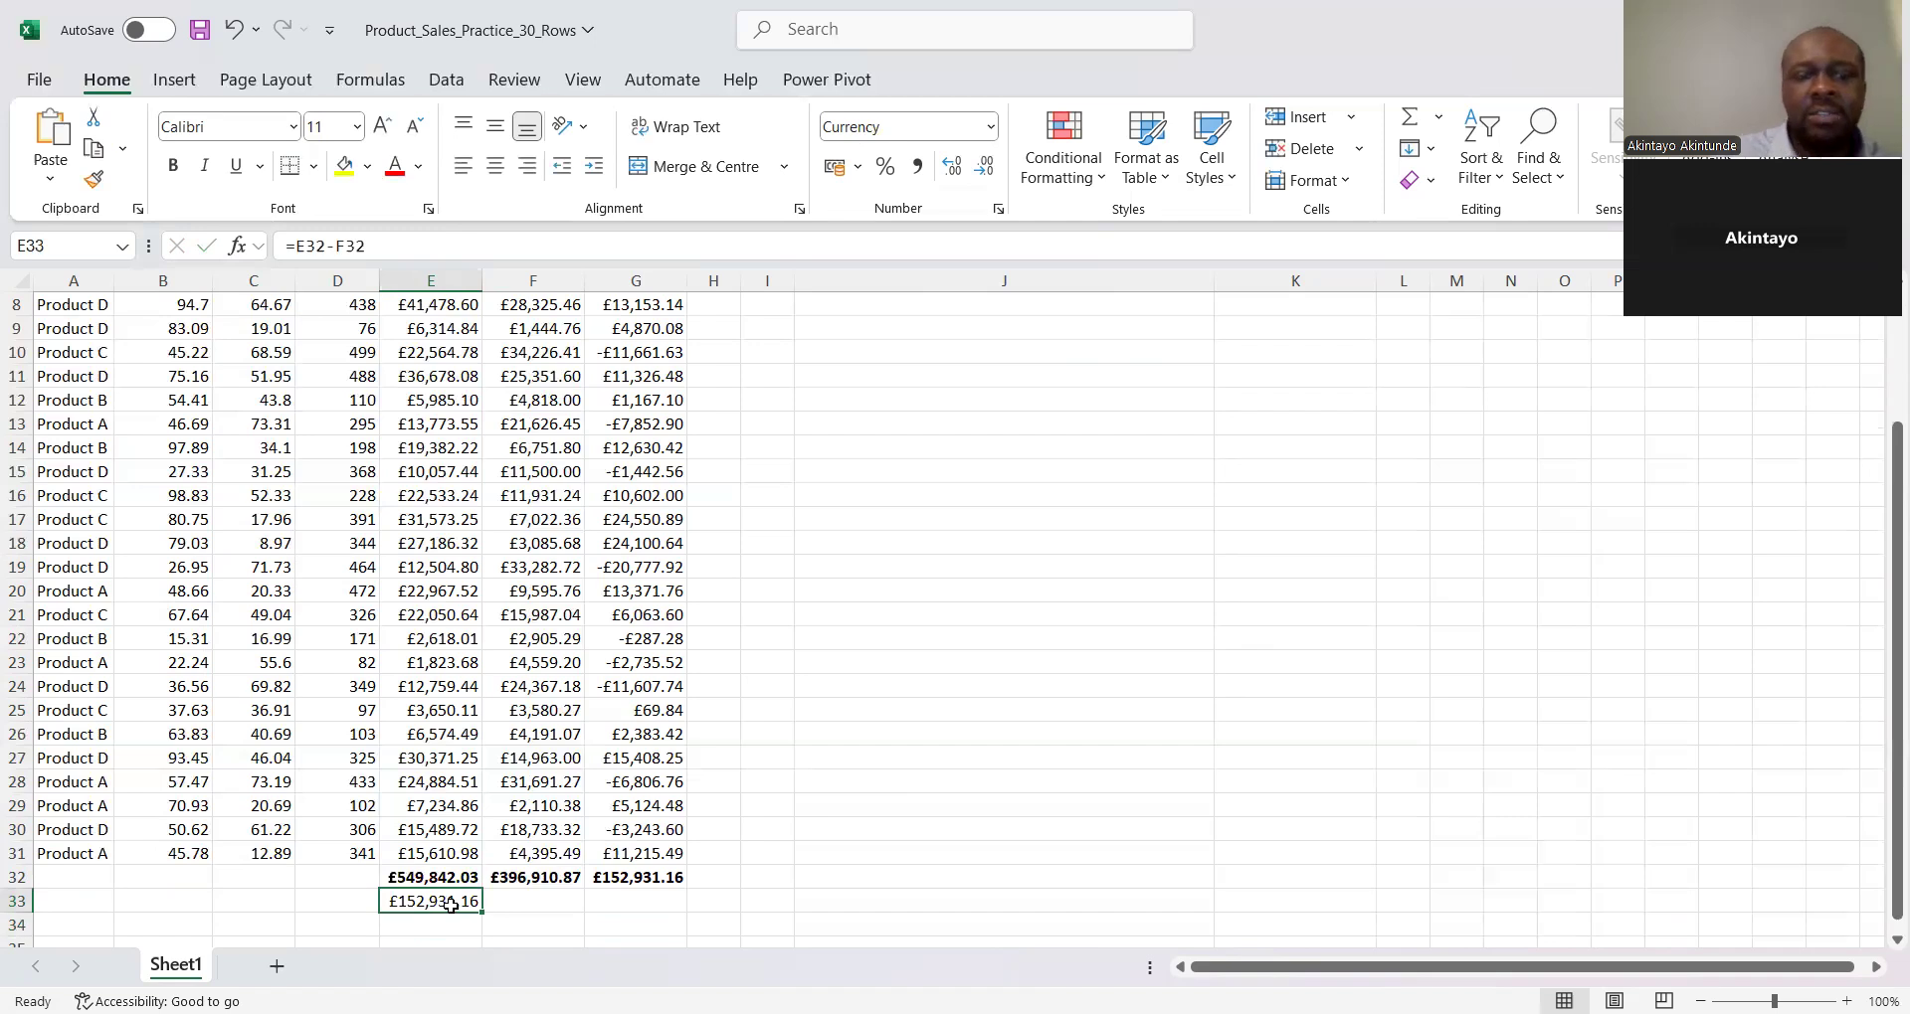
key("Delete")
left_click(1047, 642)
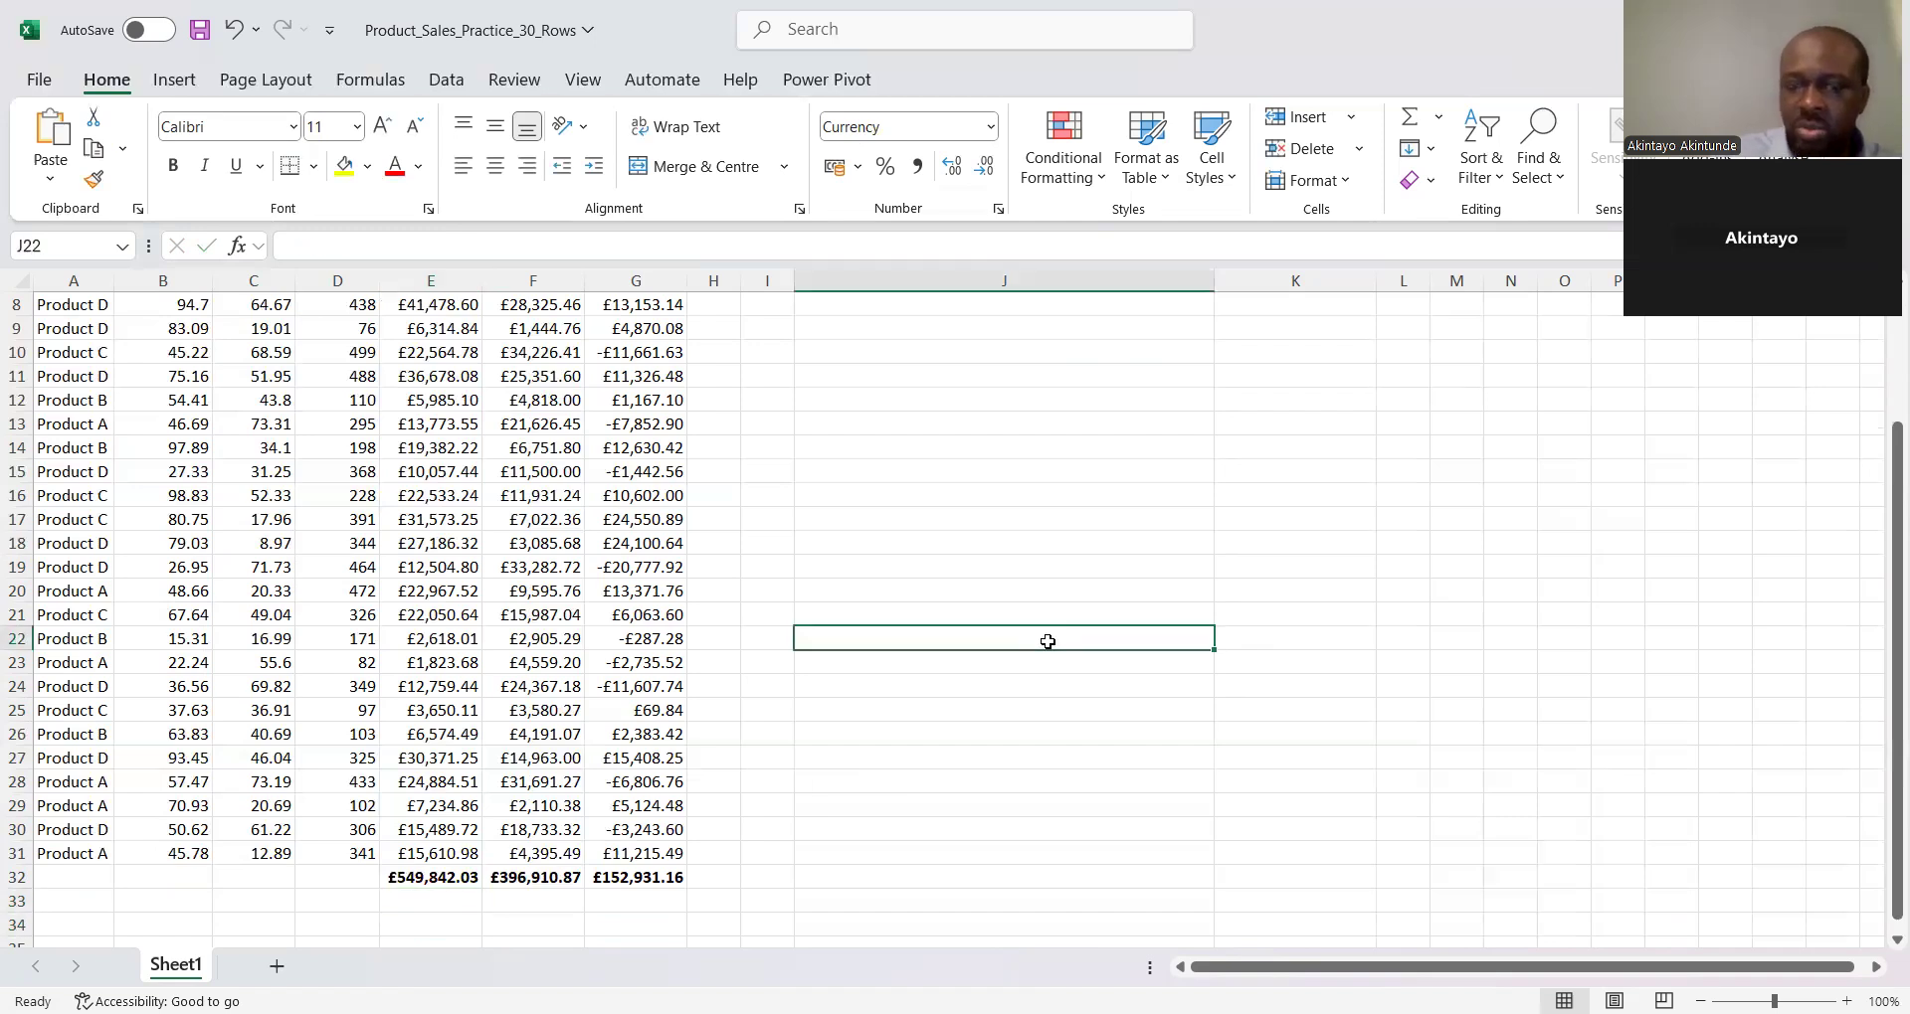
Answer the total profit/loss question in K5 by linking it to the column total, =G32
key("ctrl+Home")
left_click(1310, 402)
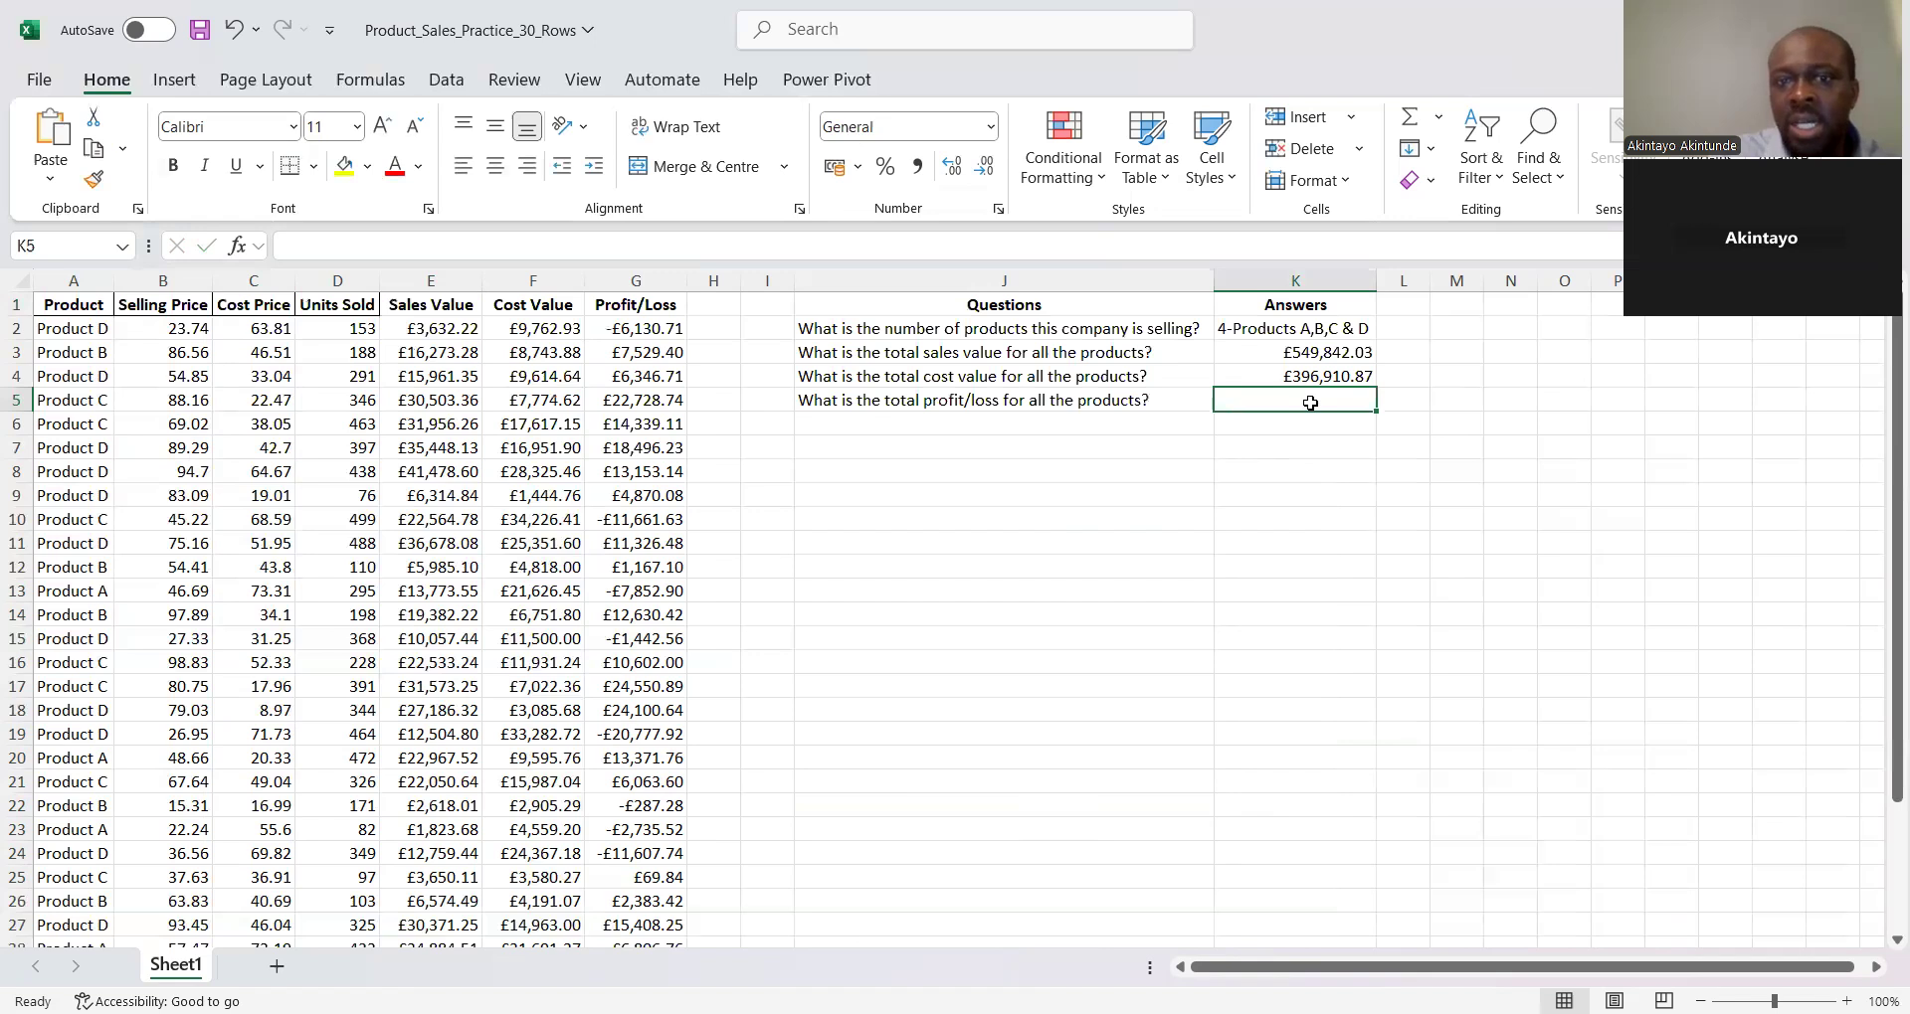
type("=")
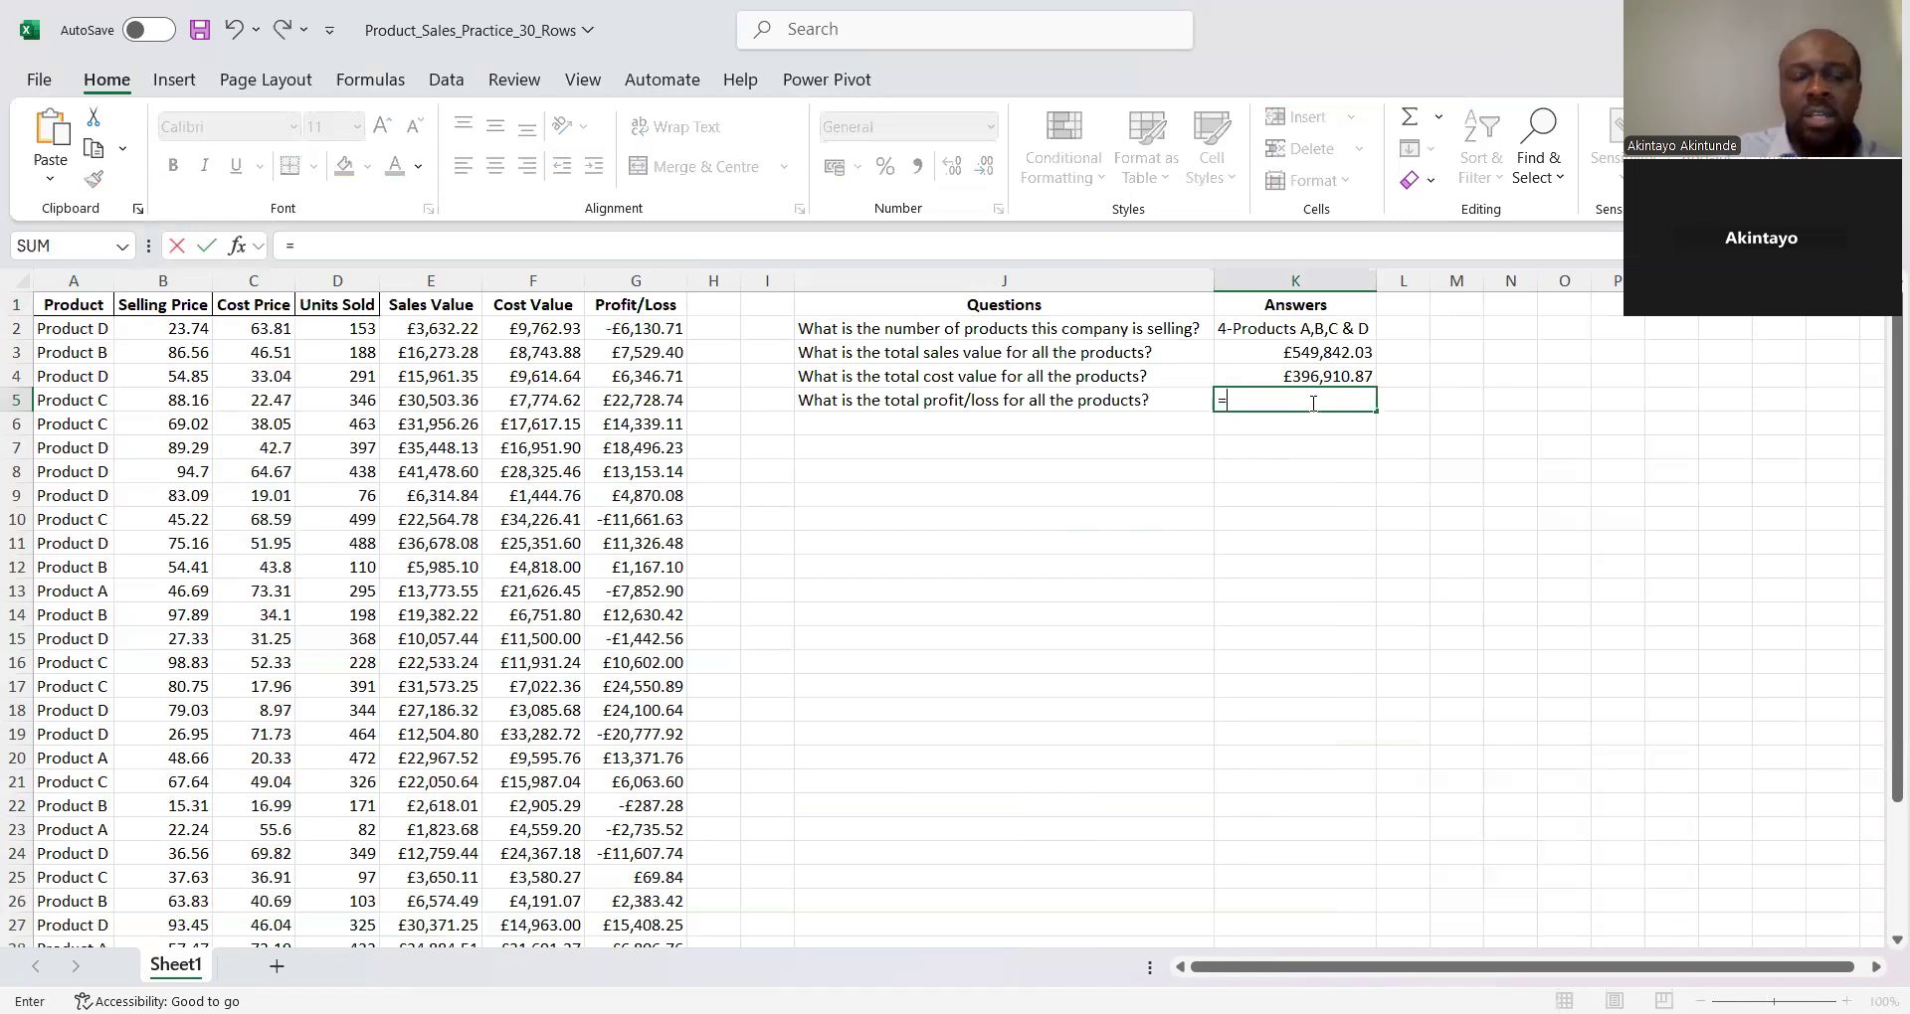
scroll(831, 684, "down", 2)
left_click(637, 902)
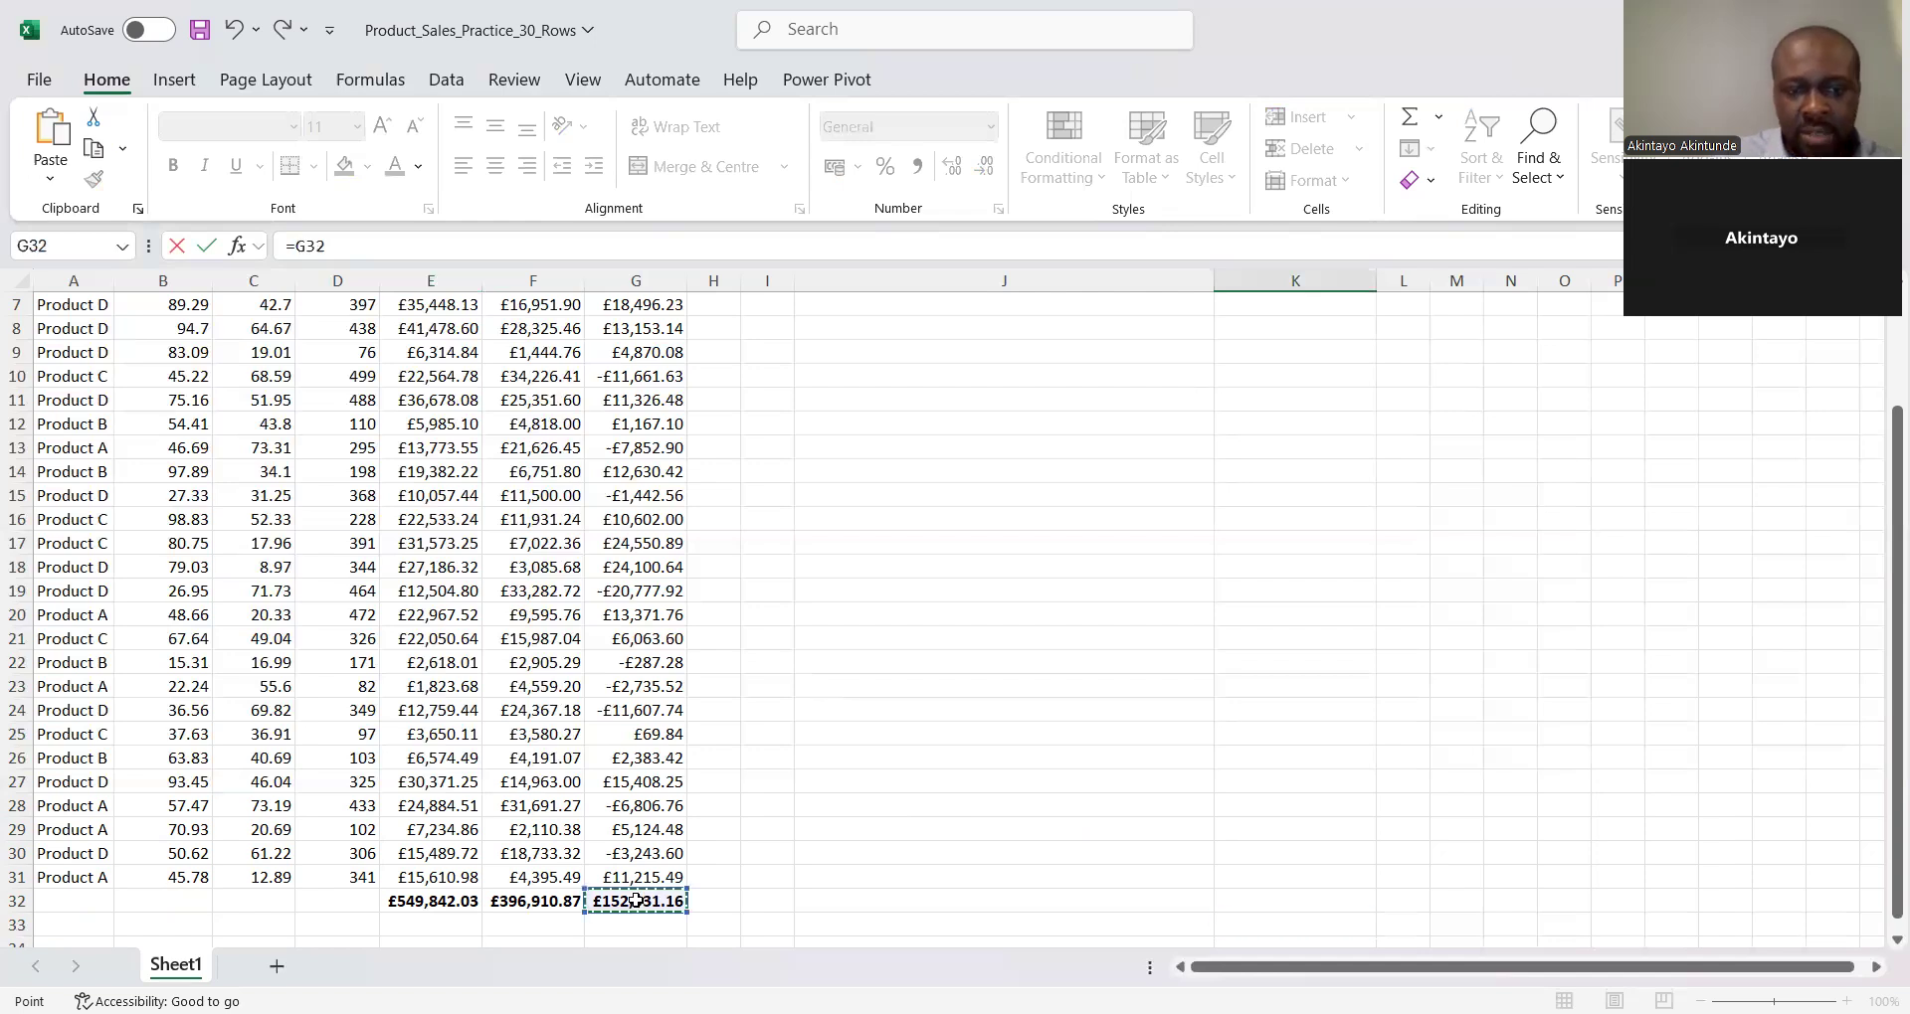
key("Return")
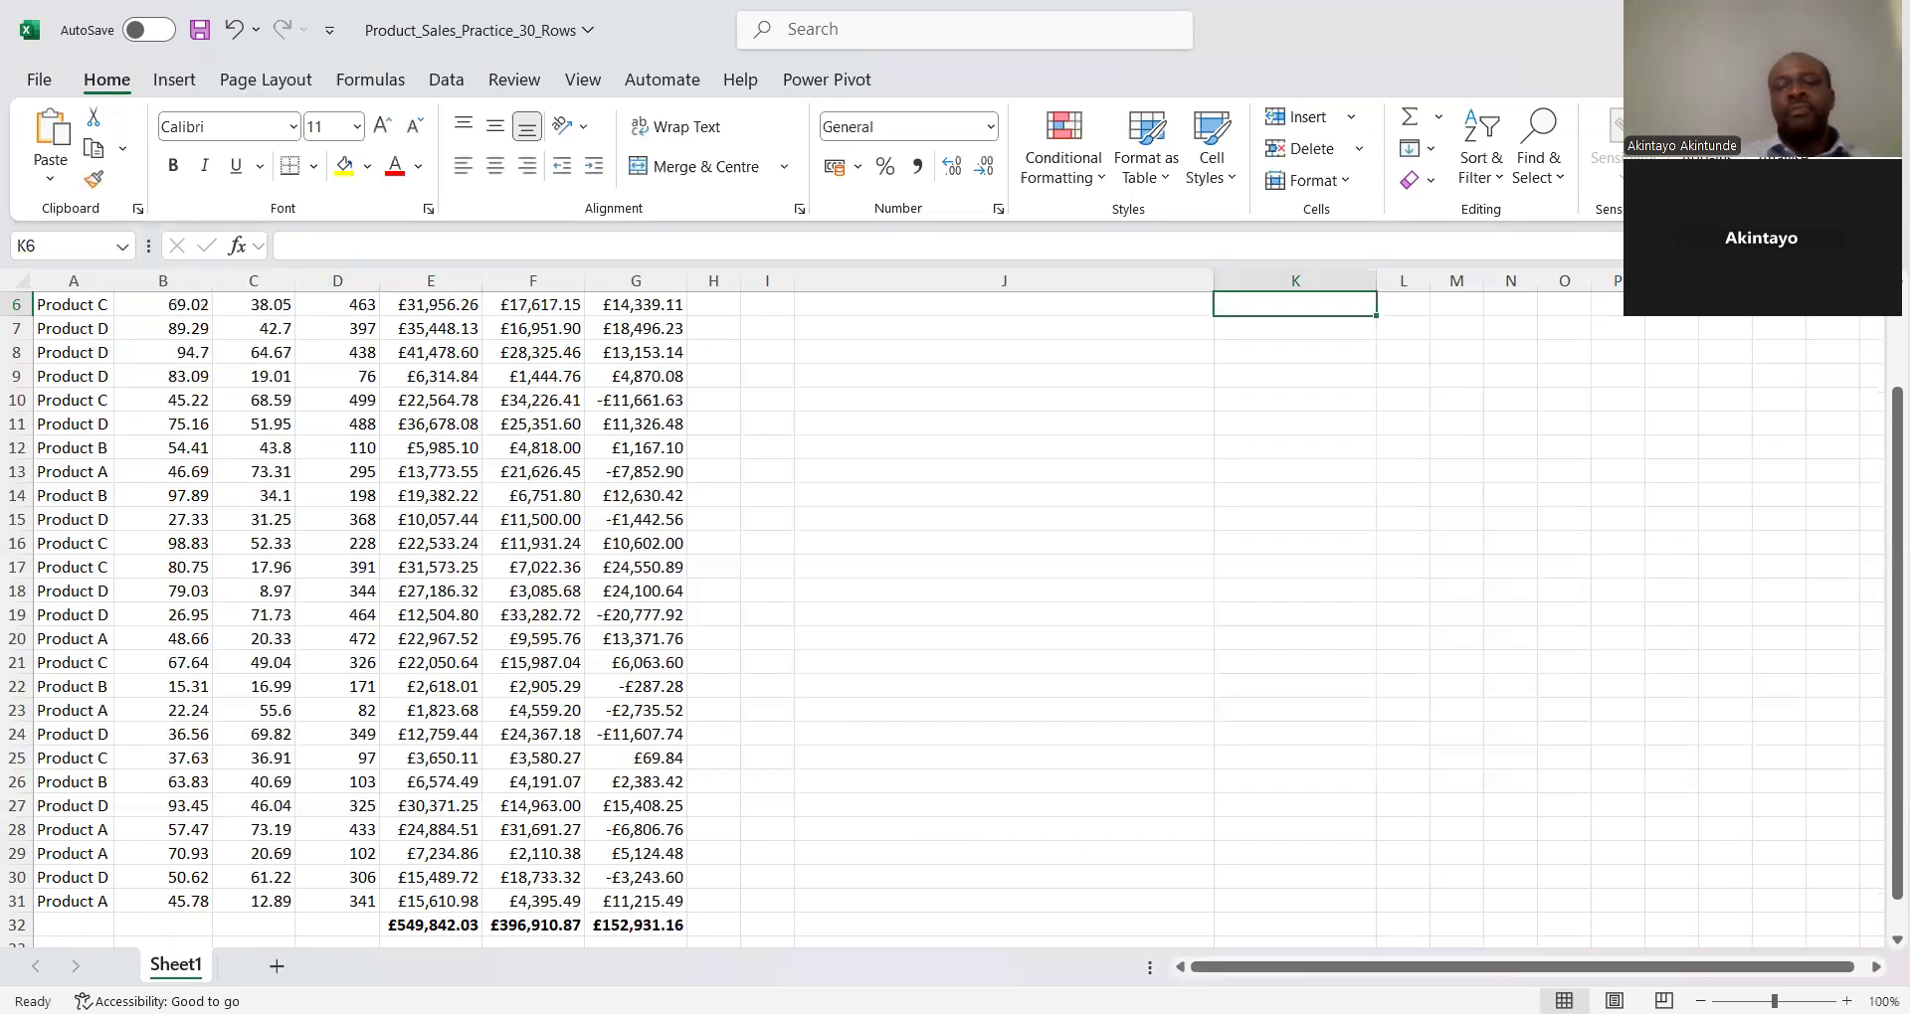
key("ctrl+Up")
key("ctrl+Up")
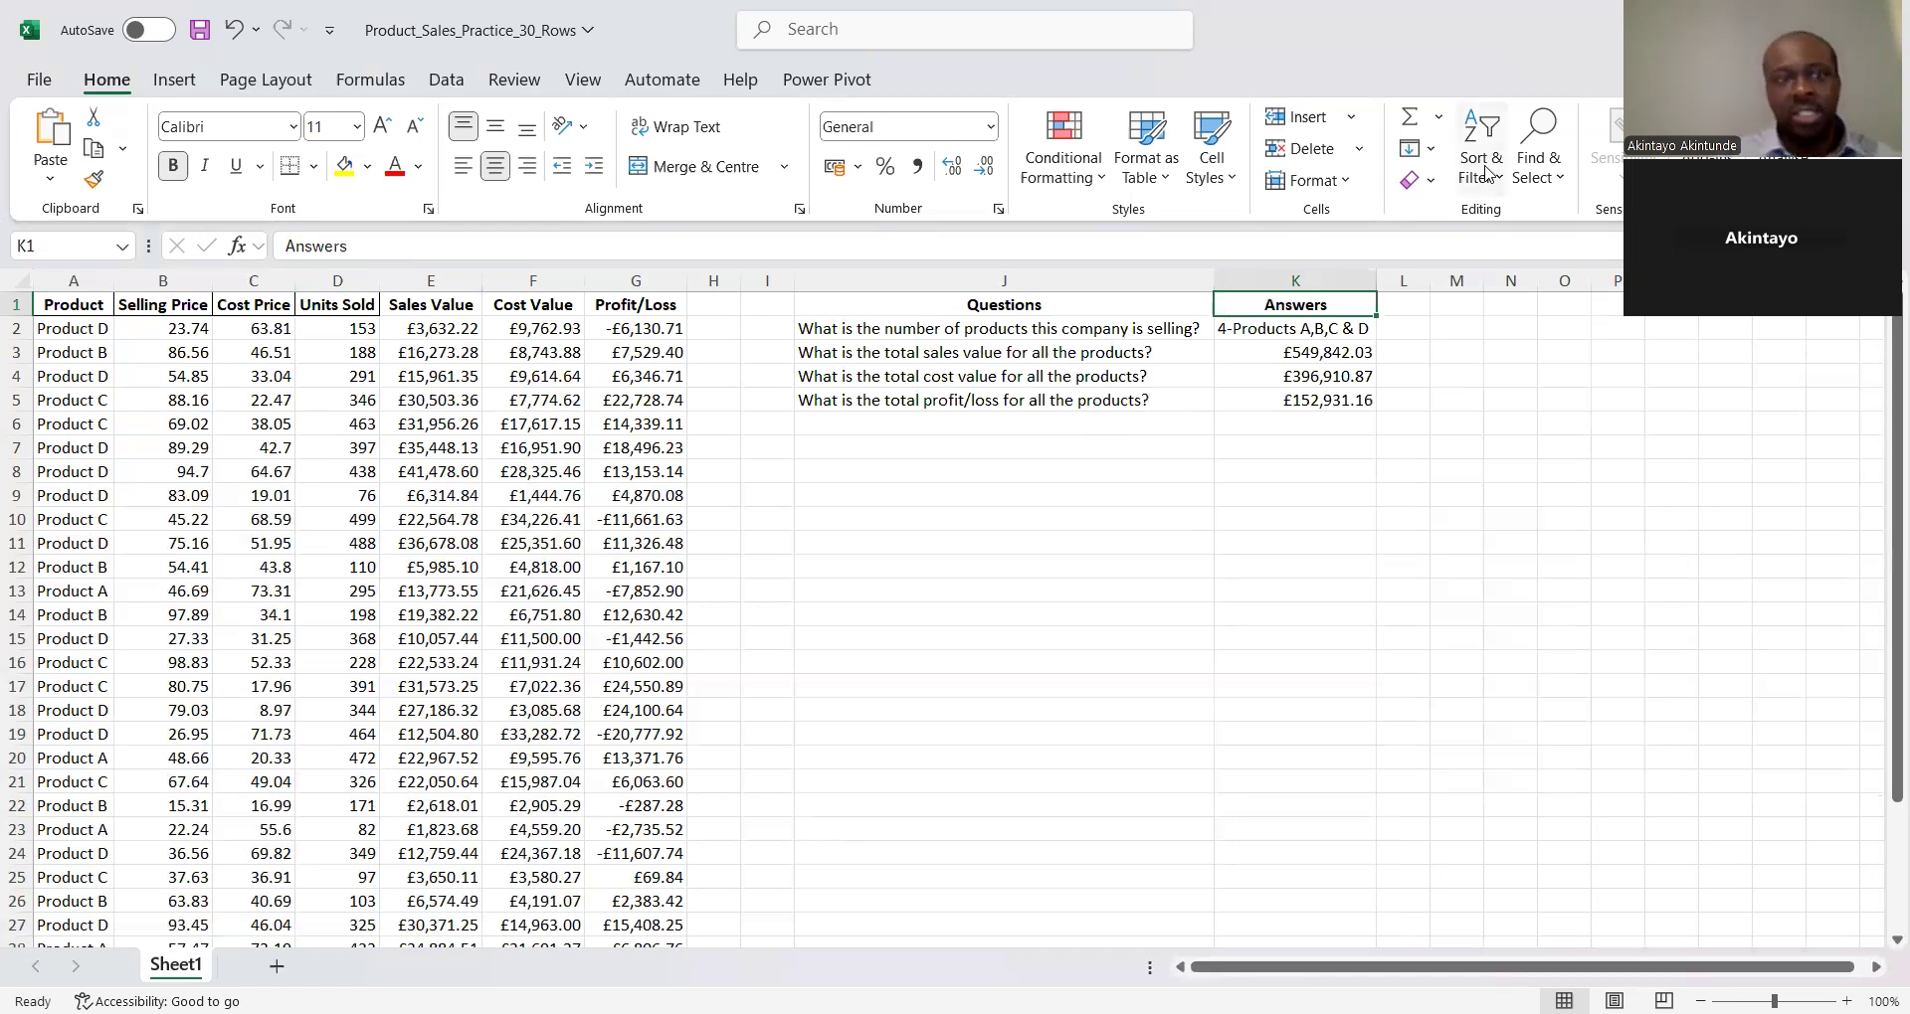
left_click(954, 554)
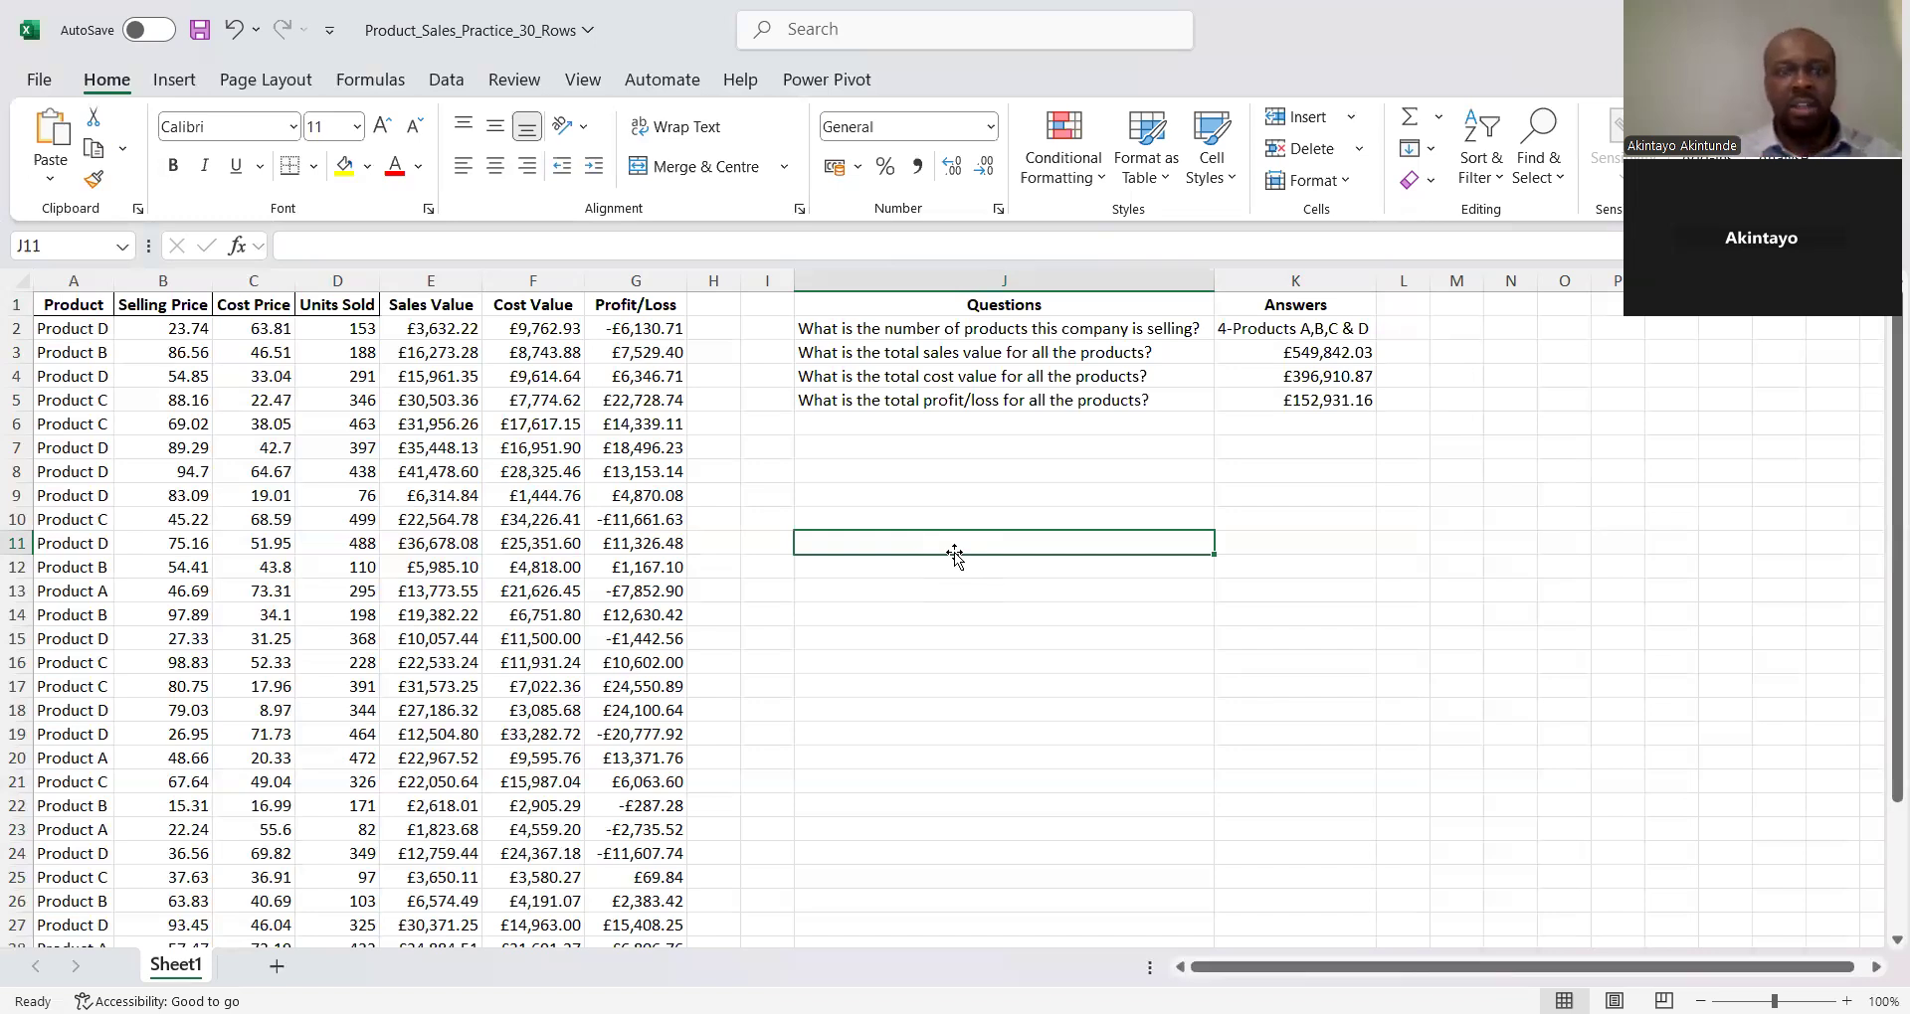
Filter the product table to show only Product A and remove the filter again
left_click(77, 282)
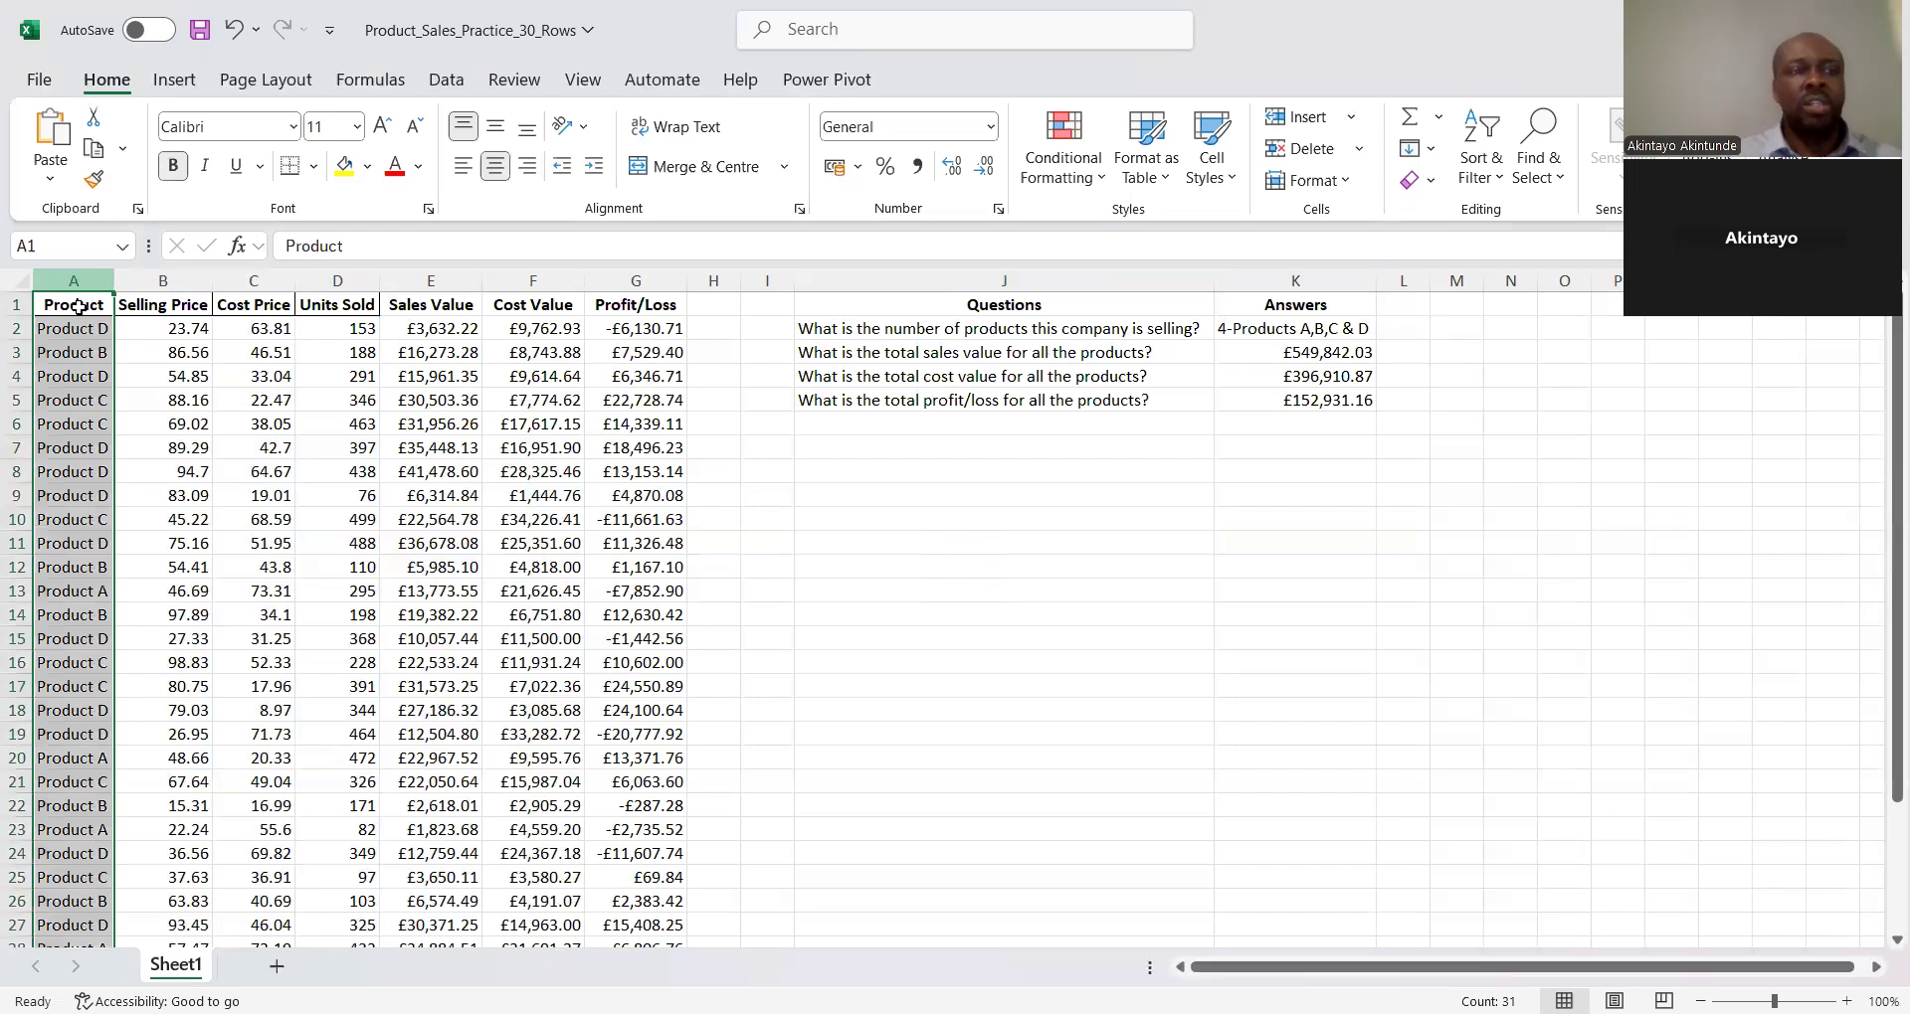
left_click(76, 306)
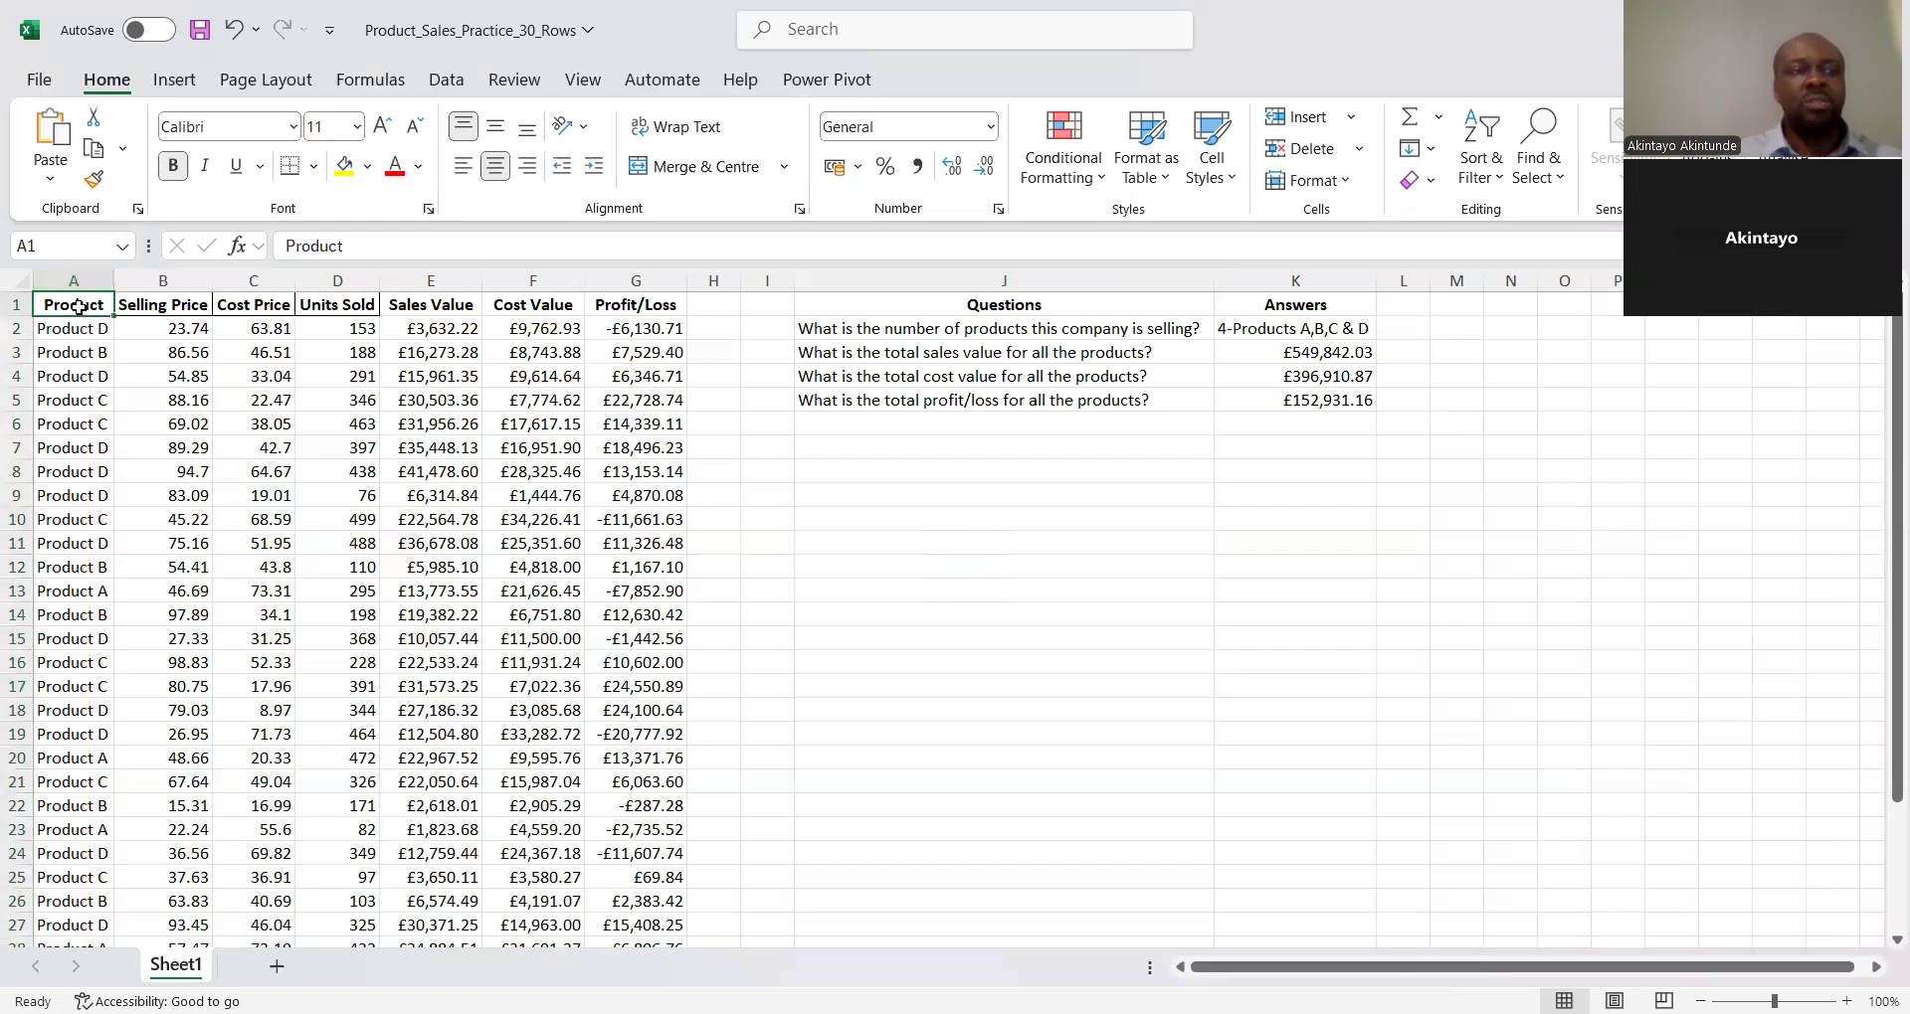
left_click(1483, 165)
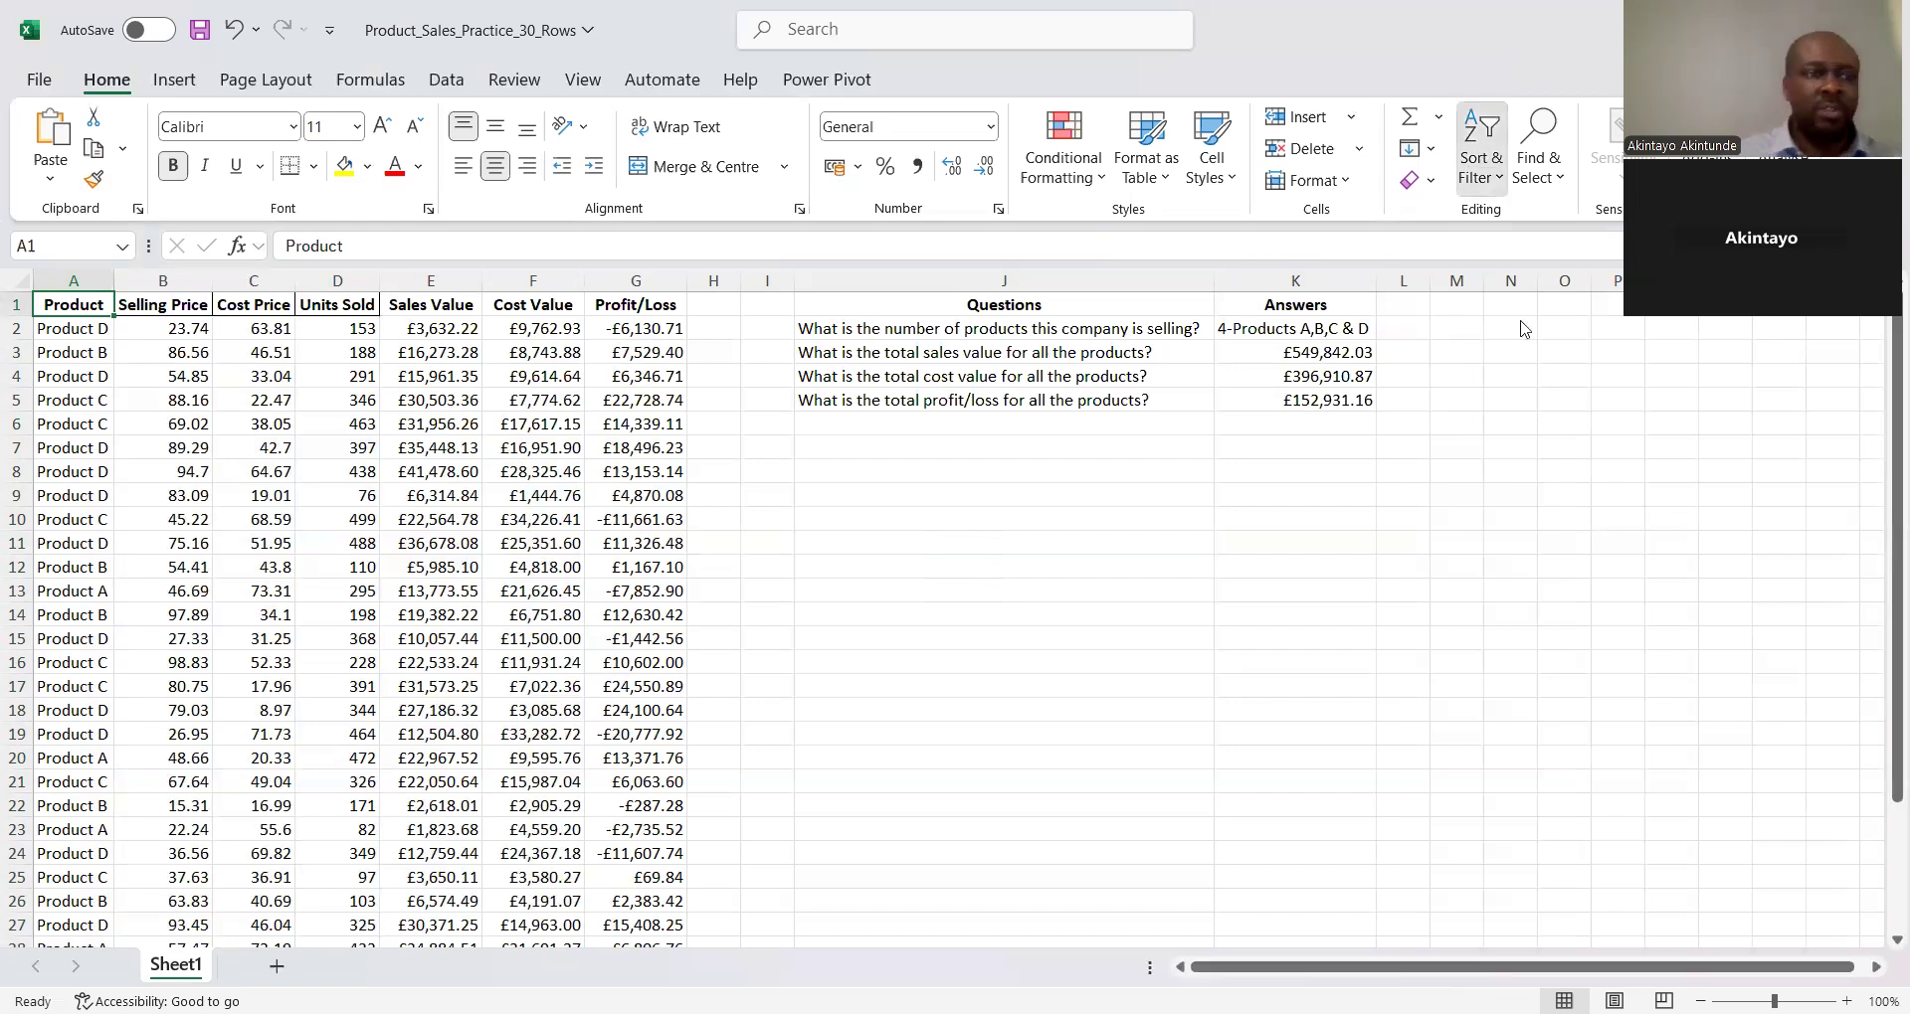
left_click(104, 305)
left_click(67, 627)
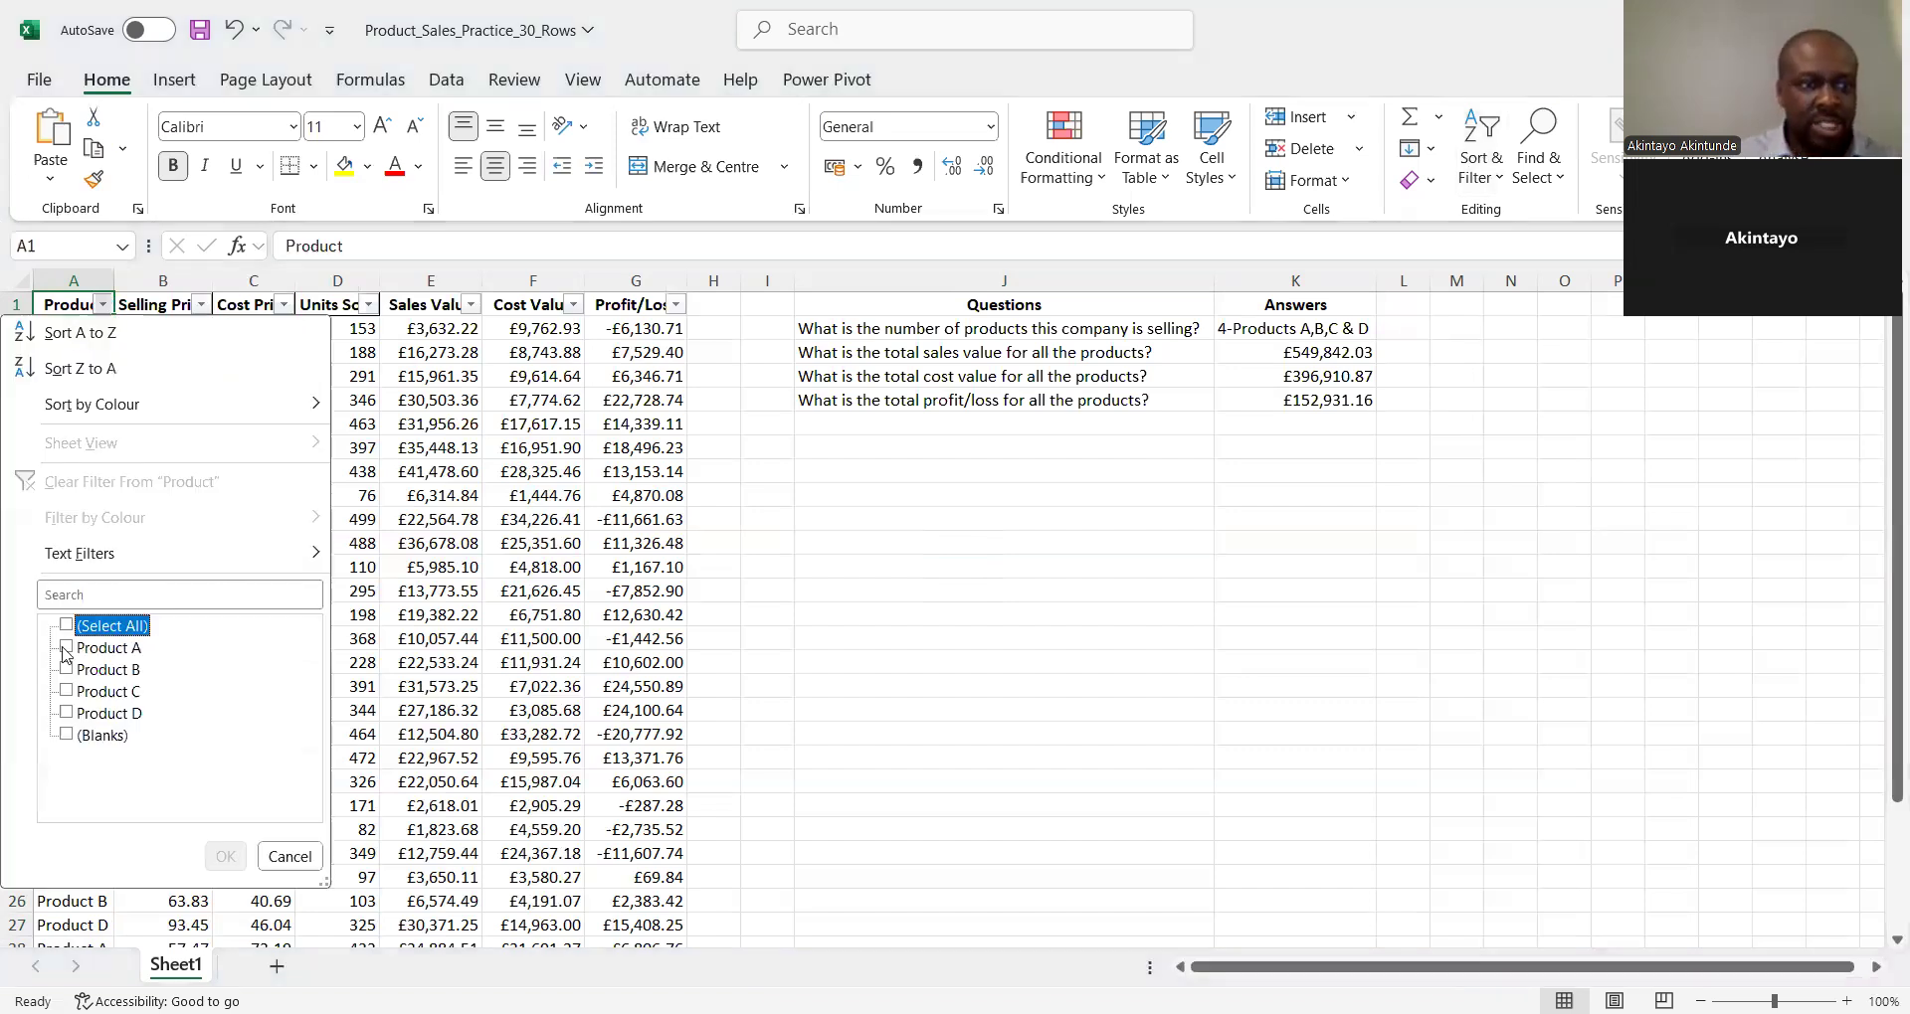
left_click(227, 857)
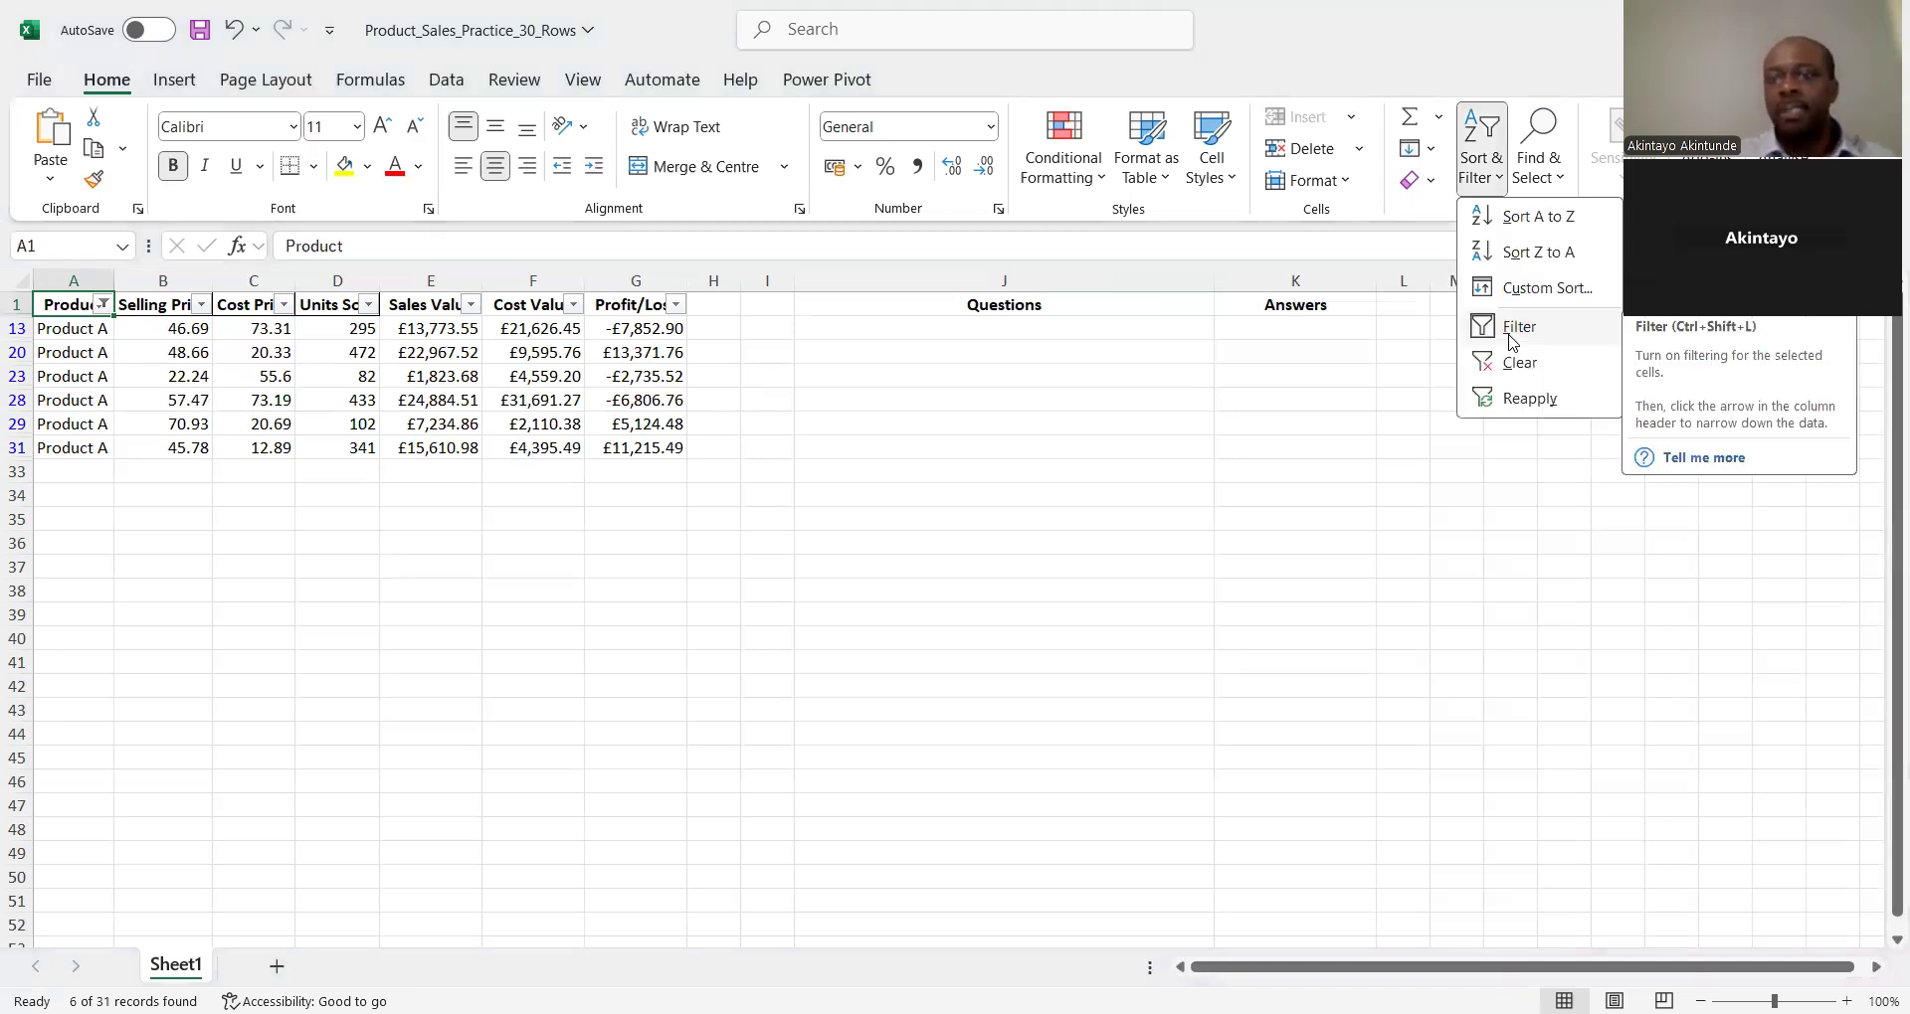
left_click(1511, 341)
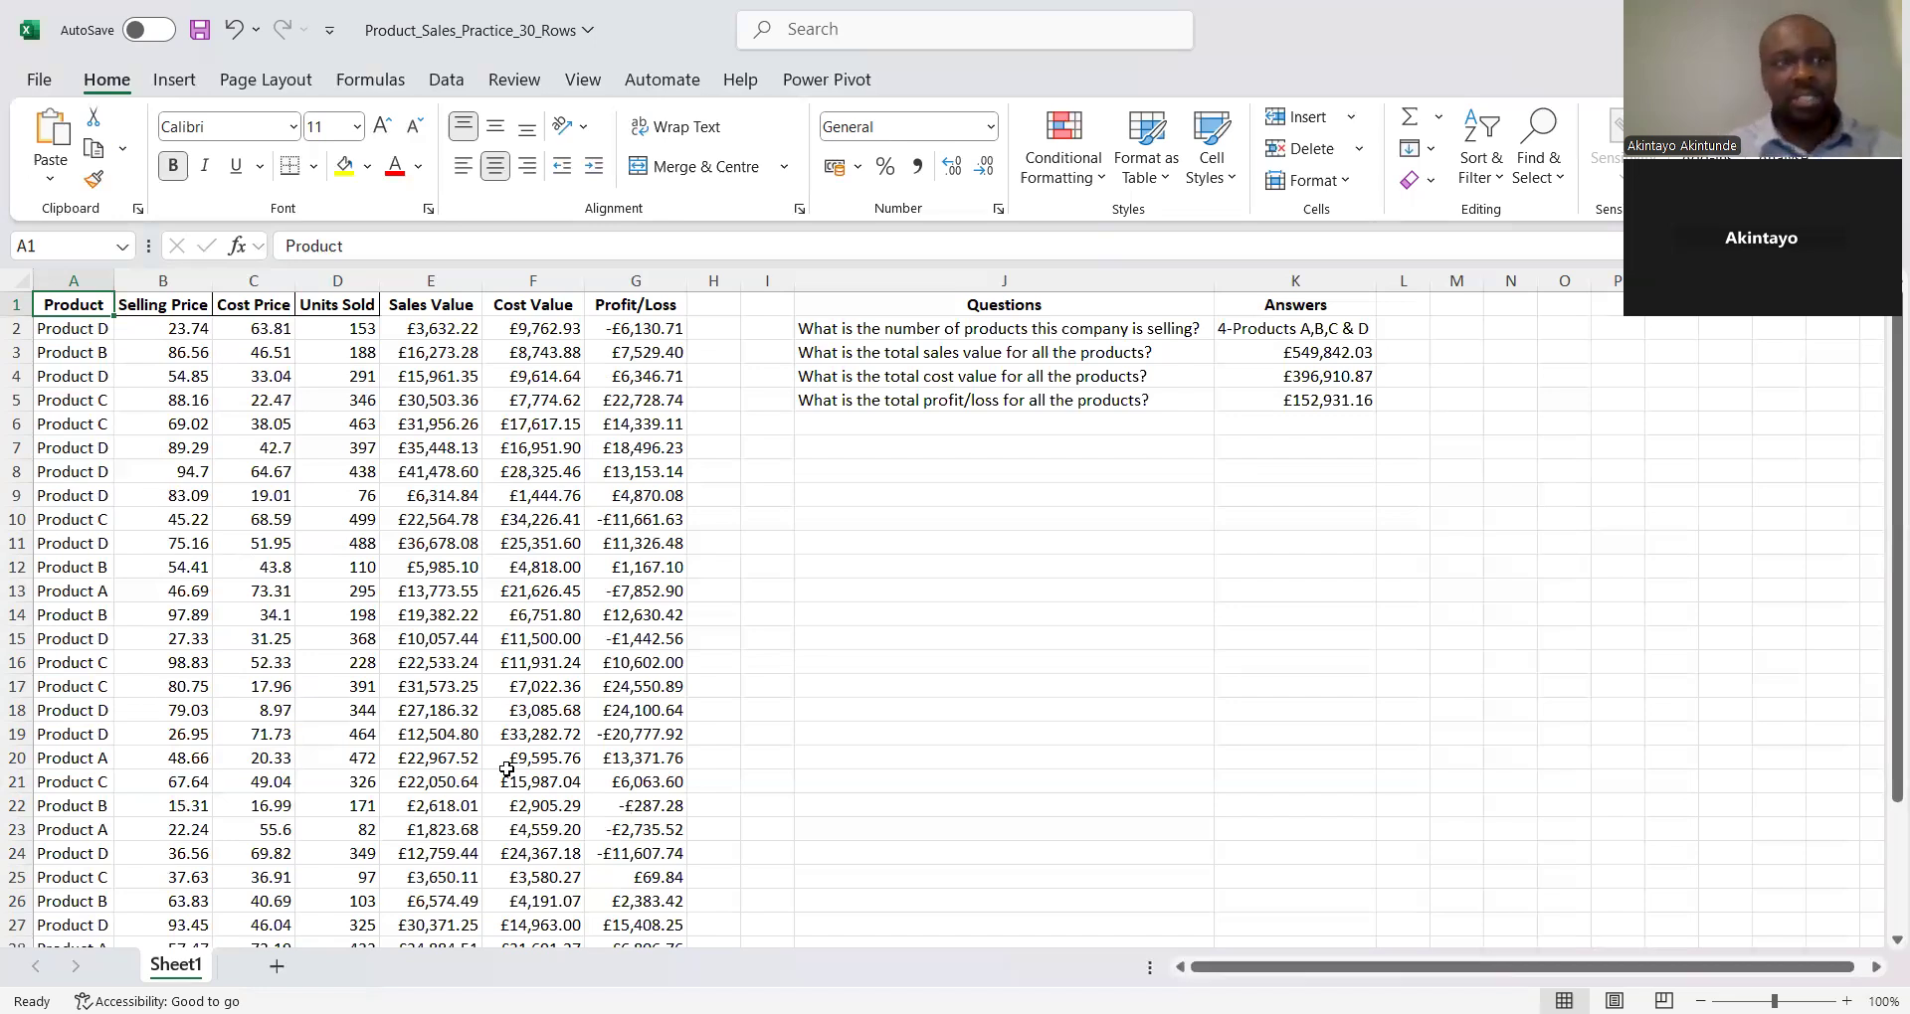
Select the product data A1:G31 and insert the recommended PivotTable "Sum of Sales Value by Product"
left_click(171, 82)
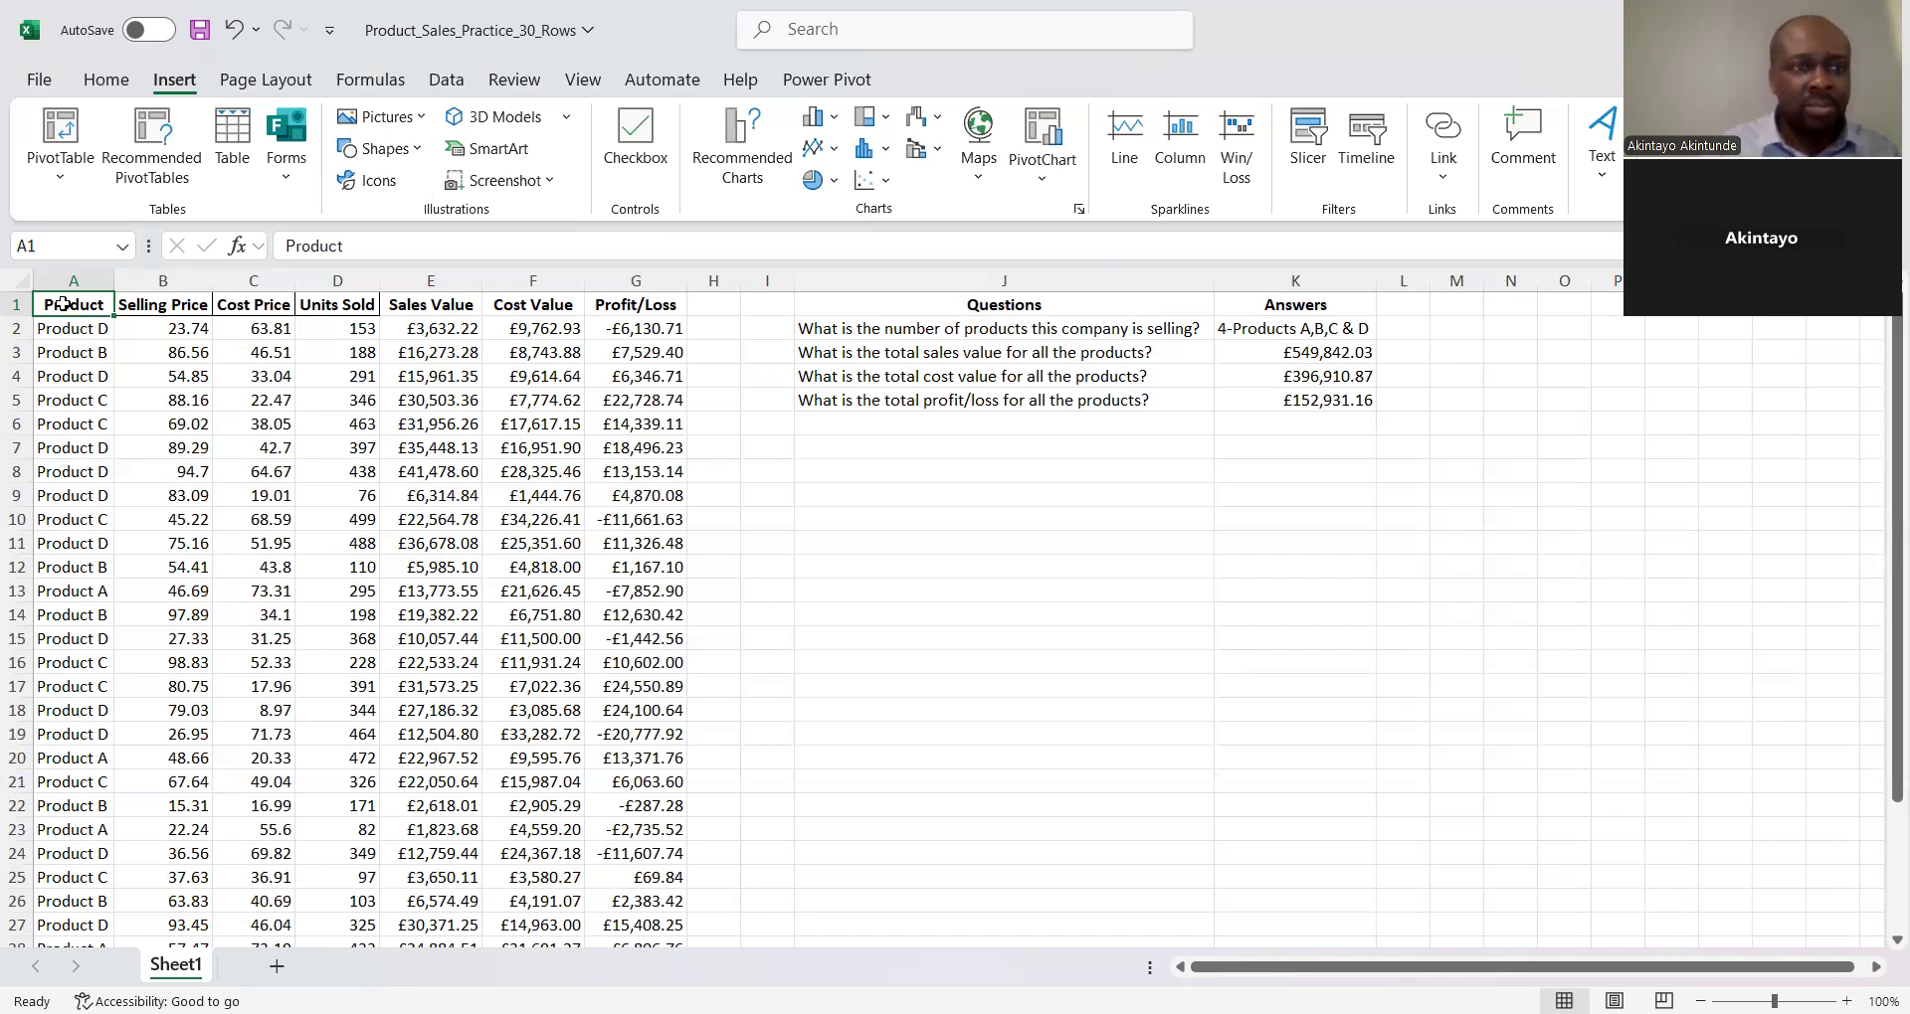
left_click_drag(61, 304, 628, 690)
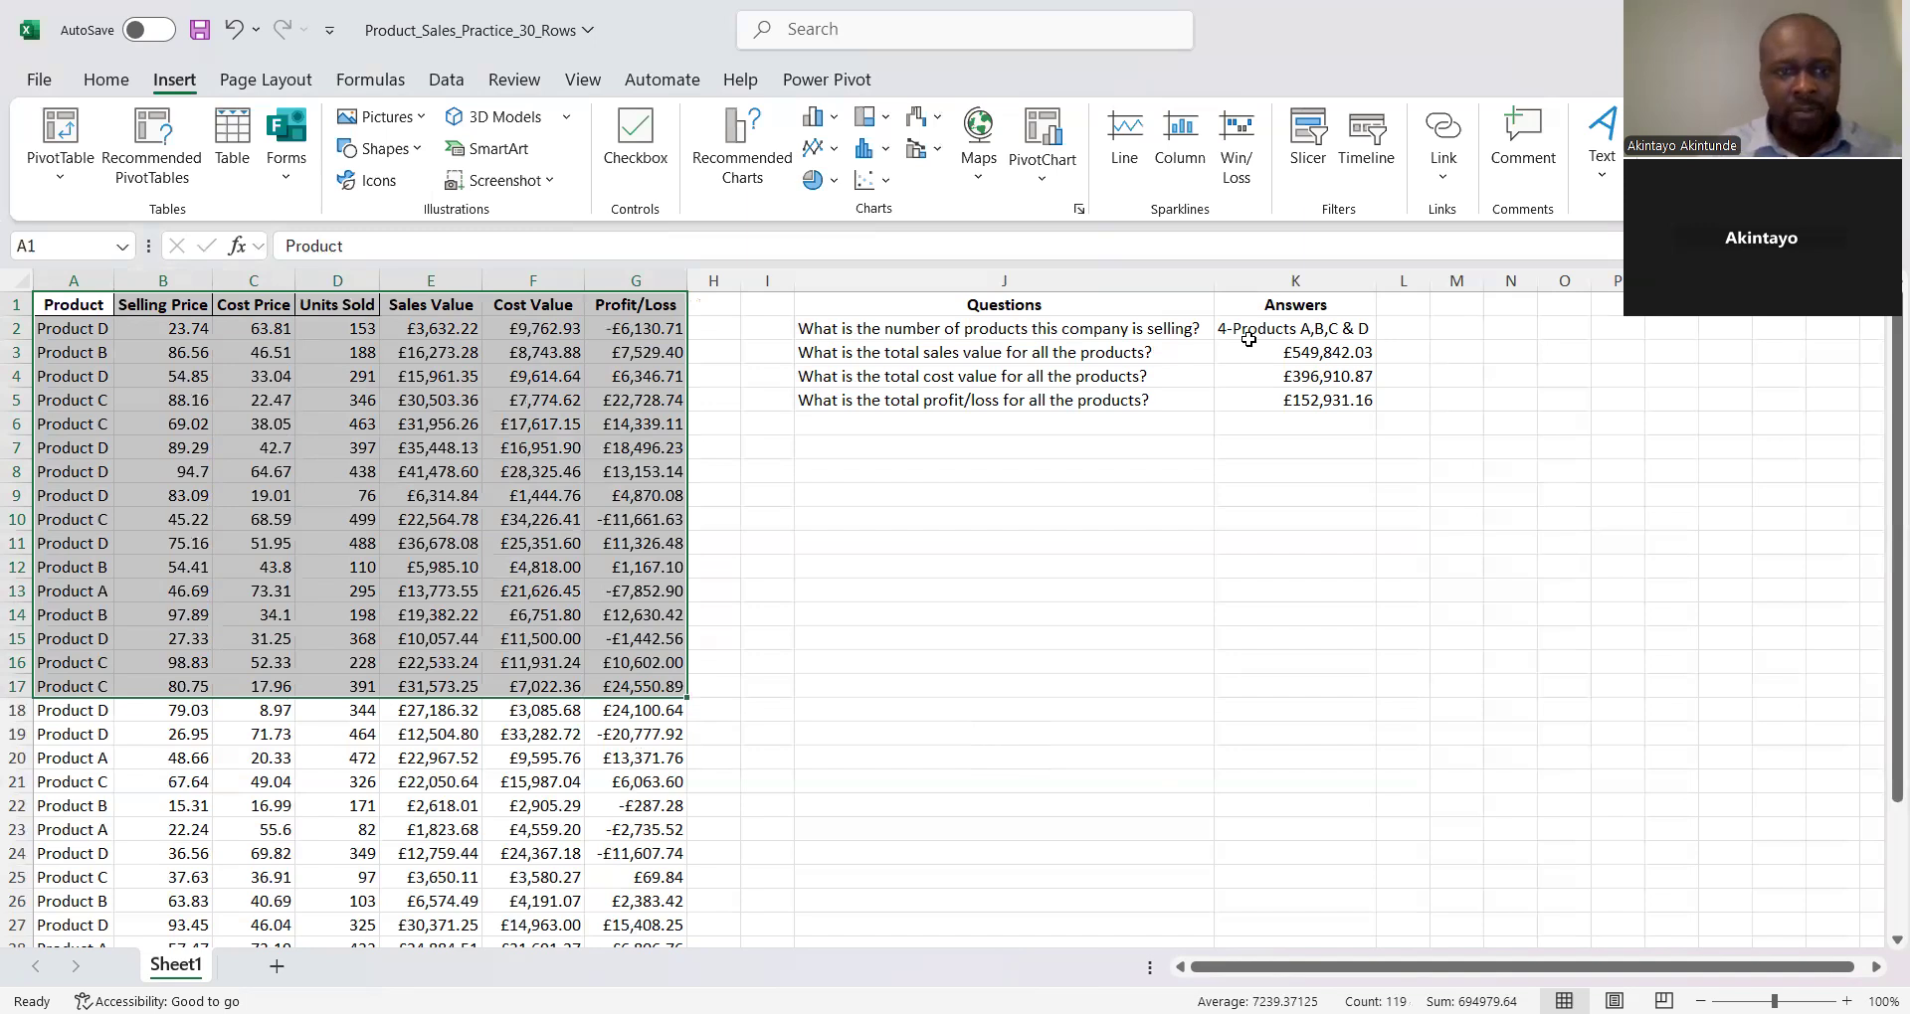
key("ctrl+shift+Down")
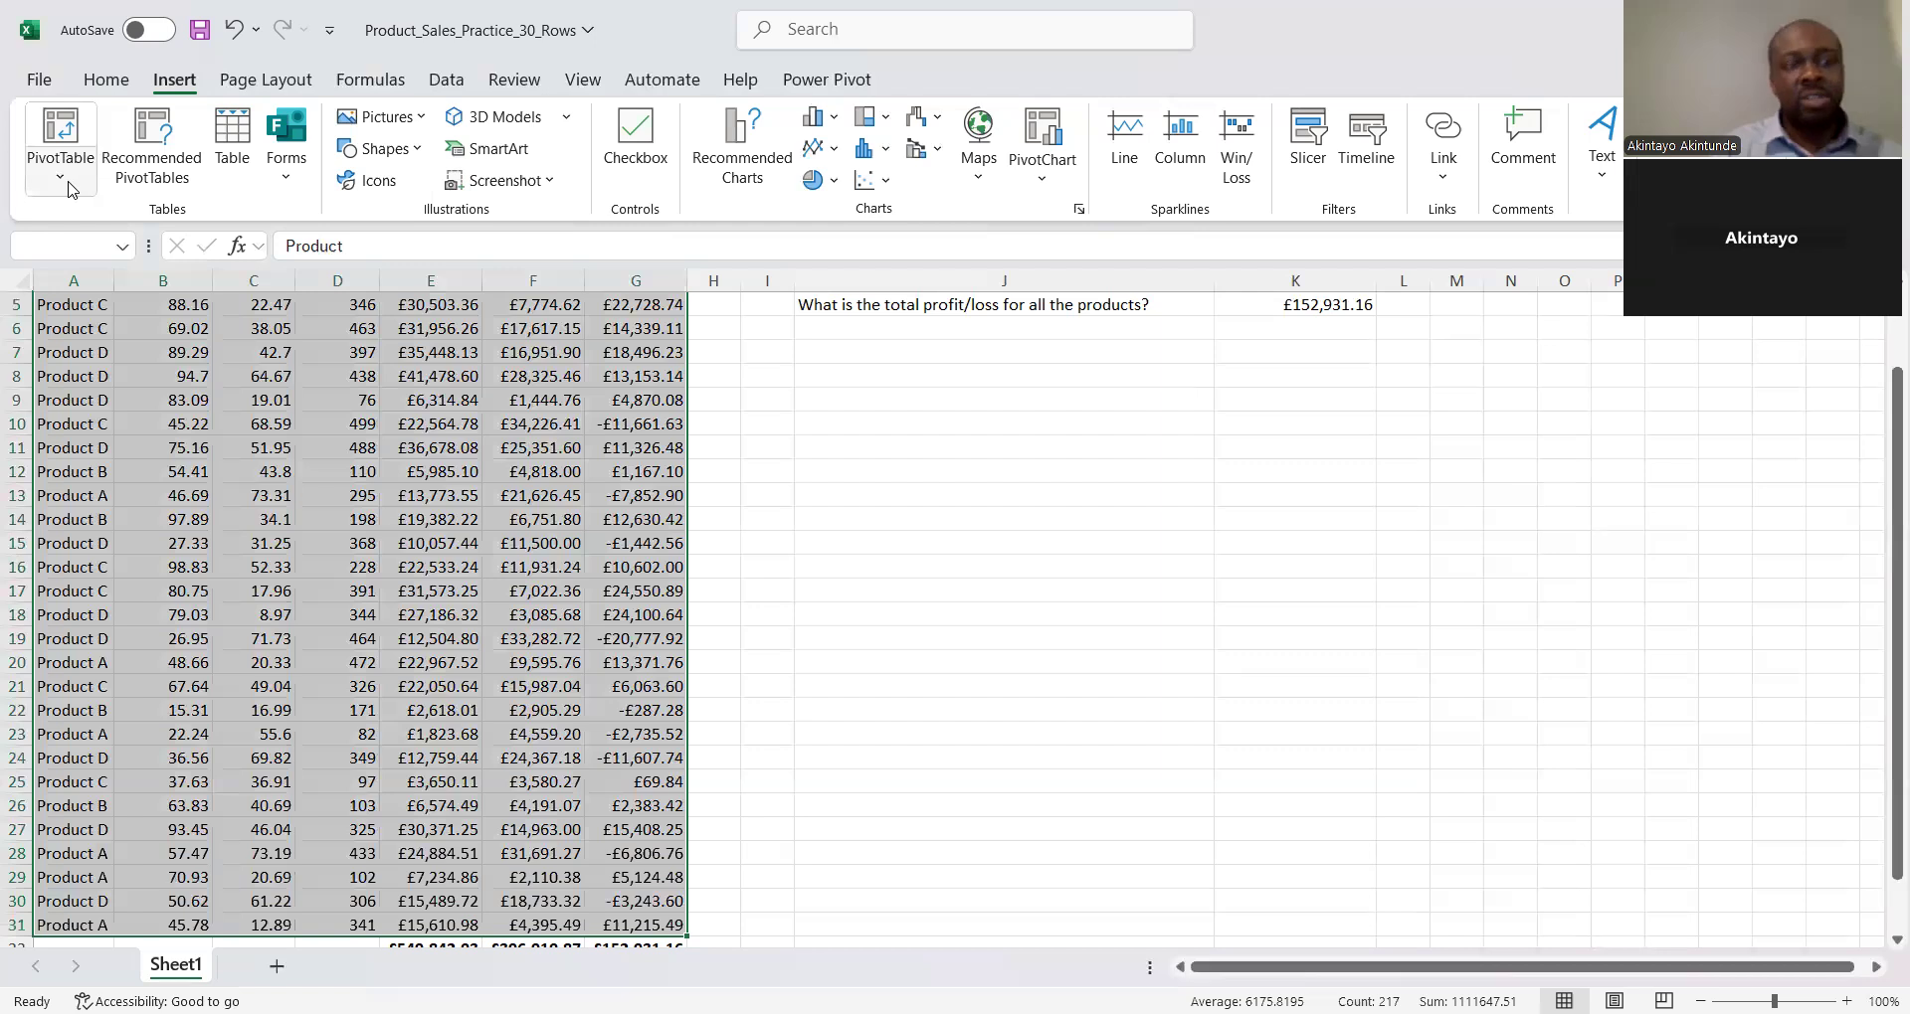
left_click(148, 154)
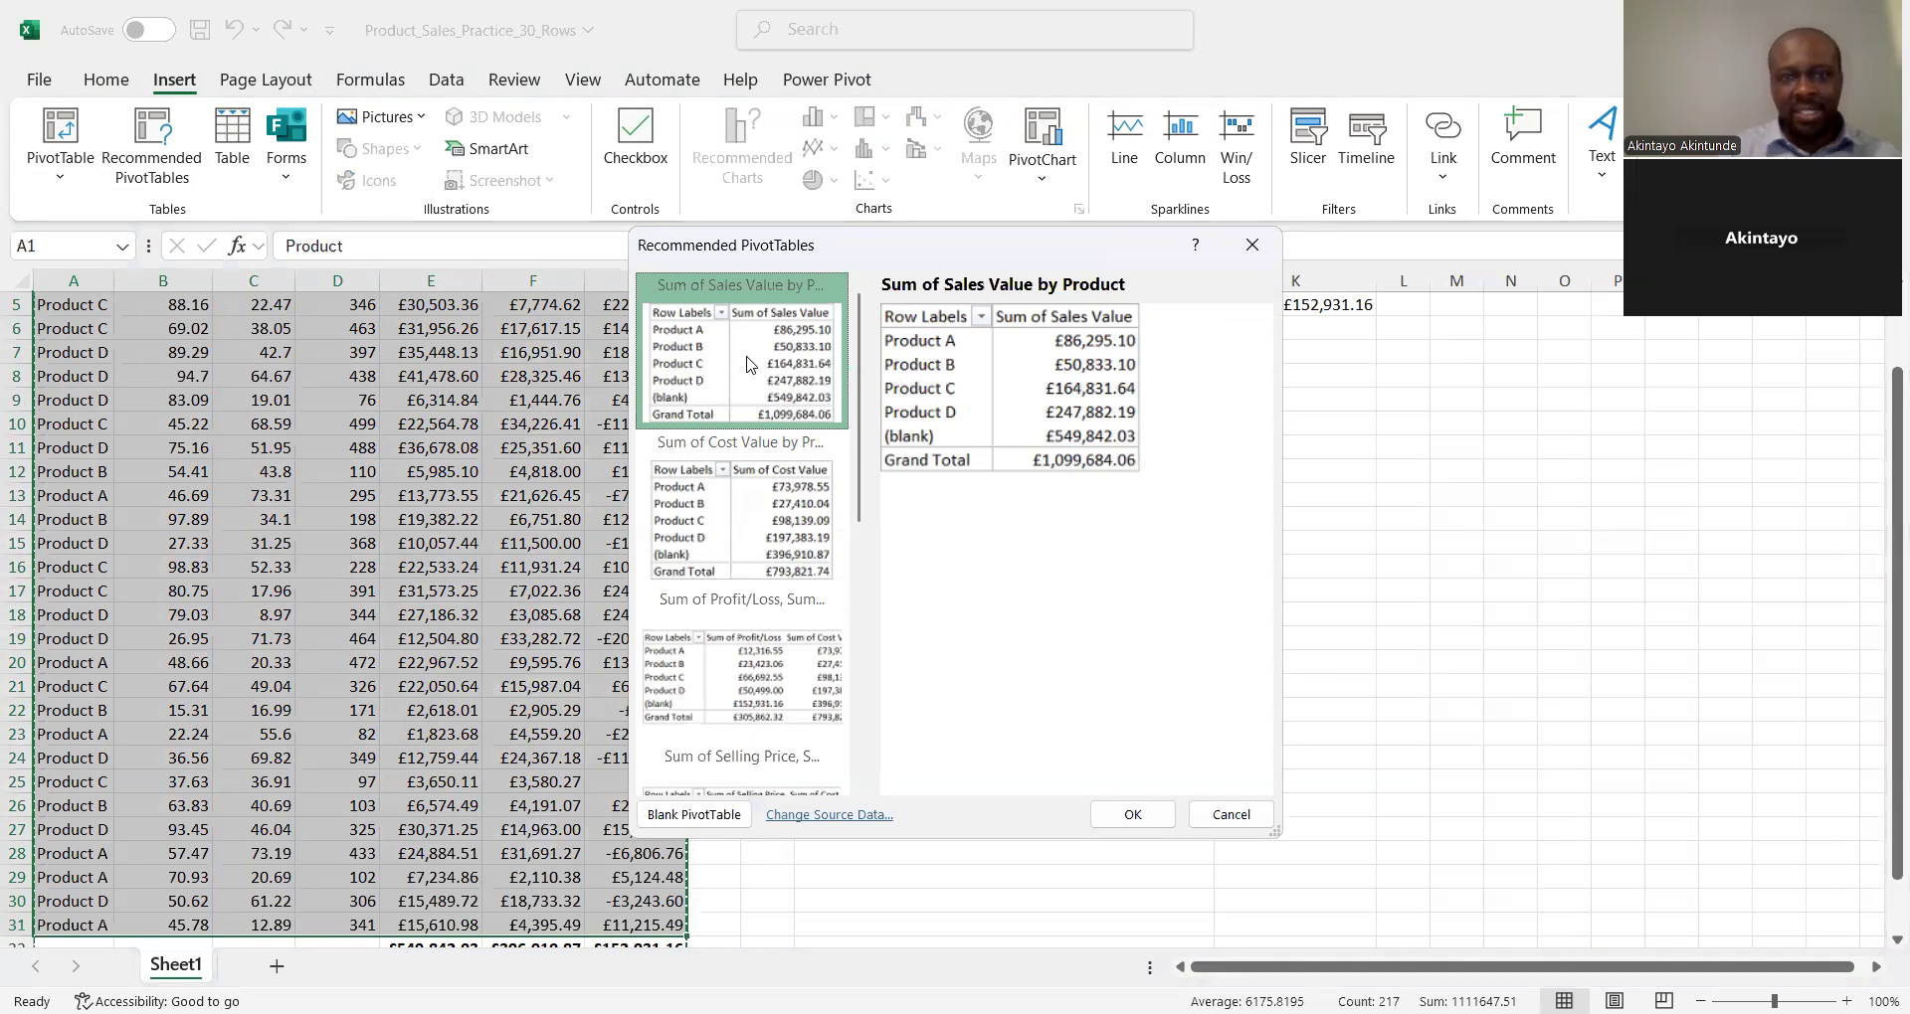
left_click(1135, 815)
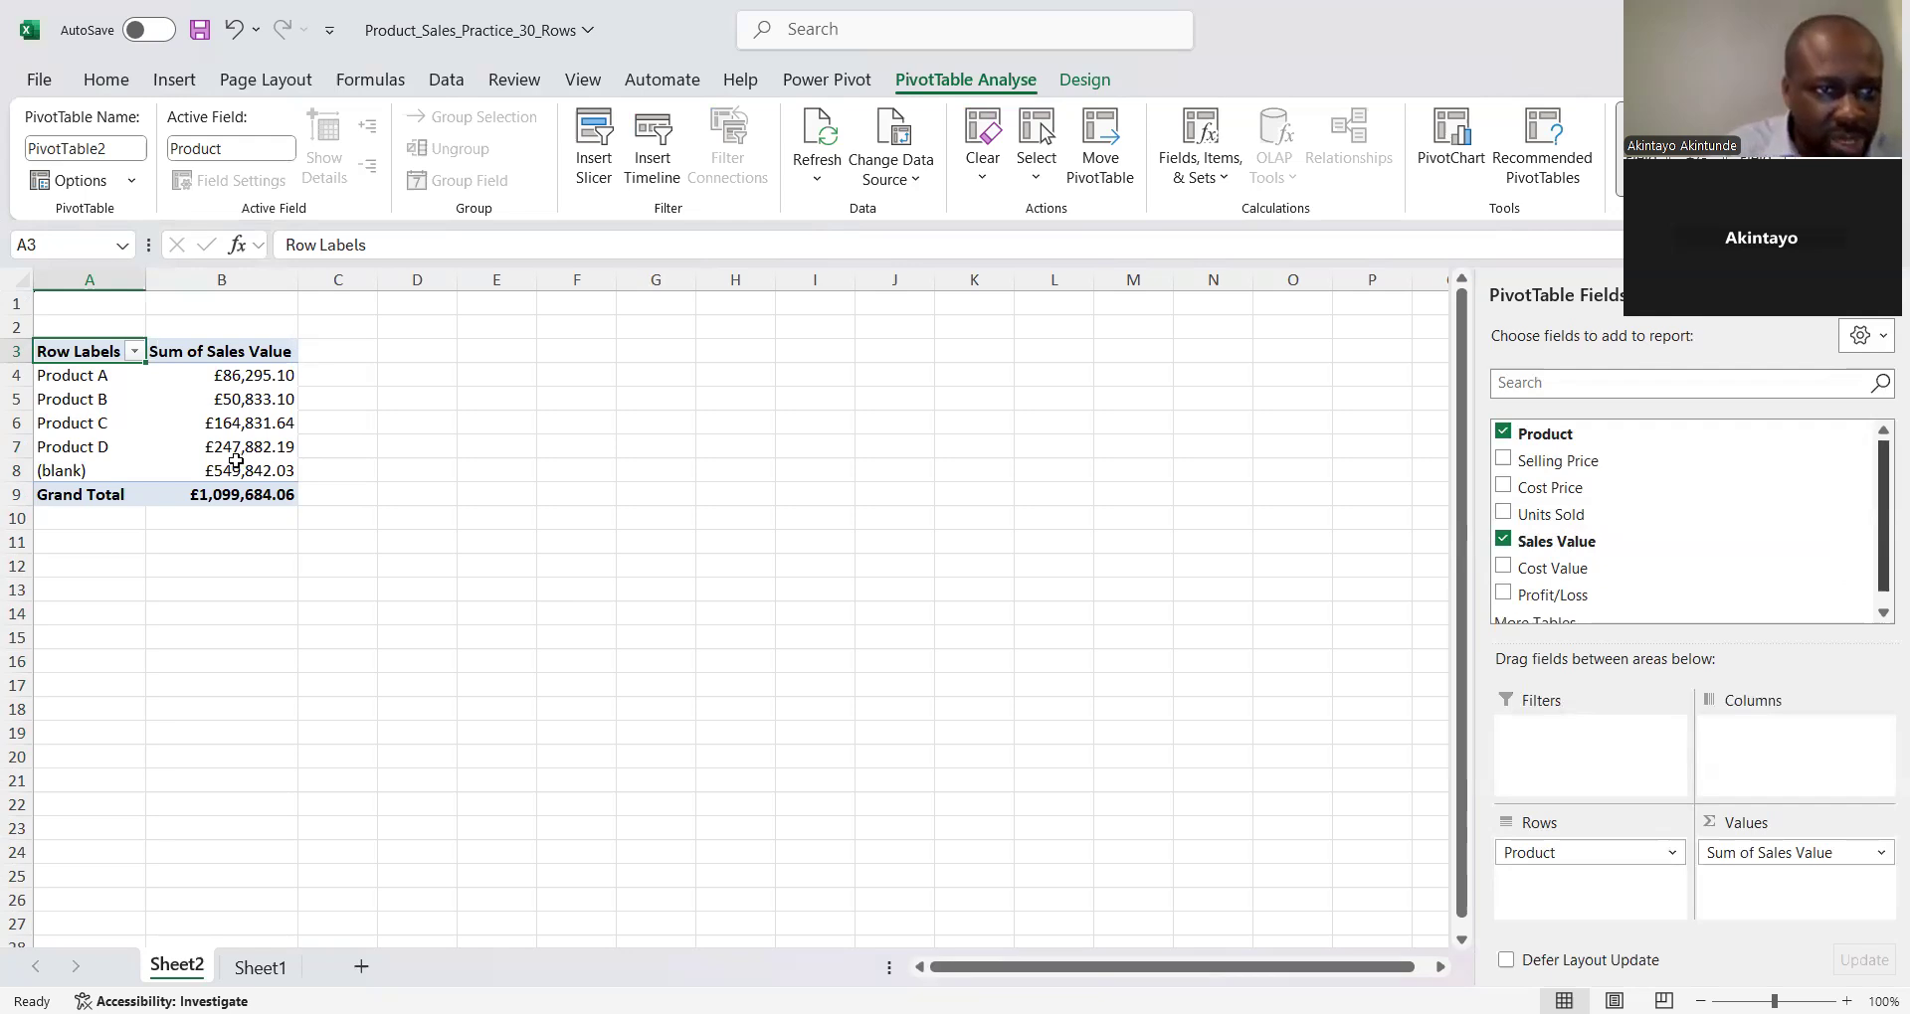
Compare the PivotTable's (blank) row value in B8 with the totals row beneath the source data on Sheet1
mouse_move(205, 473)
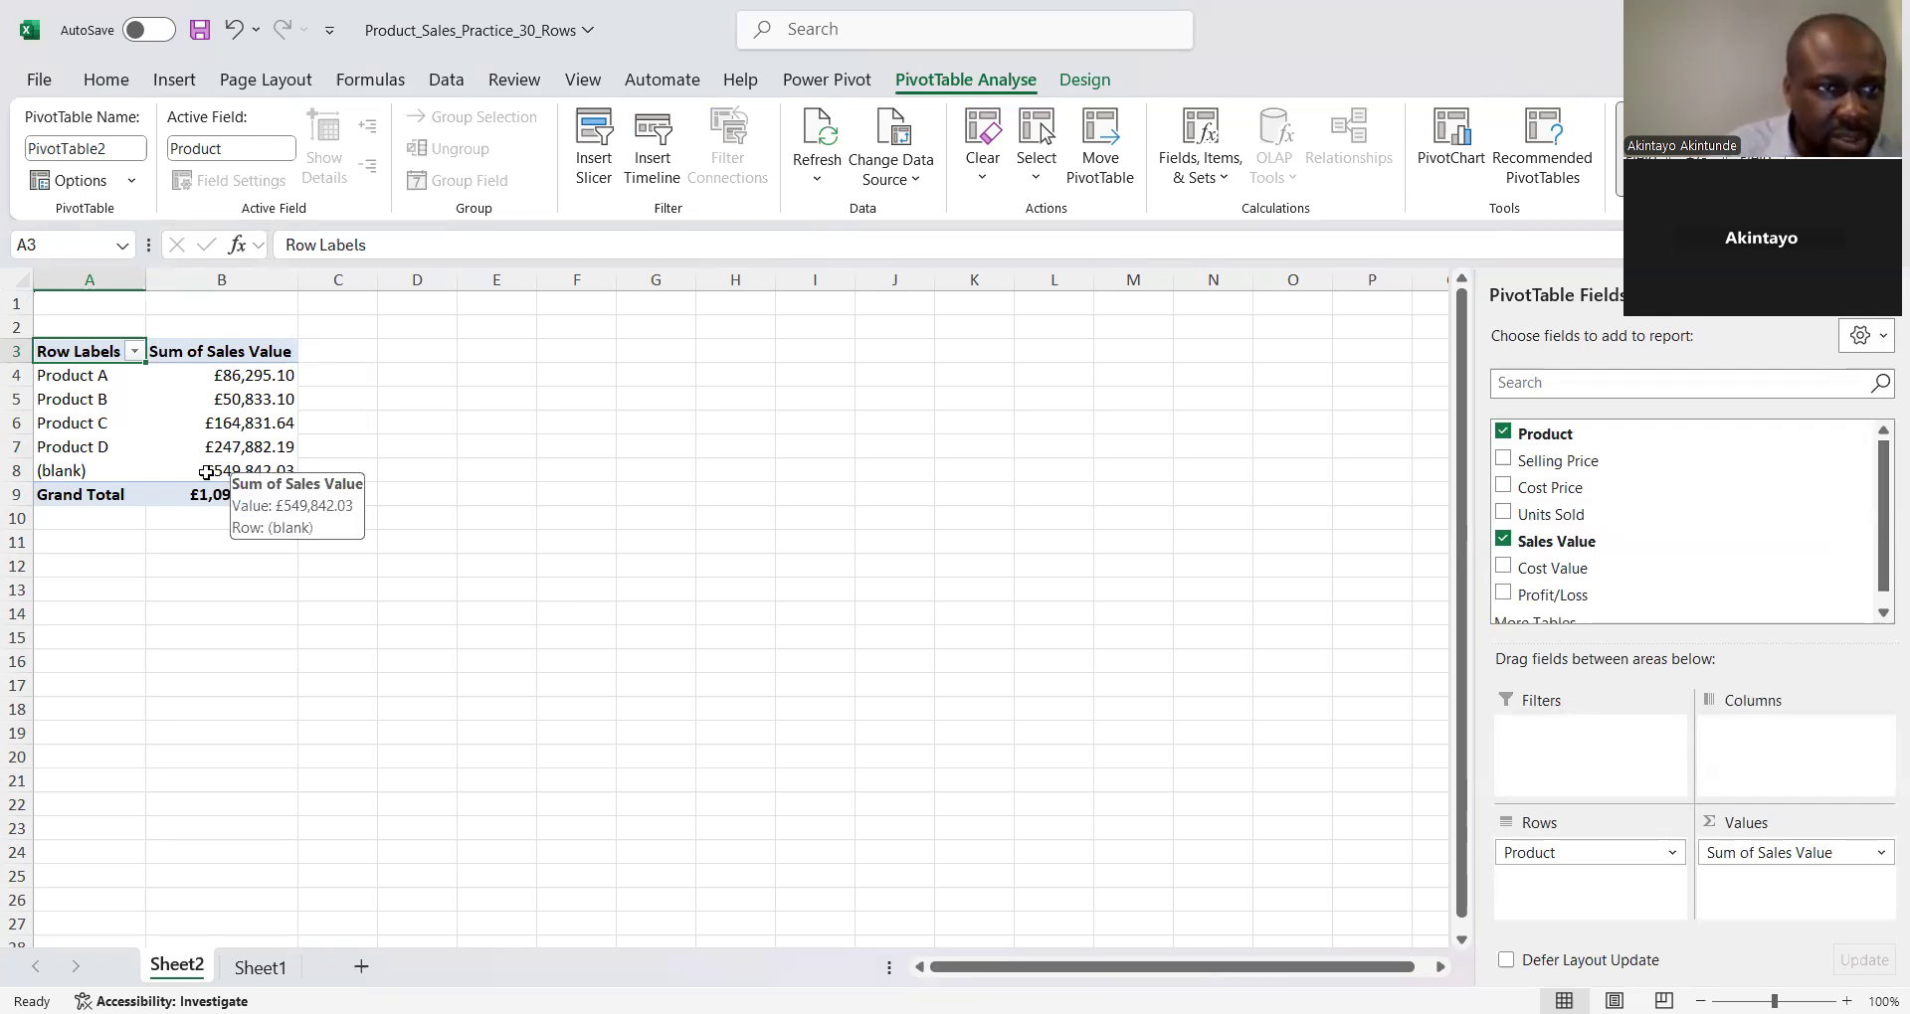
left_click(205, 473)
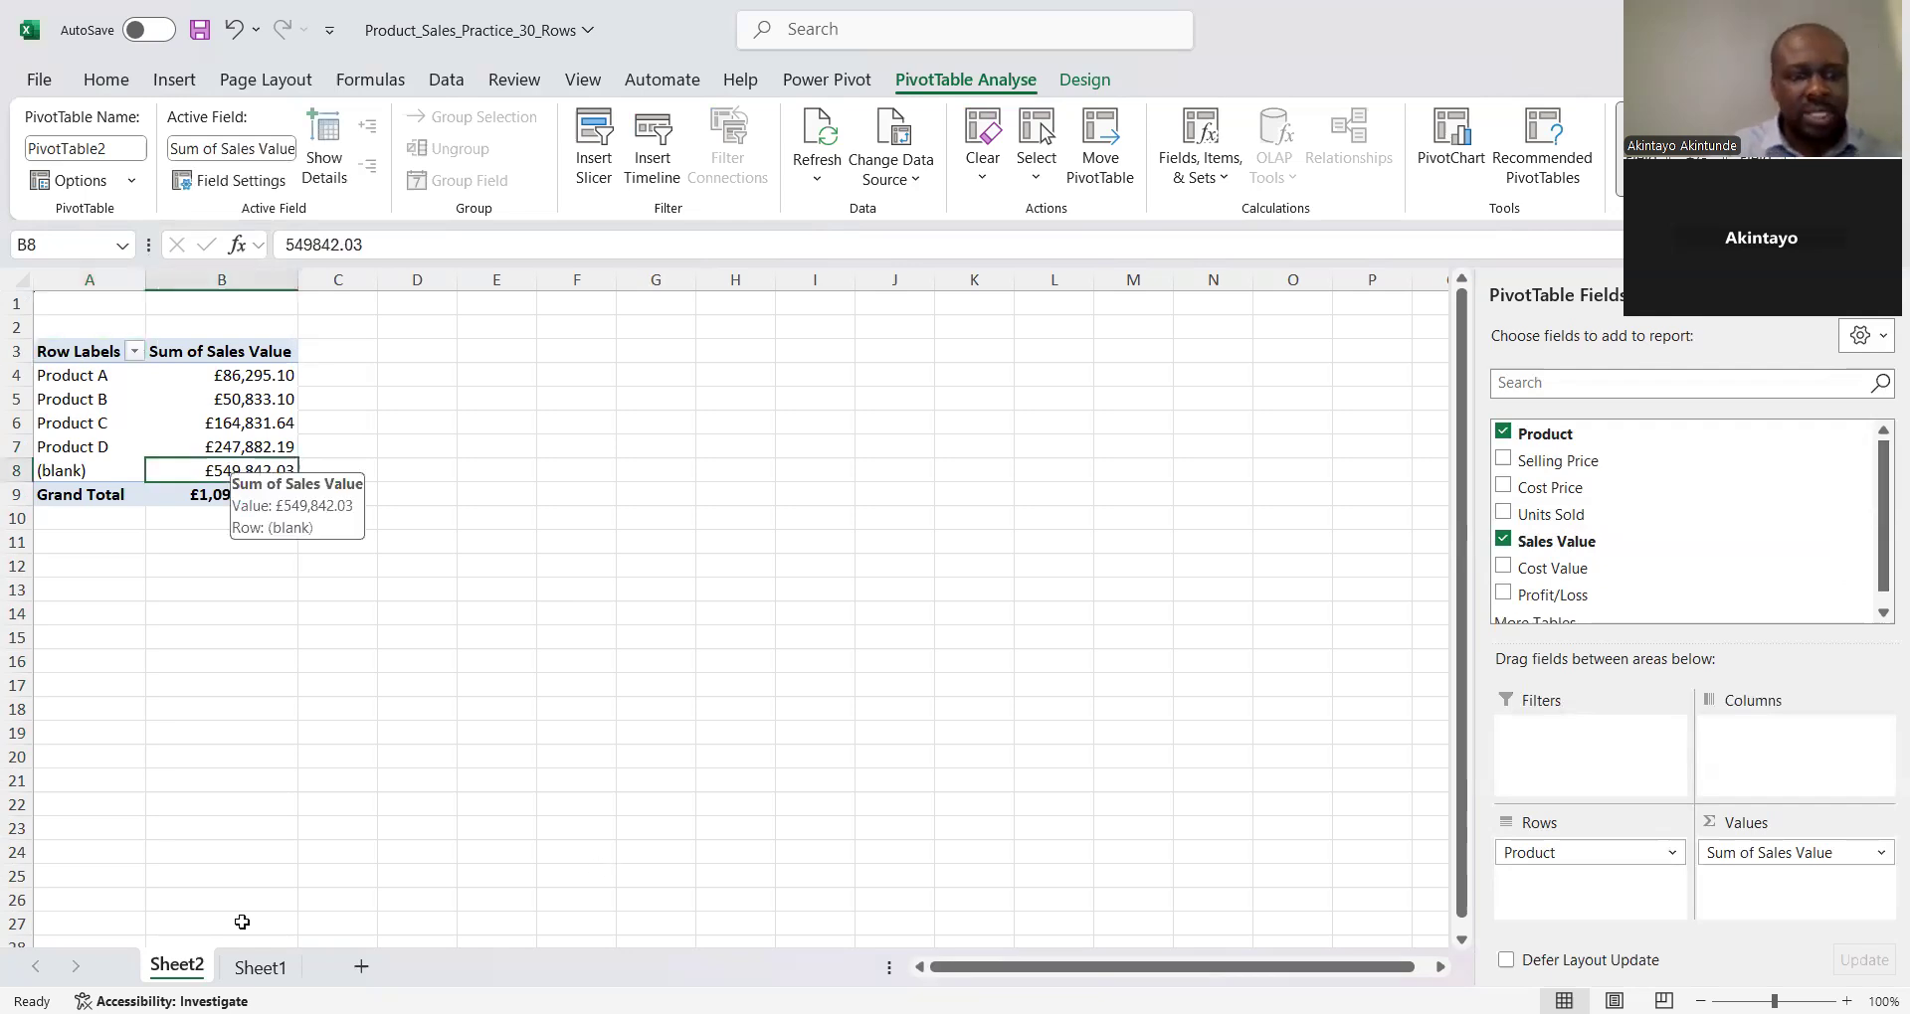
left_click(264, 968)
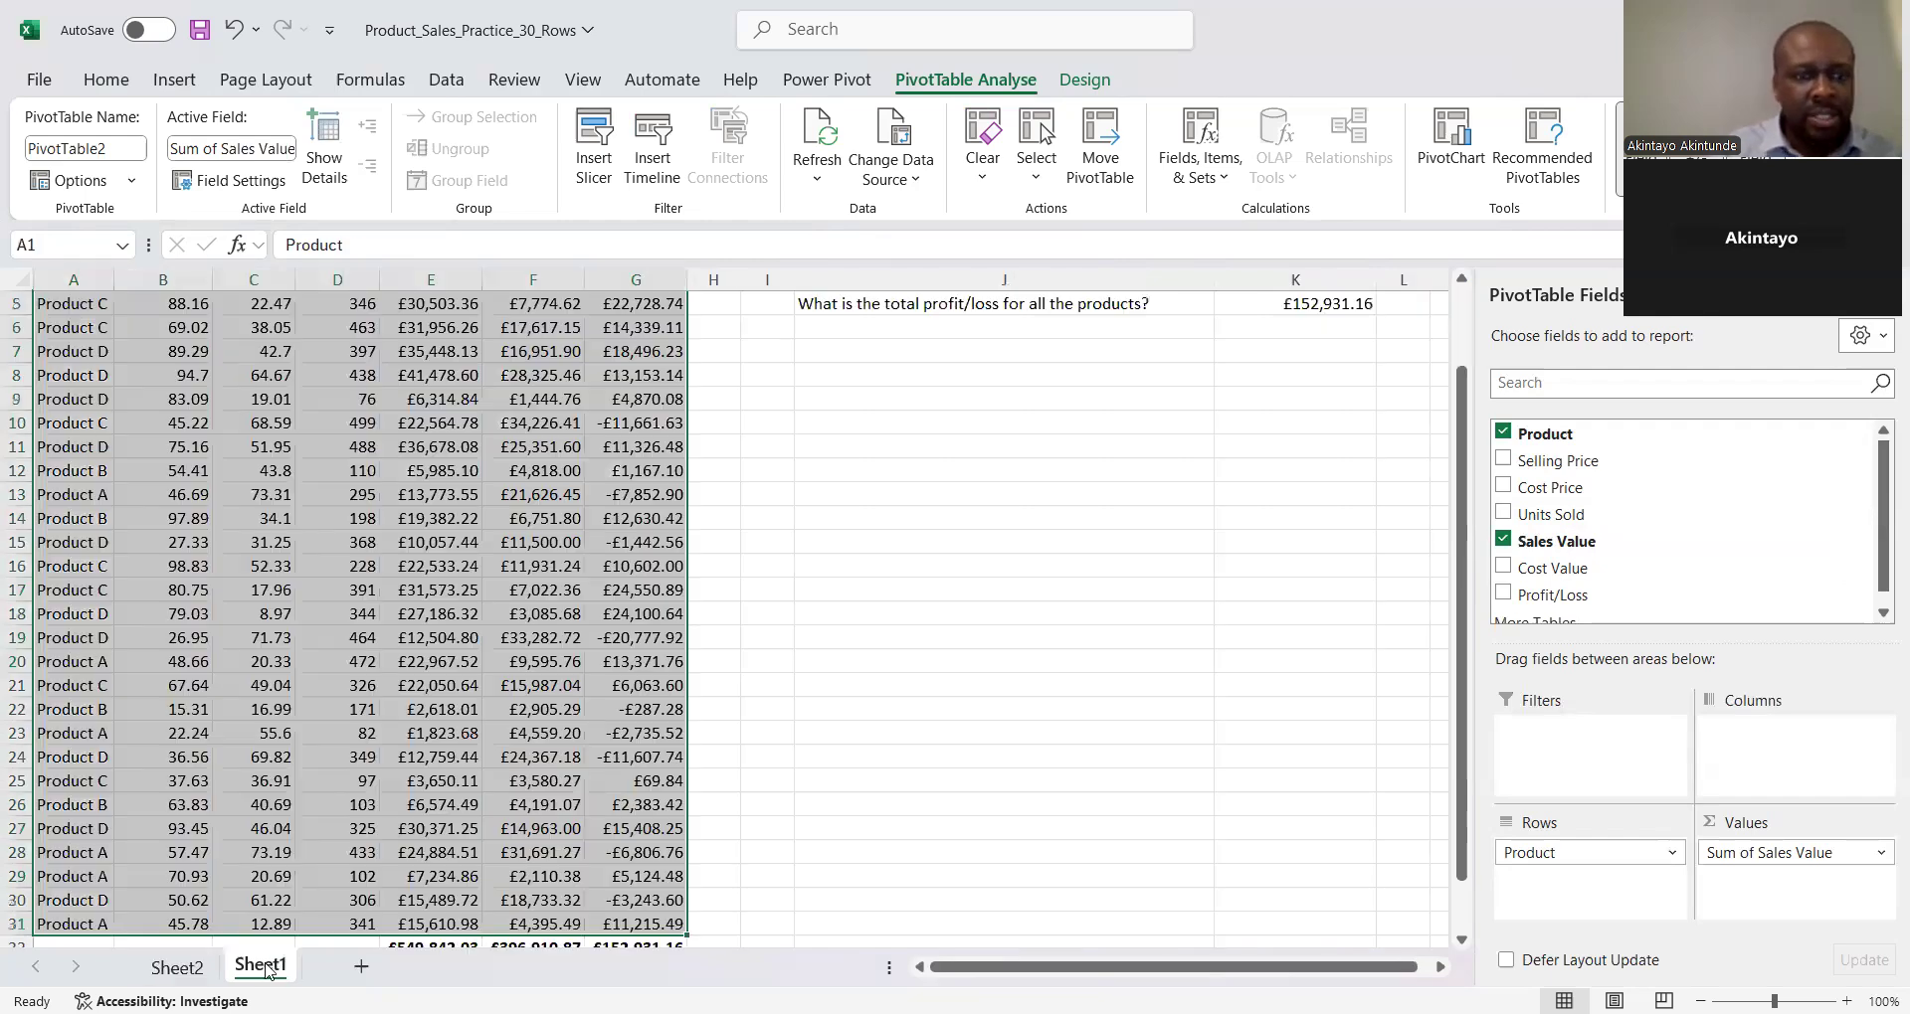
scroll(1880, 684, "down", 1)
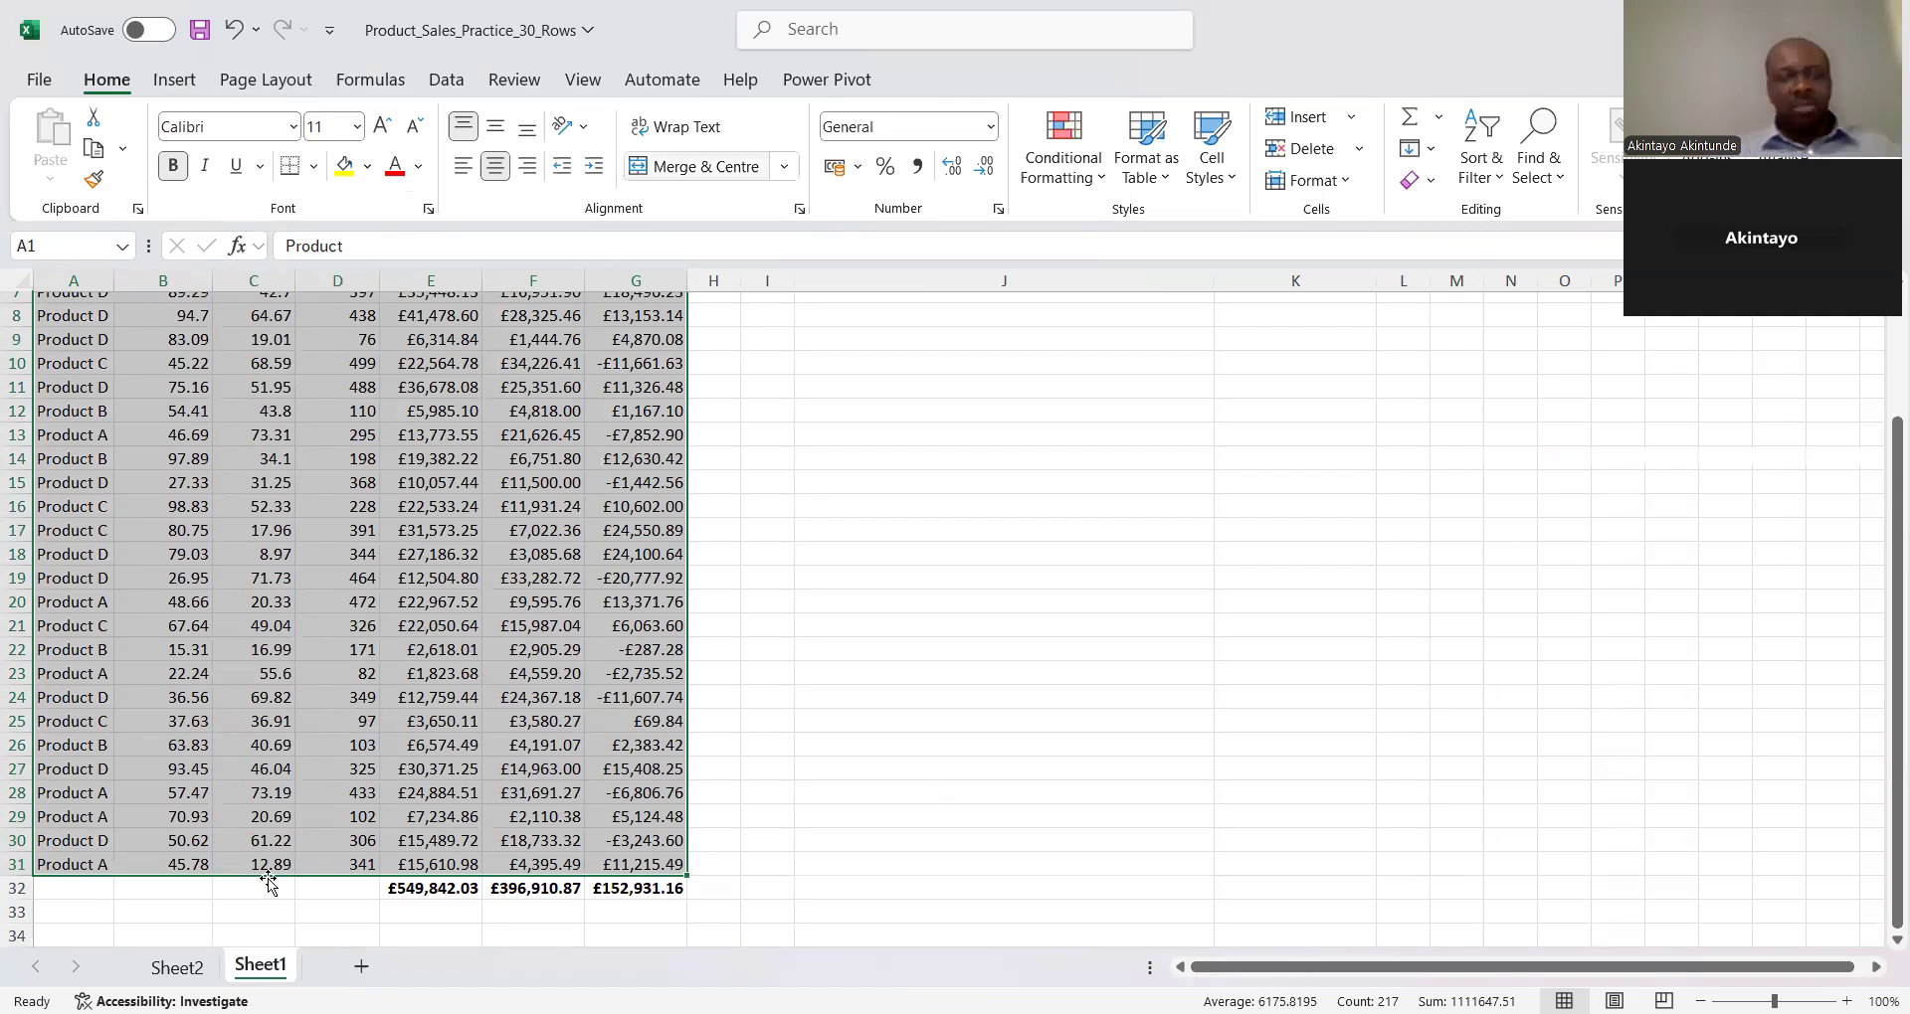
Delete Sheet2 with its PivotTable from the workbook
left_click(177, 967)
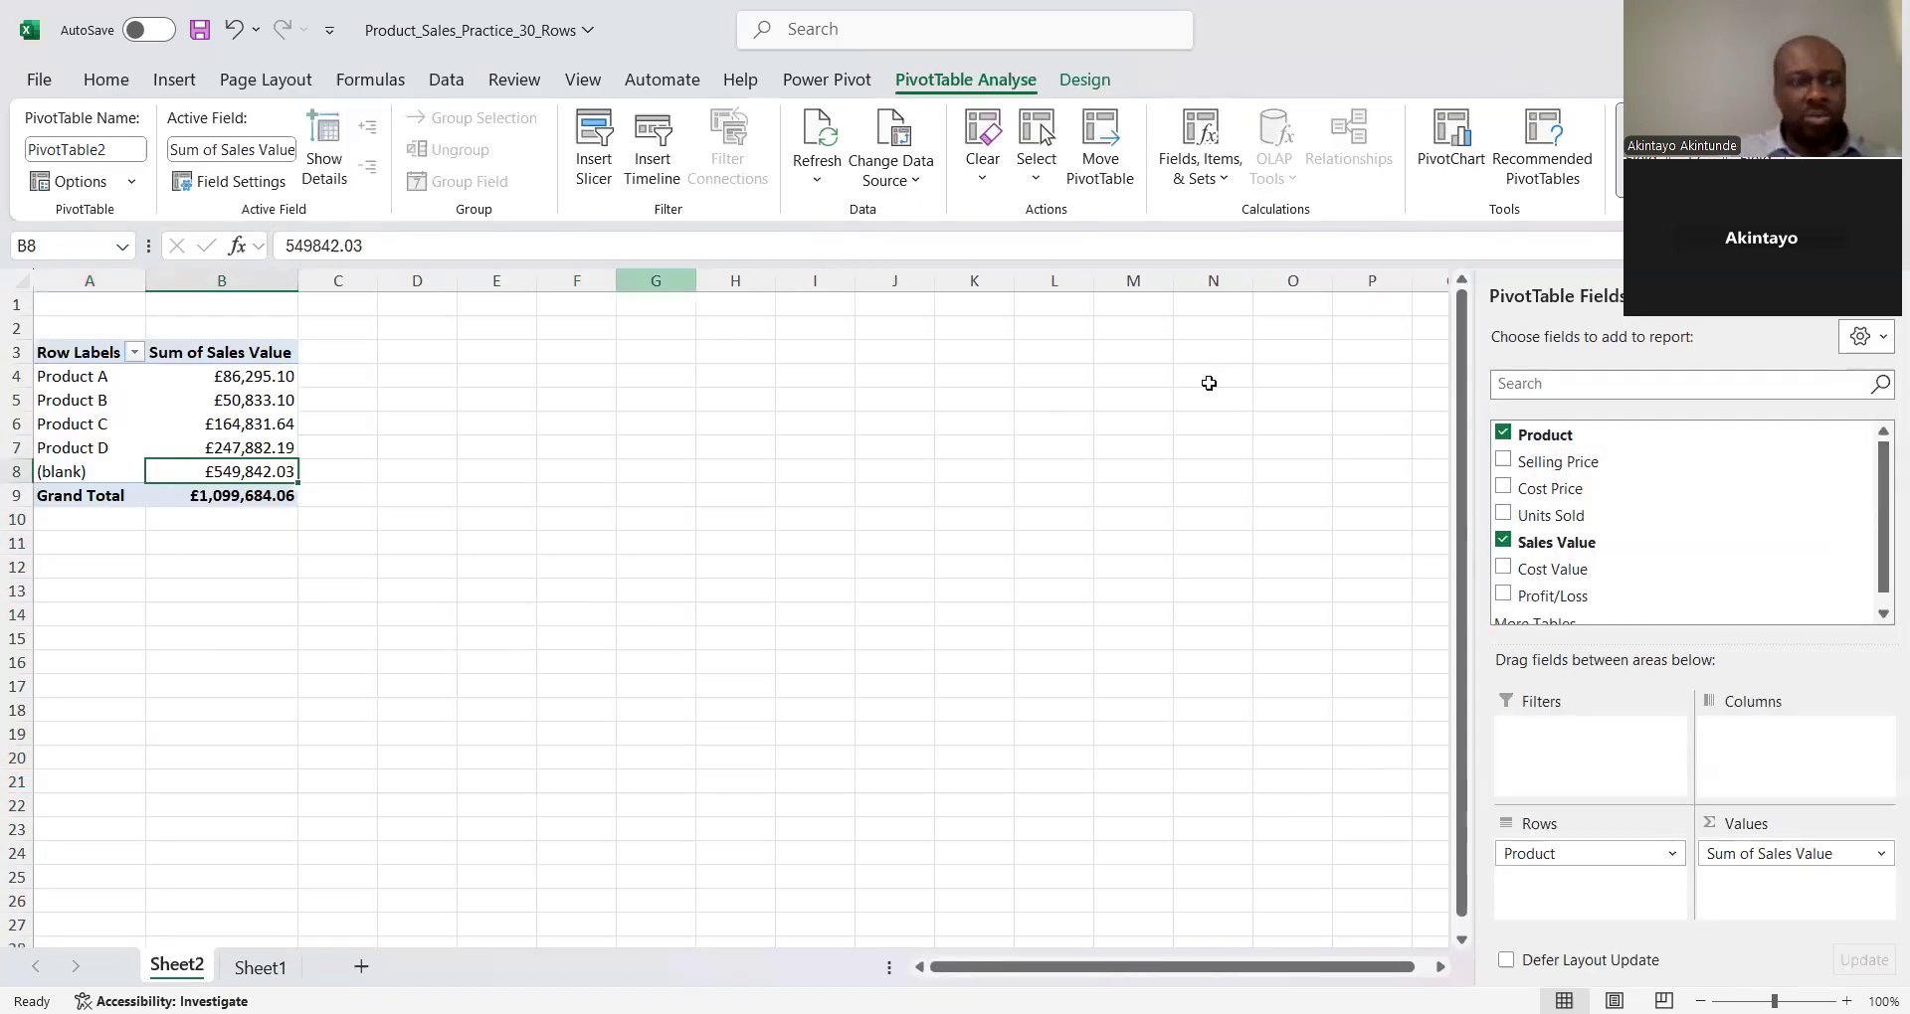
right_click(173, 969)
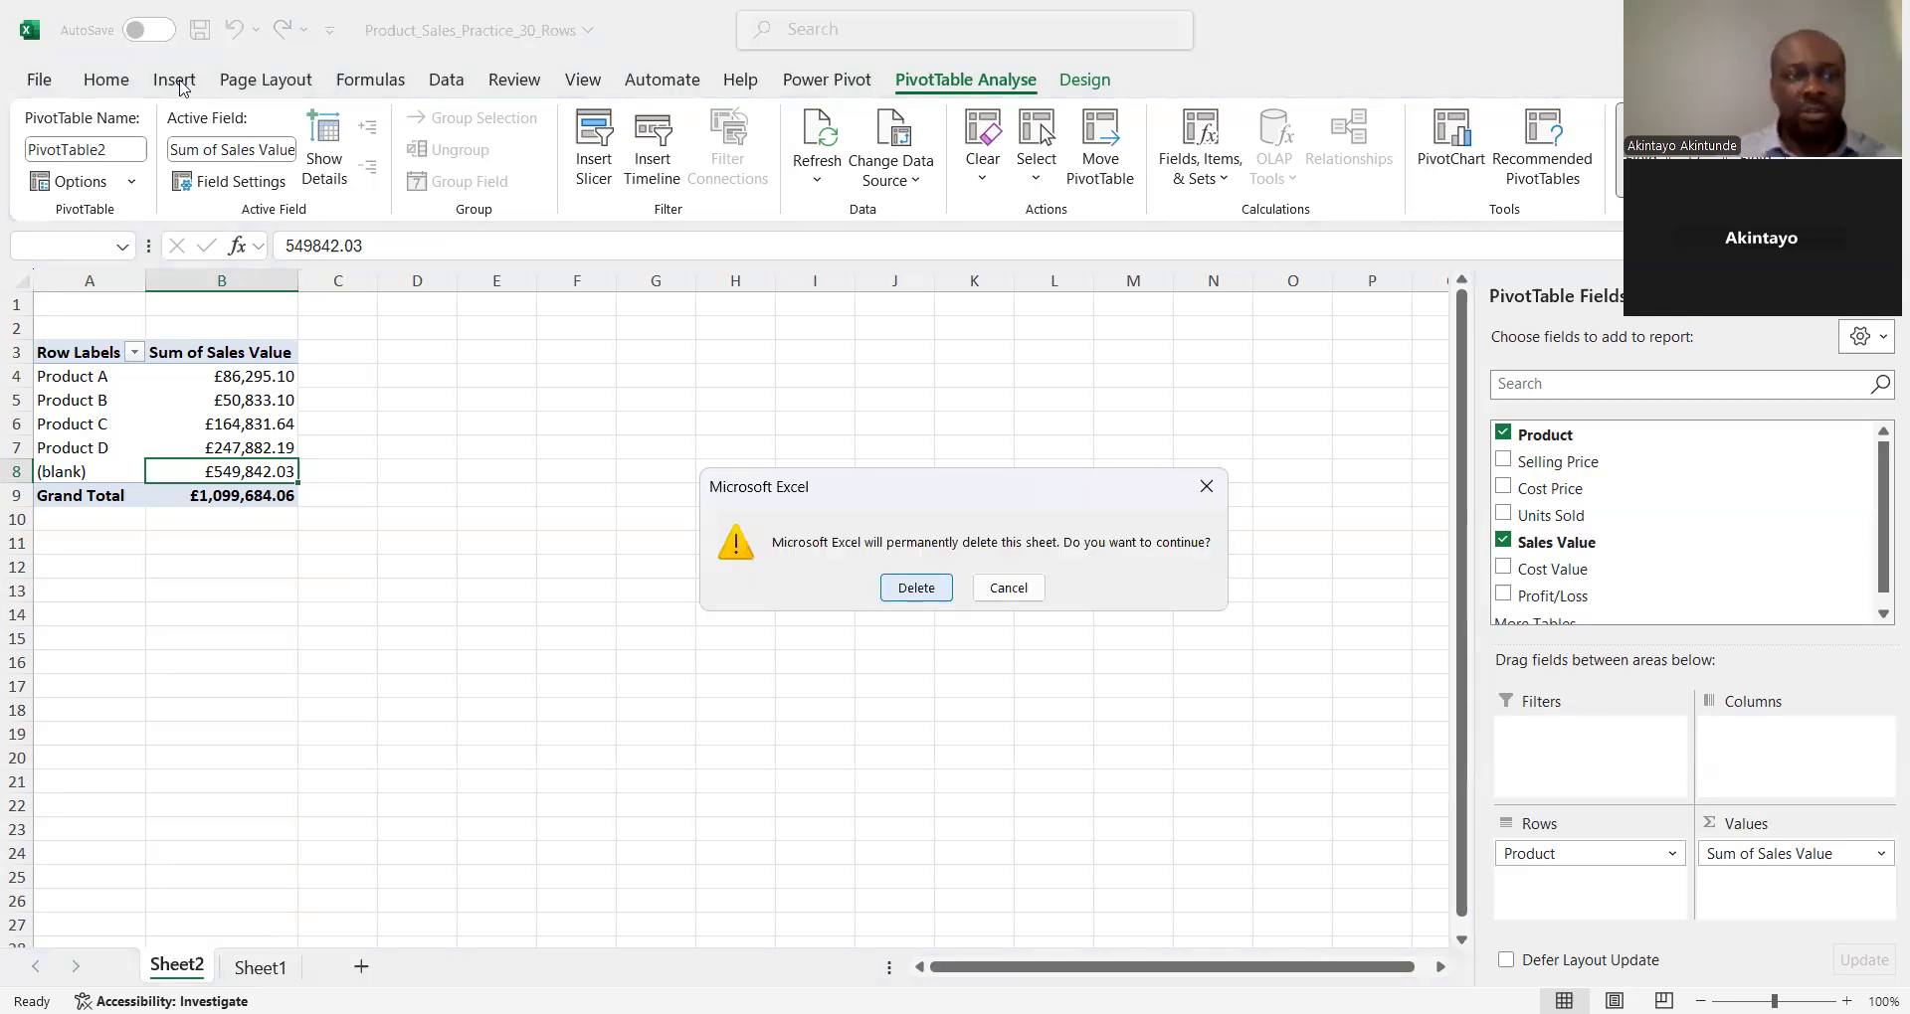
key("Return")
Convert the product data A1:G31 on Sheet1 into an Excel table with headers
left_click(177, 82)
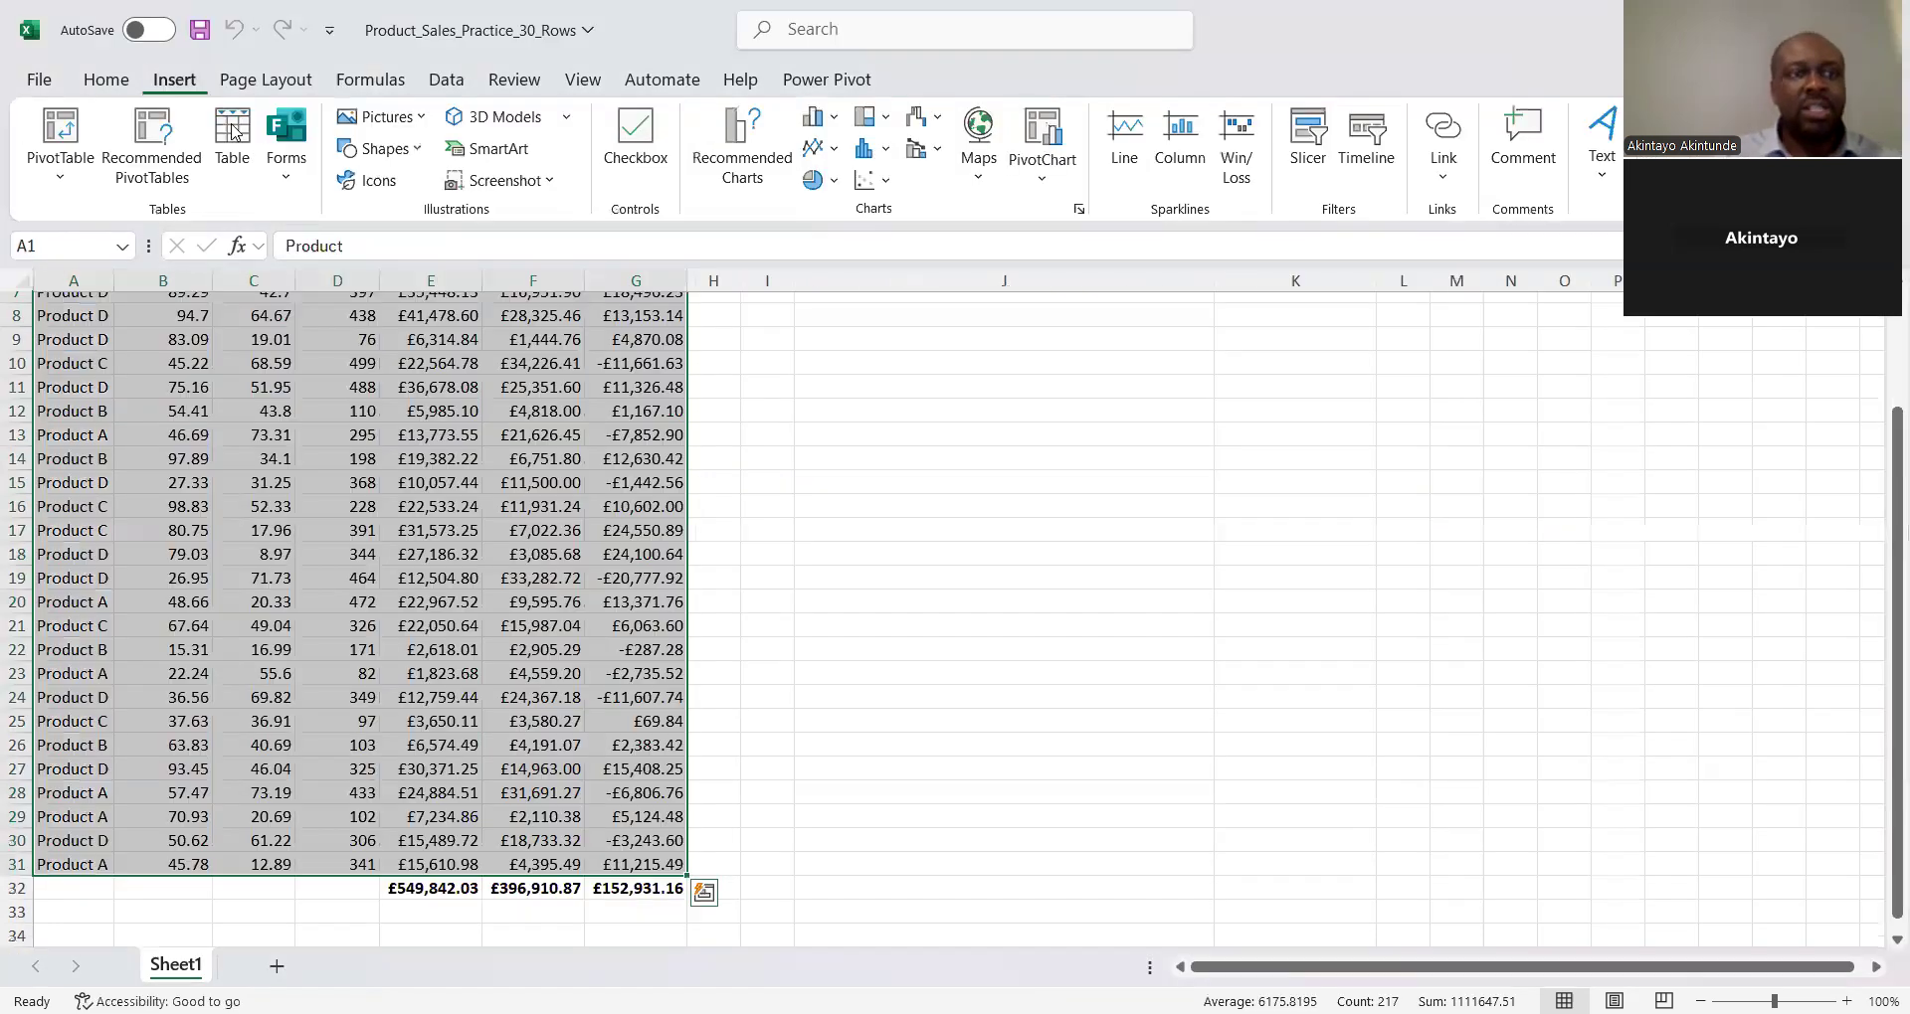
left_click(235, 133)
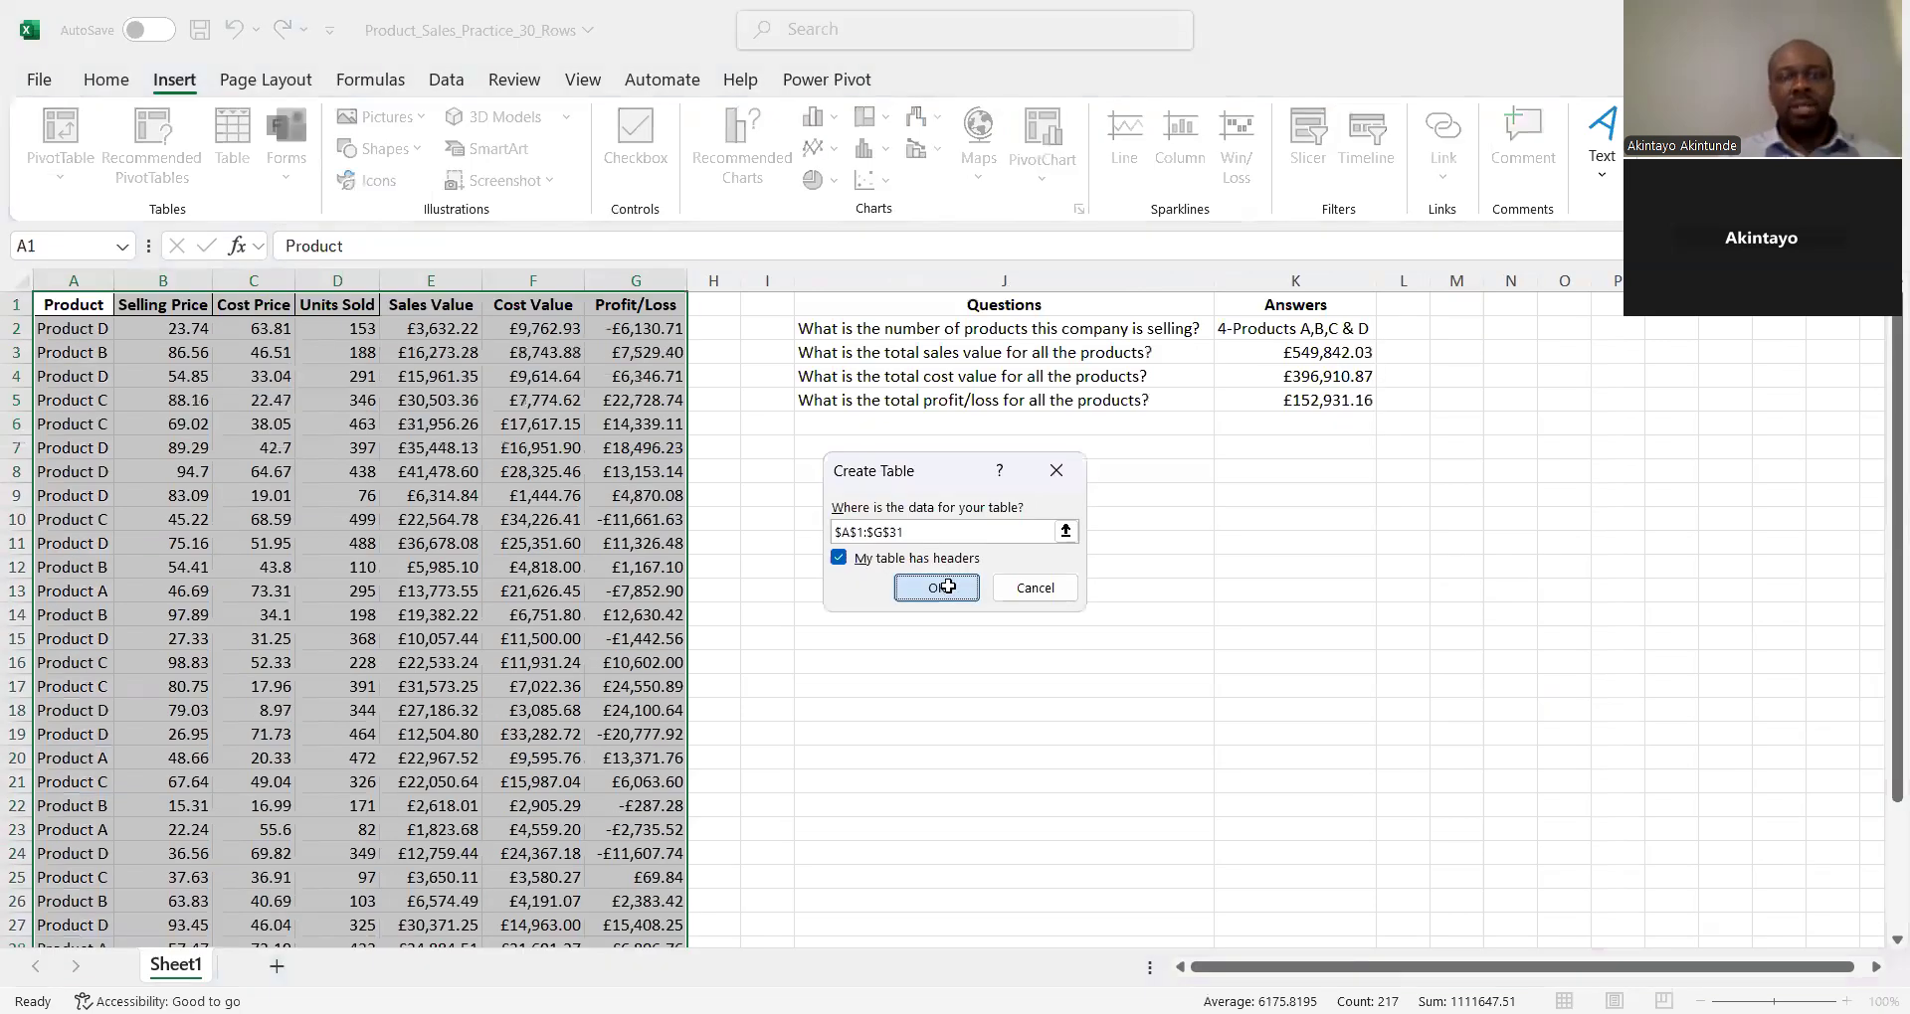
left_click(947, 587)
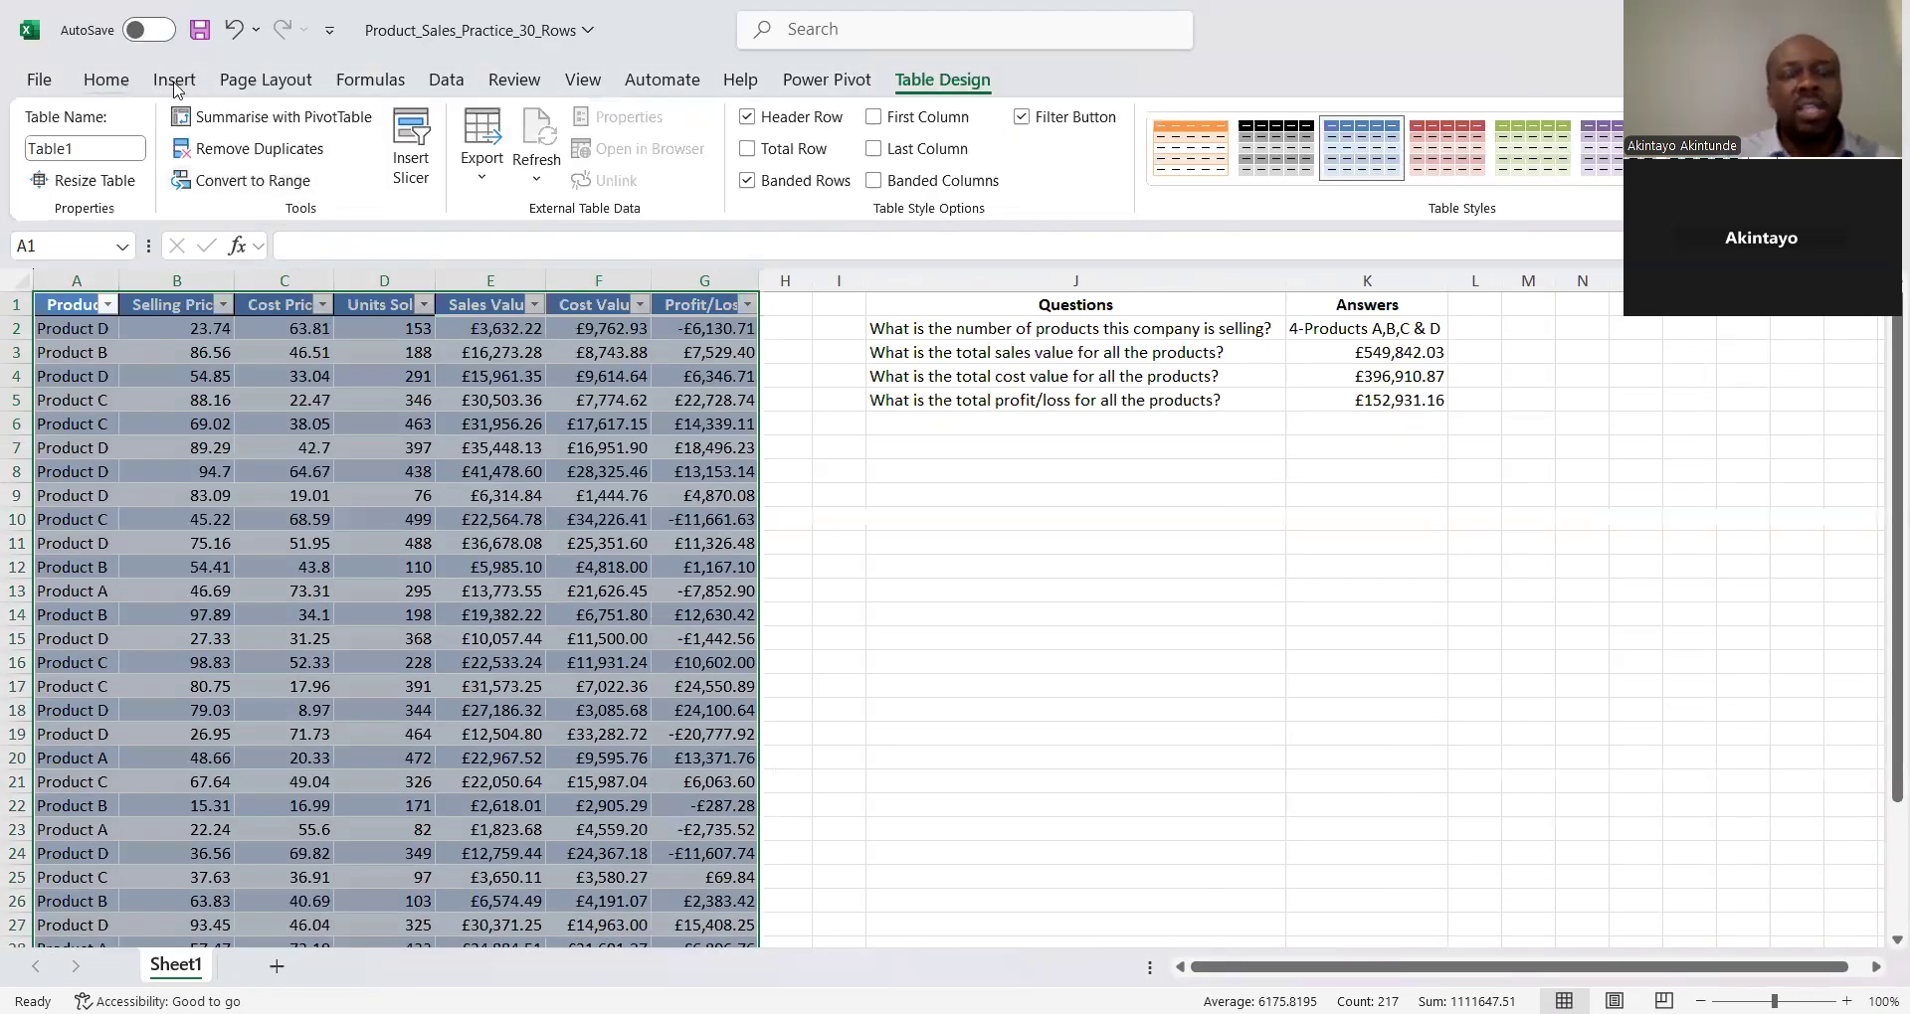
Insert the recommended PivotTable "Sum of Sales Value by Product" based on the new table
left_click(174, 84)
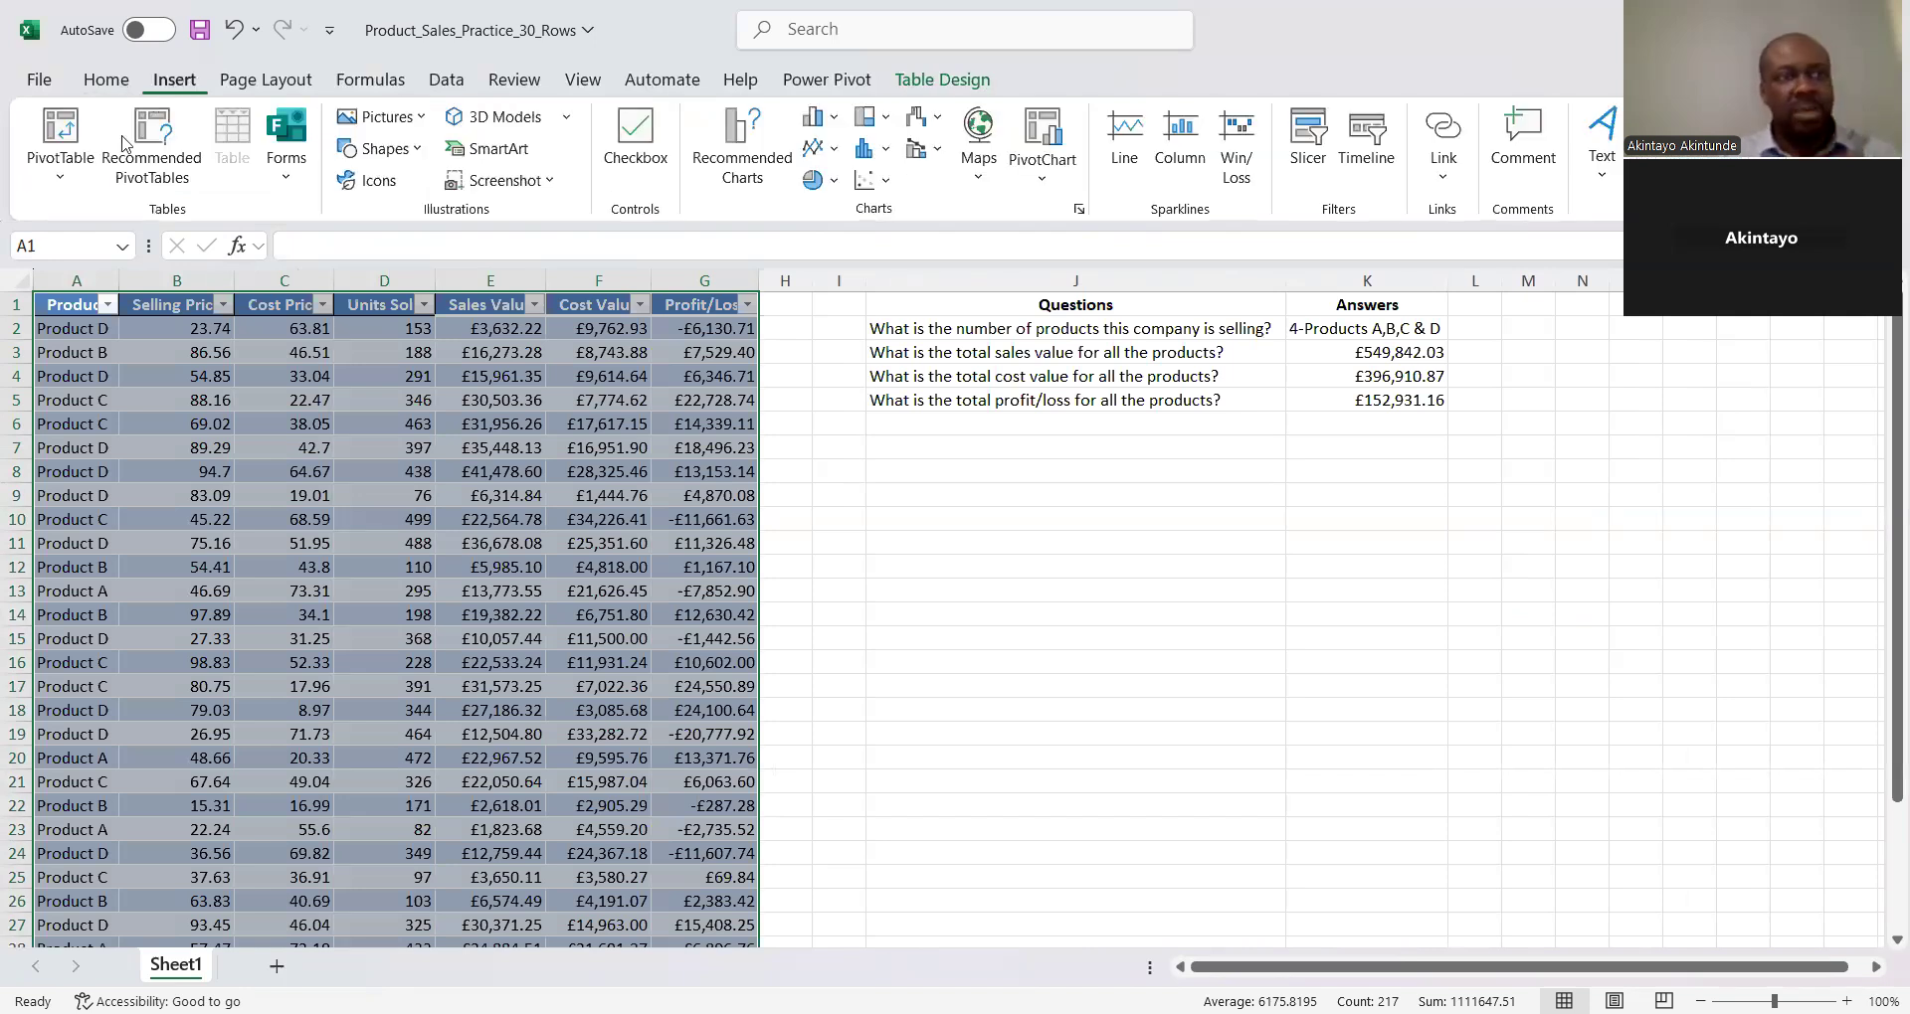
left_click(141, 133)
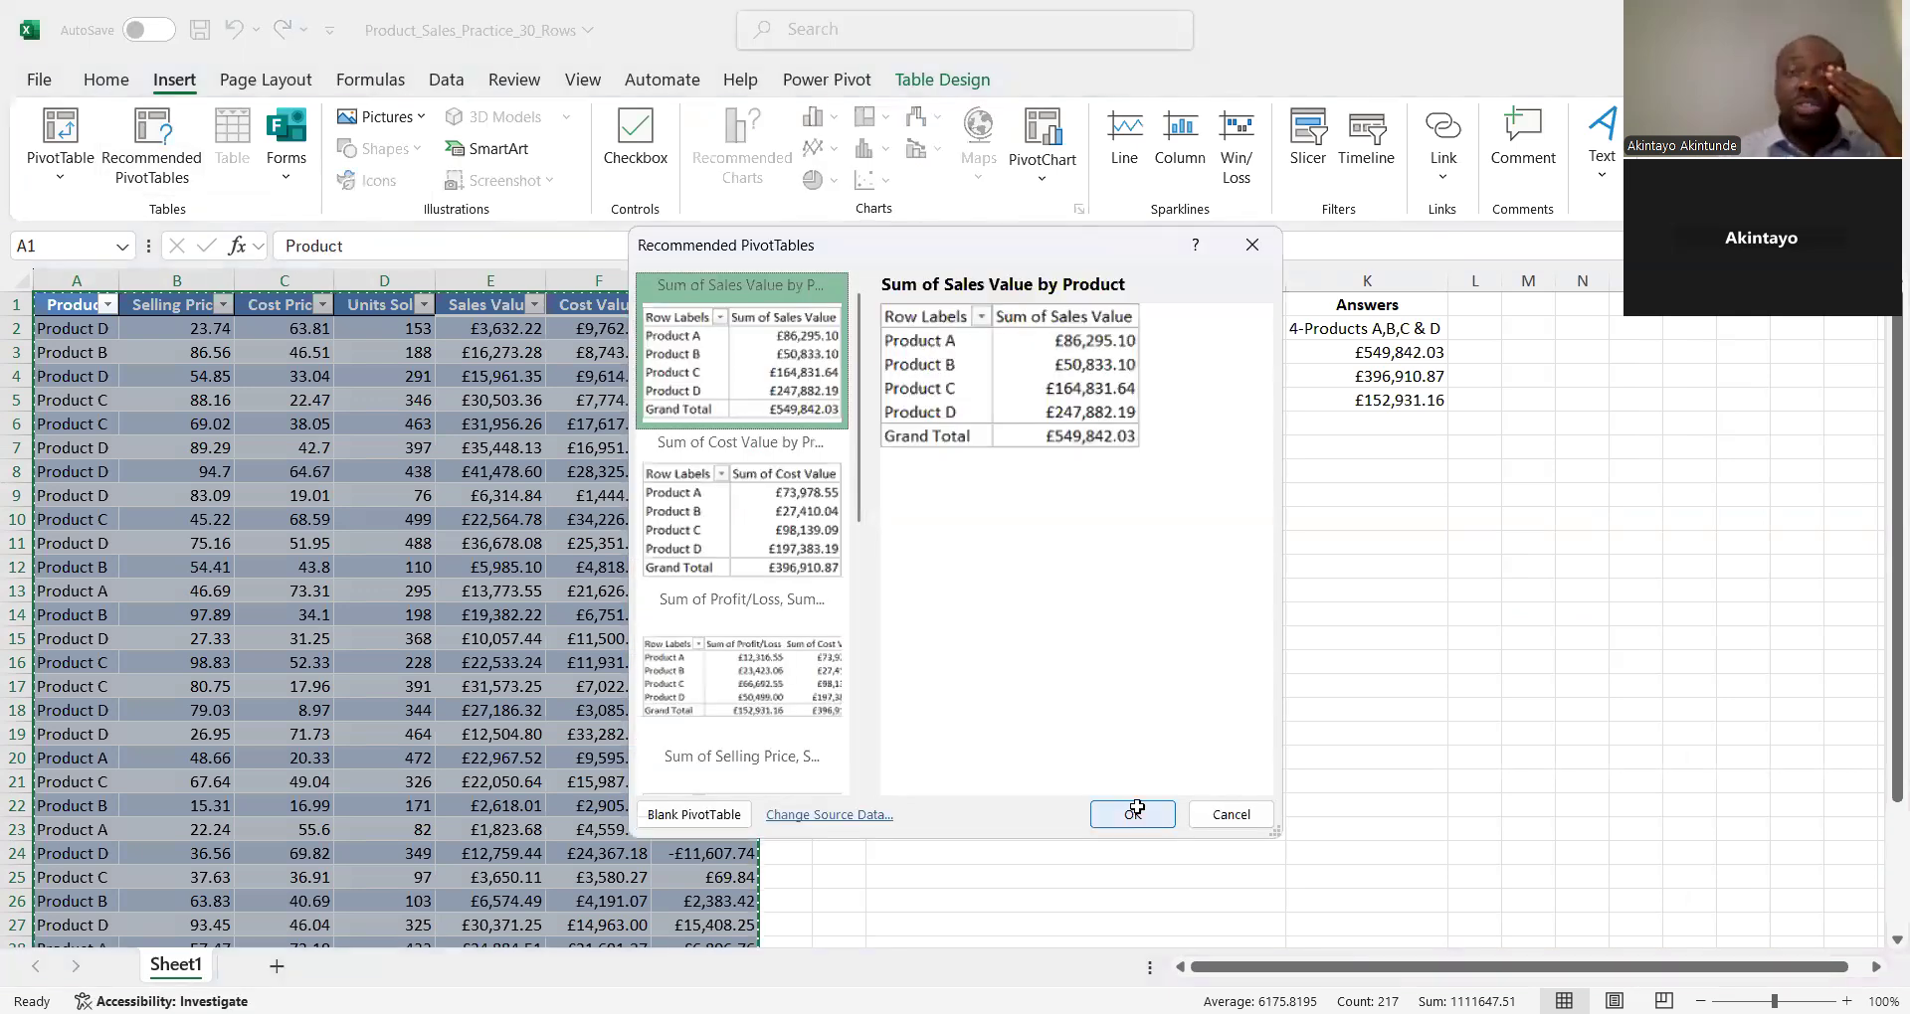
left_click(1133, 812)
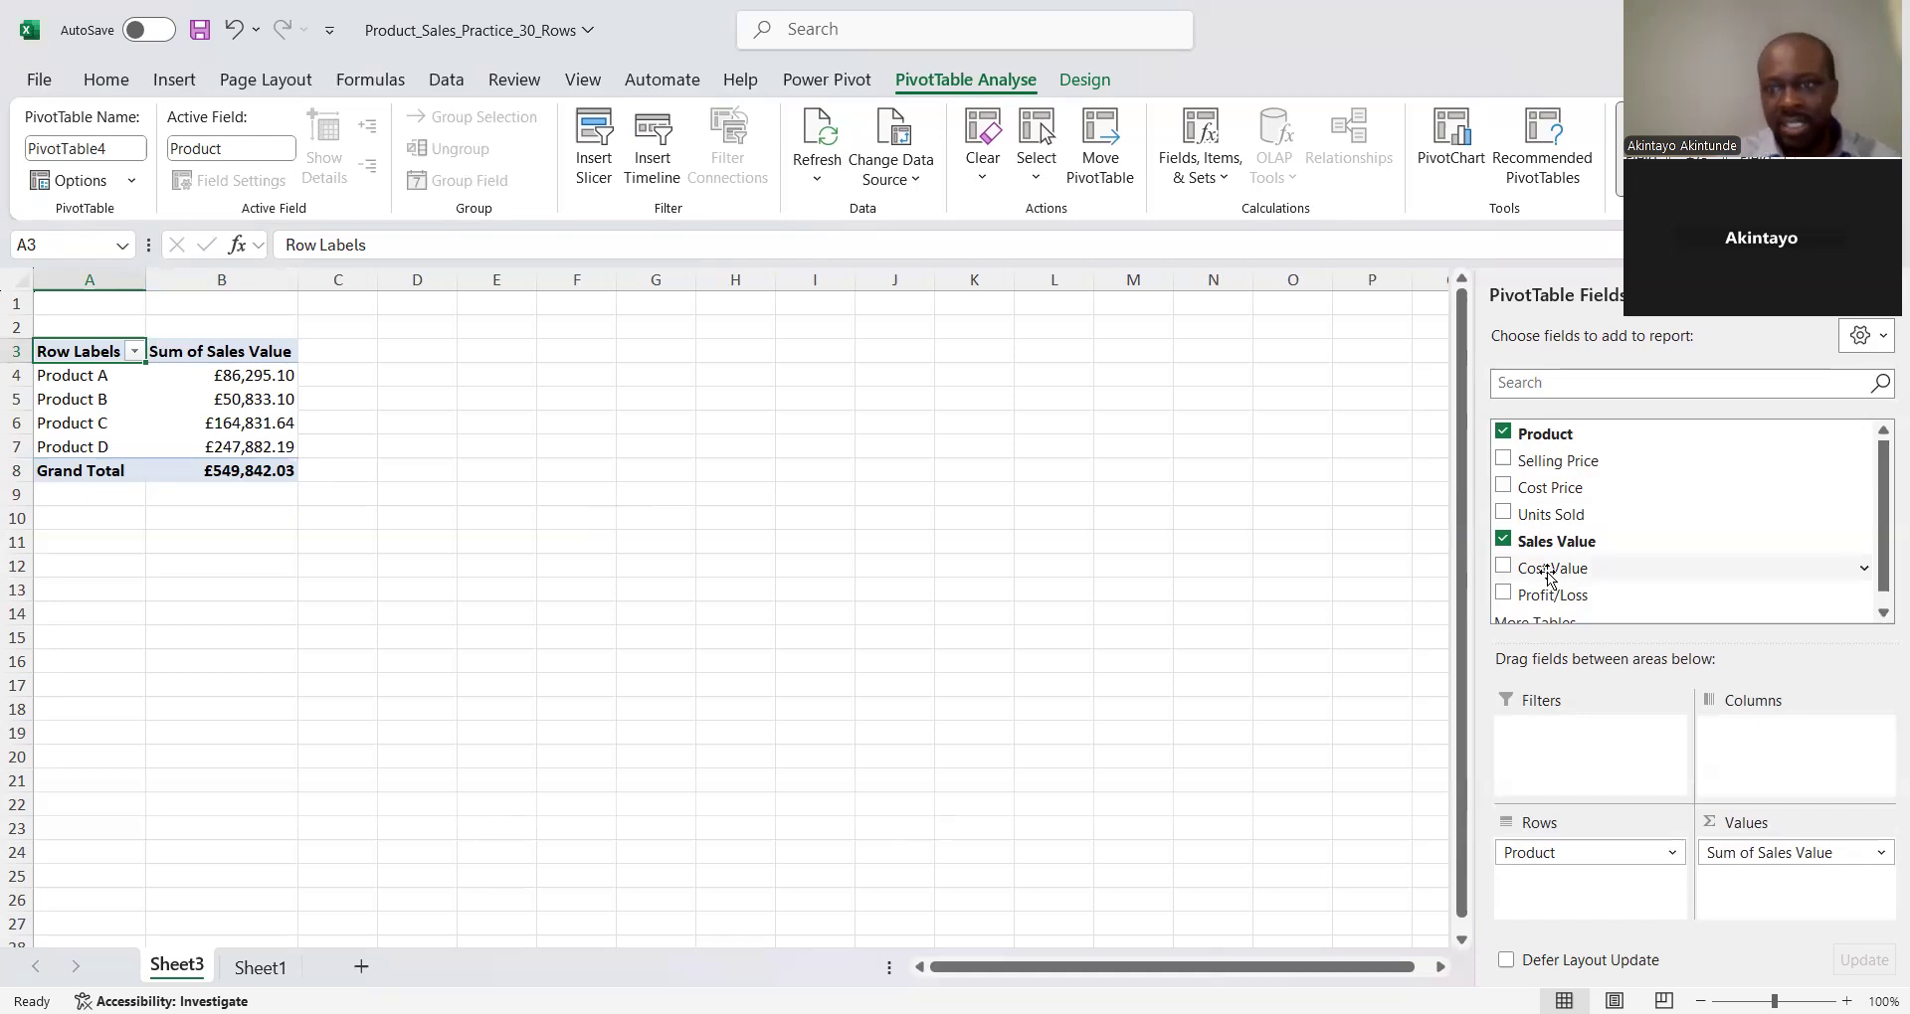
Add the Cost Value and Profit/Loss fields to the PivotTable's values beside Sum of Sales Value
left_click_drag(1549, 579, 1773, 910)
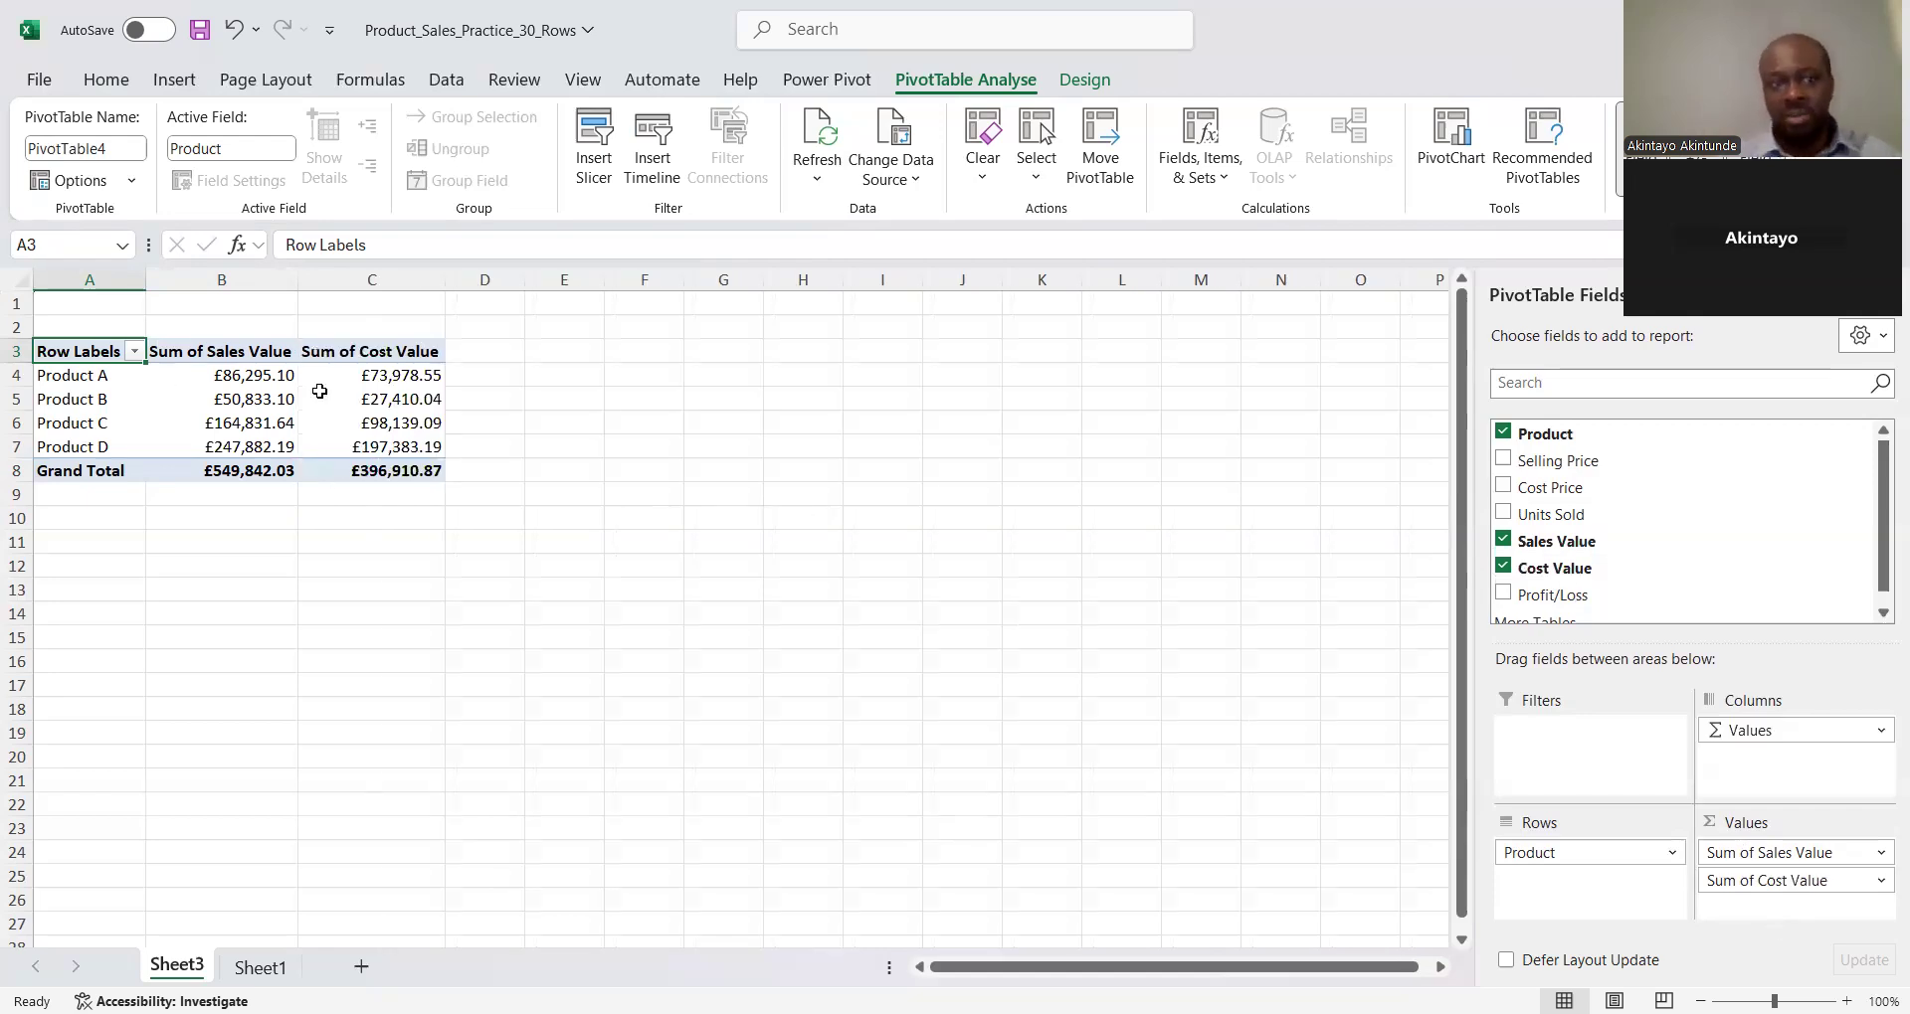
mouse_move(320, 392)
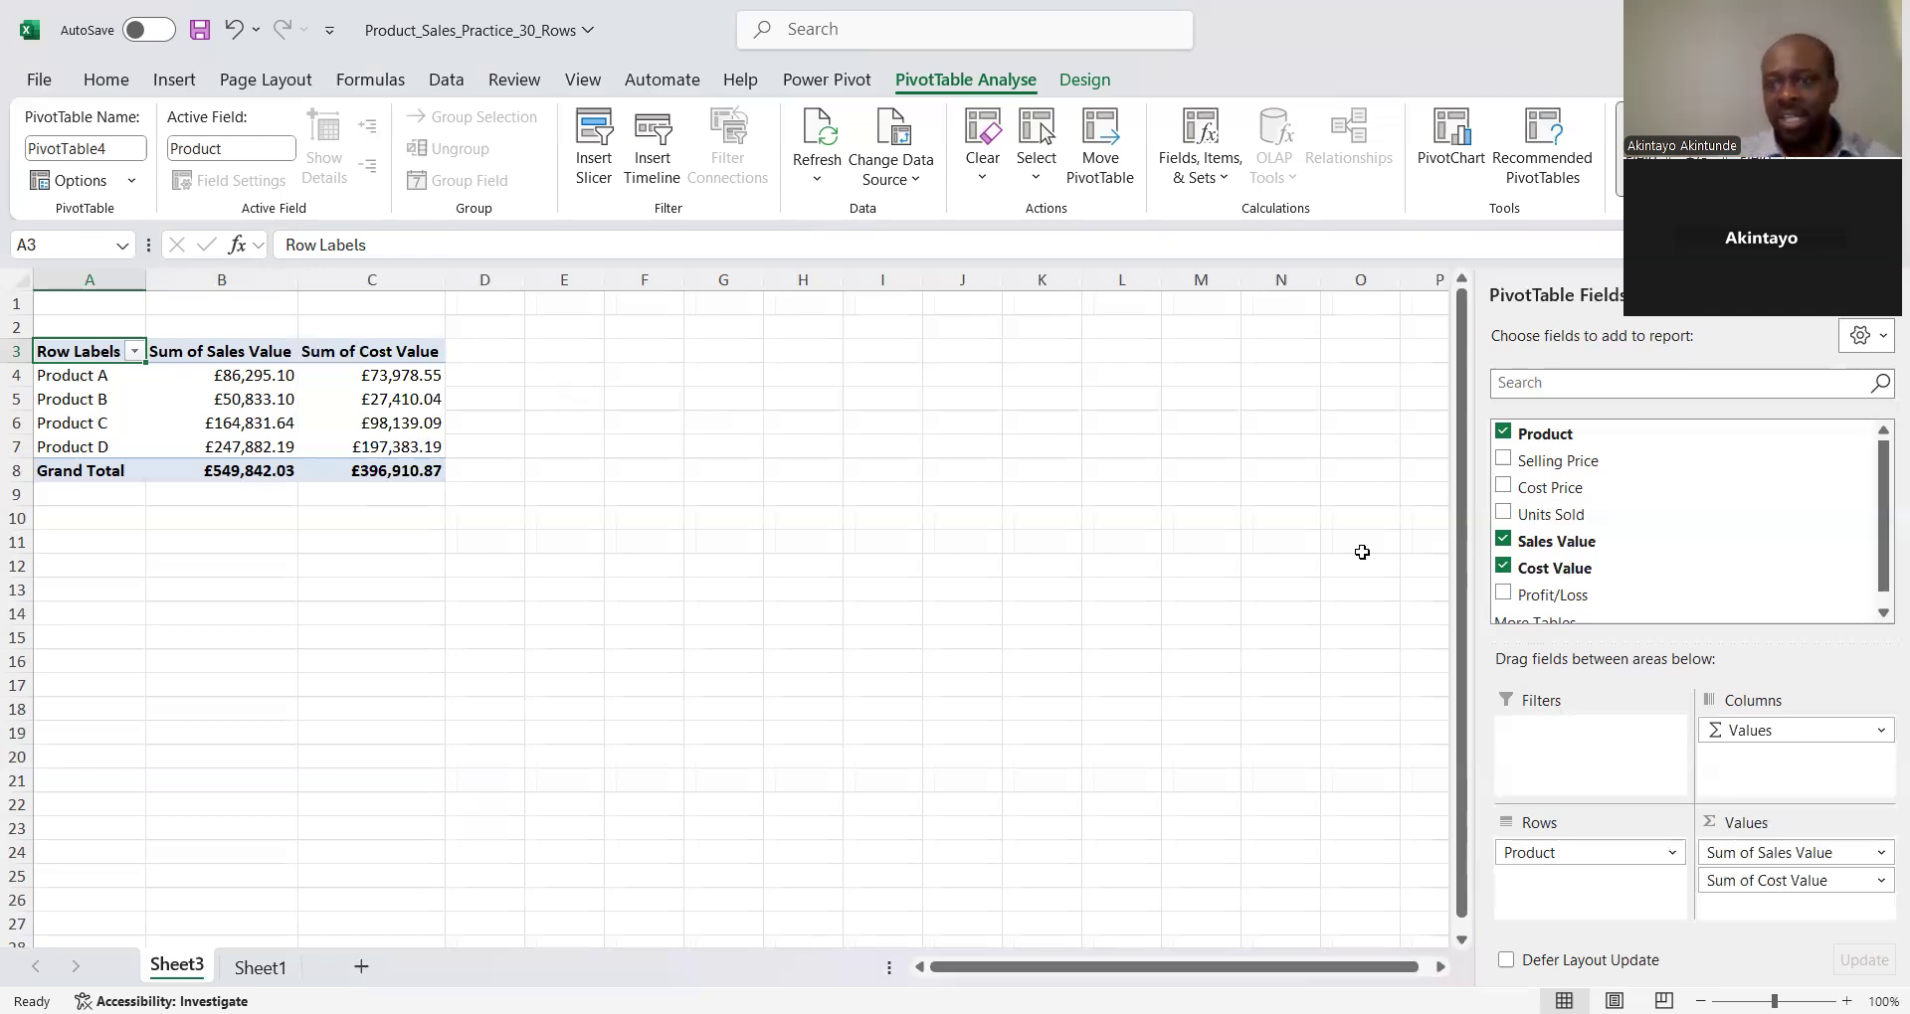
left_click_drag(1524, 595, 1775, 911)
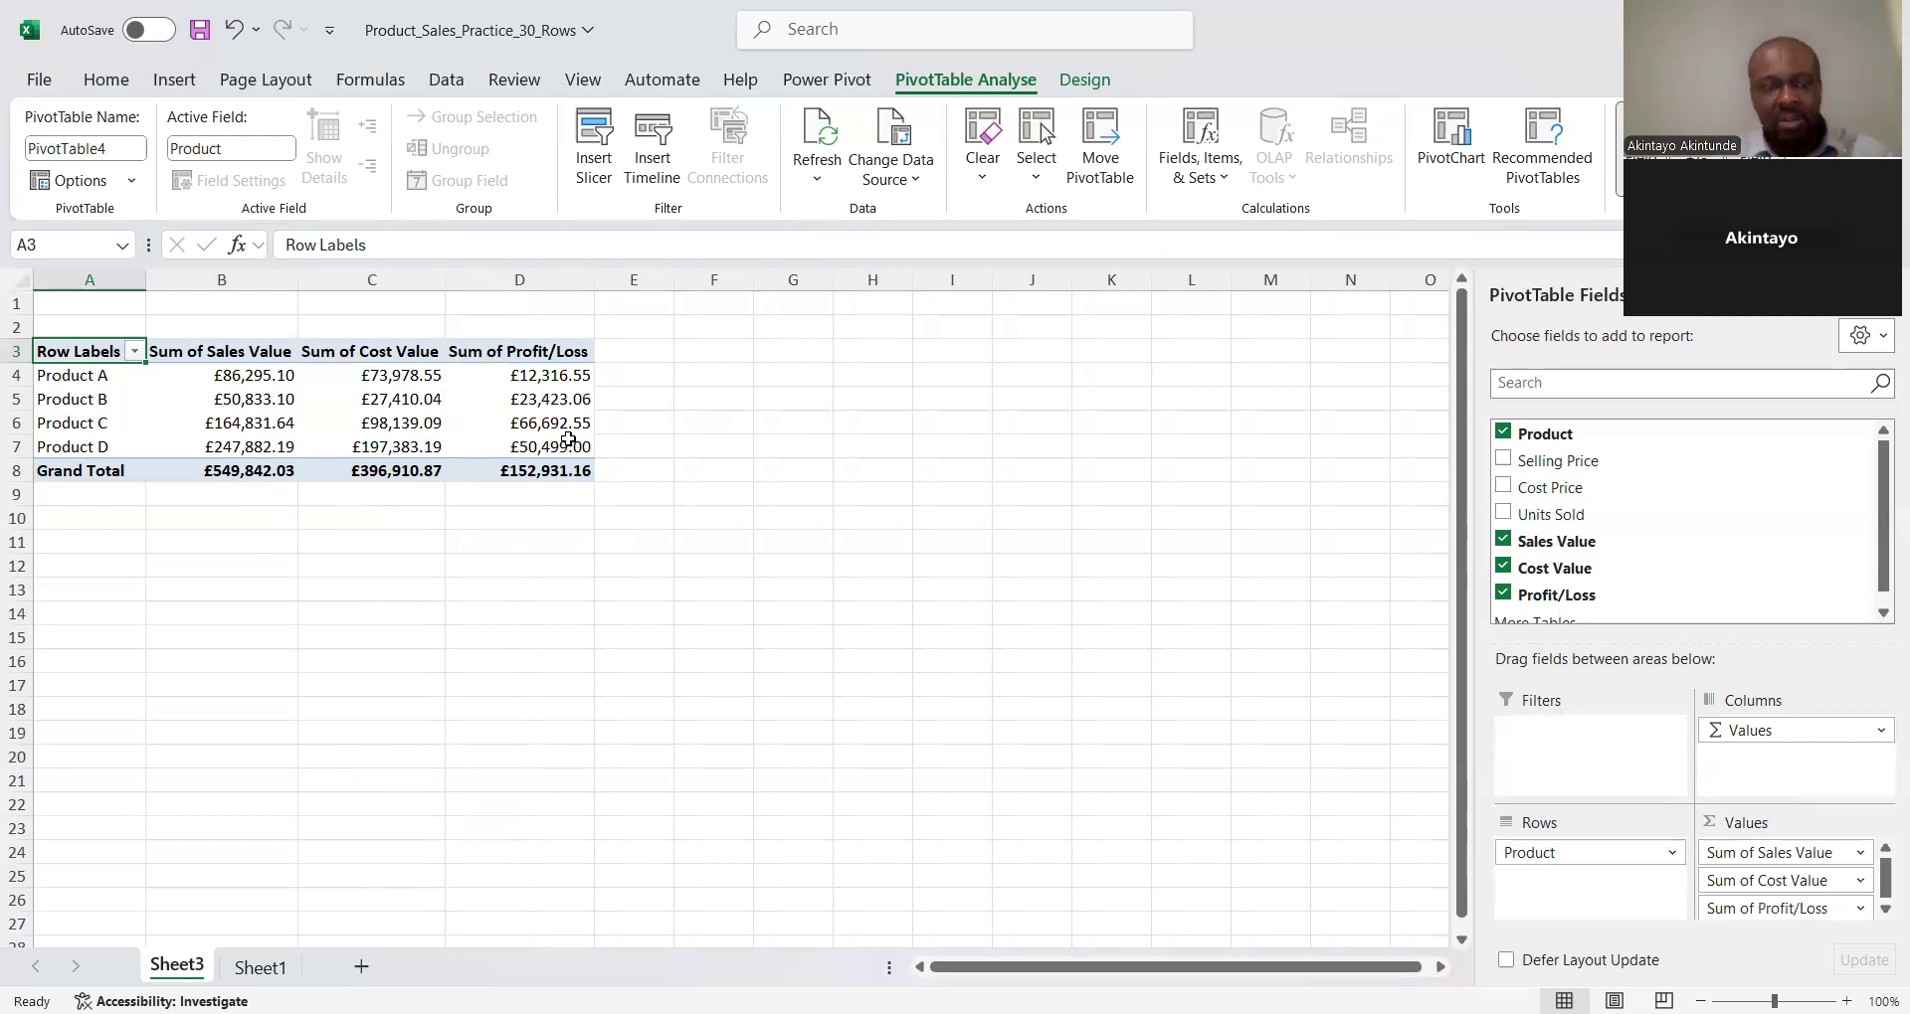
Compare the sales, cost and profit/loss sums of the products and the grand total in the PivotTable
mouse_move(550, 476)
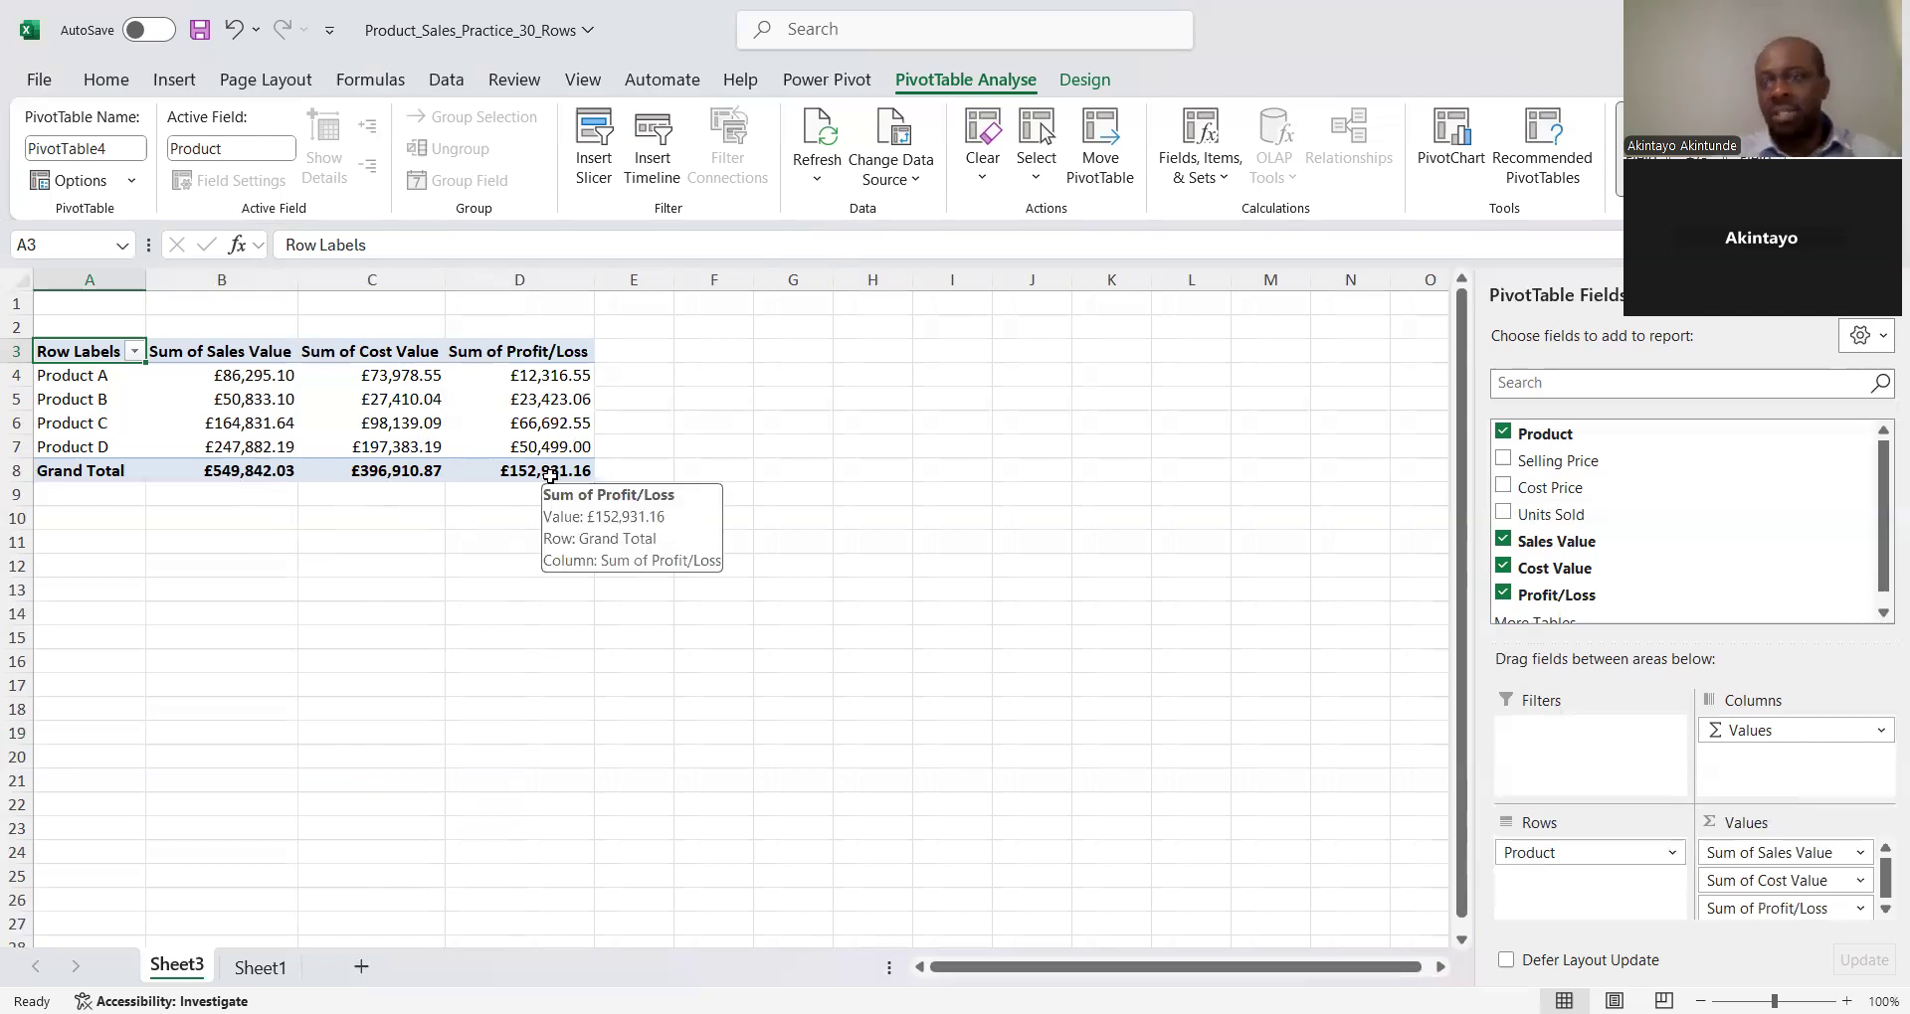
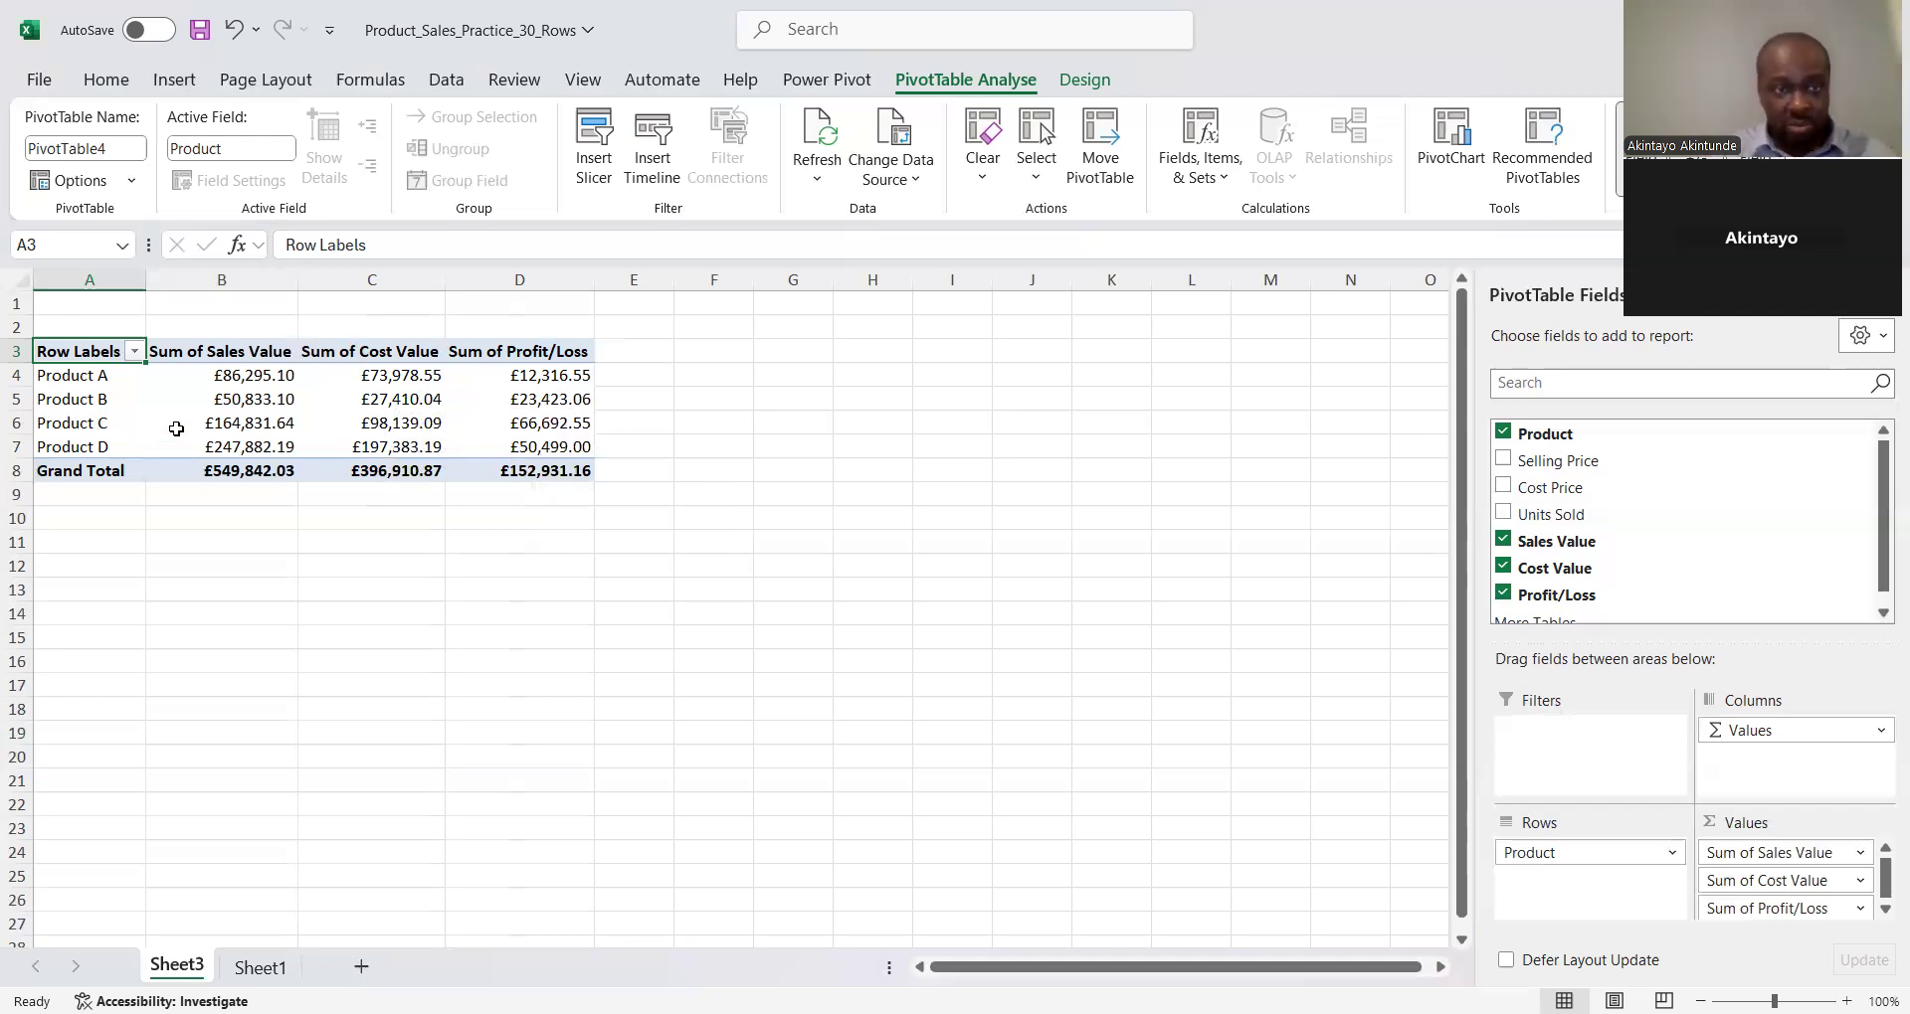
mouse_move(188, 432)
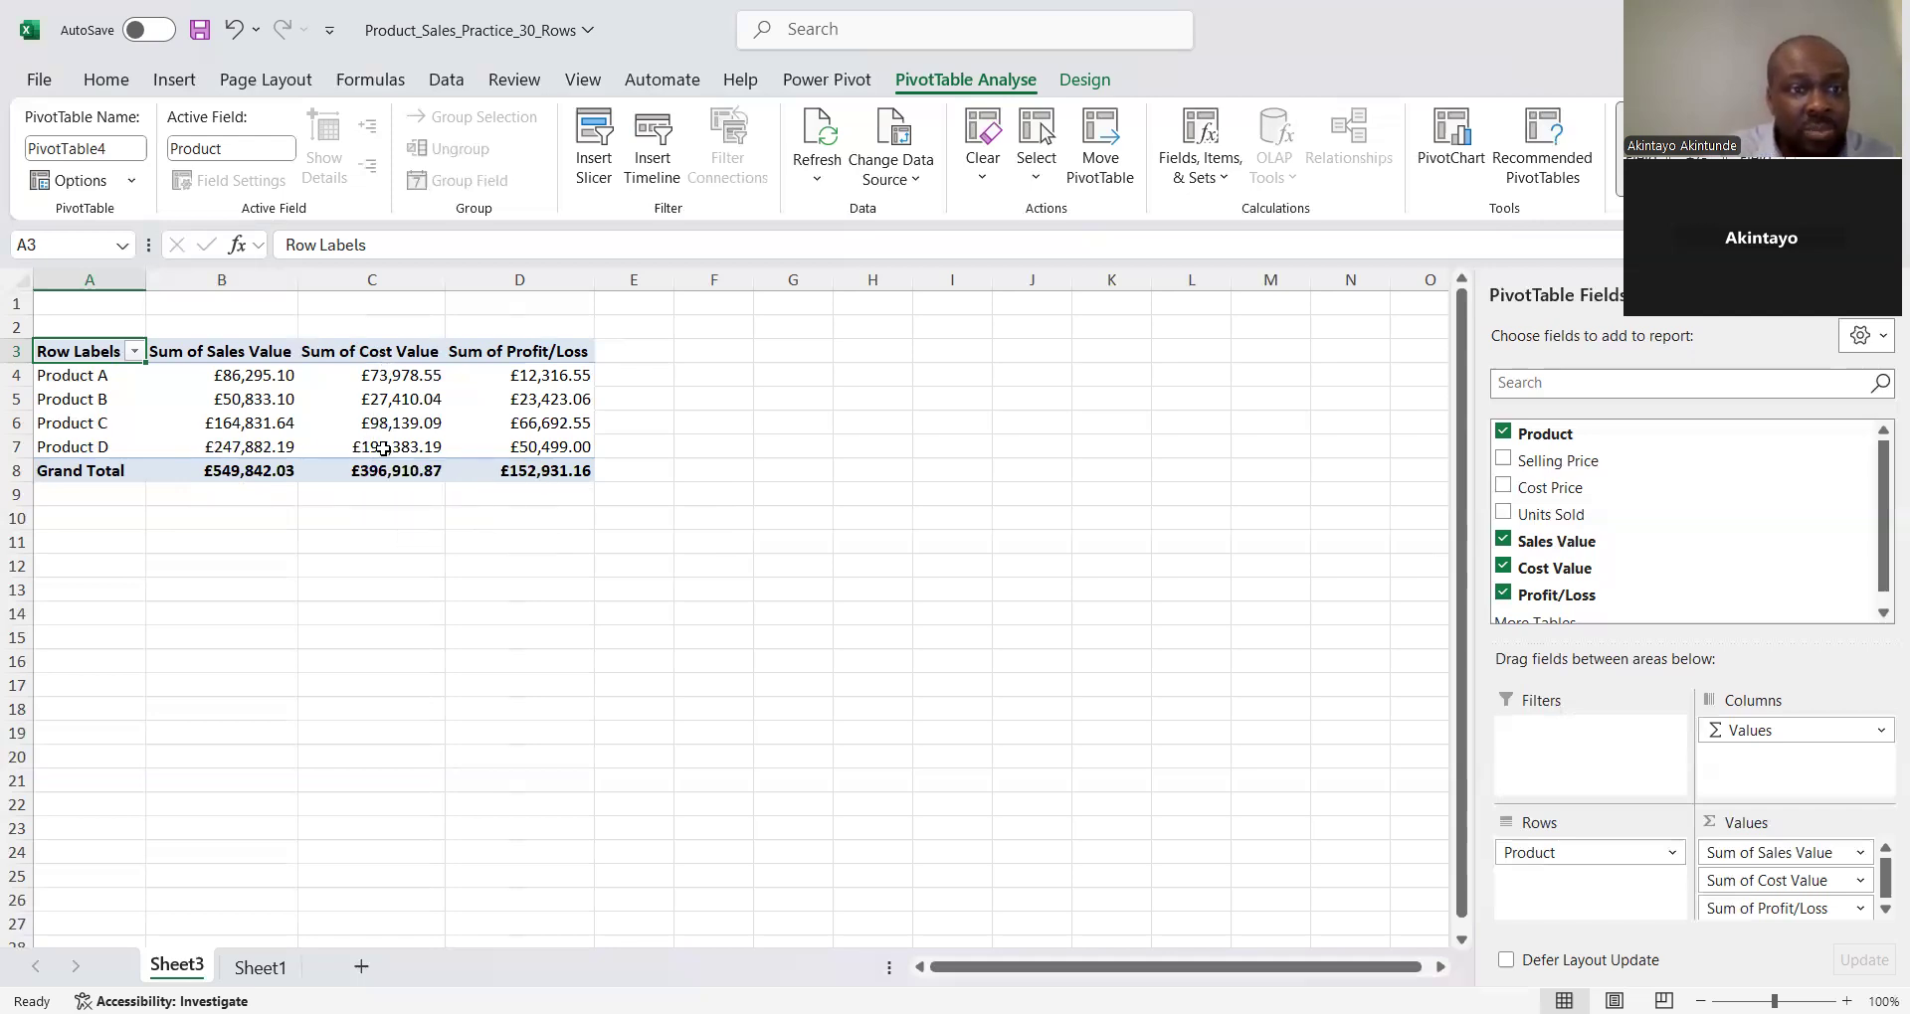
mouse_move(385, 453)
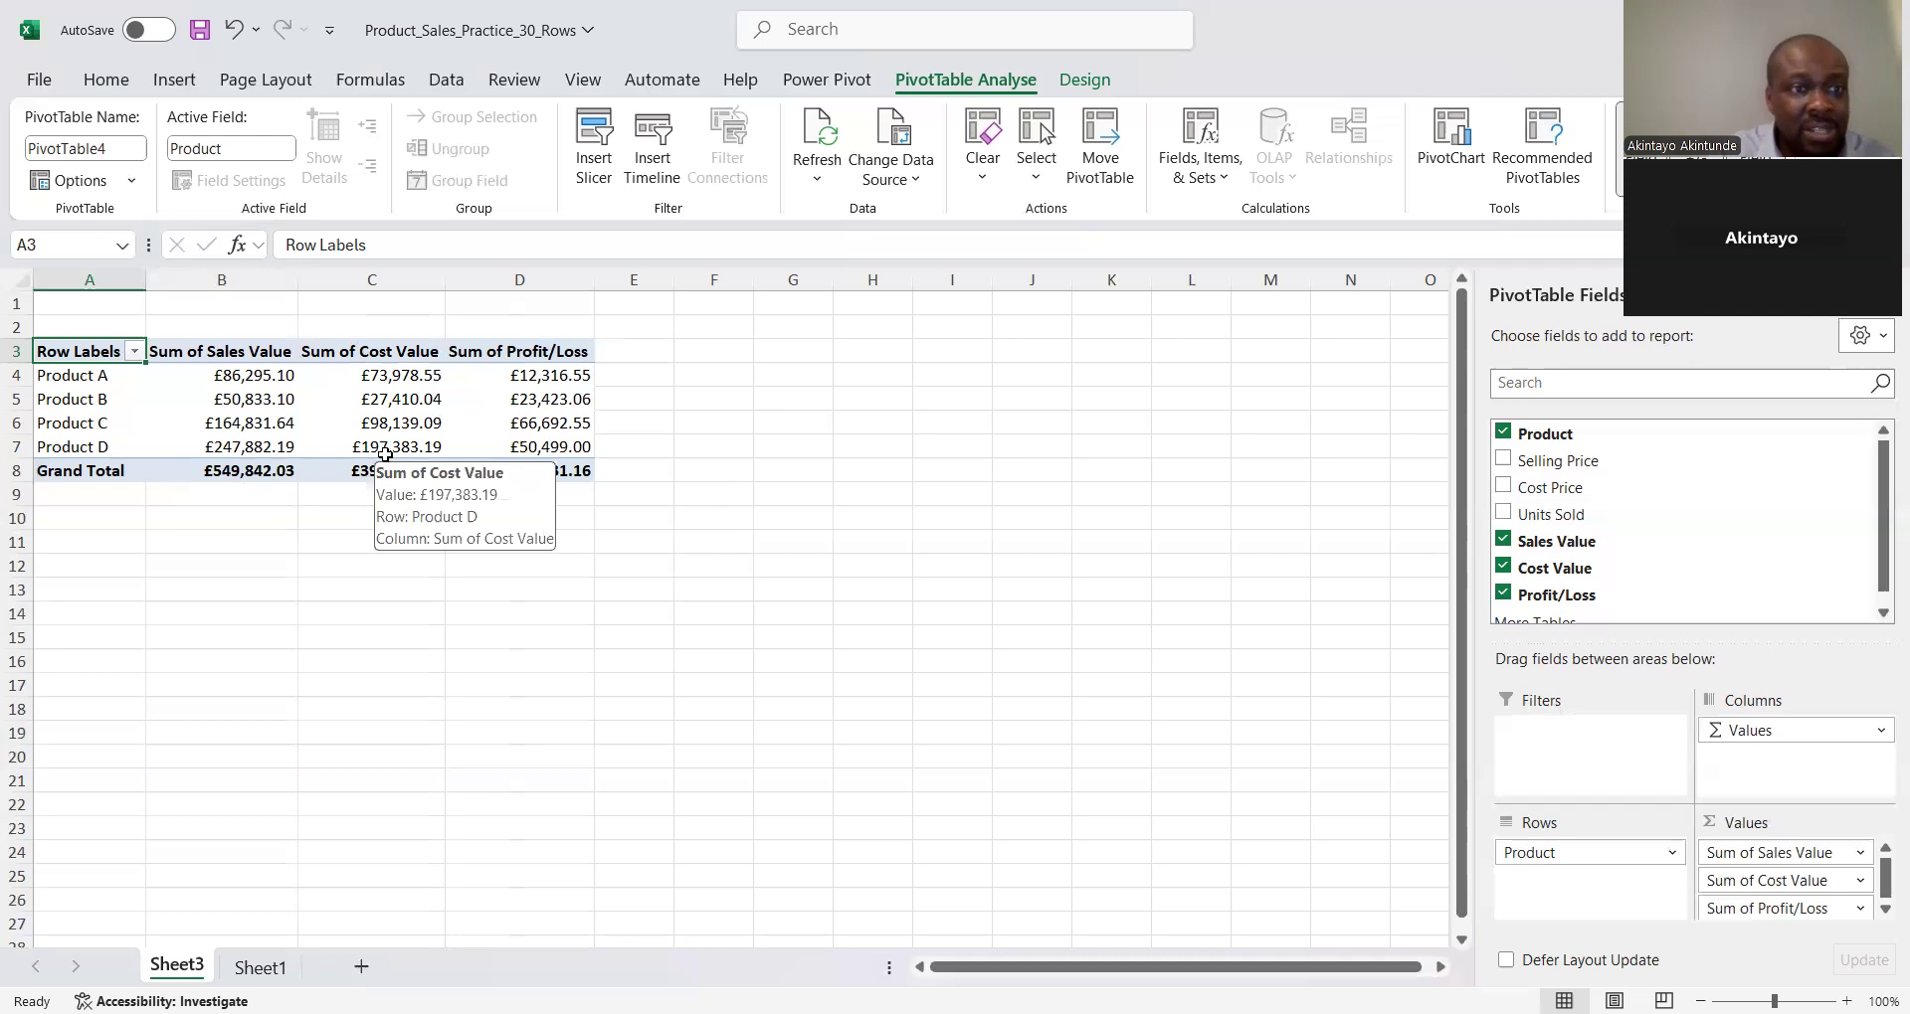
mouse_move(255, 453)
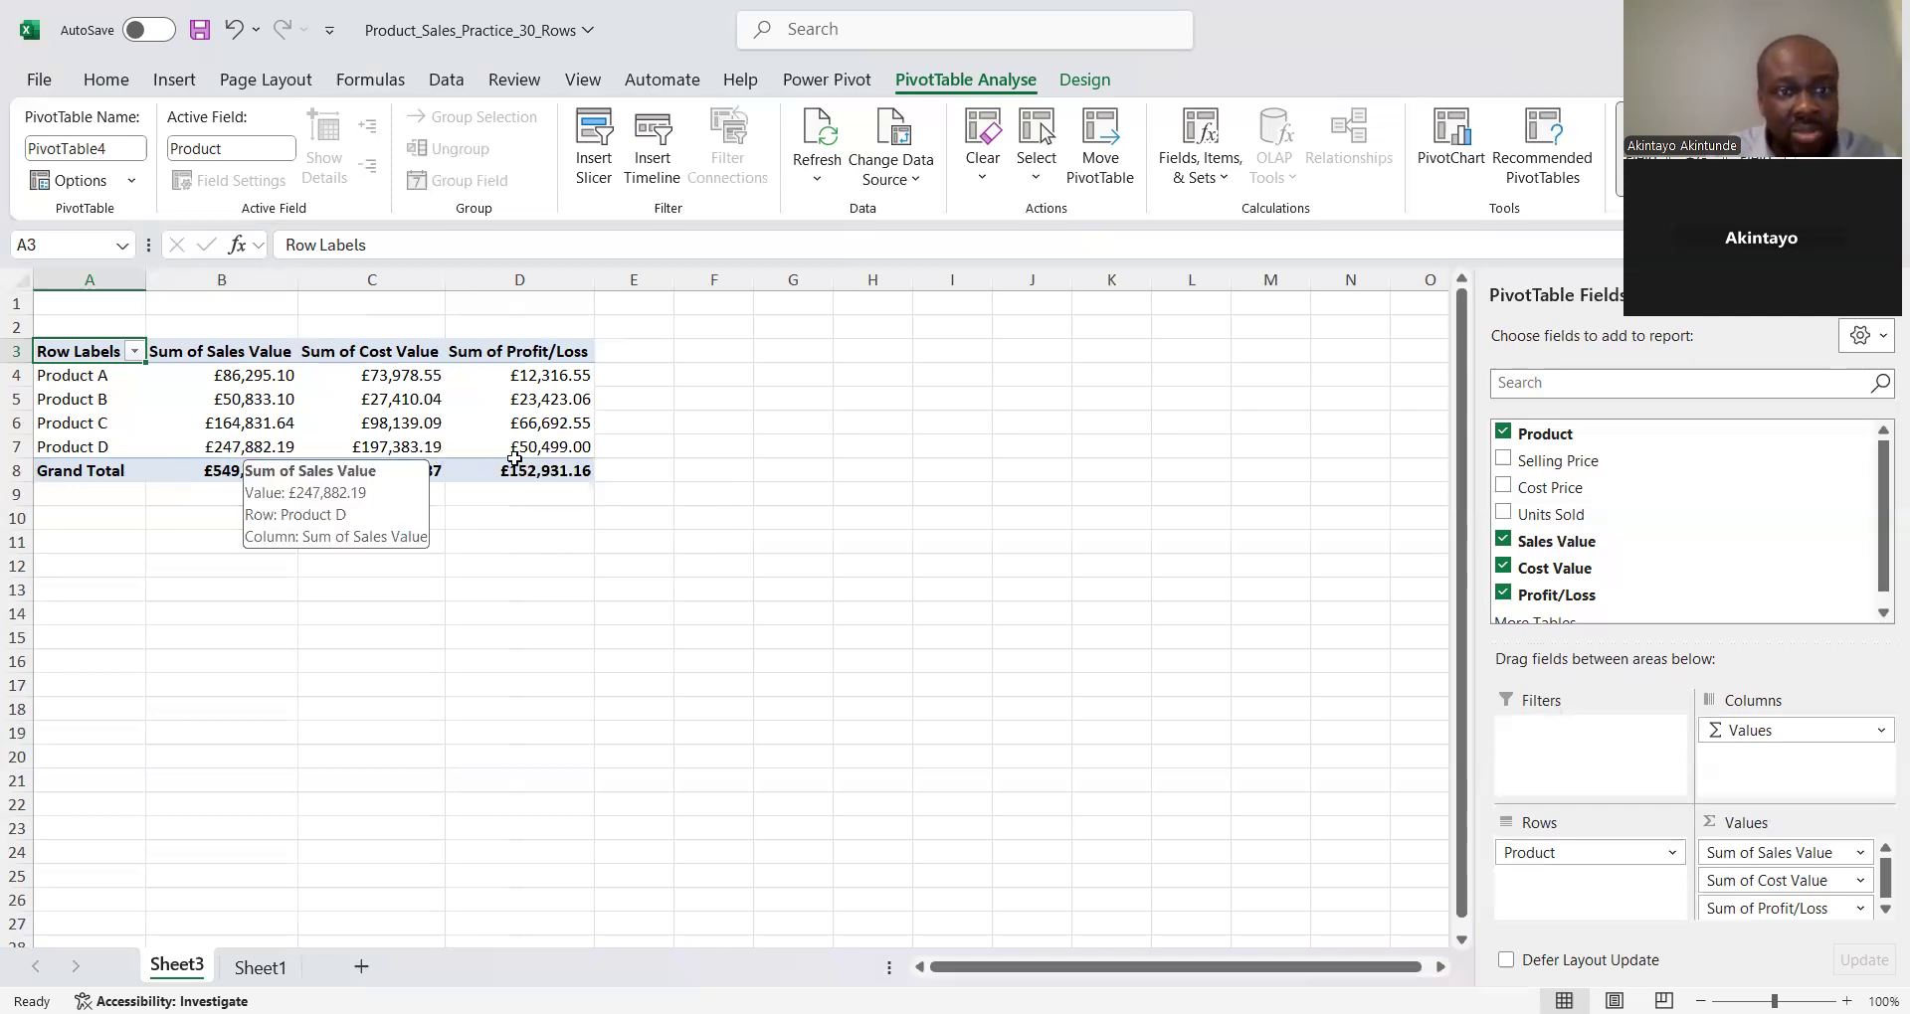
mouse_move(534, 453)
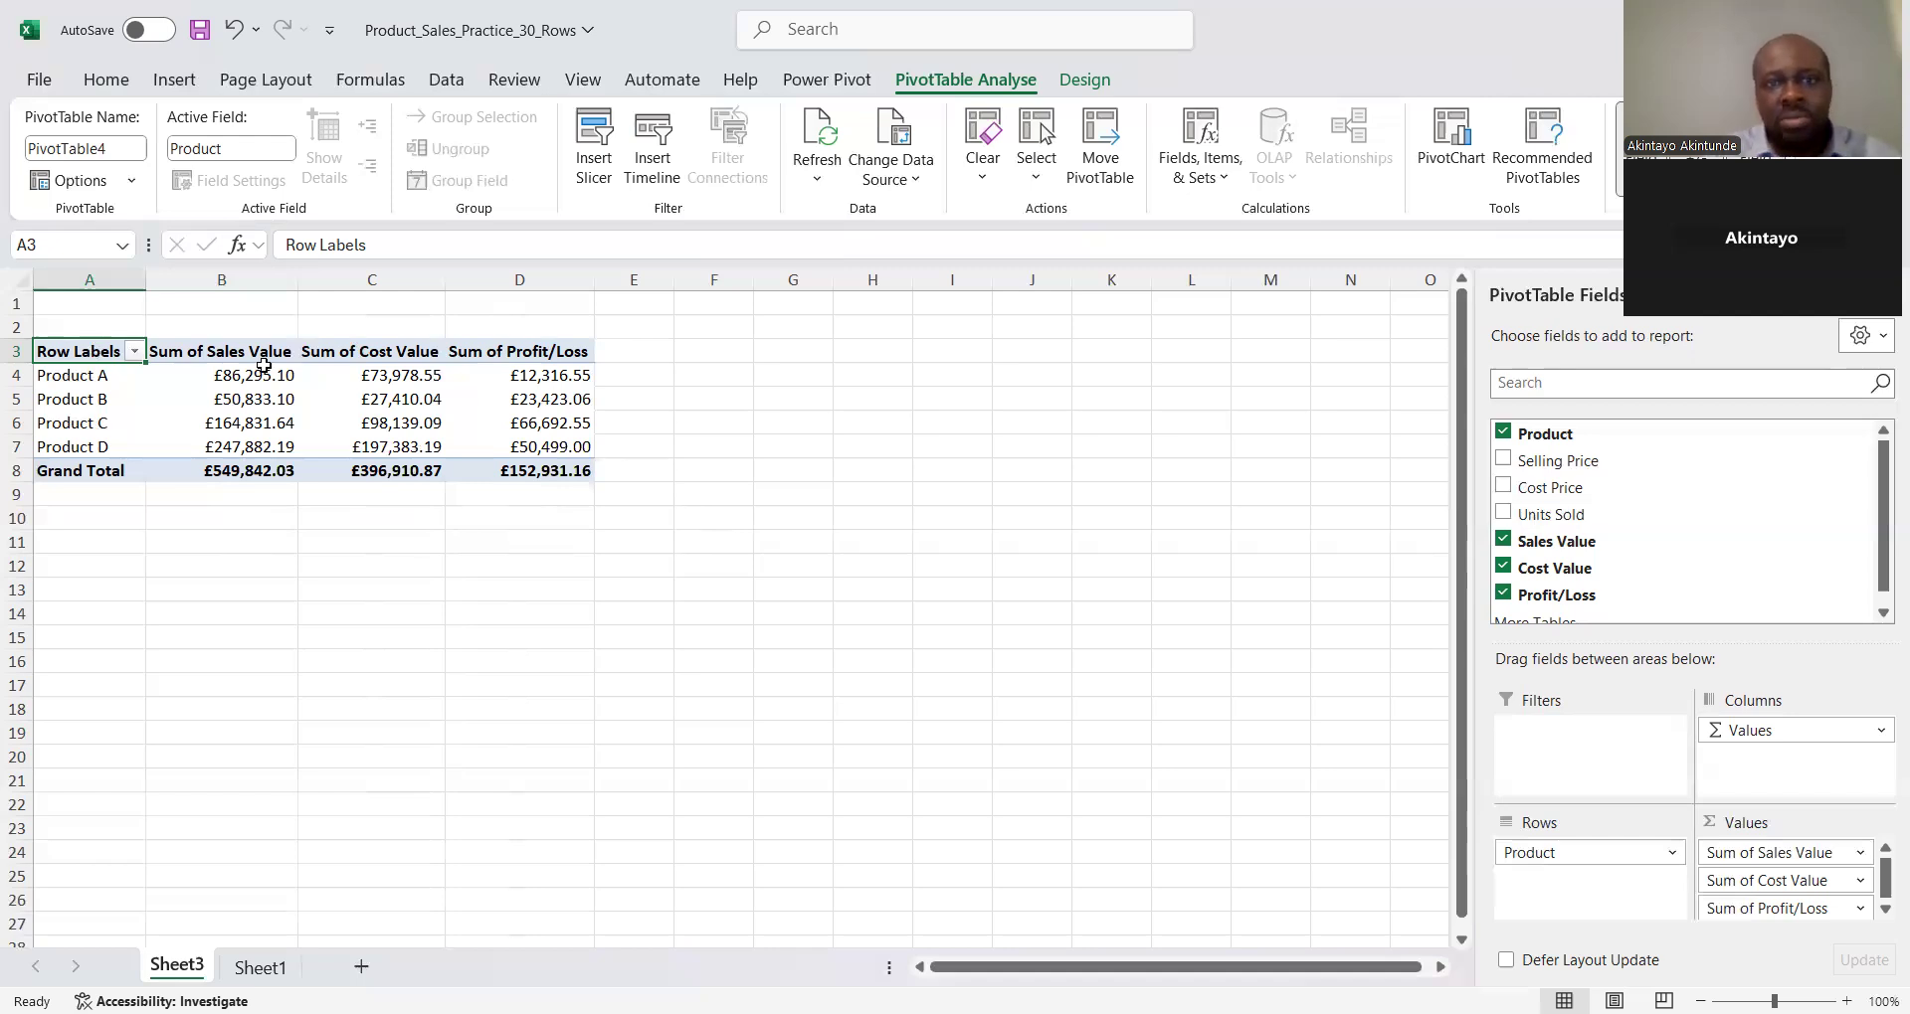
mouse_move(276, 378)
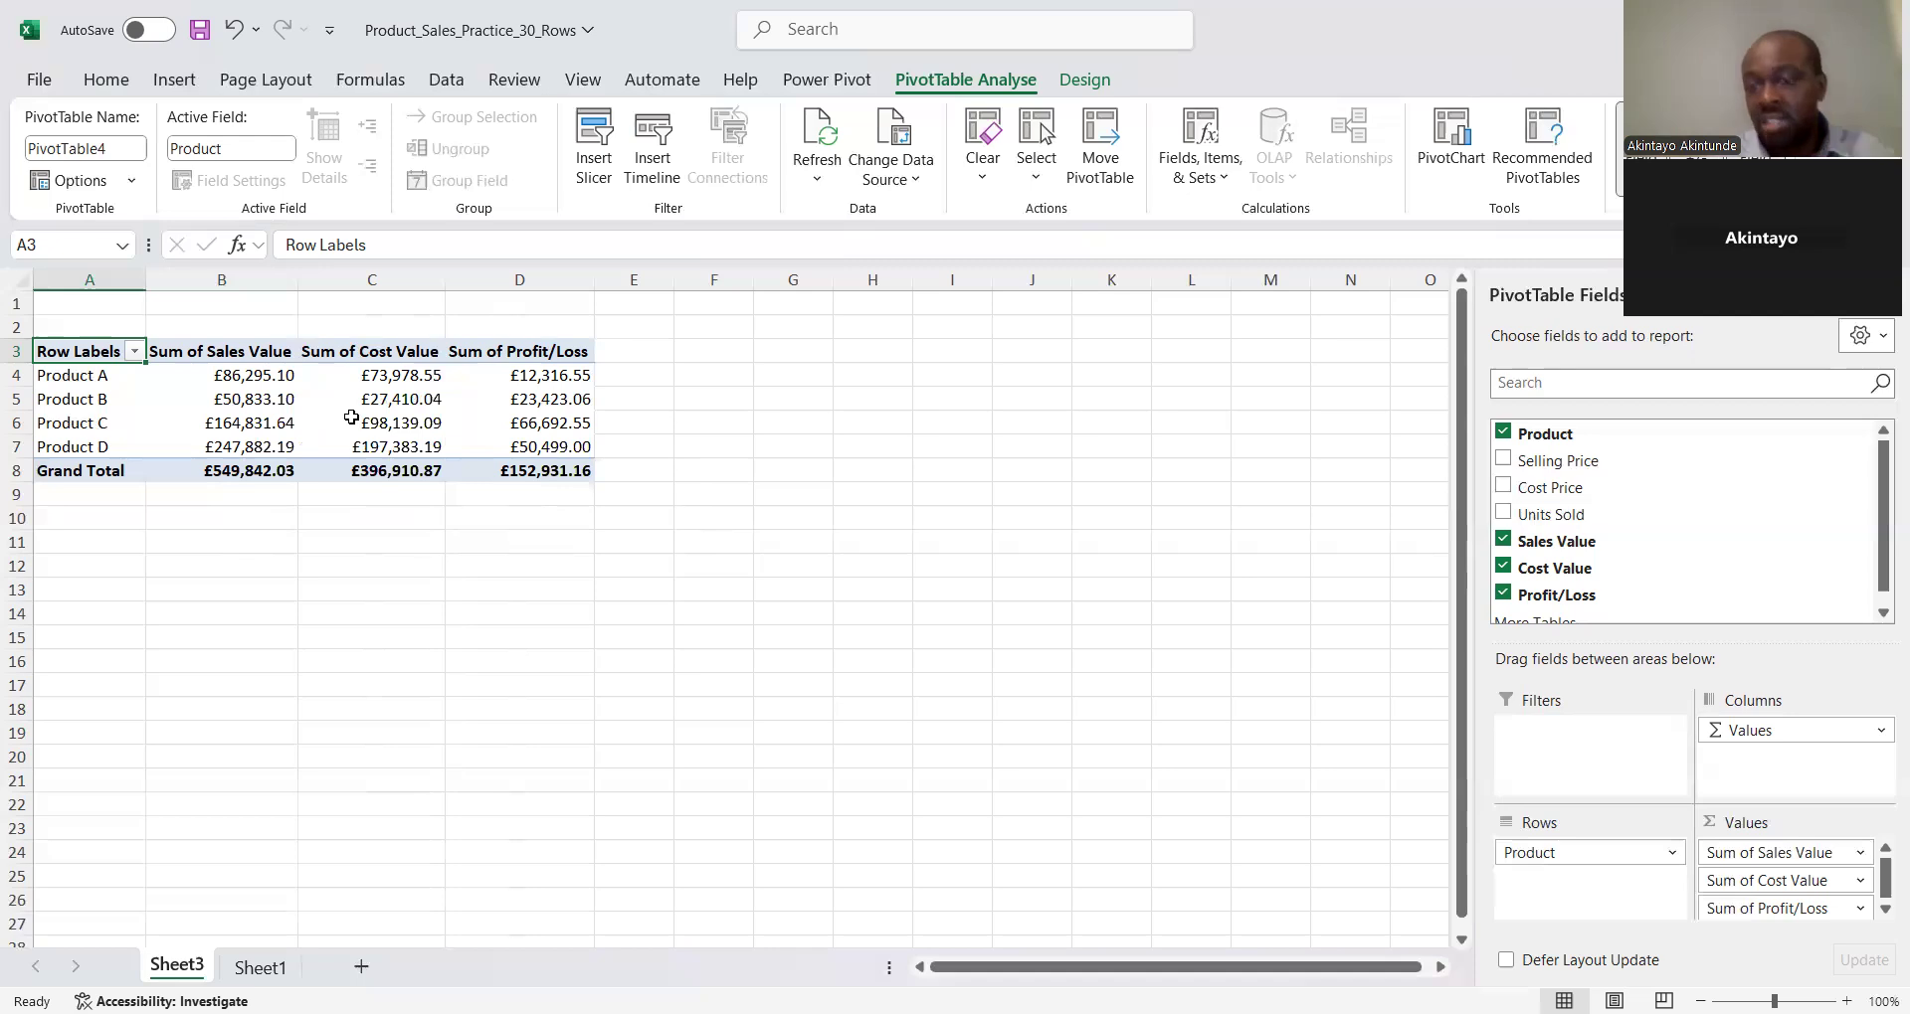
mouse_move(351, 417)
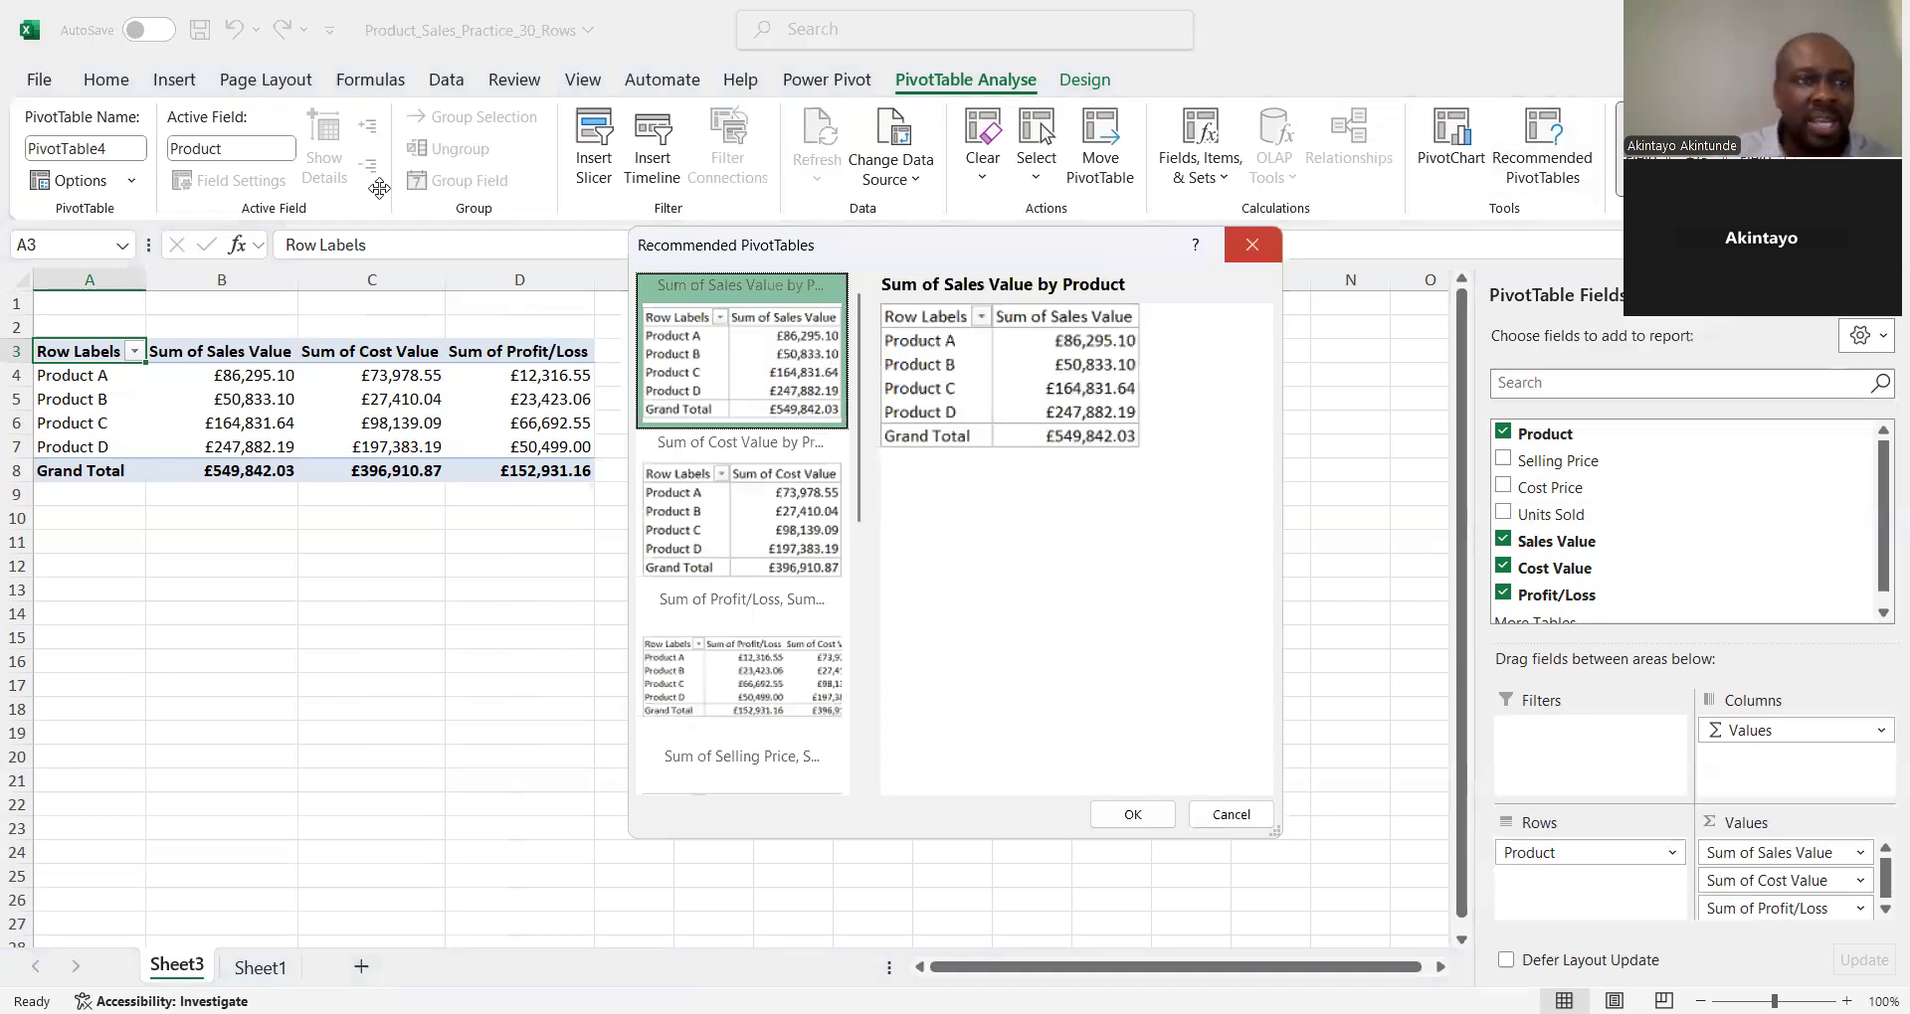
Insert a Clustered Column PivotChart from the PivotTable and enlarge it to about 12.17 cm high by 19.92 cm wide
key("Escape")
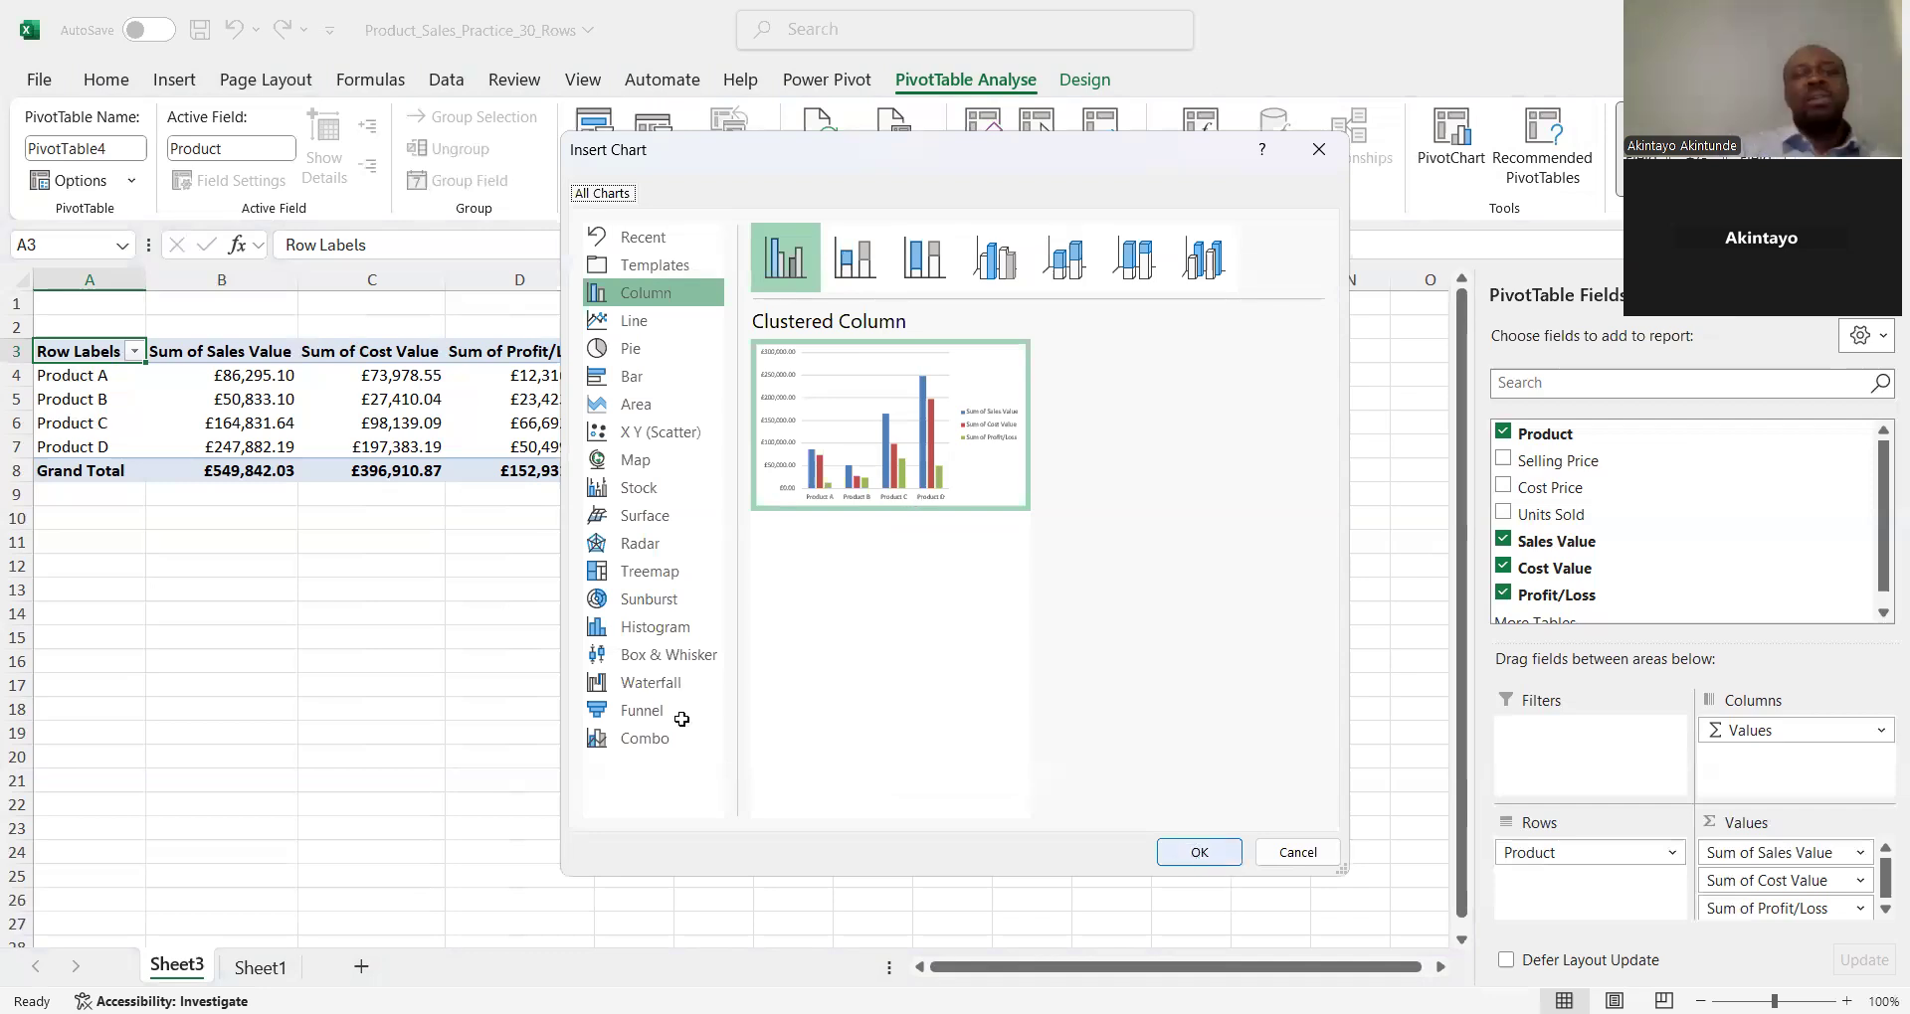
key("Return")
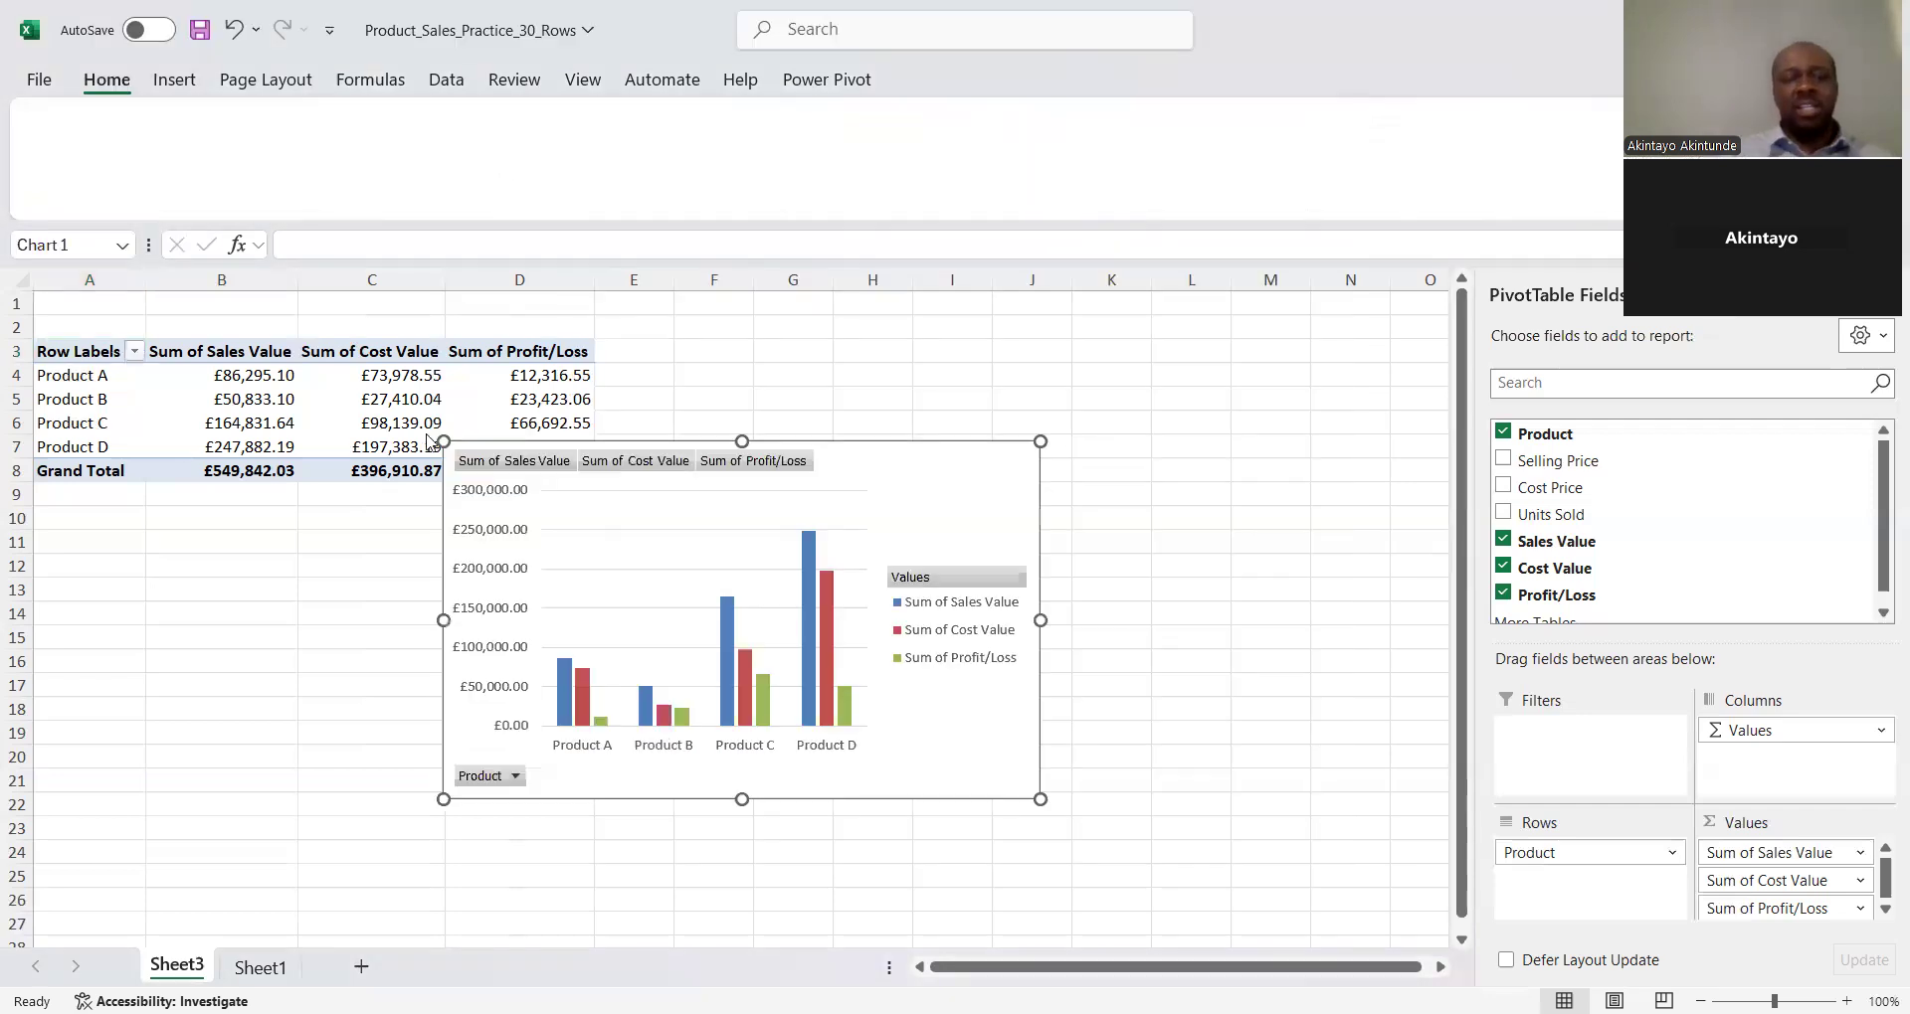
left_click_drag(443, 441, 239, 295)
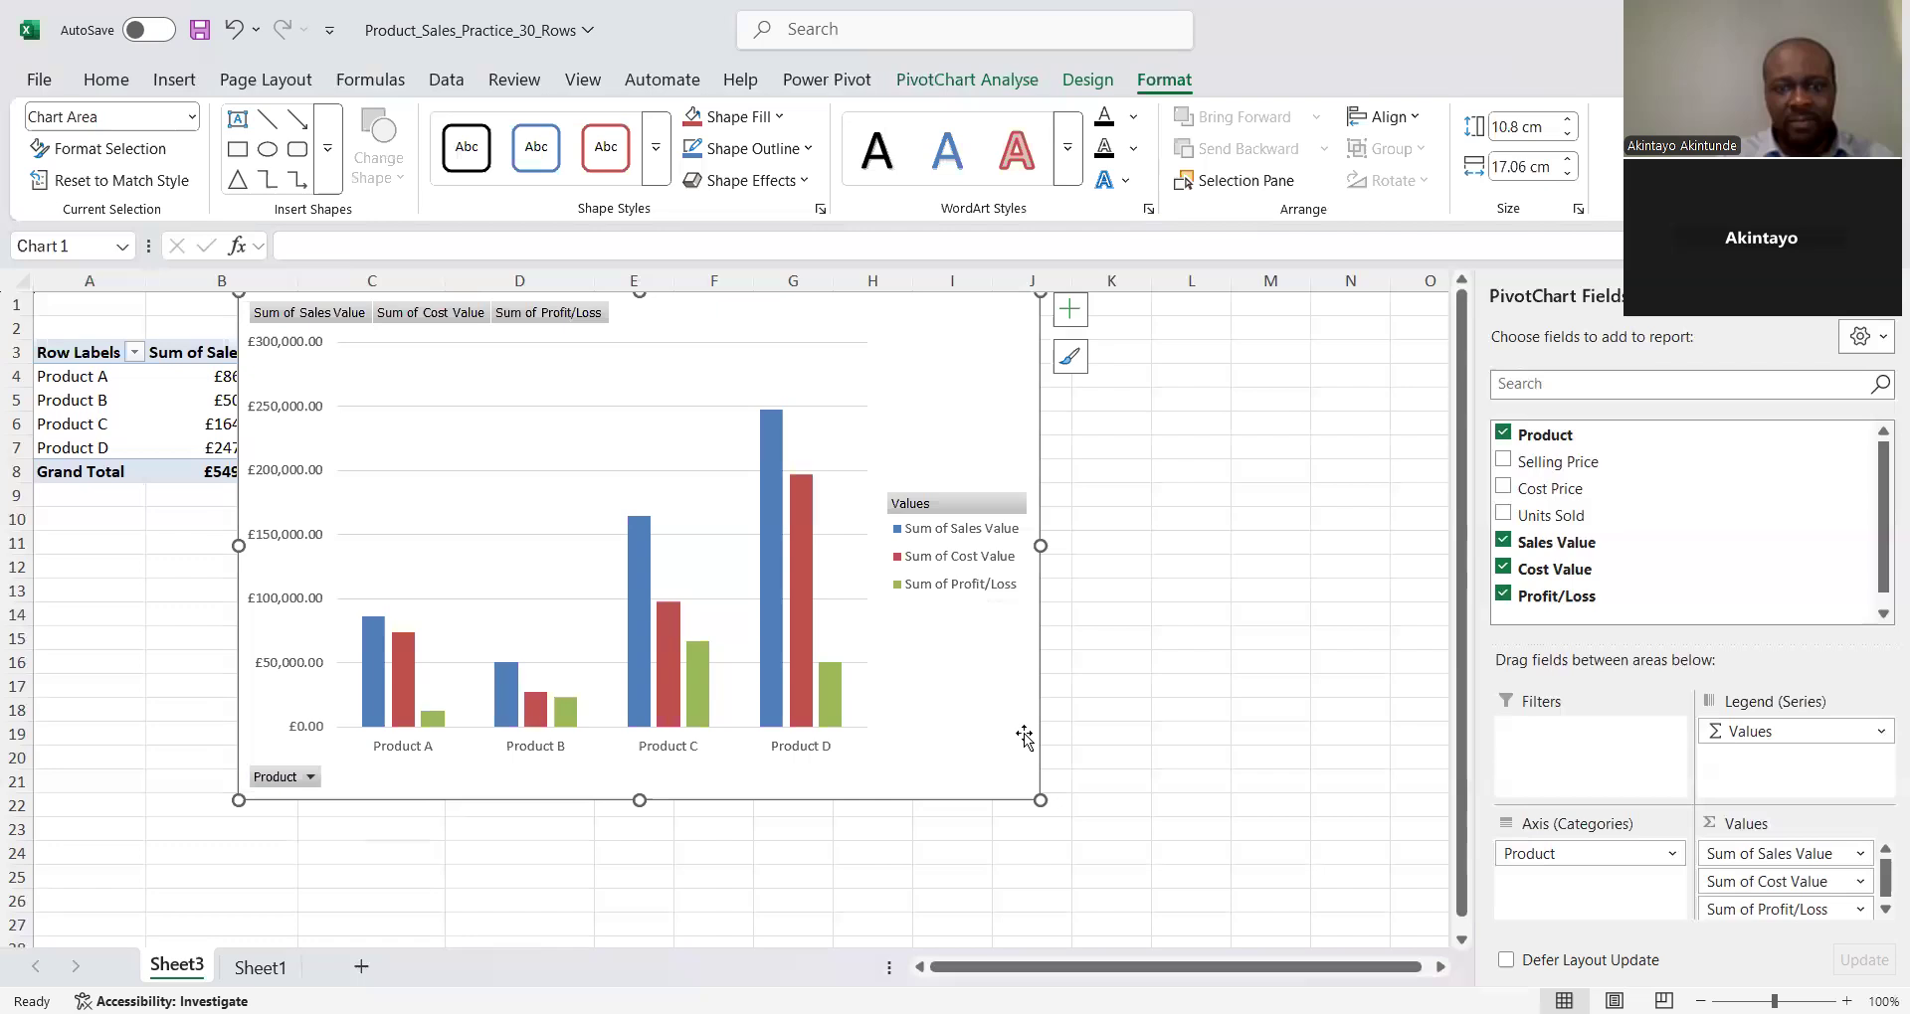
left_click_drag(1041, 799, 1171, 862)
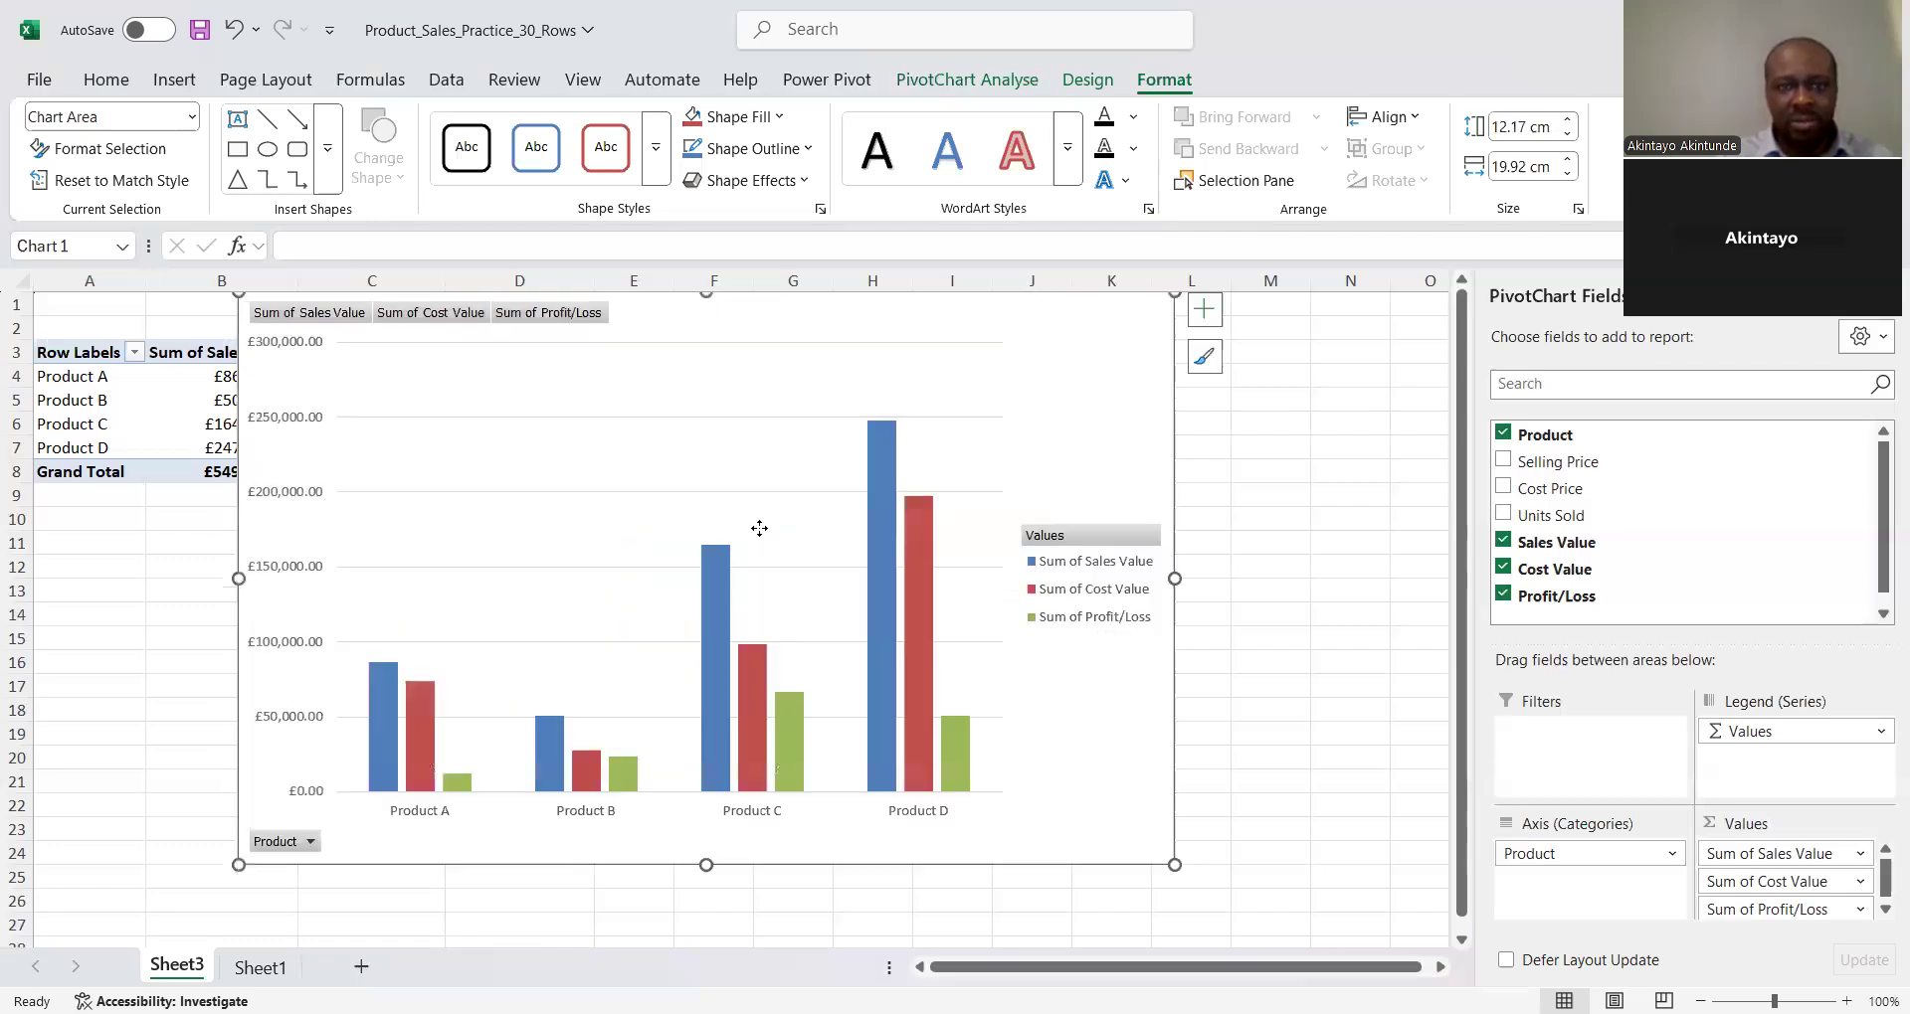
Move the PivotChart clear of the PivotTable's Sum of Sales Value column, to start in column C
left_click(723, 470)
left_click_drag(723, 469, 723, 470)
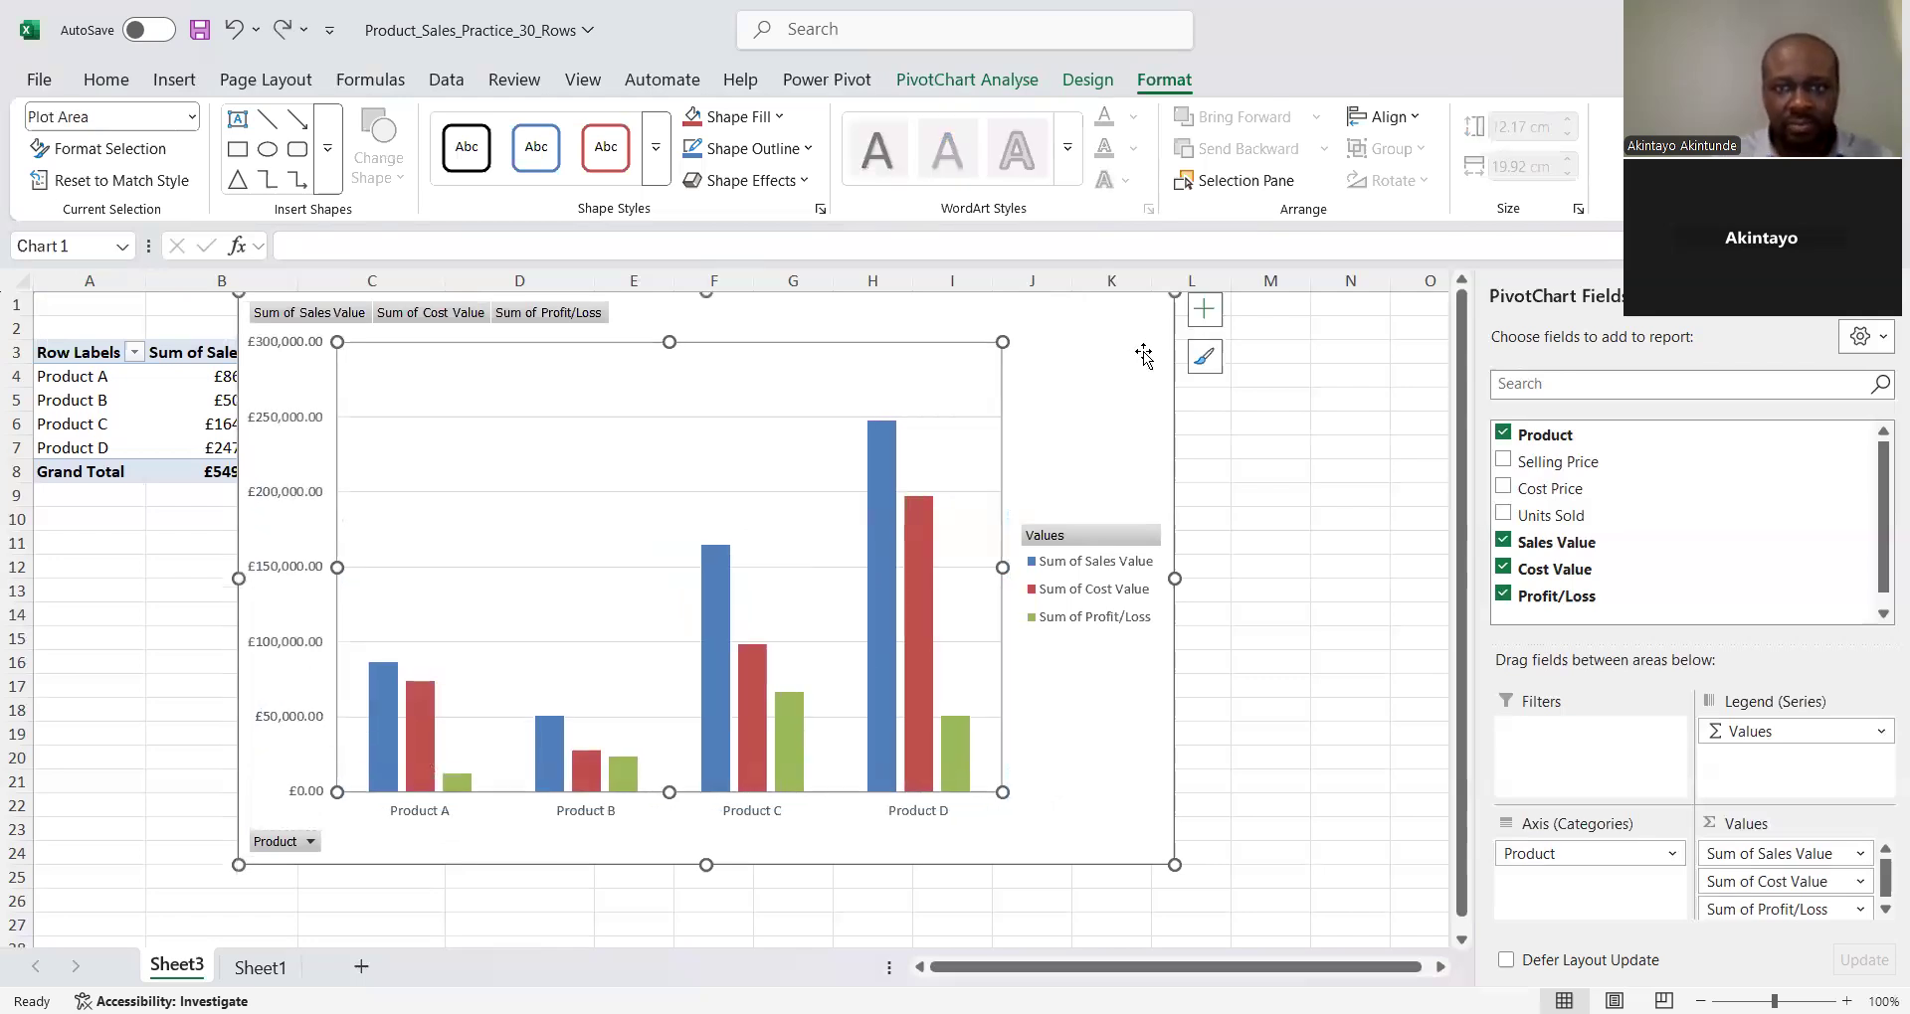
left_click_drag(1143, 356, 1252, 364)
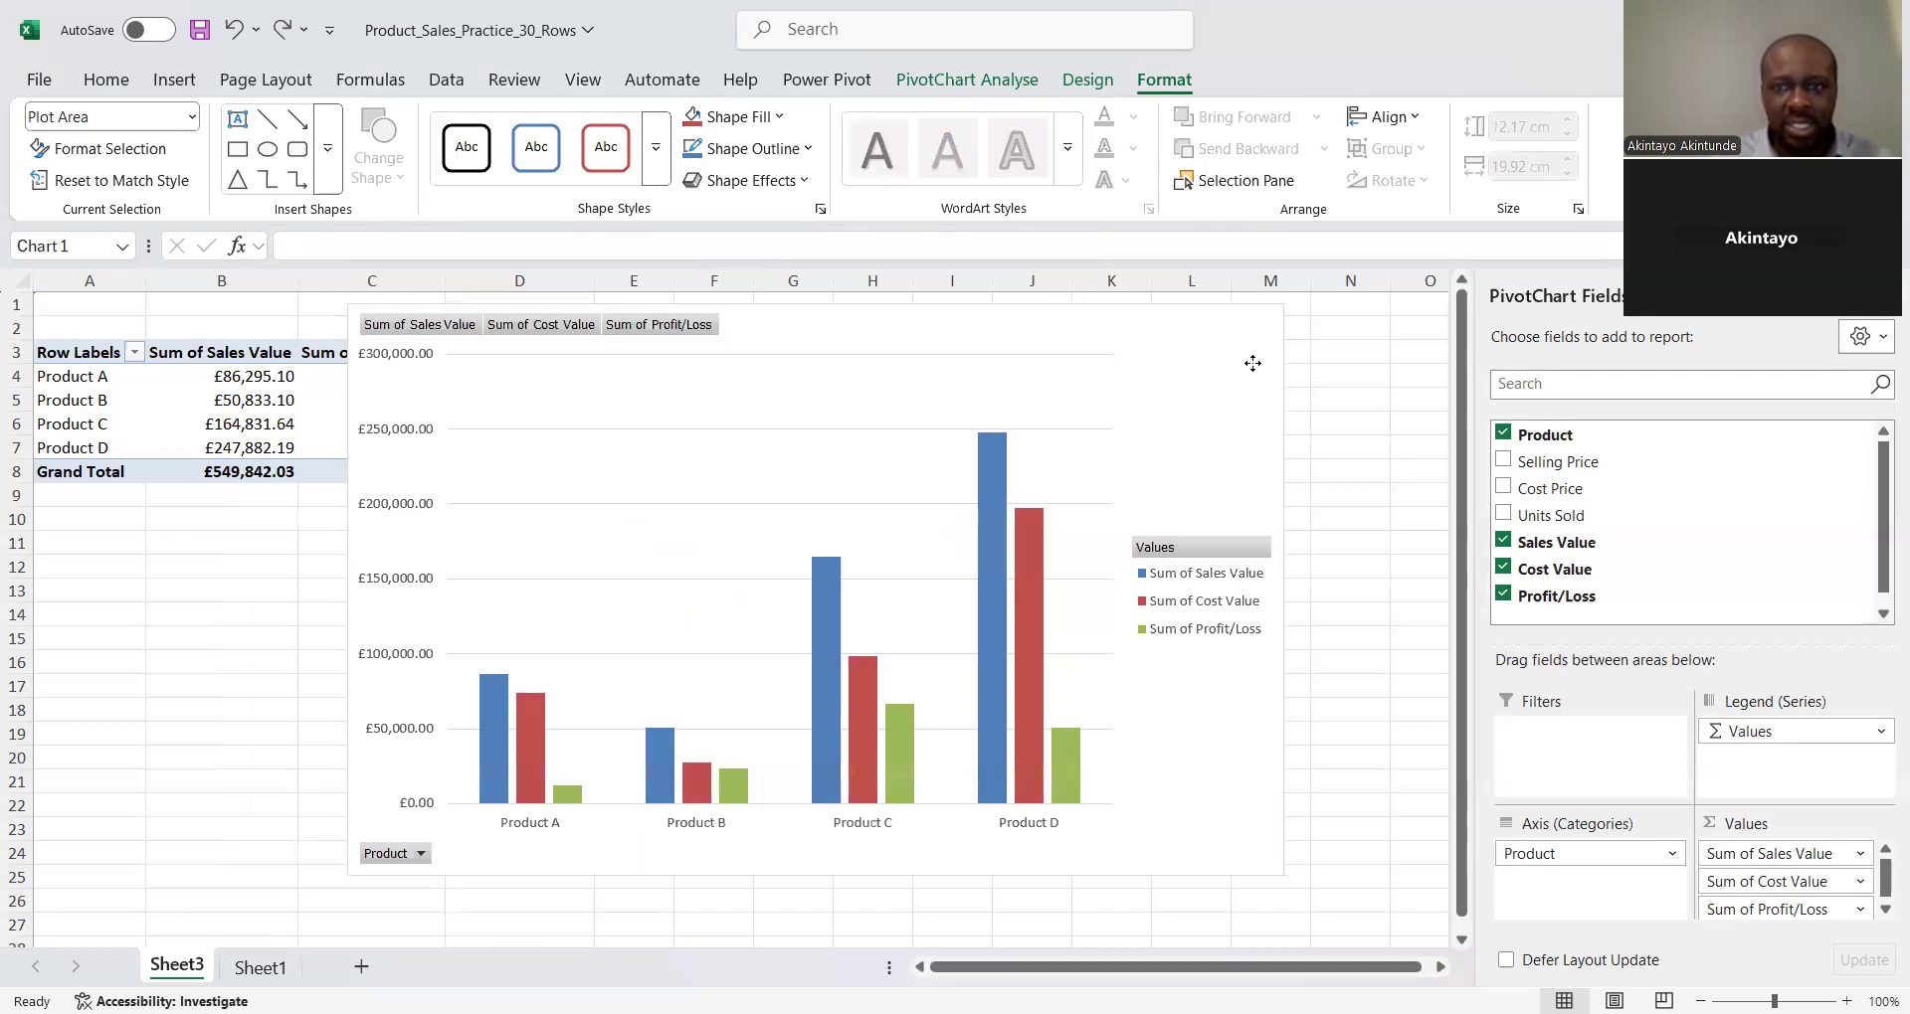
left_click(521, 807)
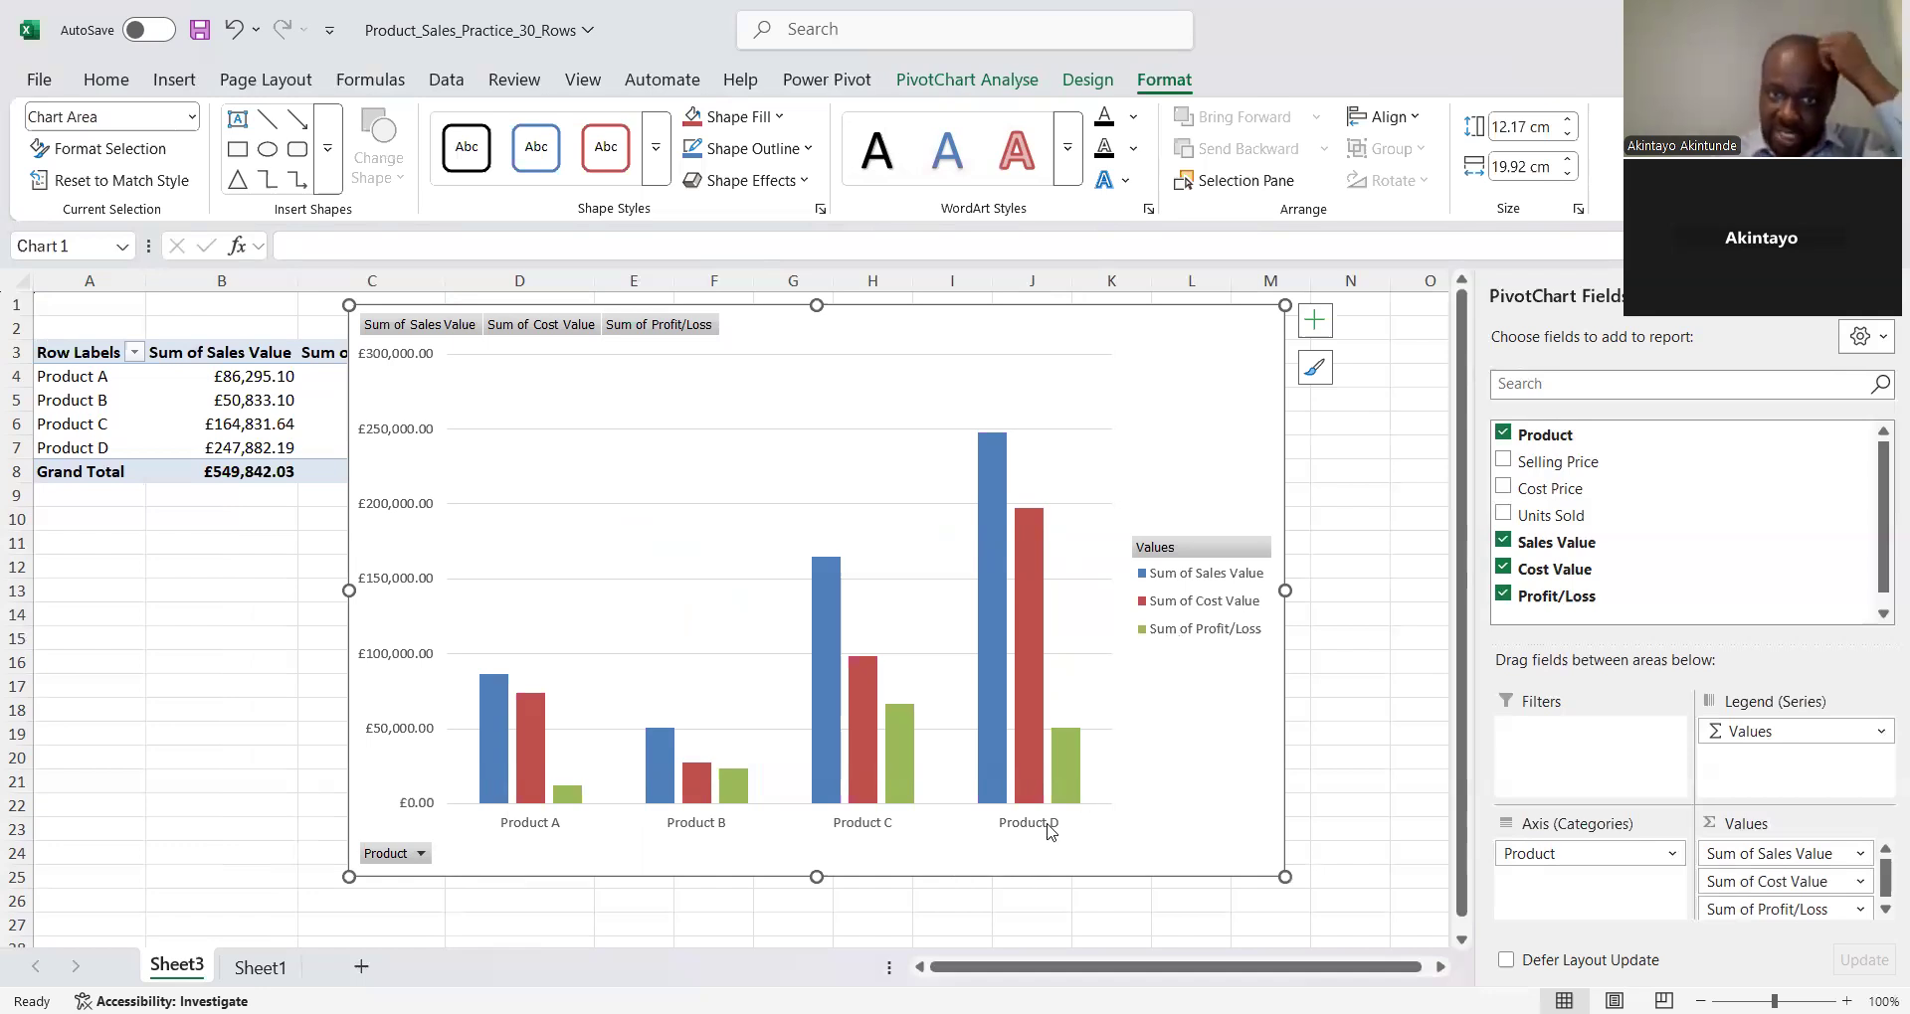
Compare the PivotChart's product bars with the Units Sold, Cost Value and Profit/Loss columns of the source table on Sheet1
mouse_move(1023, 786)
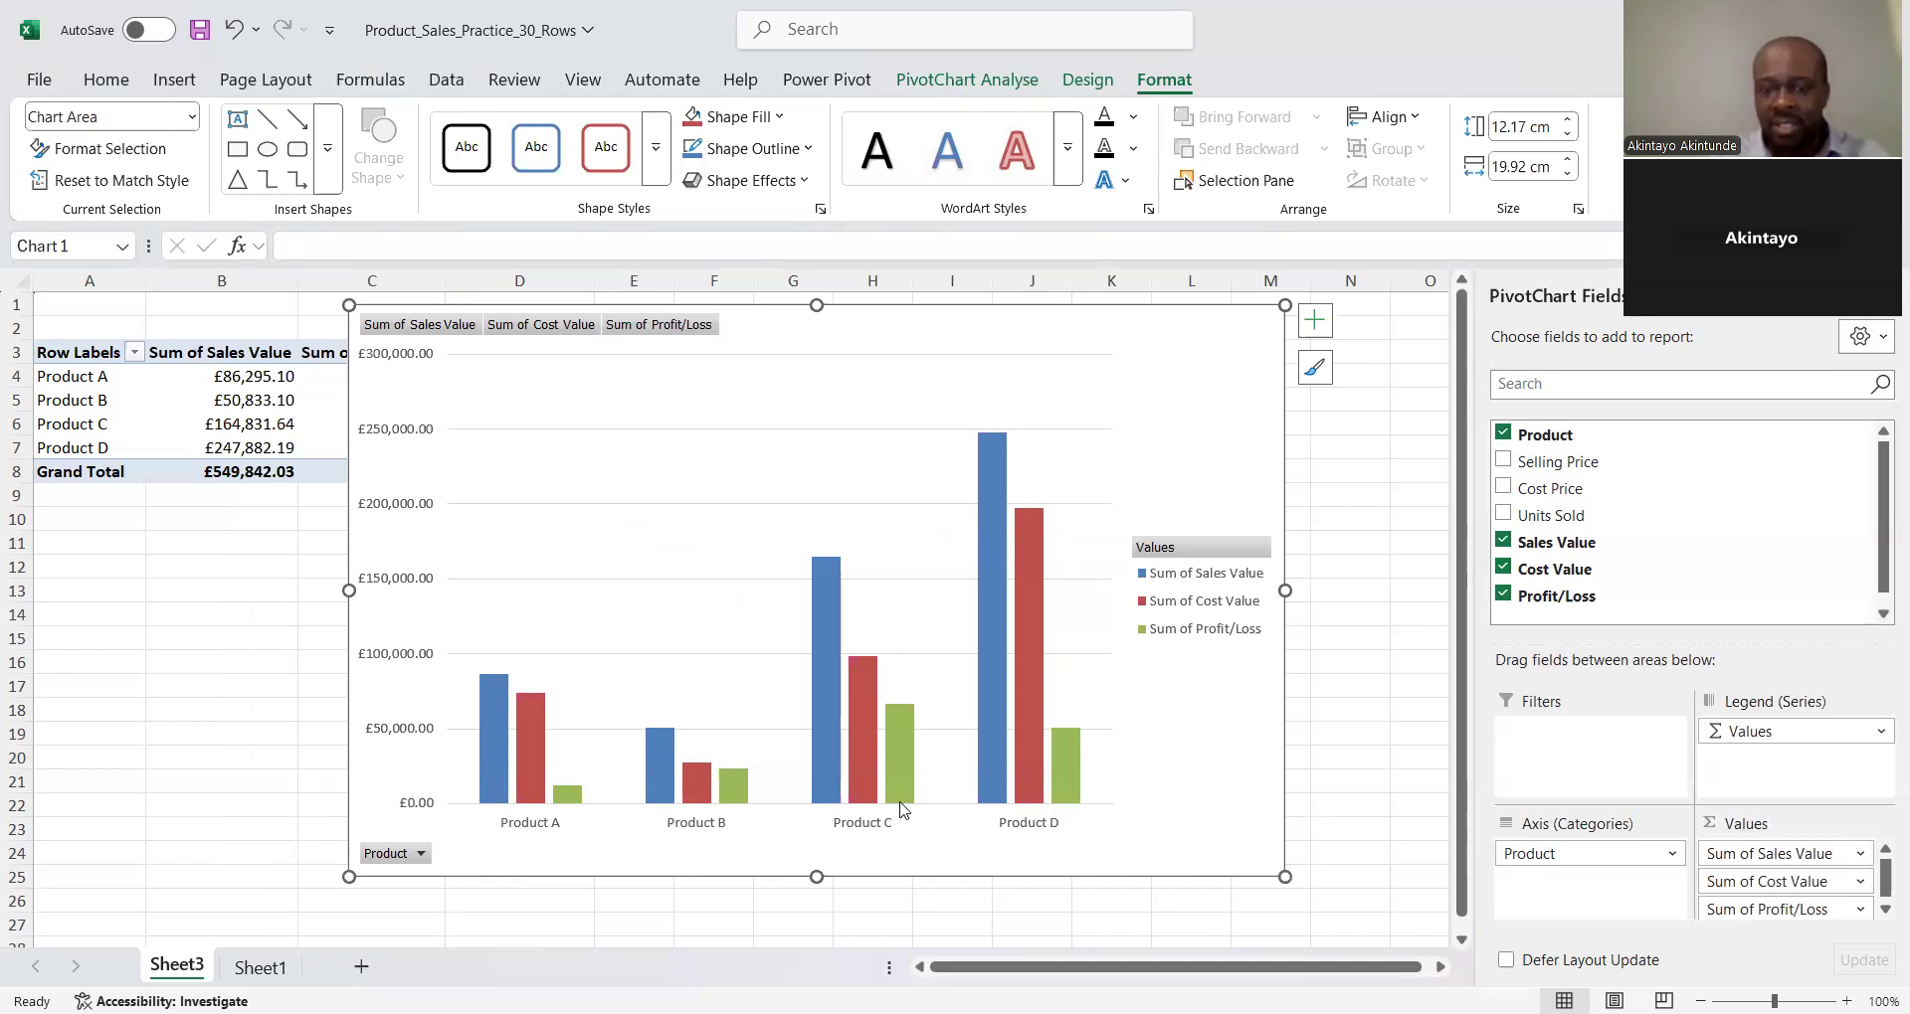
mouse_move(902, 747)
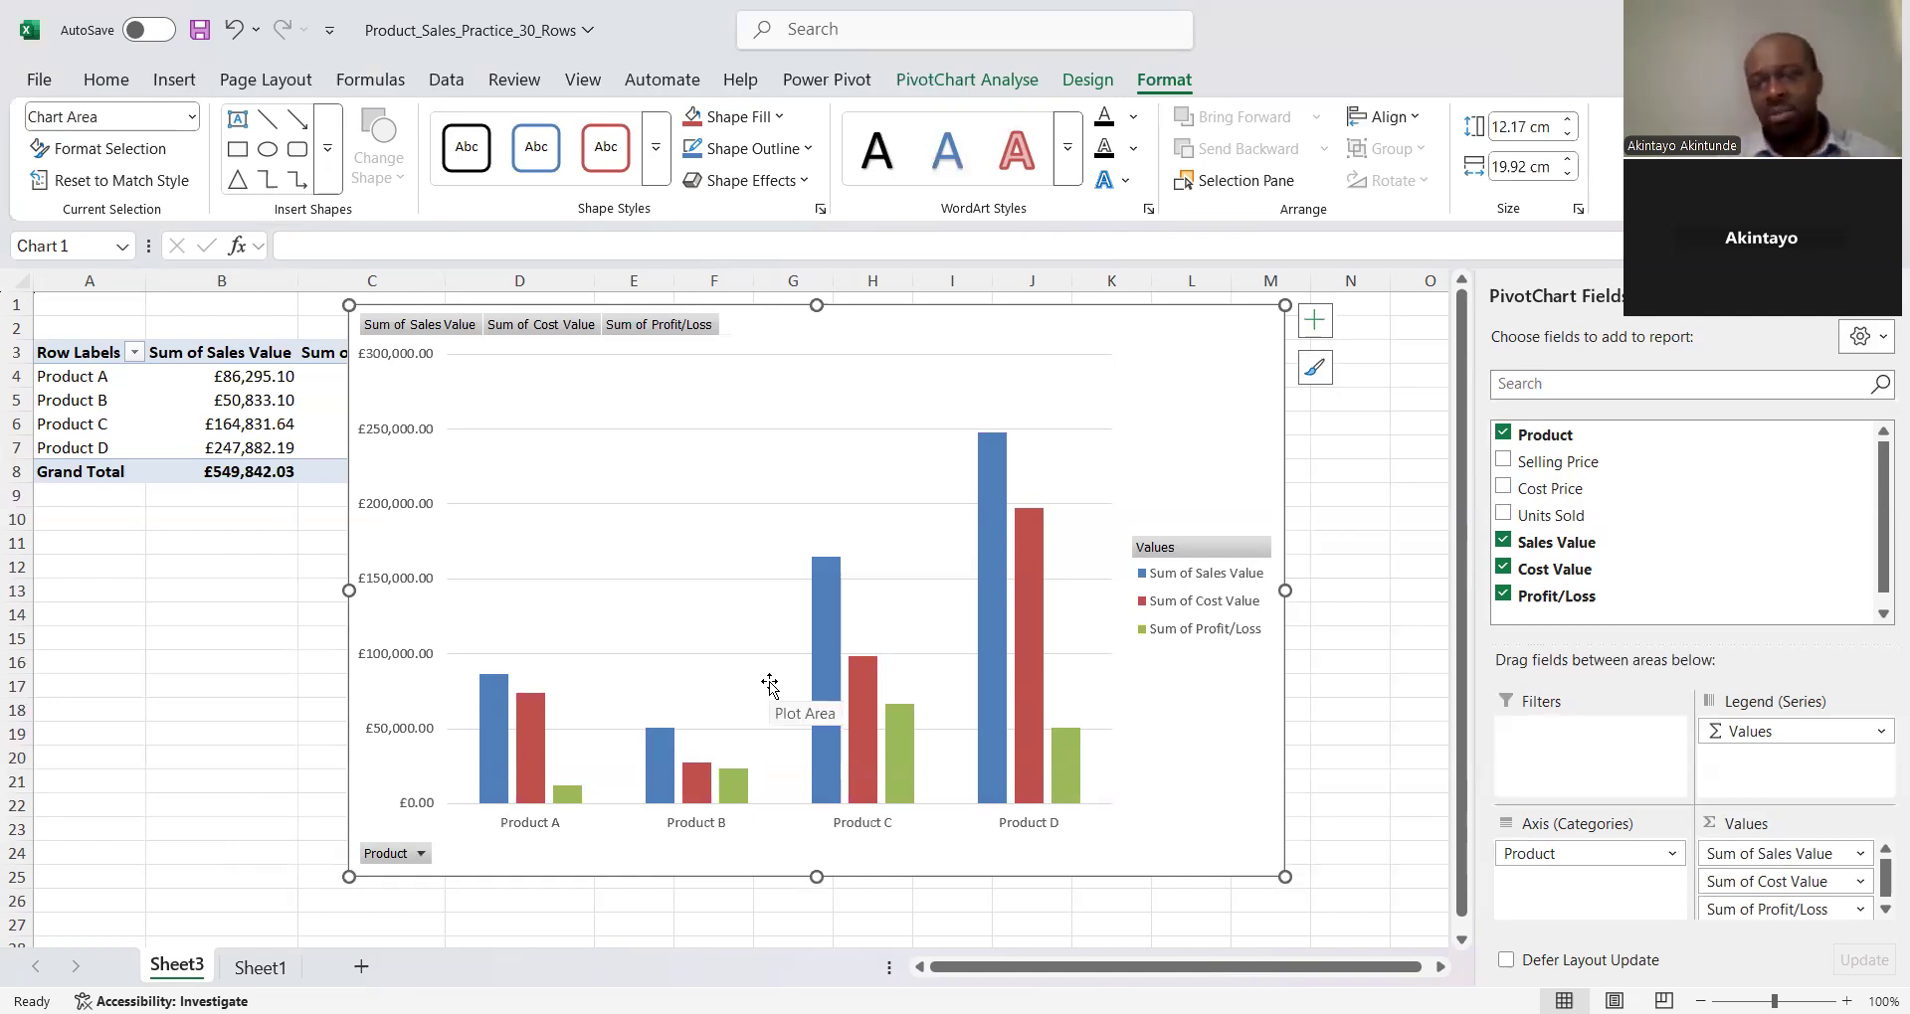
left_click(266, 967)
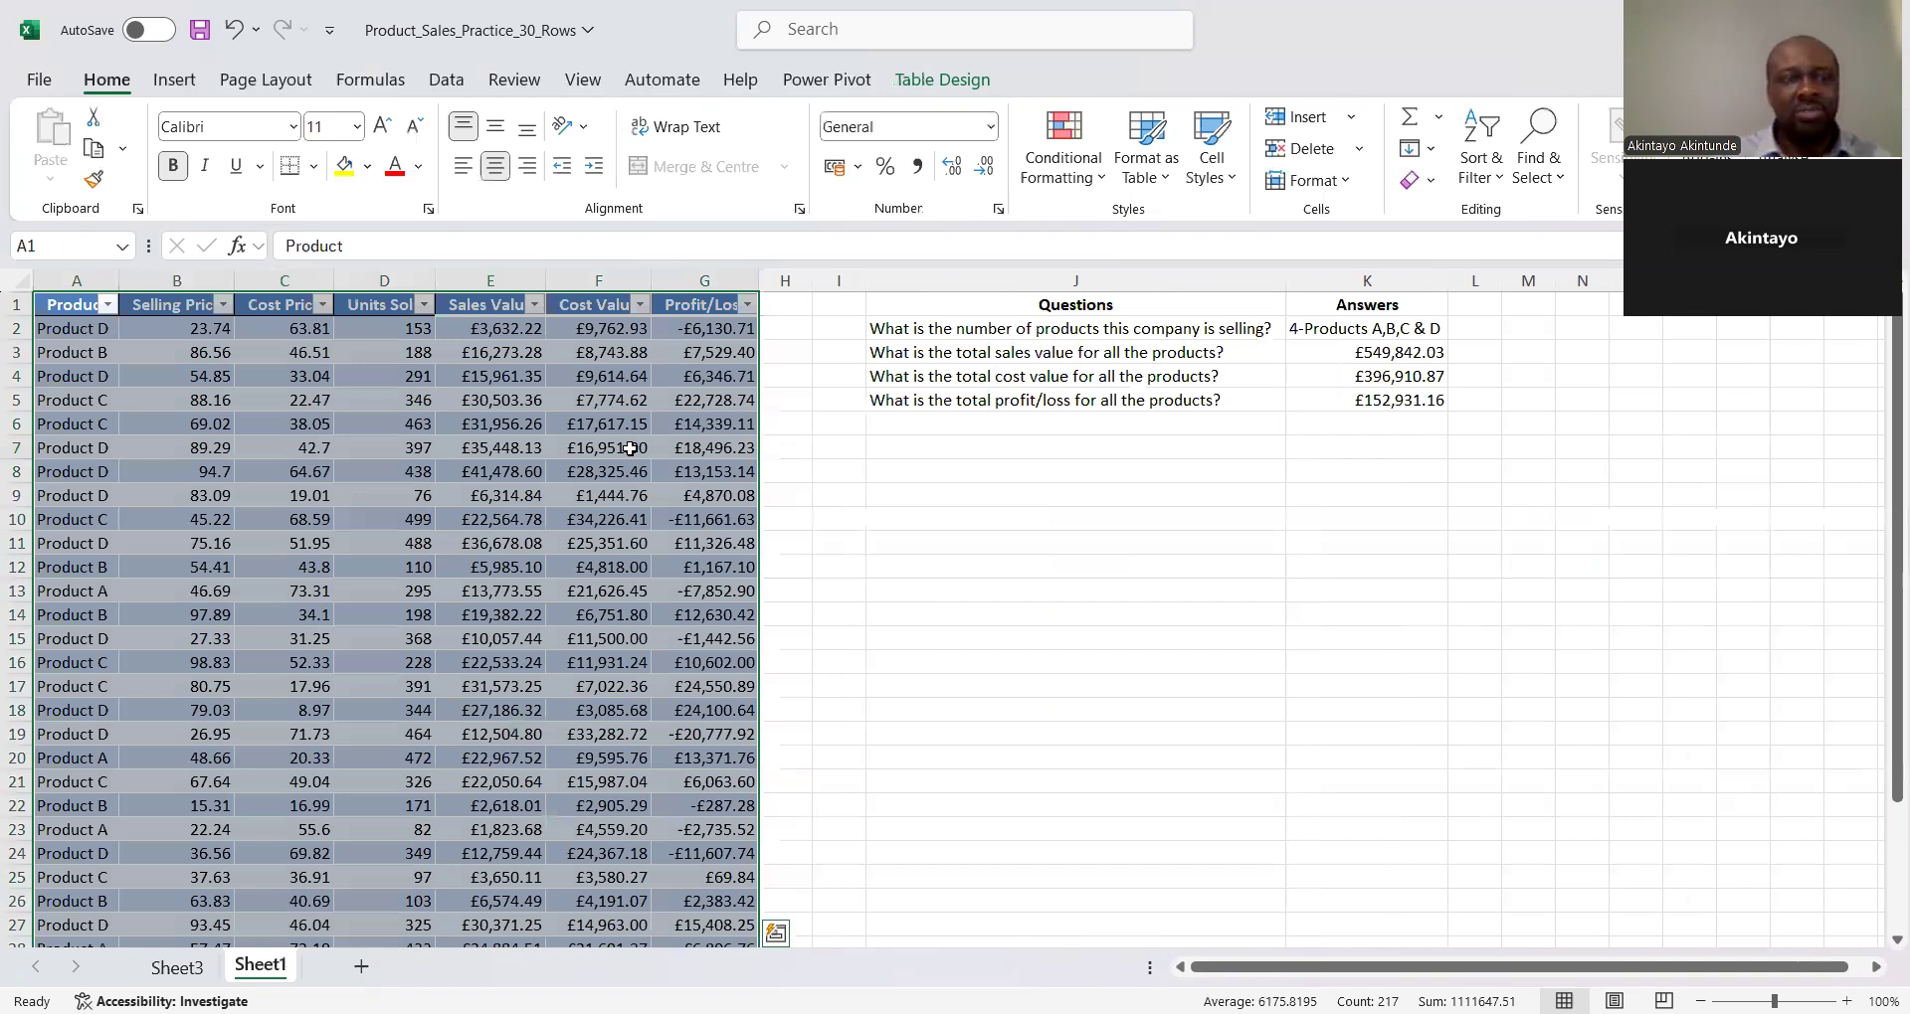
left_click(630, 448)
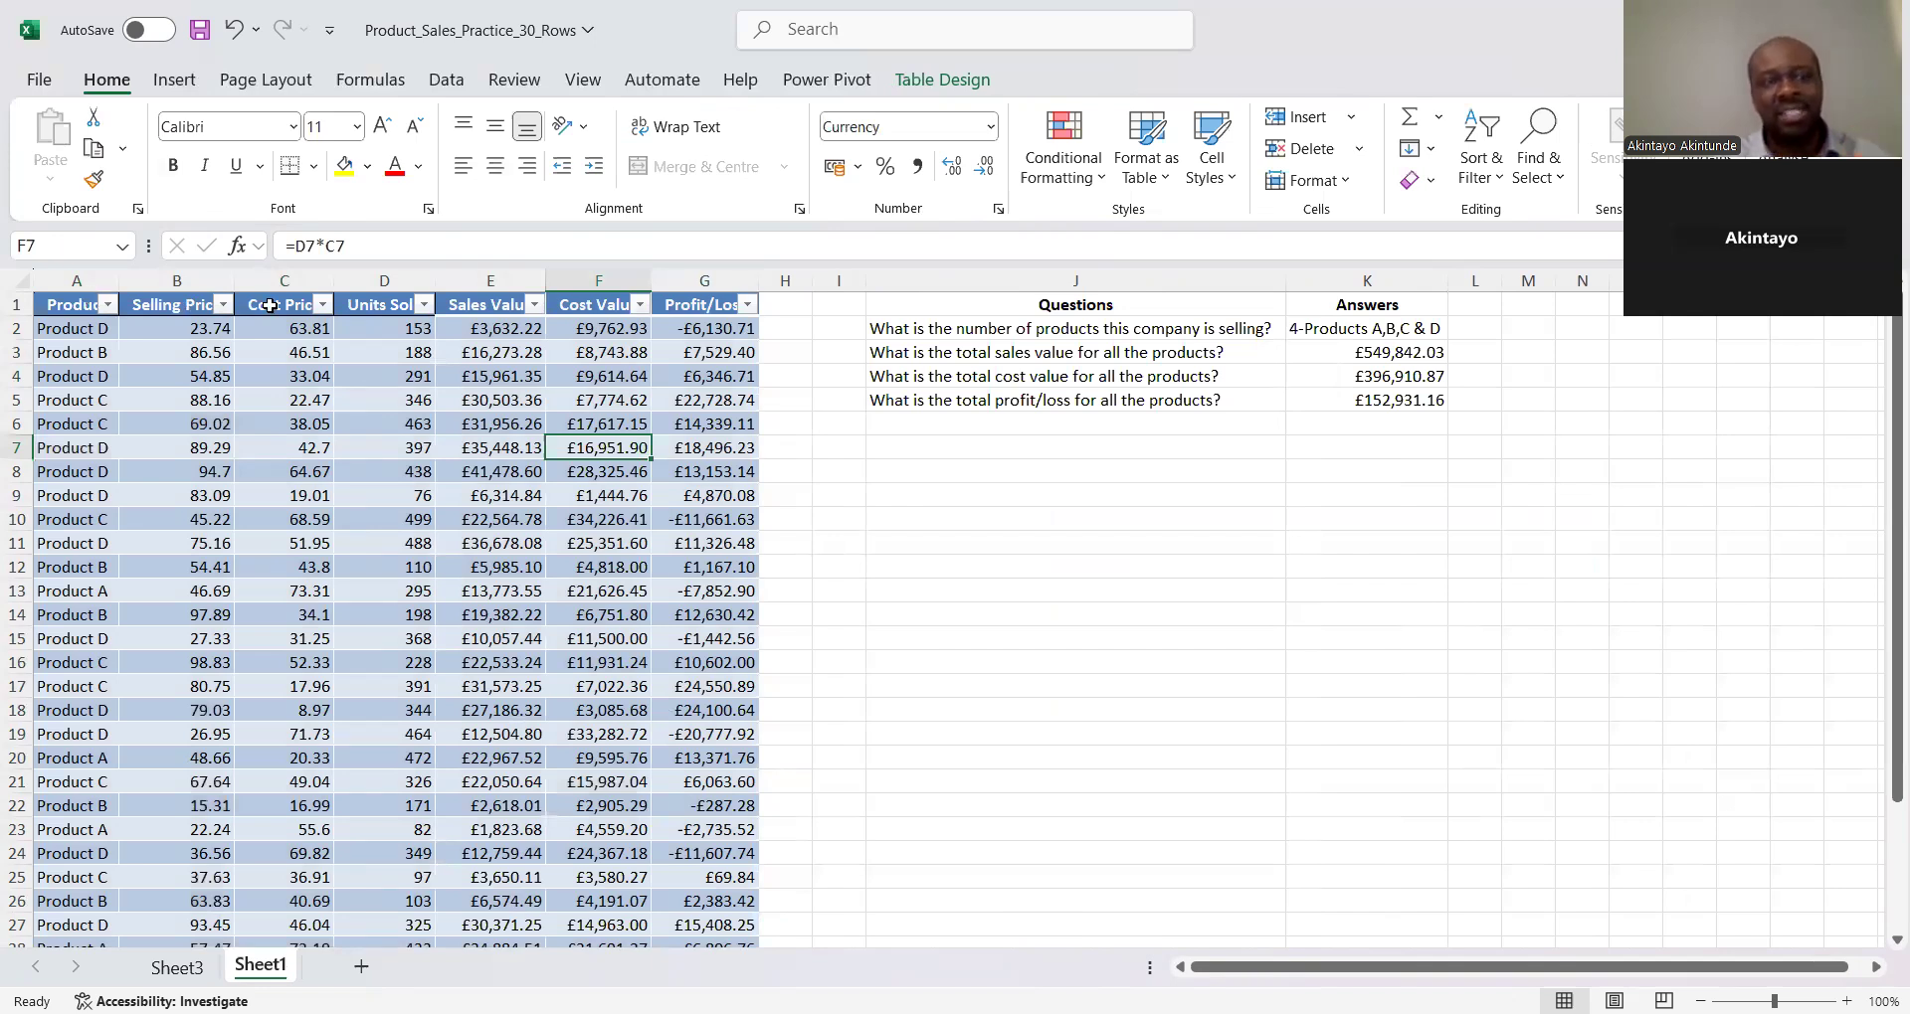
left_click(378, 303)
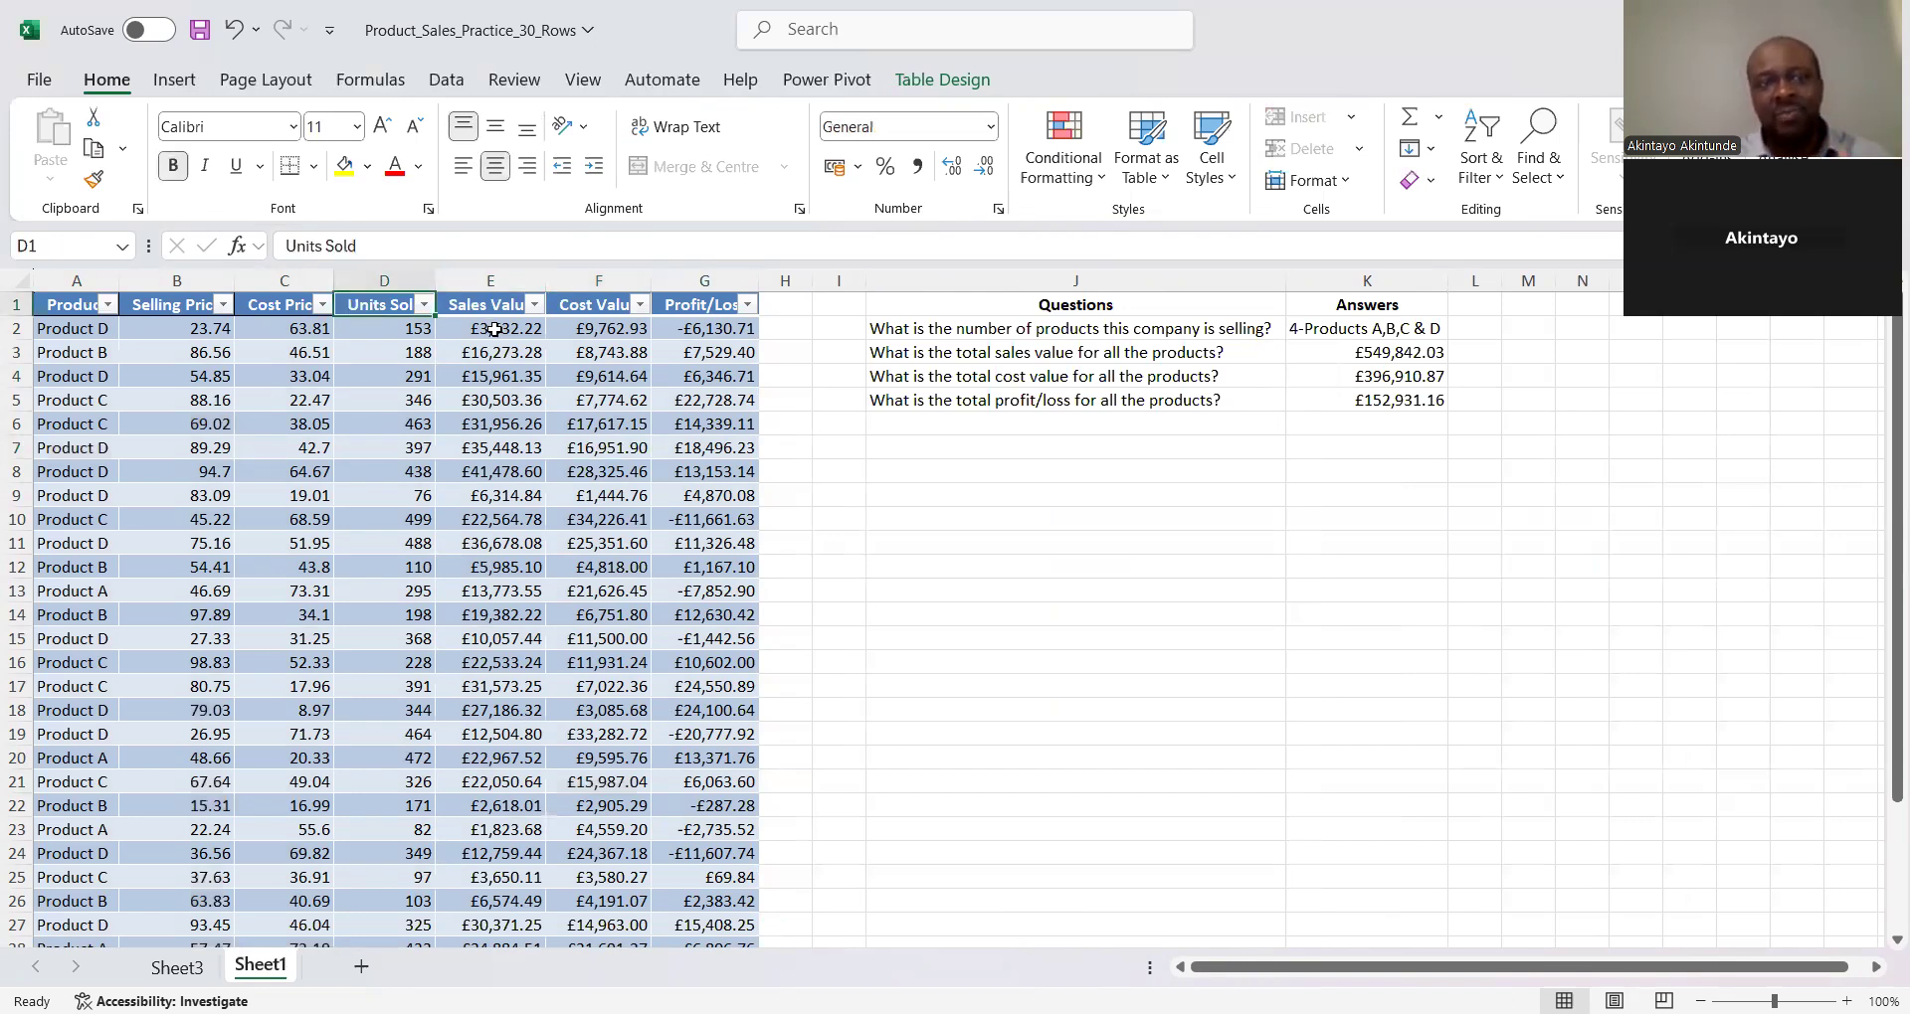
left_click(597, 270)
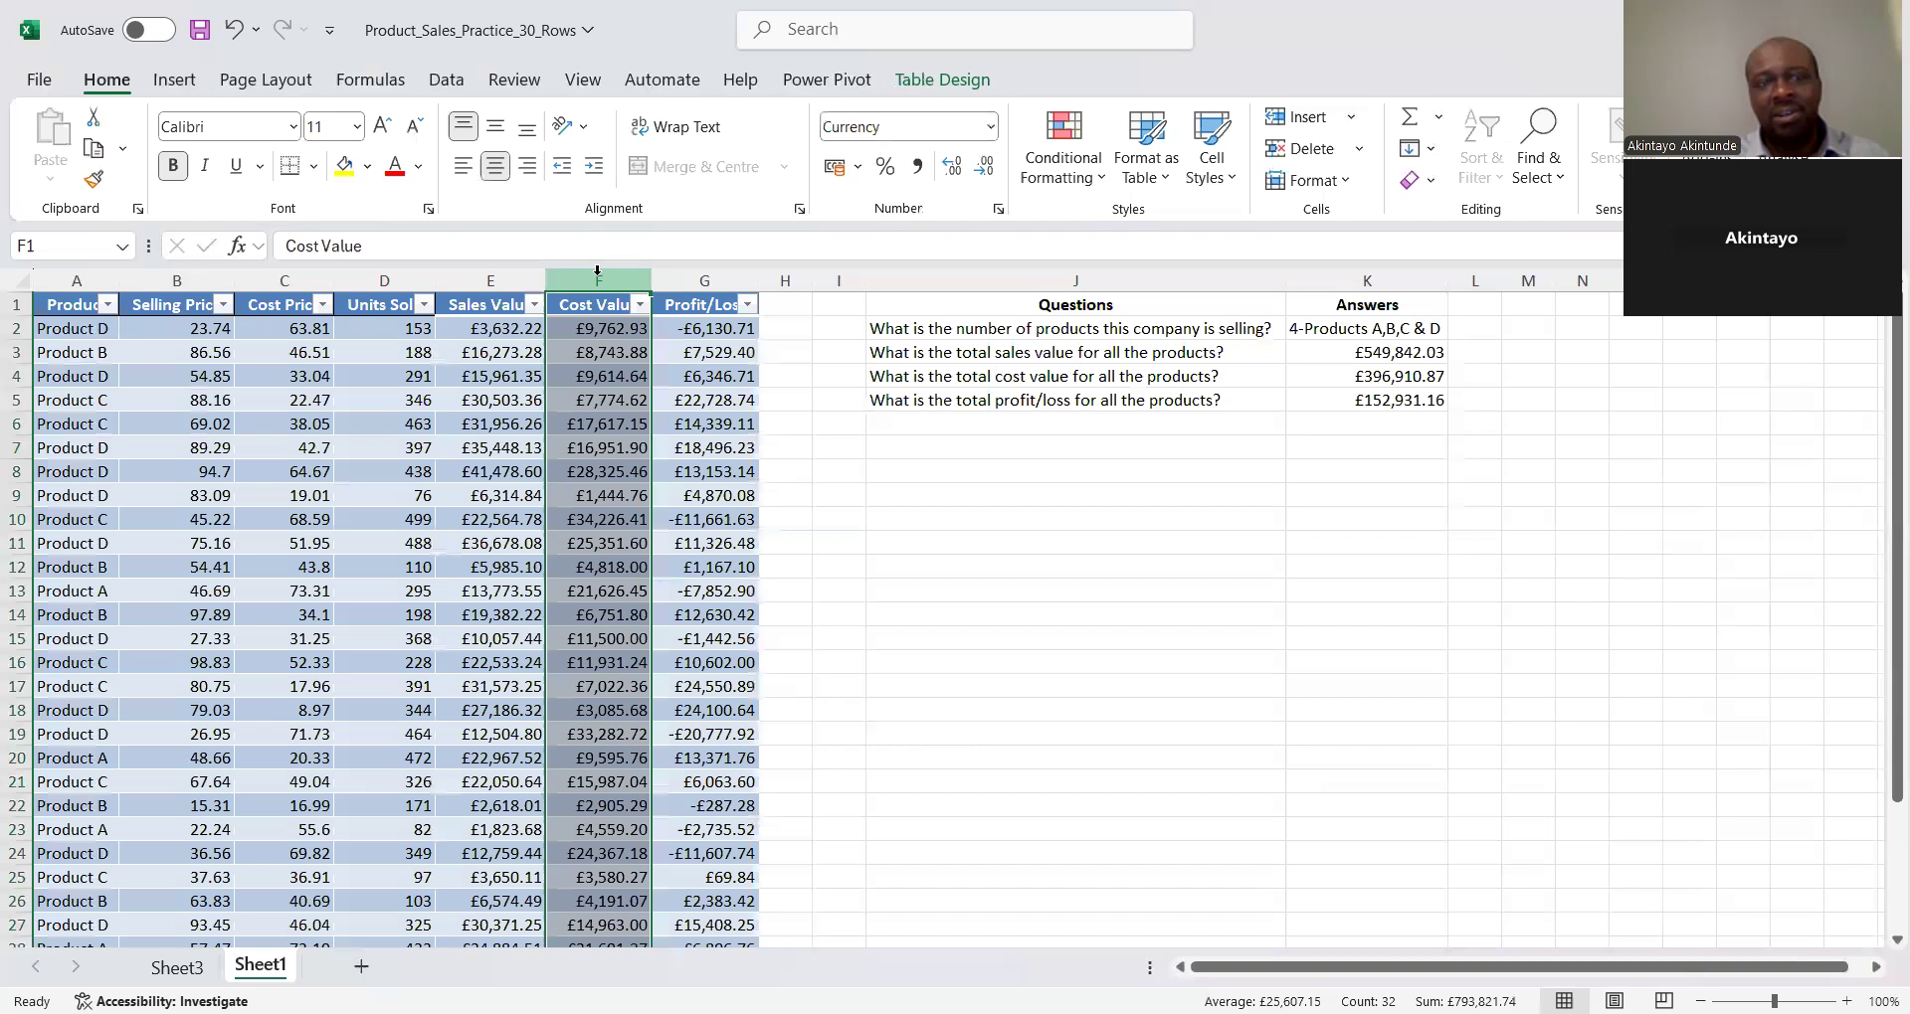
left_click(710, 279)
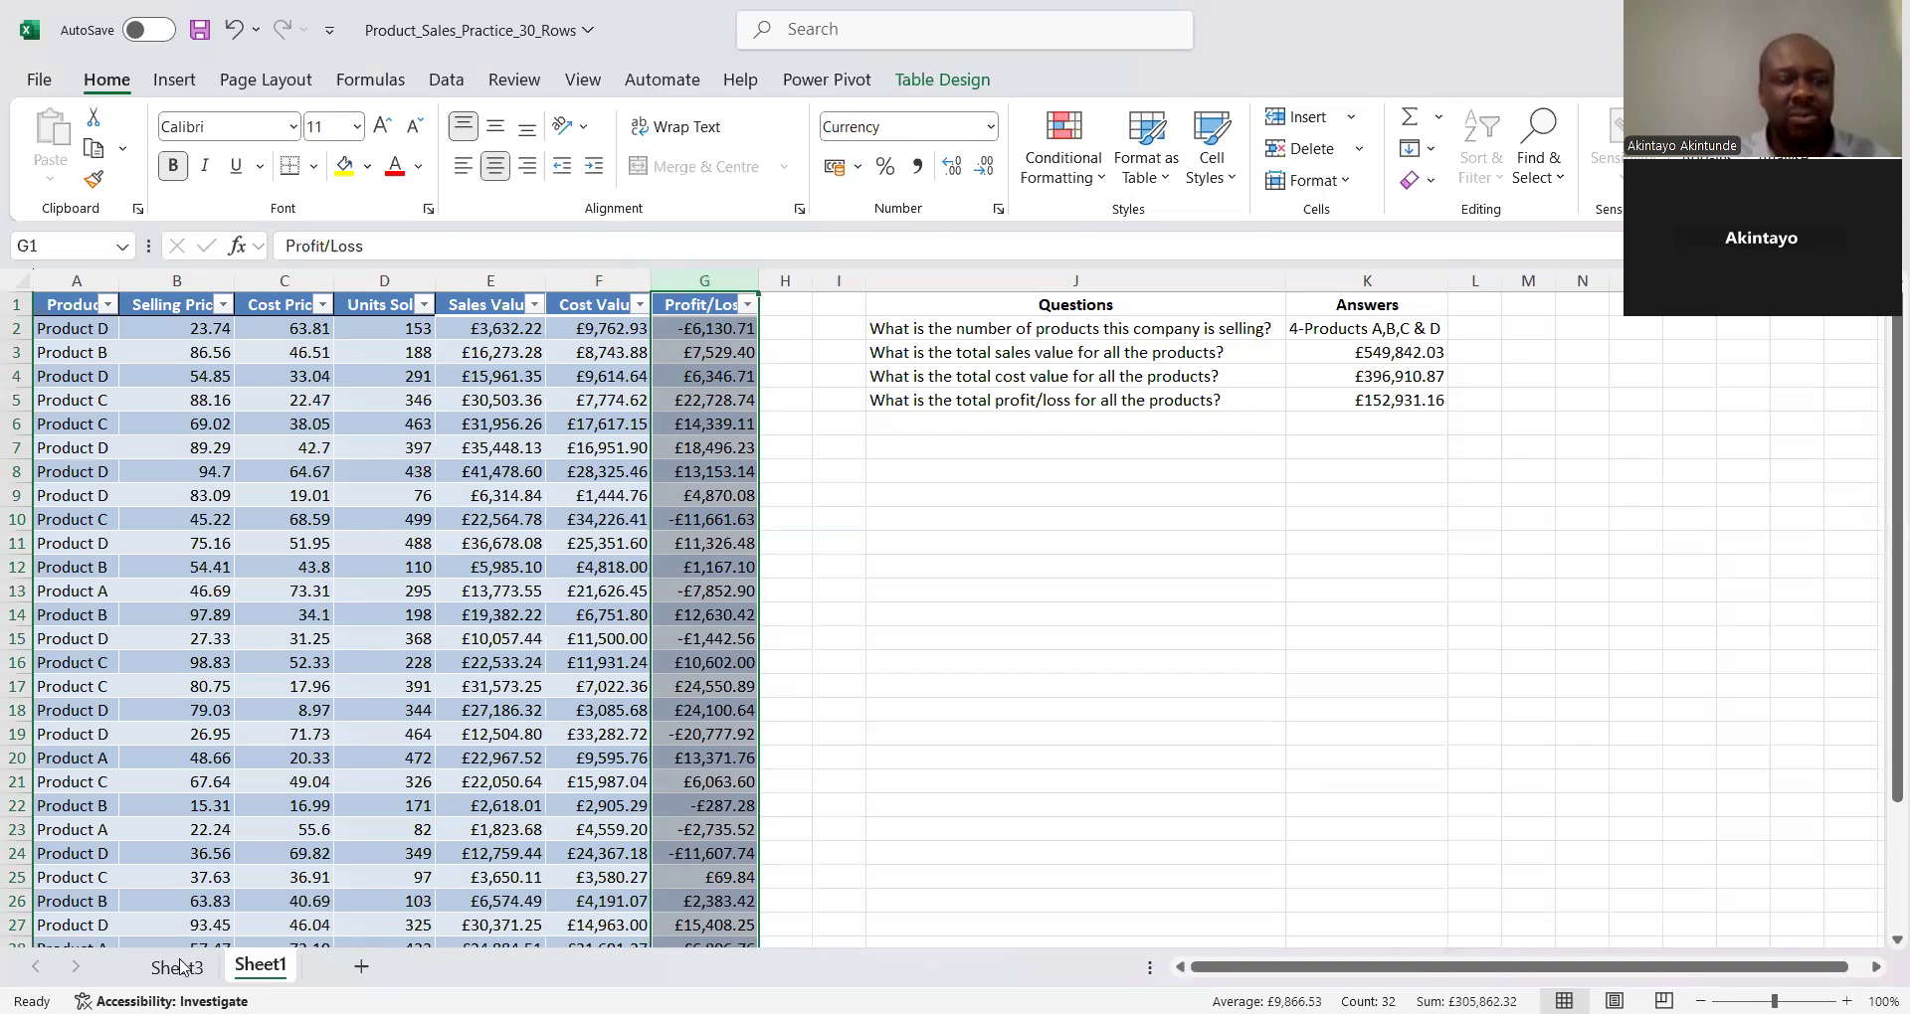
key("ctrl+Page_Up")
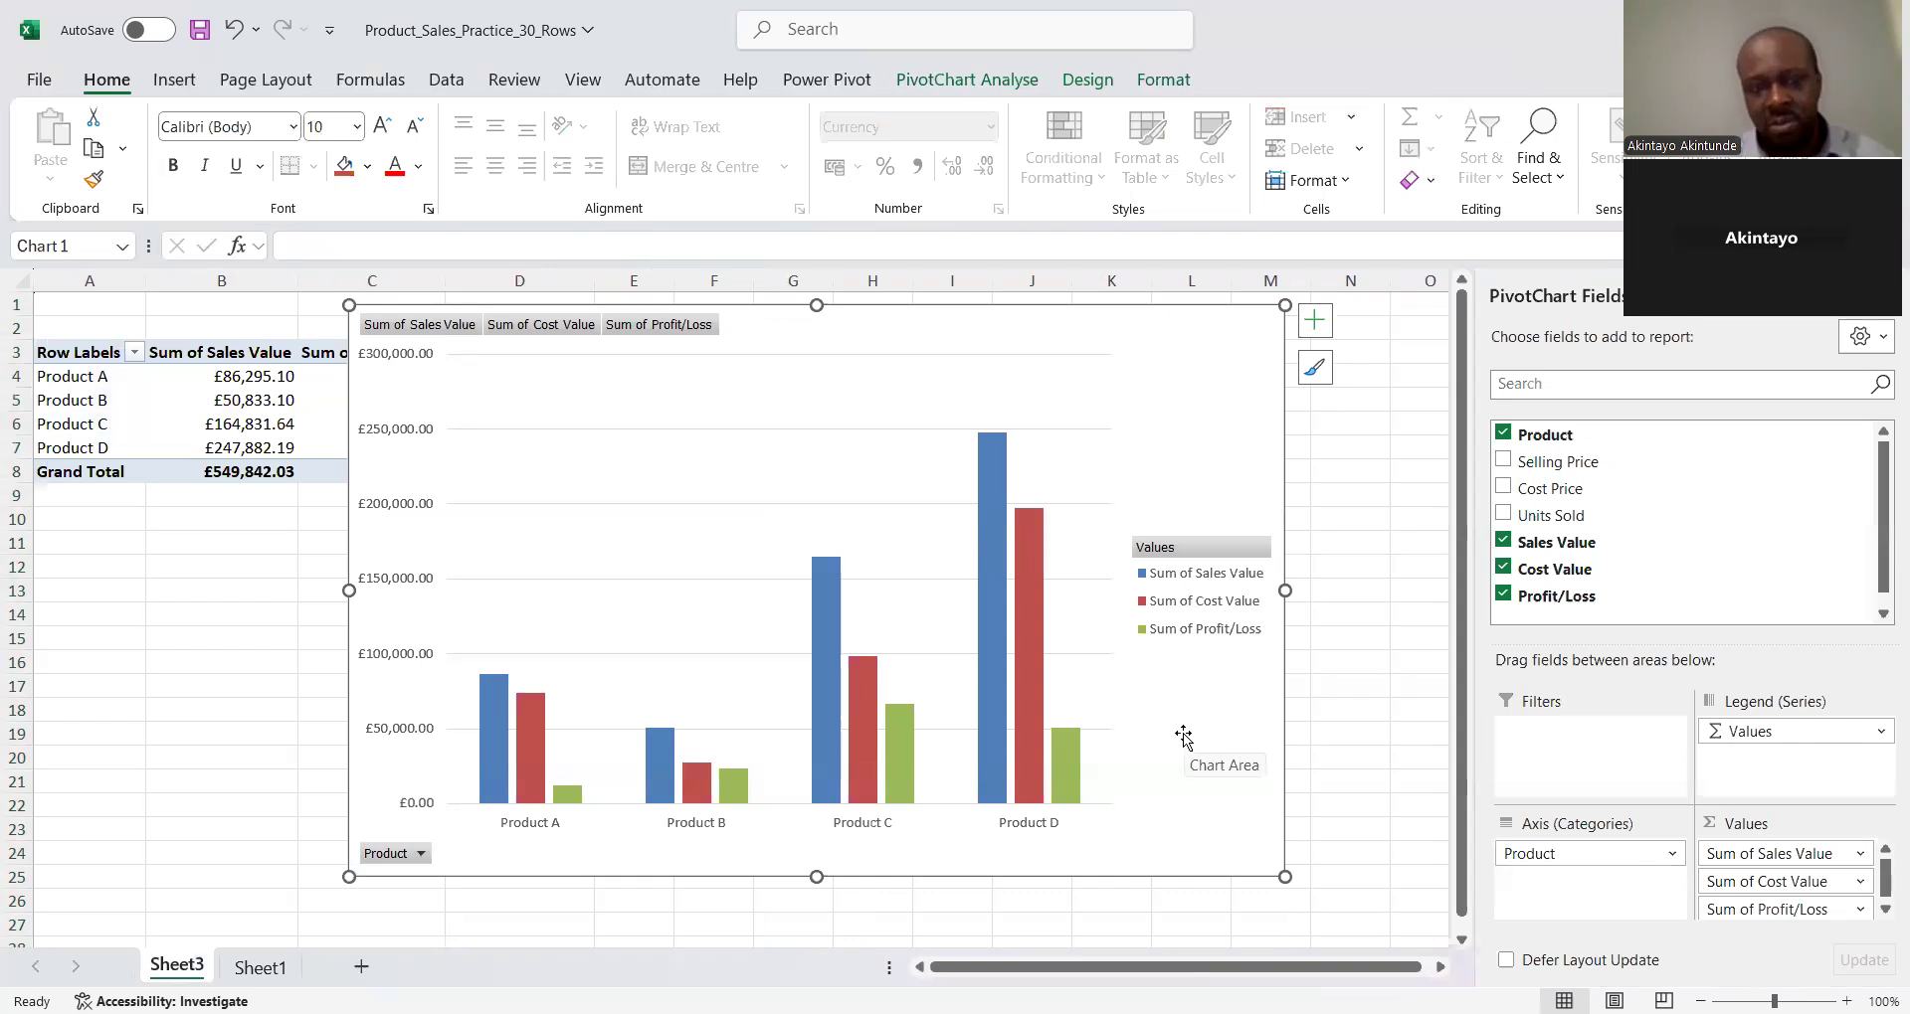
left_click(242, 969)
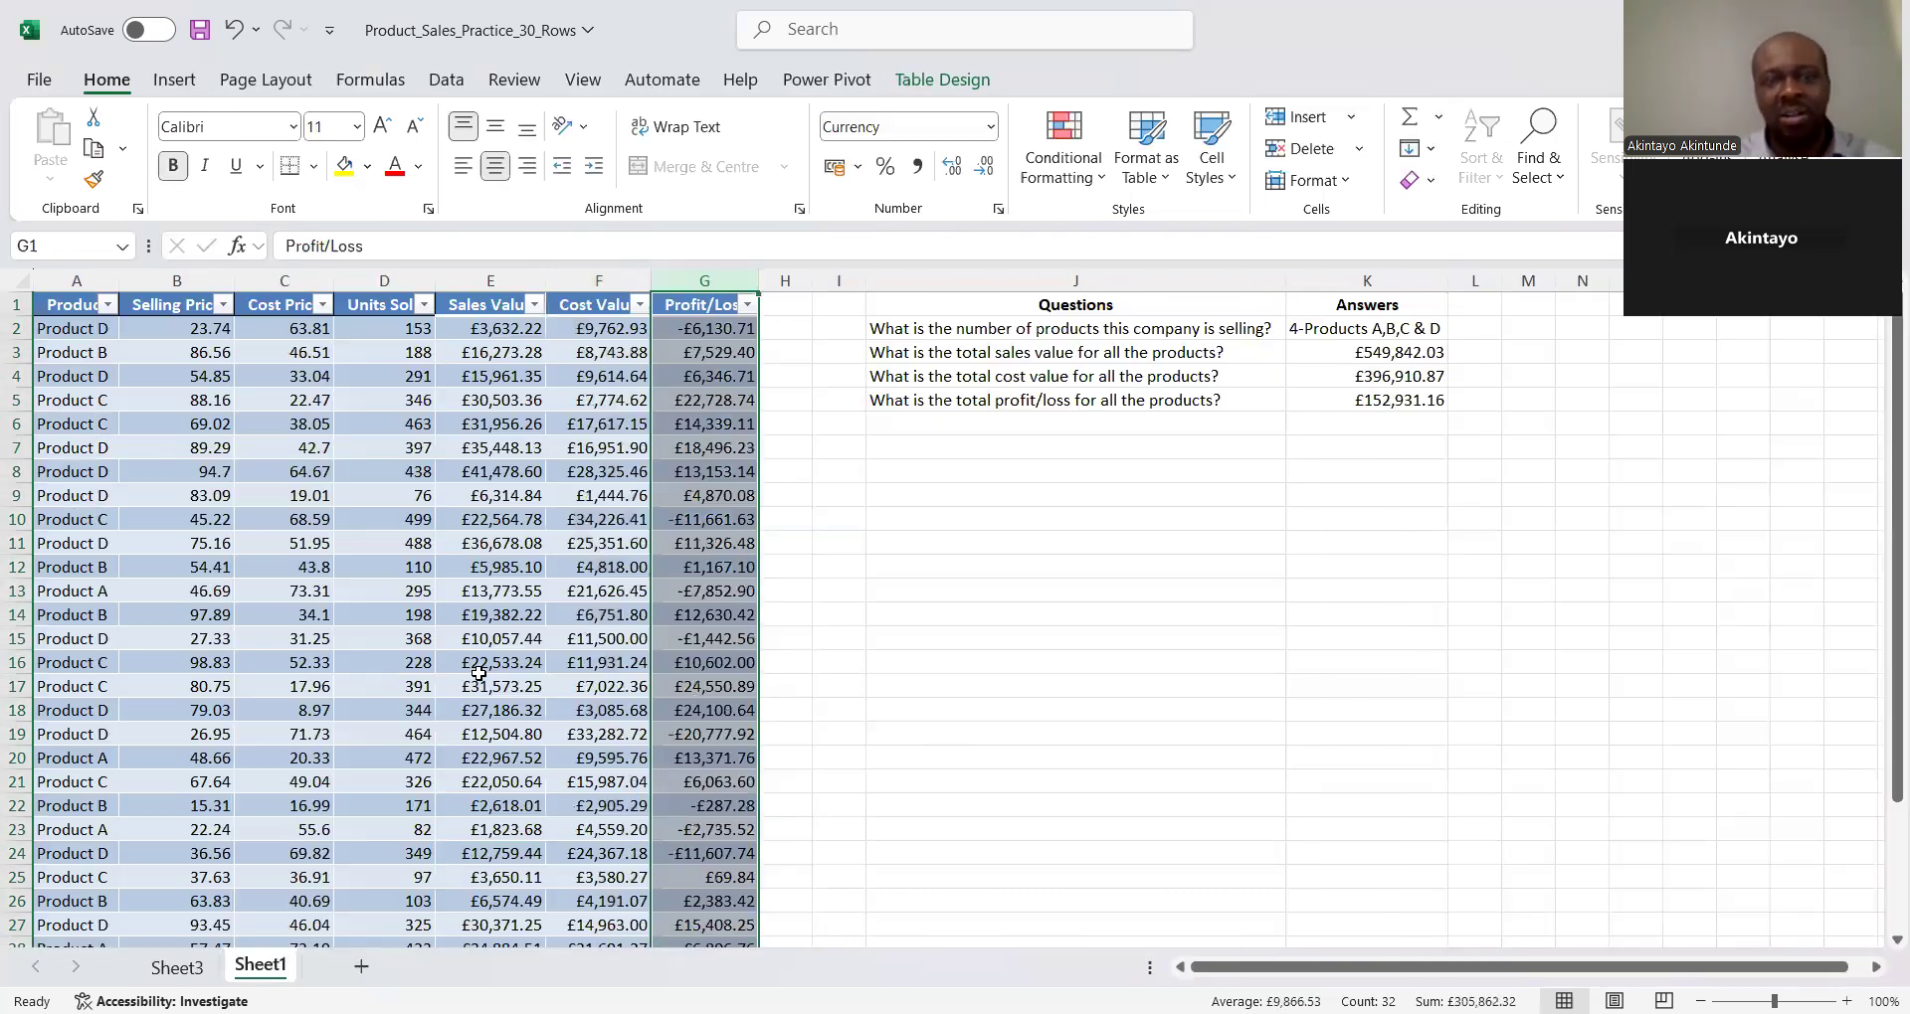
left_click(383, 680)
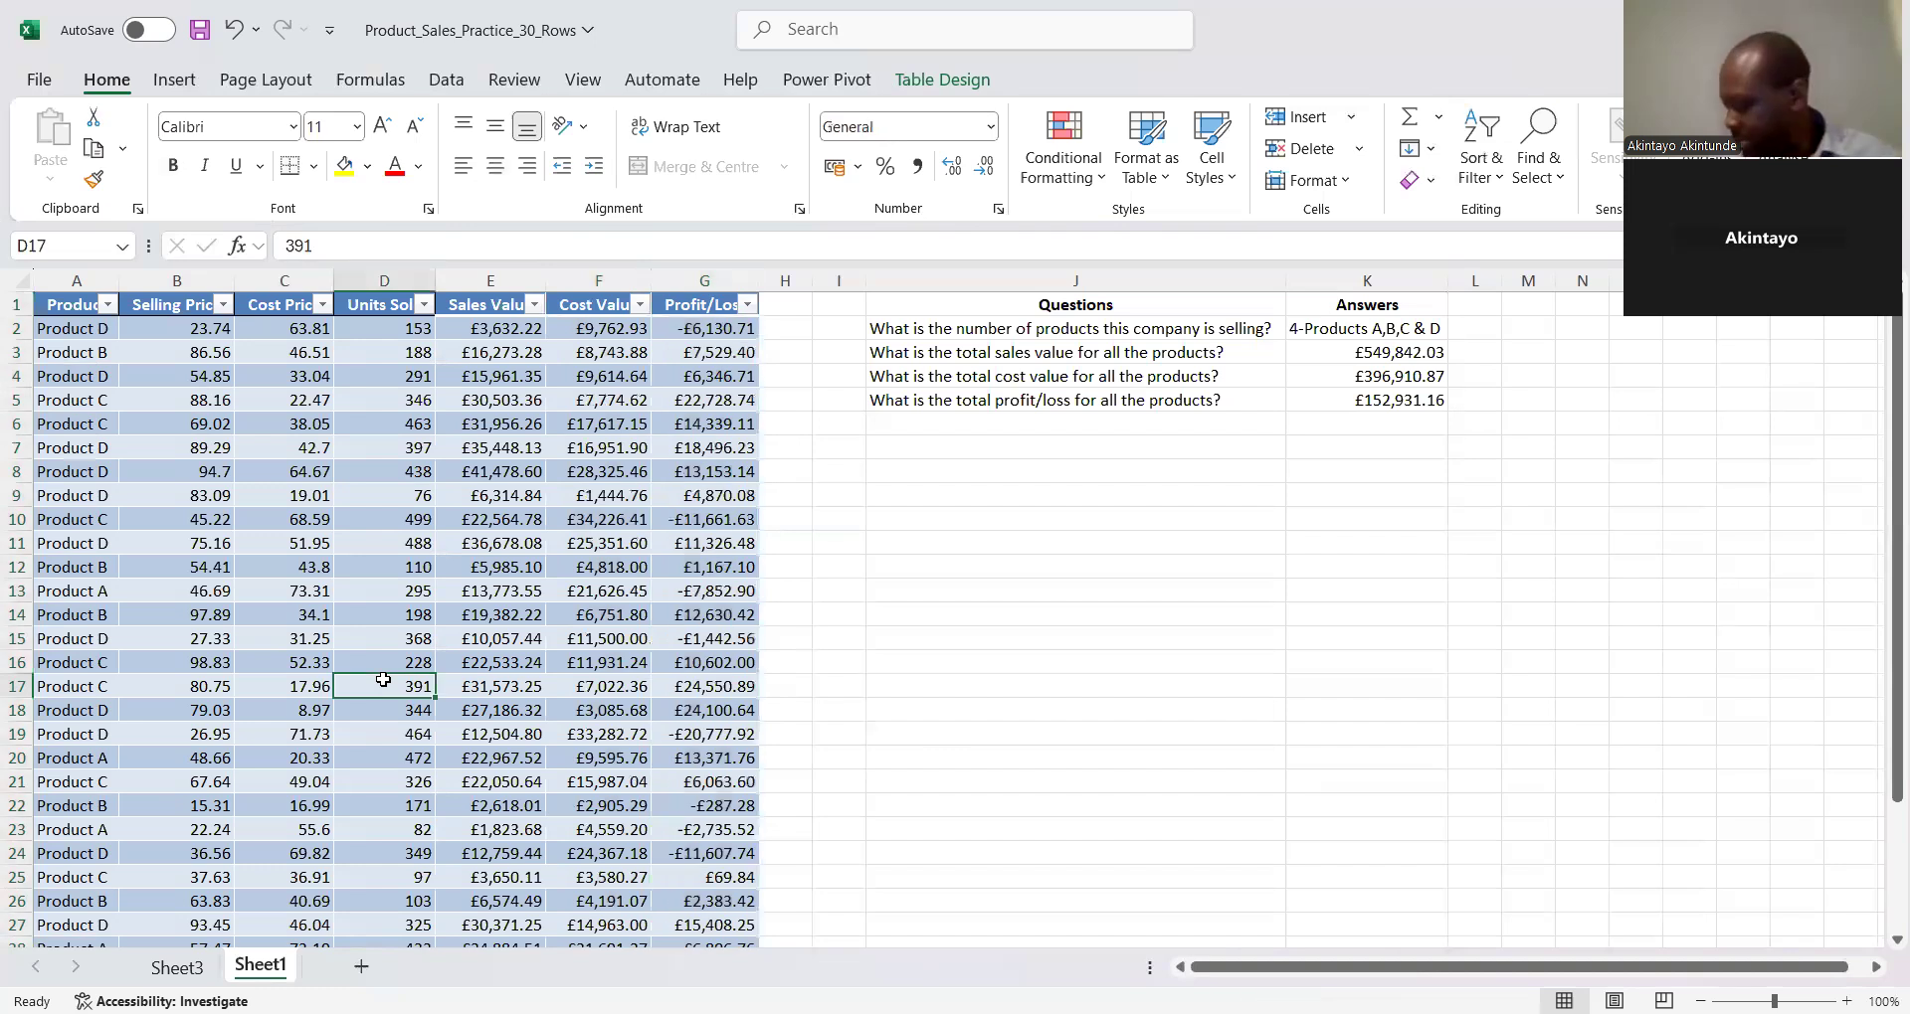